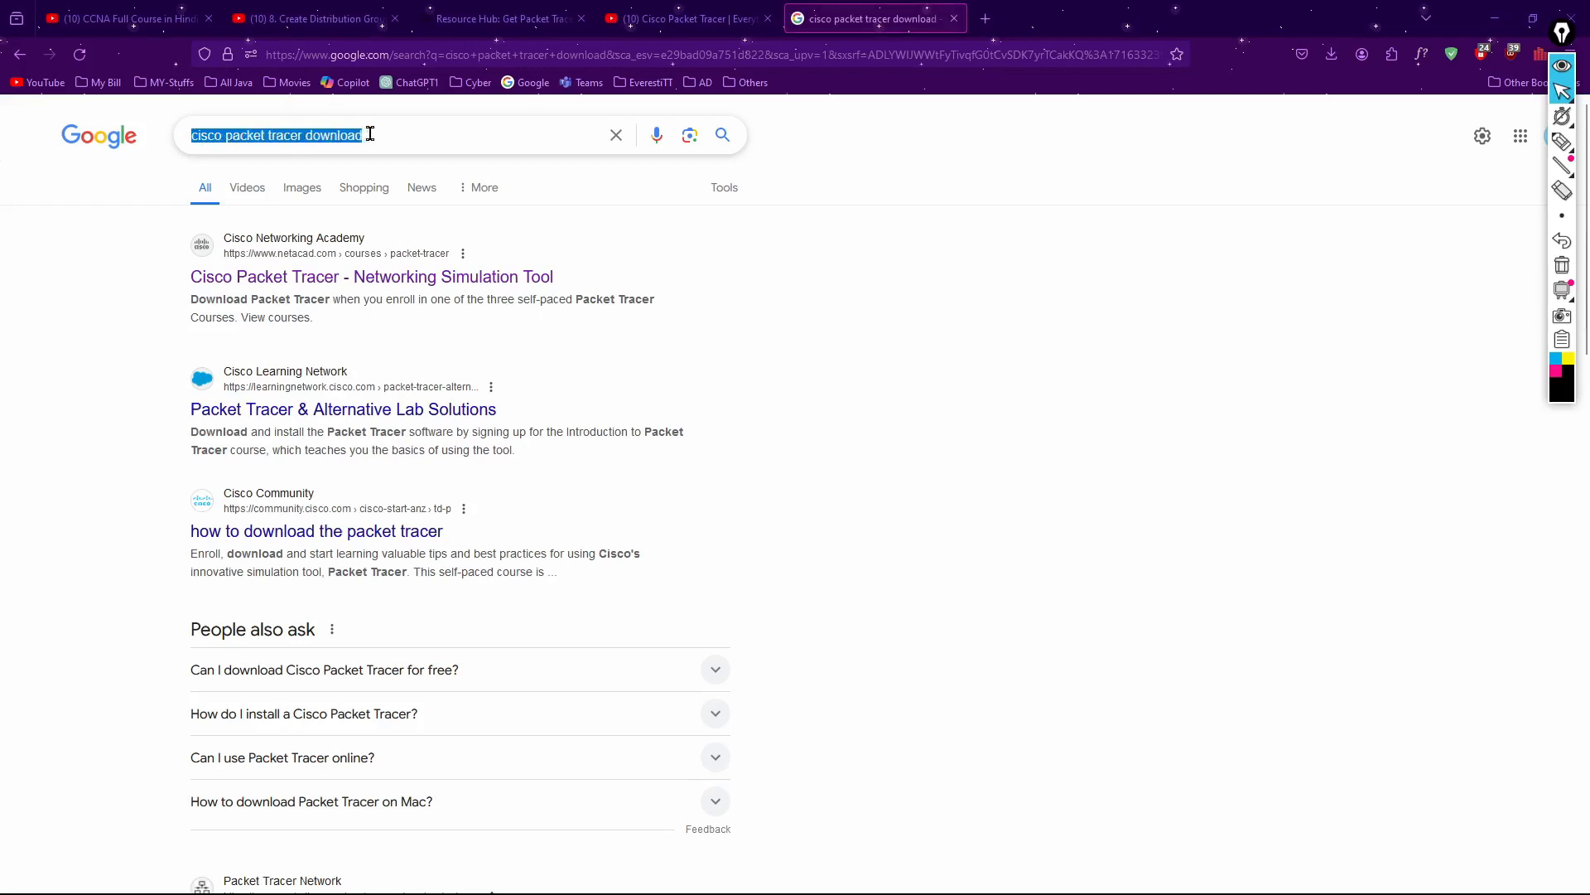
Search for "download cisco packet tracer 64-bit" and open the Cisco Networking Academy result
left_click(405, 141)
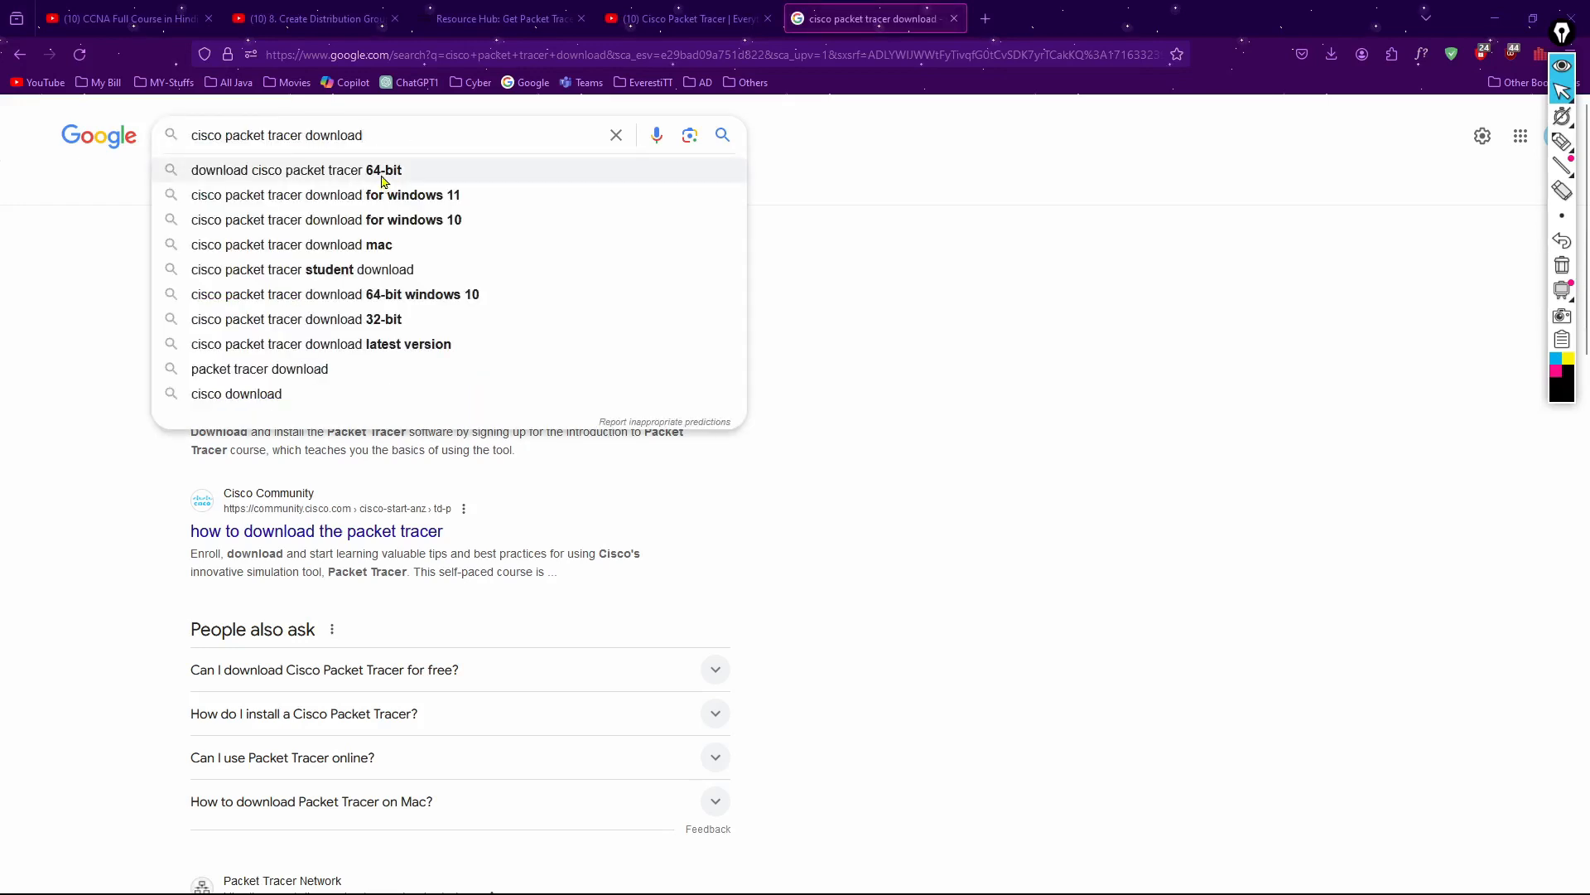
left_click(384, 171)
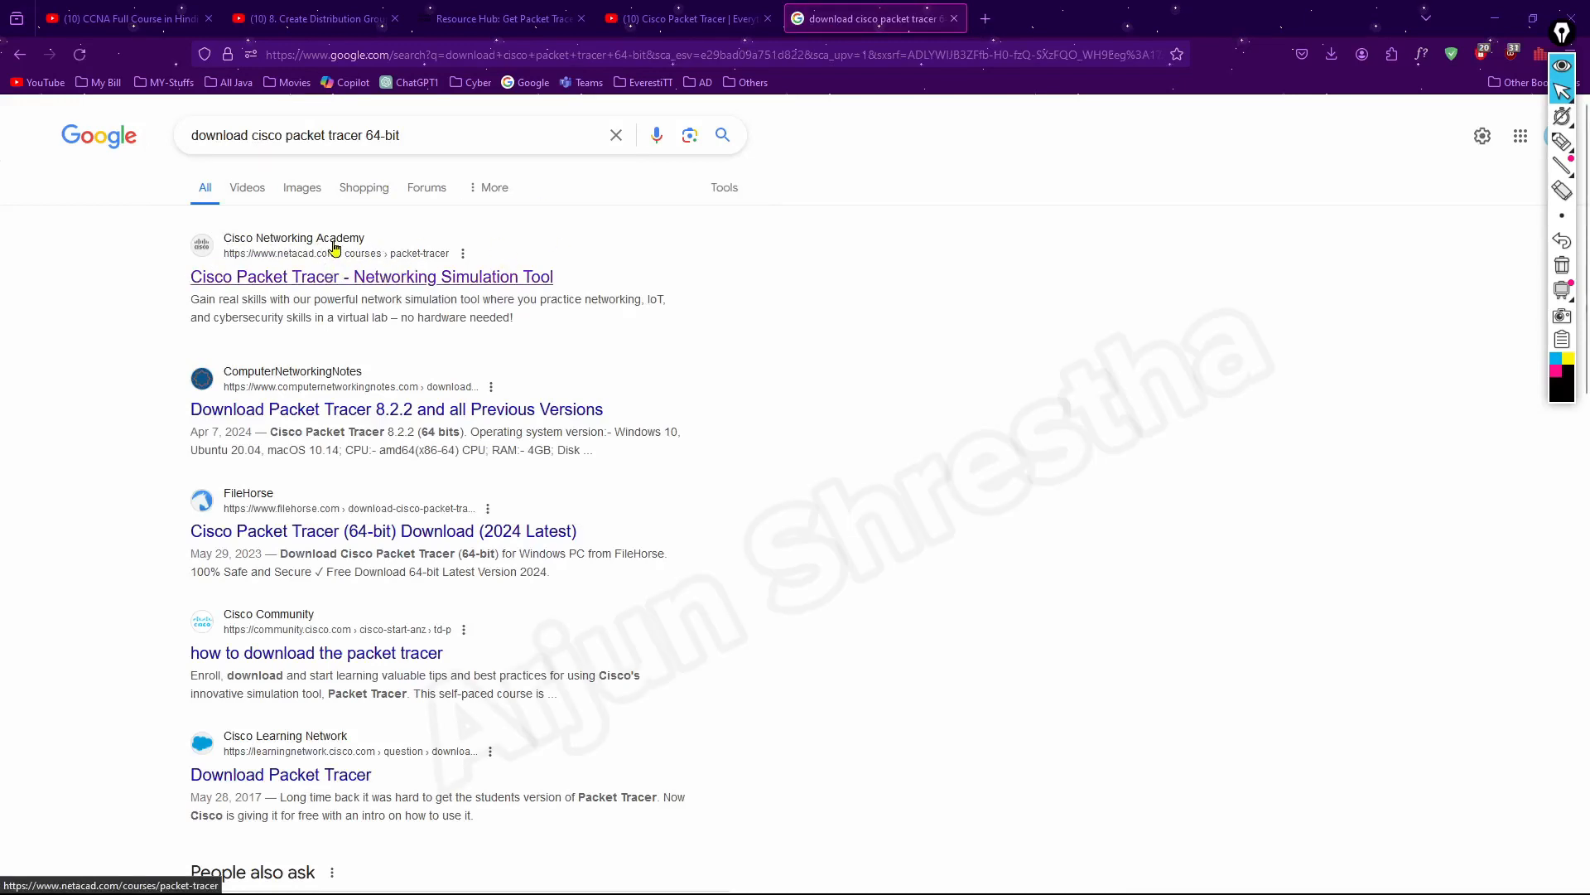
left_click(334, 246)
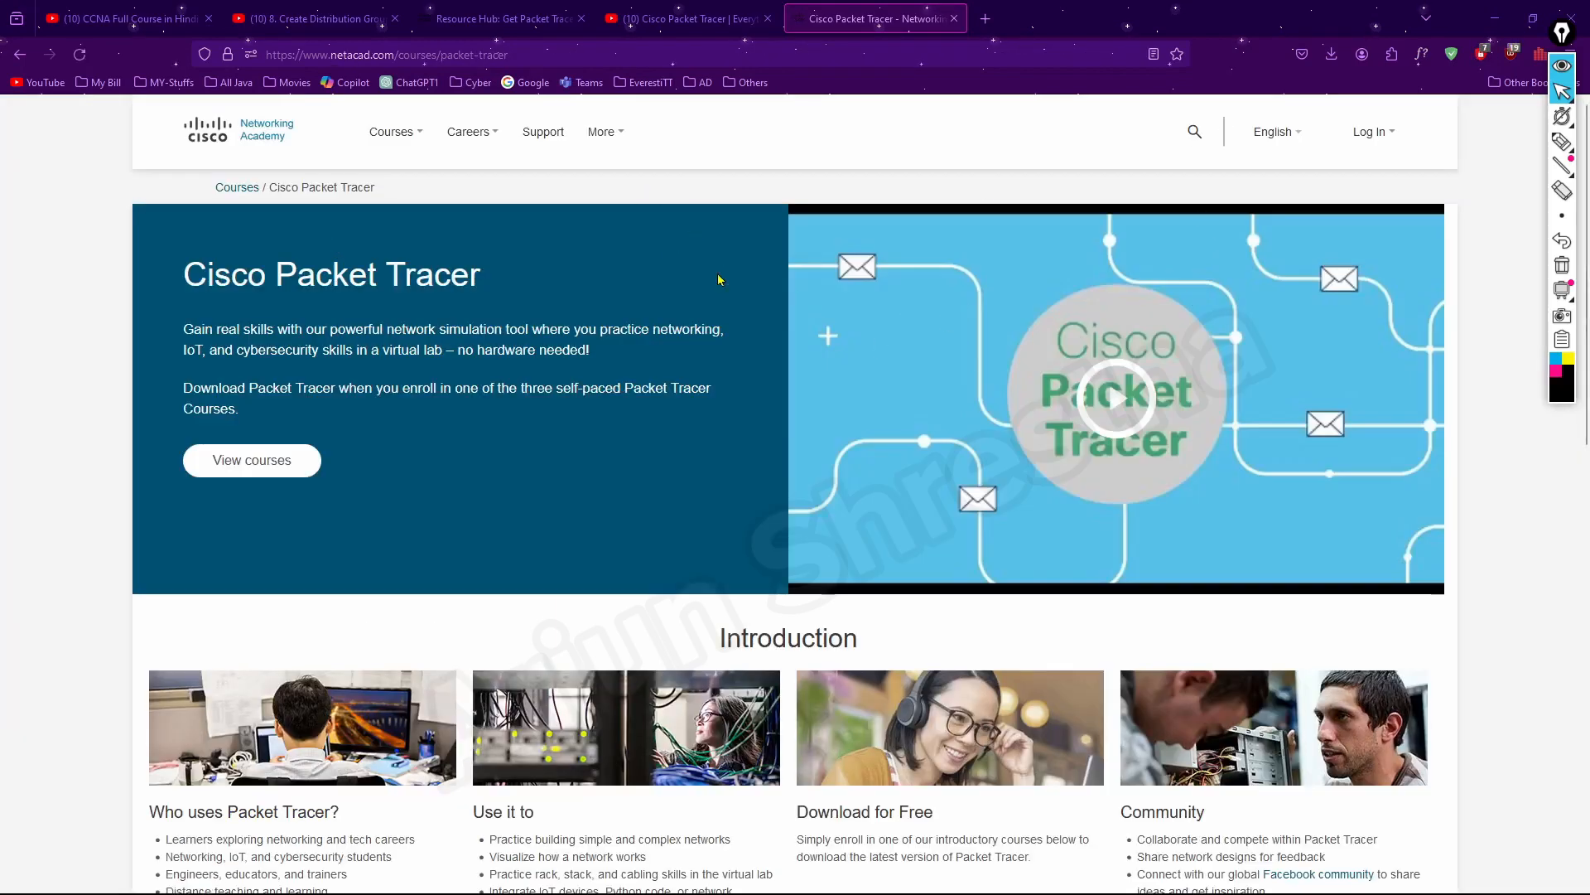
View the Getting Started with Cisco Packet Tracer course and follow its link to the Skills For All site
mouse_move(1379, 138)
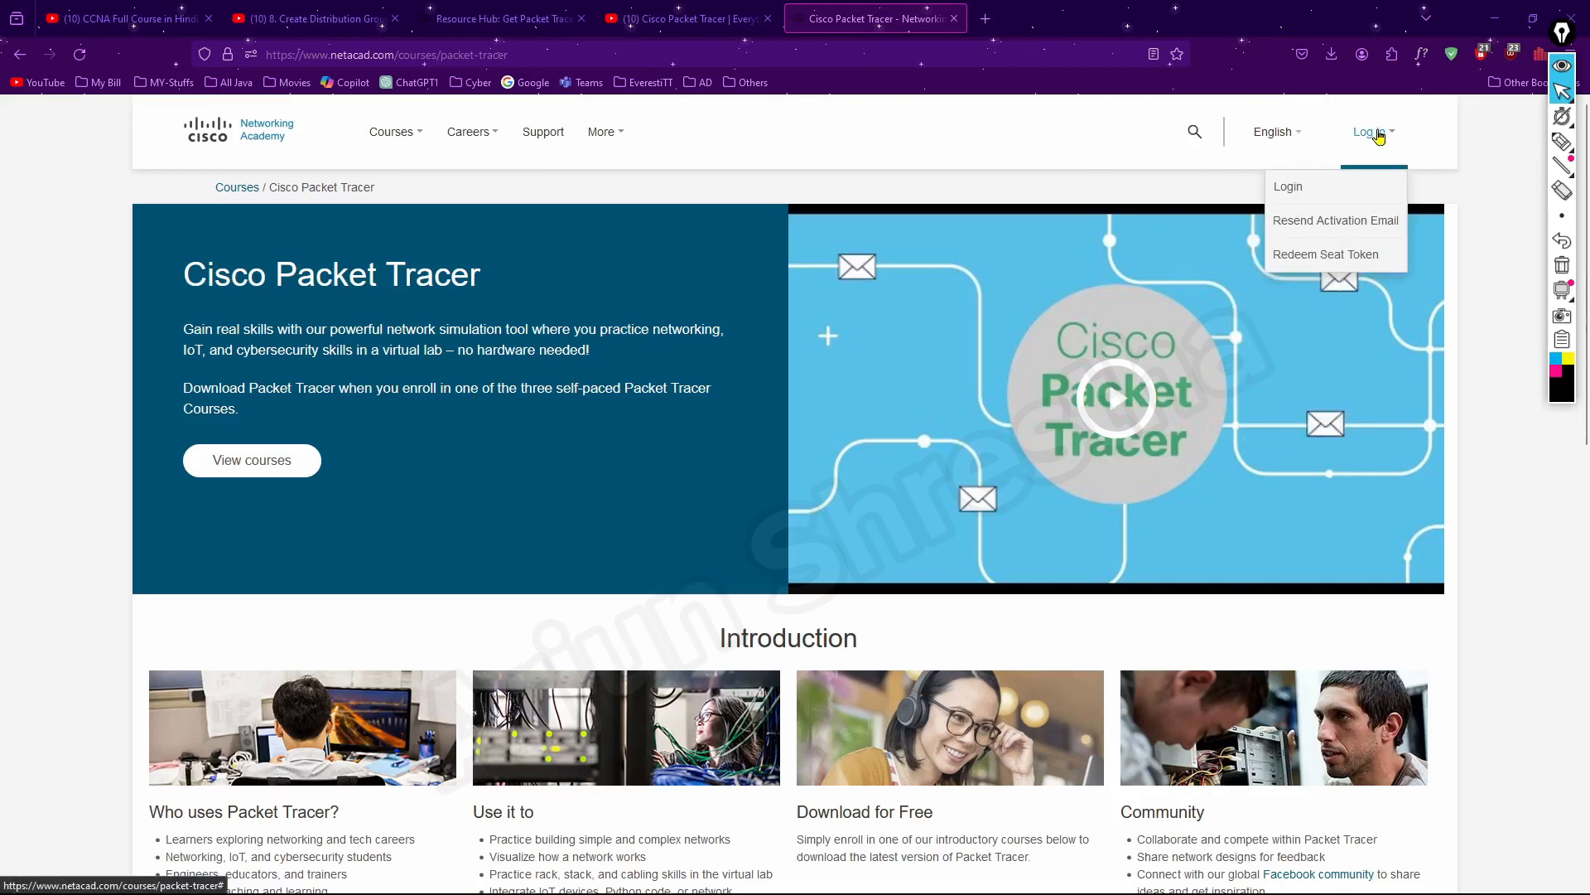
scroll(684, 437, "down", 4)
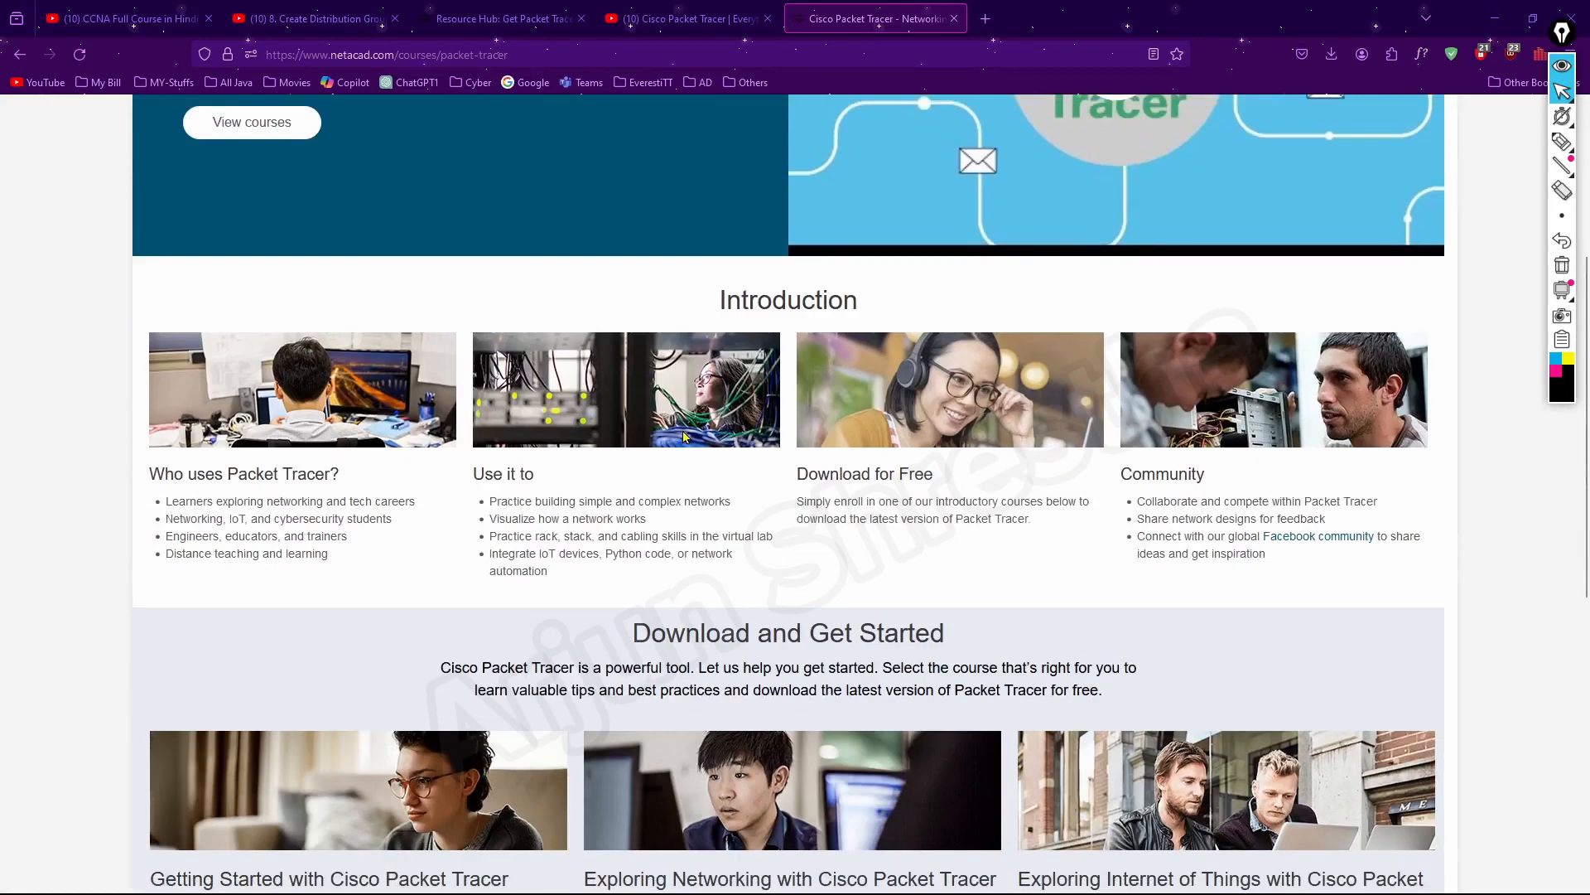
scroll(685, 434, "down", 4)
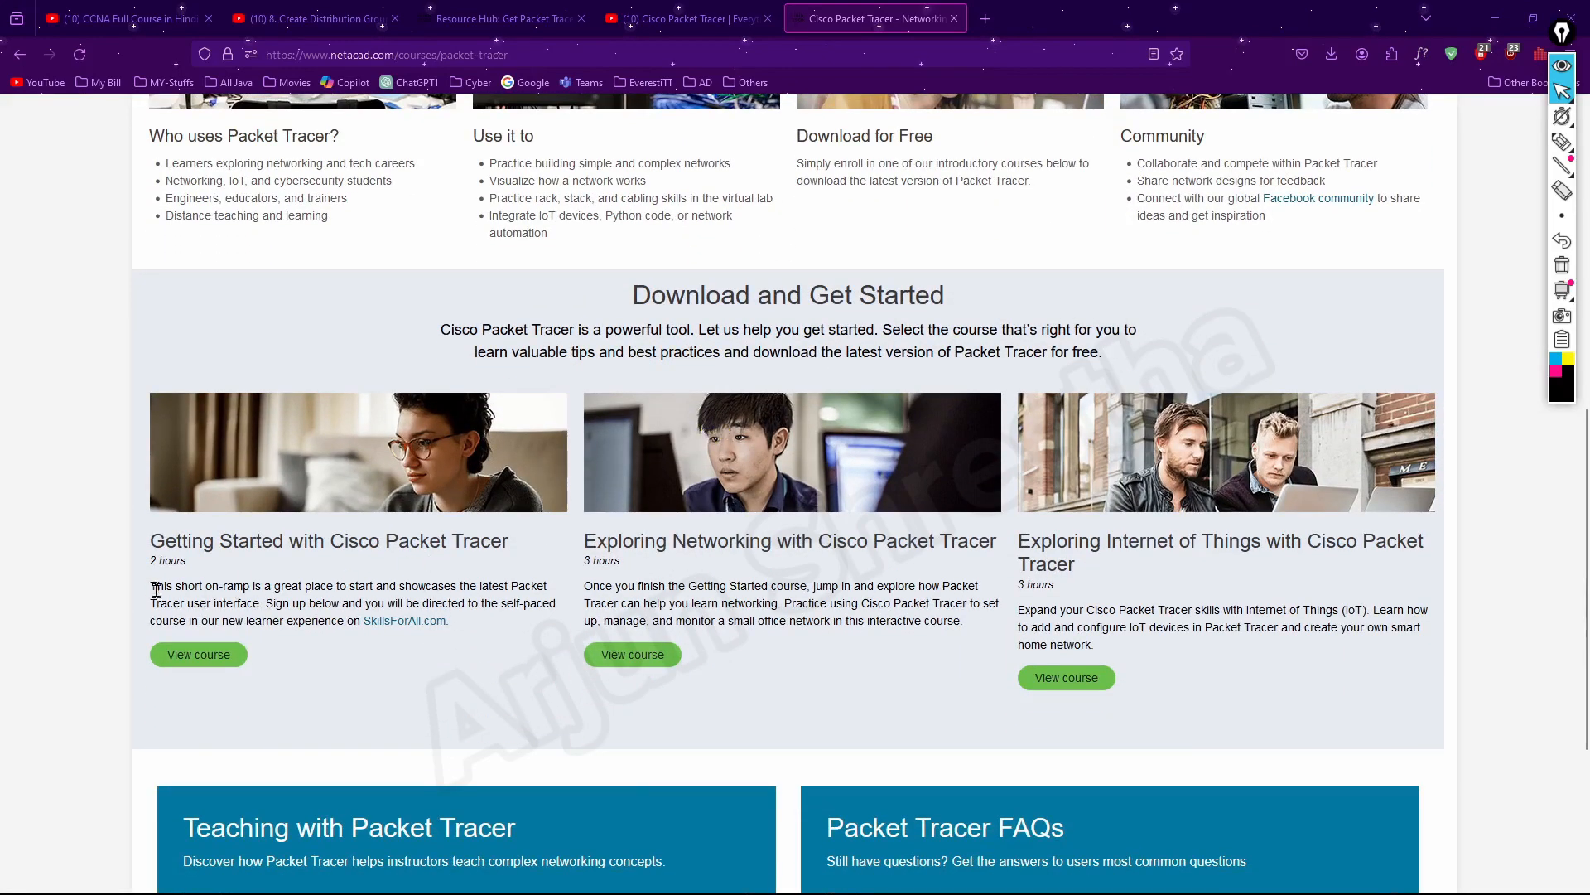
left_click(214, 660)
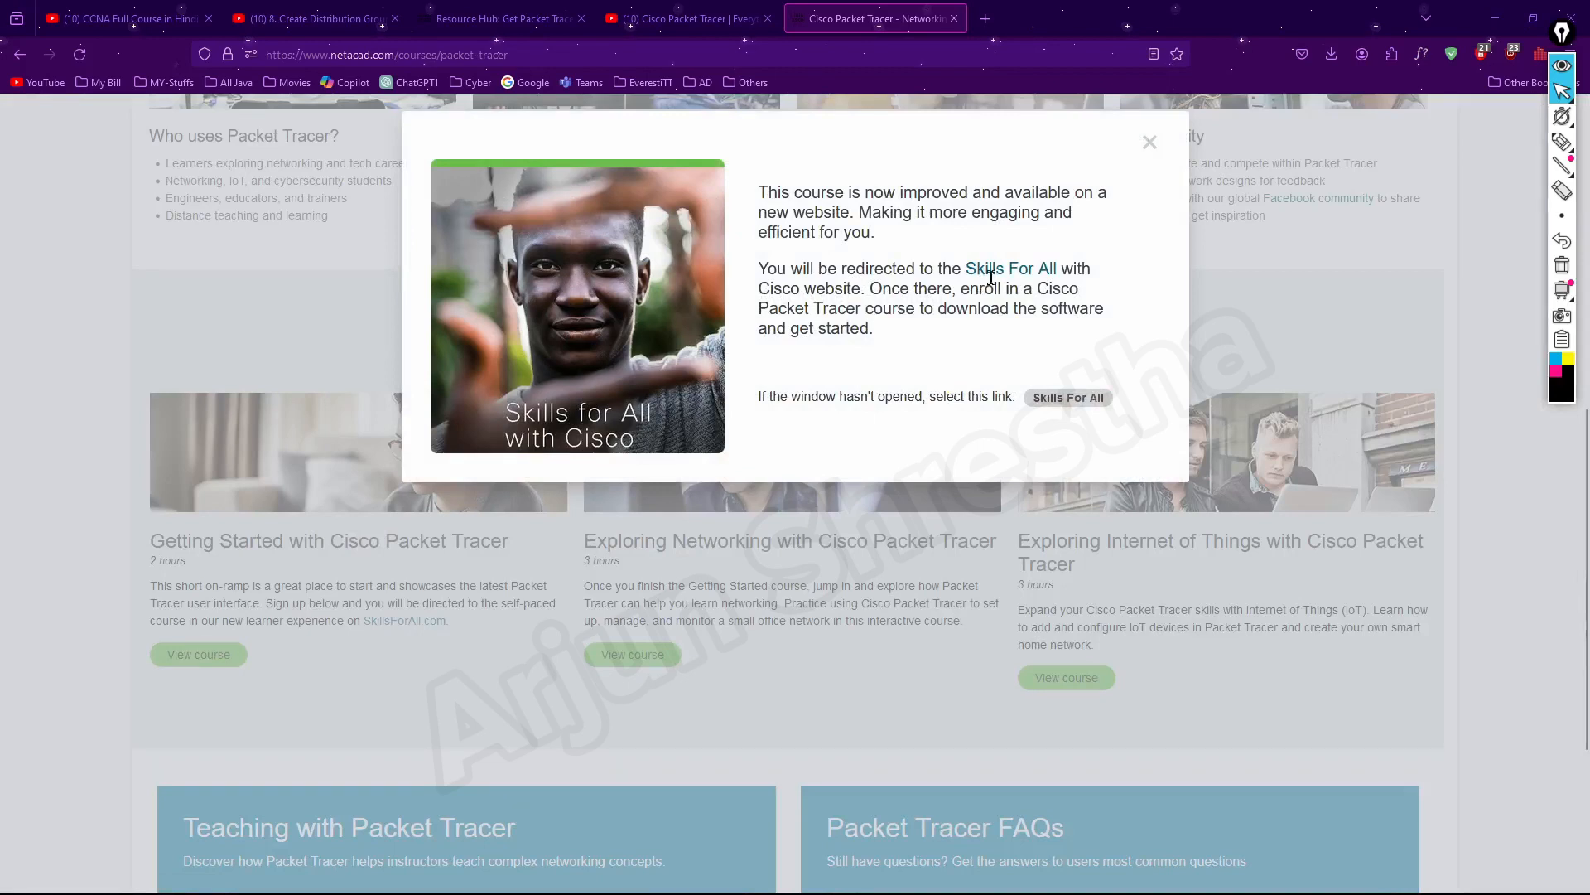
left_click(1033, 275)
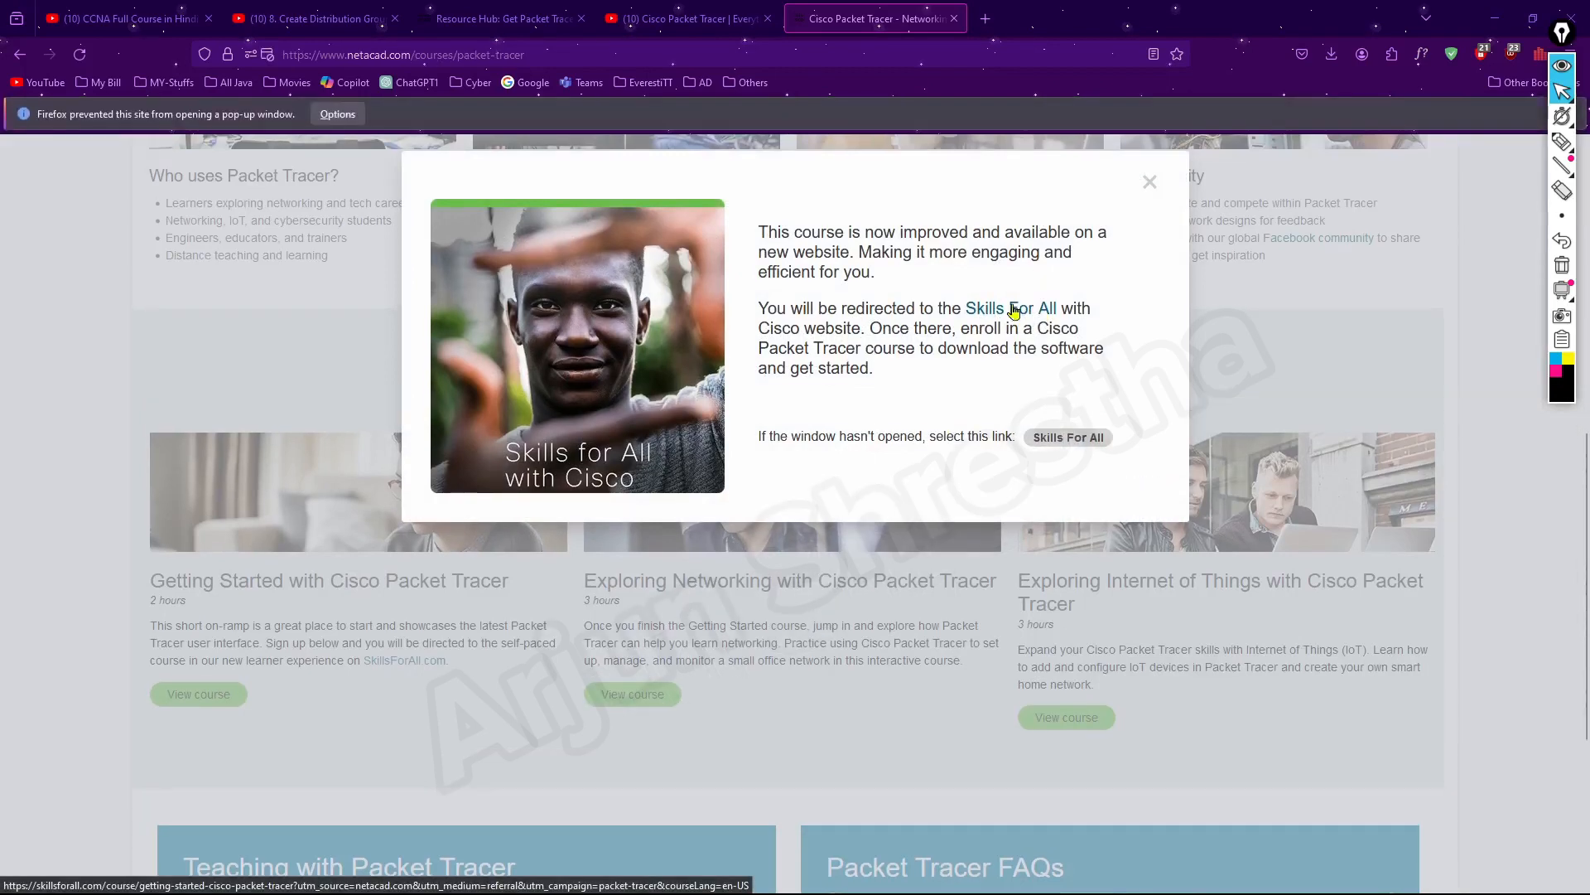
left_click(1020, 313)
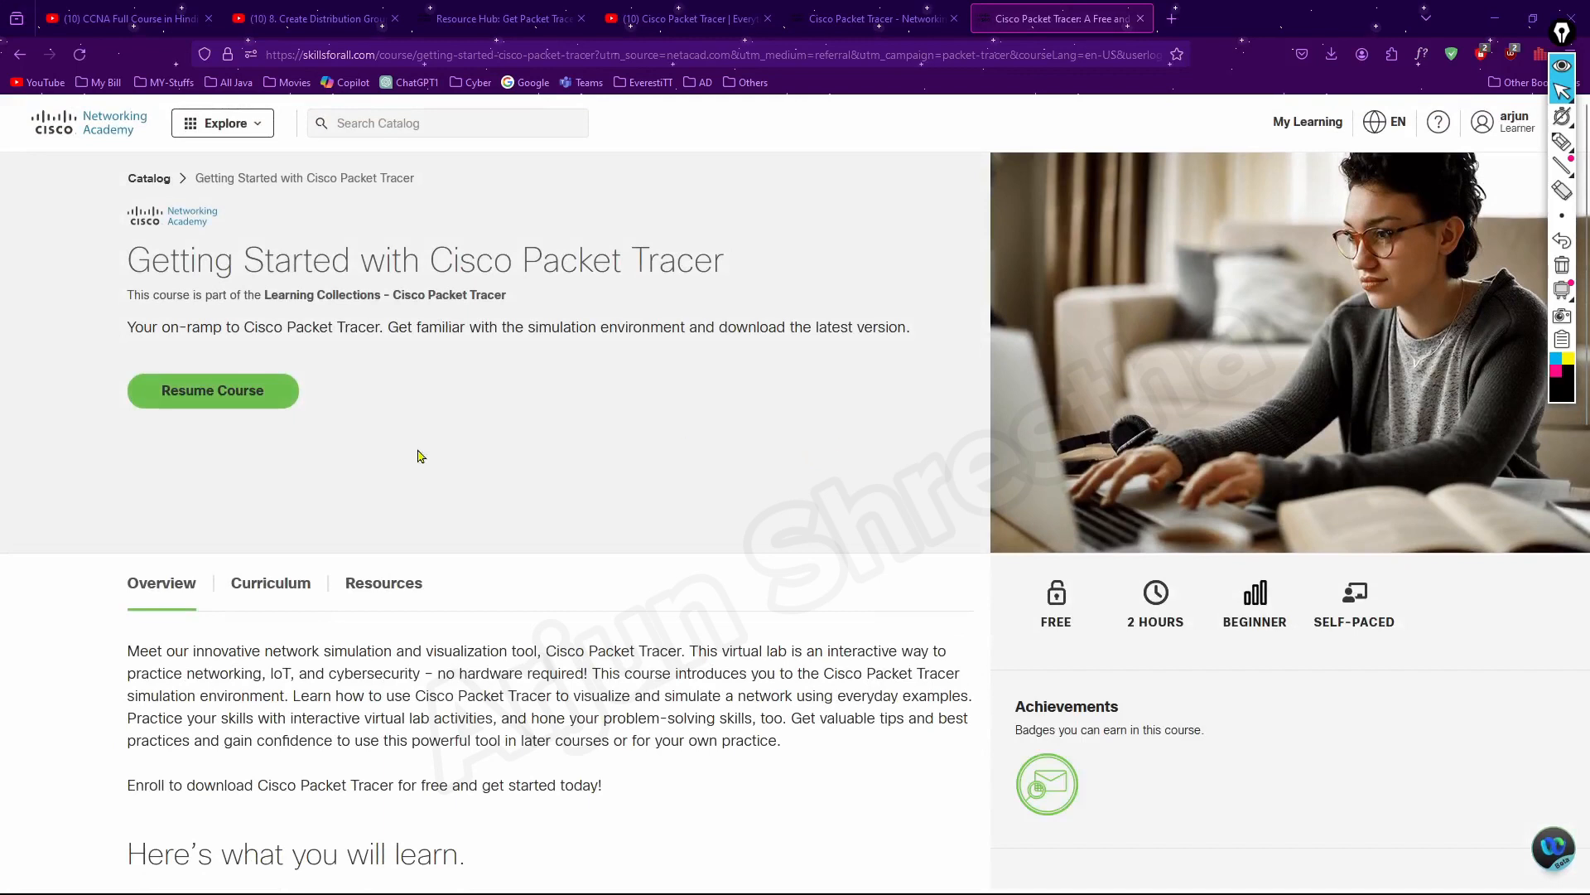
Resume the course and open the lab-downloads link below the video in section 1.0.5
left_click(240, 399)
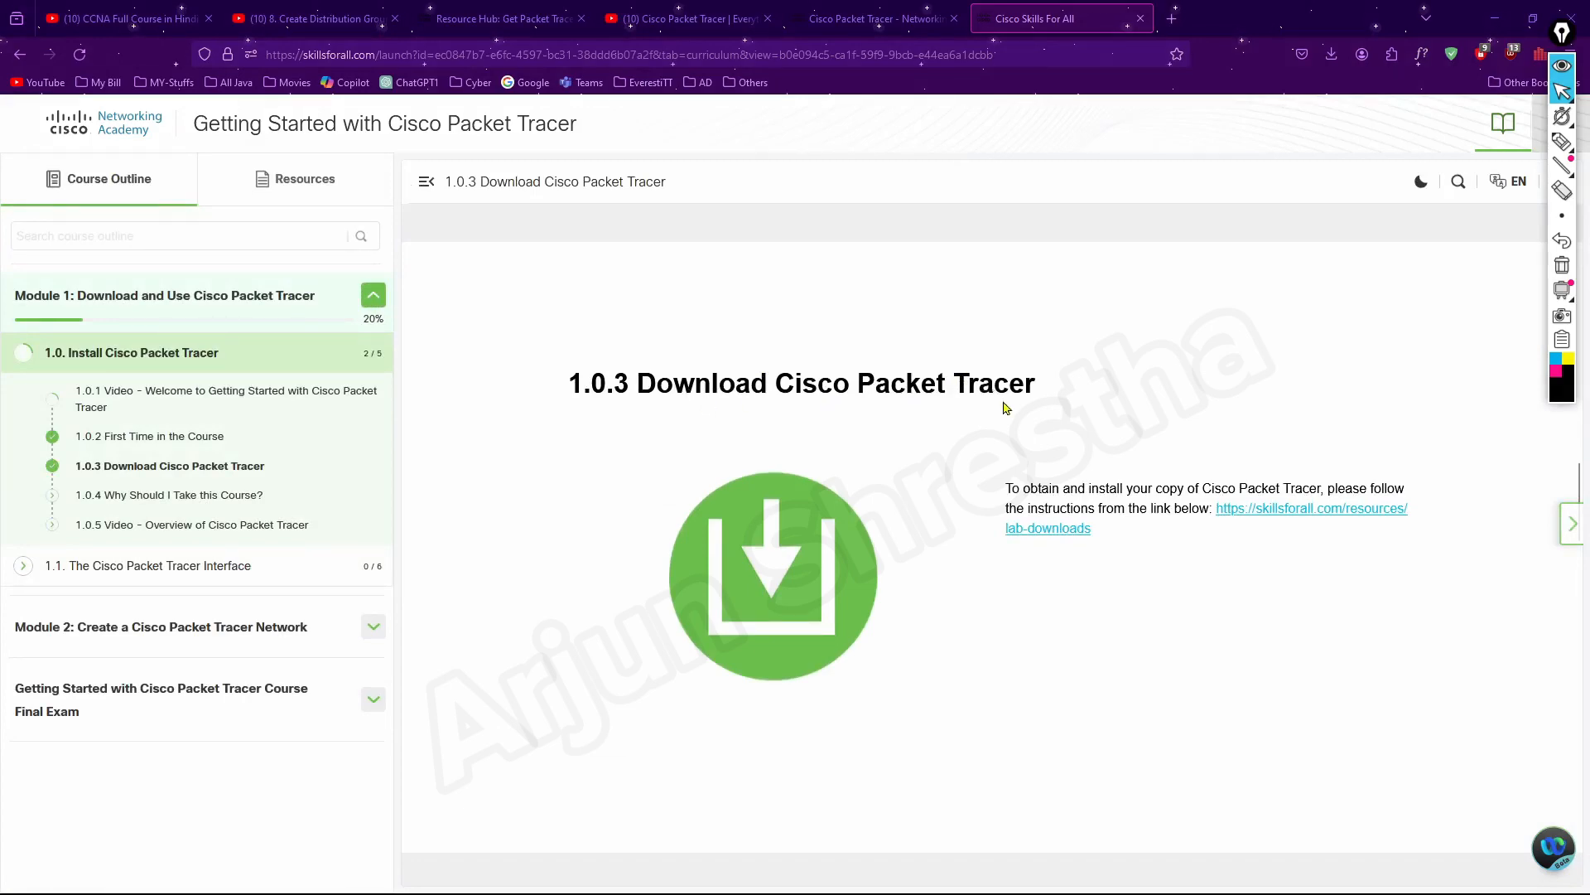
scroll(895, 509, "down", 5)
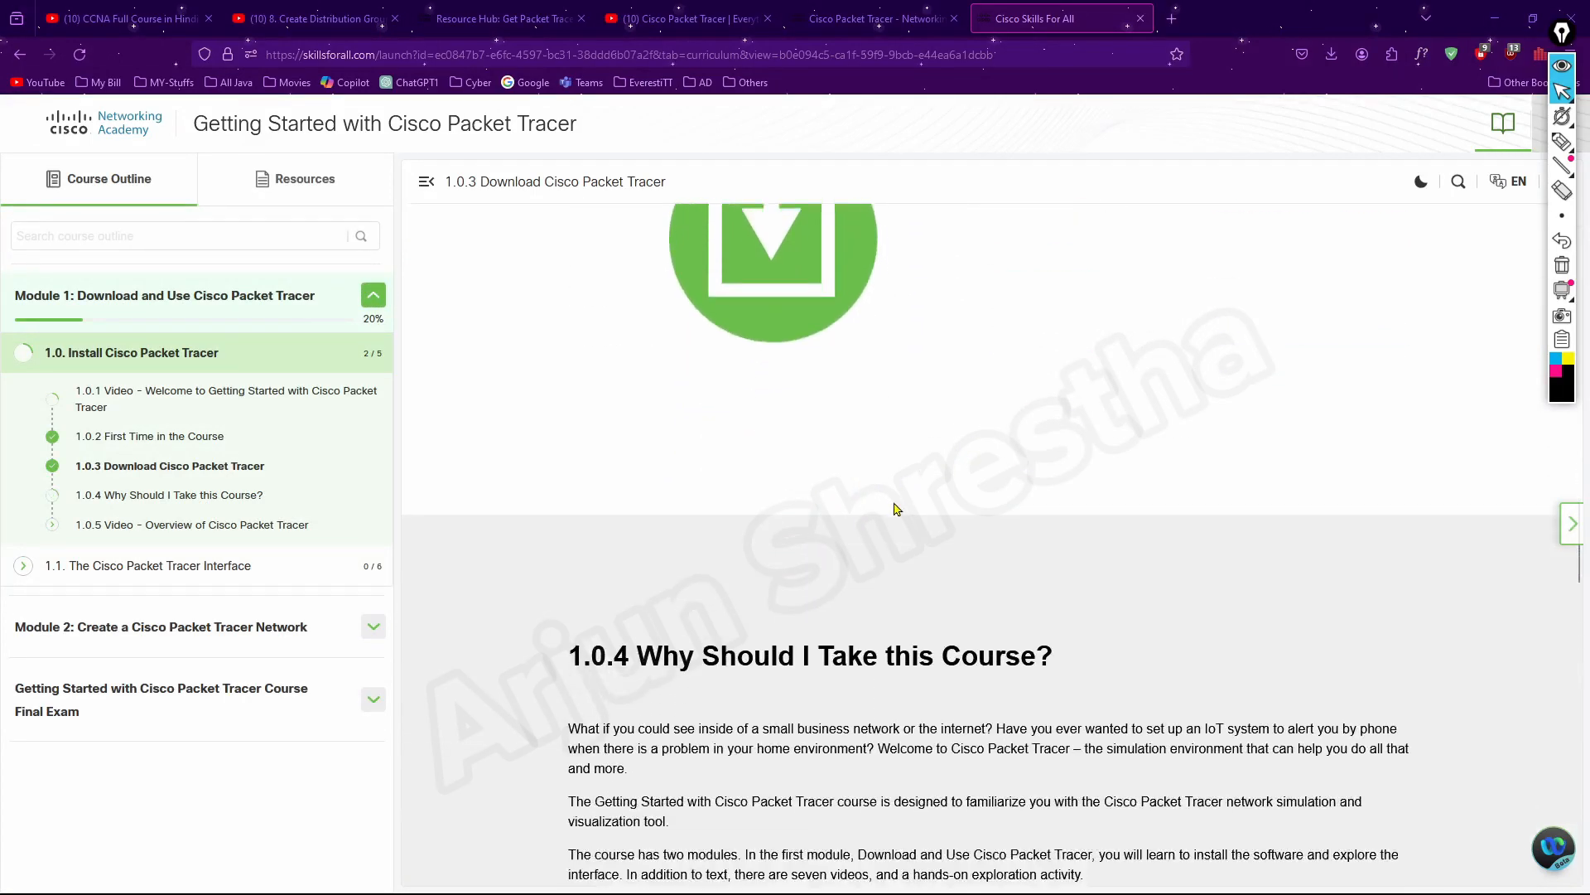
scroll(894, 509, "down", 8)
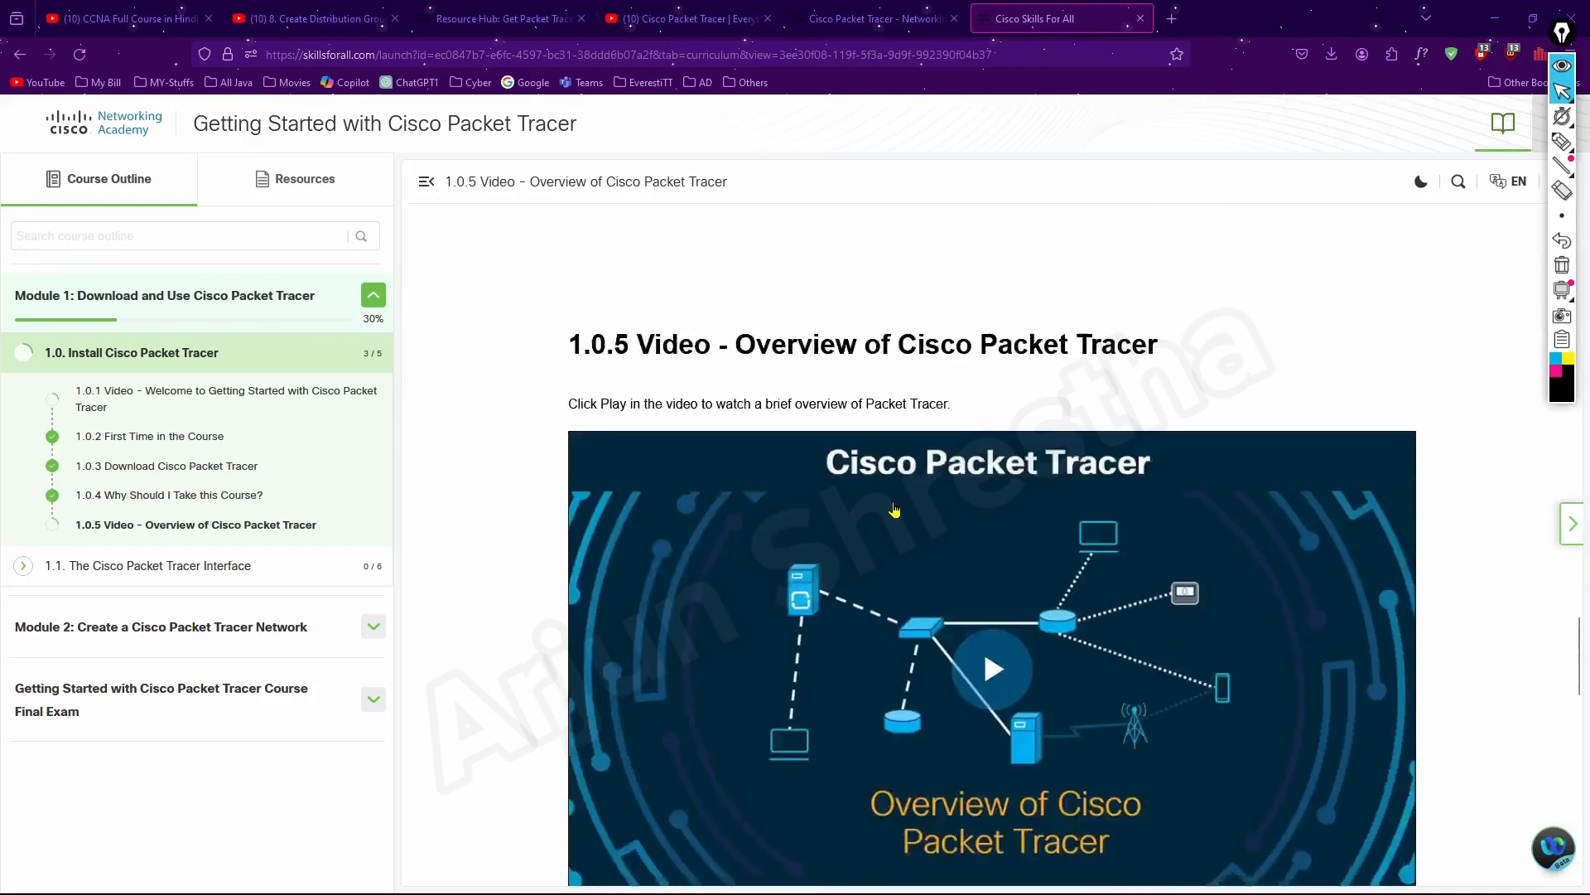
scroll(895, 509, "down", 4)
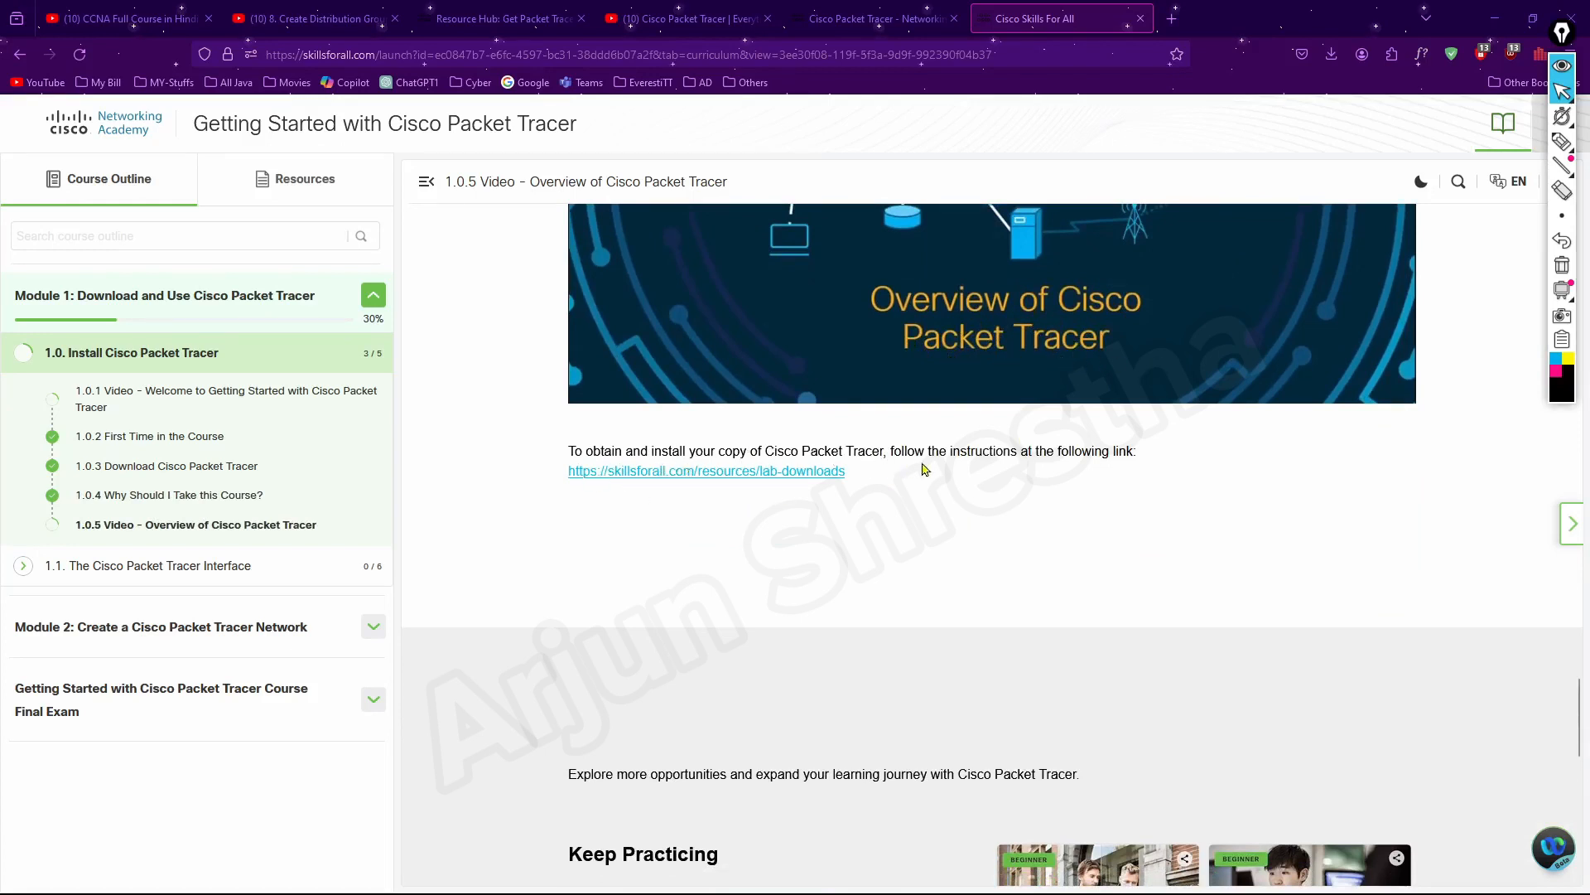
scroll(1132, 508, "down", 1)
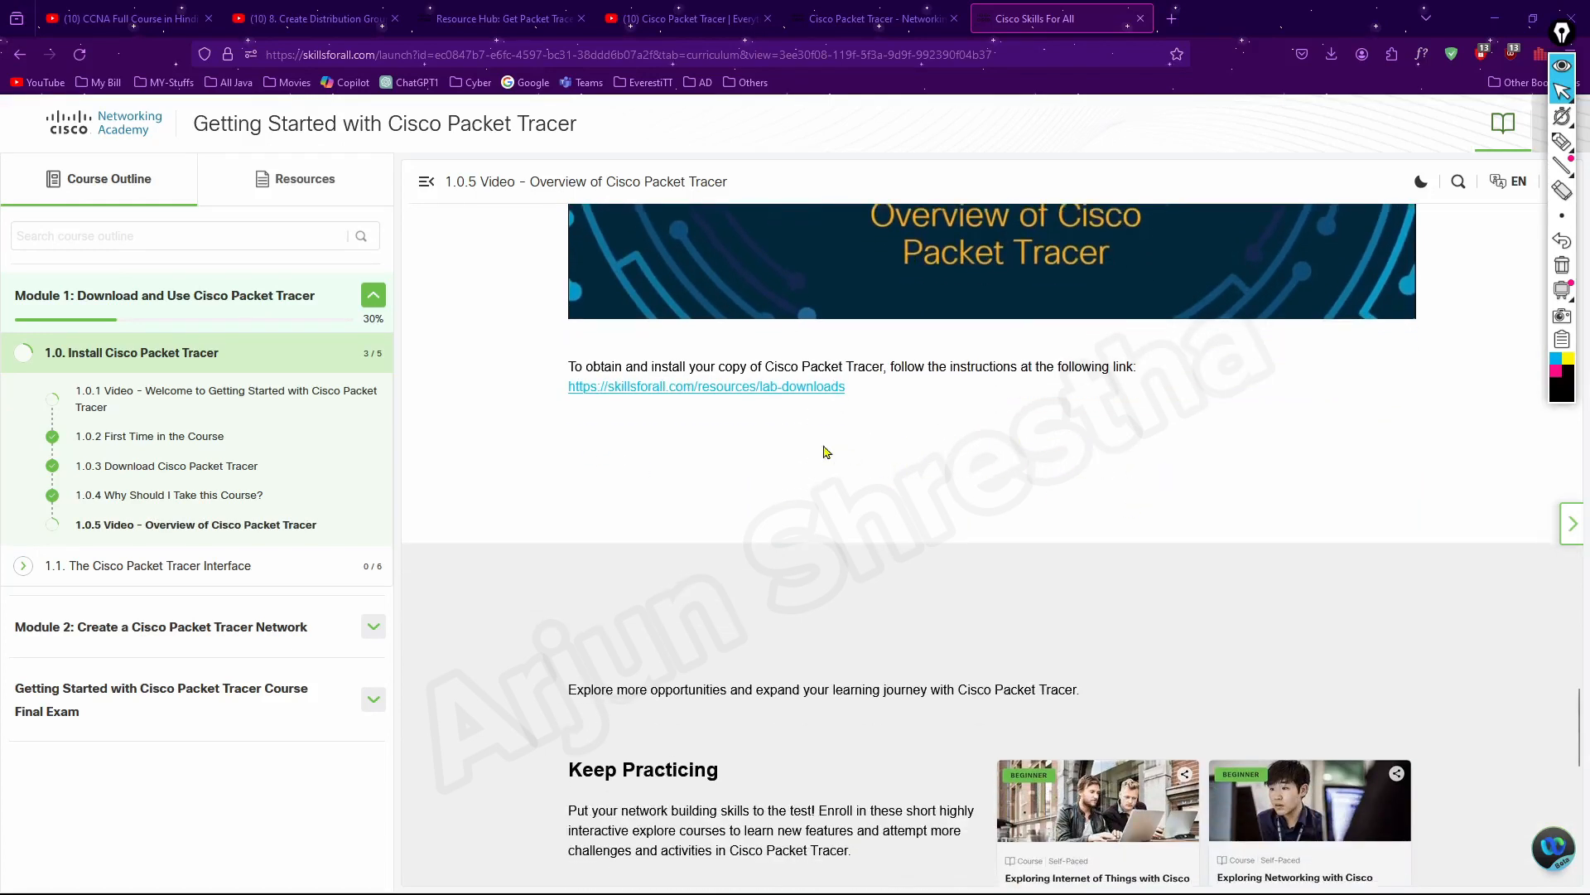
left_click(750, 396)
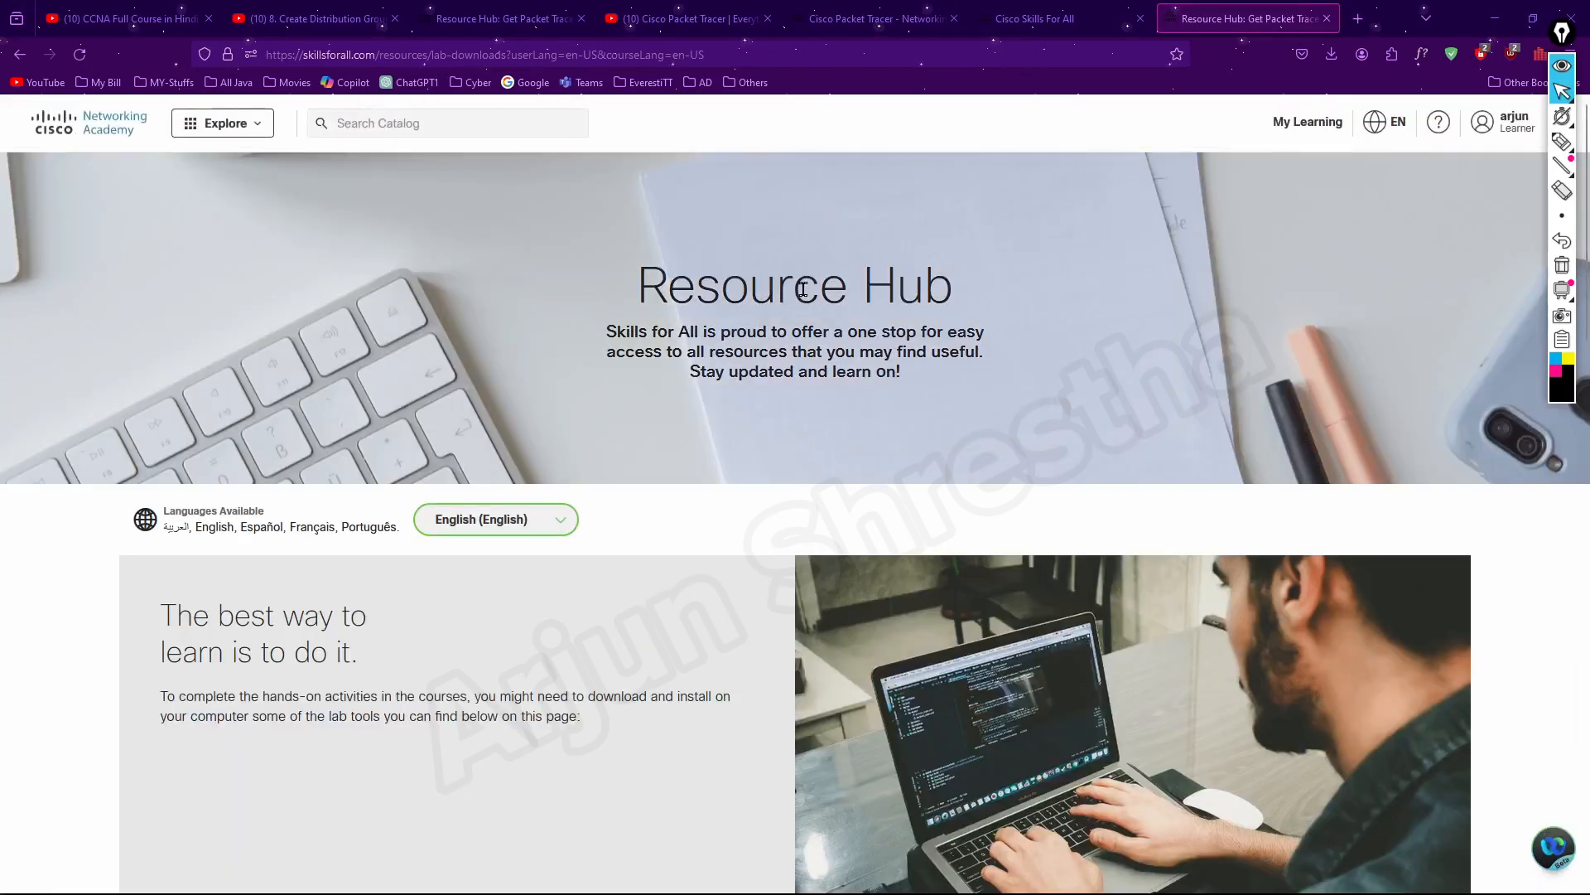
Log out of the learner account and open the site's login page
left_click(1512, 131)
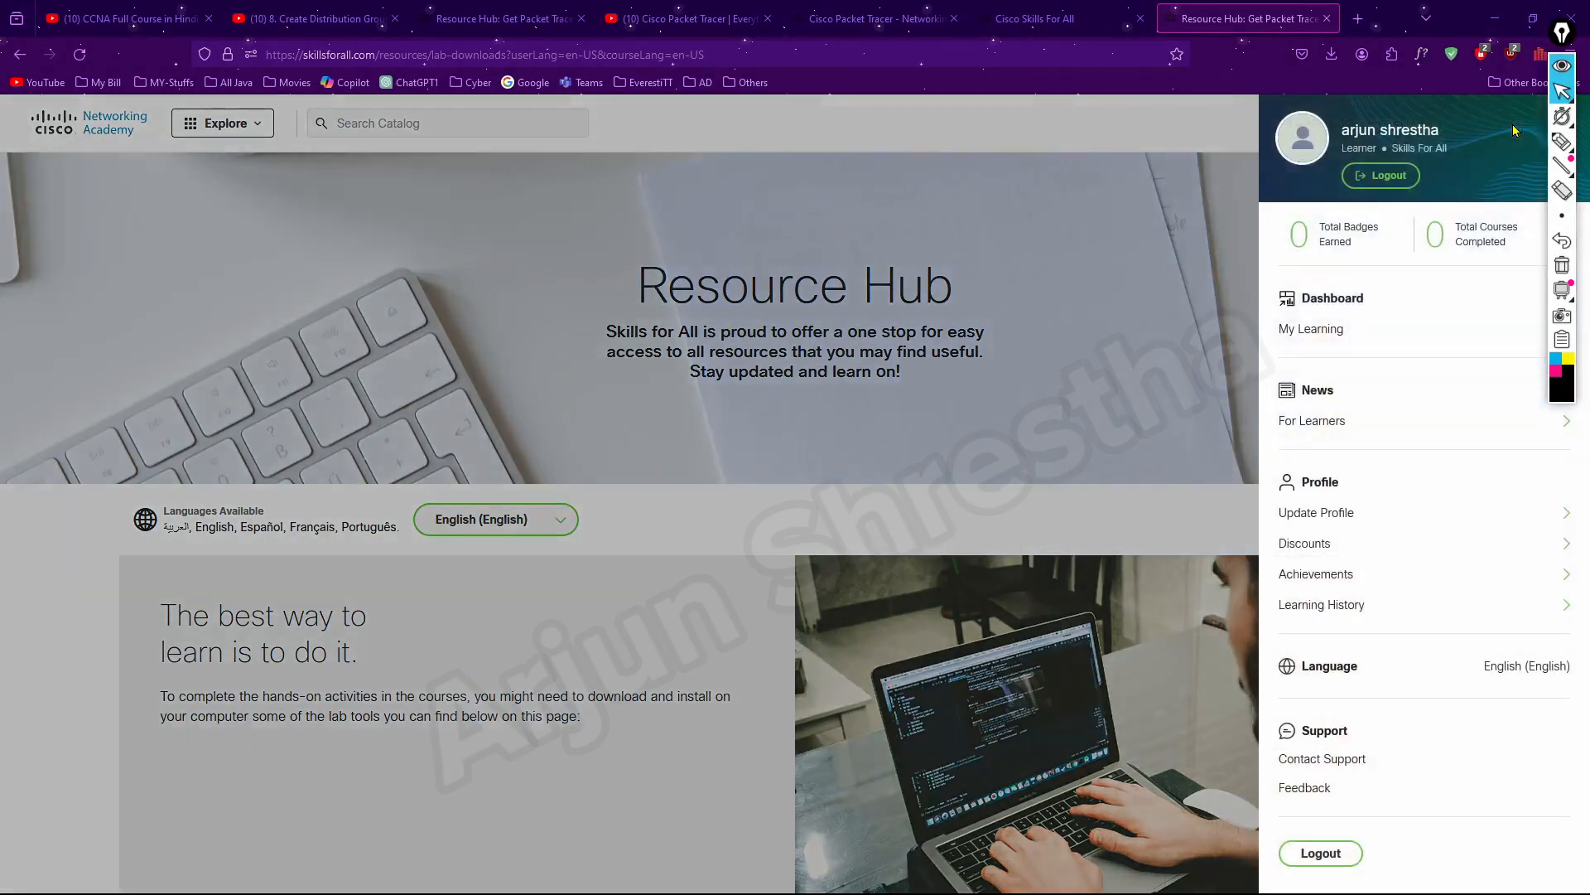
left_click(1335, 858)
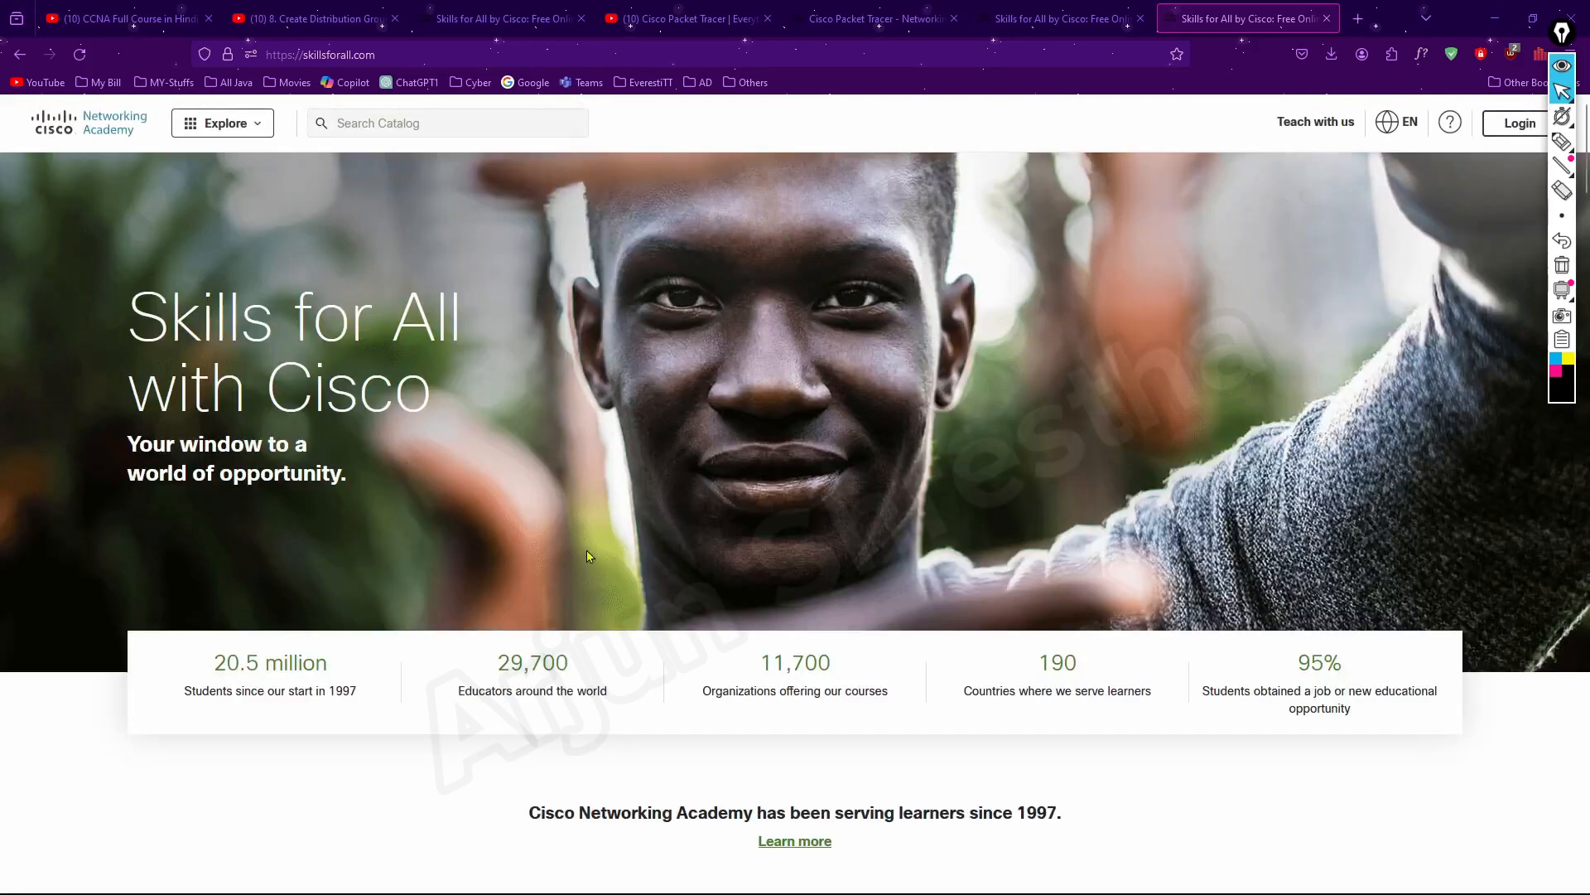
scroll(600, 569, "down", 5)
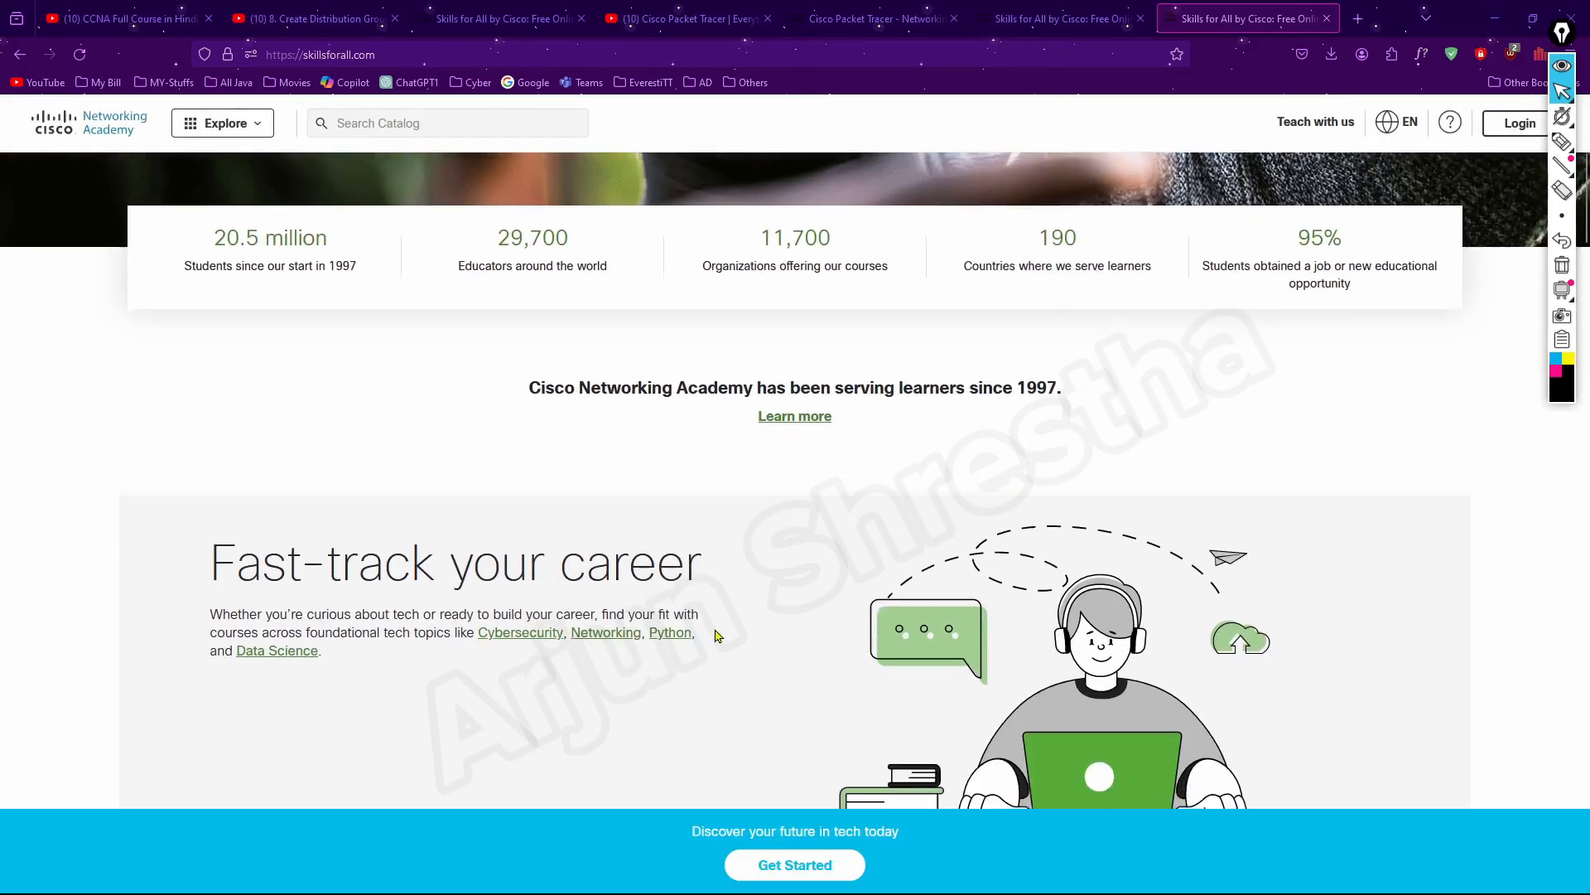
scroll(717, 635, "down", 9)
scroll(717, 635, "down", 5)
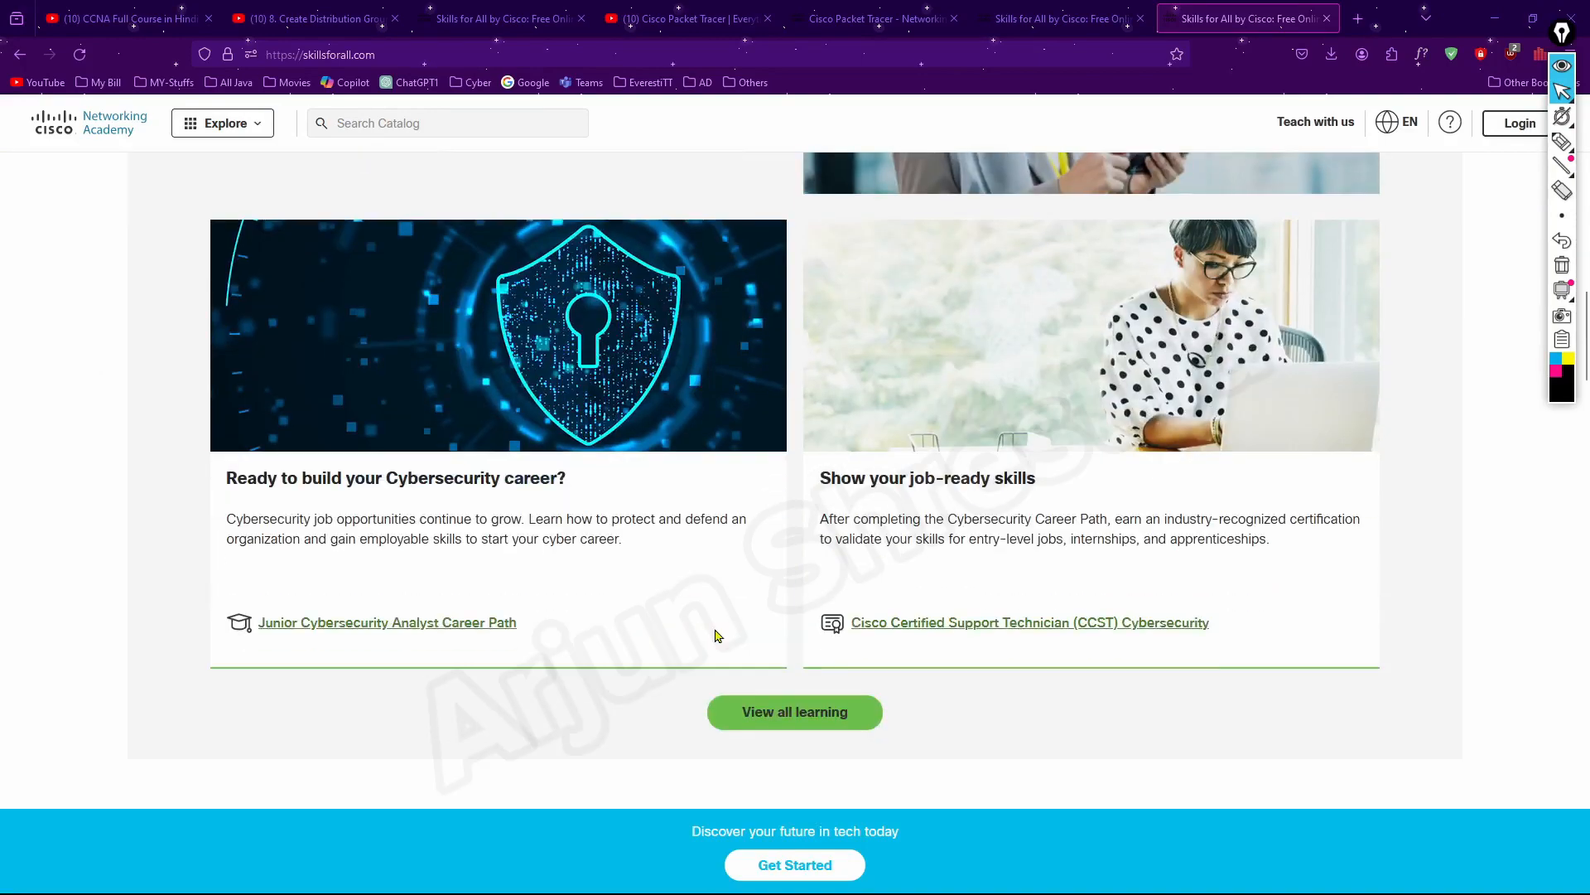
scroll(717, 636, "down", 5)
scroll(1462, 303, "up", 20)
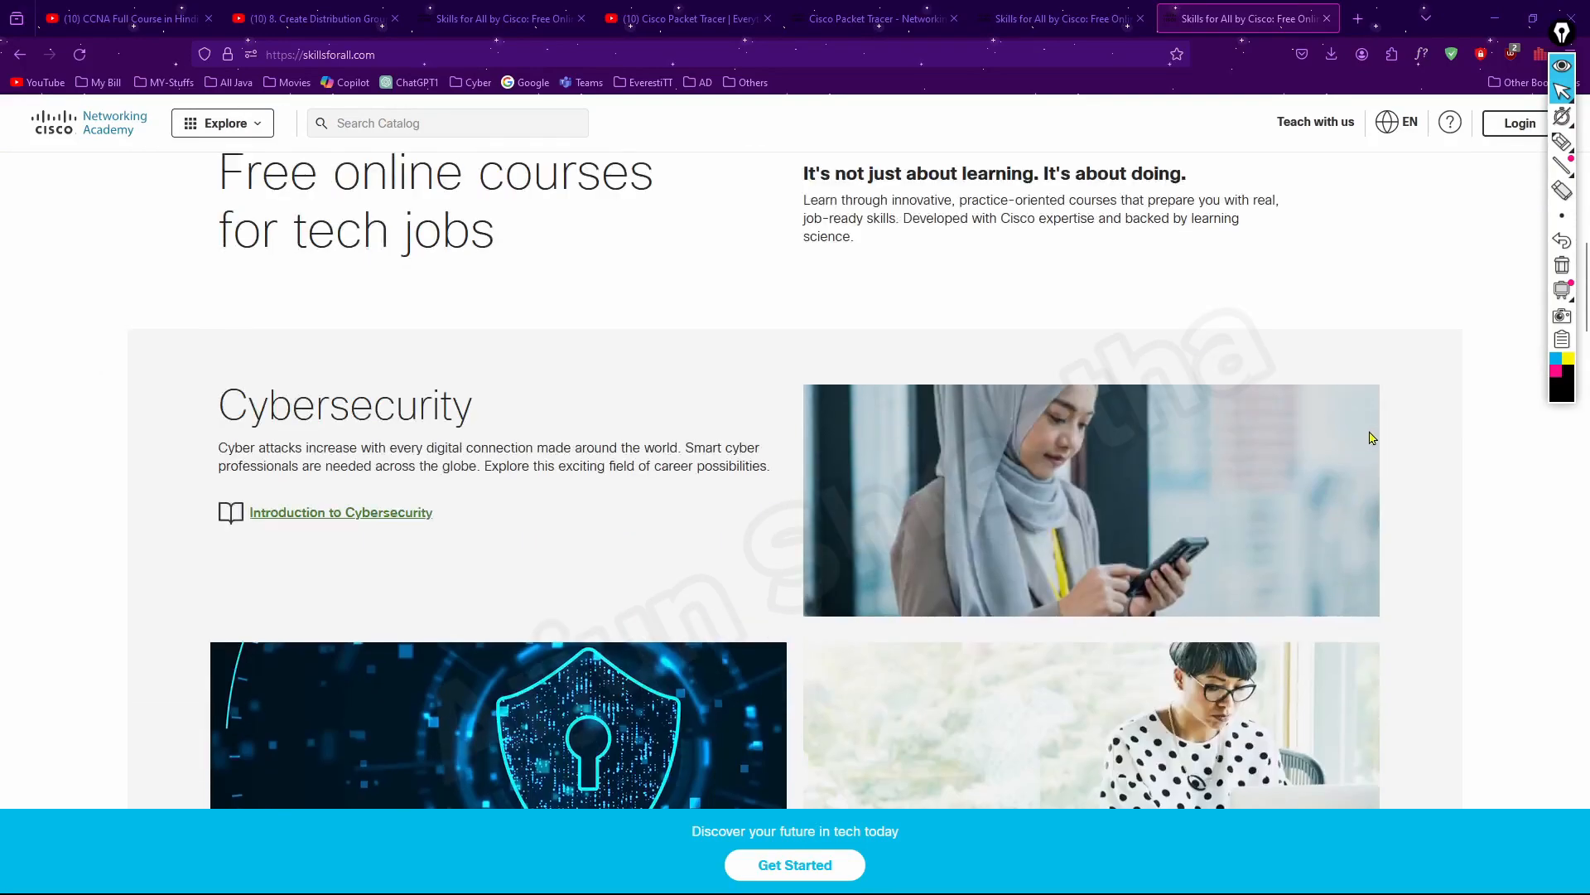
scroll(1462, 302, "up", 3)
scroll(1418, 576, "down", 4)
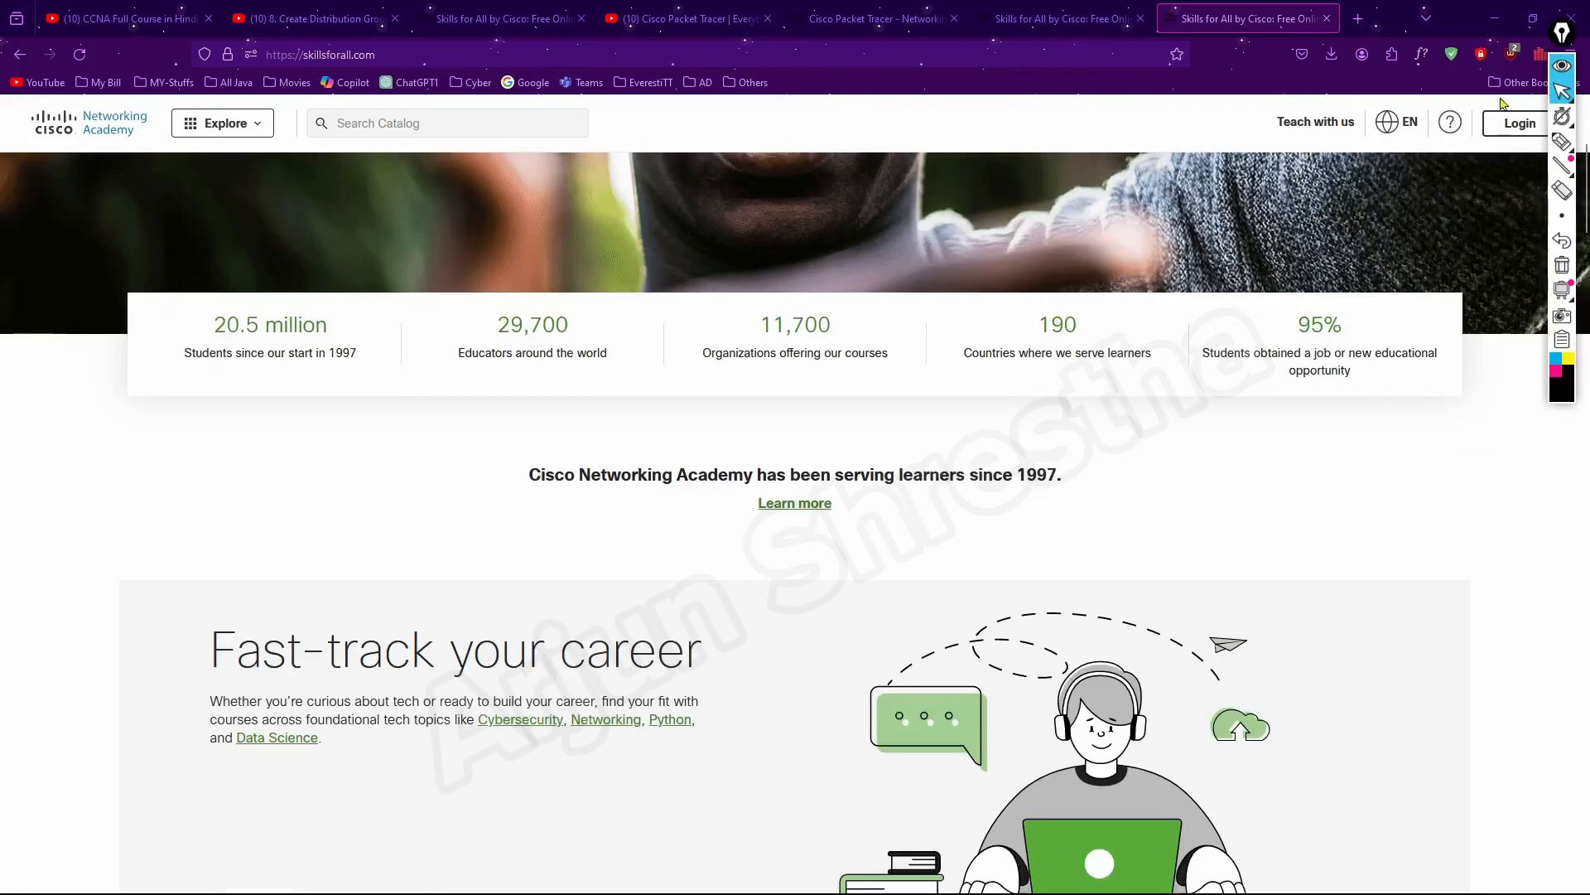
left_click(1520, 122)
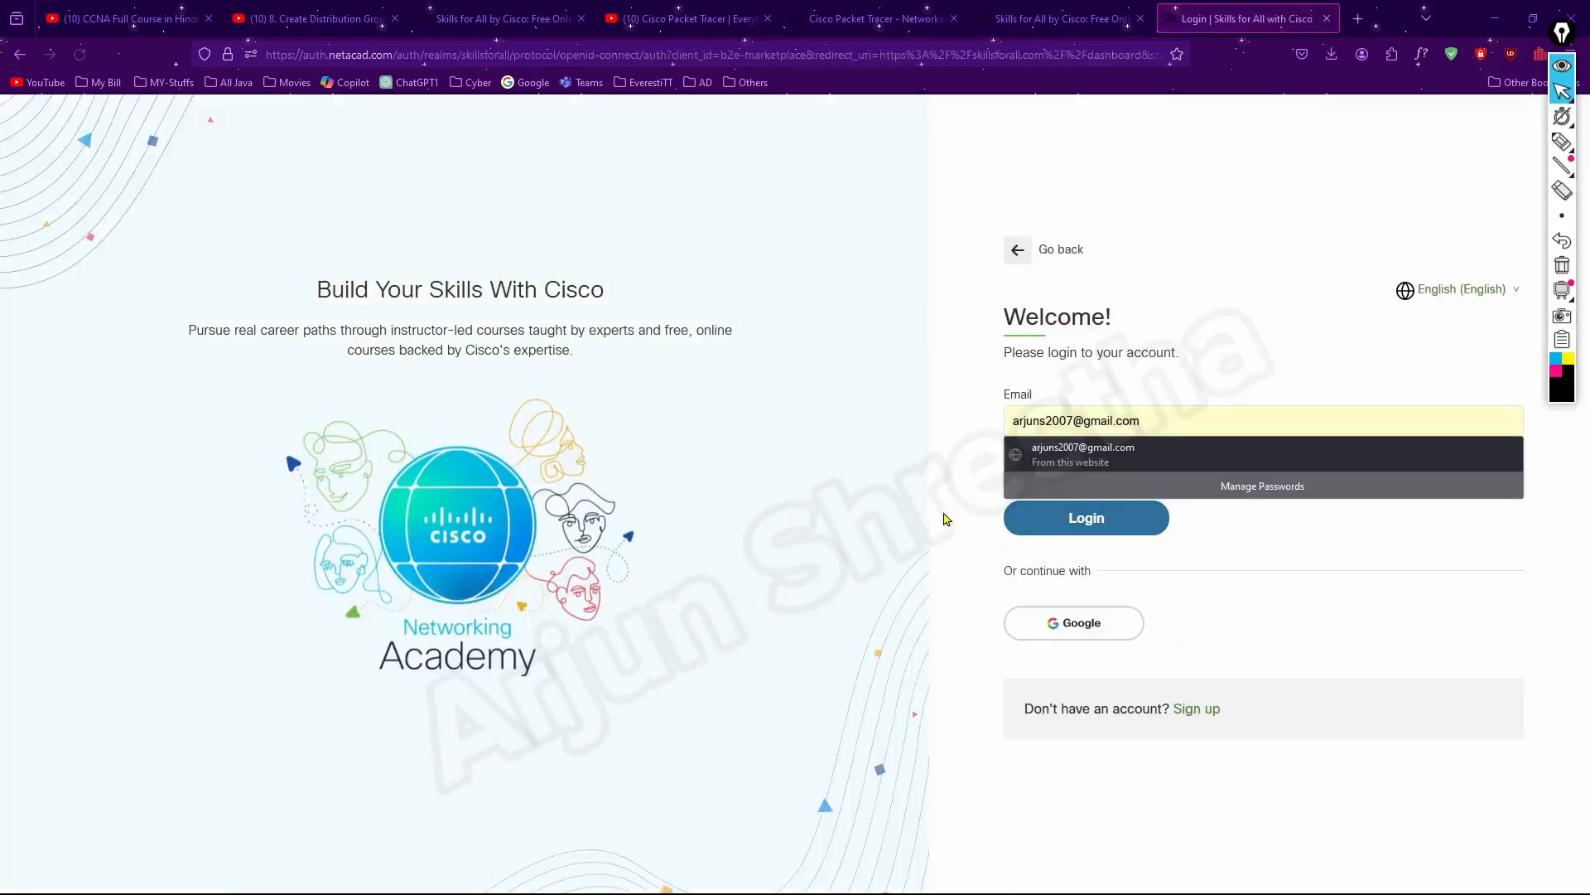
Open the account sign-up form and look at the country and year of birth choices
left_click(959, 553)
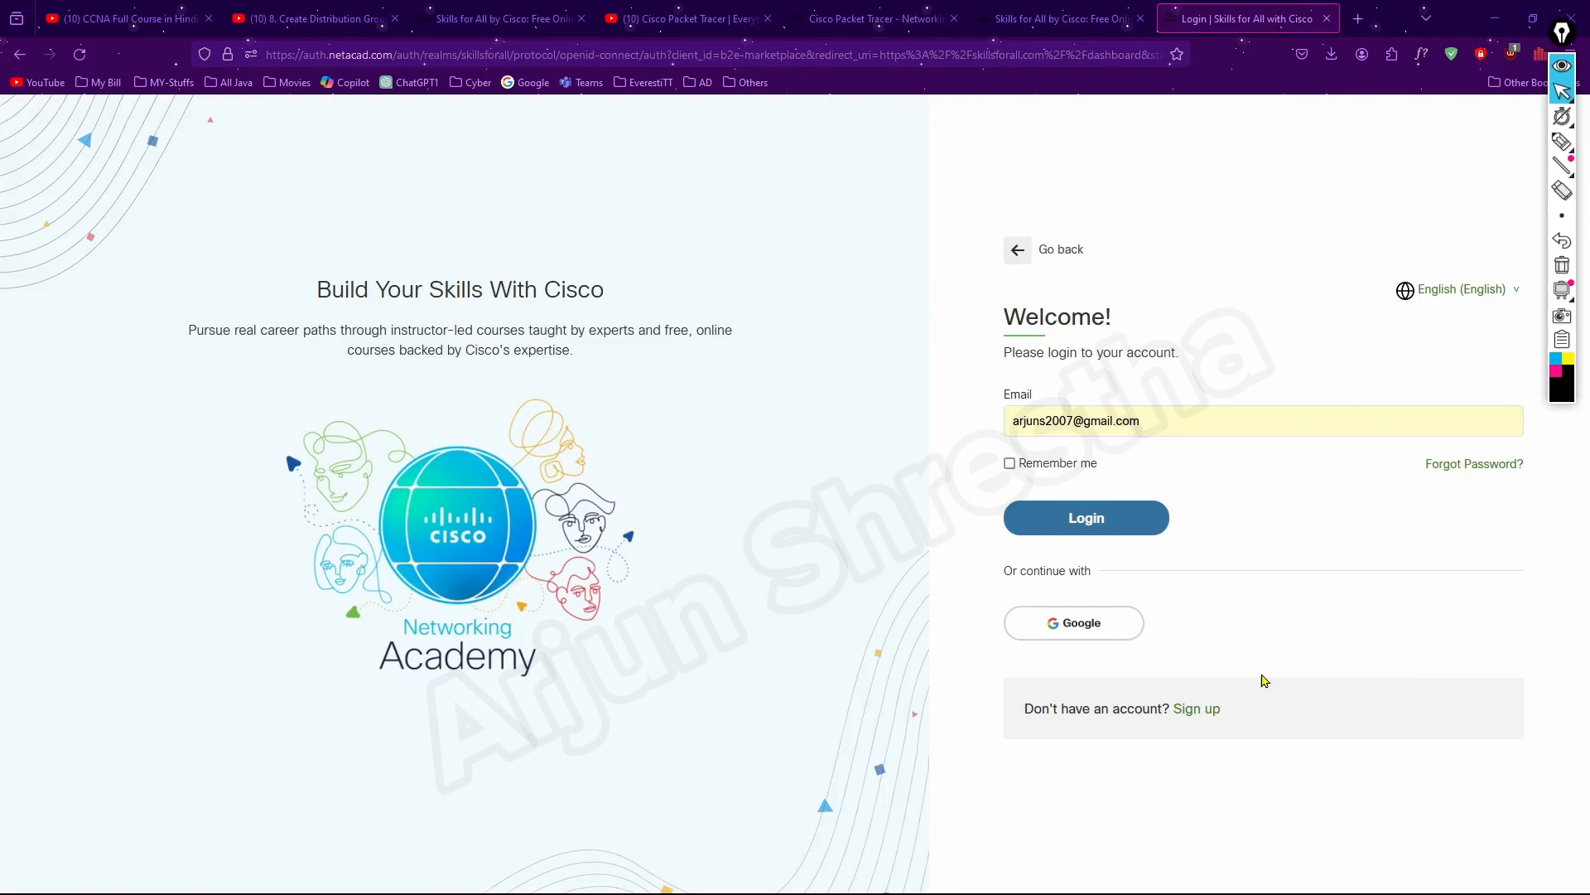
left_click(1206, 712)
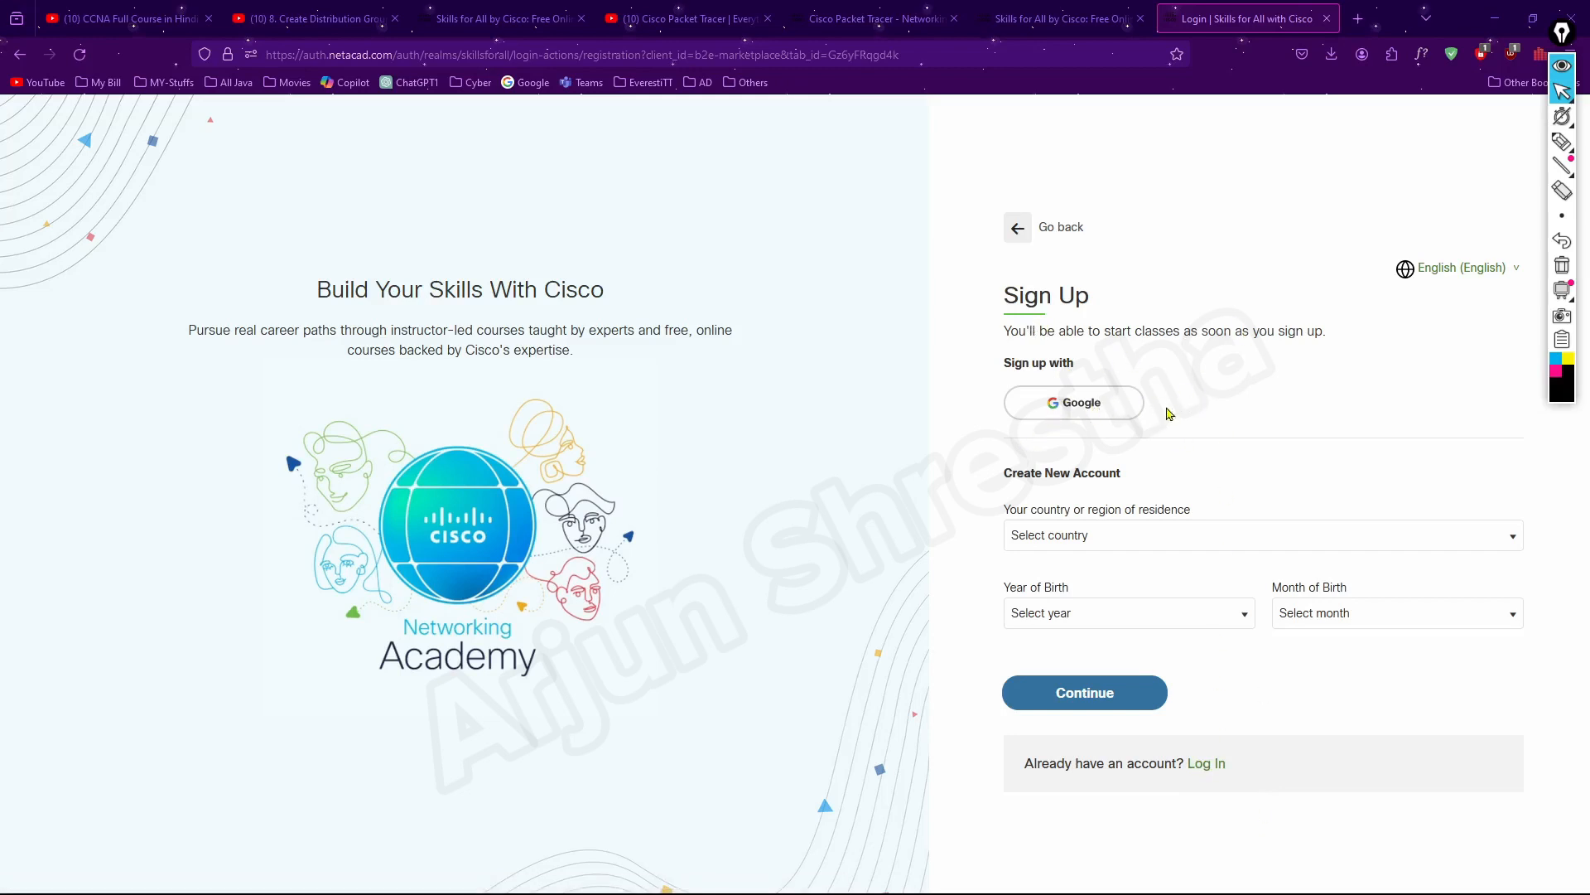
left_click(1119, 538)
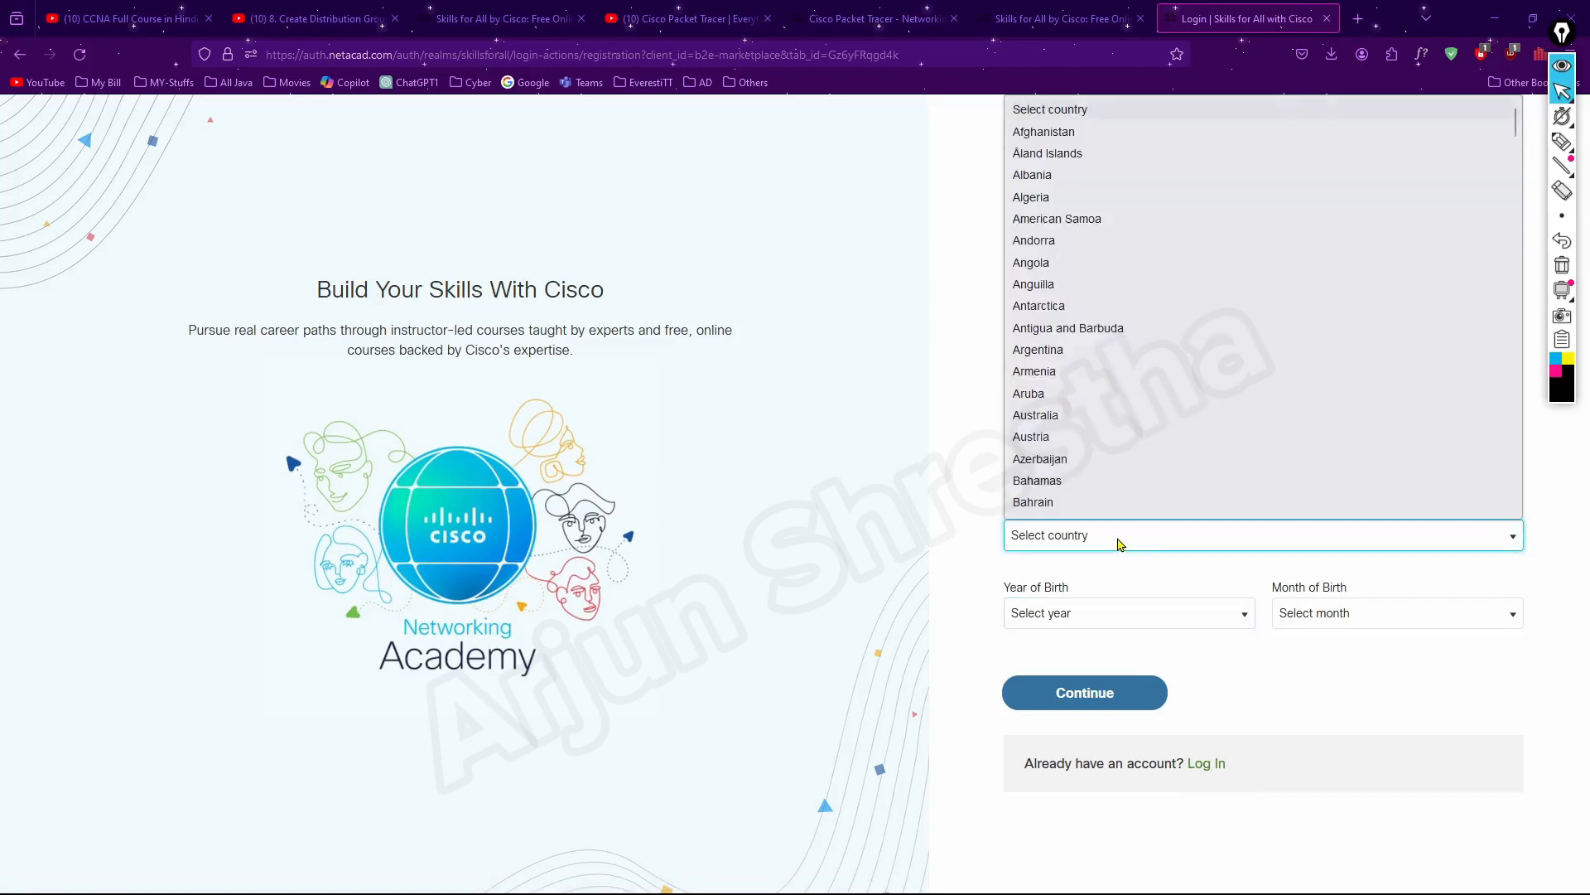
left_click(936, 526)
left_click(1119, 615)
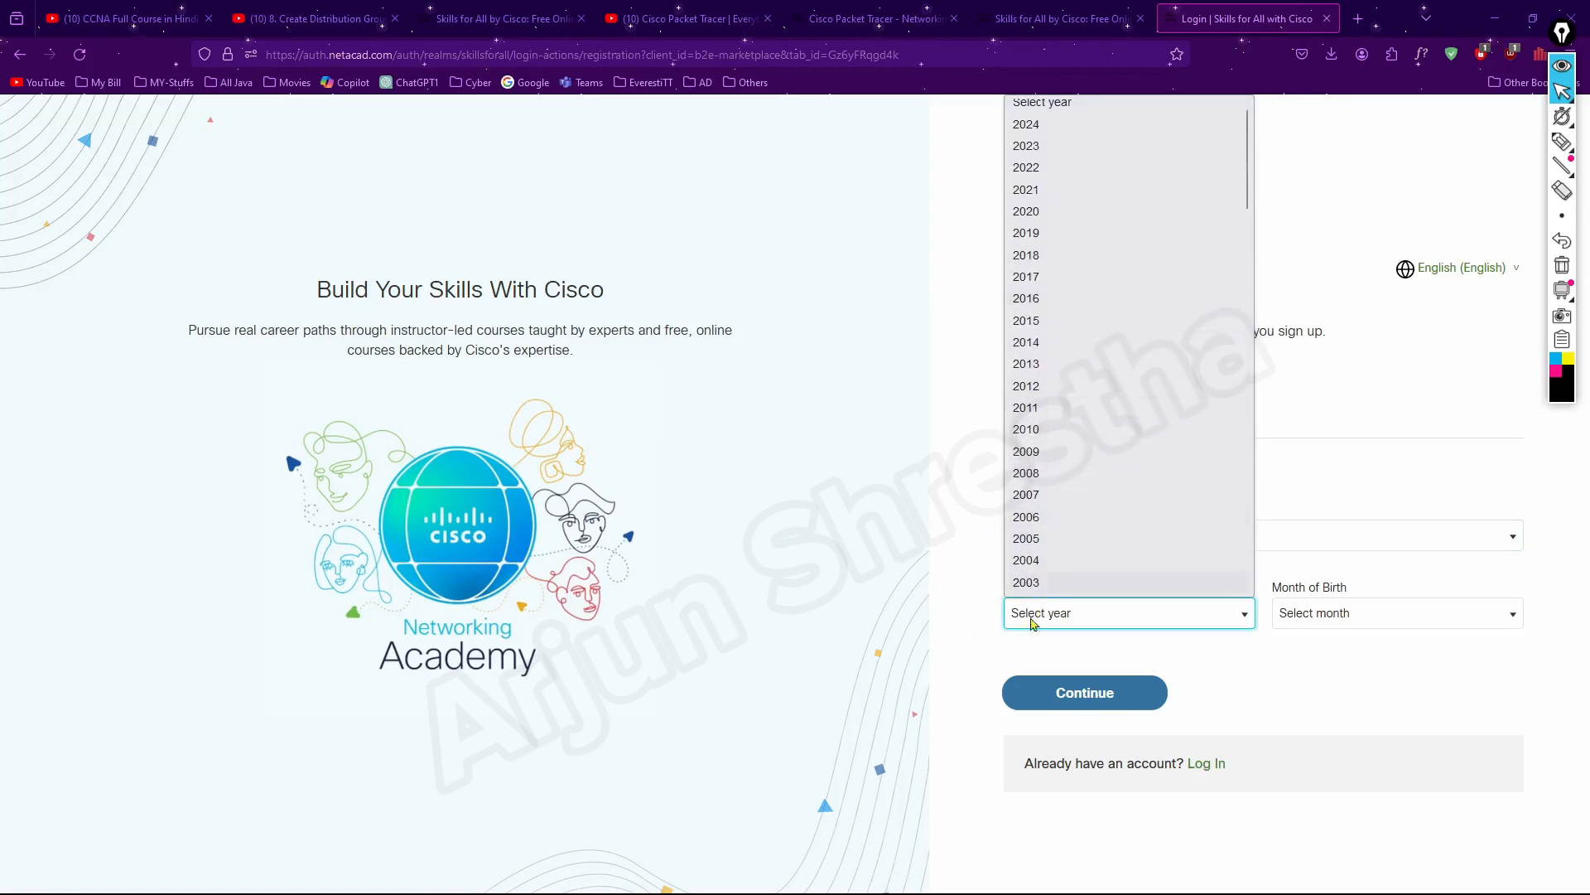
left_click(950, 543)
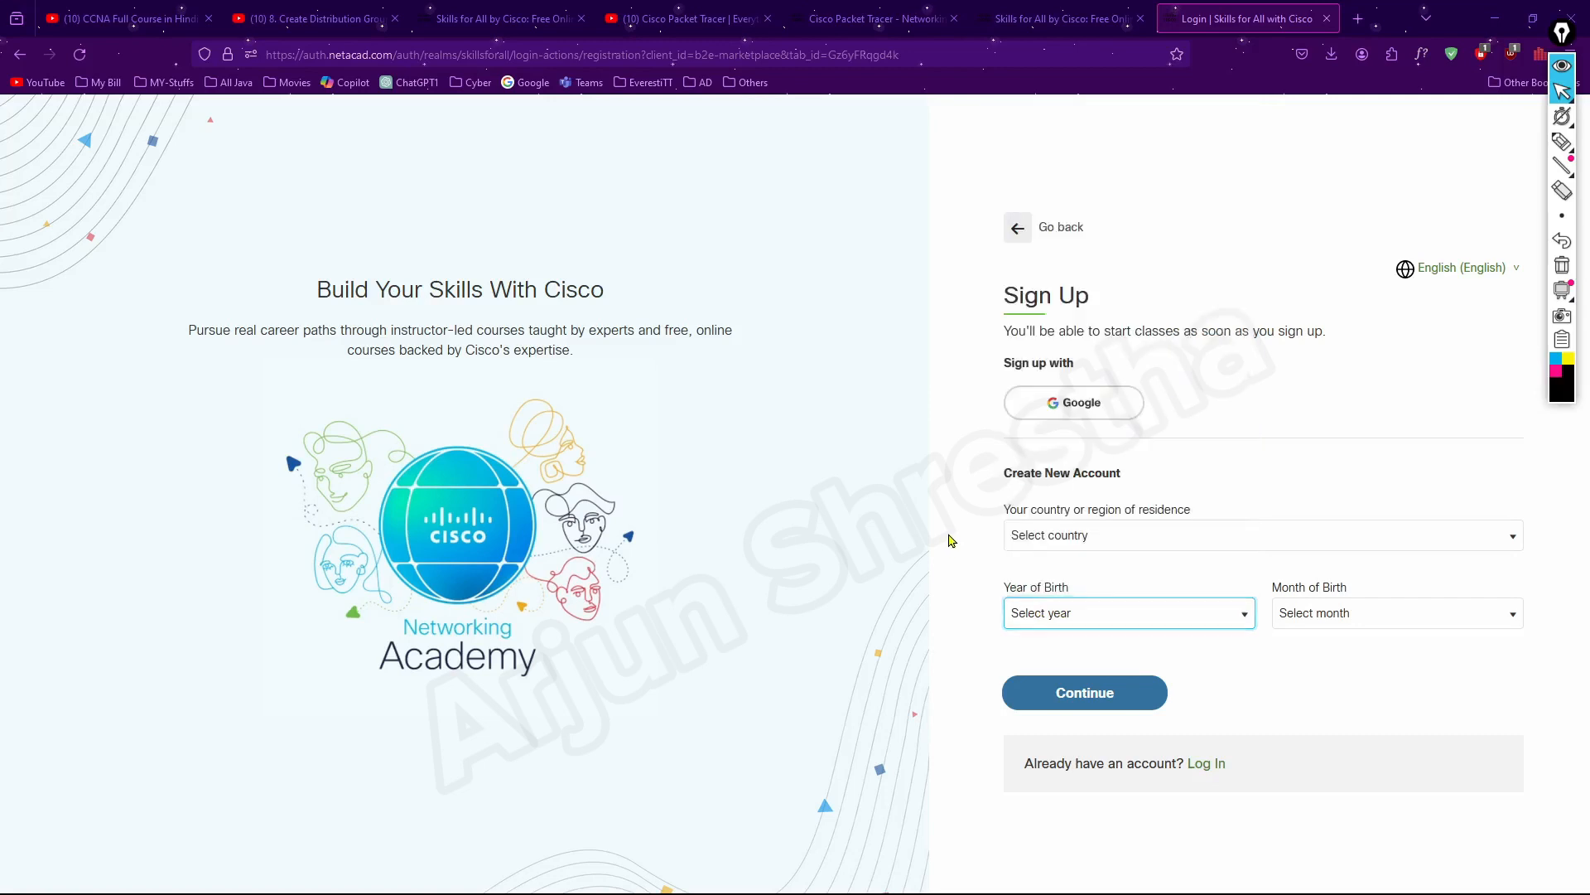
Return to the login form and log in with the saved e-mail and account password
left_click(1207, 766)
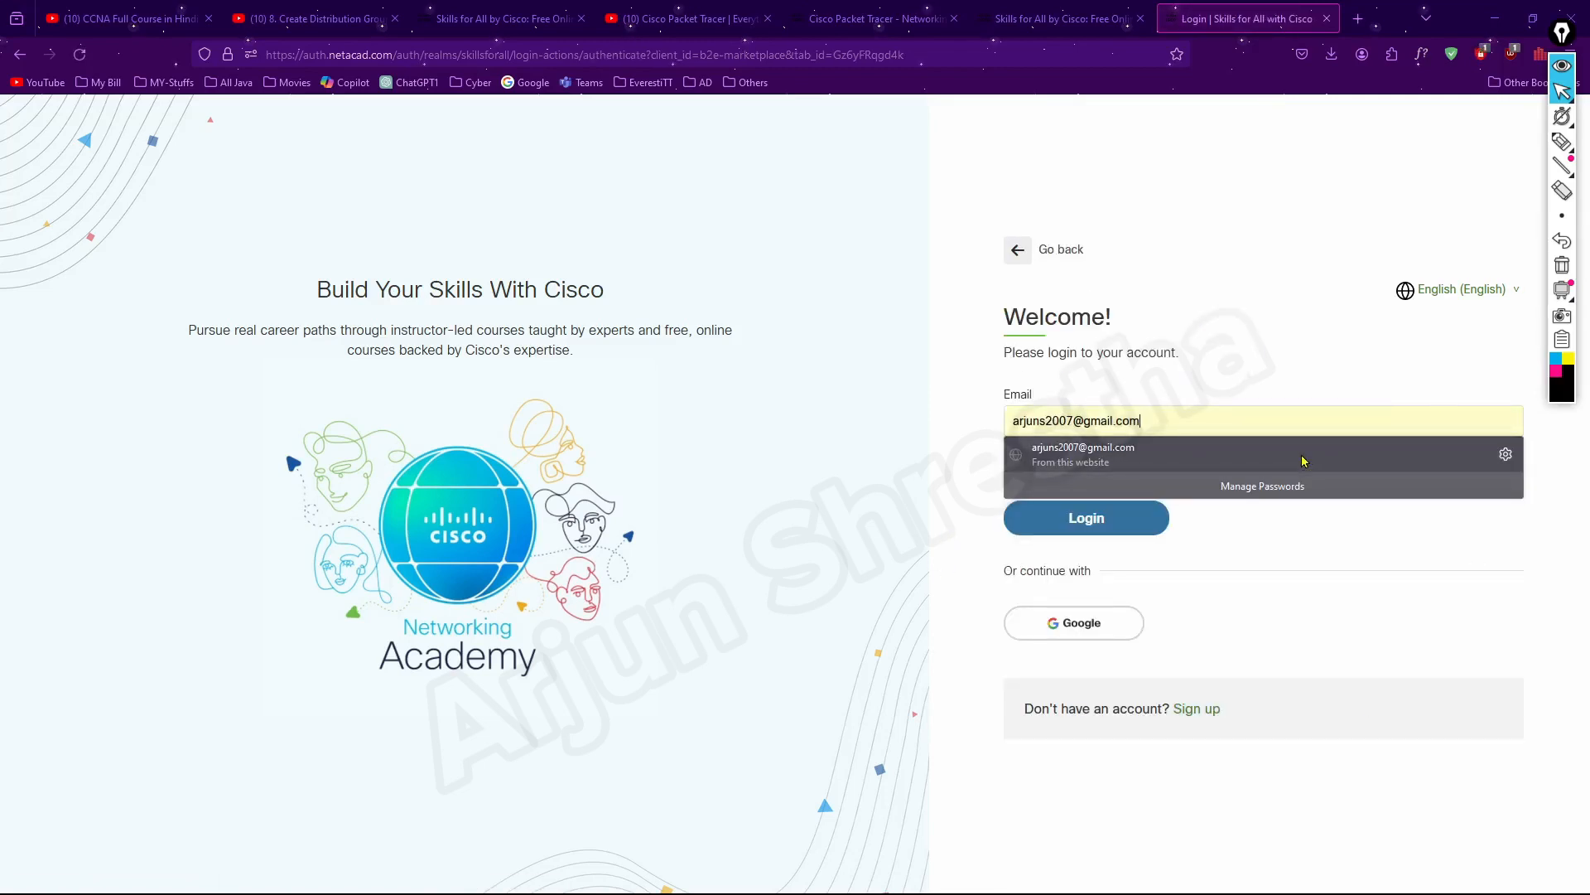
left_click(1299, 359)
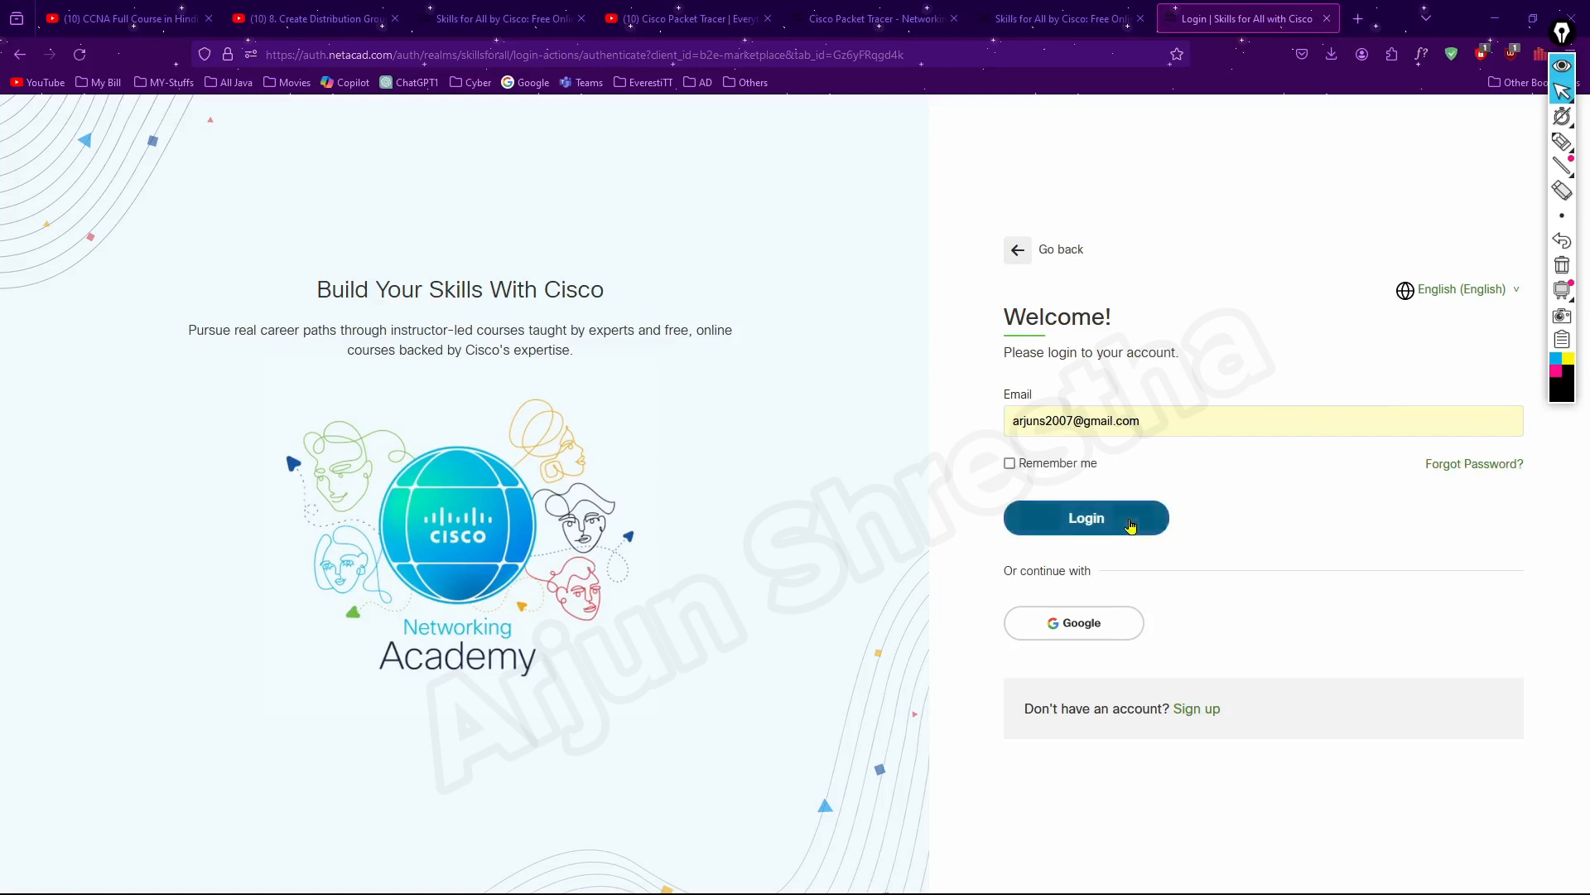
left_click(1159, 522)
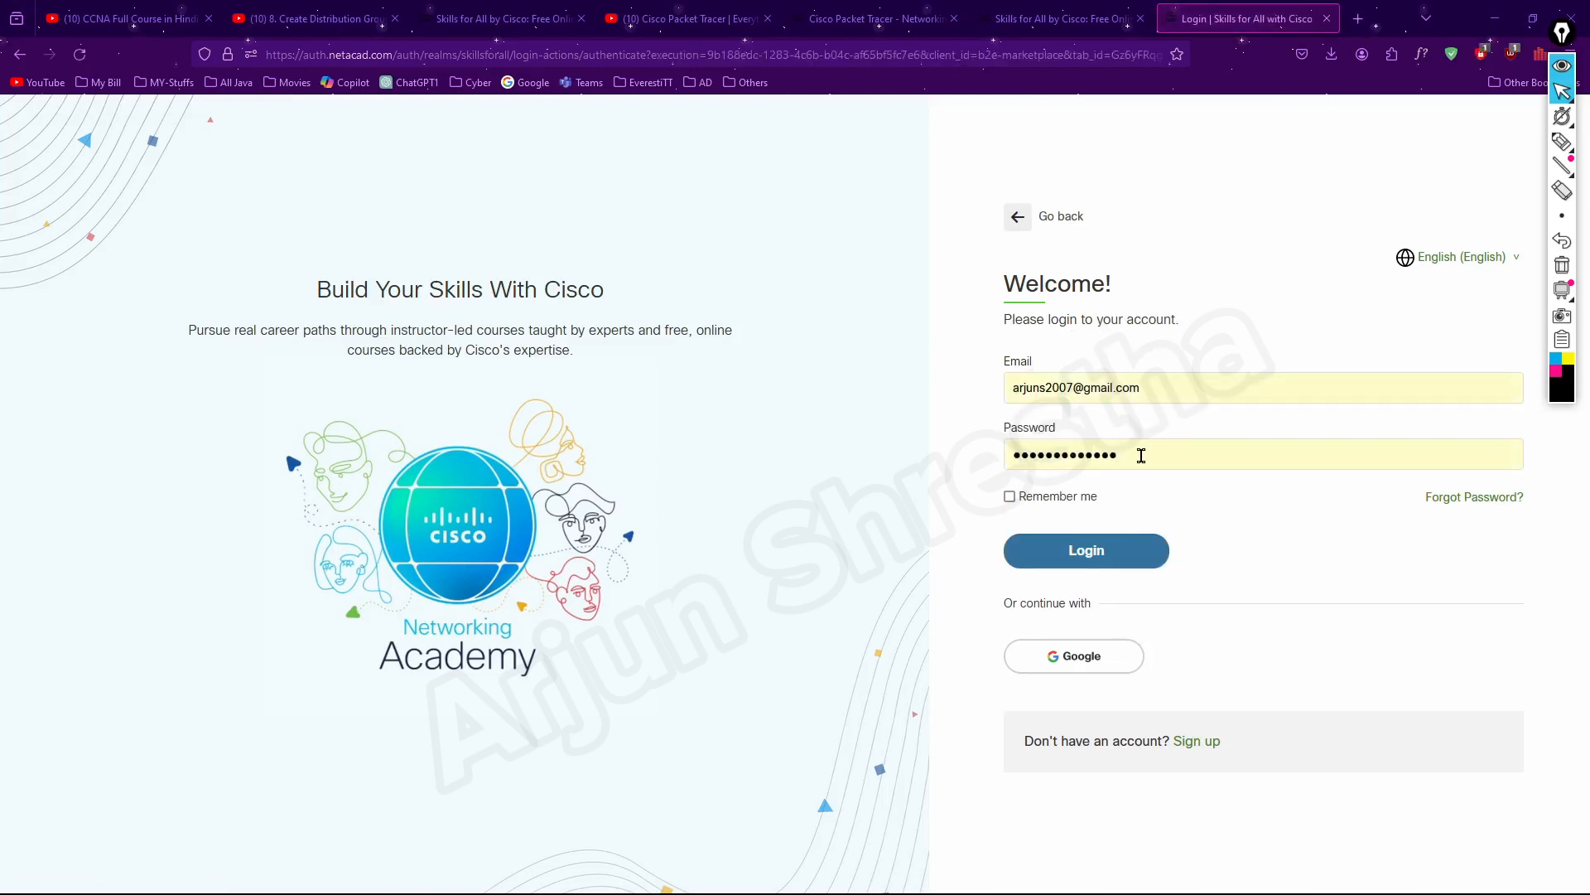
left_click(1129, 553)
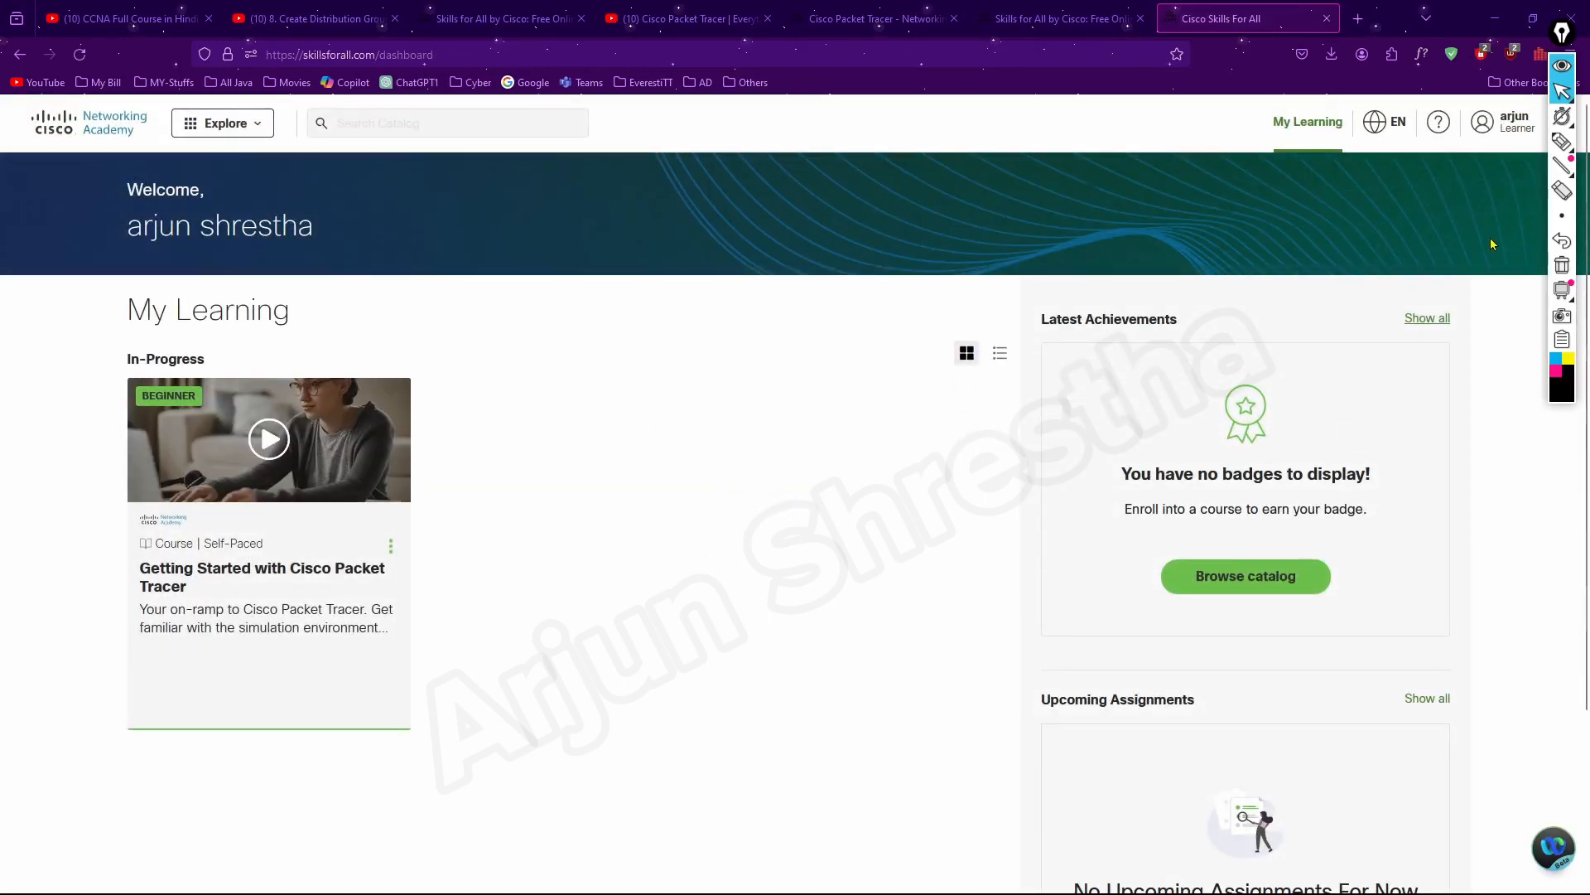
left_click(193, 125)
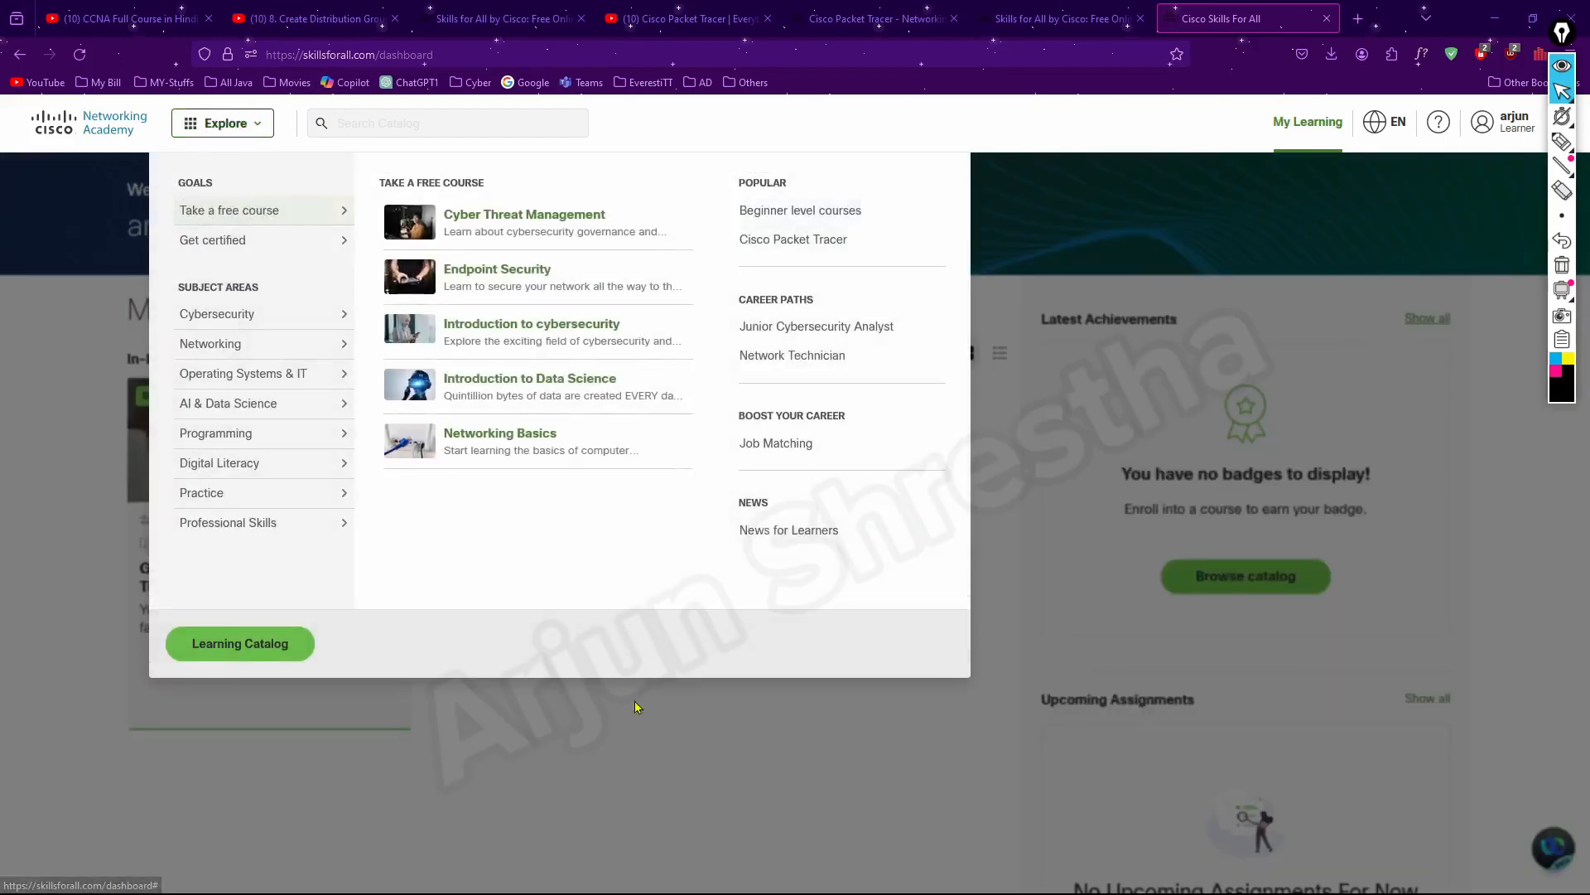
left_click(659, 766)
left_click(251, 133)
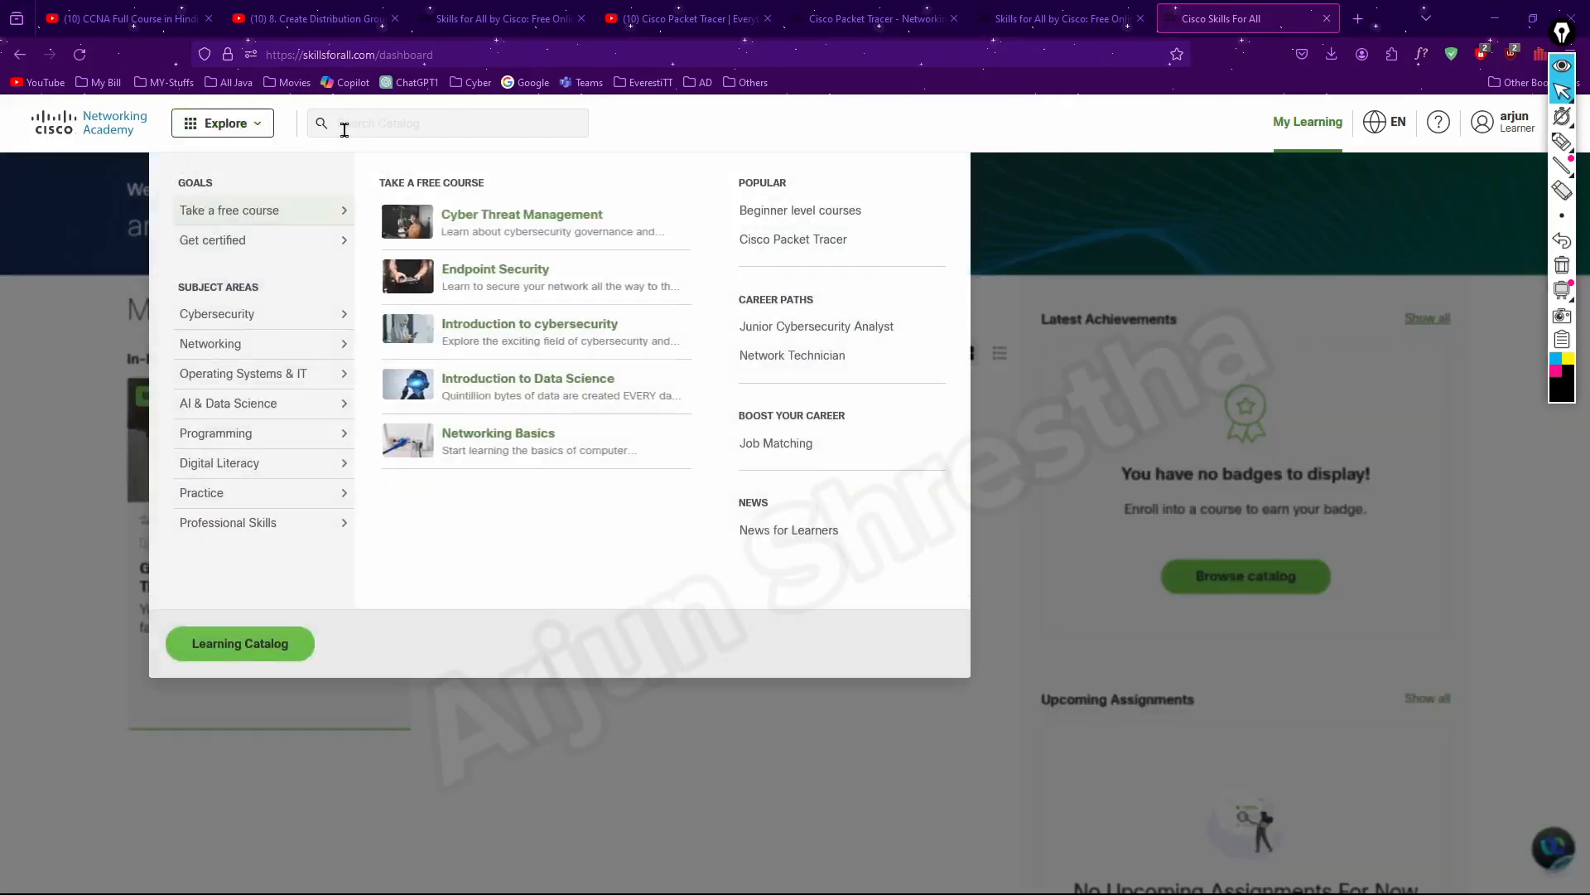
scroll(119, 172, "down", 1)
Open the Skills for All home page and look through its course sections and the learner account's profile options
left_click(112, 130)
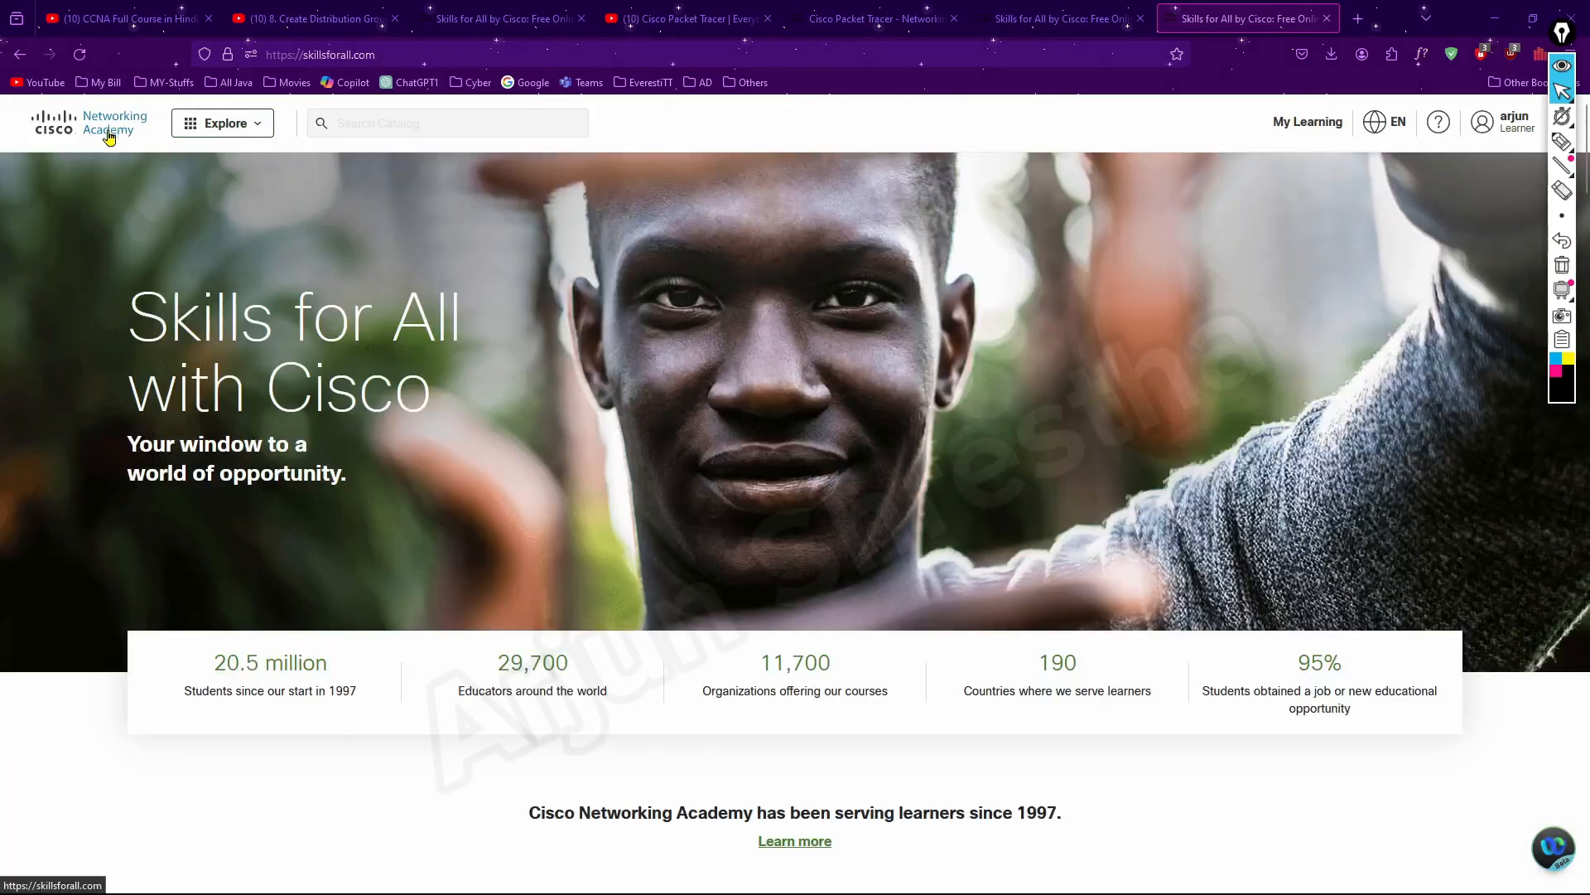
scroll(788, 638, "down", 12)
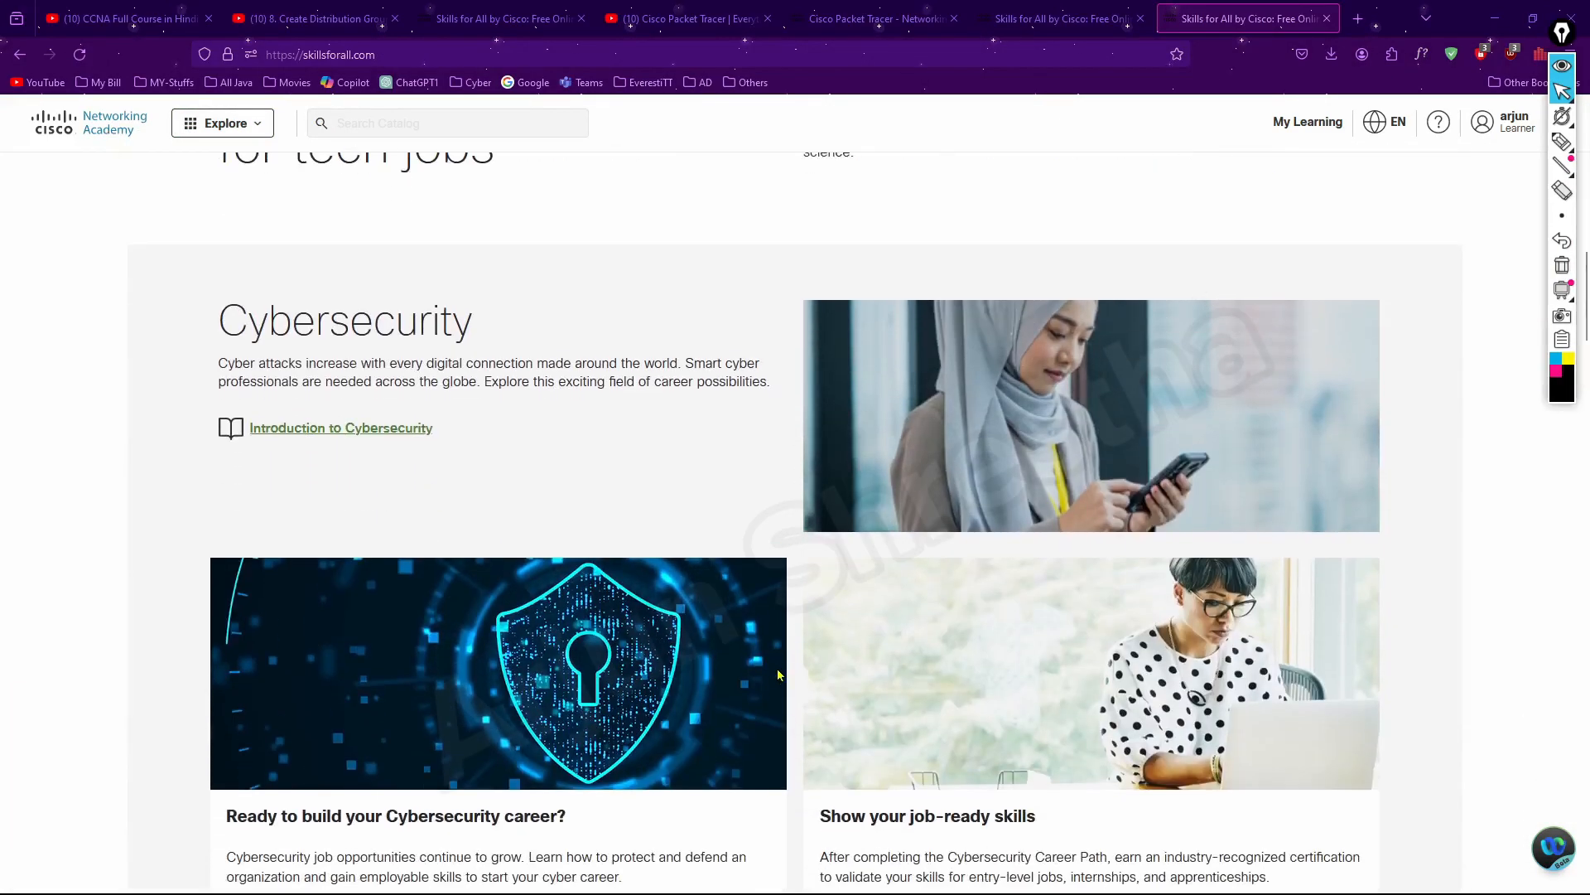
scroll(777, 674, "down", 15)
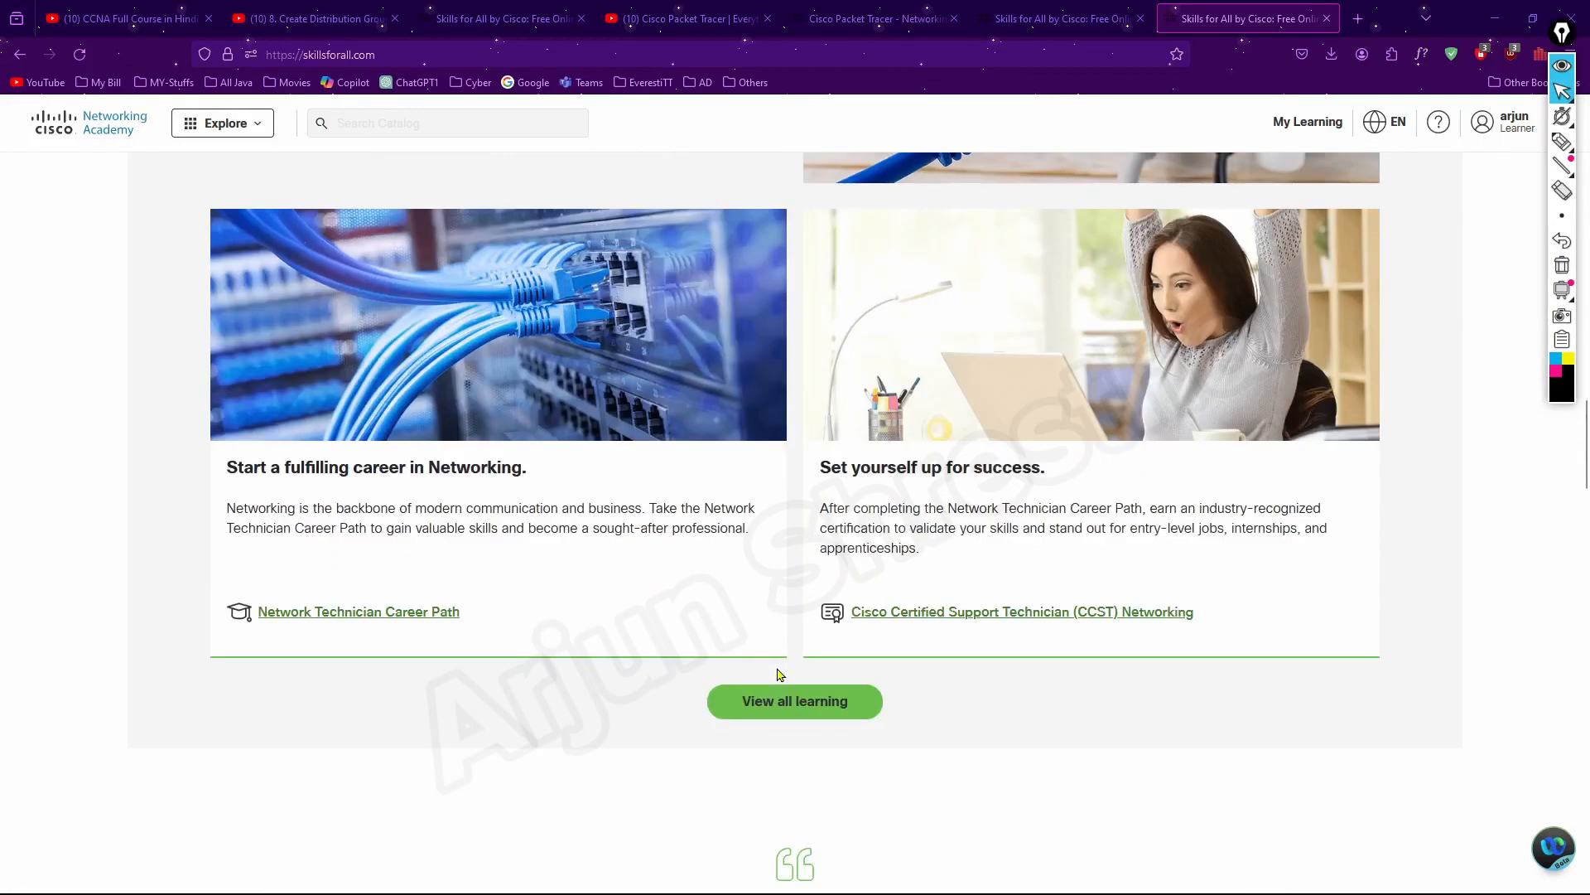
scroll(601, 646, "down", 10)
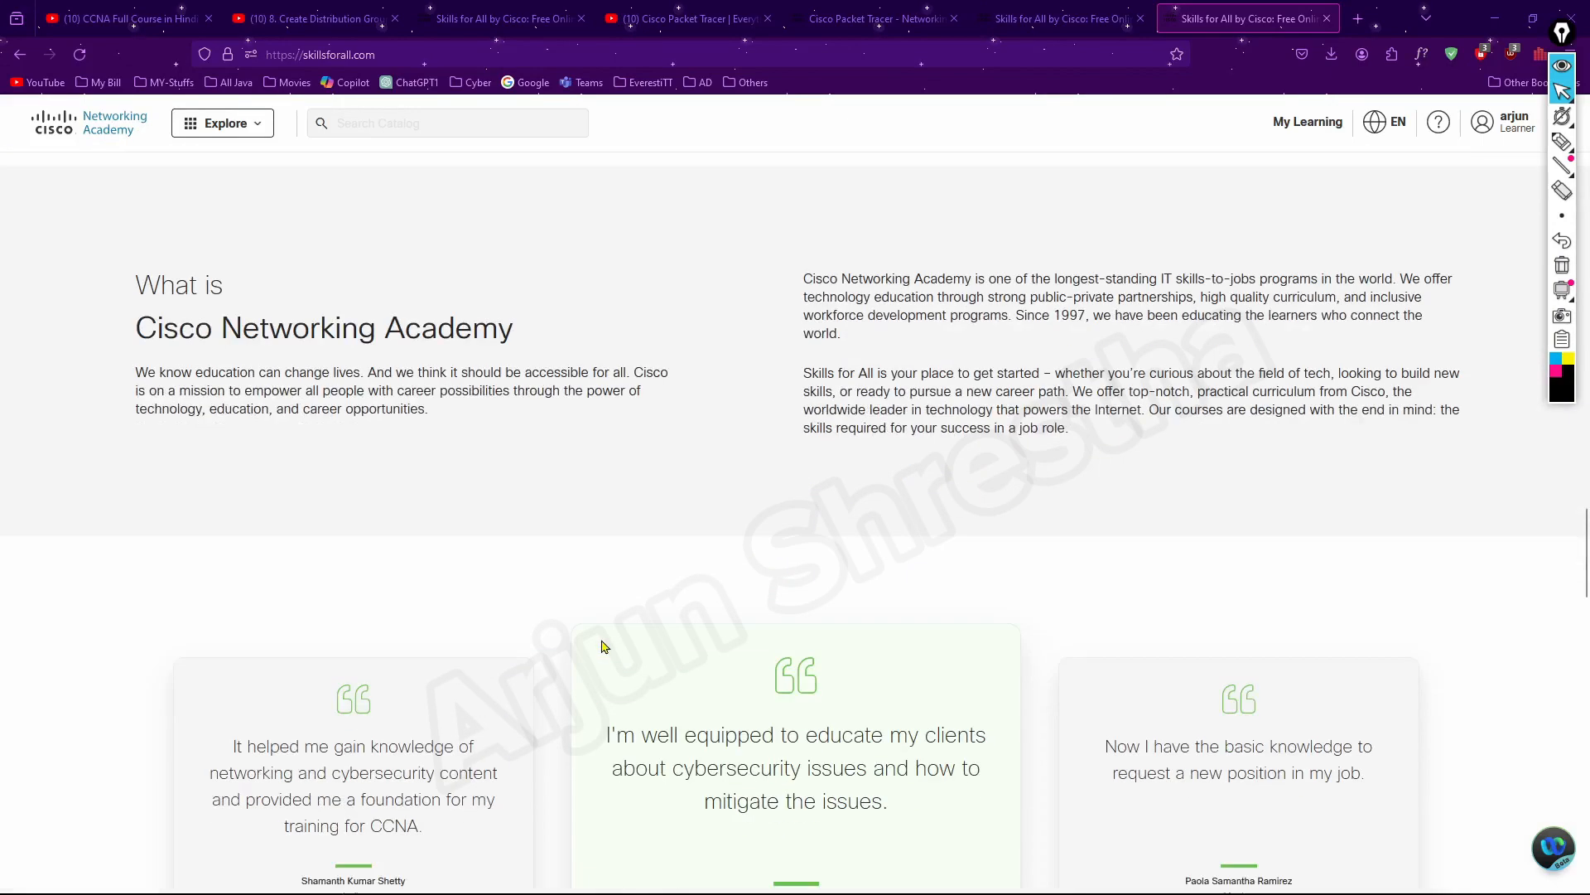
scroll(602, 646, "down", 5)
scroll(611, 646, "up", 15)
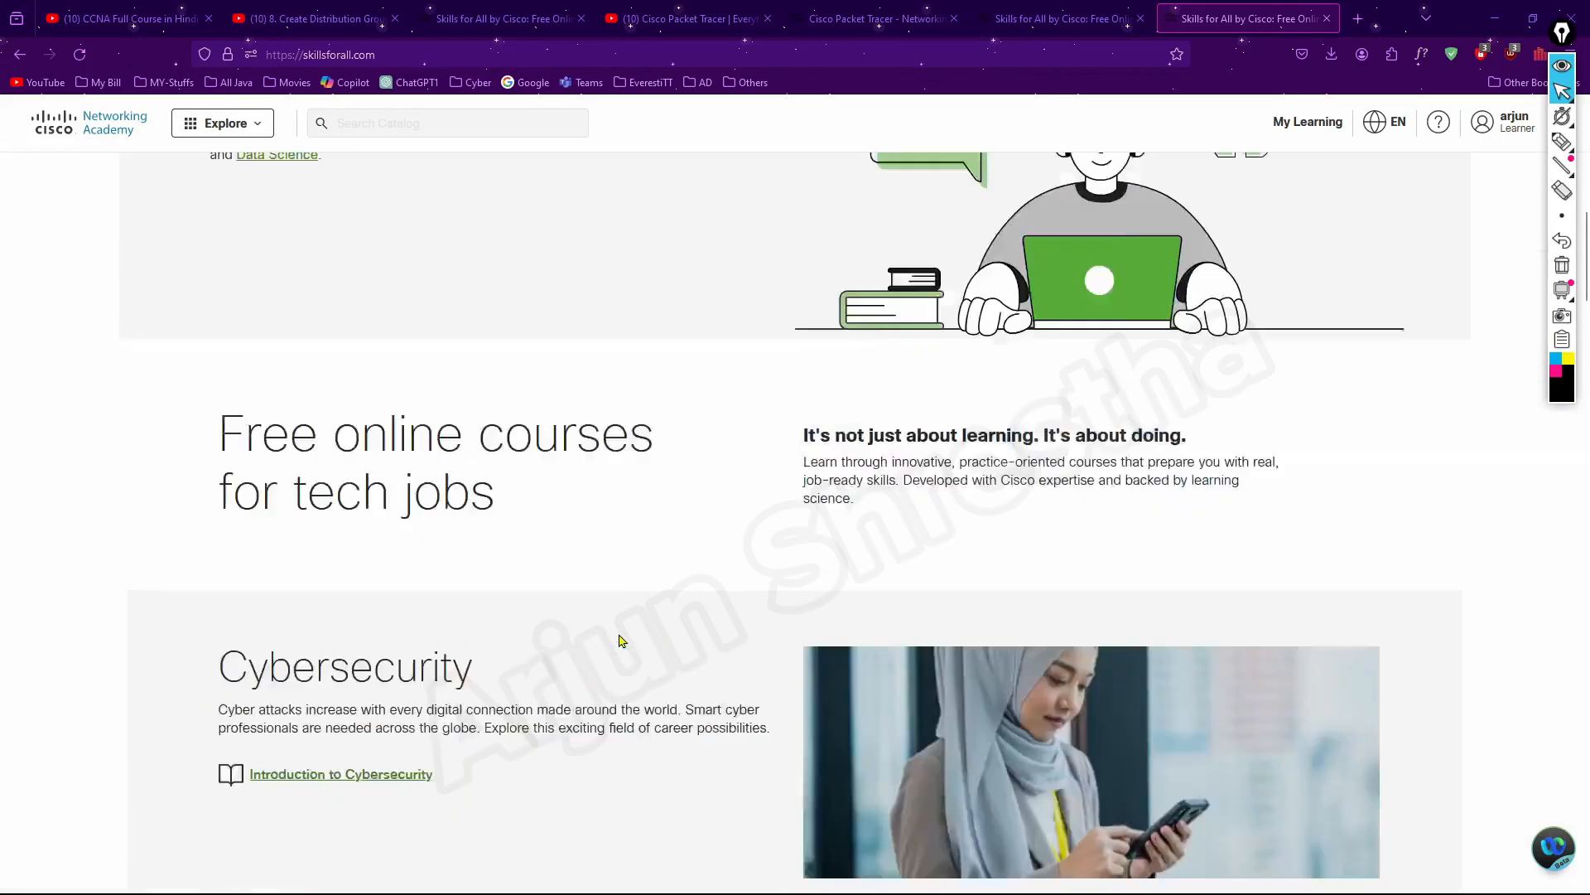
scroll(620, 634, "up", 10)
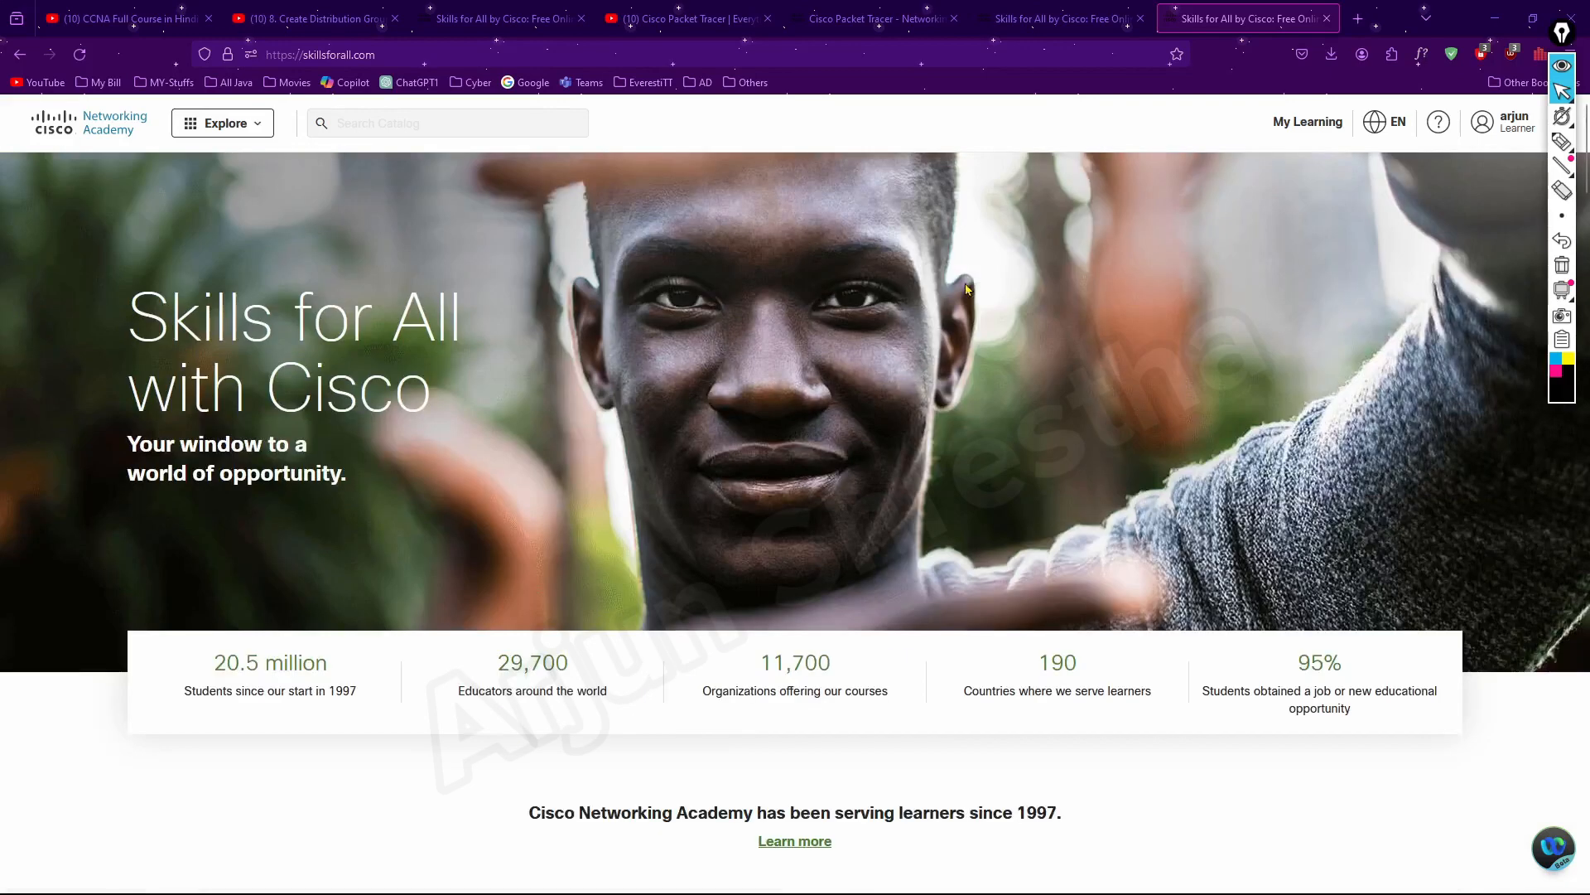
left_click(1519, 129)
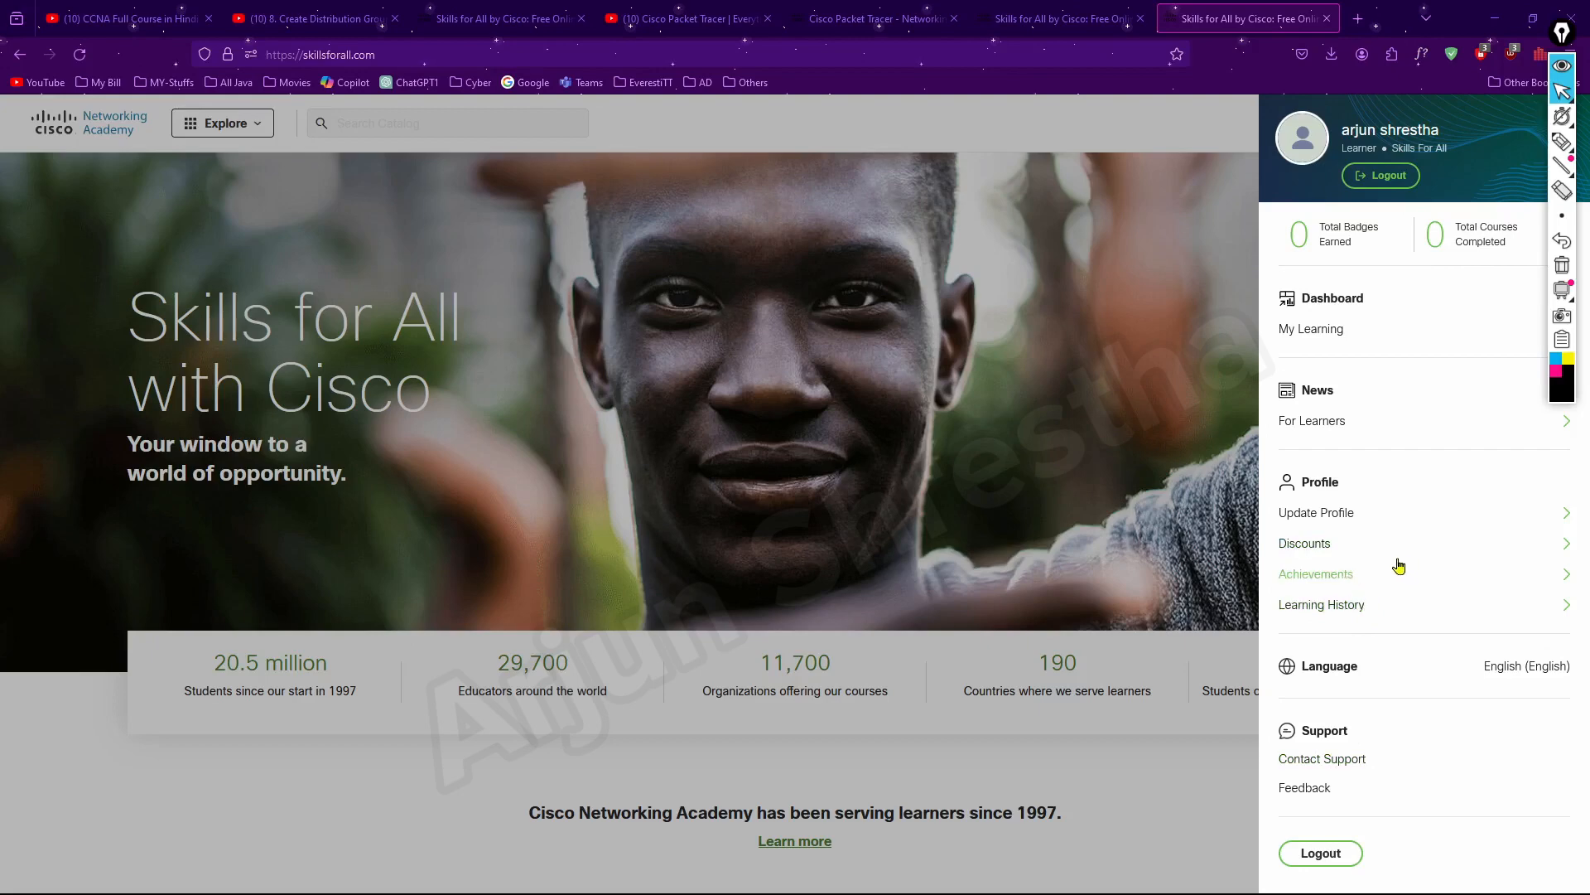
left_click(313, 775)
scroll(967, 805, "down", 5)
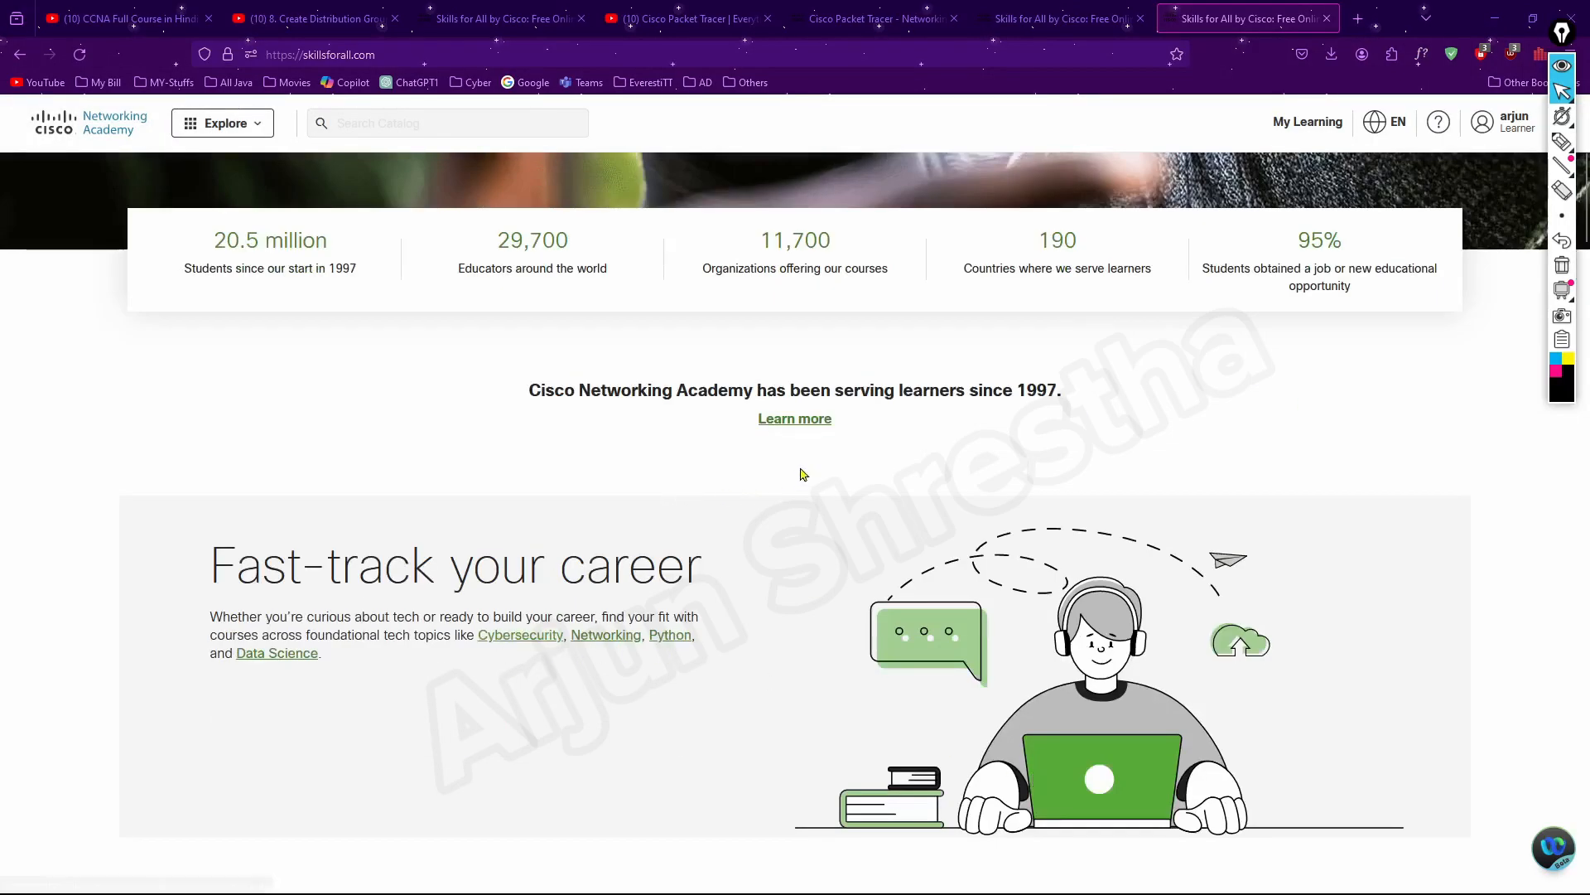
Open the bookmarked Cisco Pocket Tracer page from the Others folder and go to its Learning Resources section
left_click(749, 83)
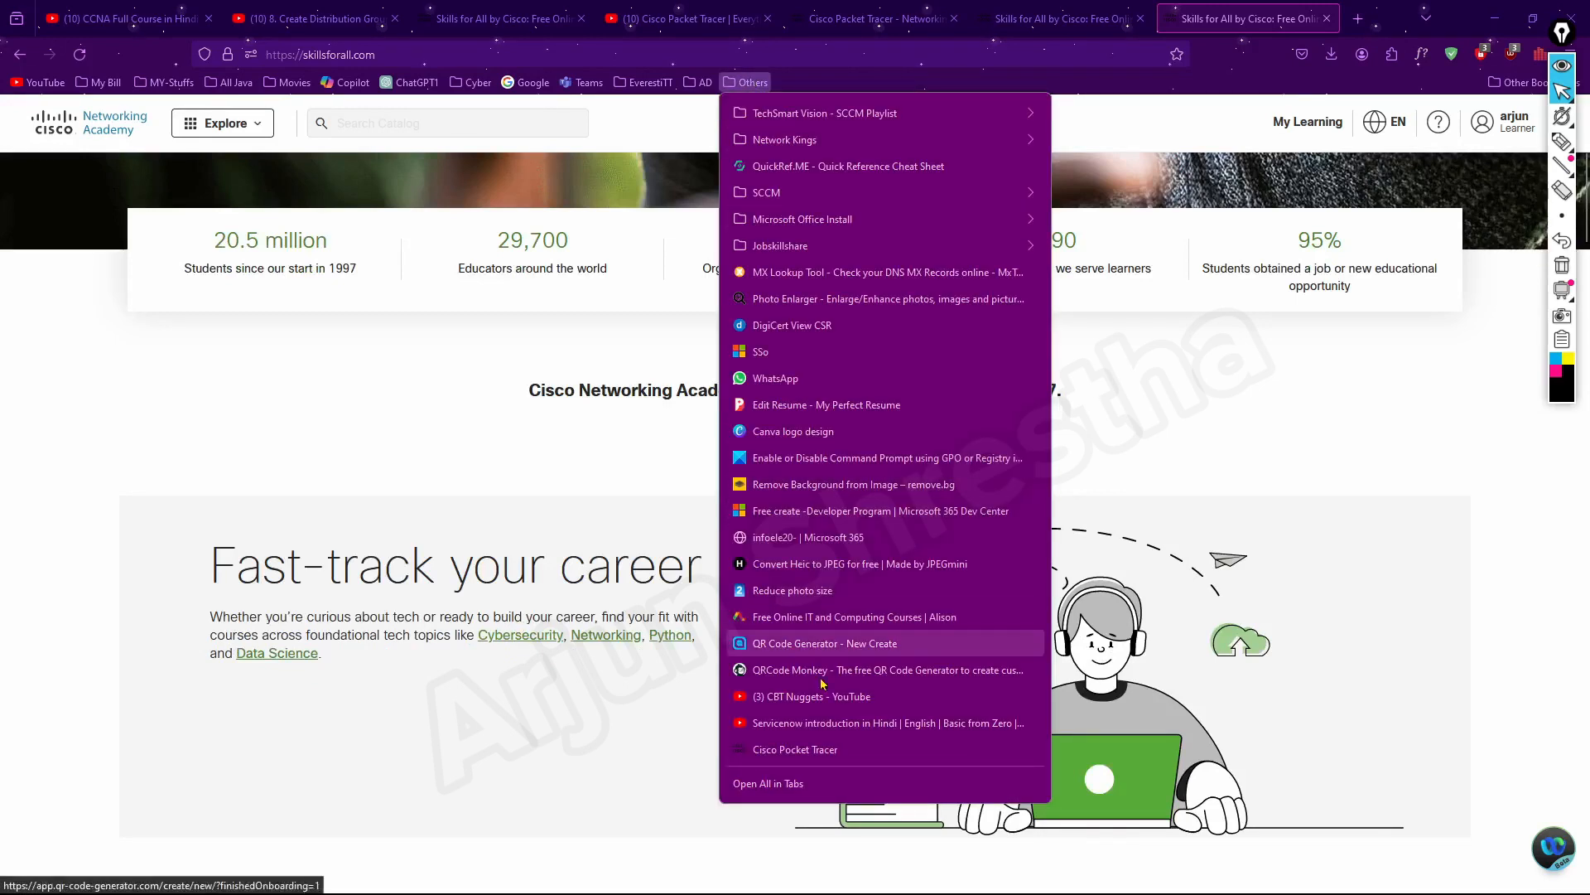
left_click(809, 750)
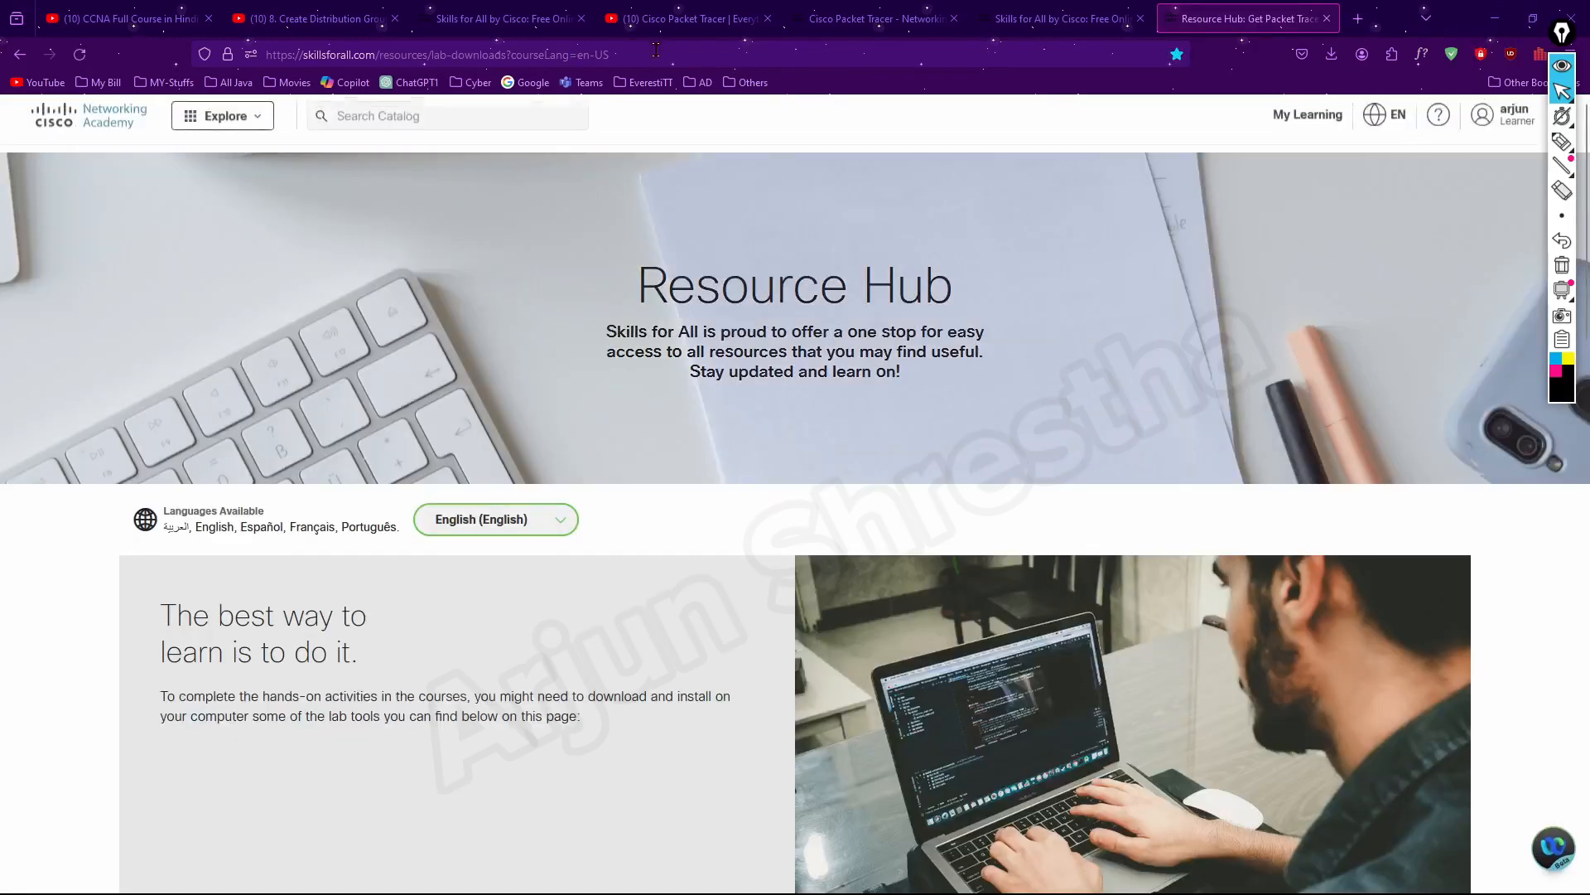
left_click(655, 47)
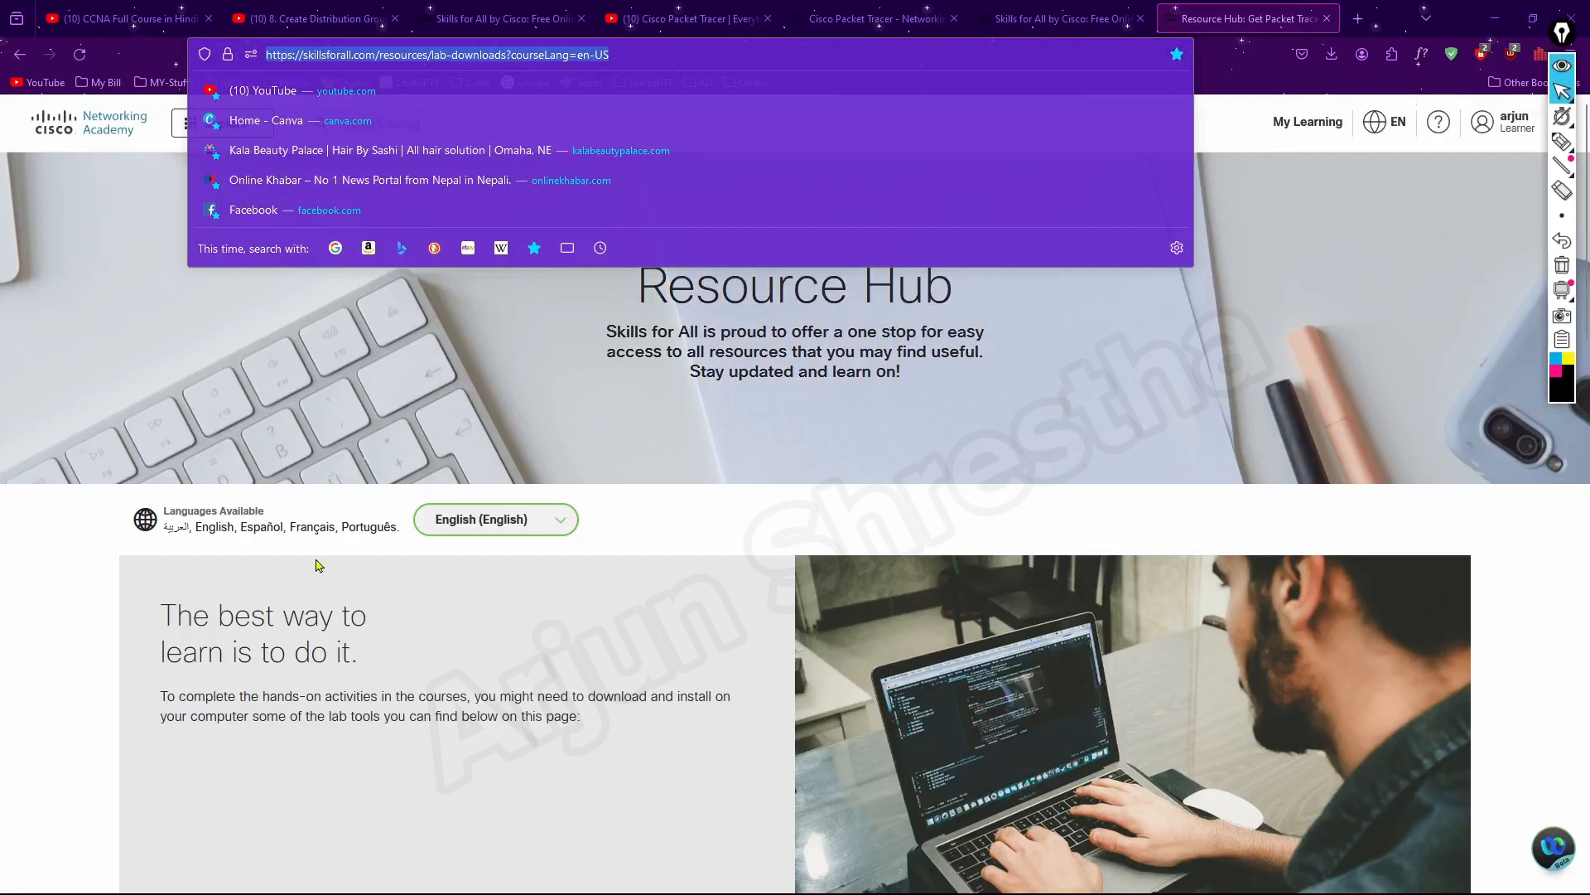
left_click(82, 605)
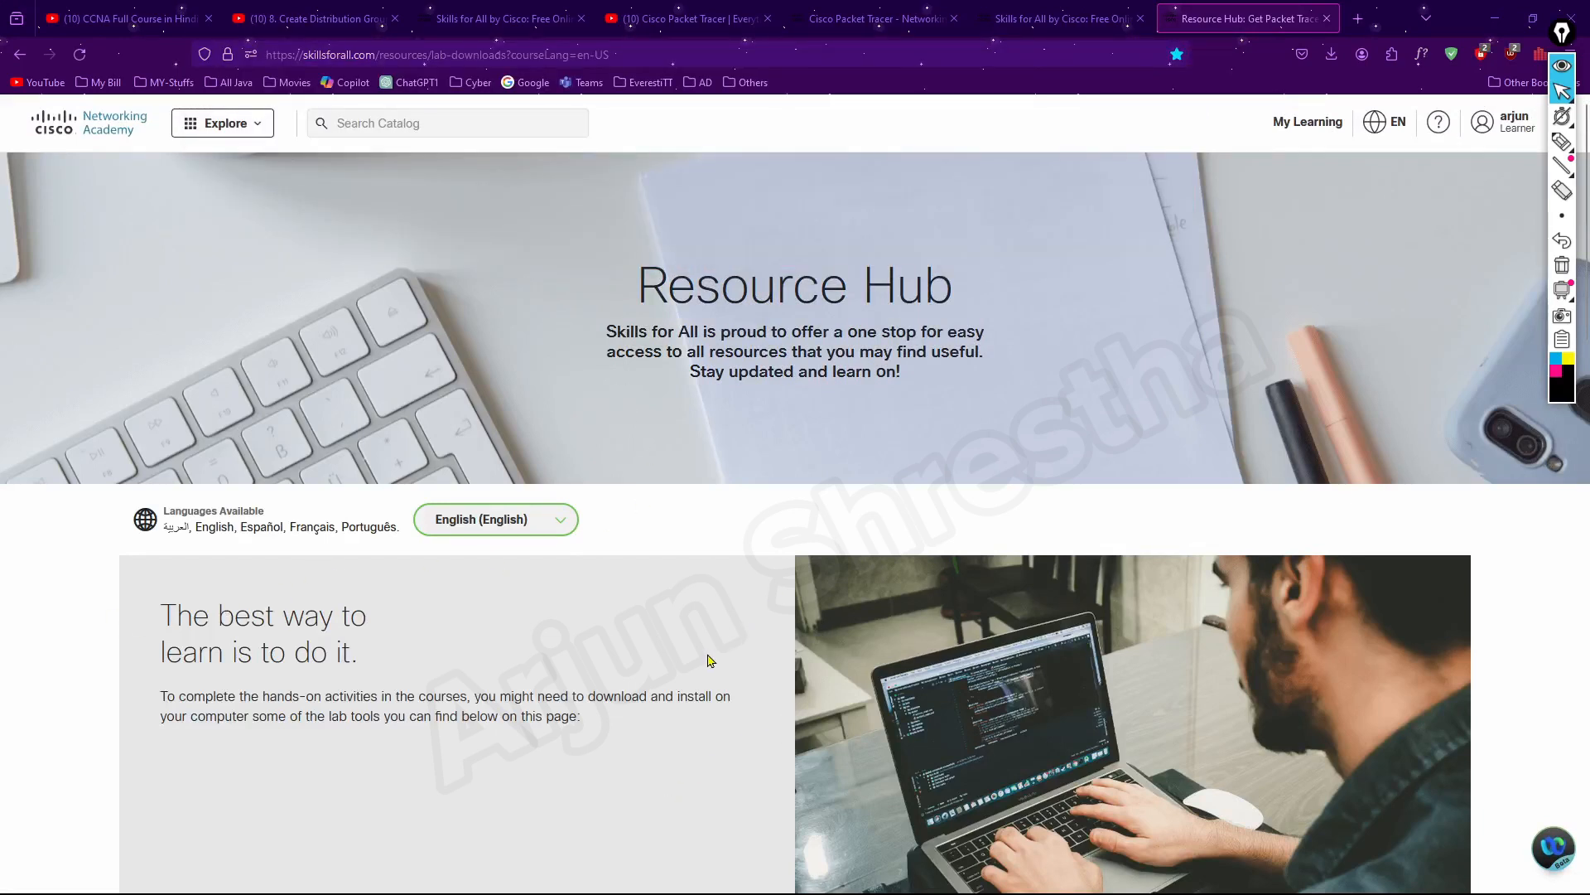
scroll(710, 663, "down", 5)
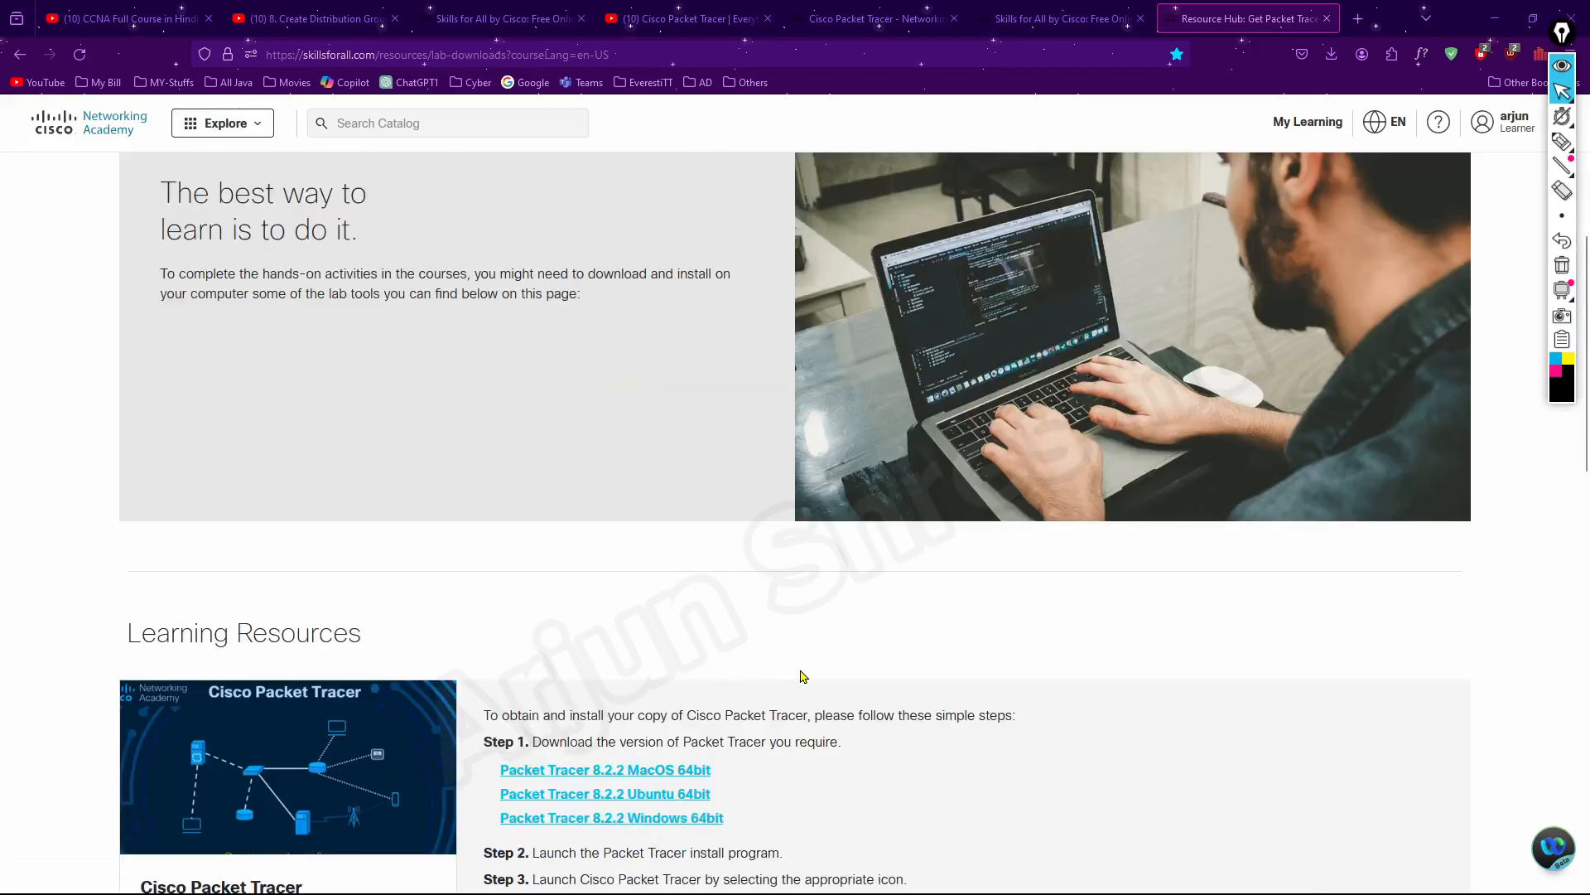
scroll(802, 675, "down", 3)
Copy the full web address of the Resource Hub lab-downloads page
left_click(551, 54)
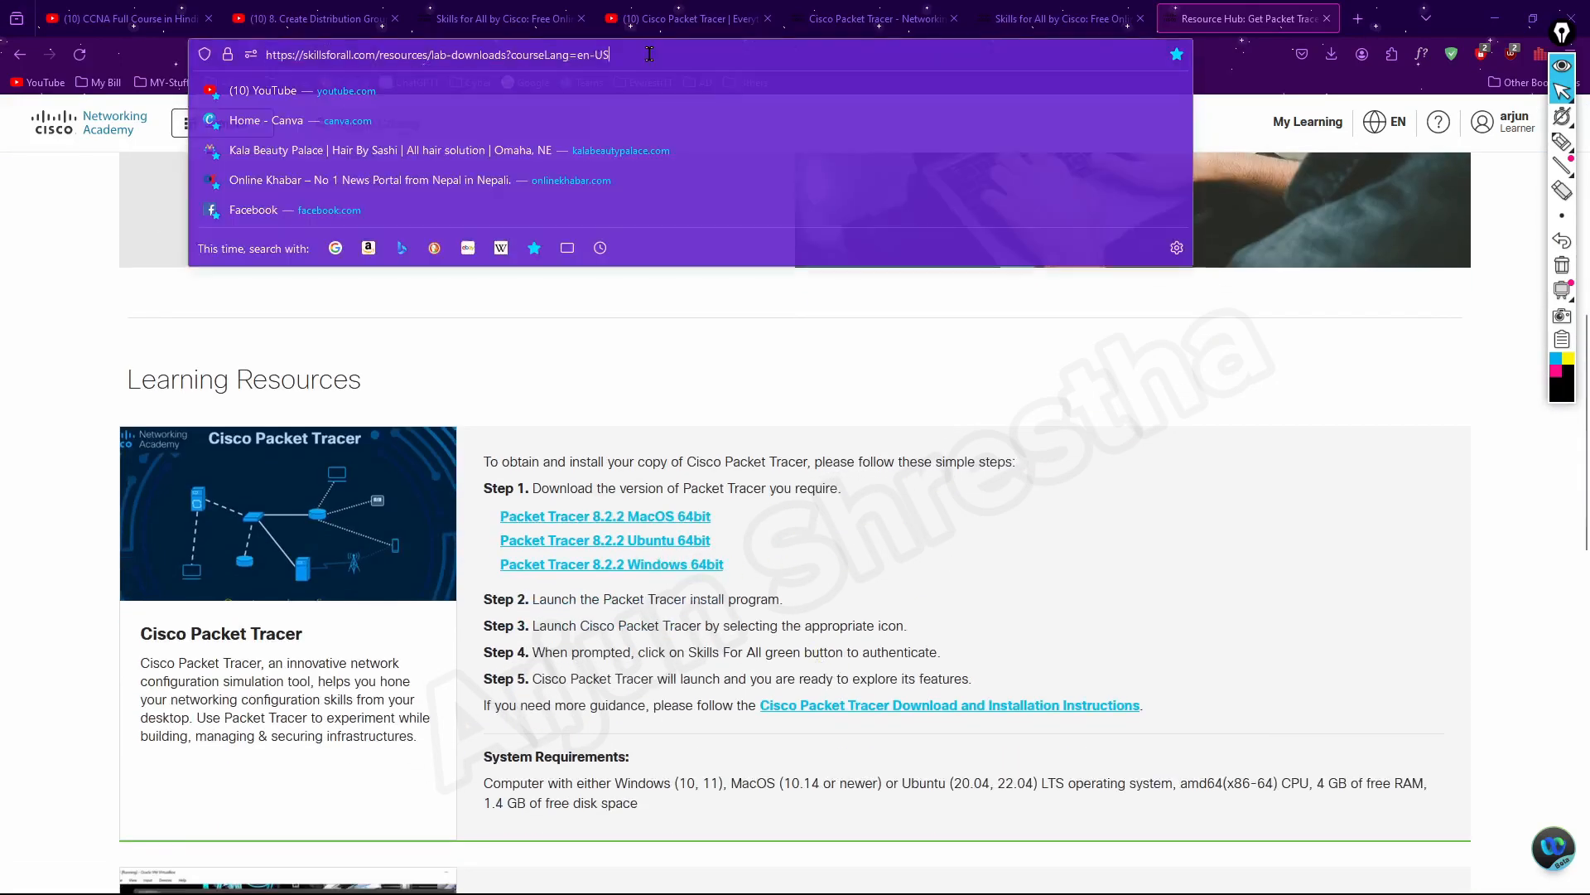
right_click(553, 55)
left_click(598, 156)
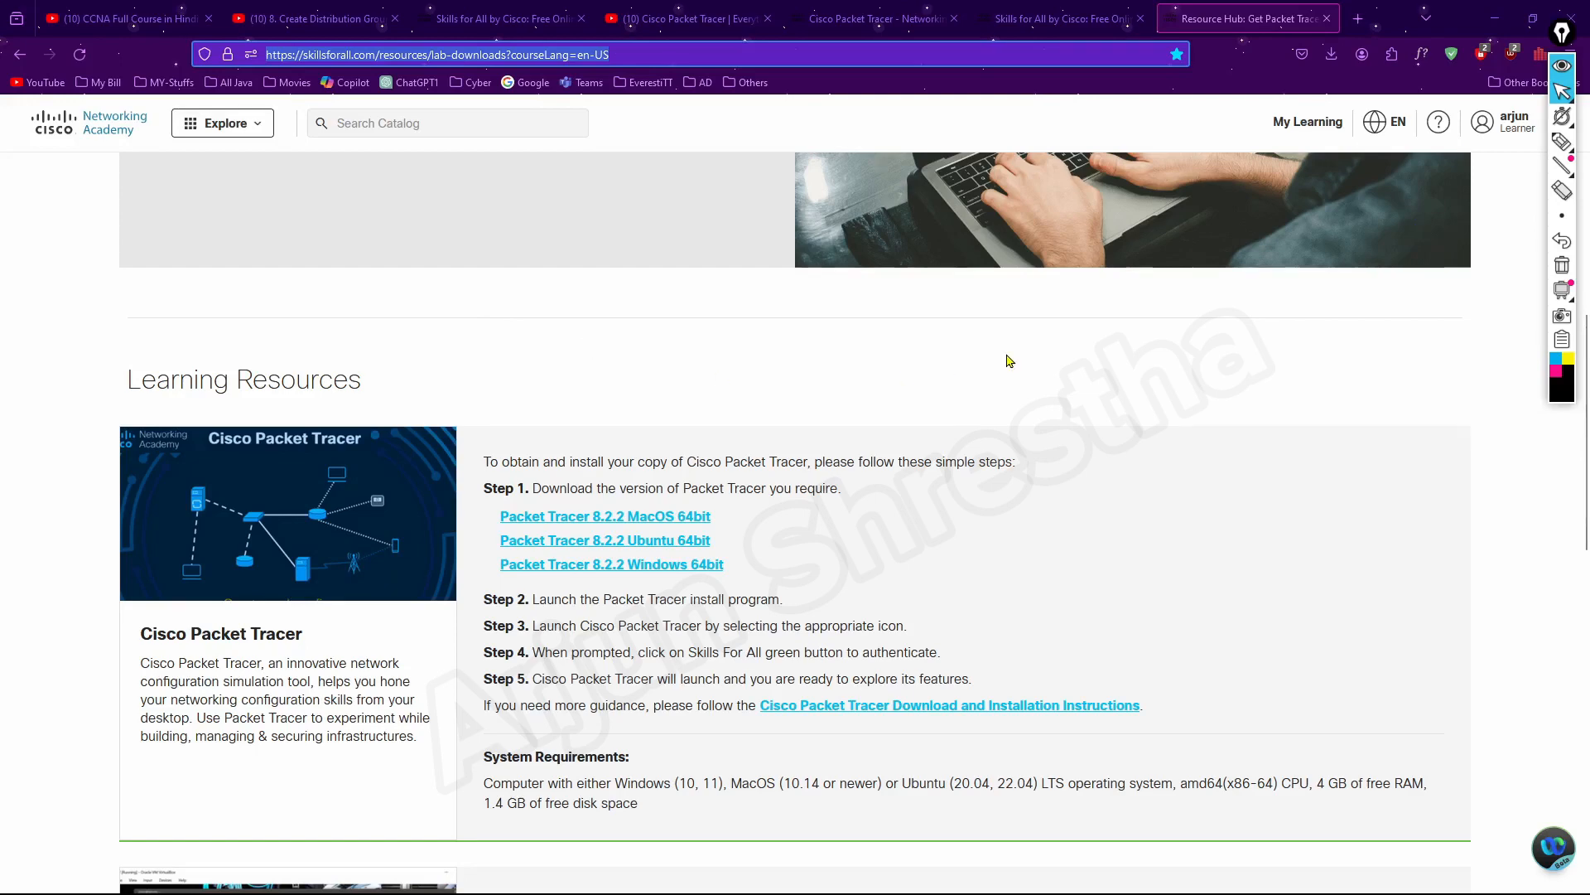
scroll(1009, 360, "up", 3)
scroll(630, 240, "up", 4)
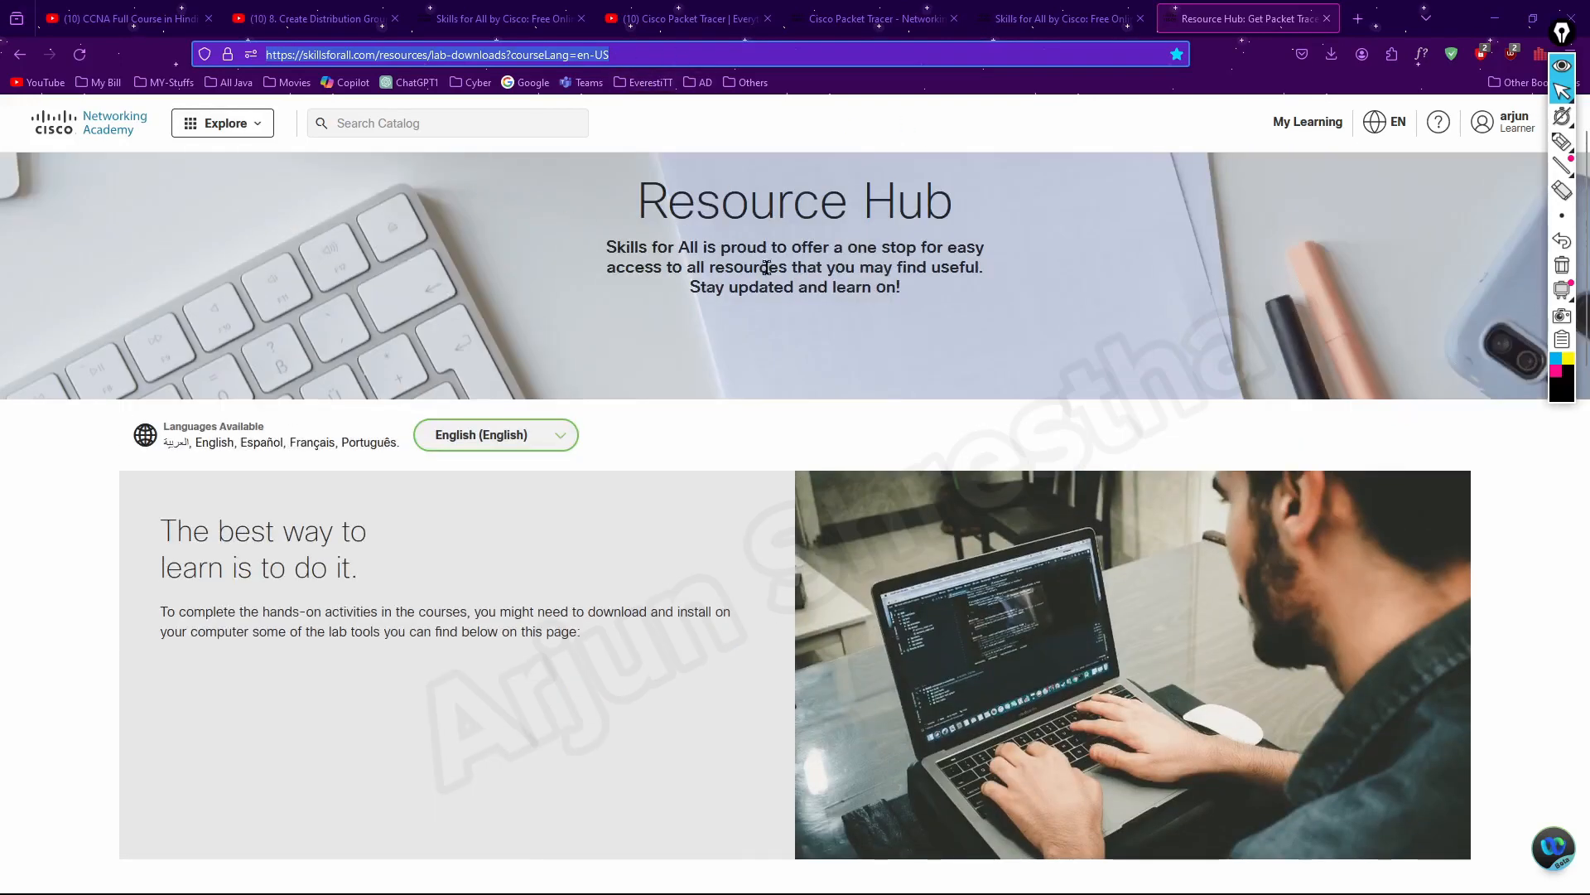
scroll(767, 267, "up", 1)
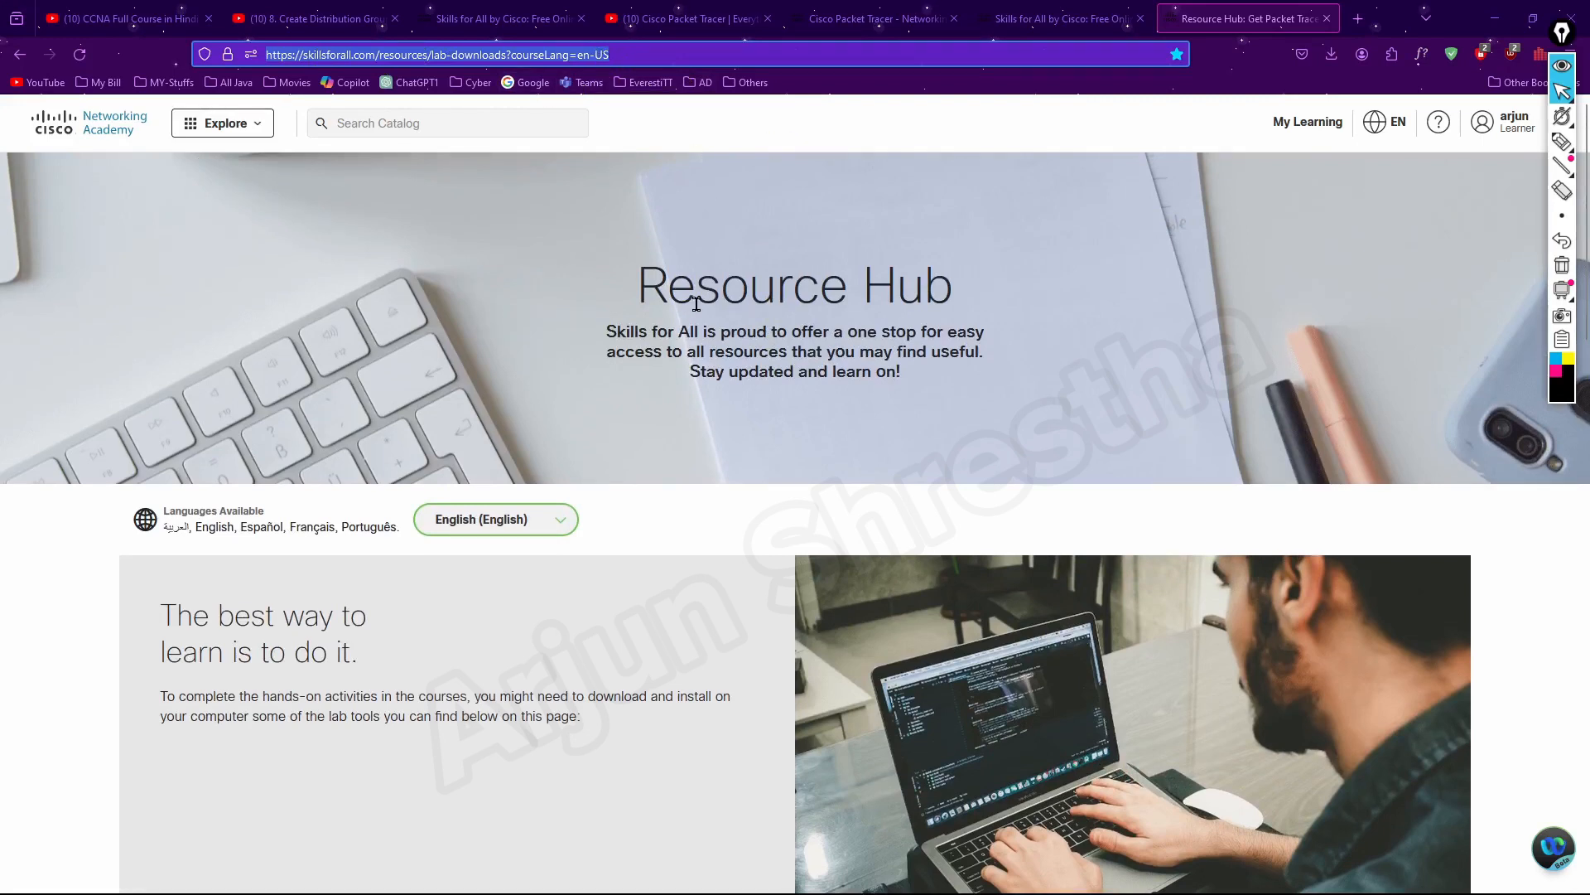
right_click(569, 56)
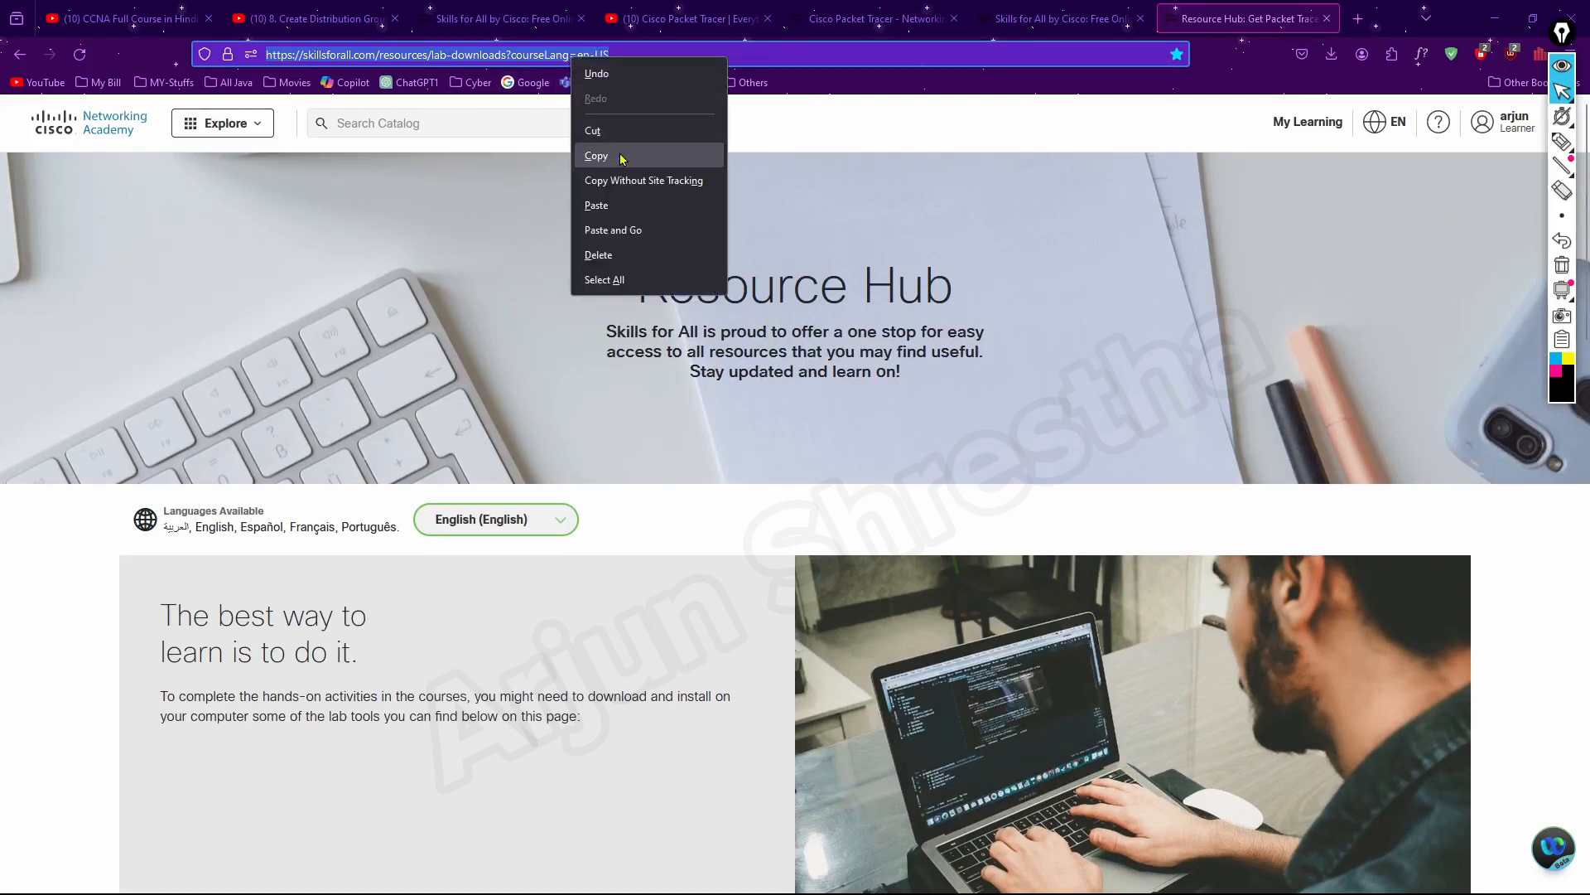
left_click(623, 158)
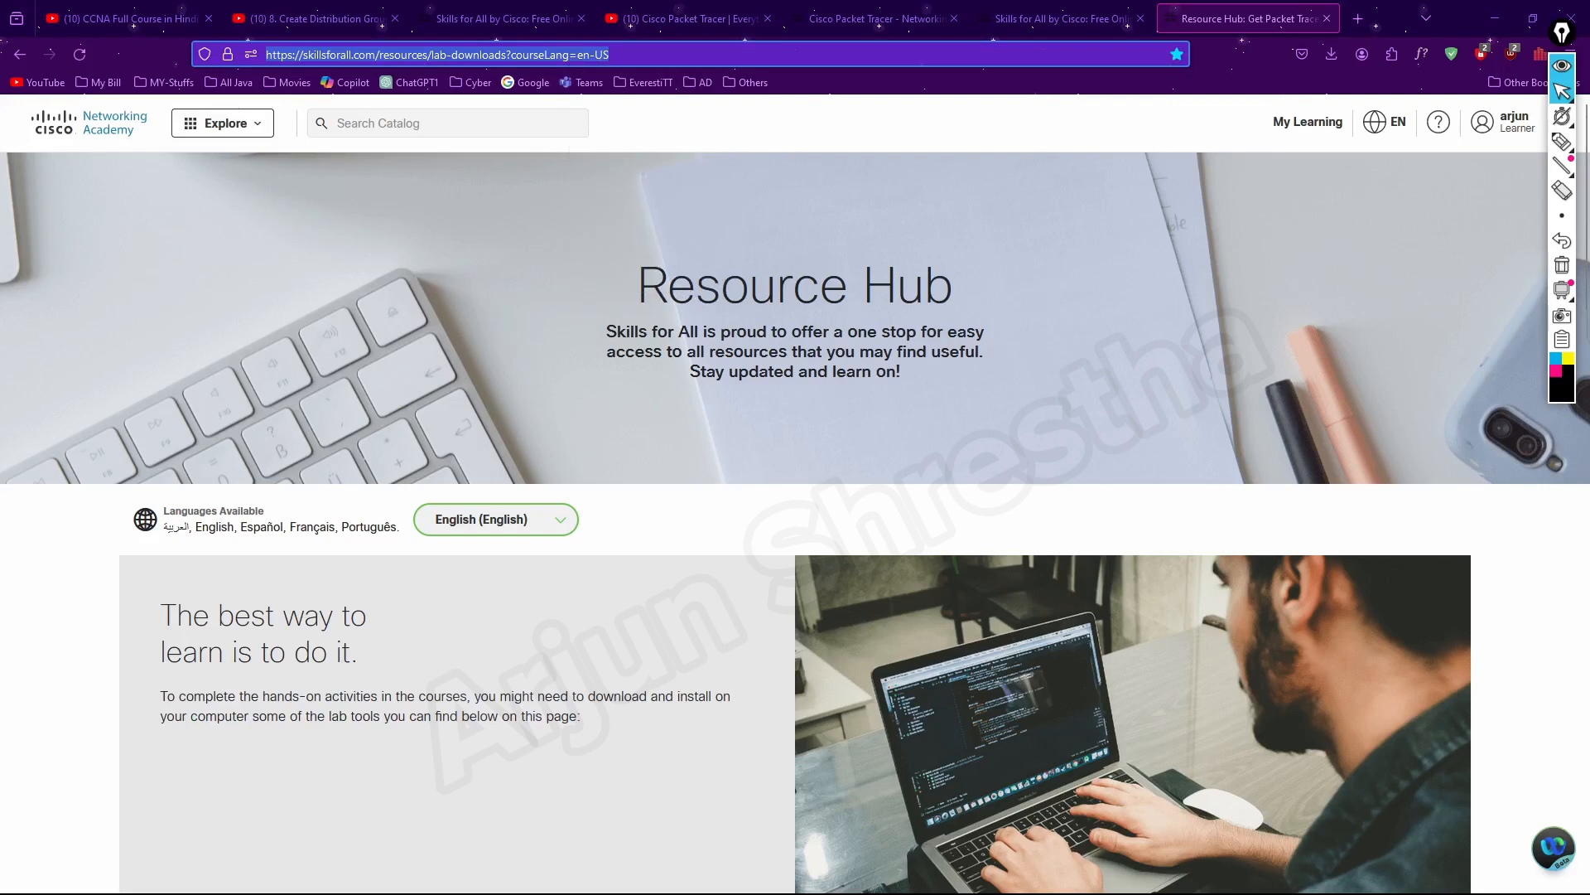
key("alt+Tab")
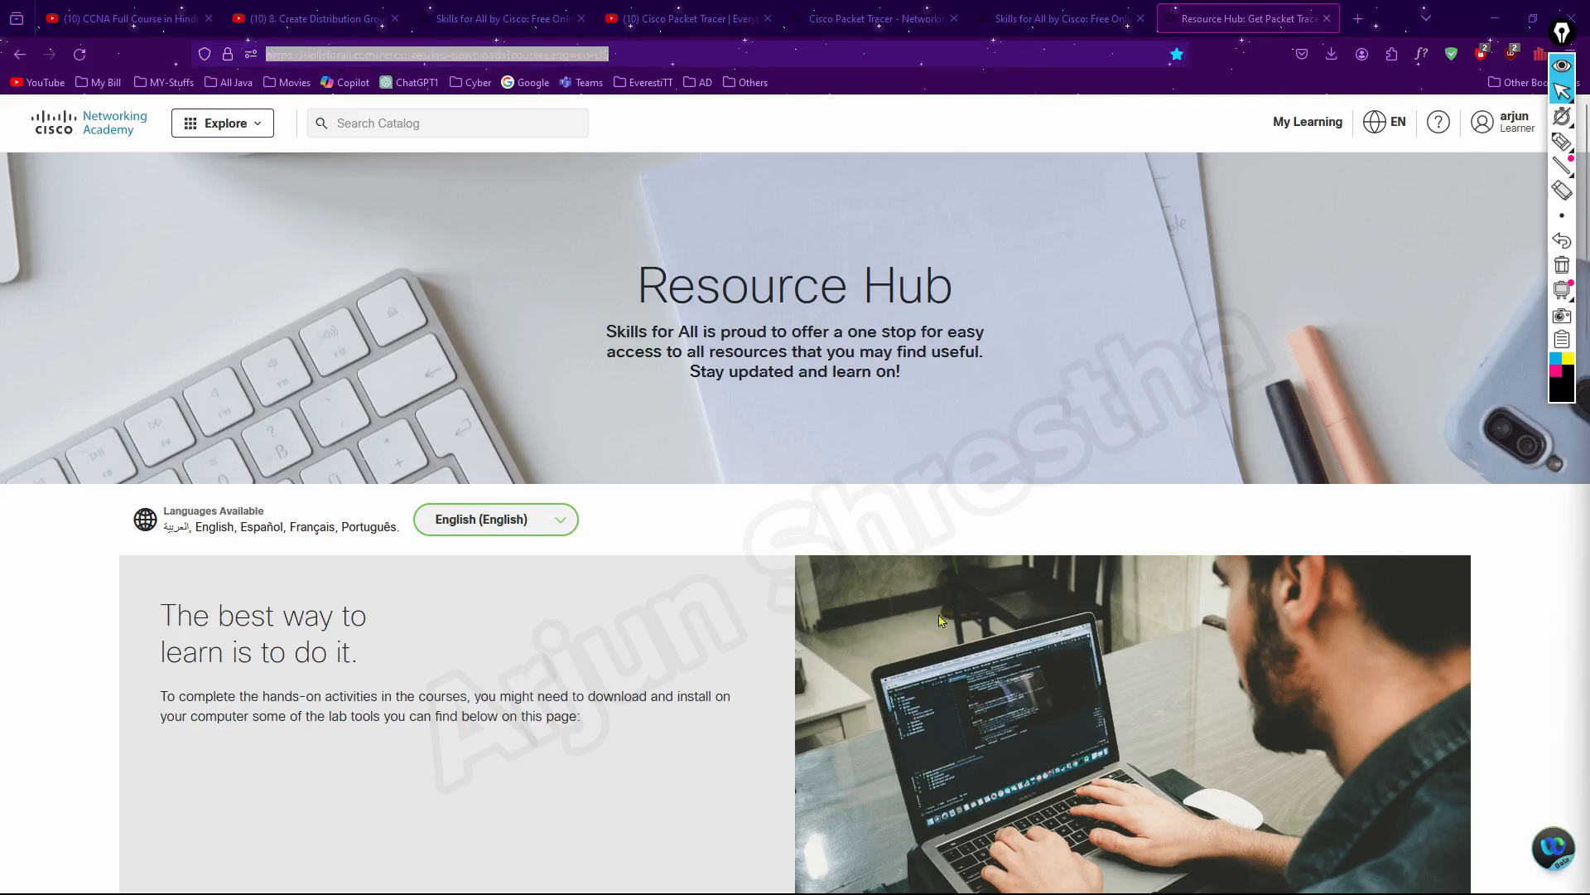
Download Packet Tracer 8.2.2 Windows 64bit and run Packet_Tracer822_64bit_setup_signed(1).exe from the Downloads folder
left_click(648, 550)
scroll(648, 551, "down", 10)
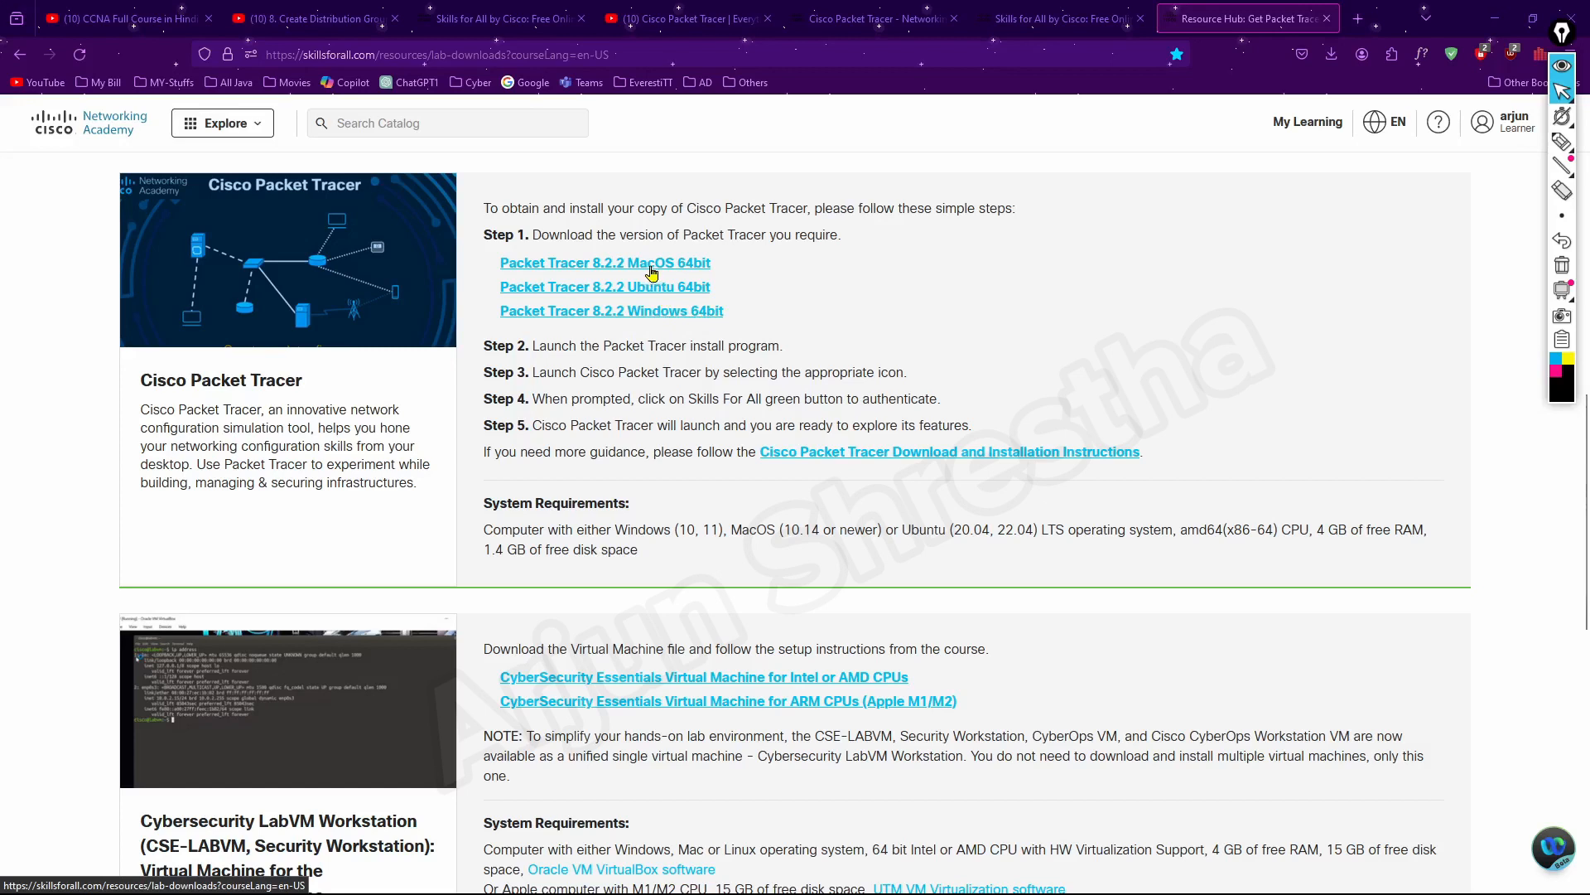
left_click(681, 317)
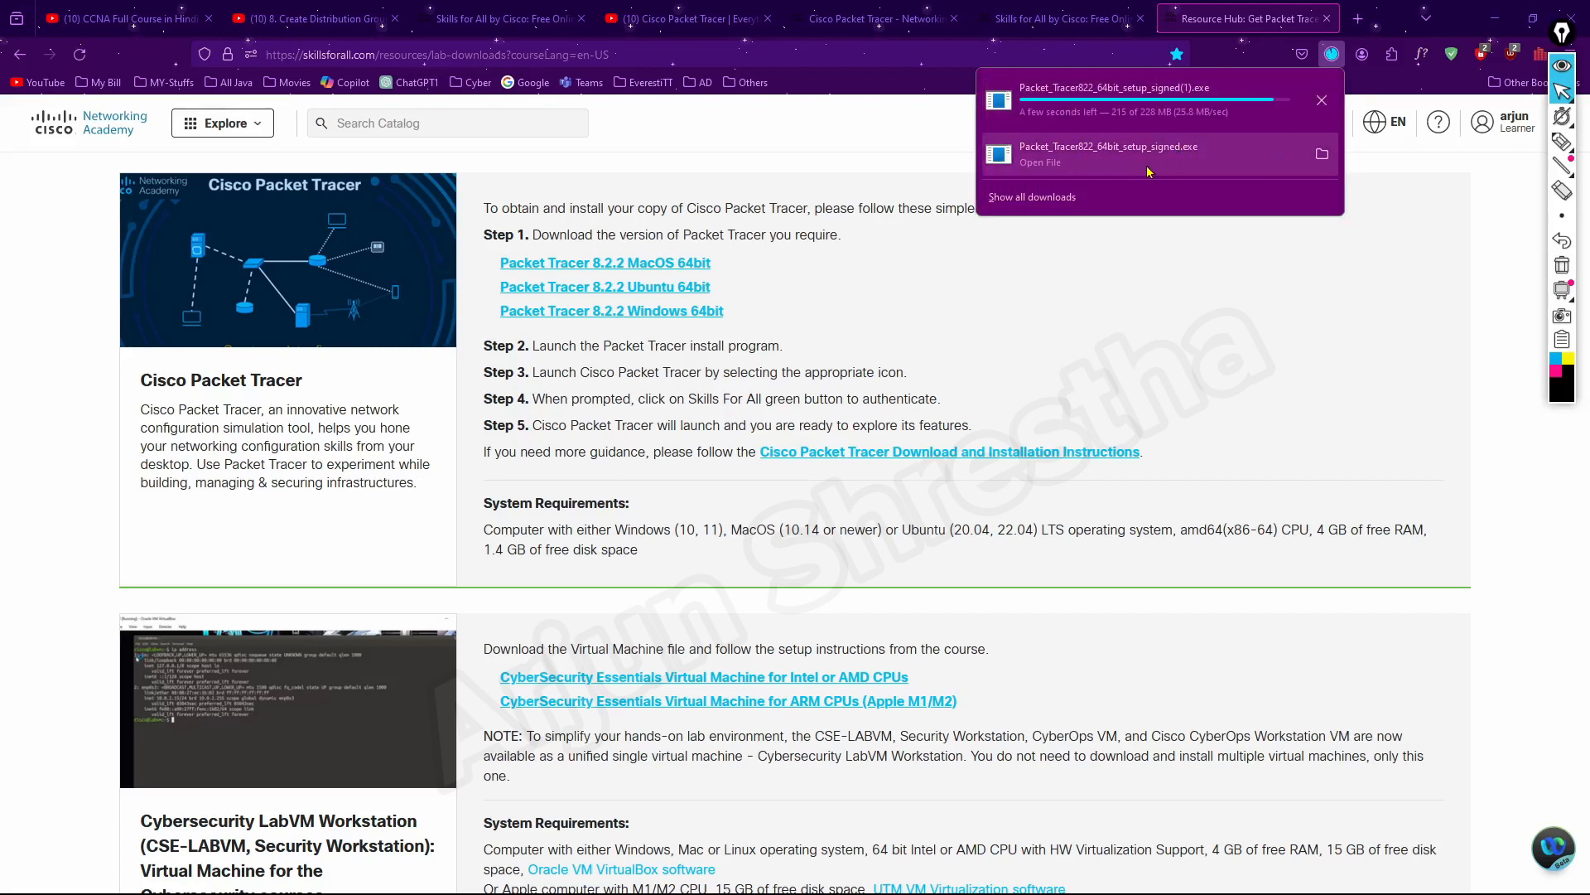
left_click(1320, 97)
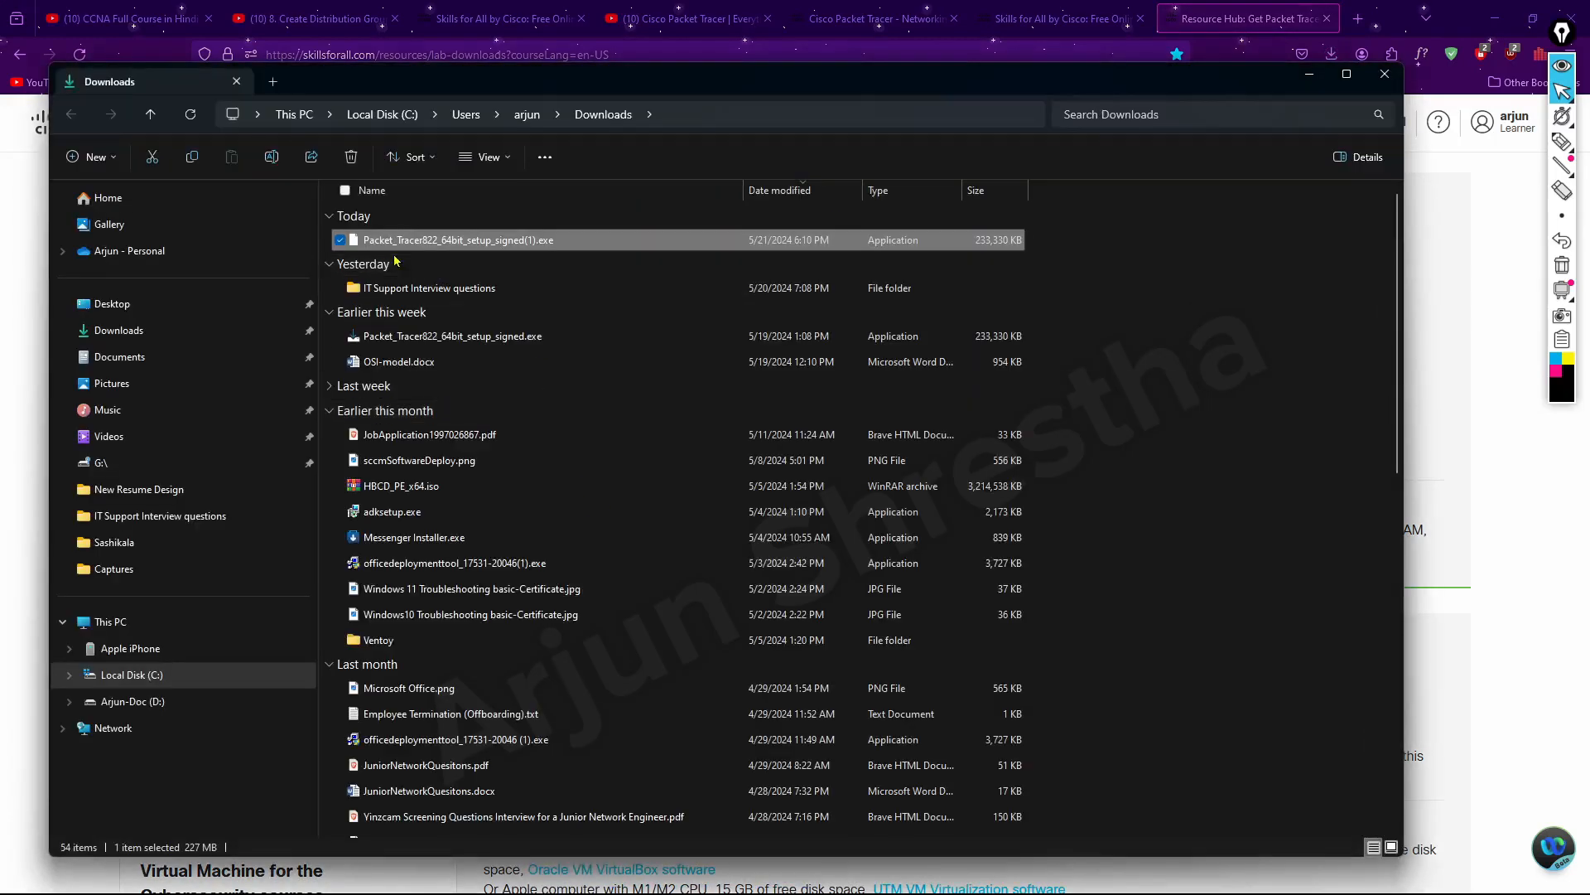
double_click(515, 241)
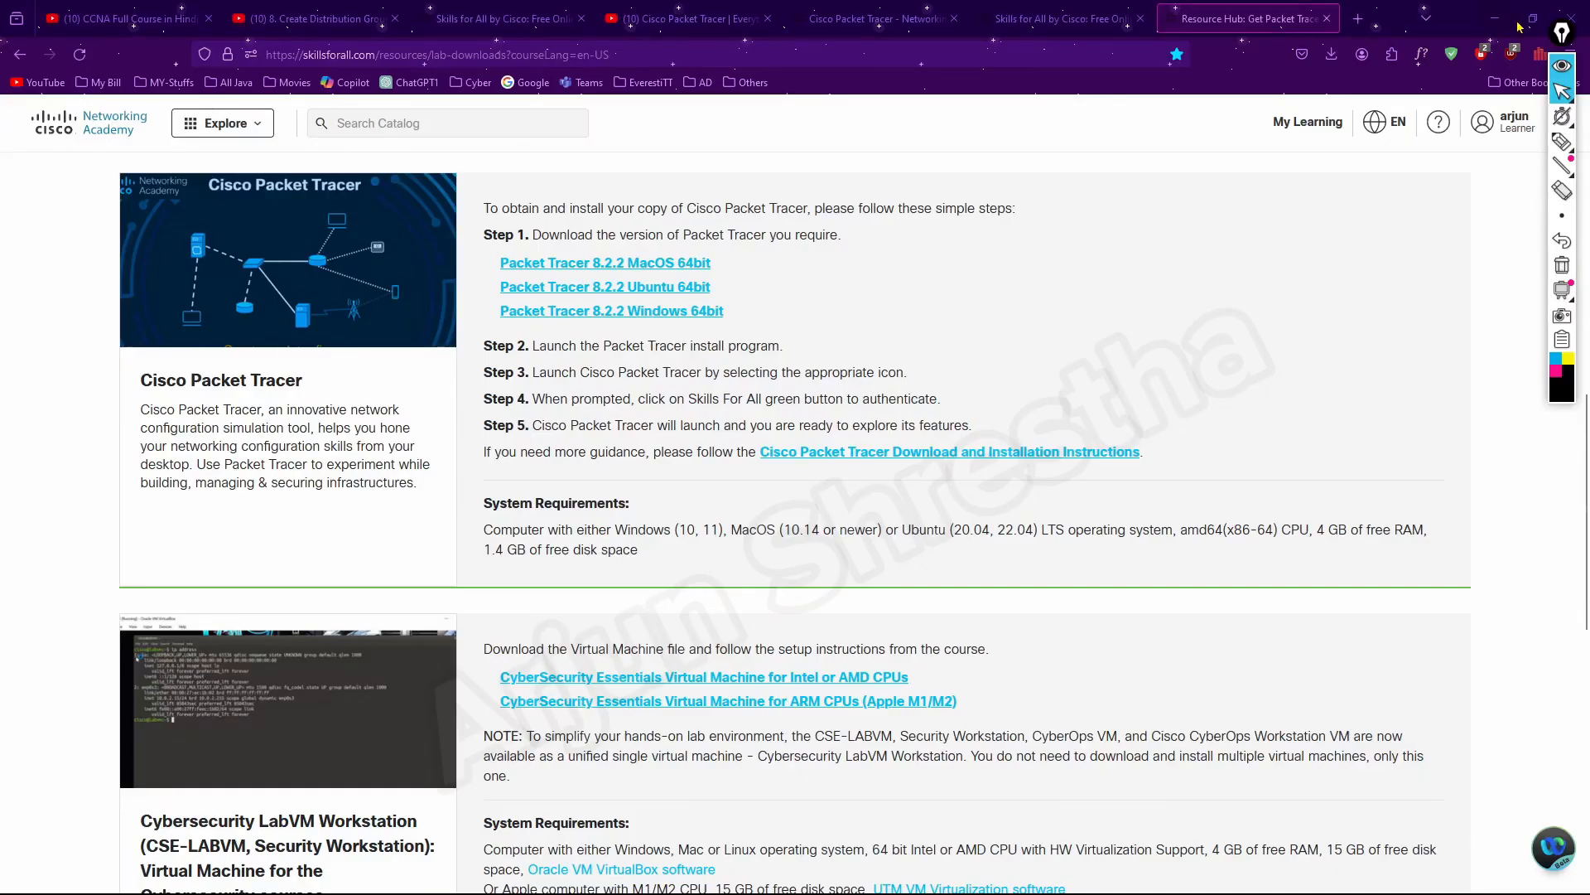
Minimize the browser, search Windows for "cisco Pa", and launch Cisco Packet Tracer with its window in front
left_click(1506, 18)
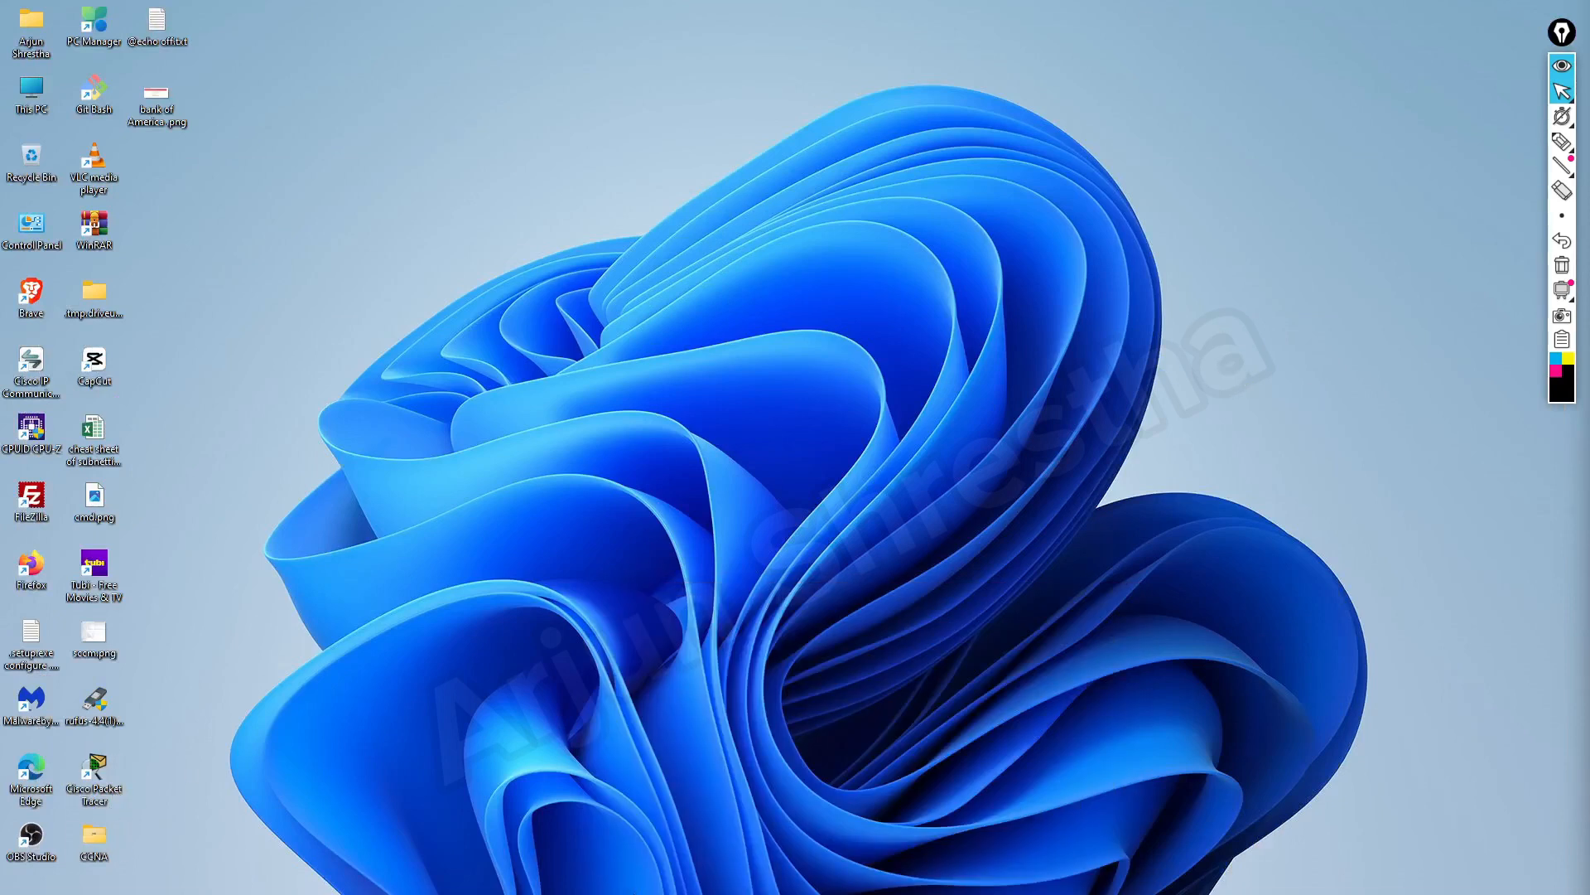
left_click(522, 875)
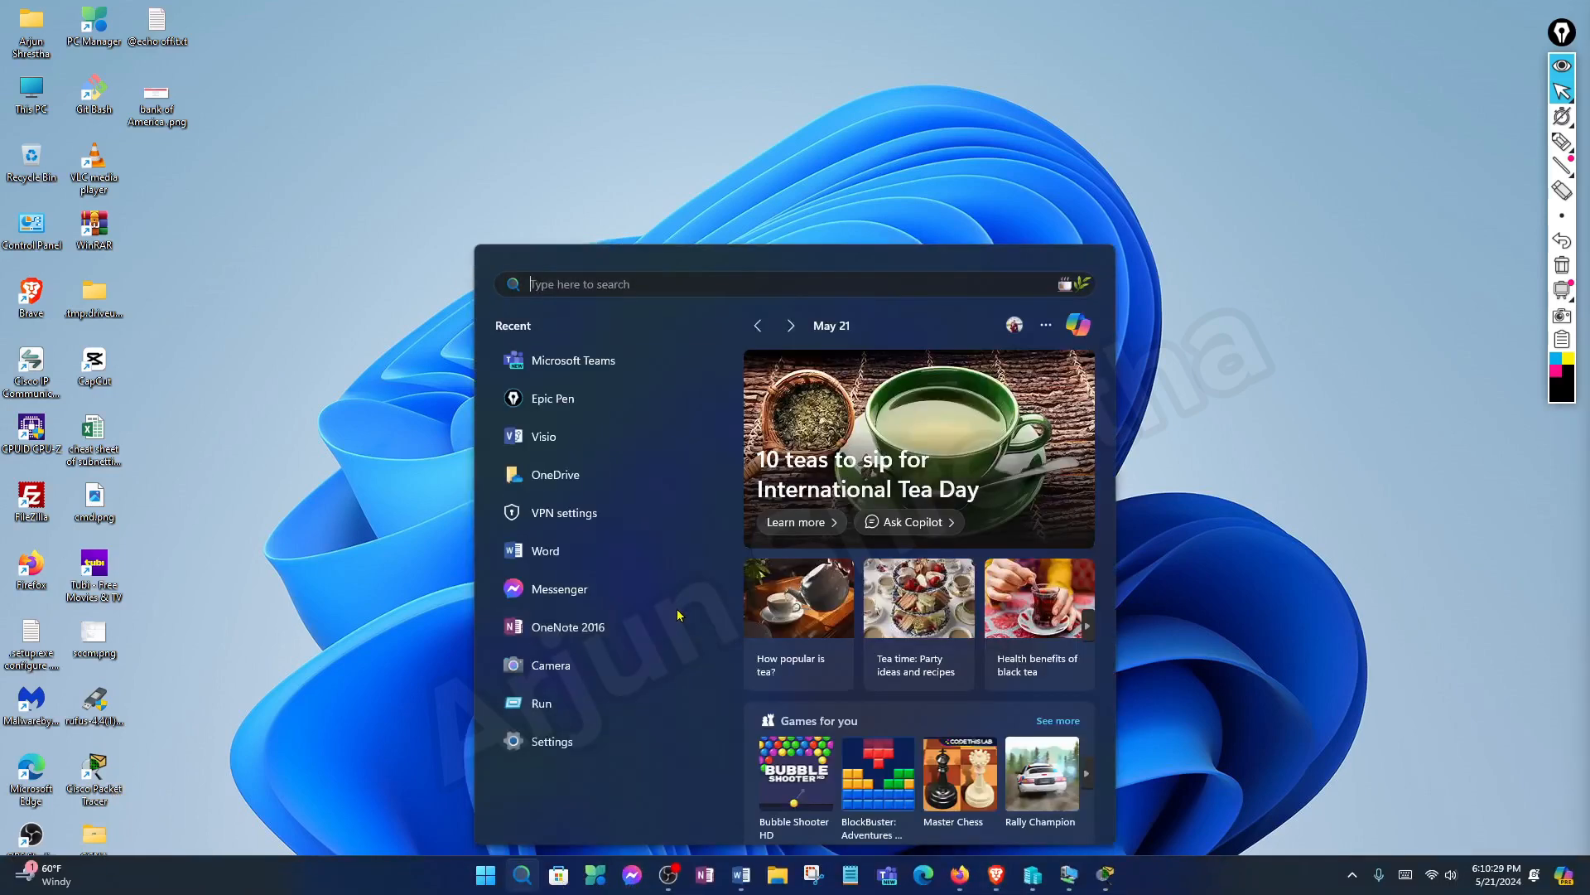
type("ci")
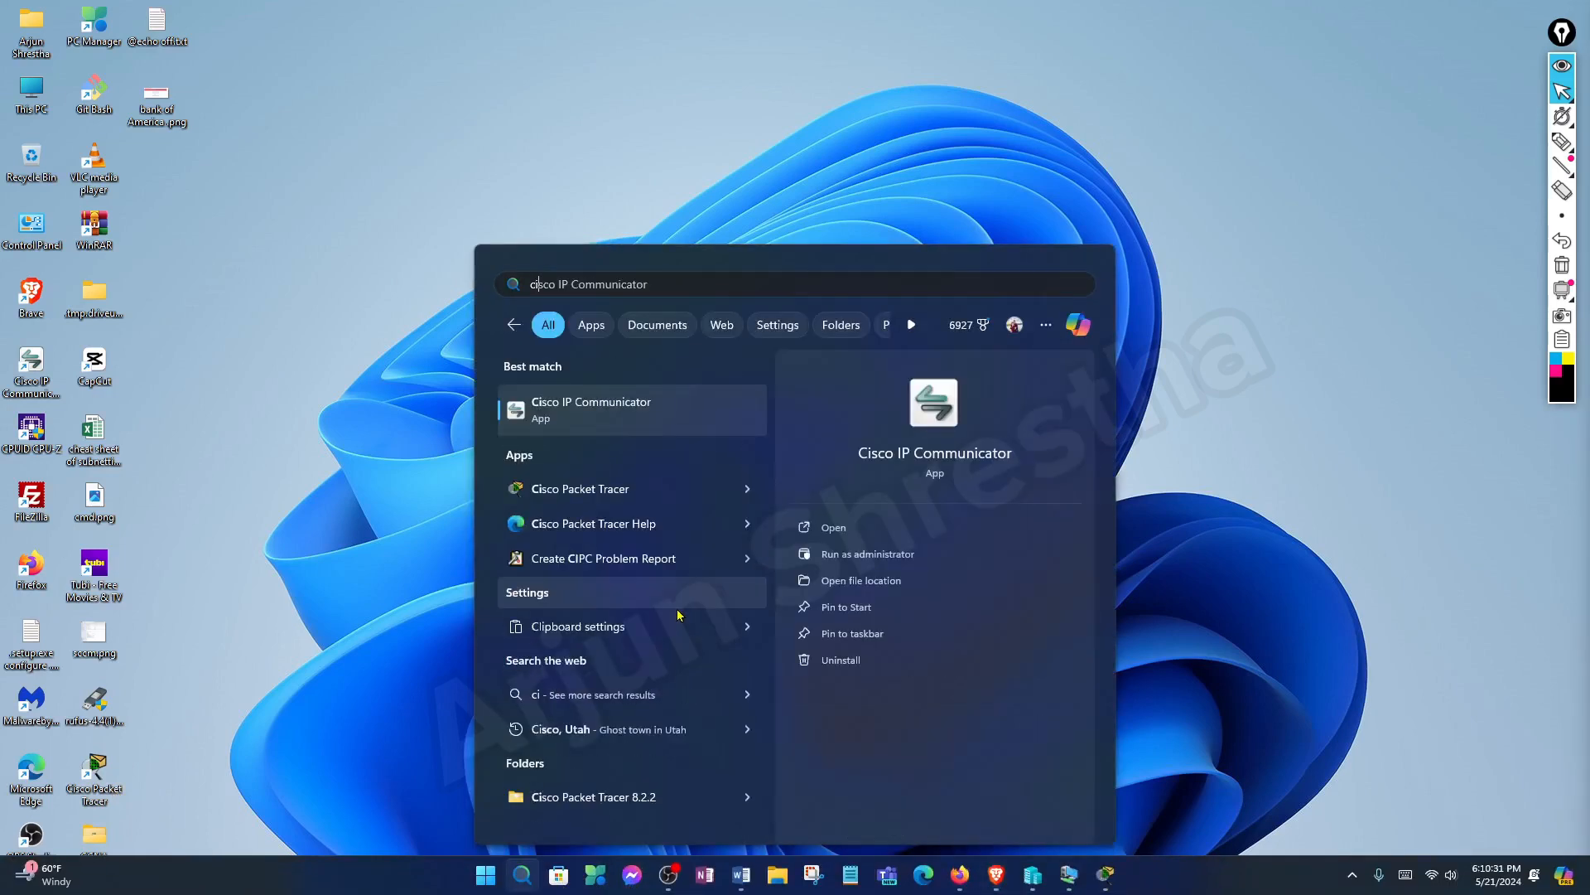
type("sco")
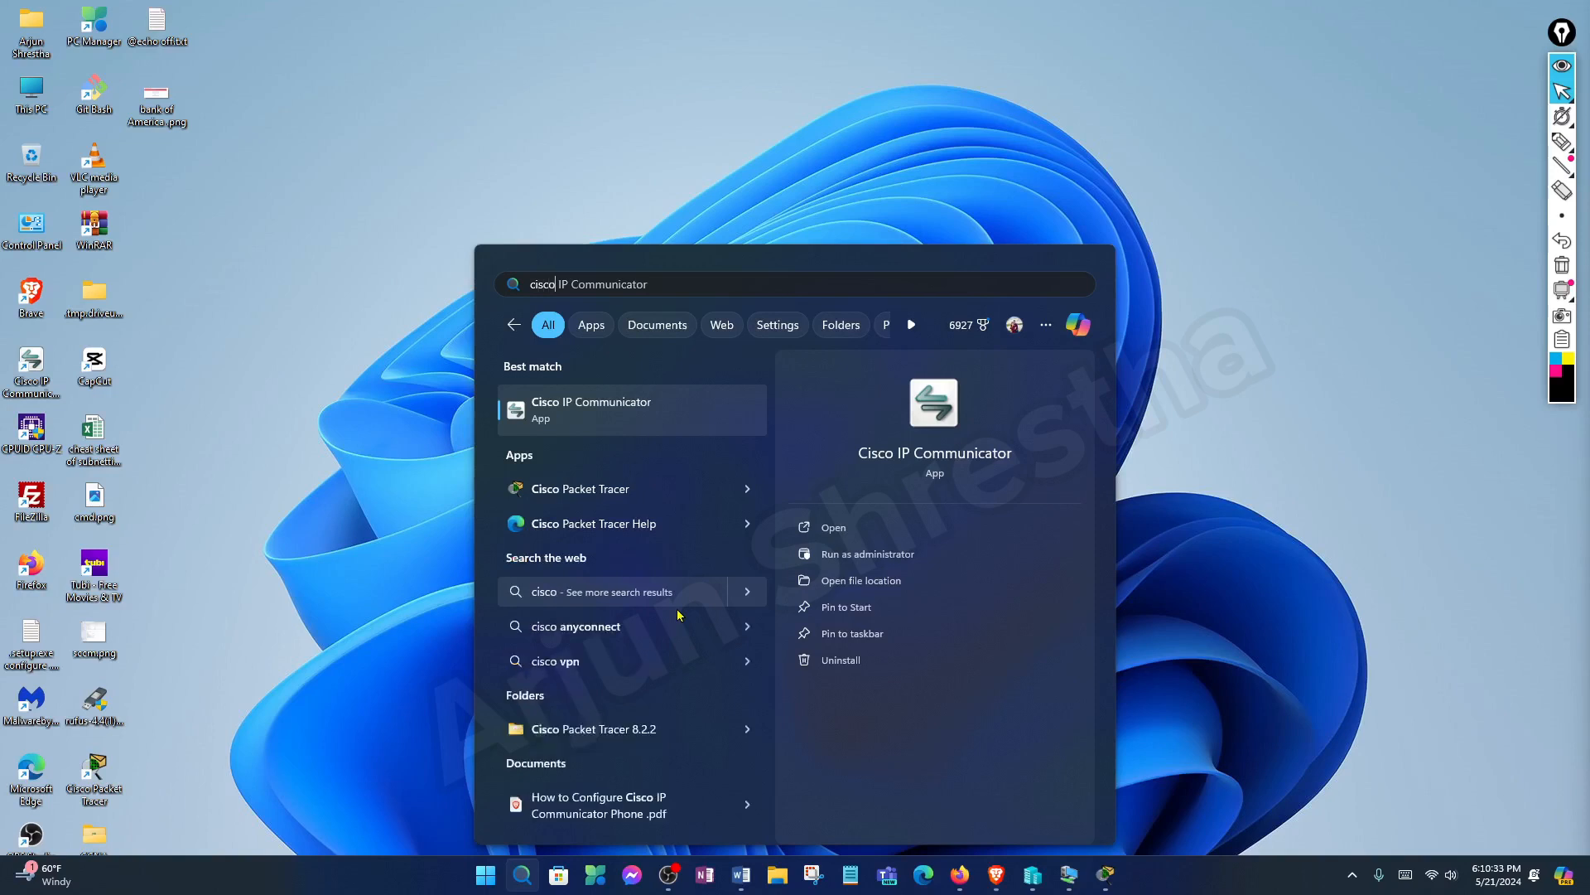
type(" Pa")
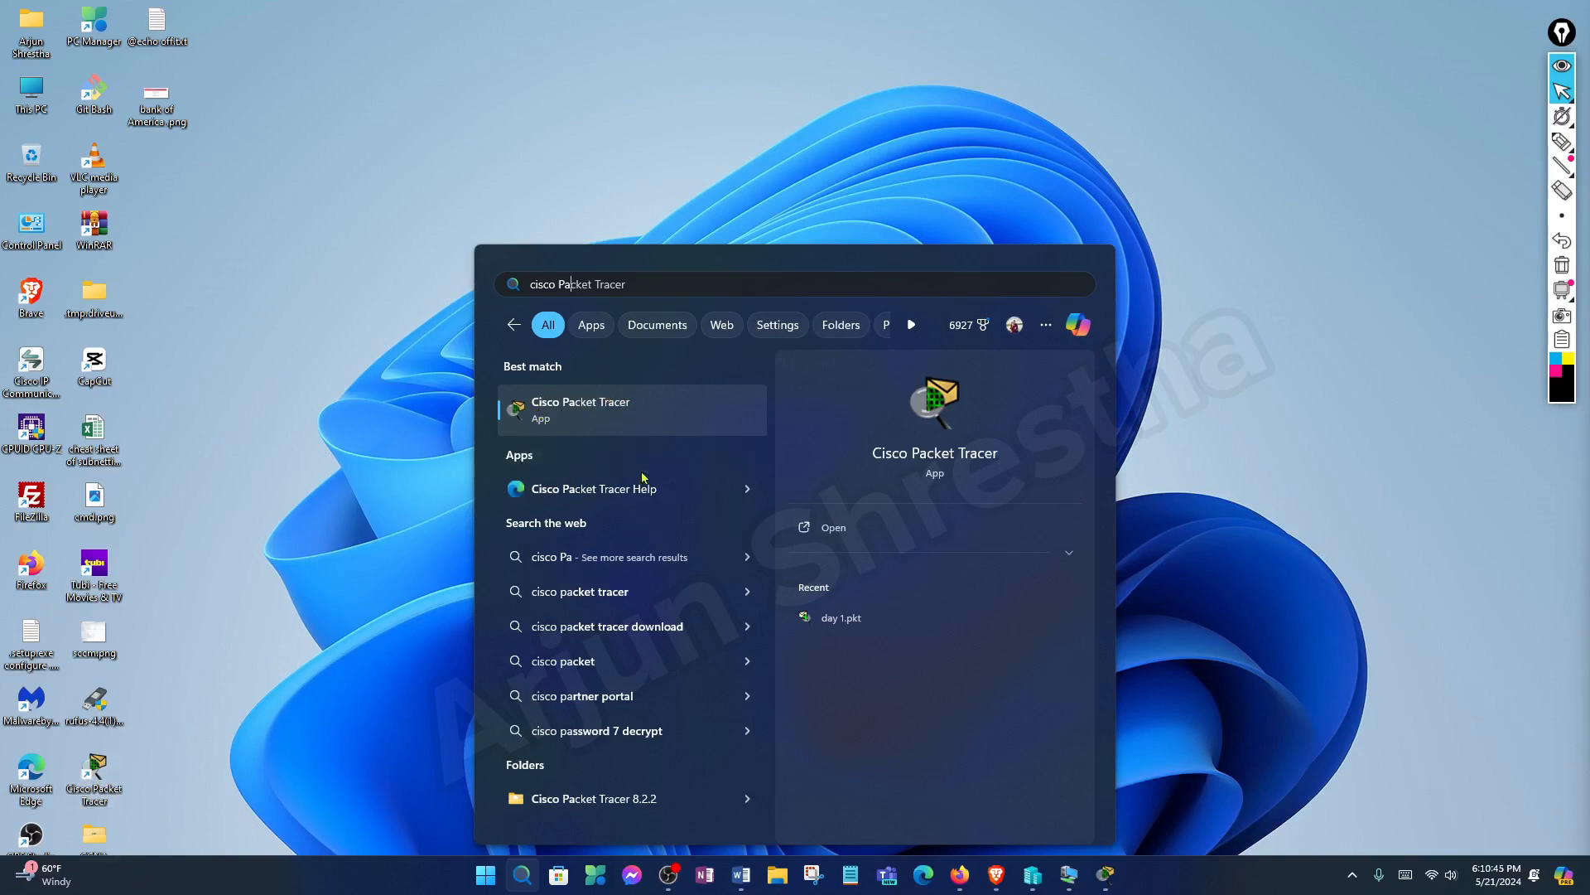
left_click(636, 402)
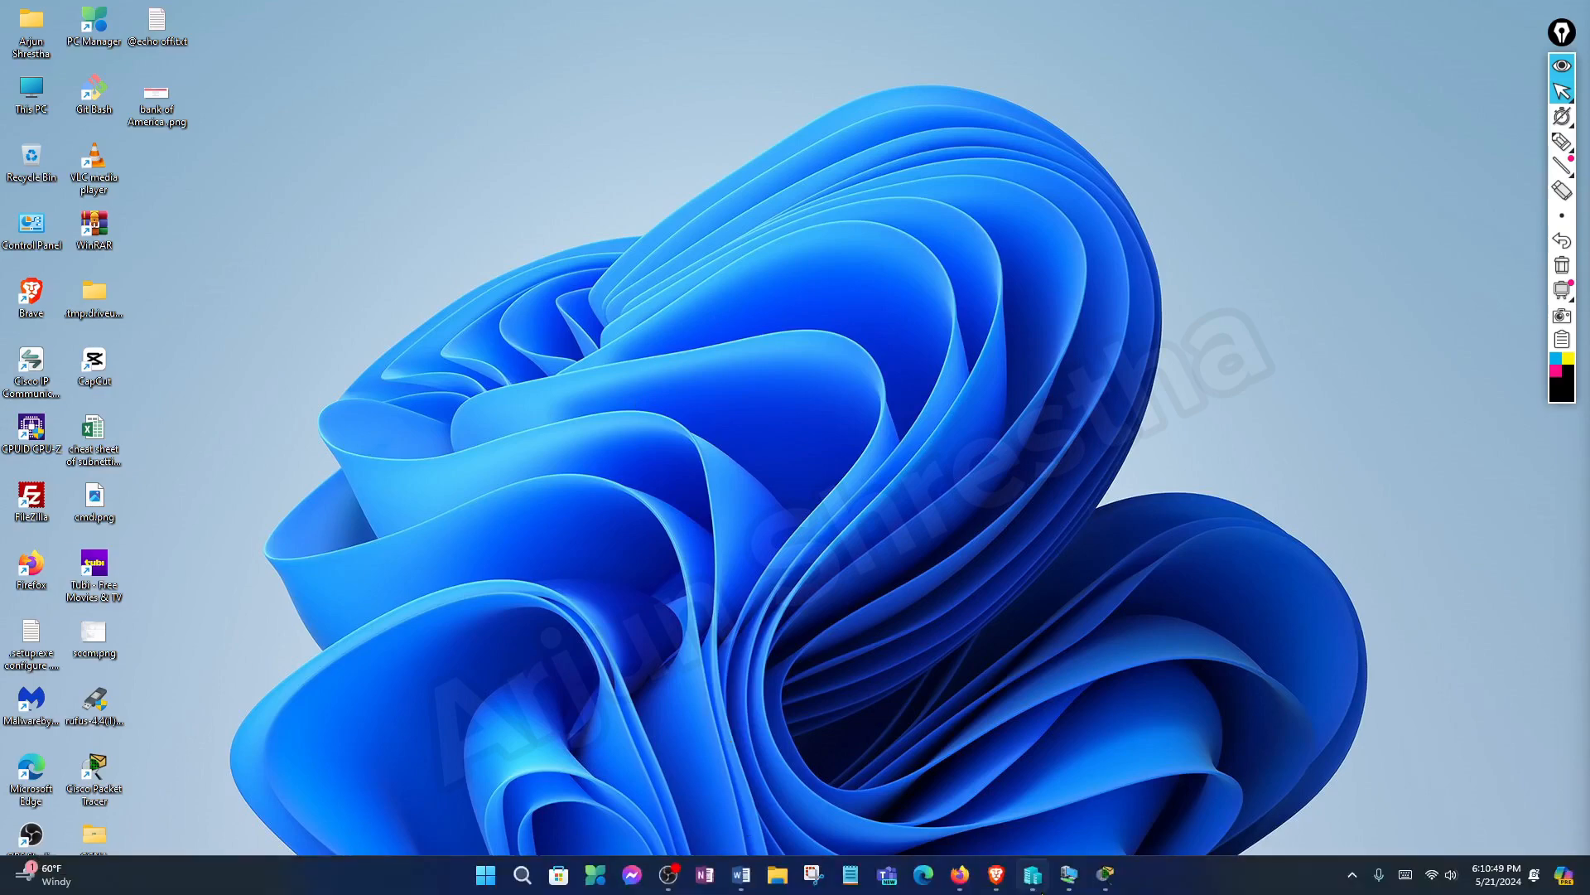
left_click(1110, 884)
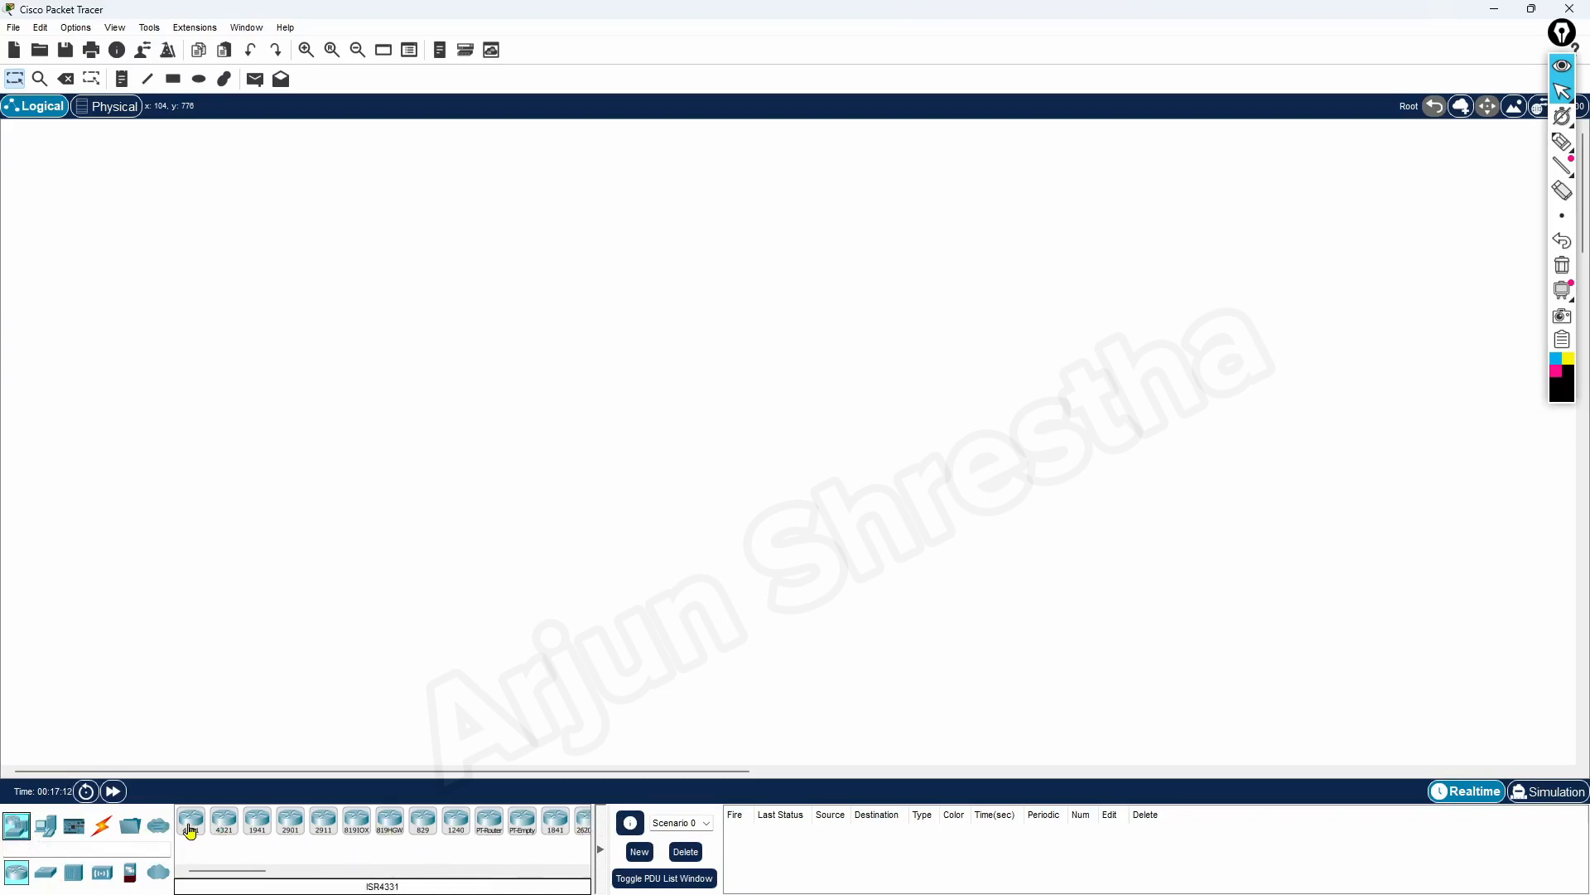
Look through the network device models under Switches, Wireless Devices, Security and WAN Emulation
left_click(46, 874)
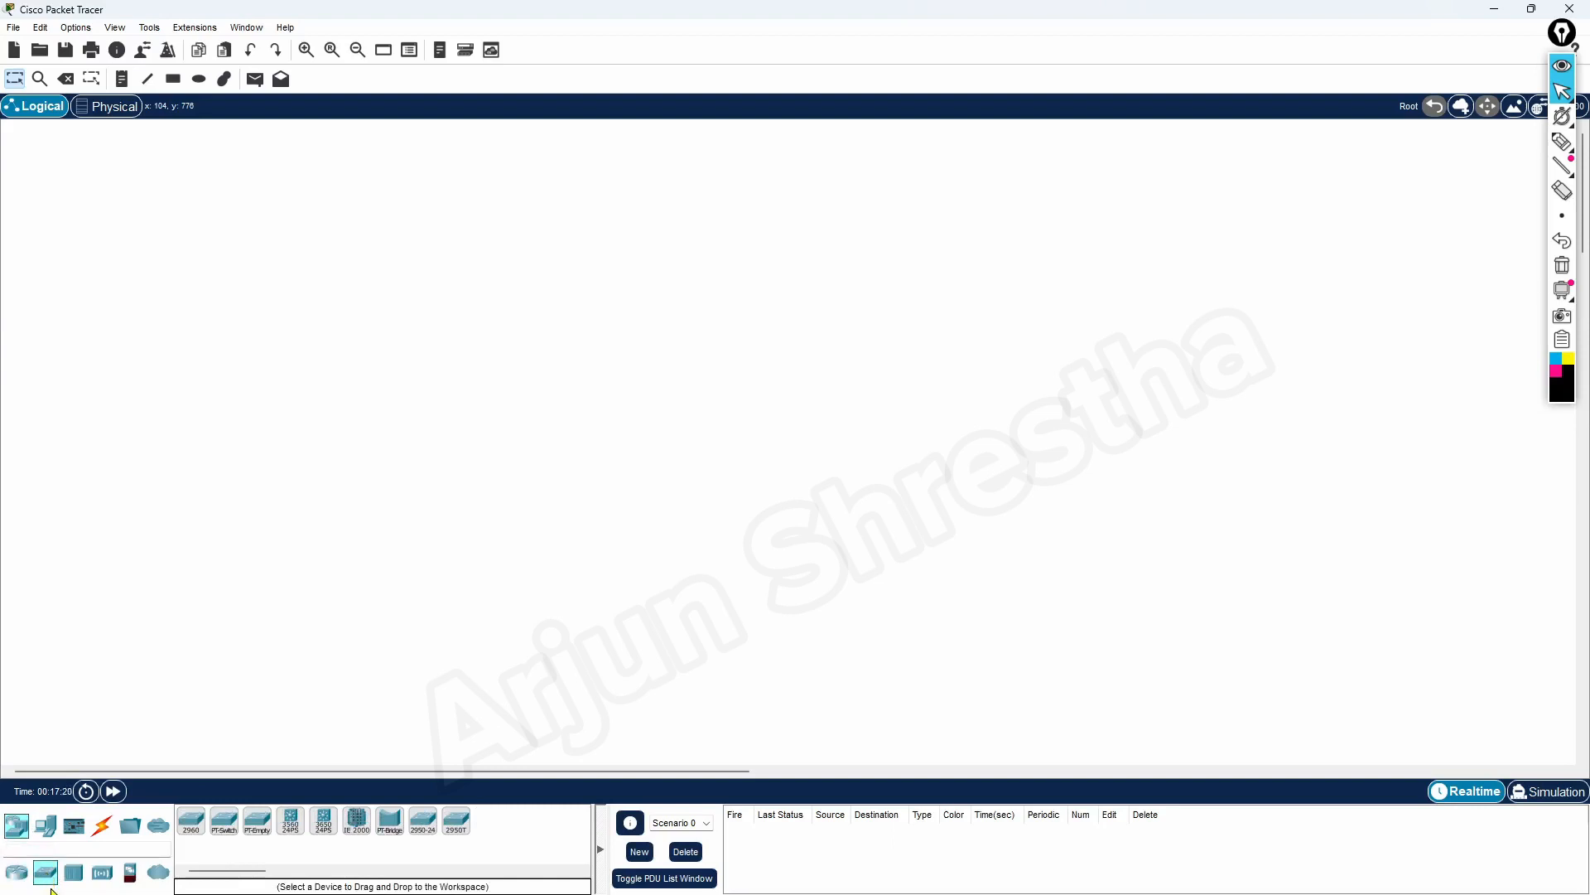
left_click(101, 873)
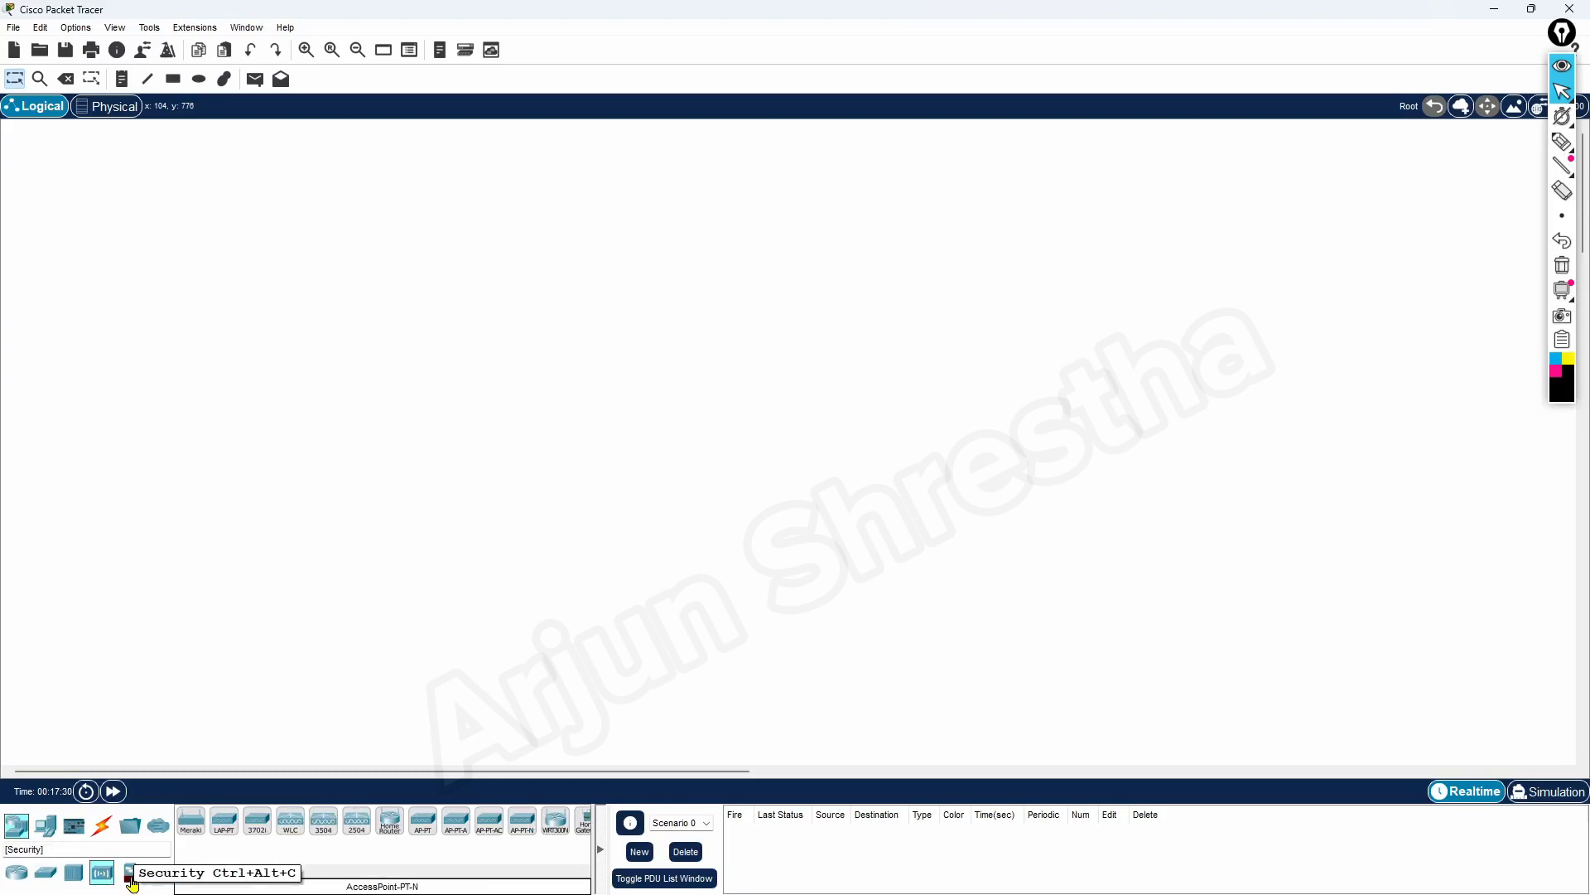
left_click(131, 882)
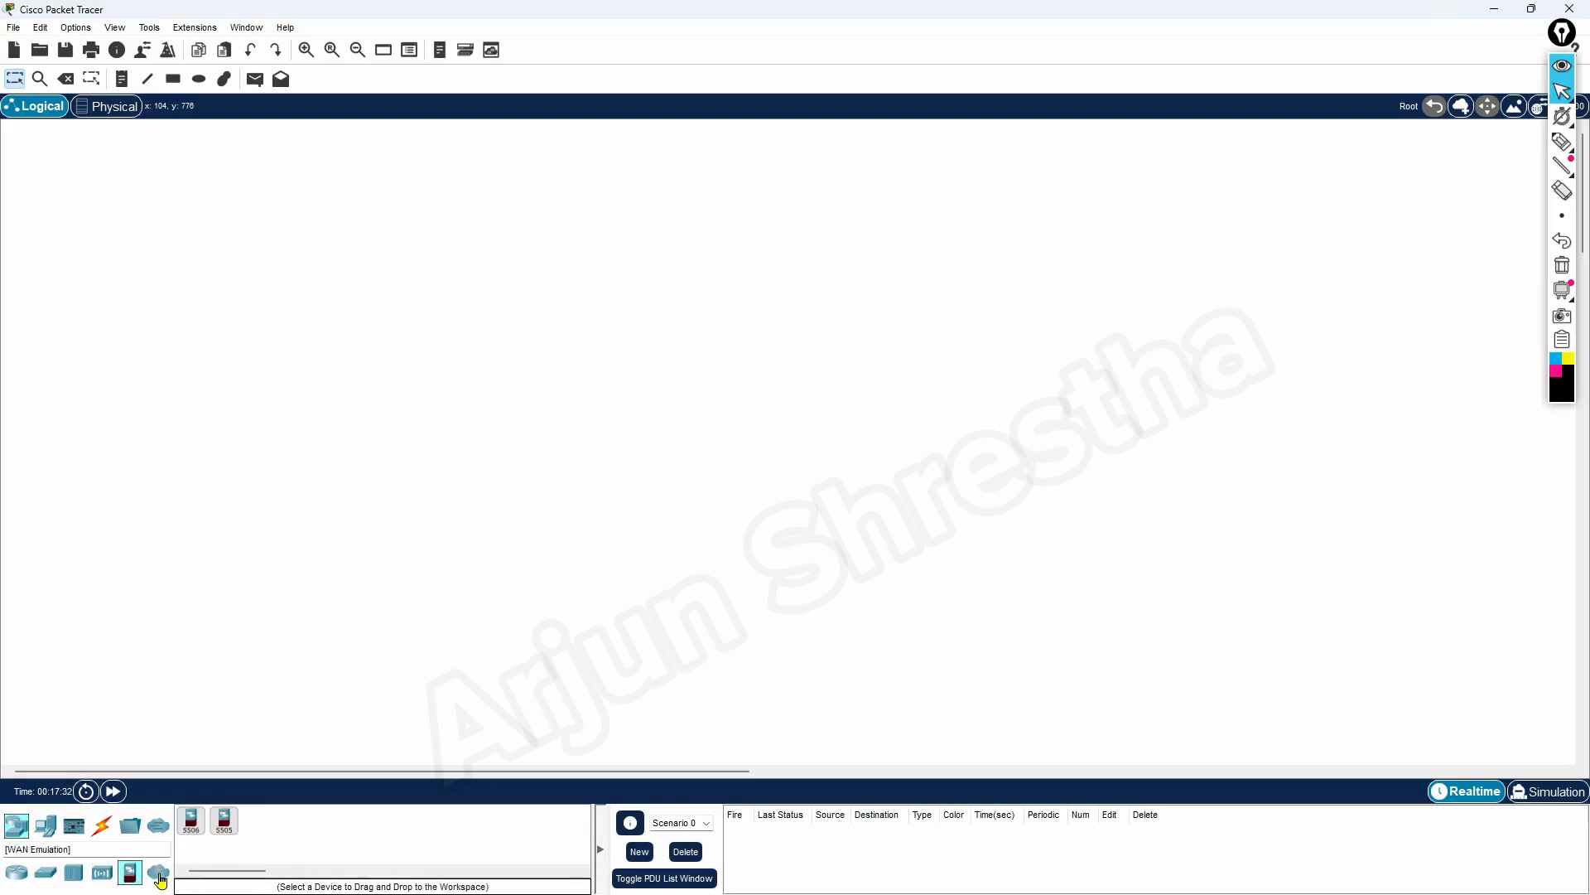
left_click(159, 877)
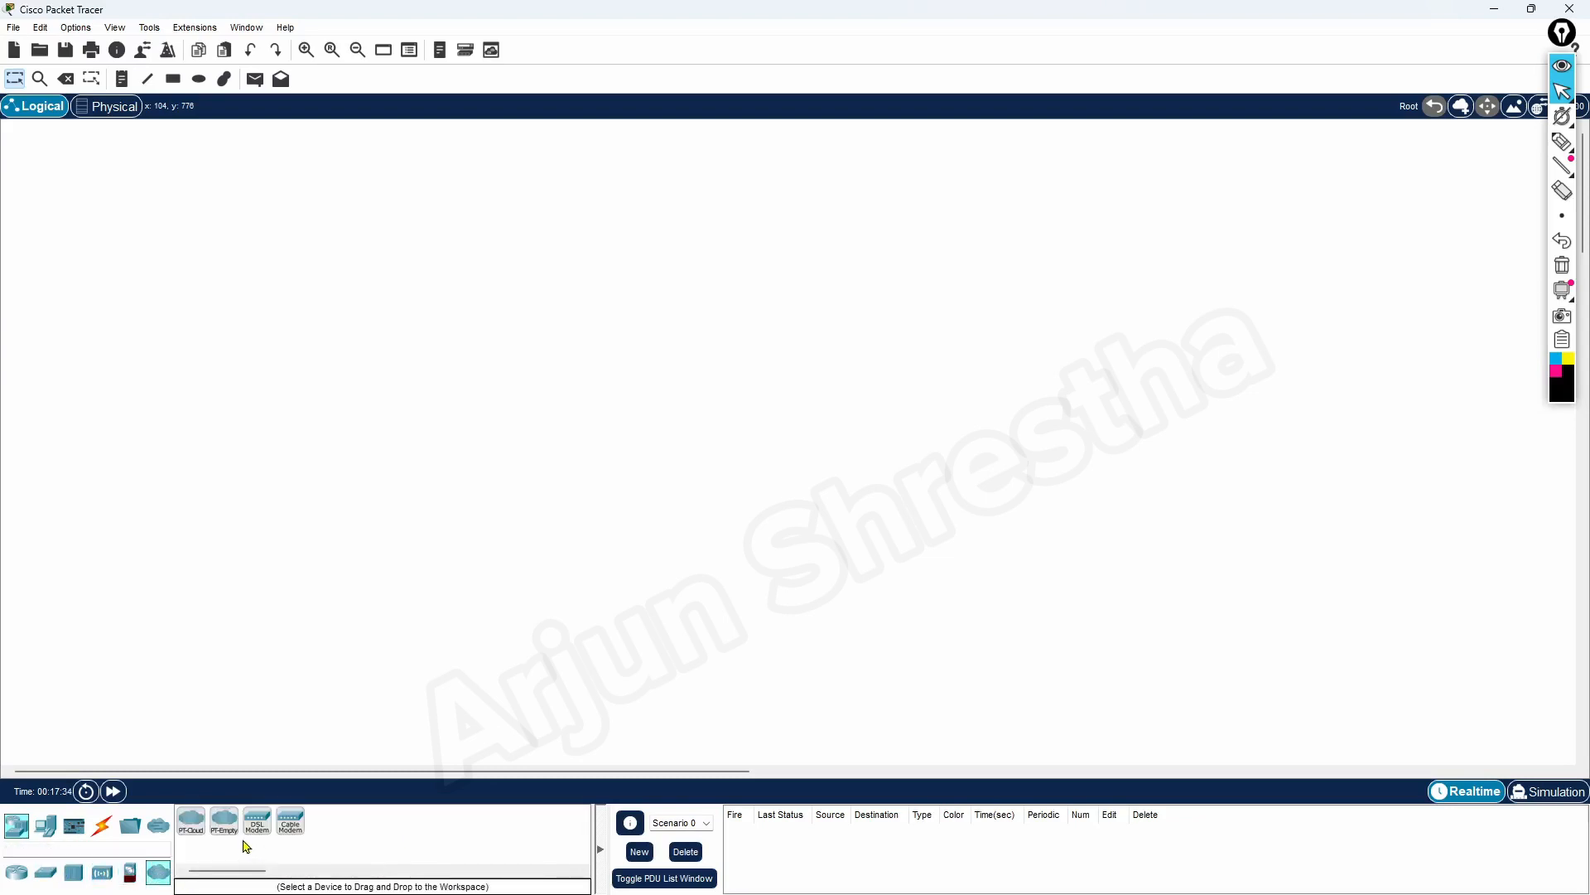
Look through the models under Routers, End Devices, Components, Connections, Miscellaneous and Multiuser Connection
left_click(17, 875)
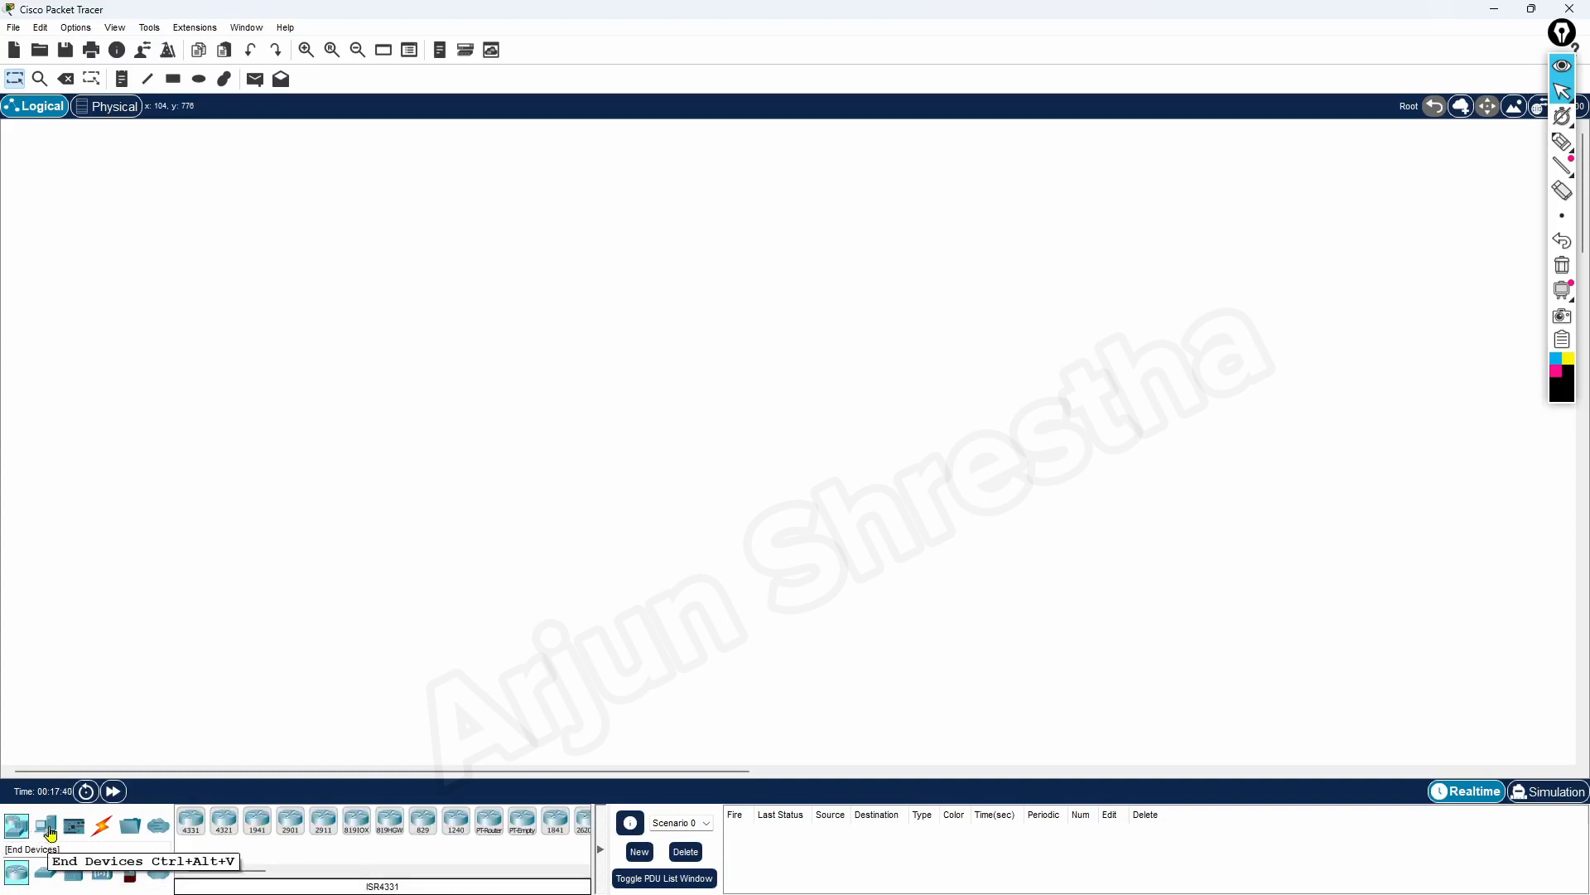
left_click(46, 828)
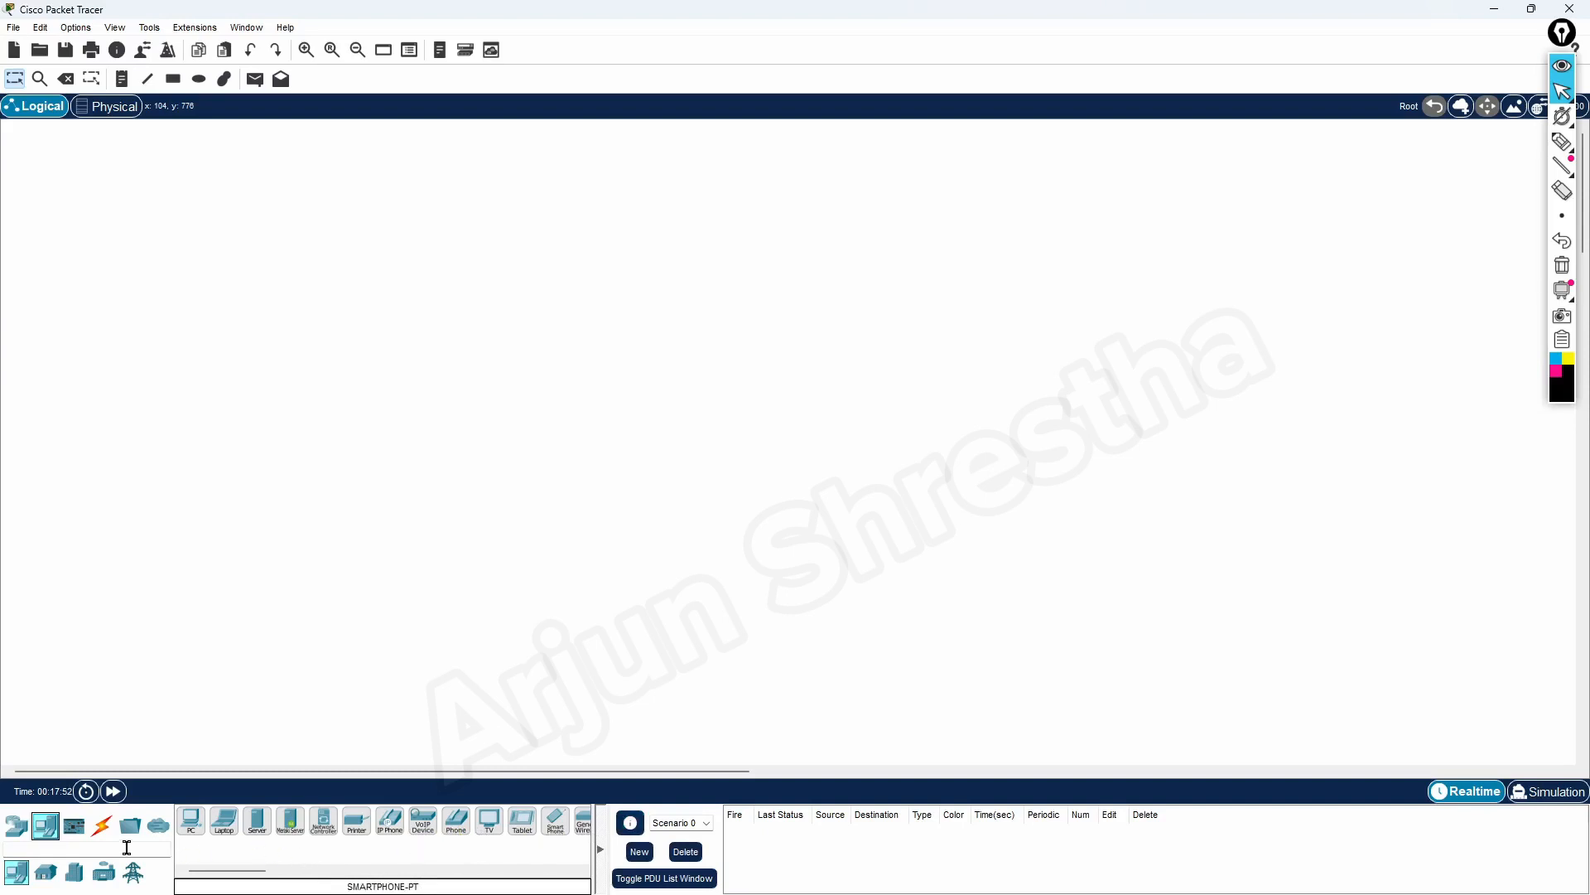
left_click(77, 832)
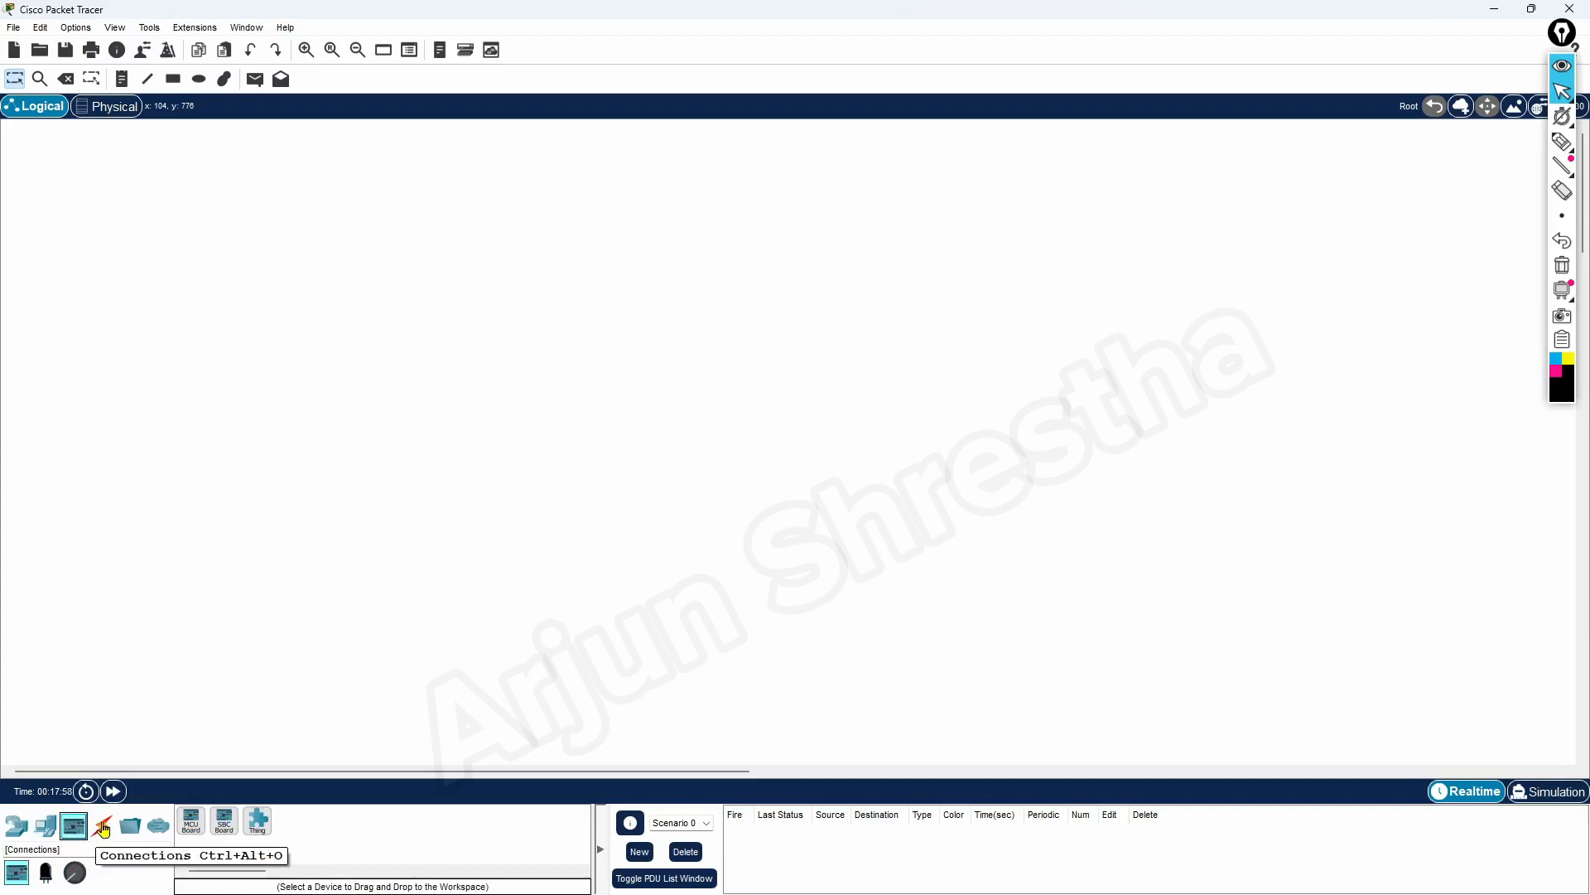
left_click(103, 823)
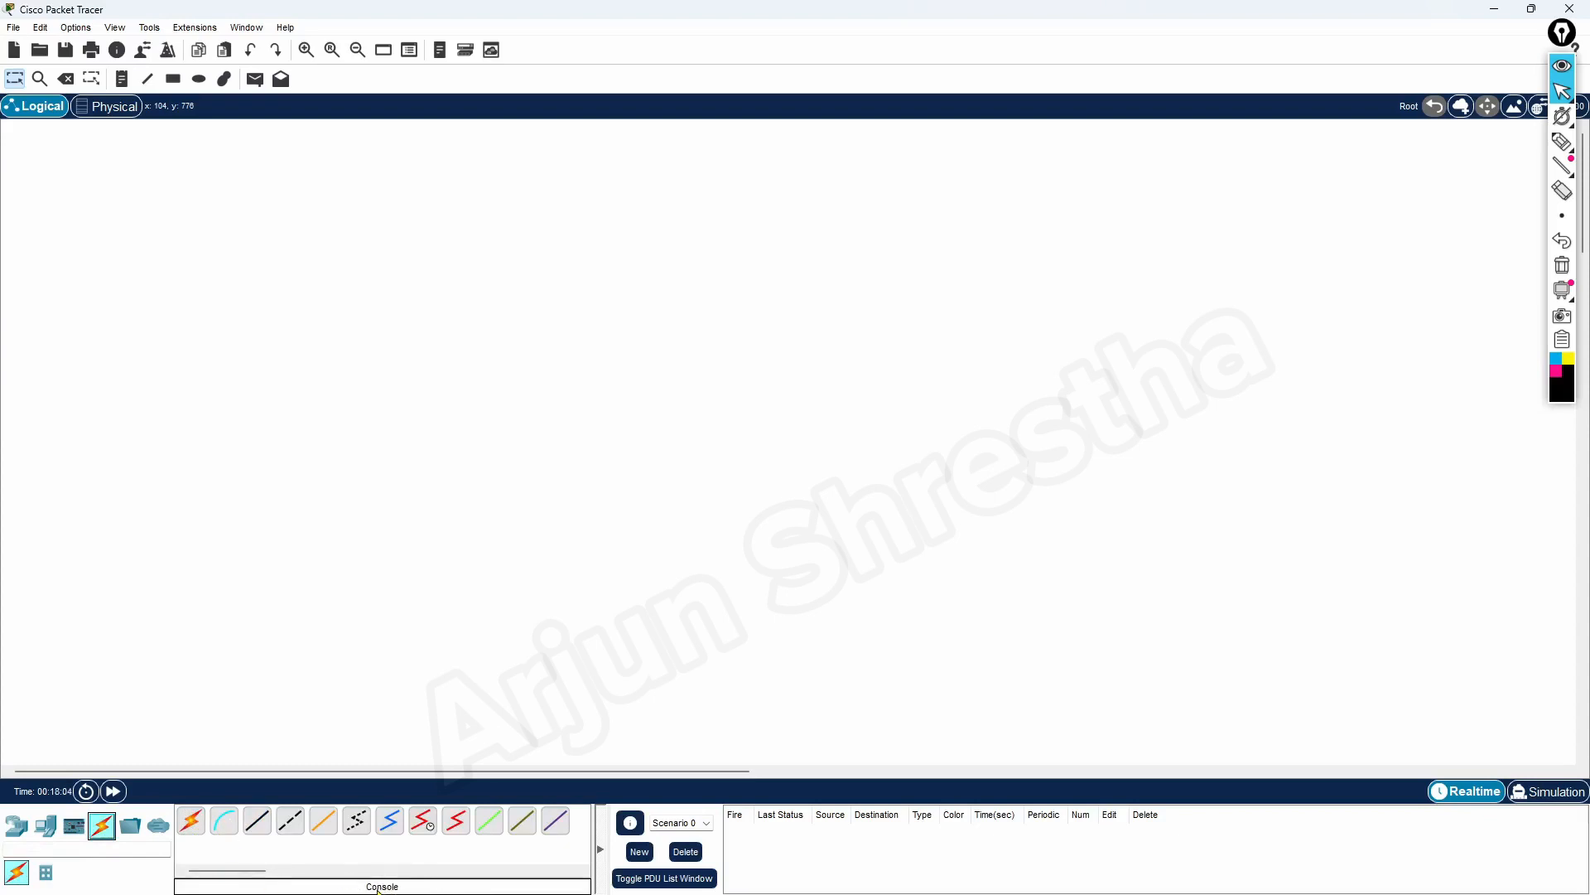
left_click(195, 832)
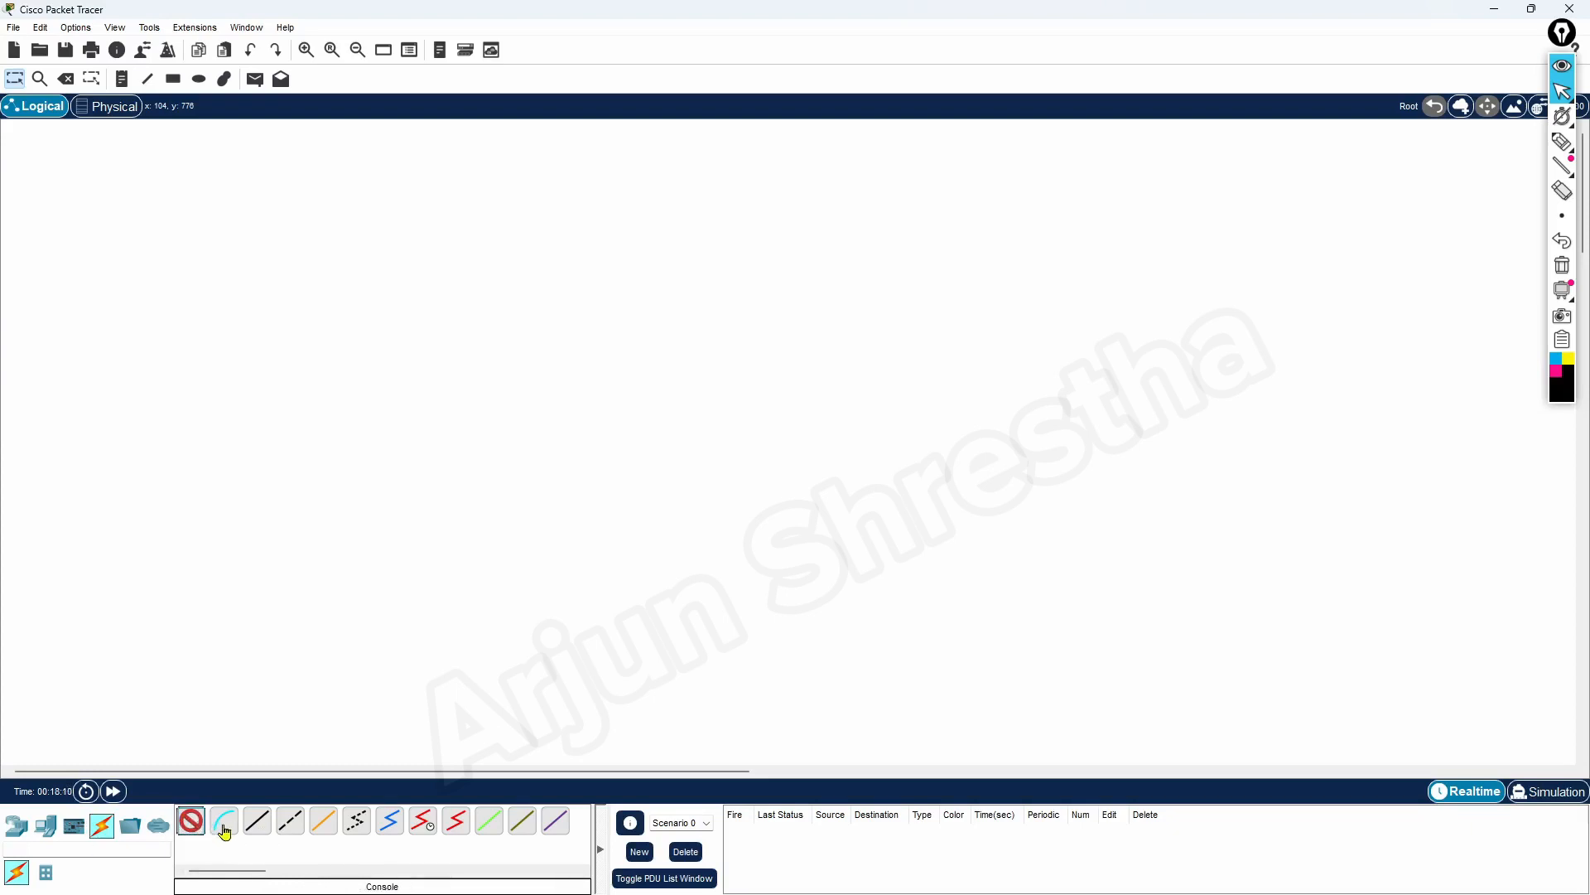
left_click(193, 827)
left_click(129, 828)
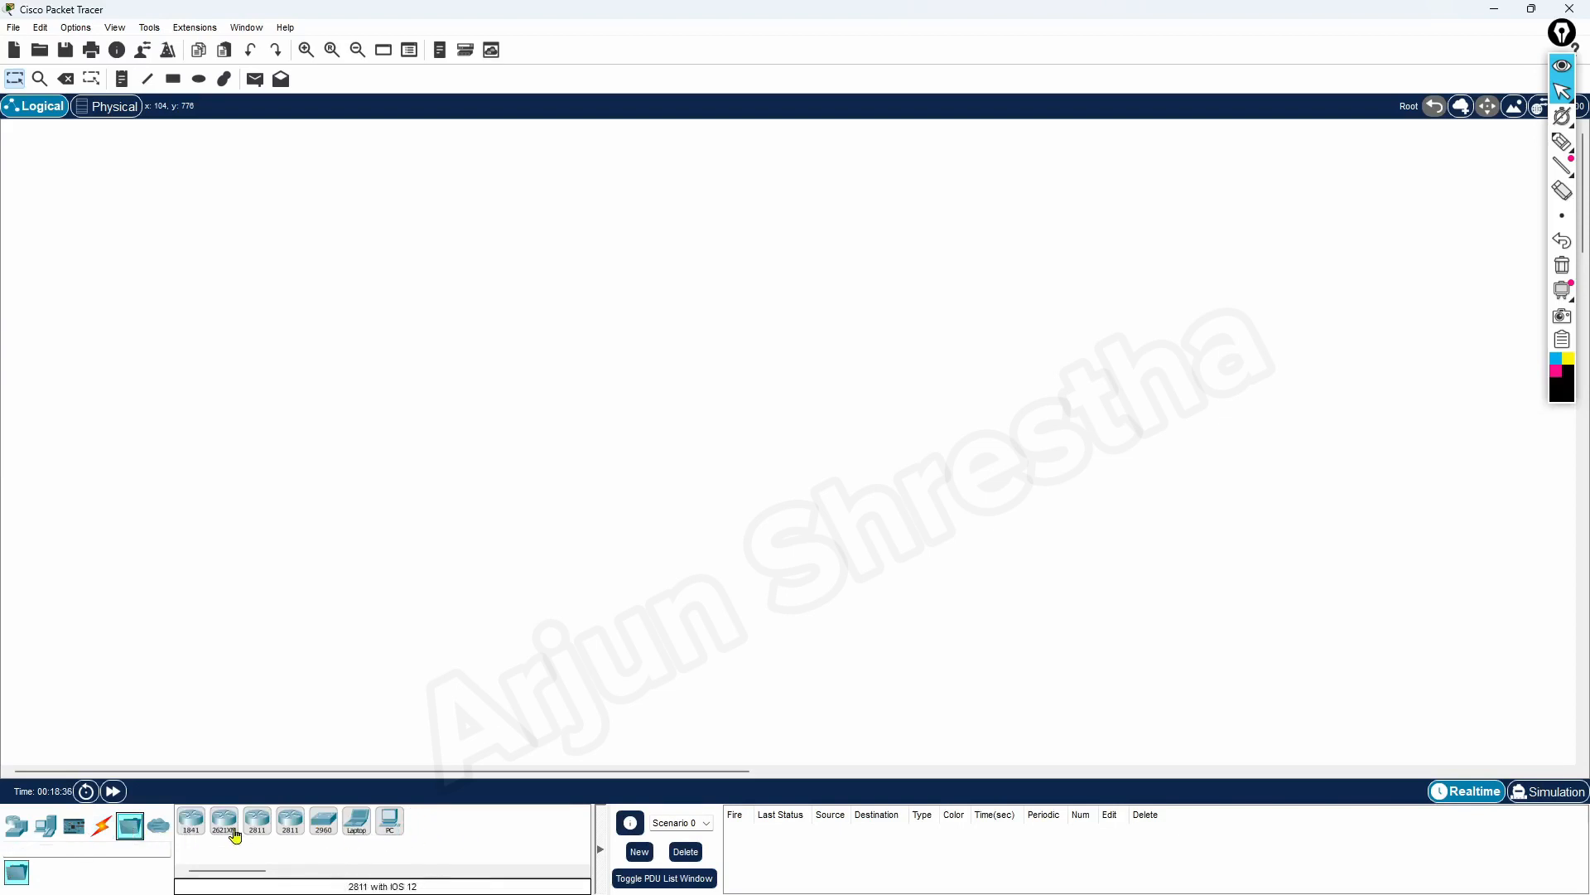
left_click(160, 830)
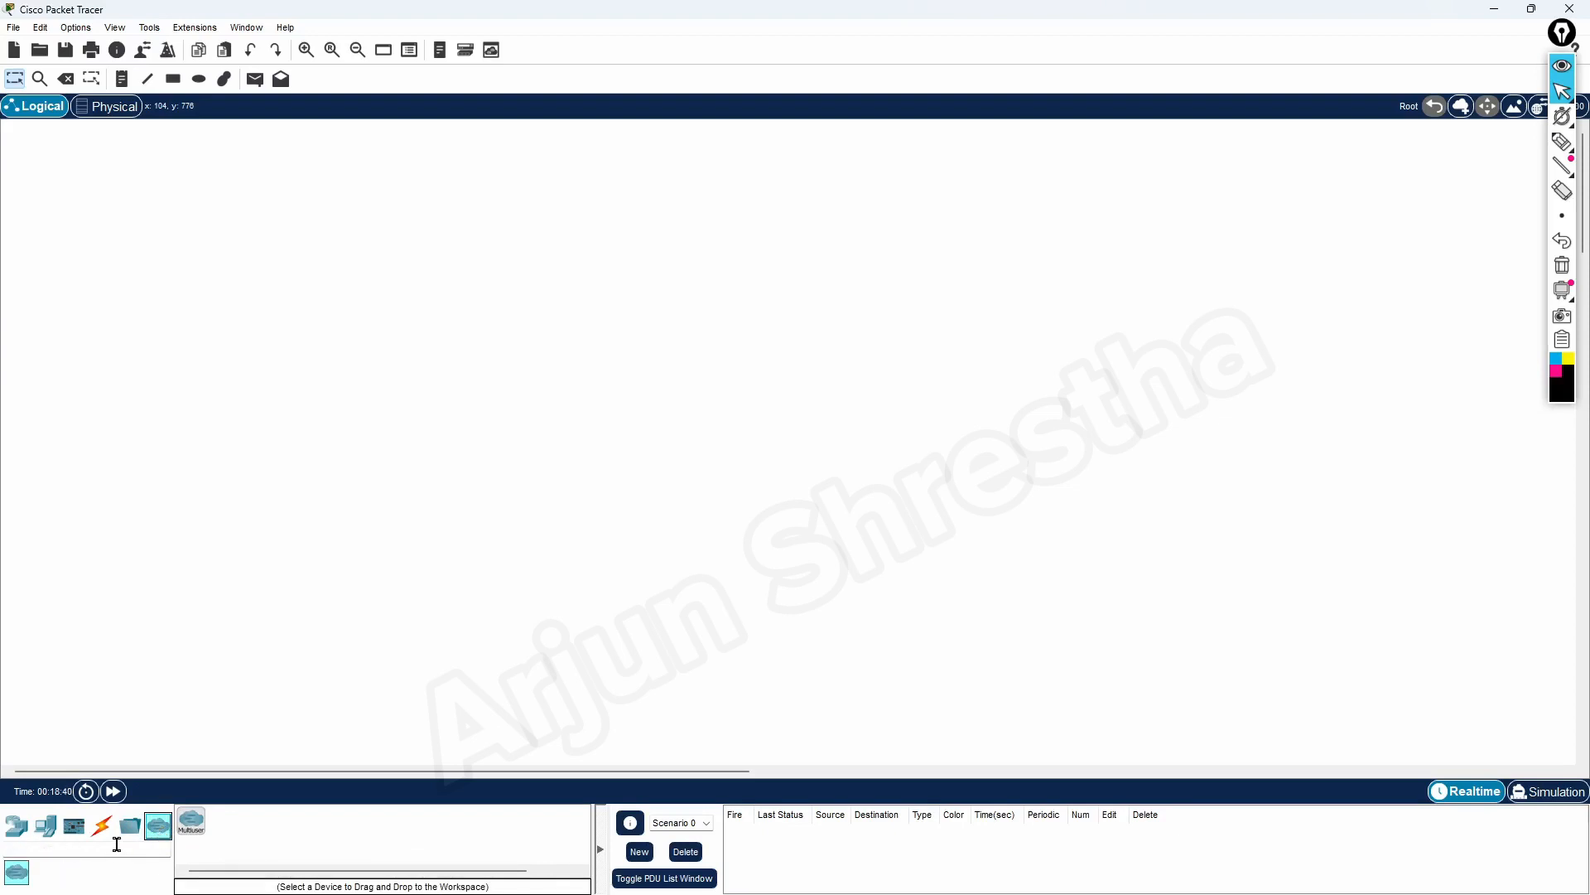
Return to the router models and widen the device list so the whole range fits
left_click(16, 826)
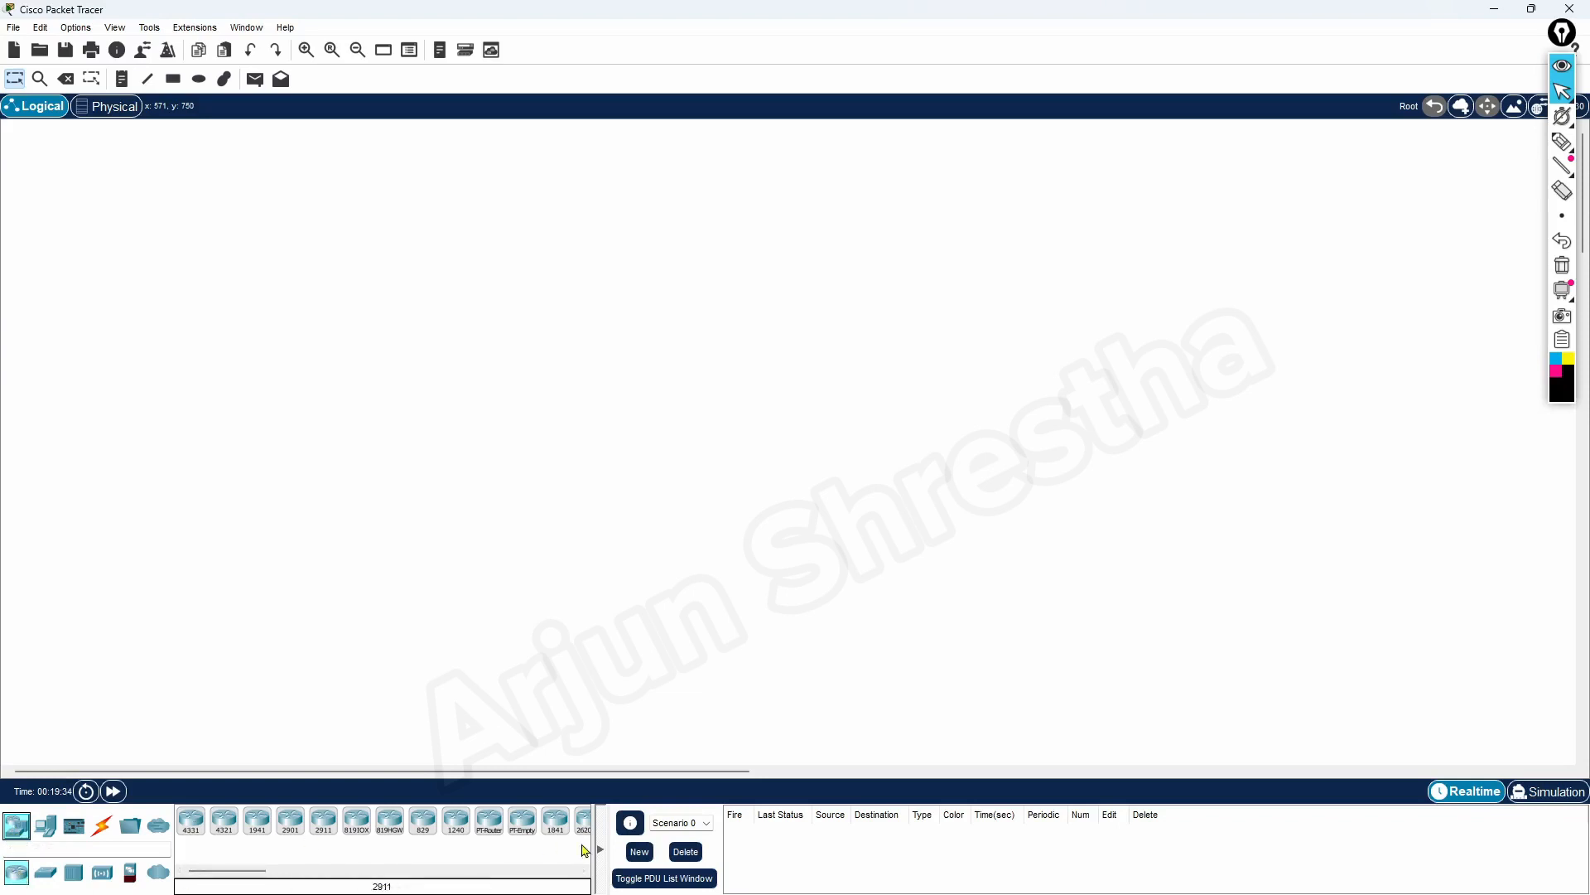
left_click_drag(598, 846, 765, 845)
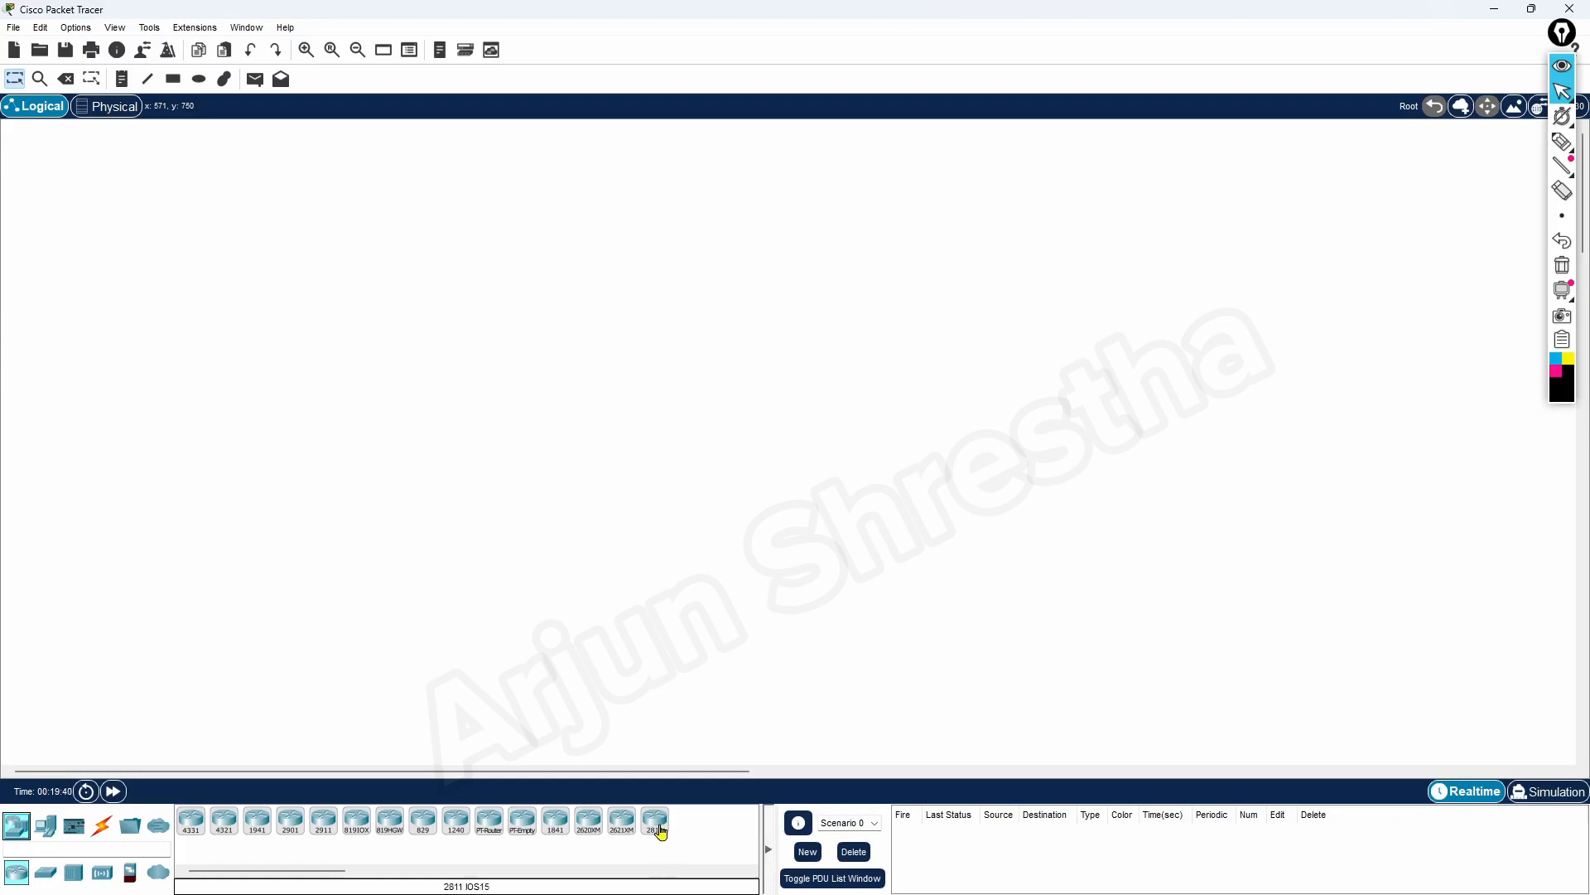
Place a 4331 router in the upper middle of the logical workspace and reposition it
left_click(189, 824)
left_click(623, 313)
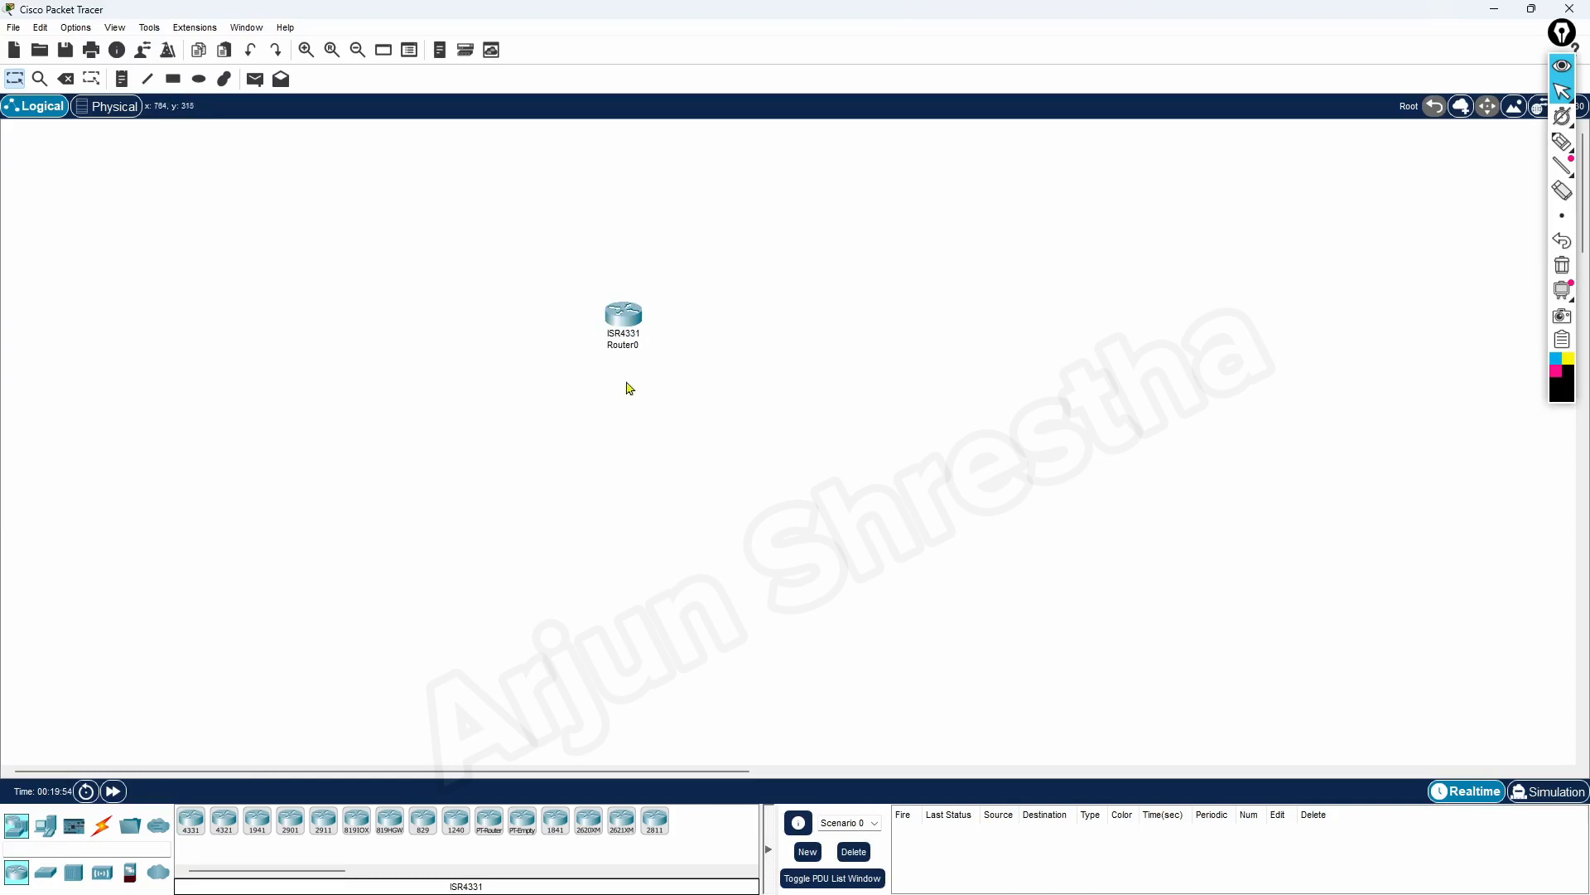
left_click_drag(630, 327, 692, 251)
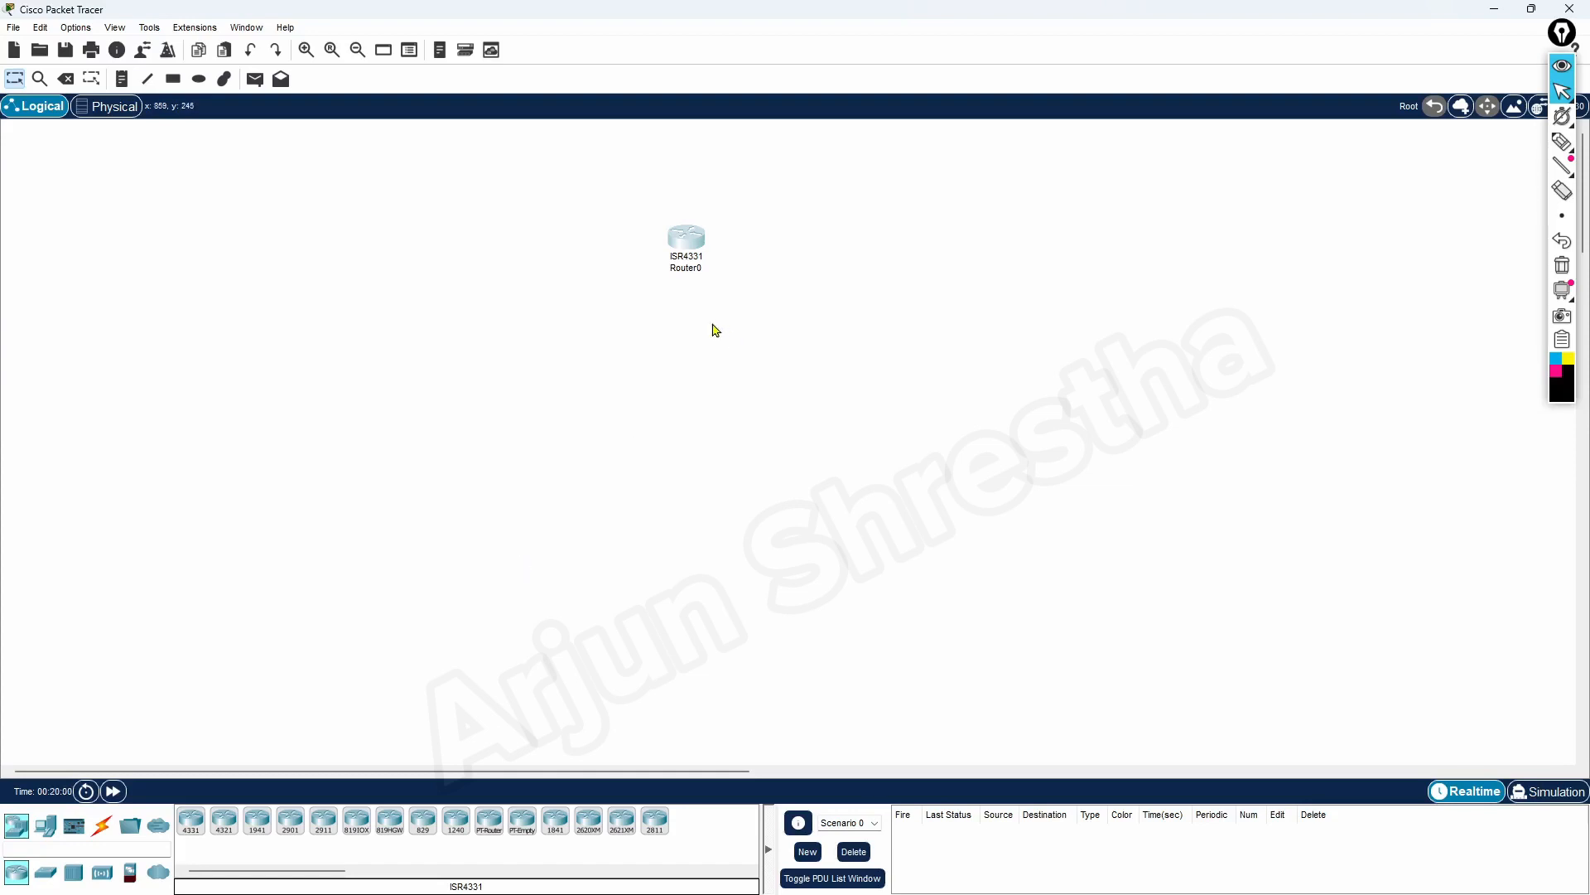
left_click_drag(685, 245, 601, 225)
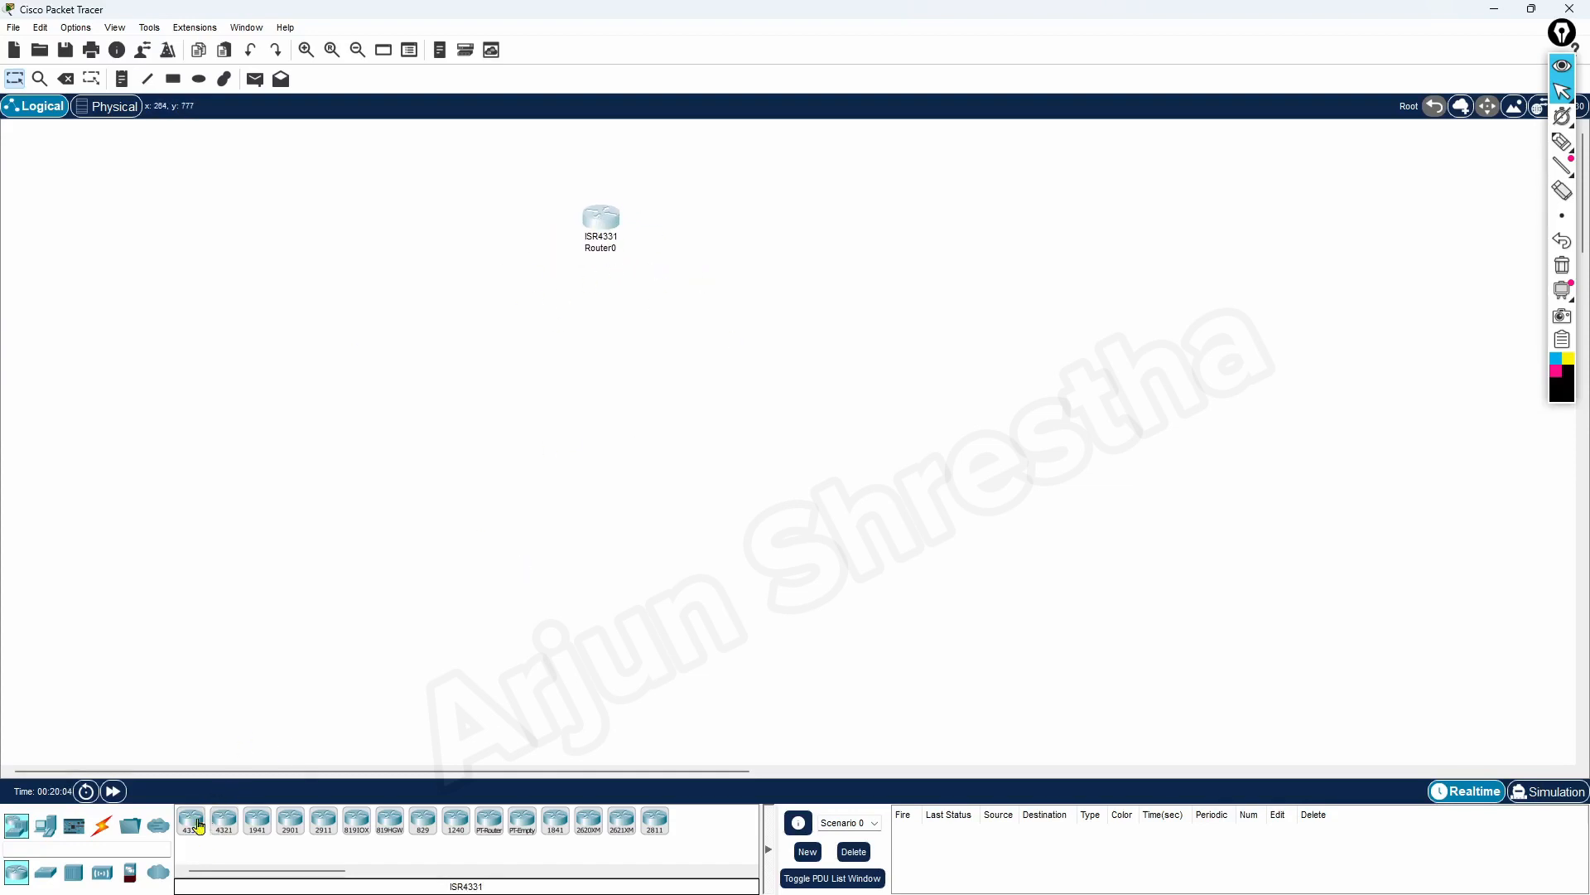
Add a second 4331 router below the first, view the first router's physical device view, and shift the second router slightly upward
left_click_drag(191, 829, 311, 722)
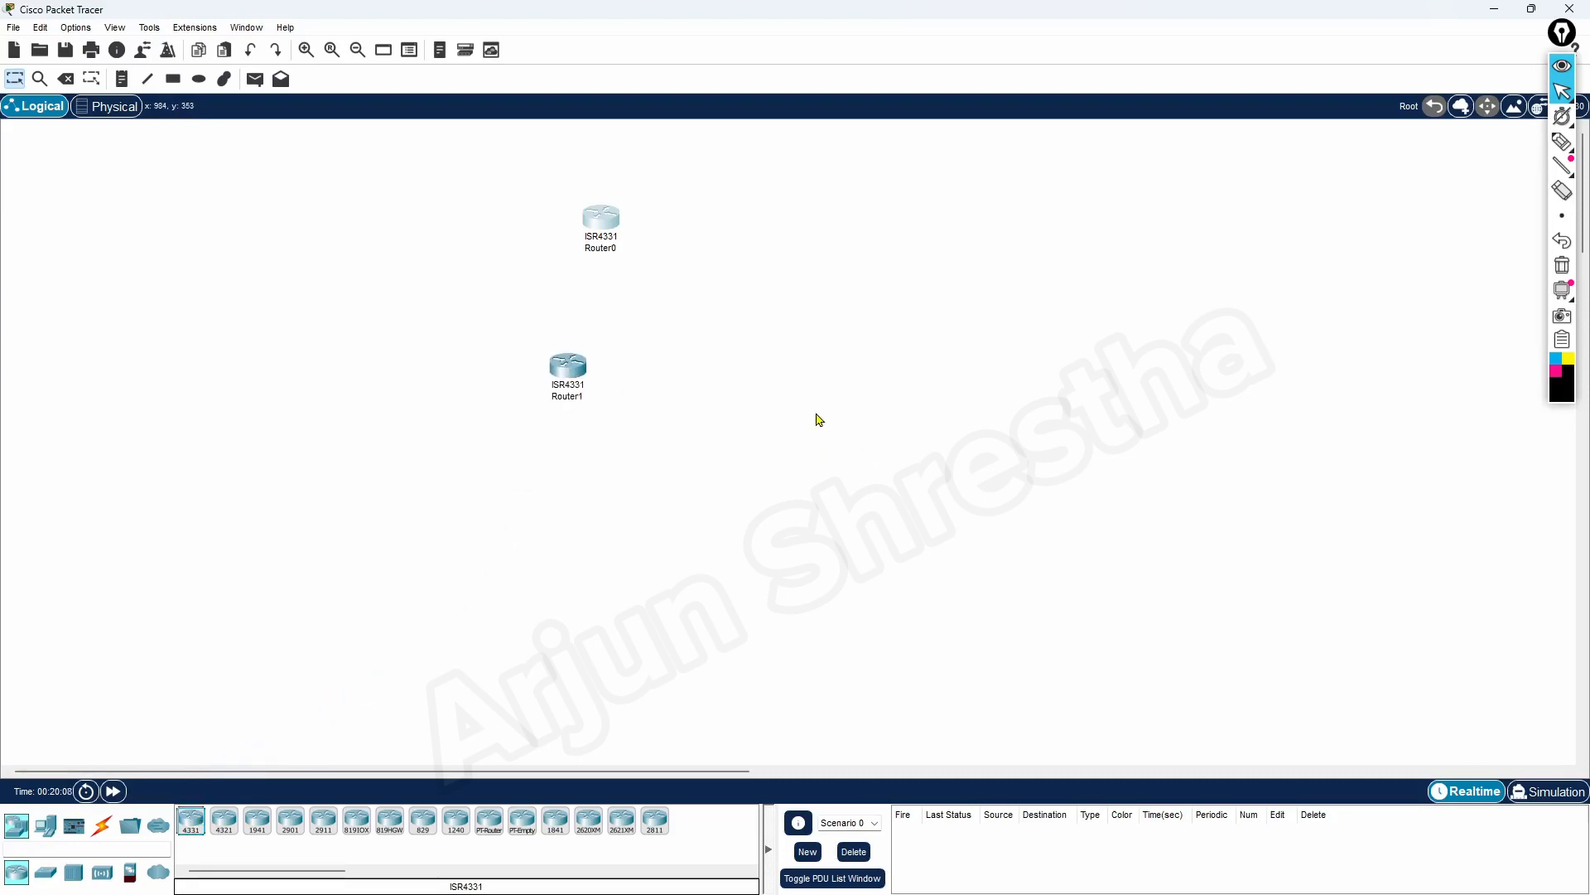
left_click(617, 219)
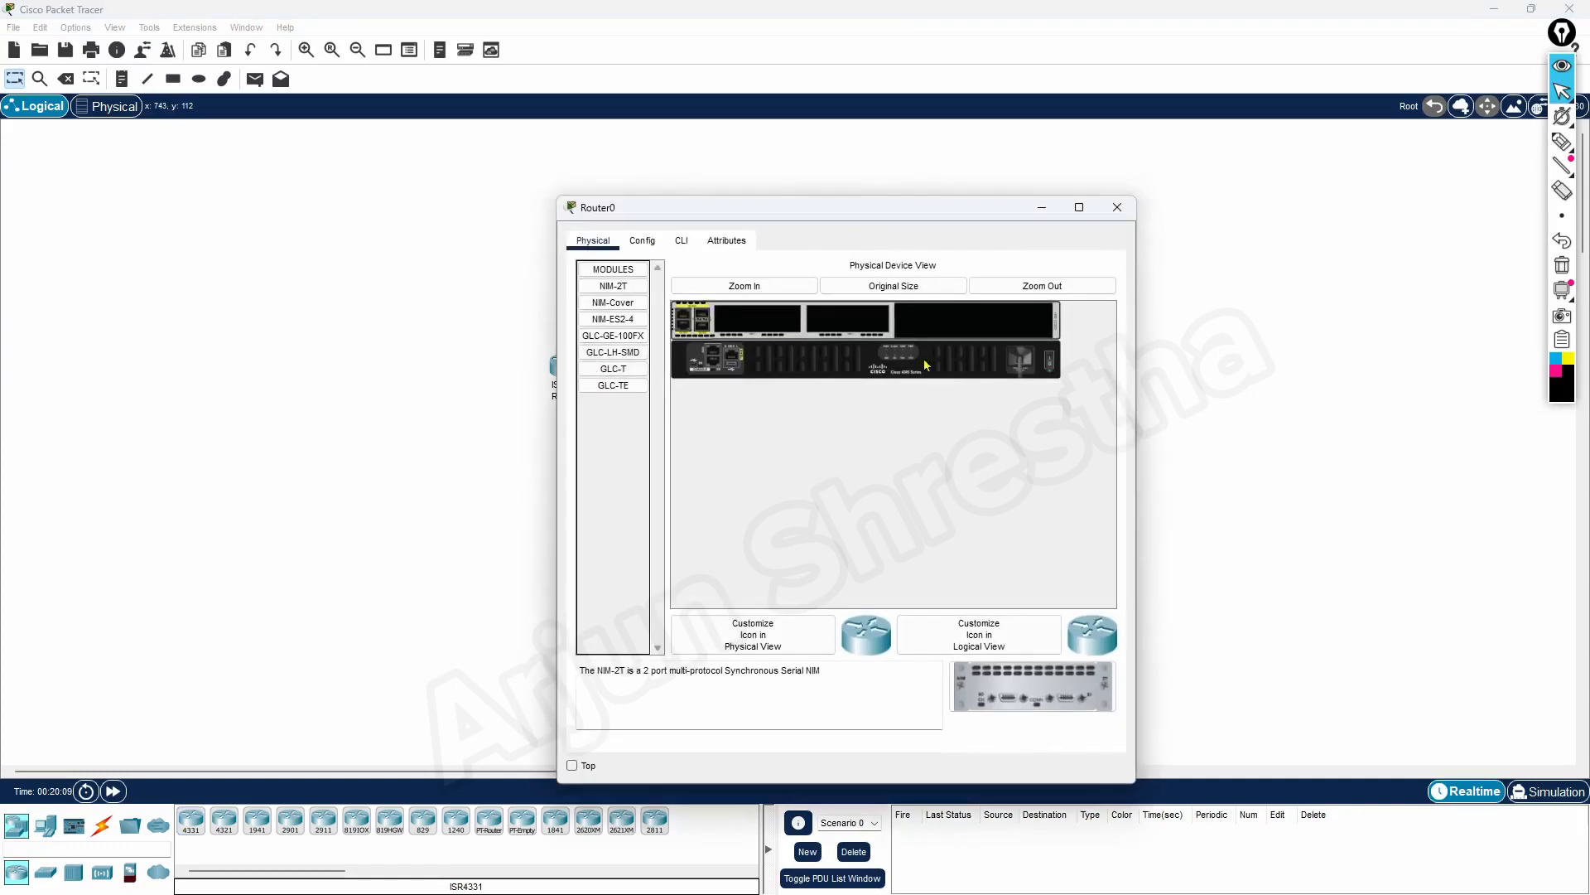
left_click(1117, 208)
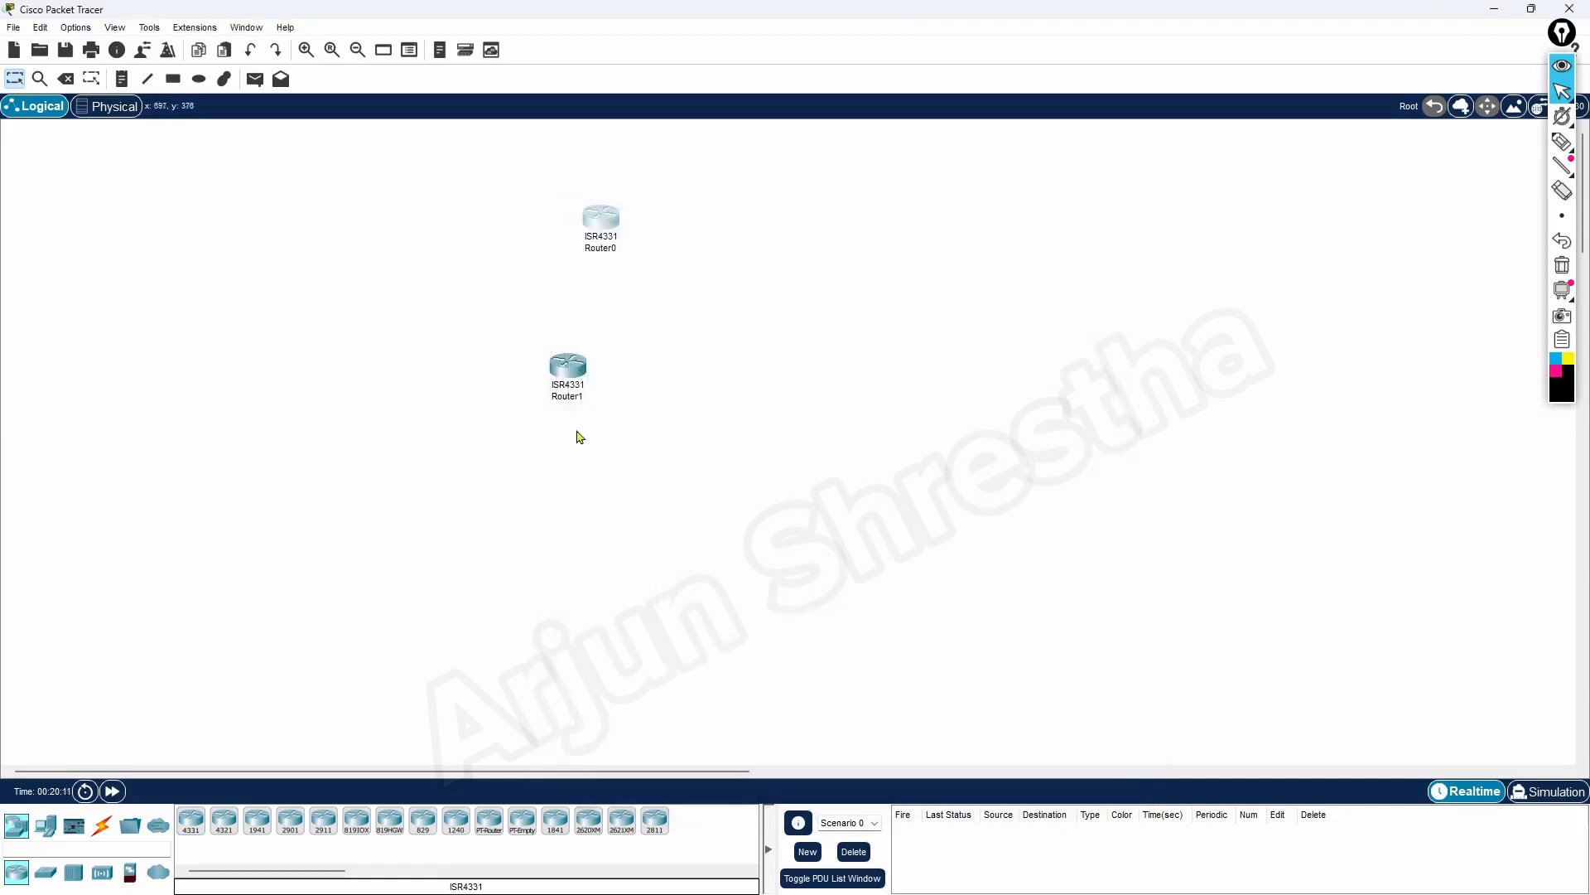
left_click_drag(576, 376, 577, 351)
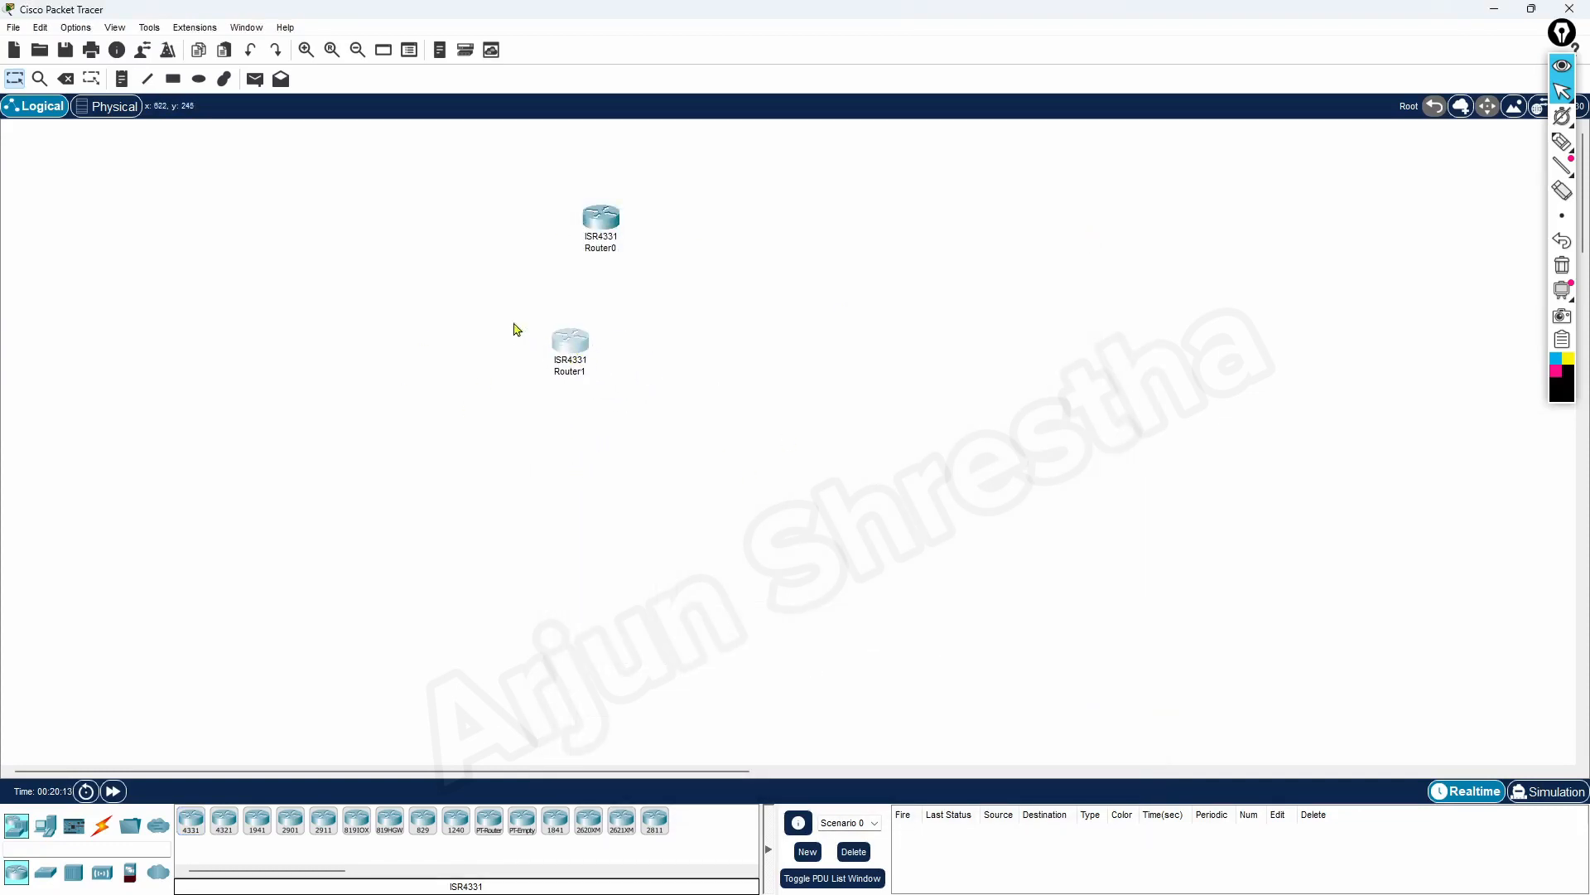
Delete both 4331 routers from the workspace, the lower one first
left_click_drag(479, 290, 684, 419)
left_click(66, 79)
left_click(797, 474)
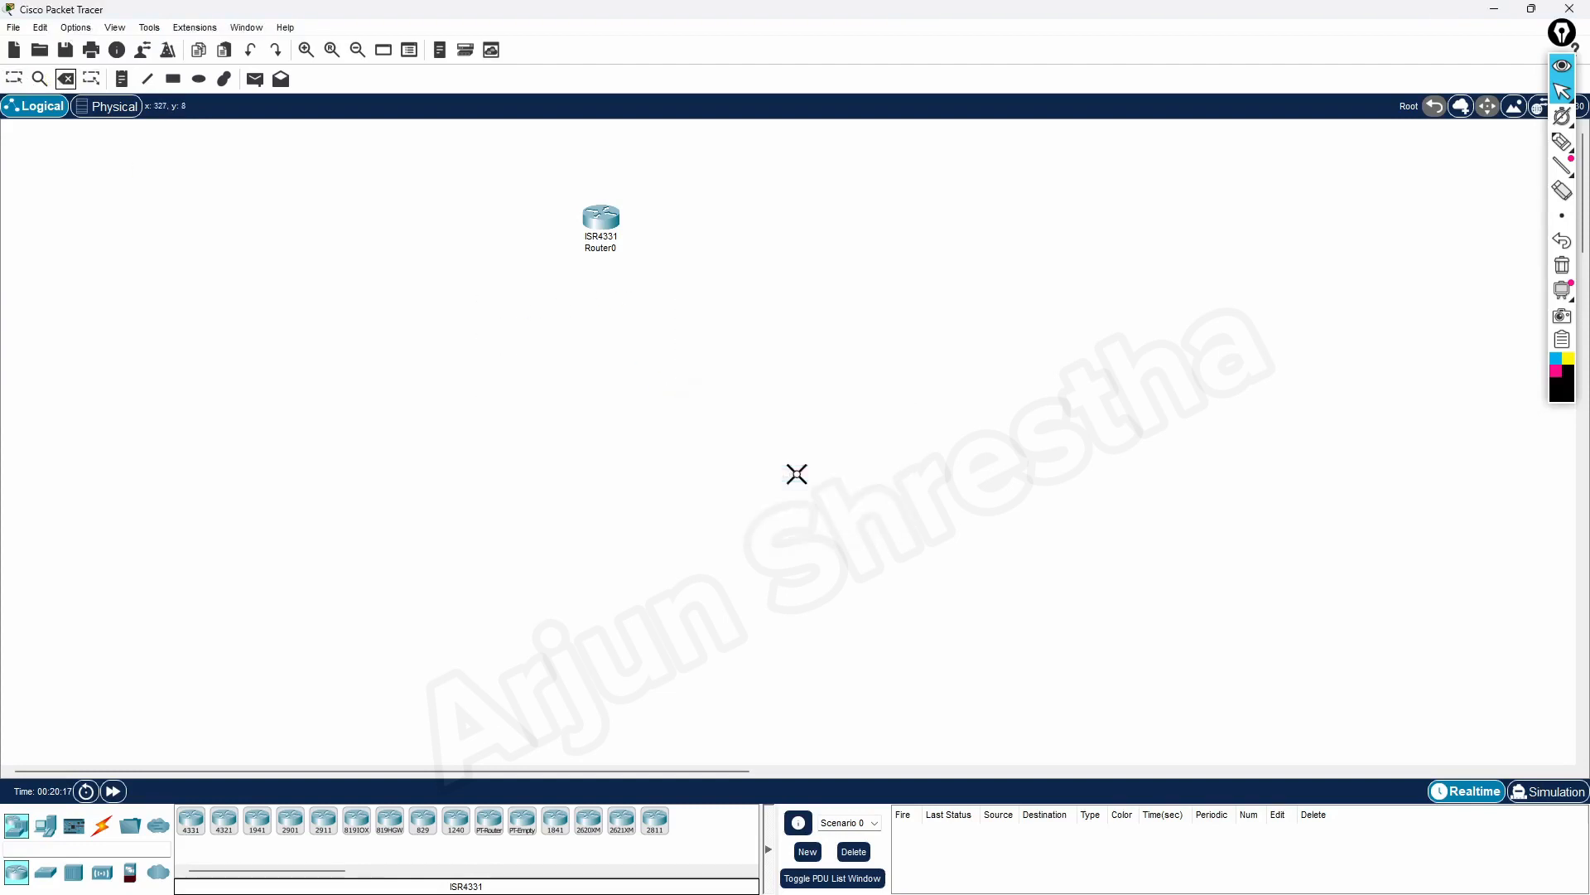
left_click(14, 79)
left_click_drag(534, 190, 718, 289)
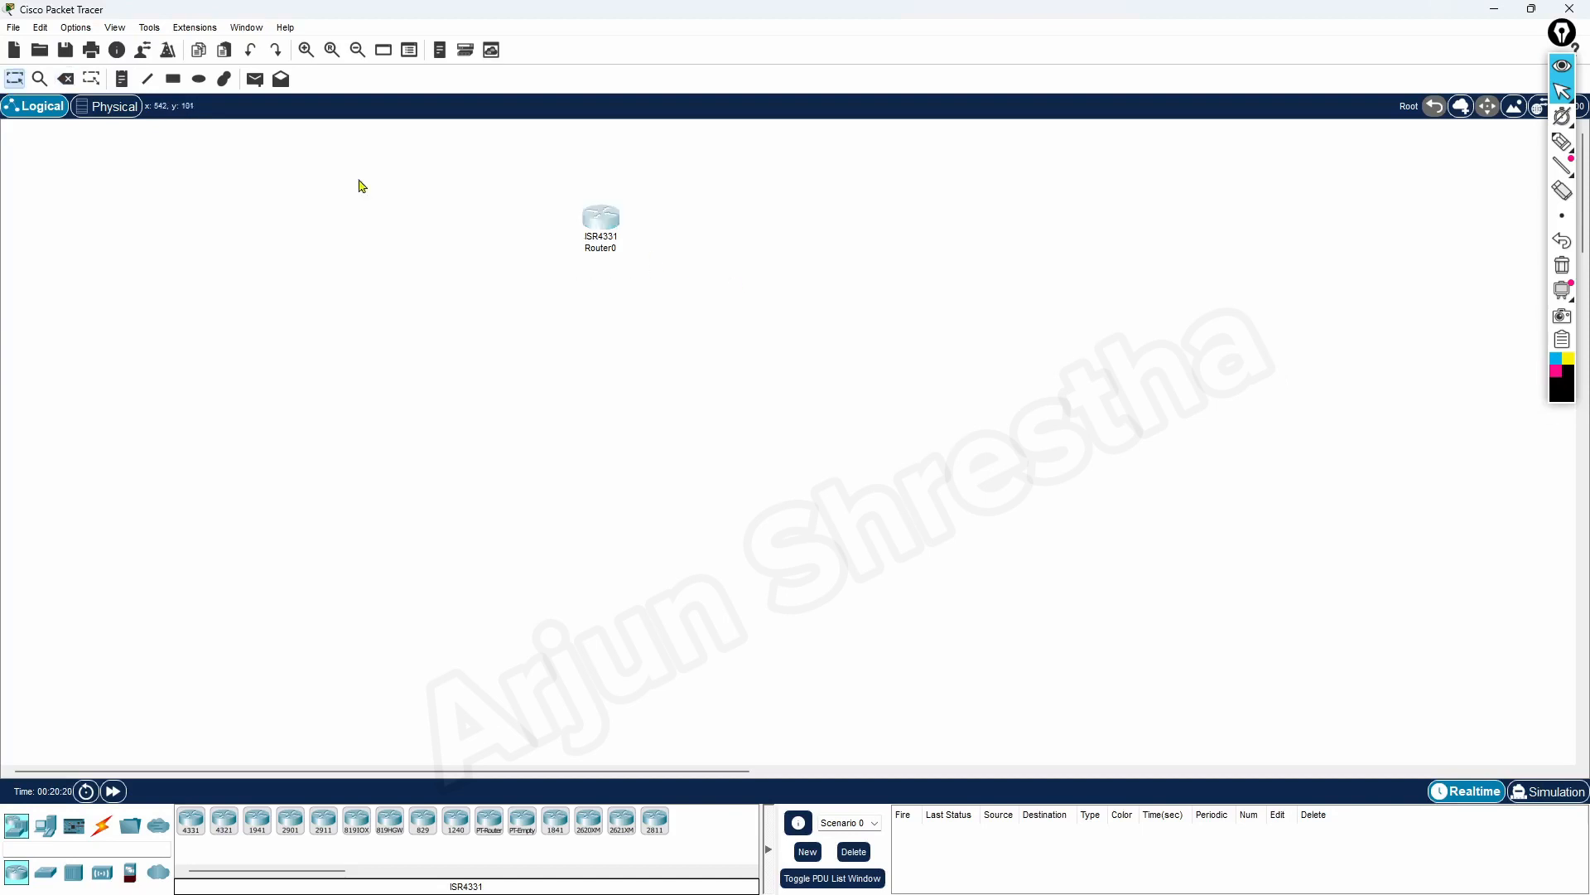
left_click(67, 79)
left_click(784, 477)
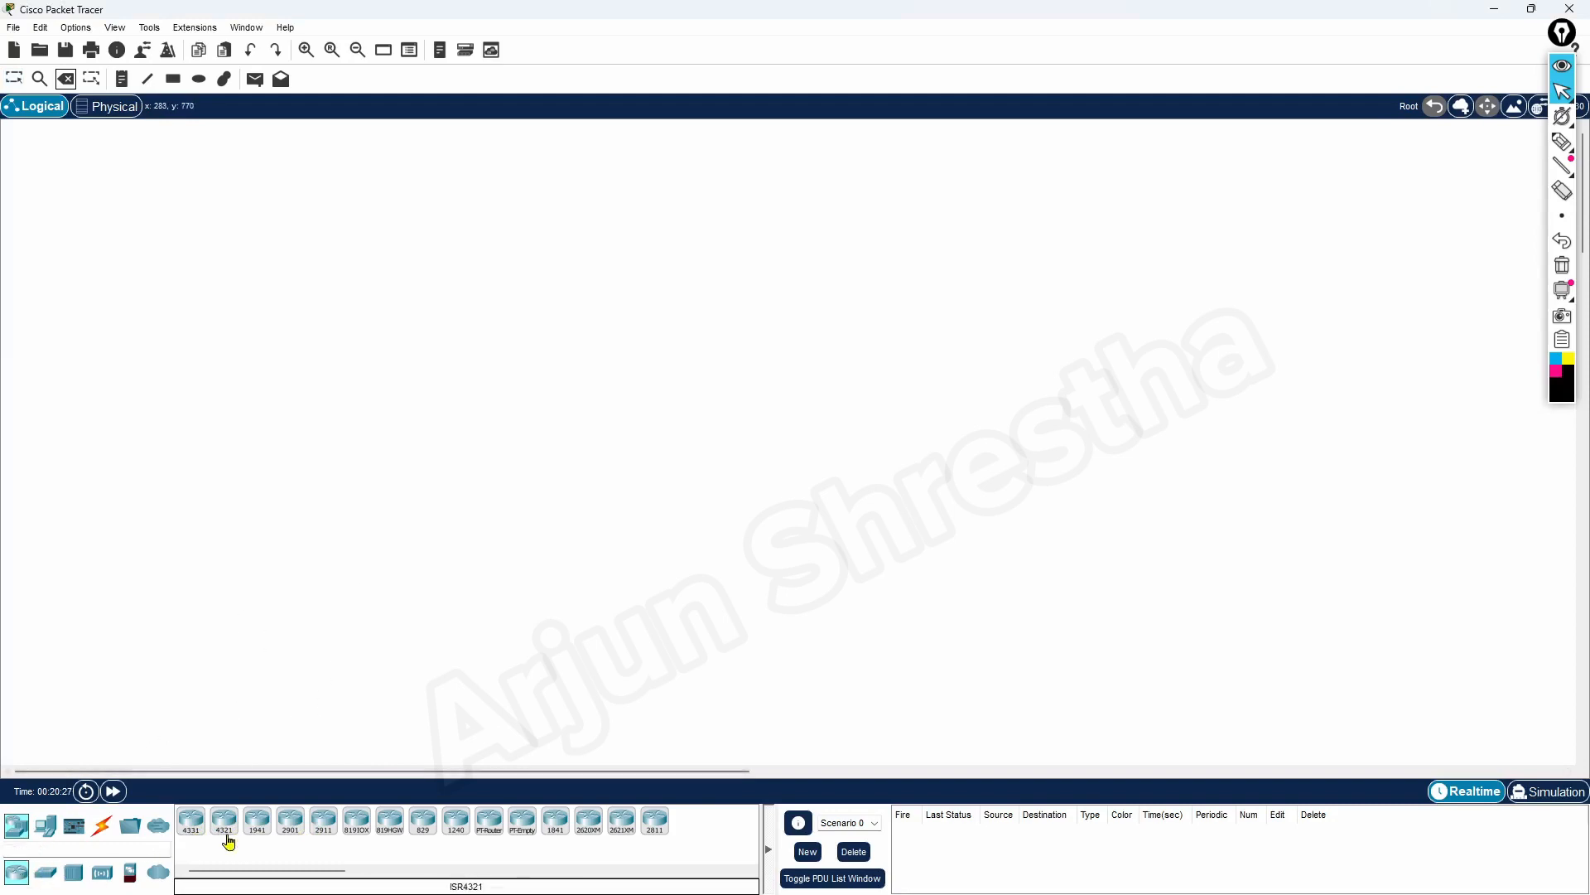
Place a 4331 router at the top, a laptop, a PC and another laptop in a row below, and a server right of the router
left_click_drag(189, 824, 714, 215)
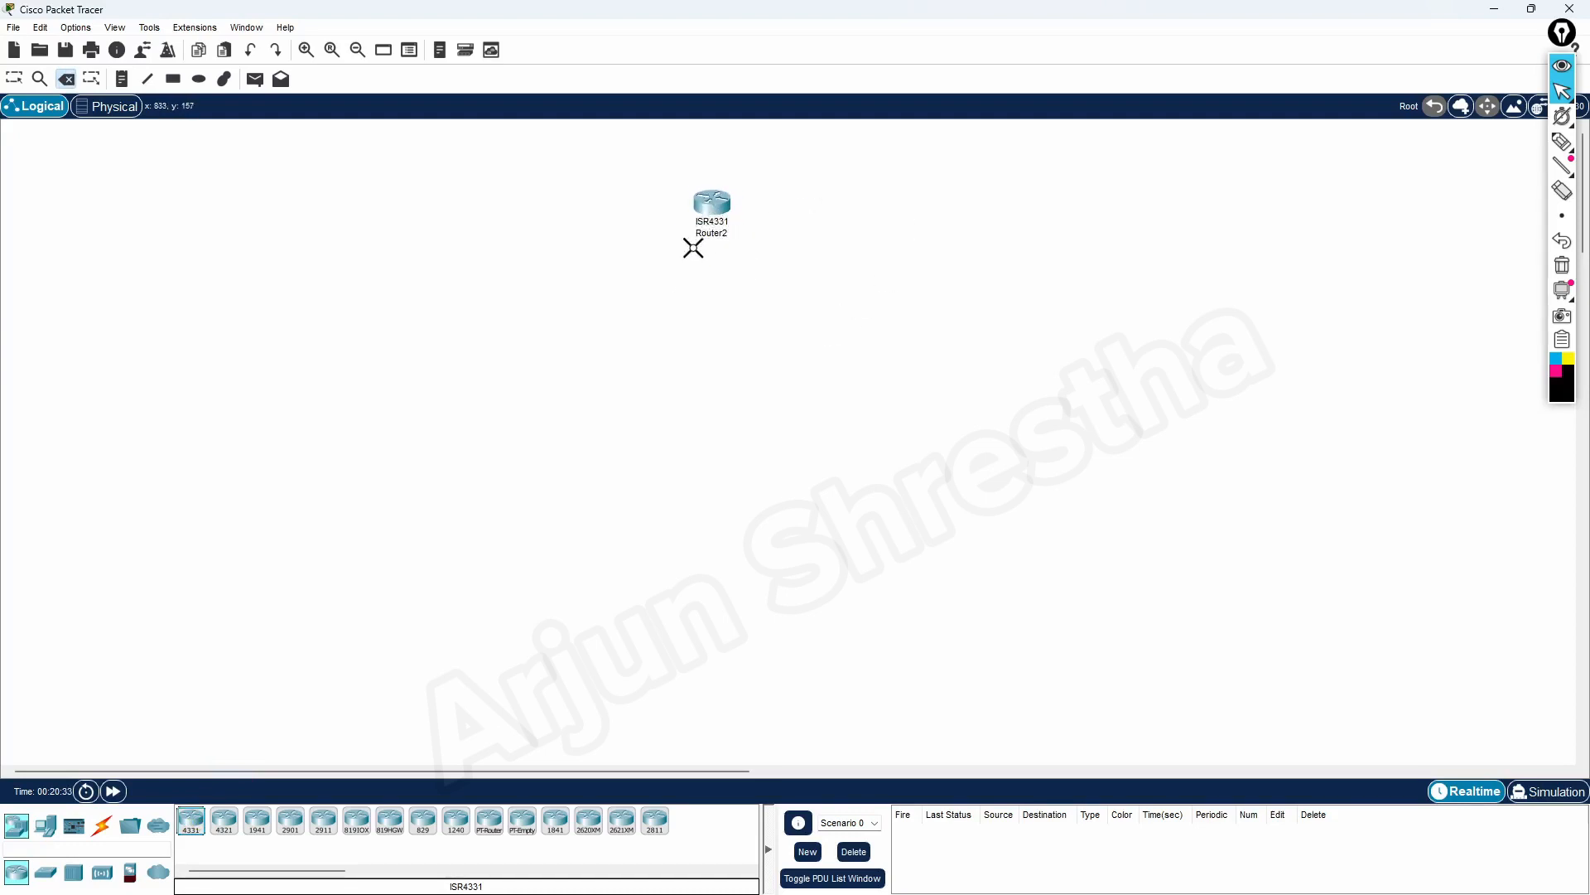
left_click(48, 828)
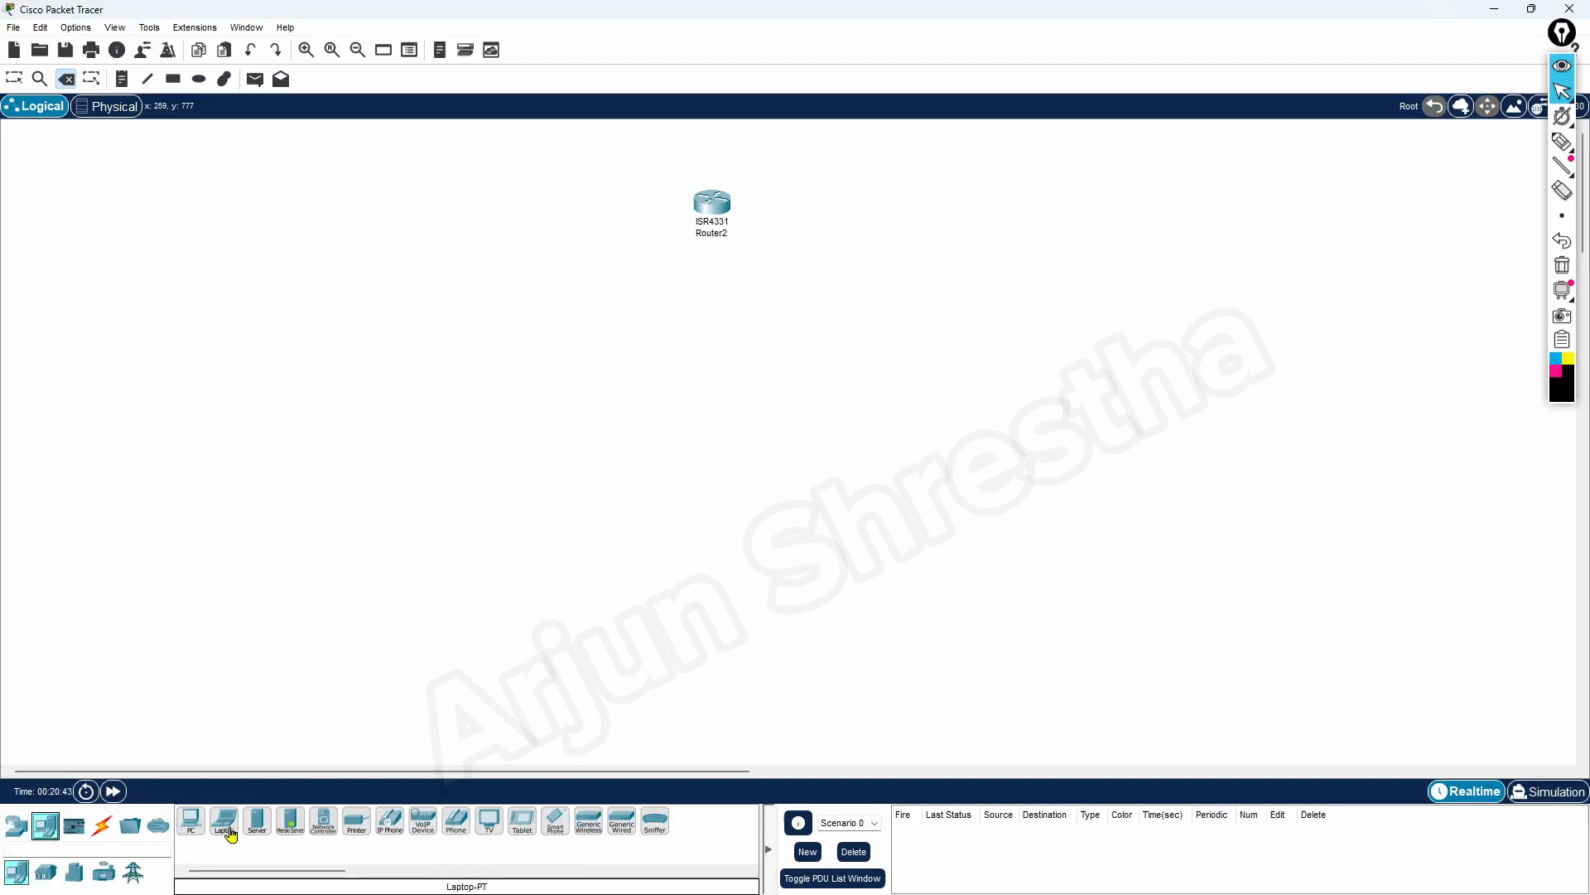
mouse_move(224, 825)
left_mouse_down()
mouse_move(784, 293)
mouse_move(707, 330)
mouse_move(600, 448)
mouse_move(513, 497)
mouse_move(507, 549)
left_mouse_up()
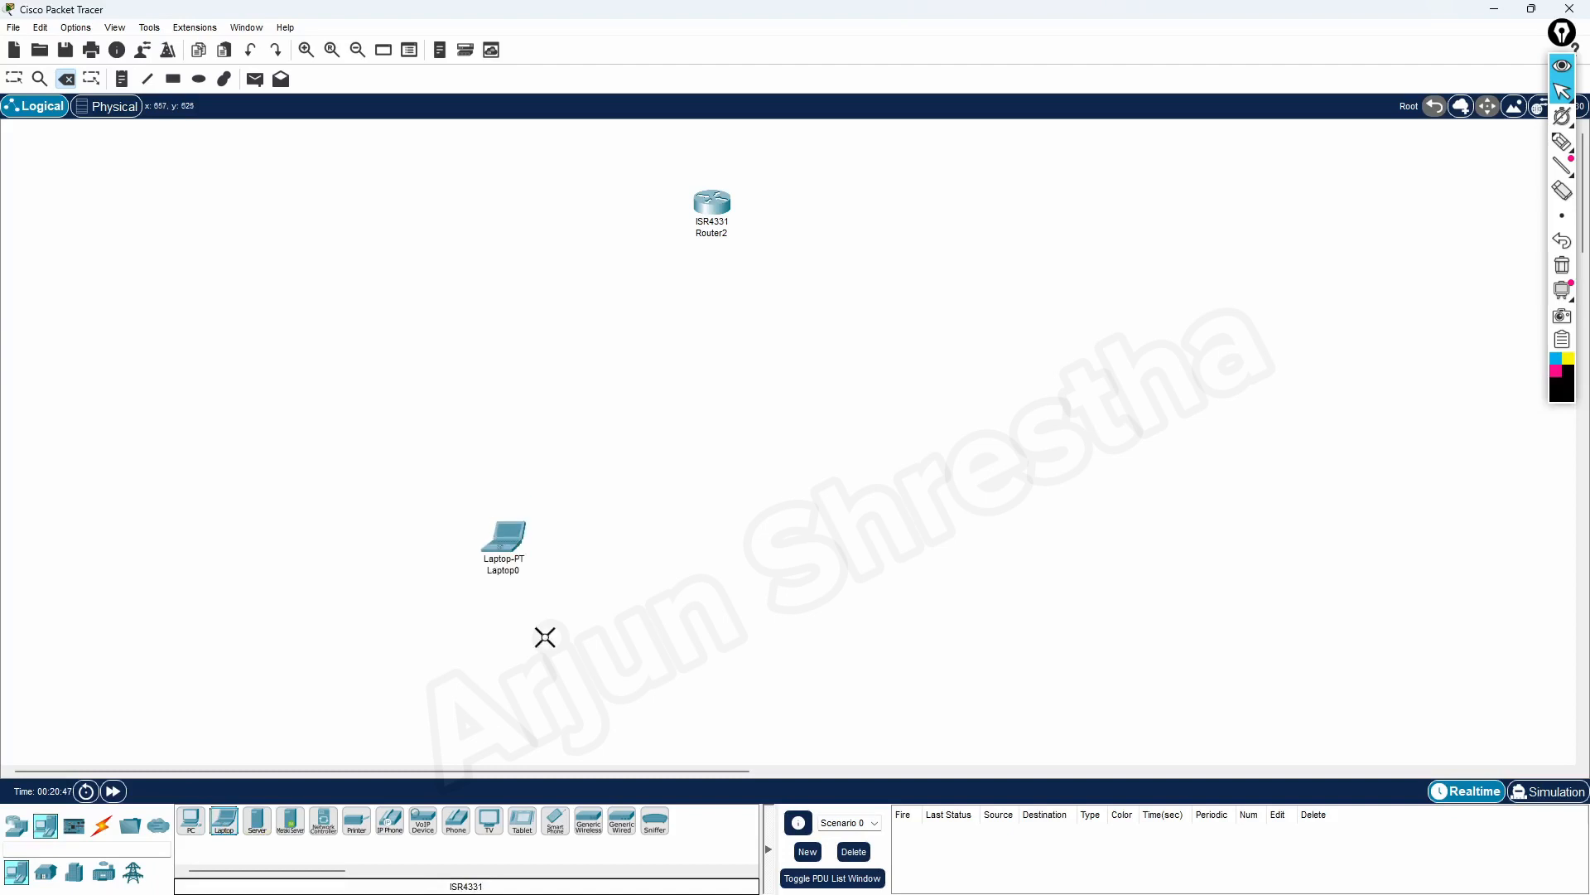
left_click_drag(192, 822, 649, 549)
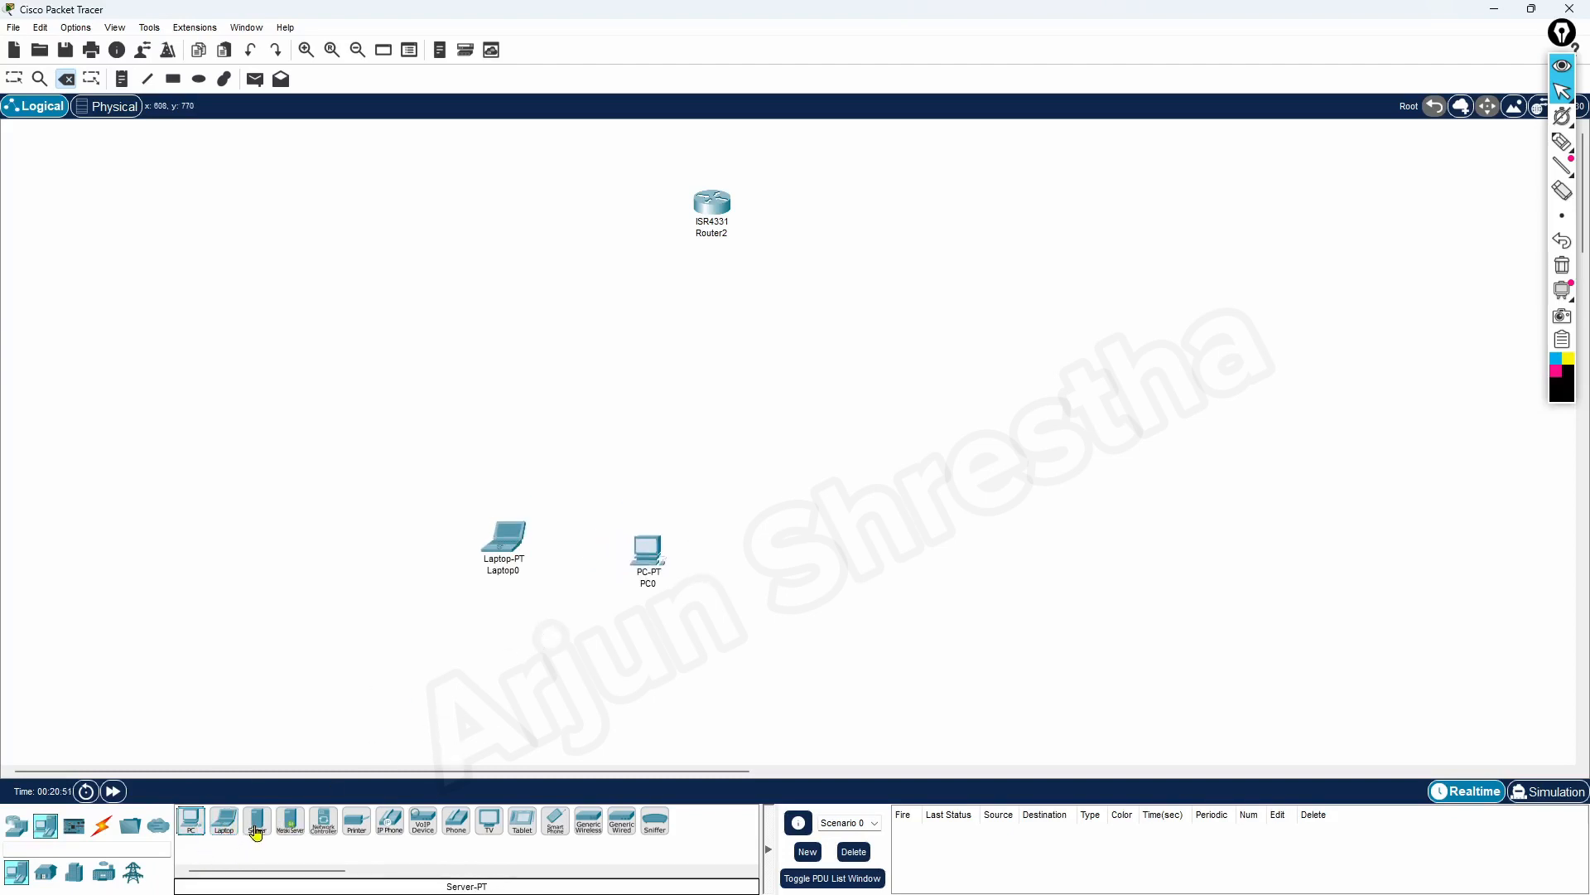
left_click_drag(256, 831, 874, 306)
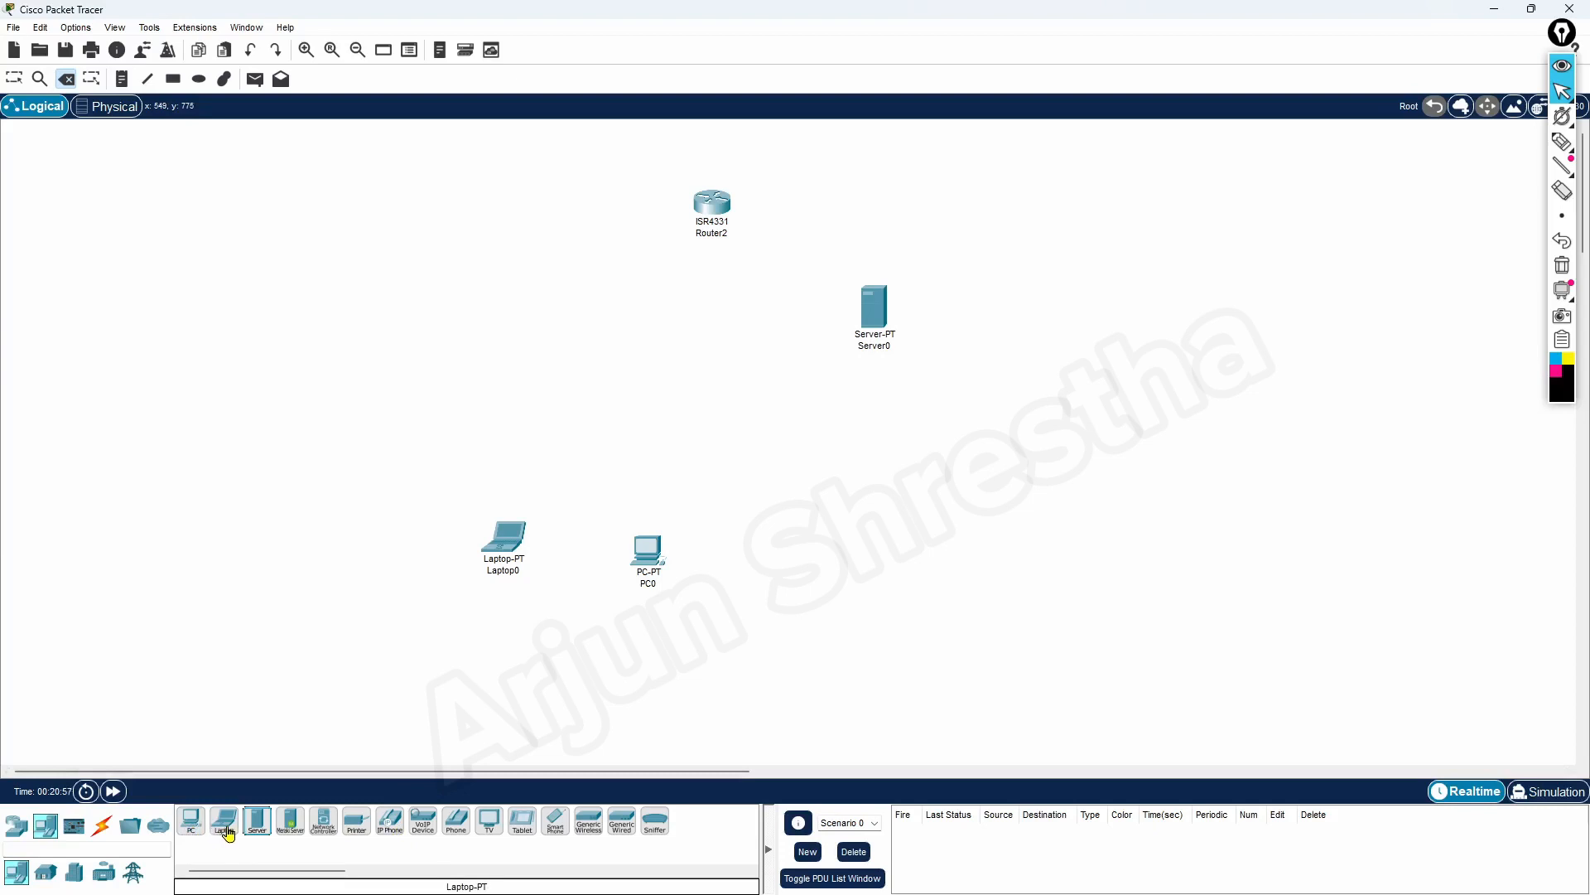
left_click_drag(223, 825, 805, 558)
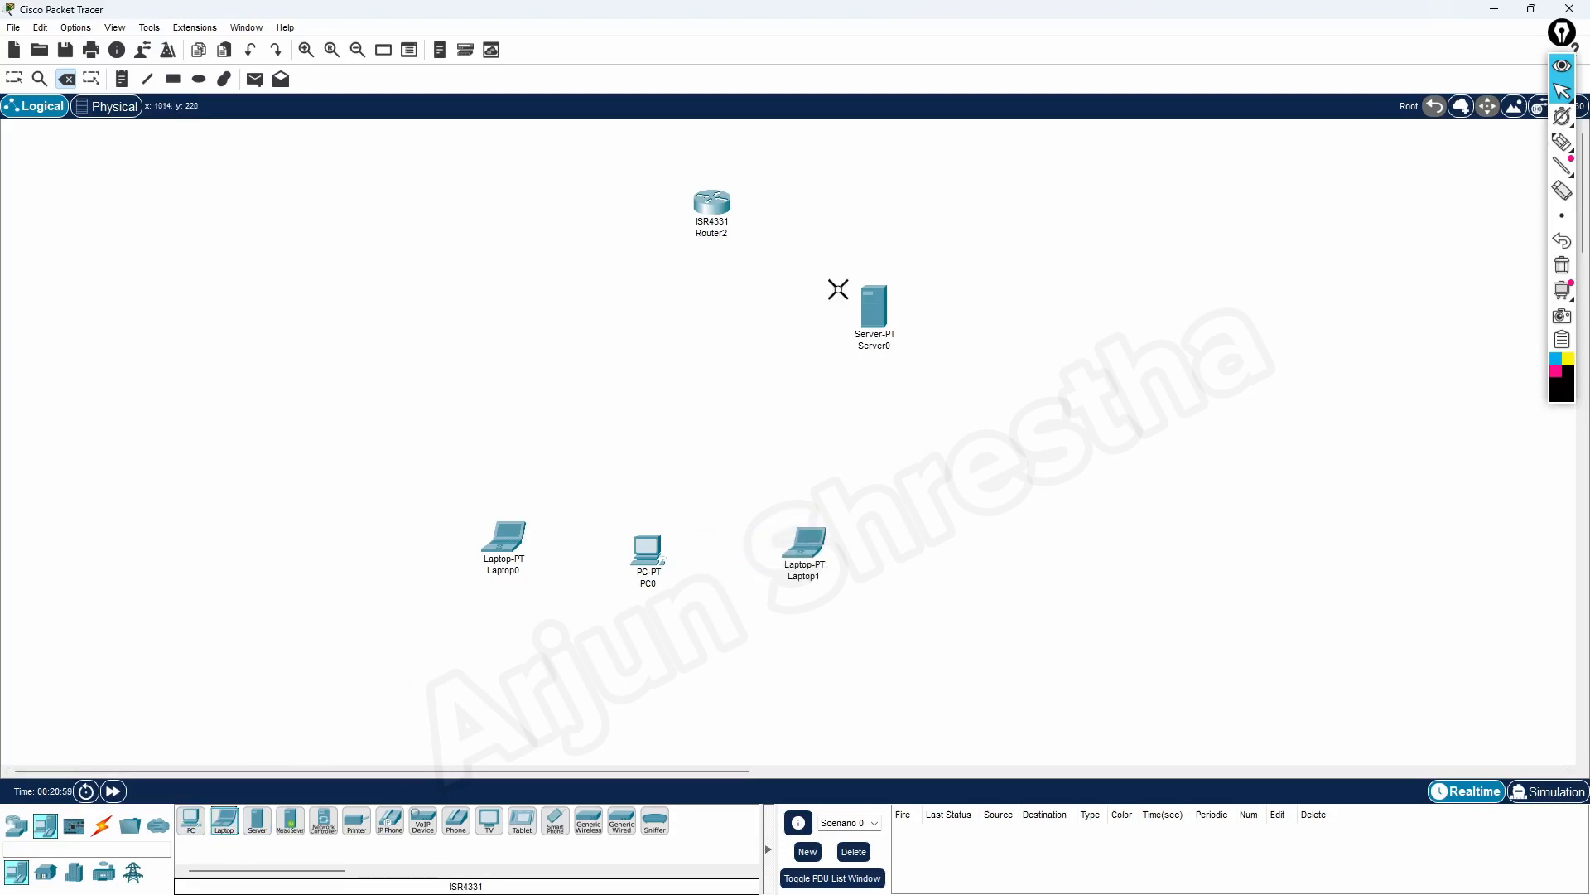
Move the router directly above the PC and place a 2960 switch midway between them
left_click(14, 79)
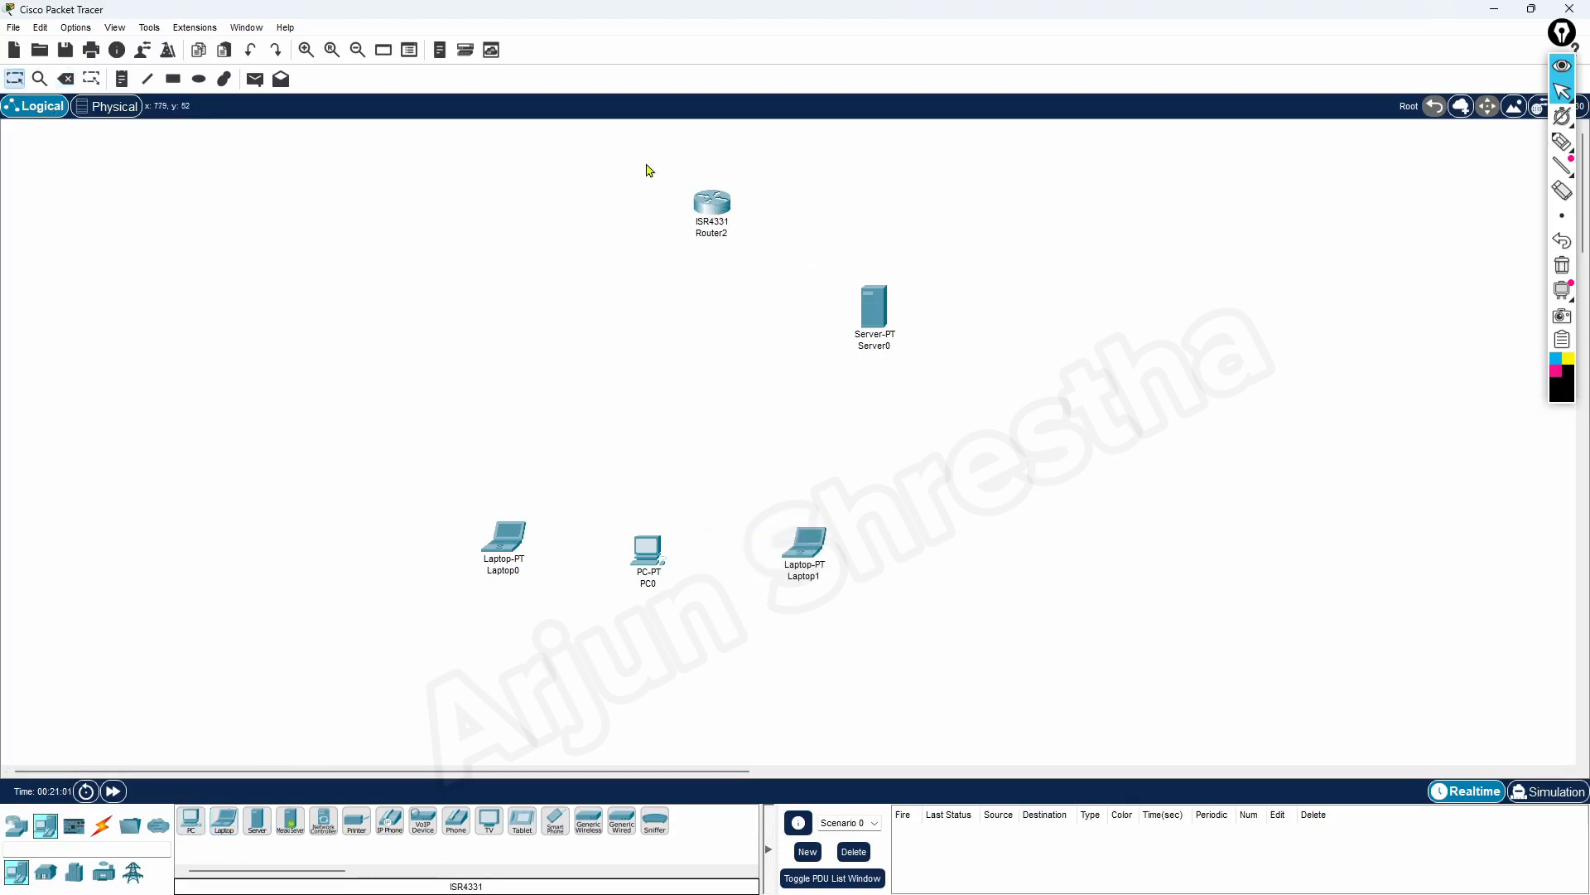
left_click_drag(725, 222, 663, 202)
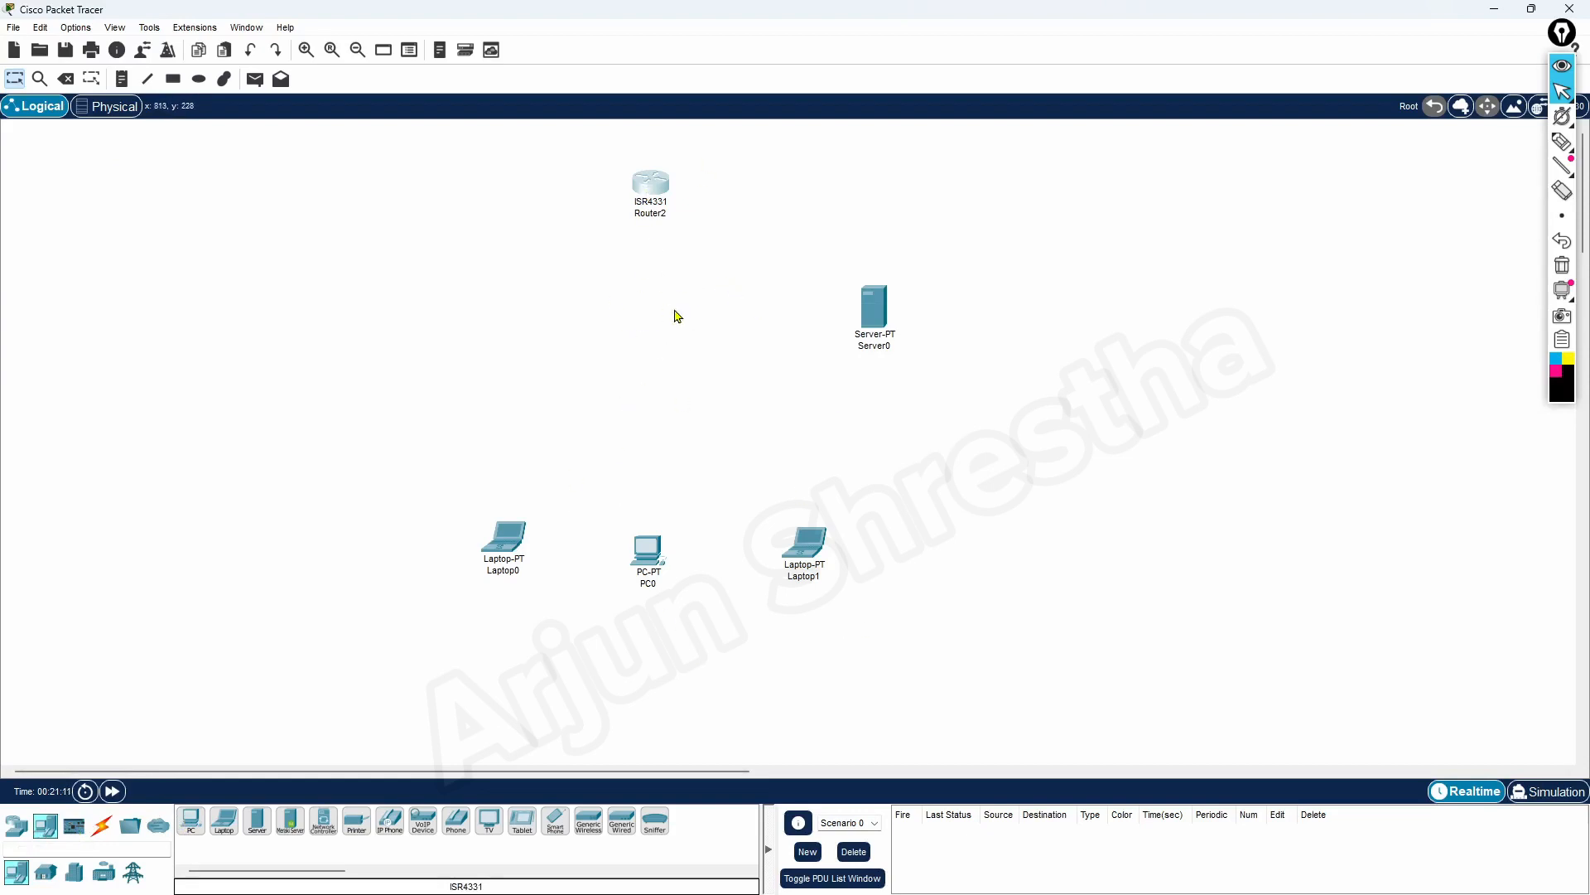
left_click(16, 824)
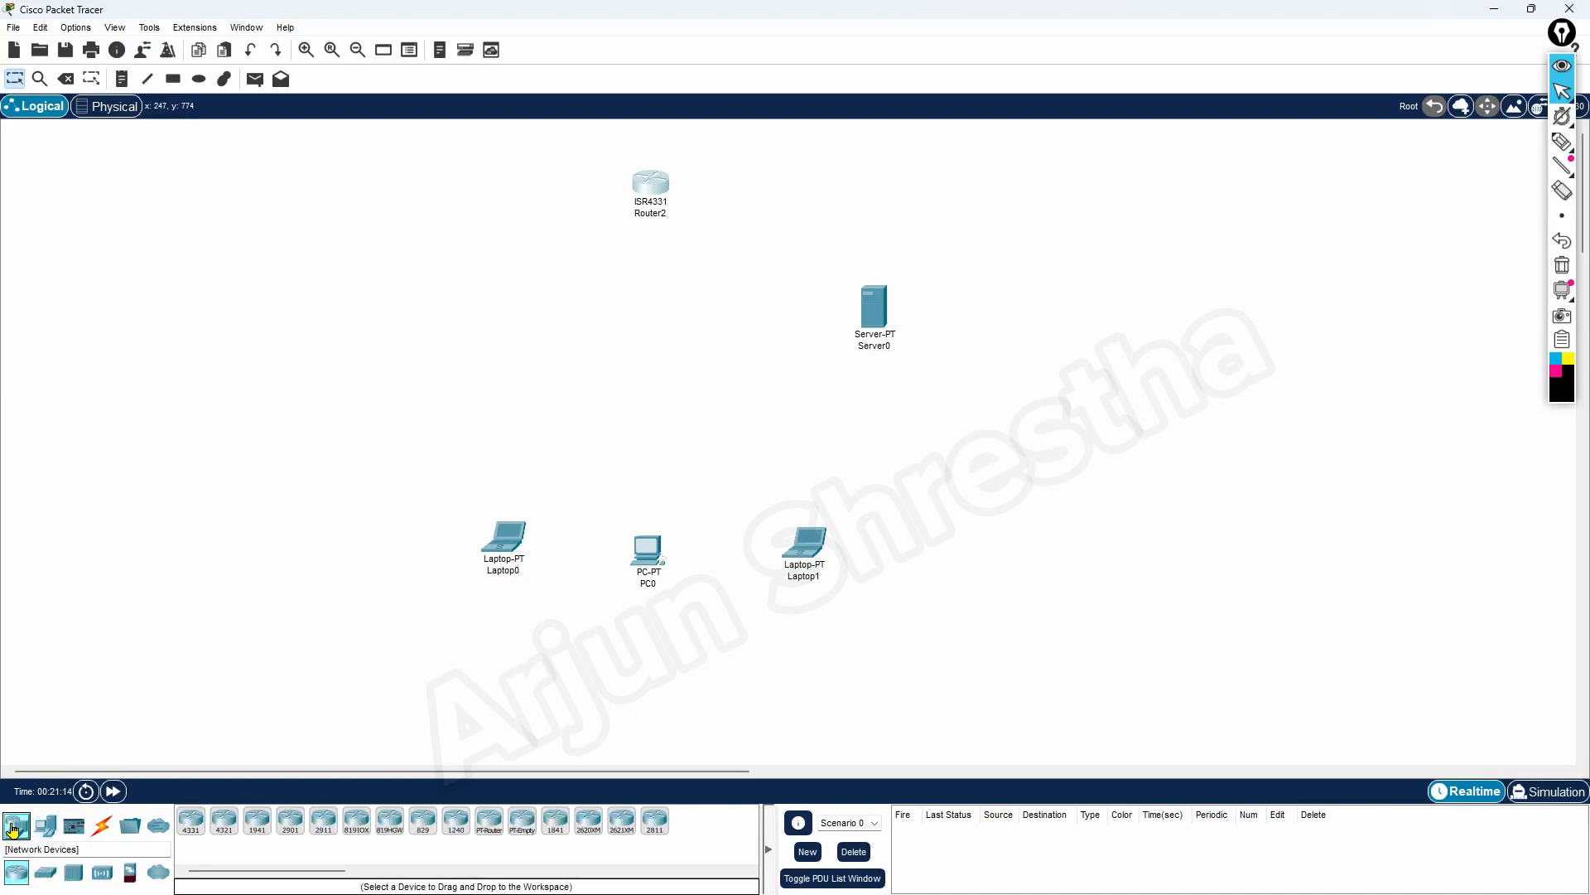
left_click(45, 874)
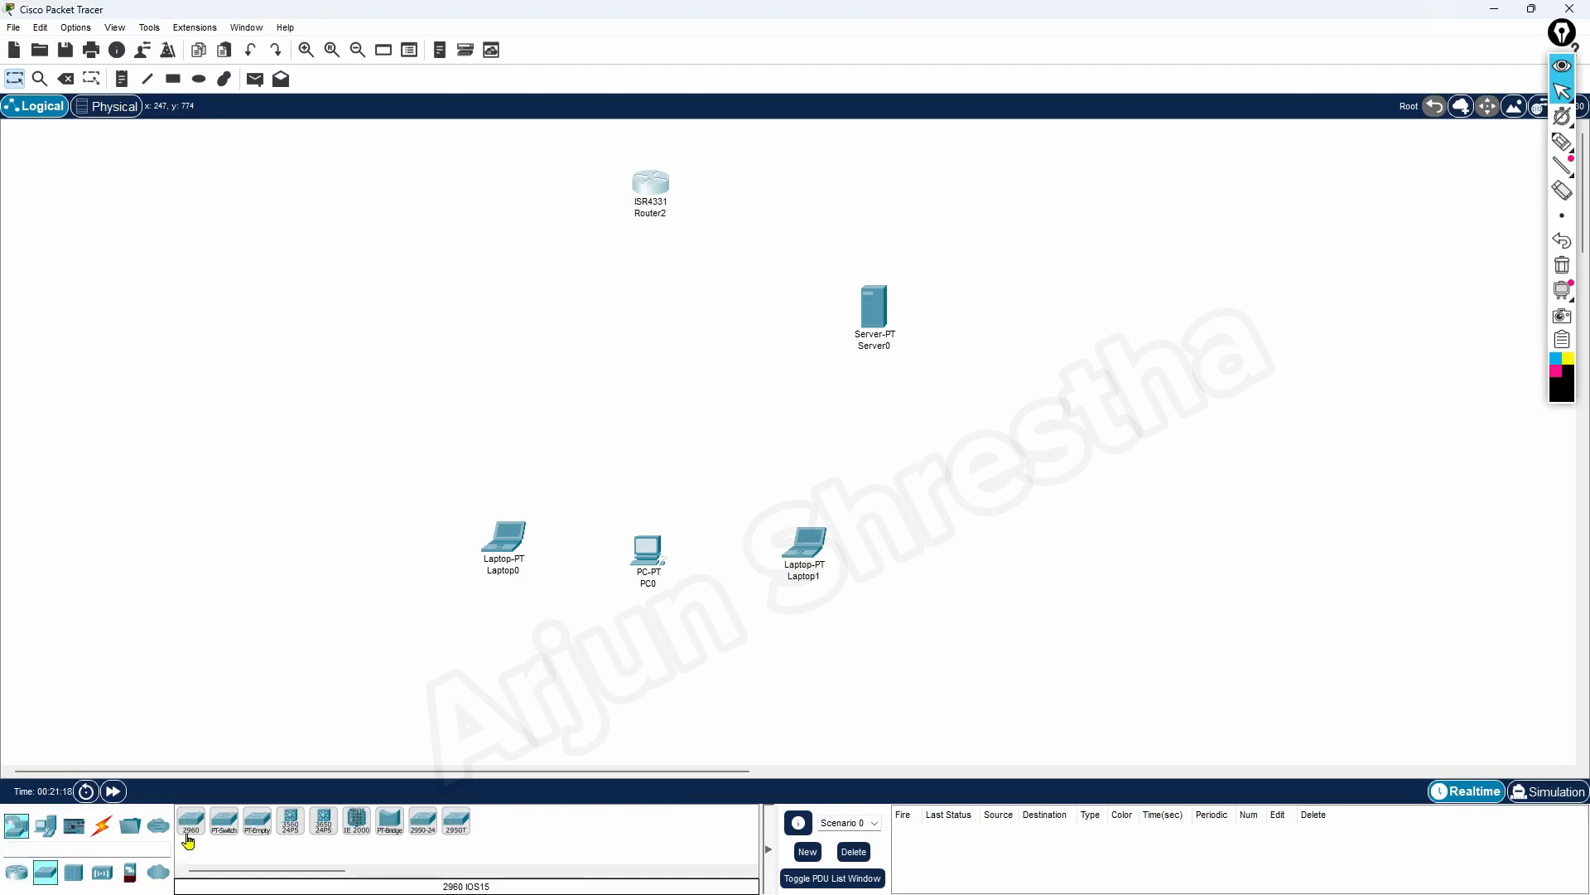
left_click_drag(660, 450, 661, 359)
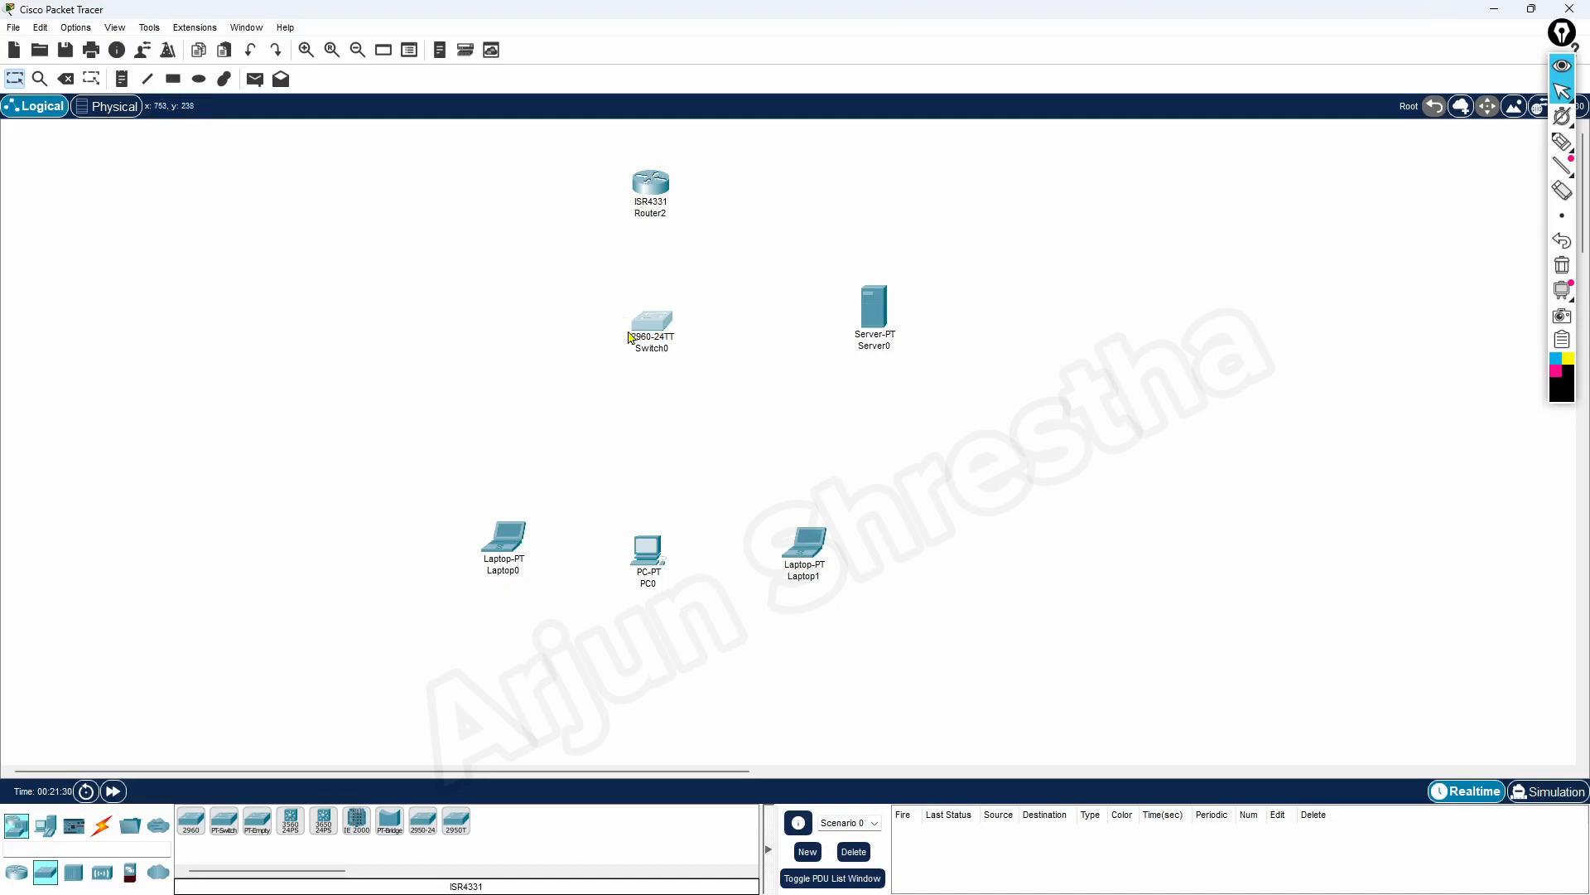
Connect the router to the 2960 switch with the automatically chosen connection type, and nudge the router slightly upward
left_click(102, 833)
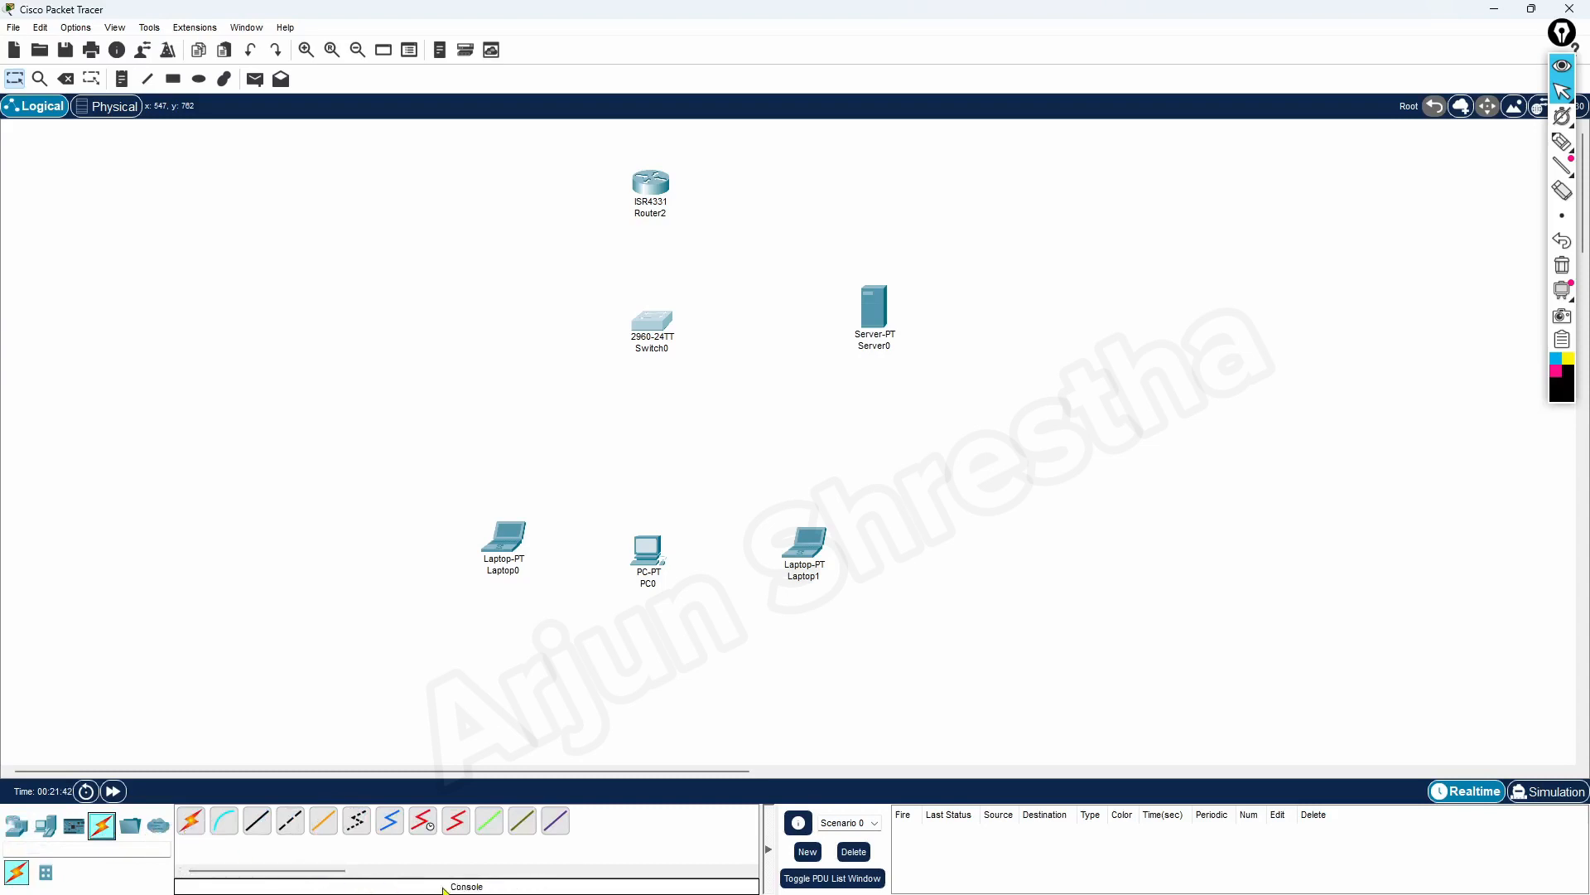
left_click(191, 827)
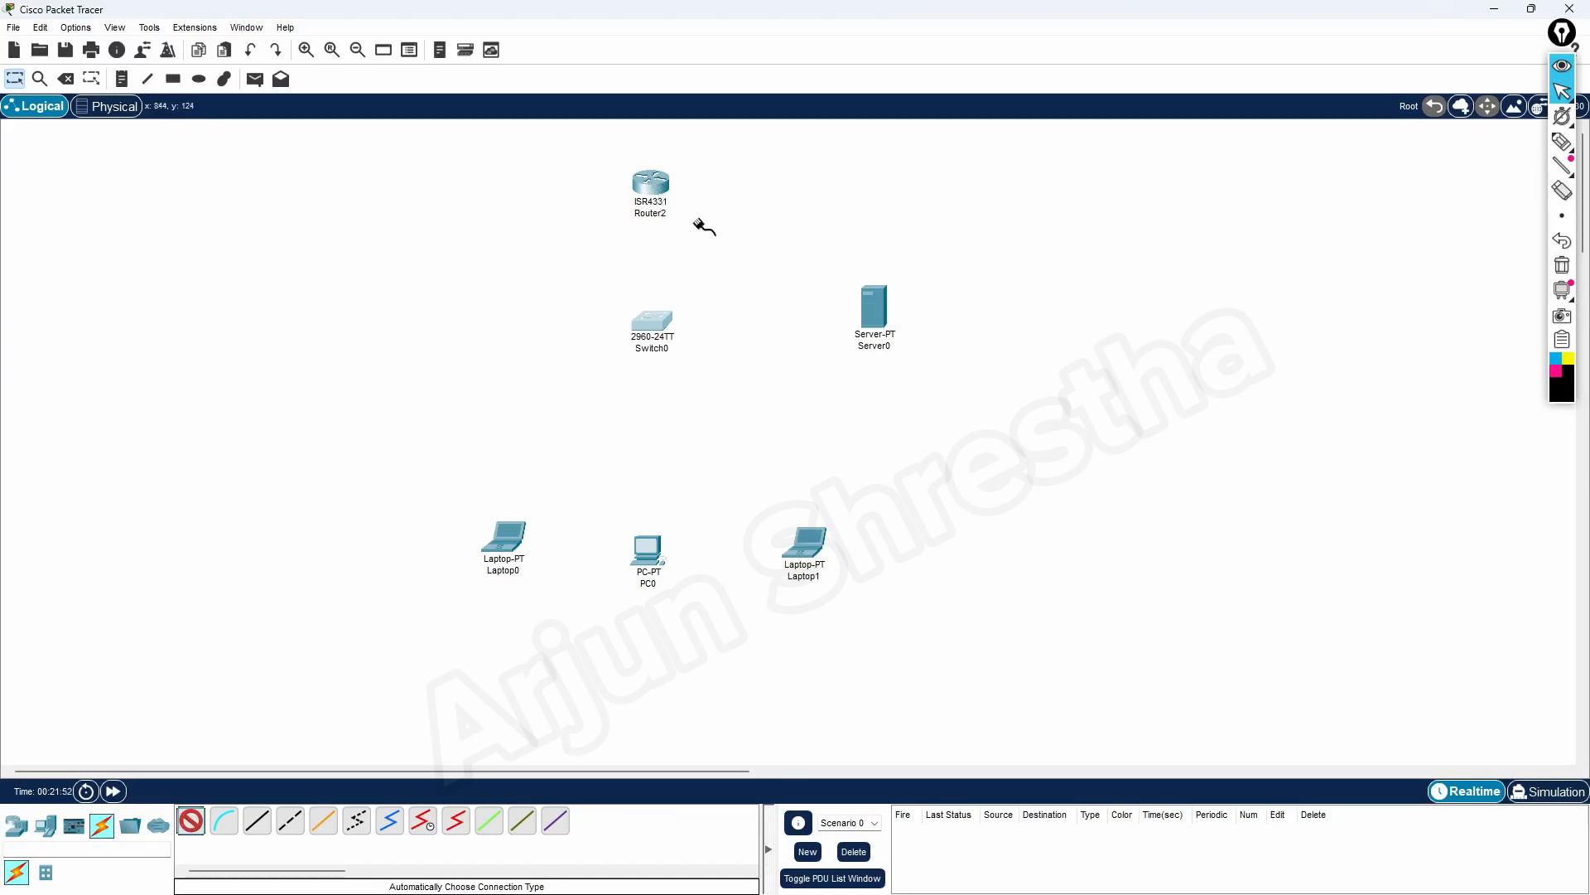
left_click(649, 185)
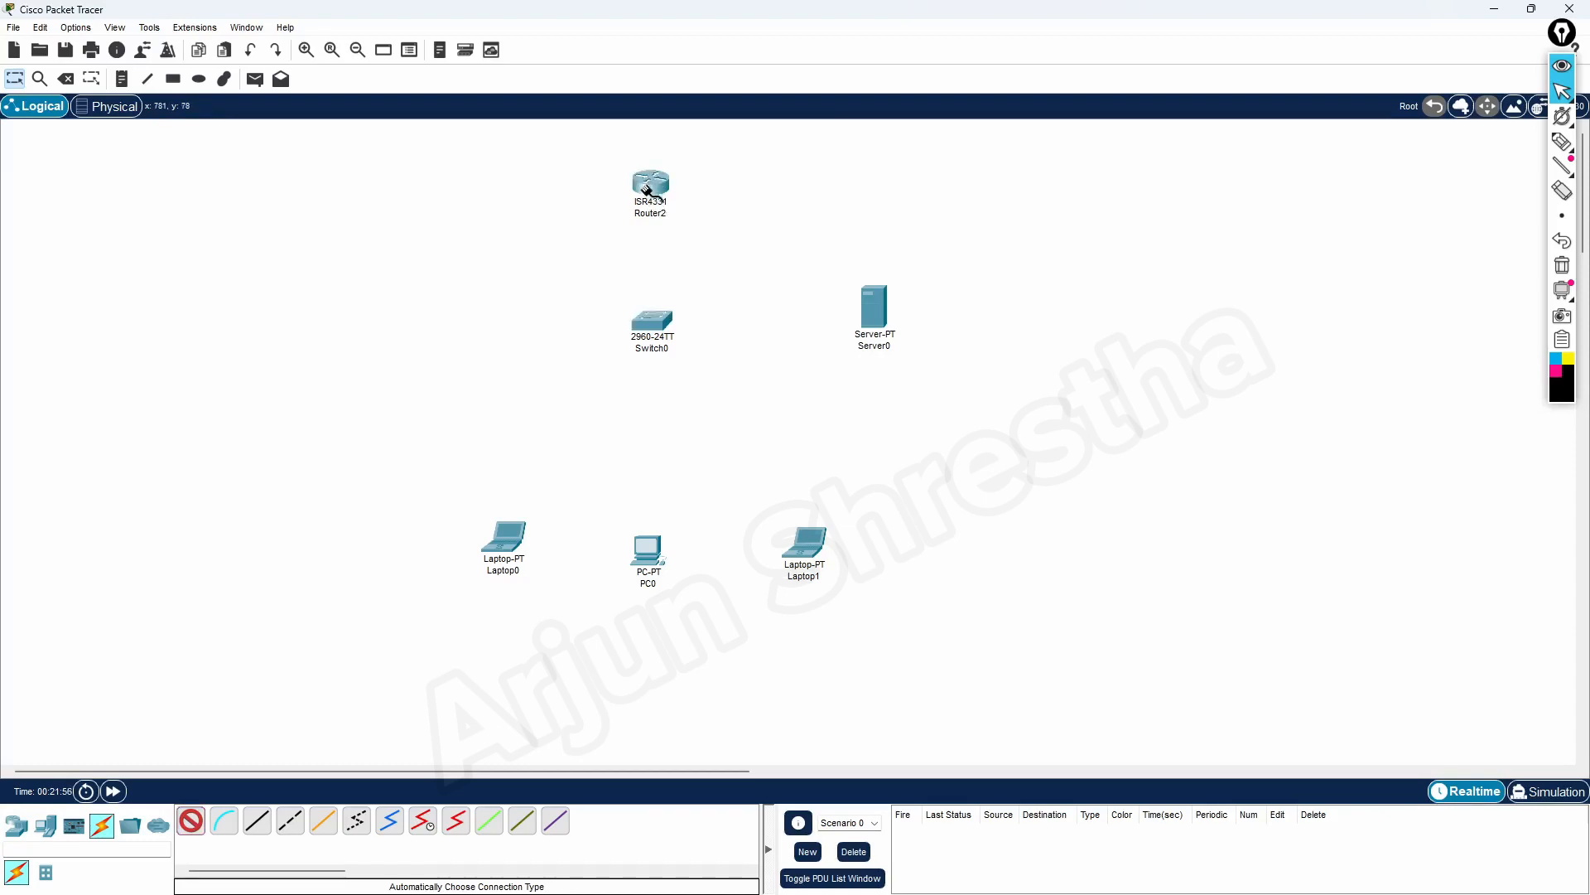
left_click(654, 316)
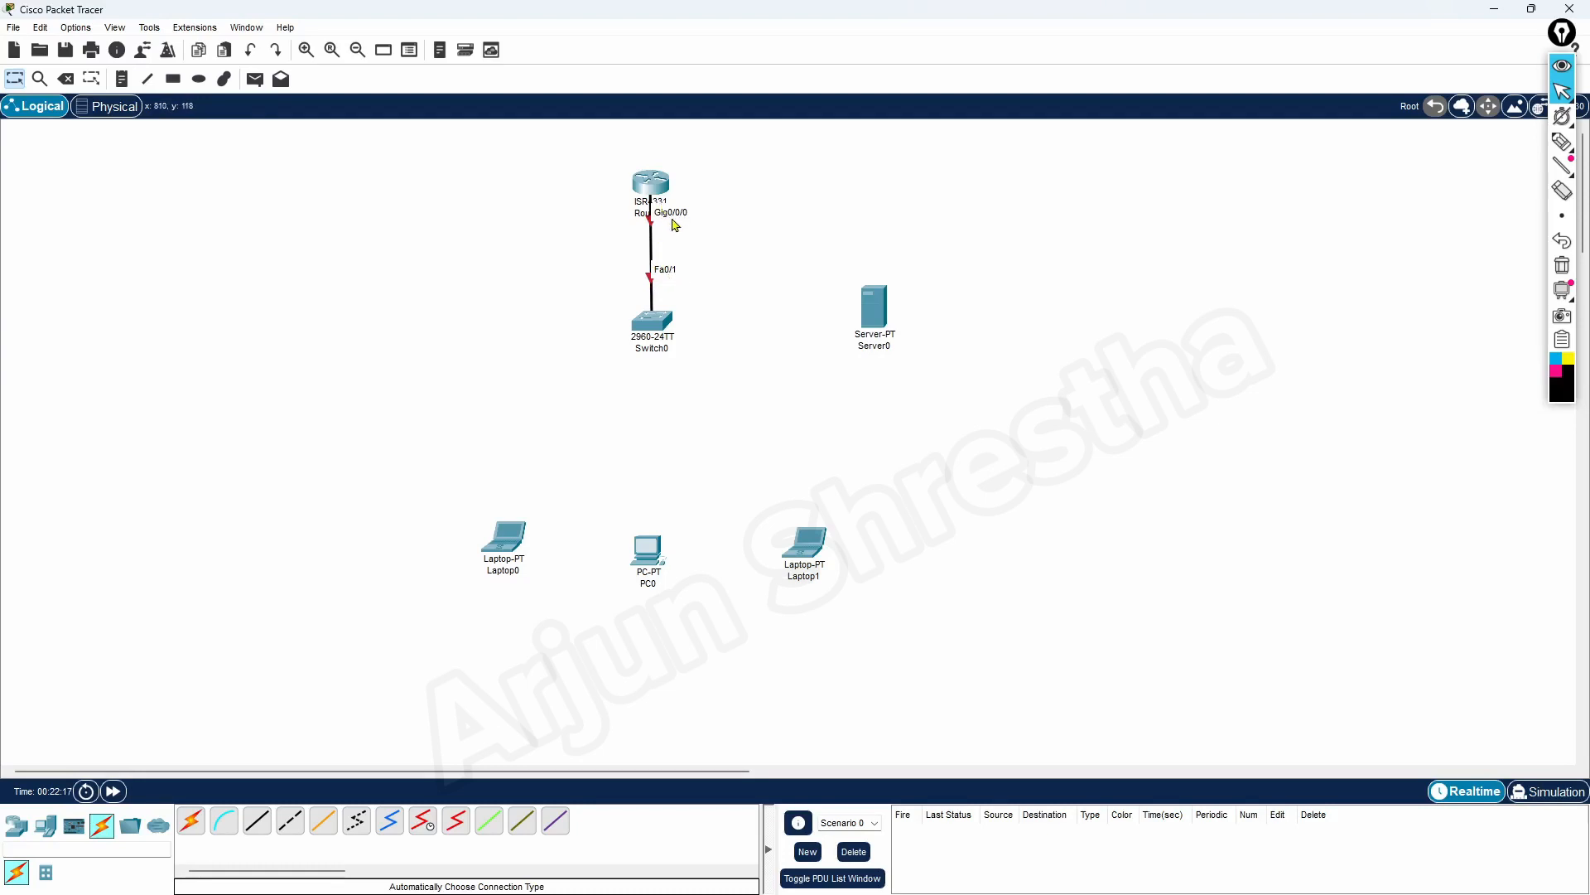
mouse_move(661, 190)
left_mouse_down()
mouse_move(654, 157)
mouse_move(657, 189)
mouse_move(658, 172)
left_mouse_up()
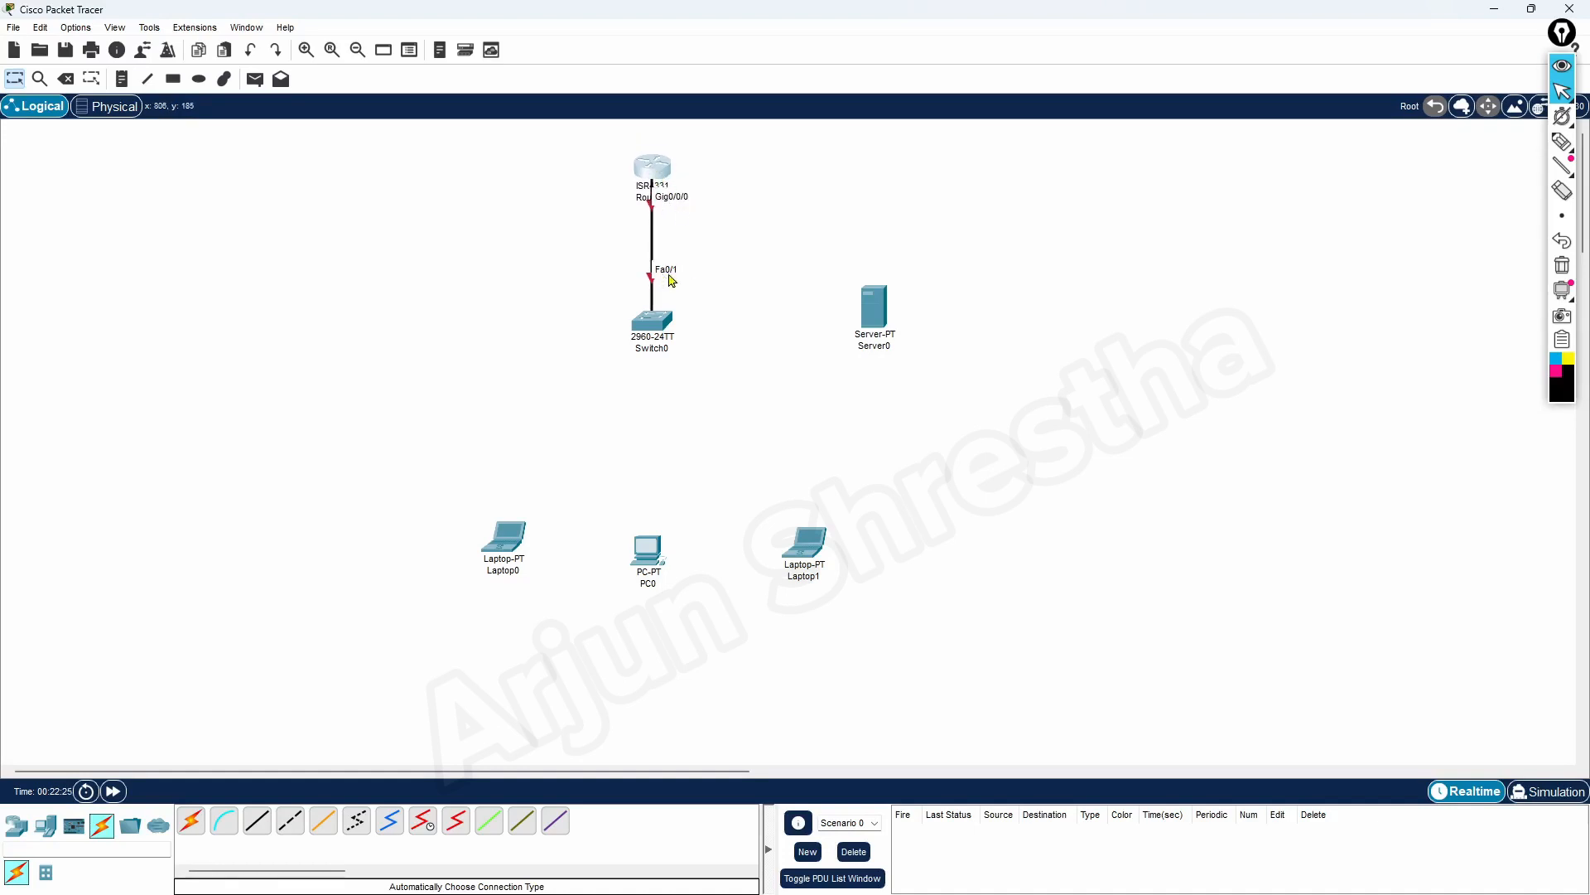
Disable Always Show Port Labels in Logical Workspace in the preferences and enable it again
left_click(76, 28)
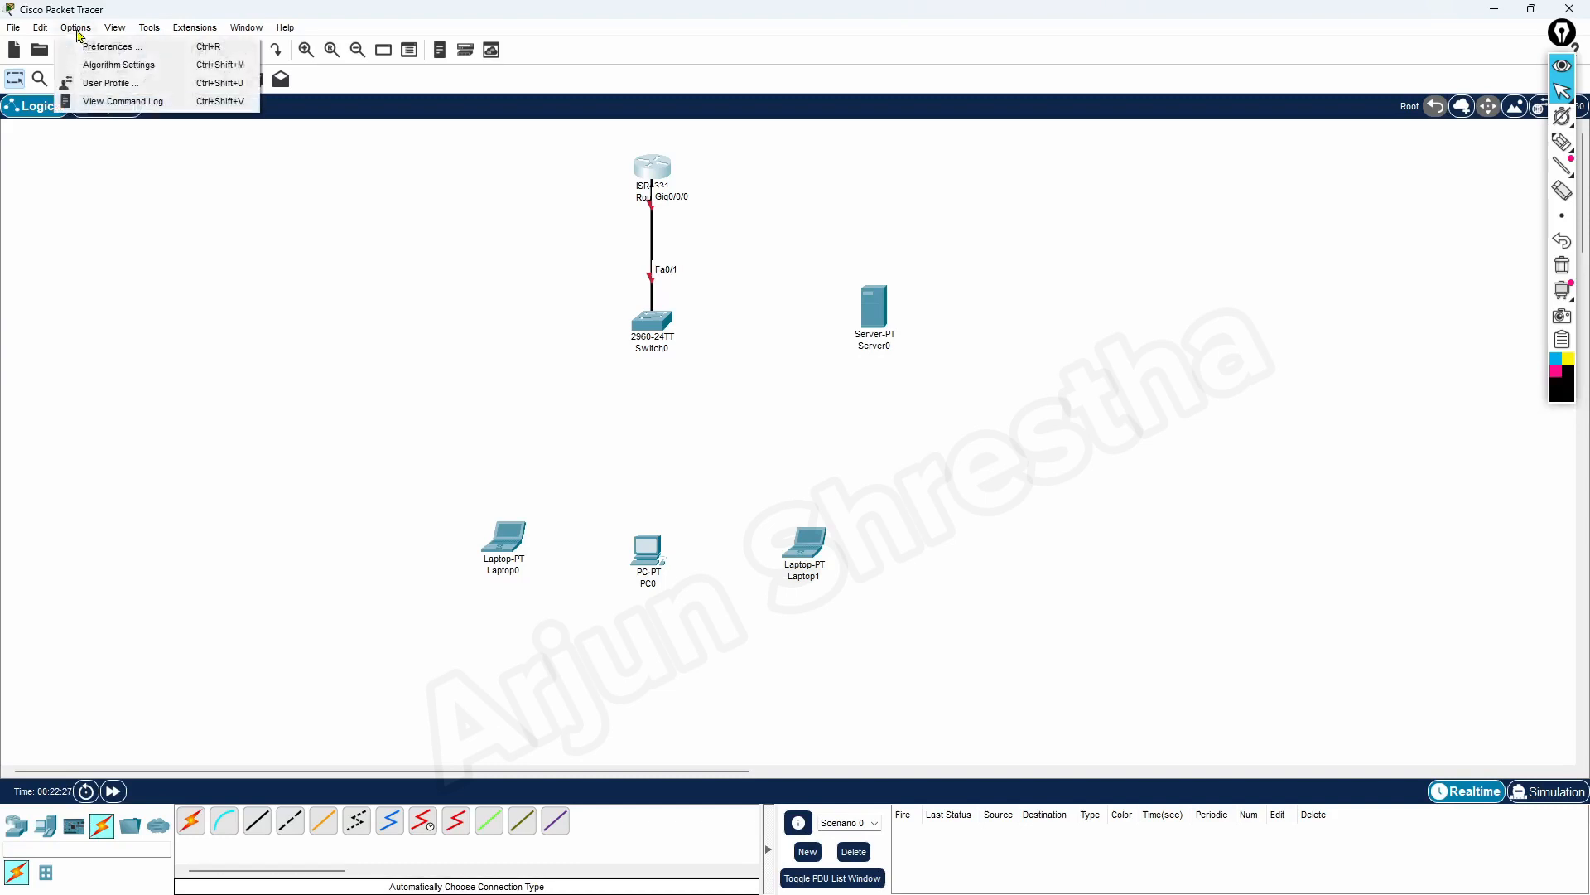
left_click(95, 48)
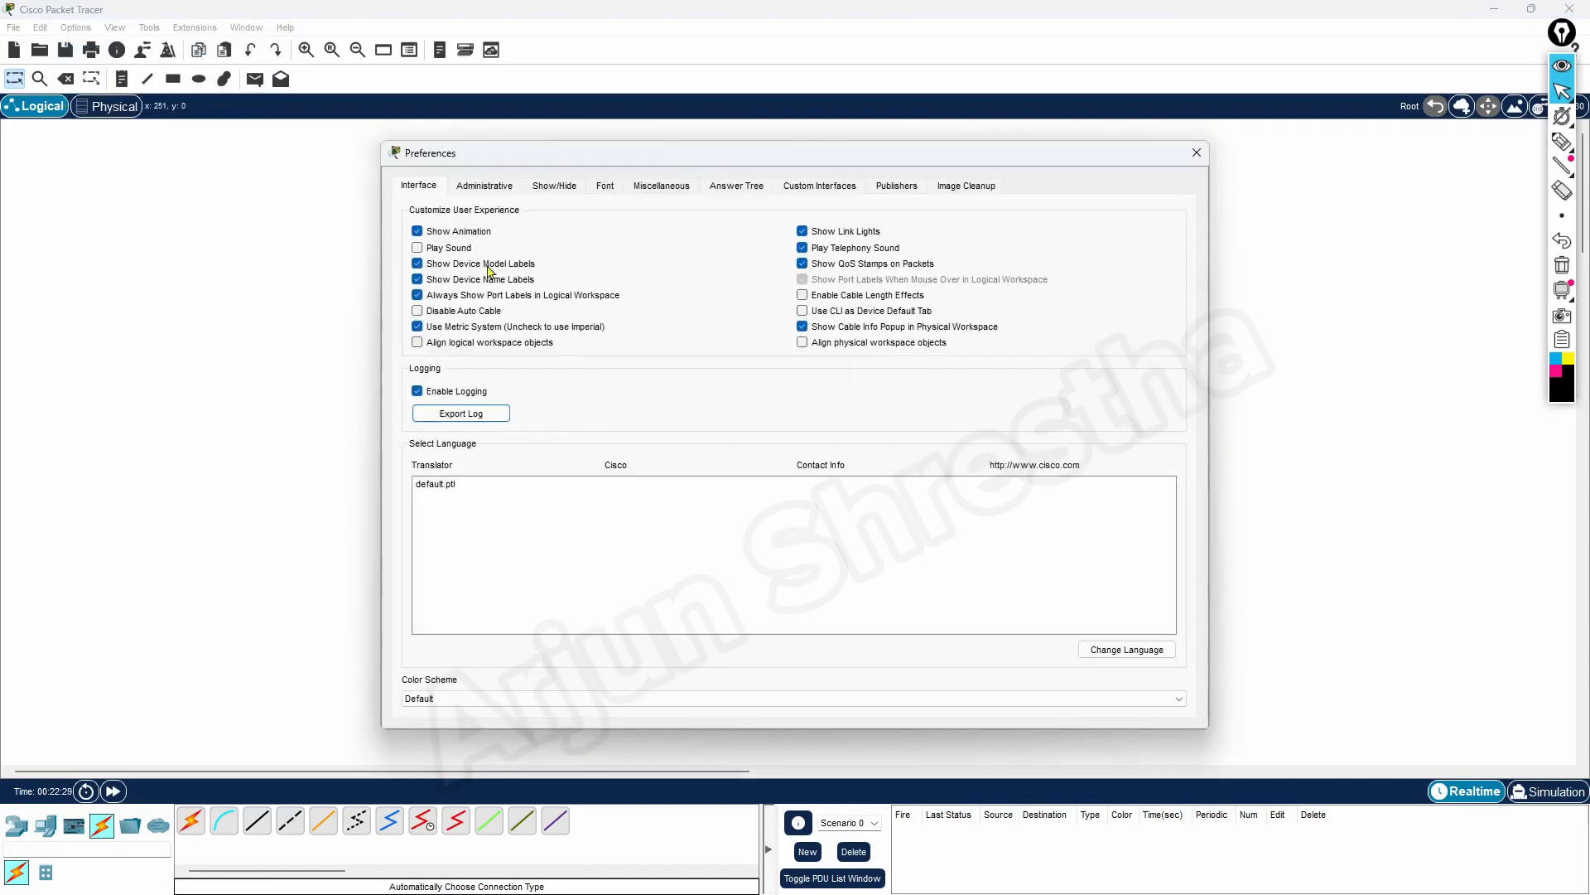
left_click_drag(595, 153, 979, 138)
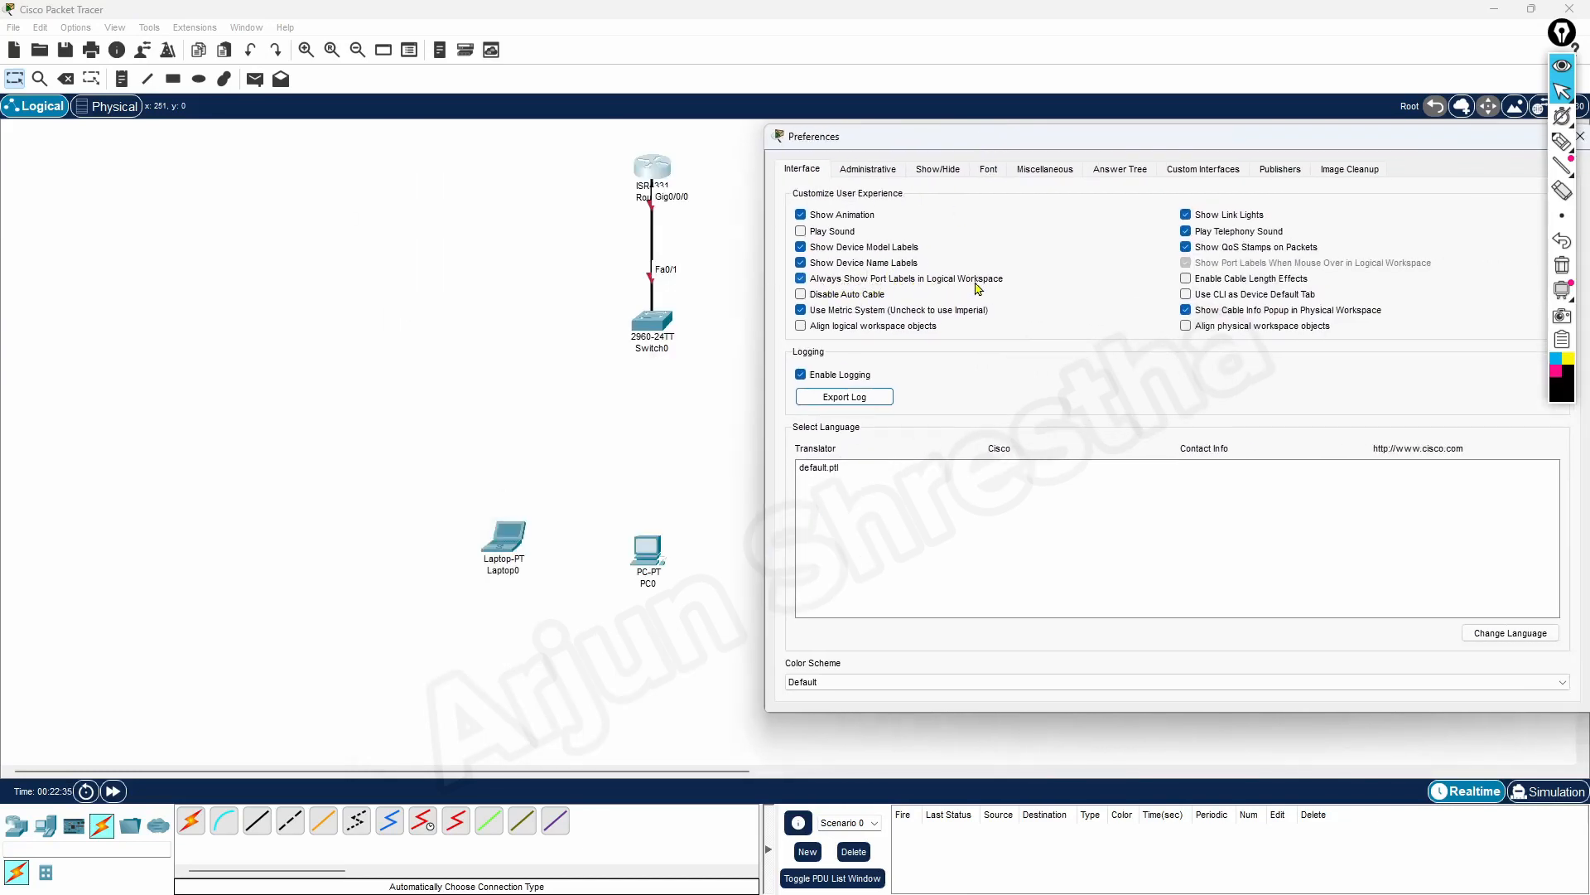
left_click(801, 279)
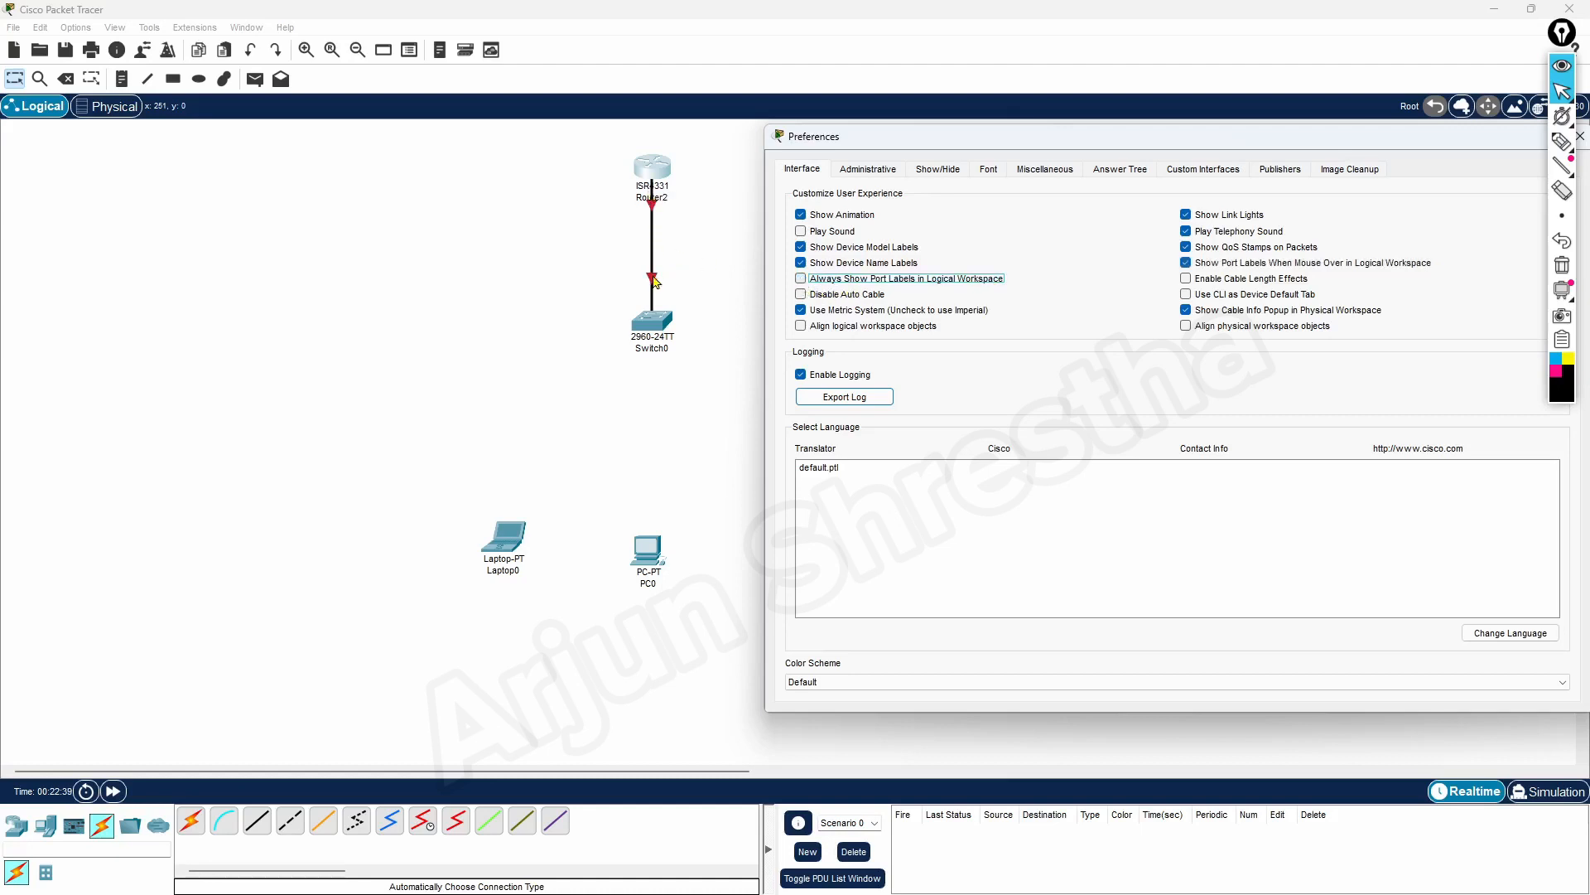
left_click(800, 279)
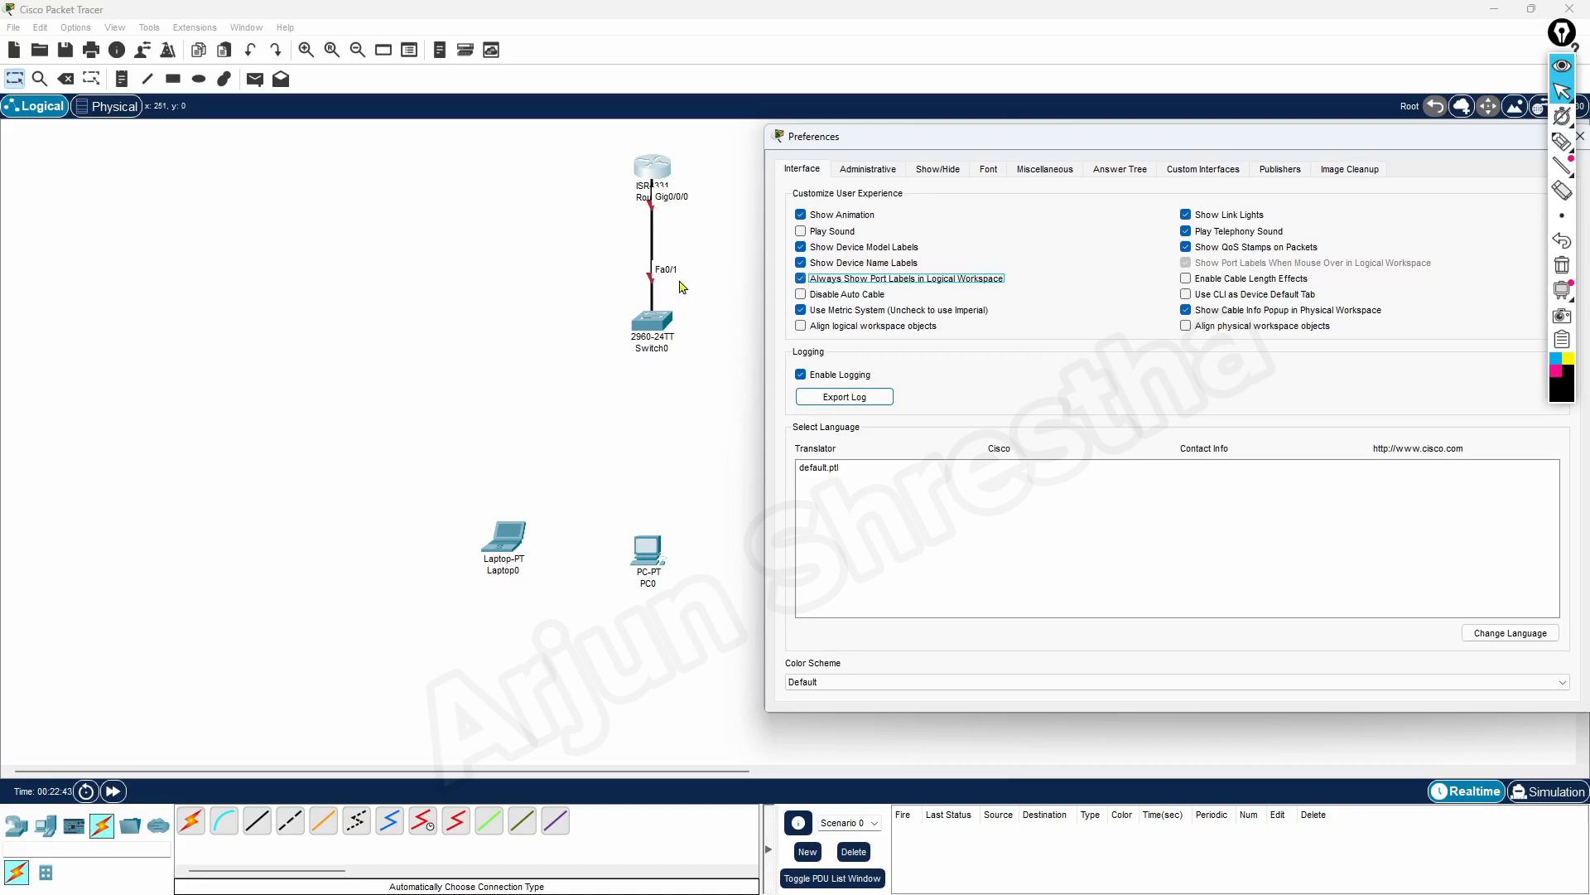
Enable the Play Sound preference, disable it again and close the preferences
left_click_drag(1132, 145, 1026, 181)
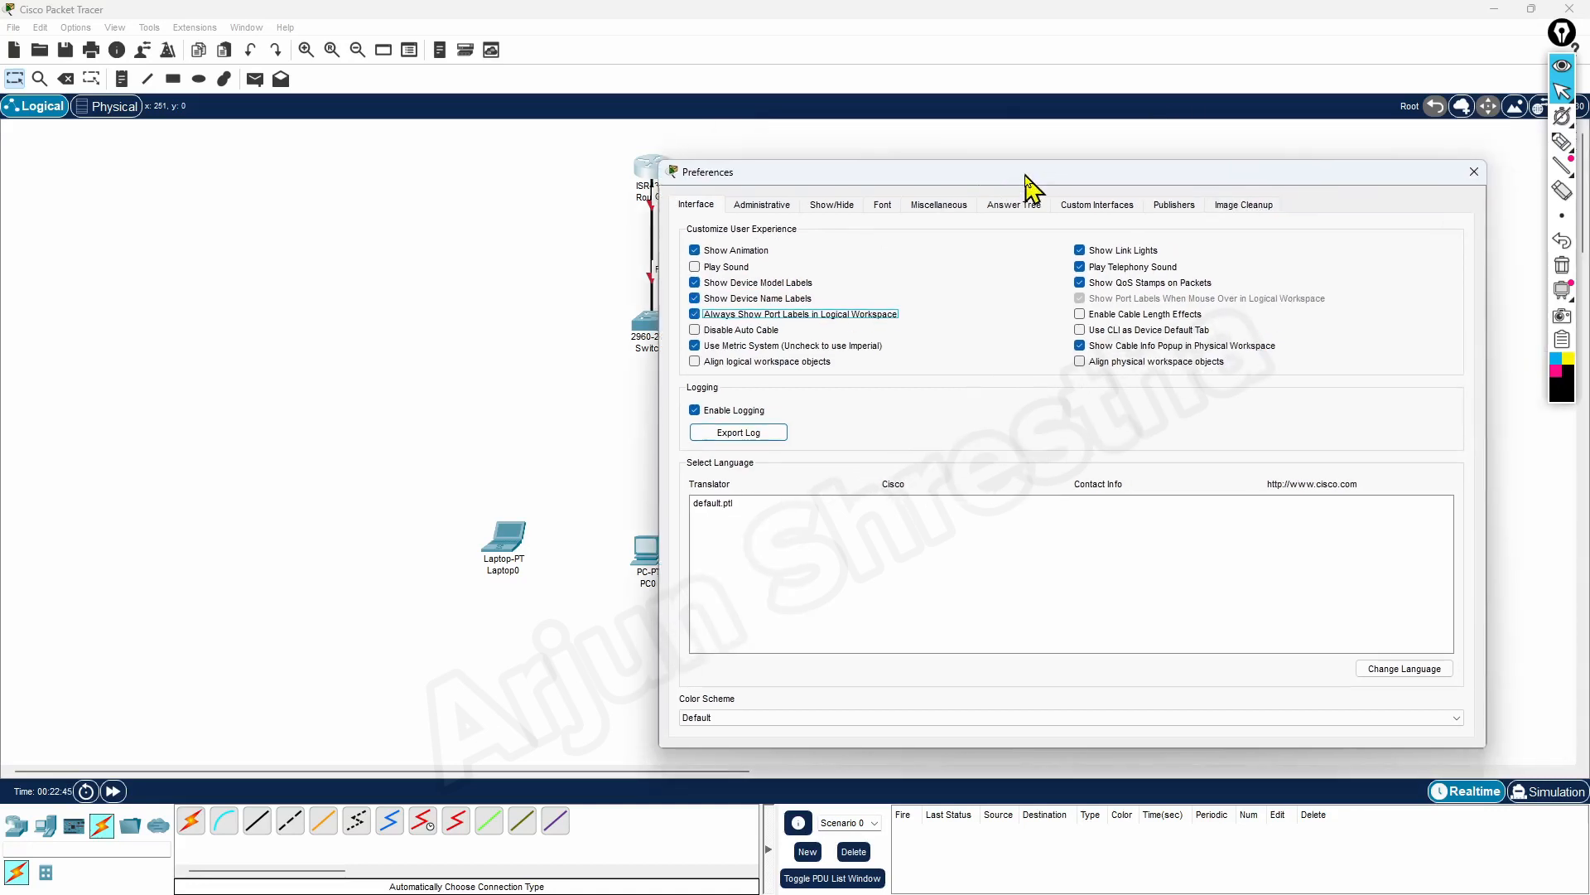
left_click(695, 267)
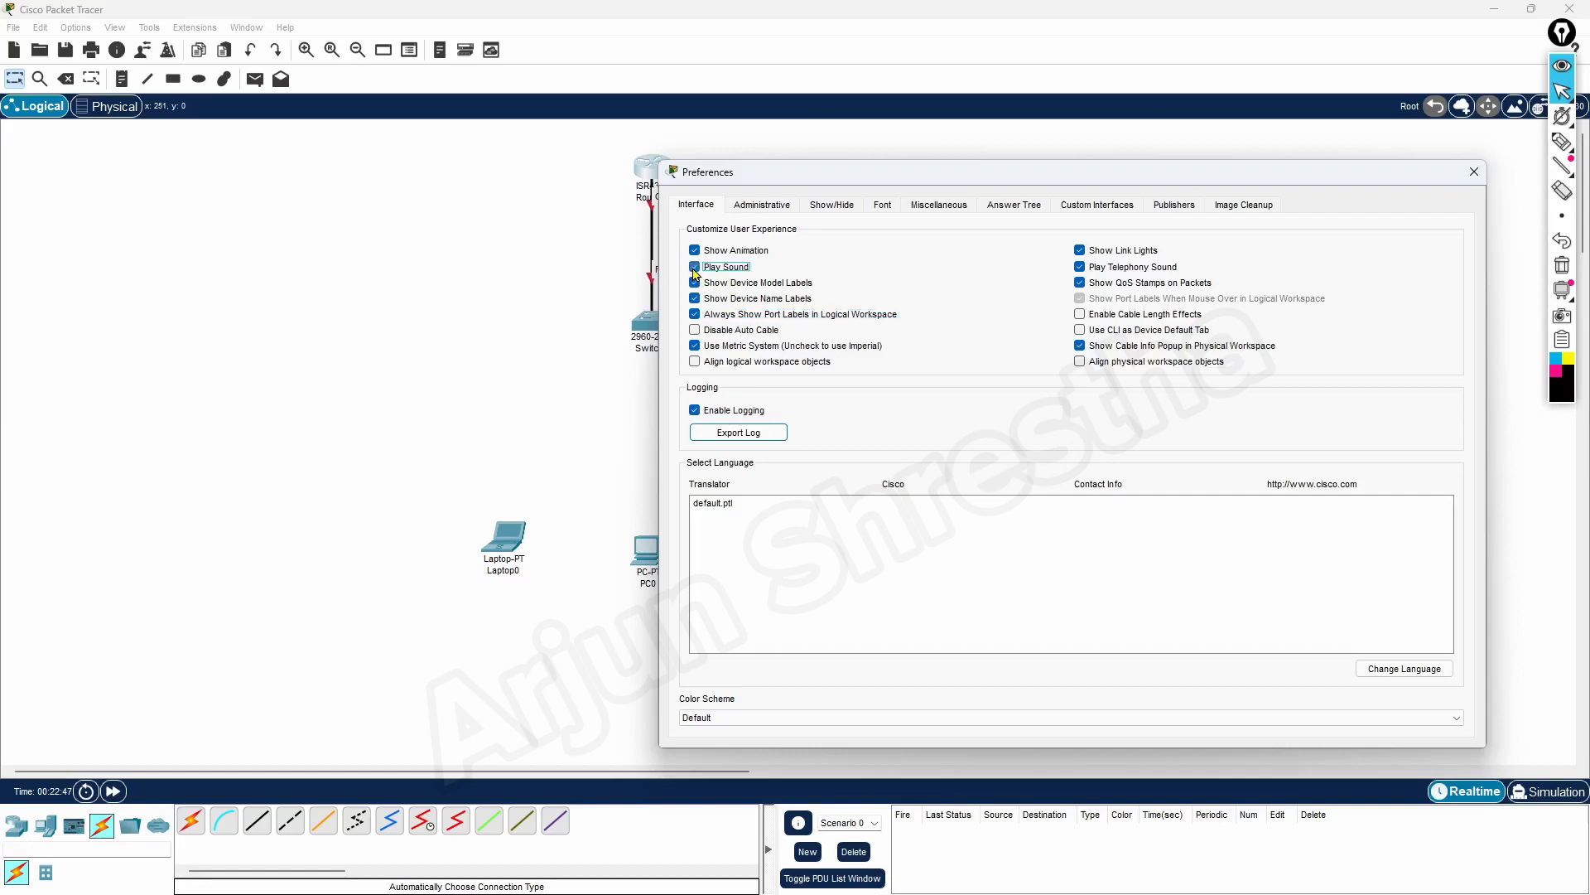
left_click_drag(788, 176, 928, 127)
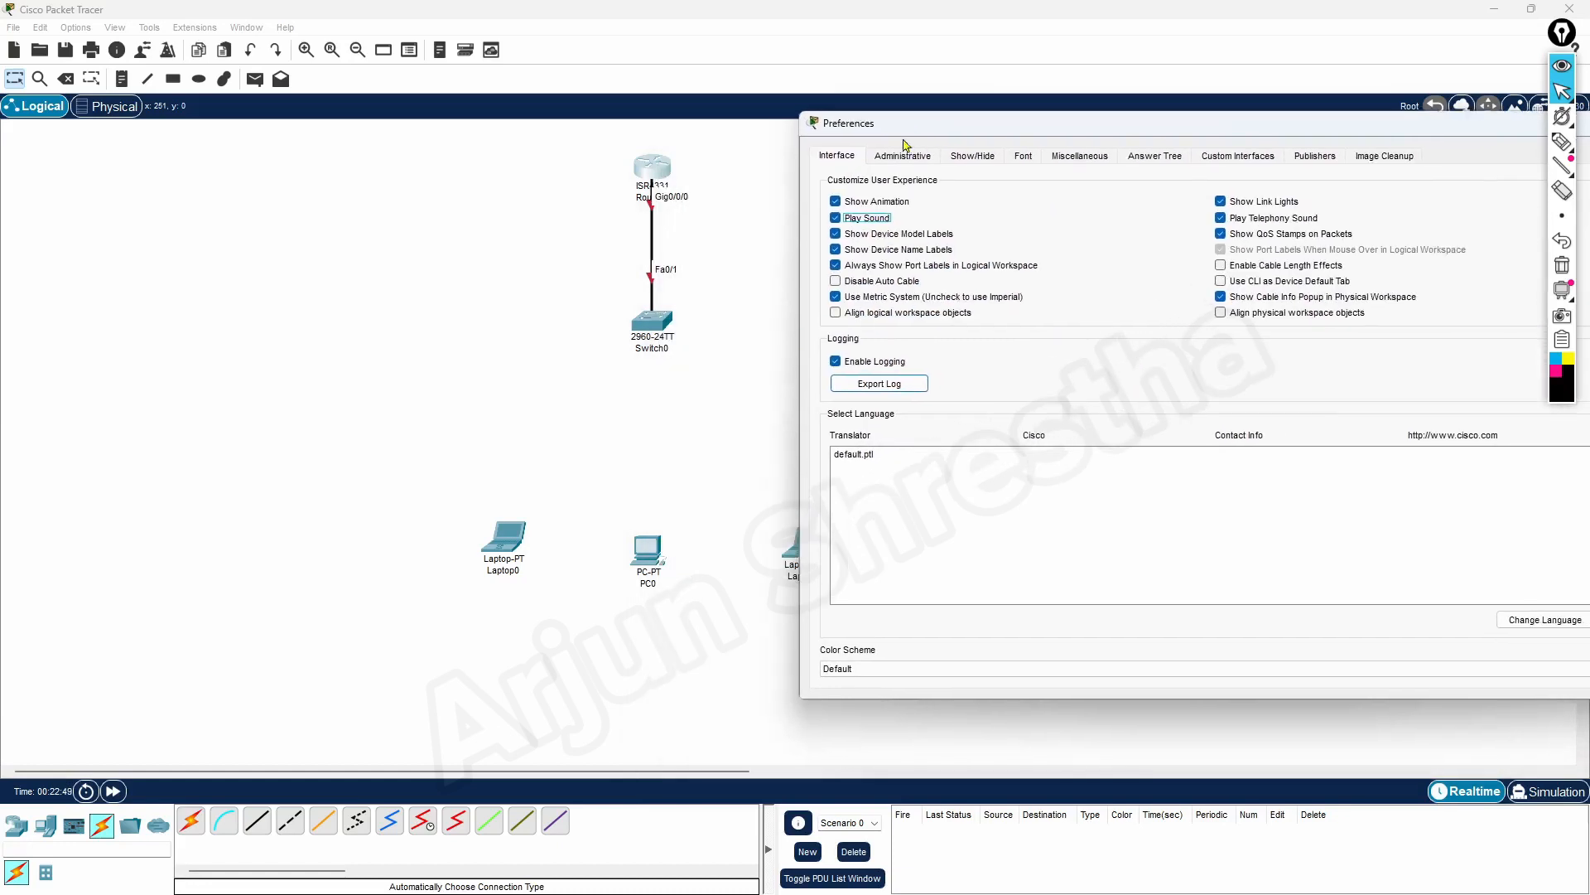
left_click(838, 220)
left_click_drag(1392, 126, 1219, 155)
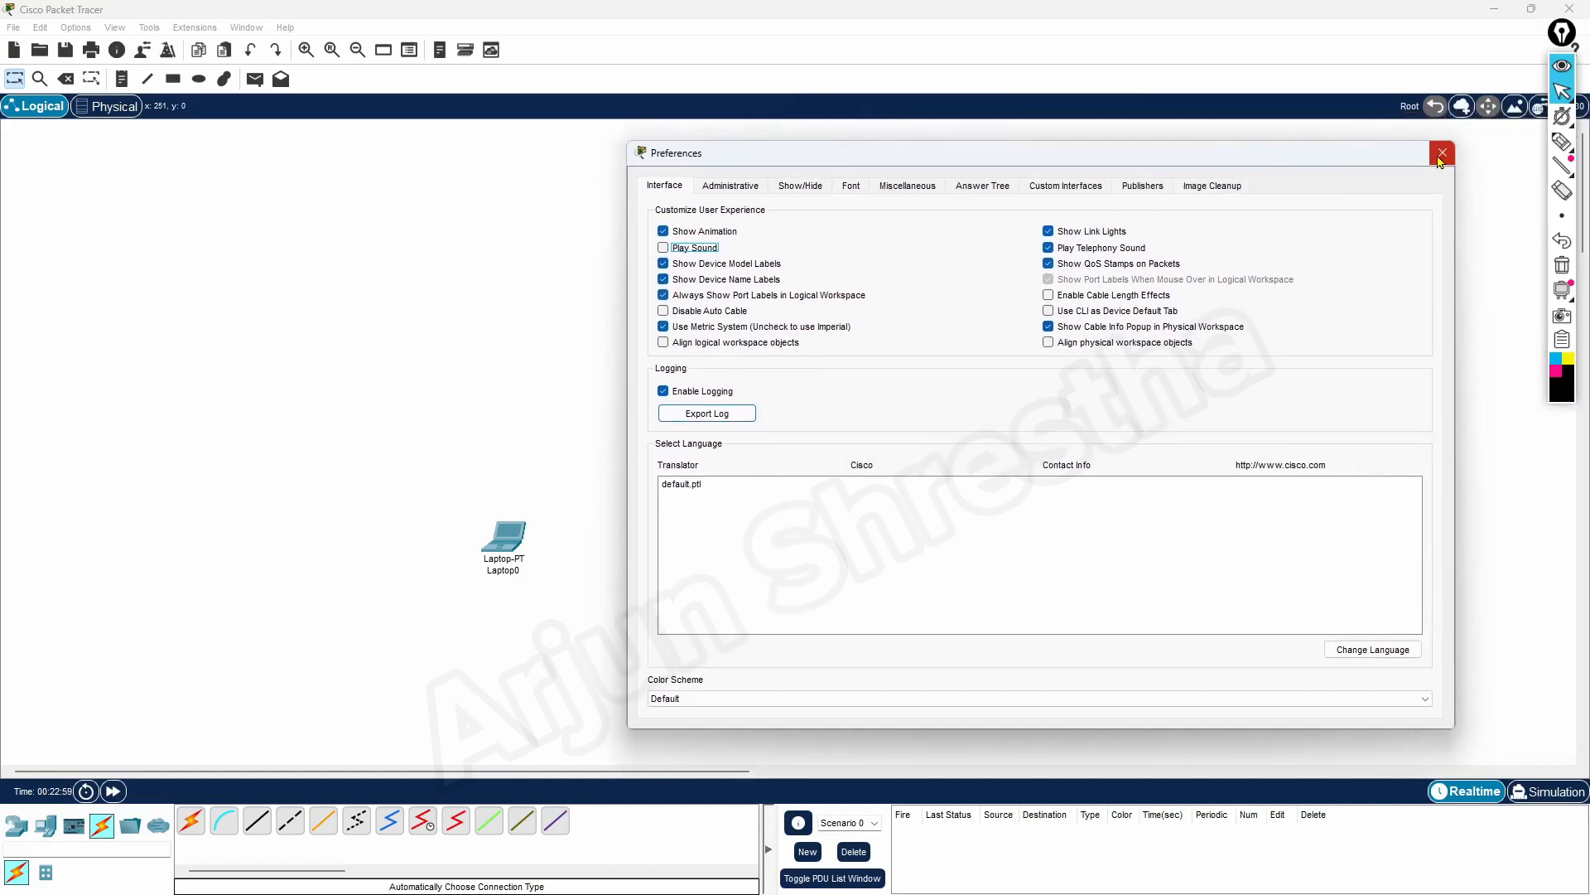
left_click(1442, 153)
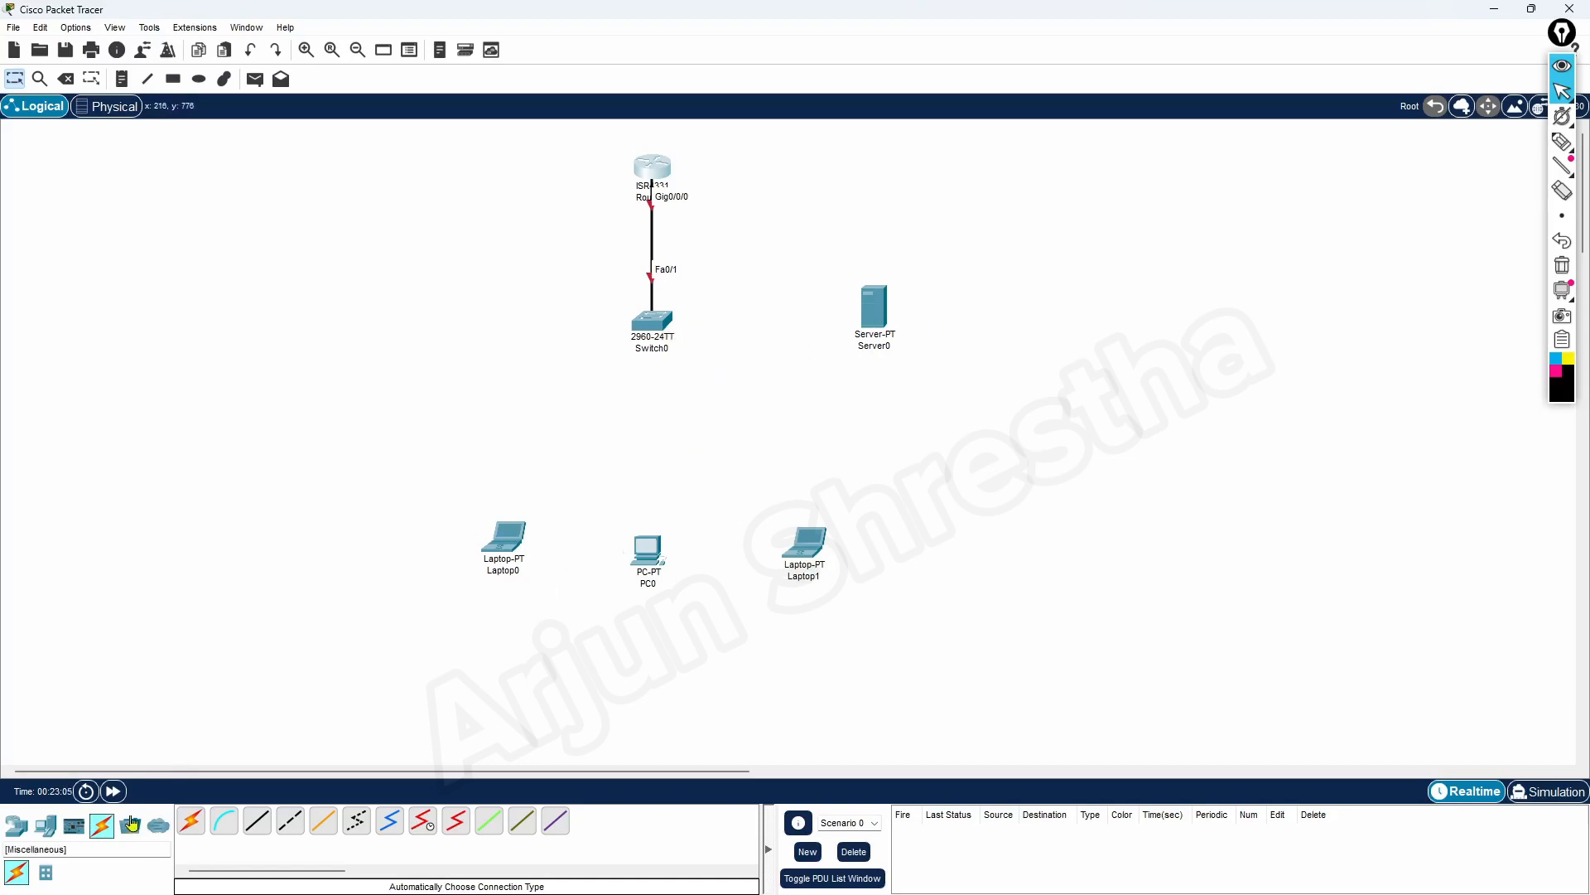
Connect the 2960 switch to Server0 and to Laptop0 using the automatically chosen connection type
left_click(190, 820)
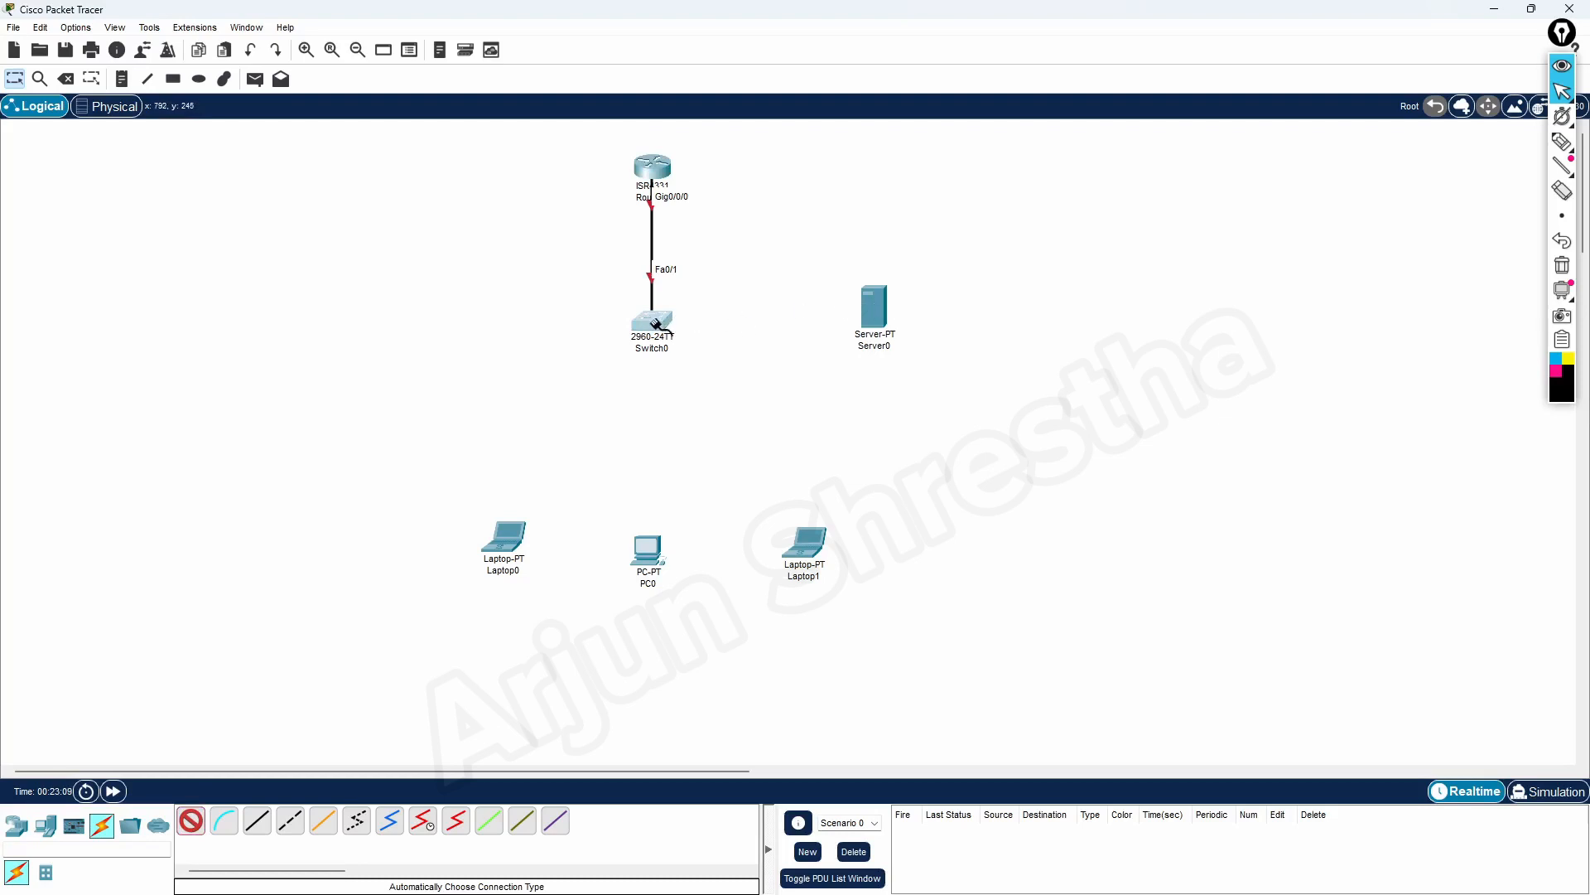
left_click(656, 323)
left_click(868, 316)
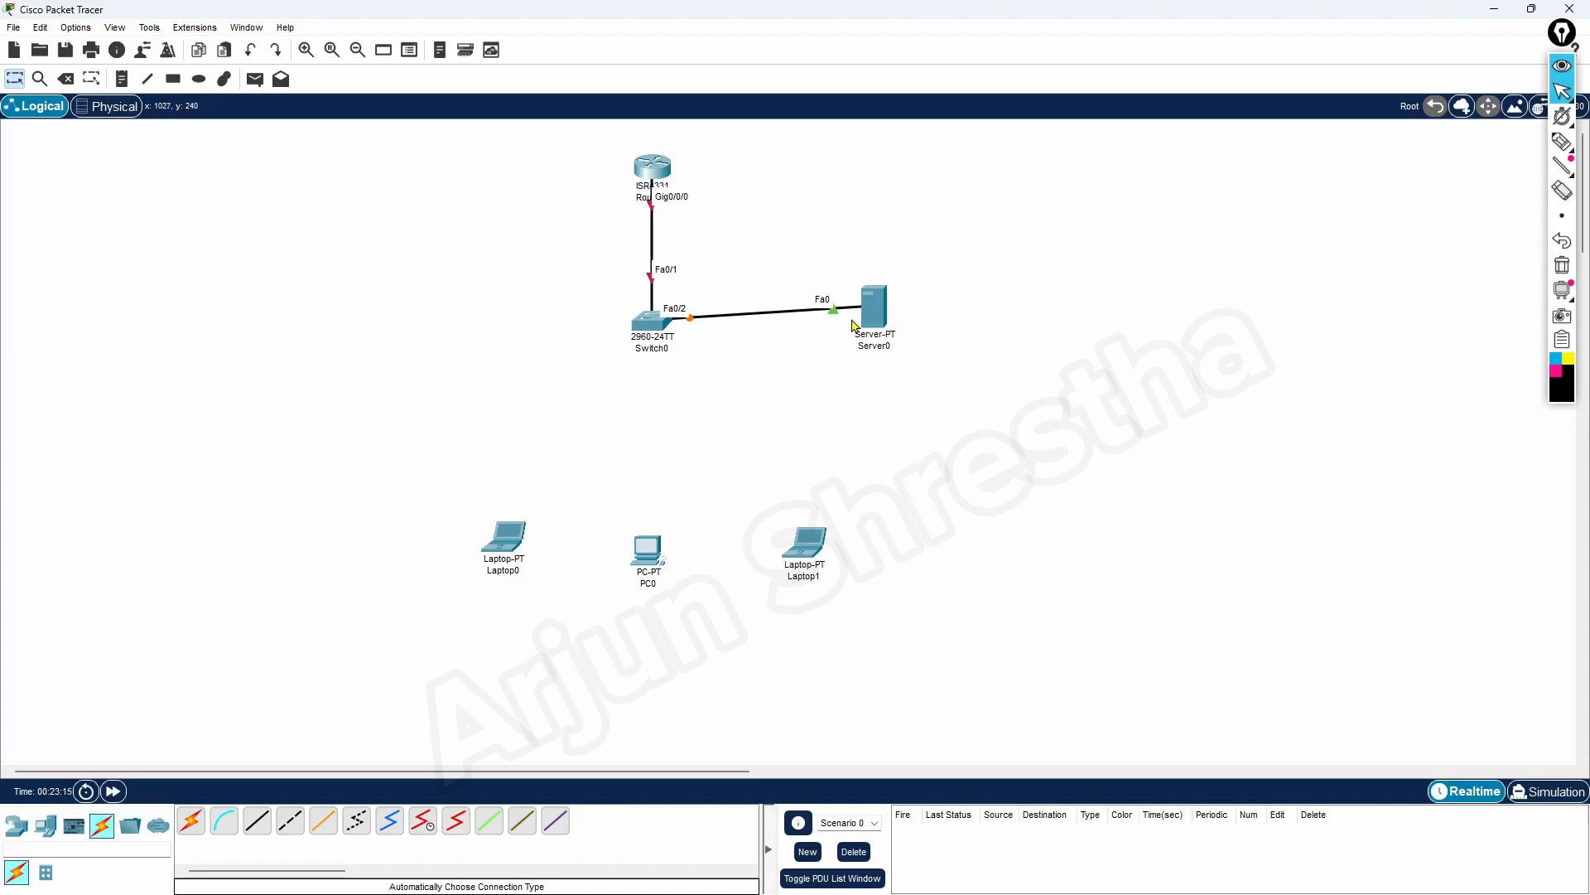
left_click(189, 823)
left_click(651, 324)
left_click(503, 540)
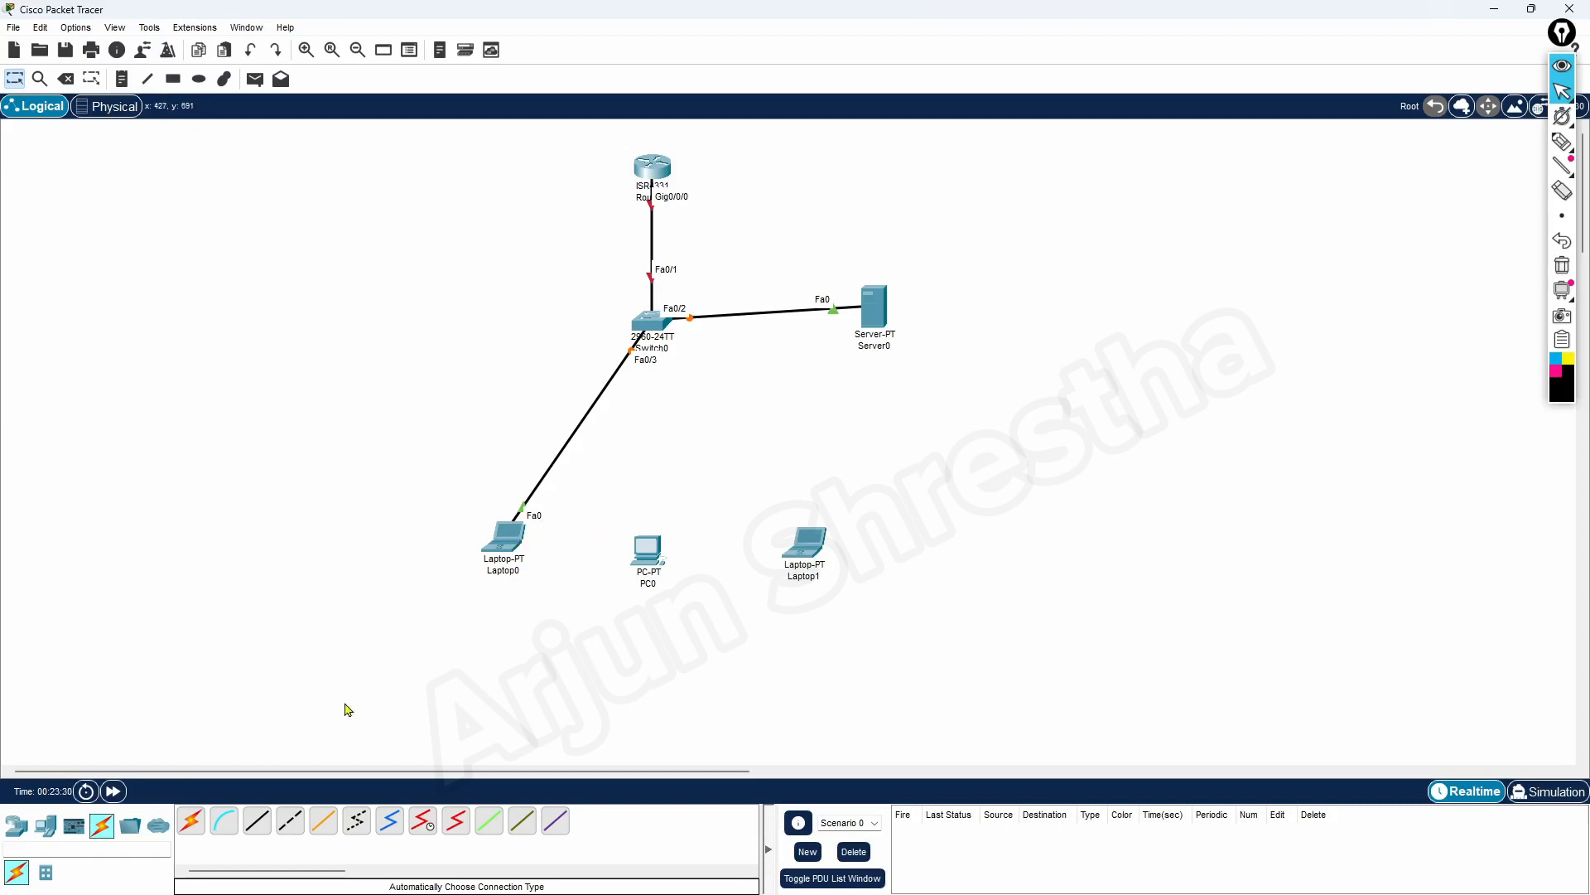
Connect the 2960 switch to PC0 and to Laptop1 using the automatically chosen connection type
left_click(193, 822)
left_click(651, 322)
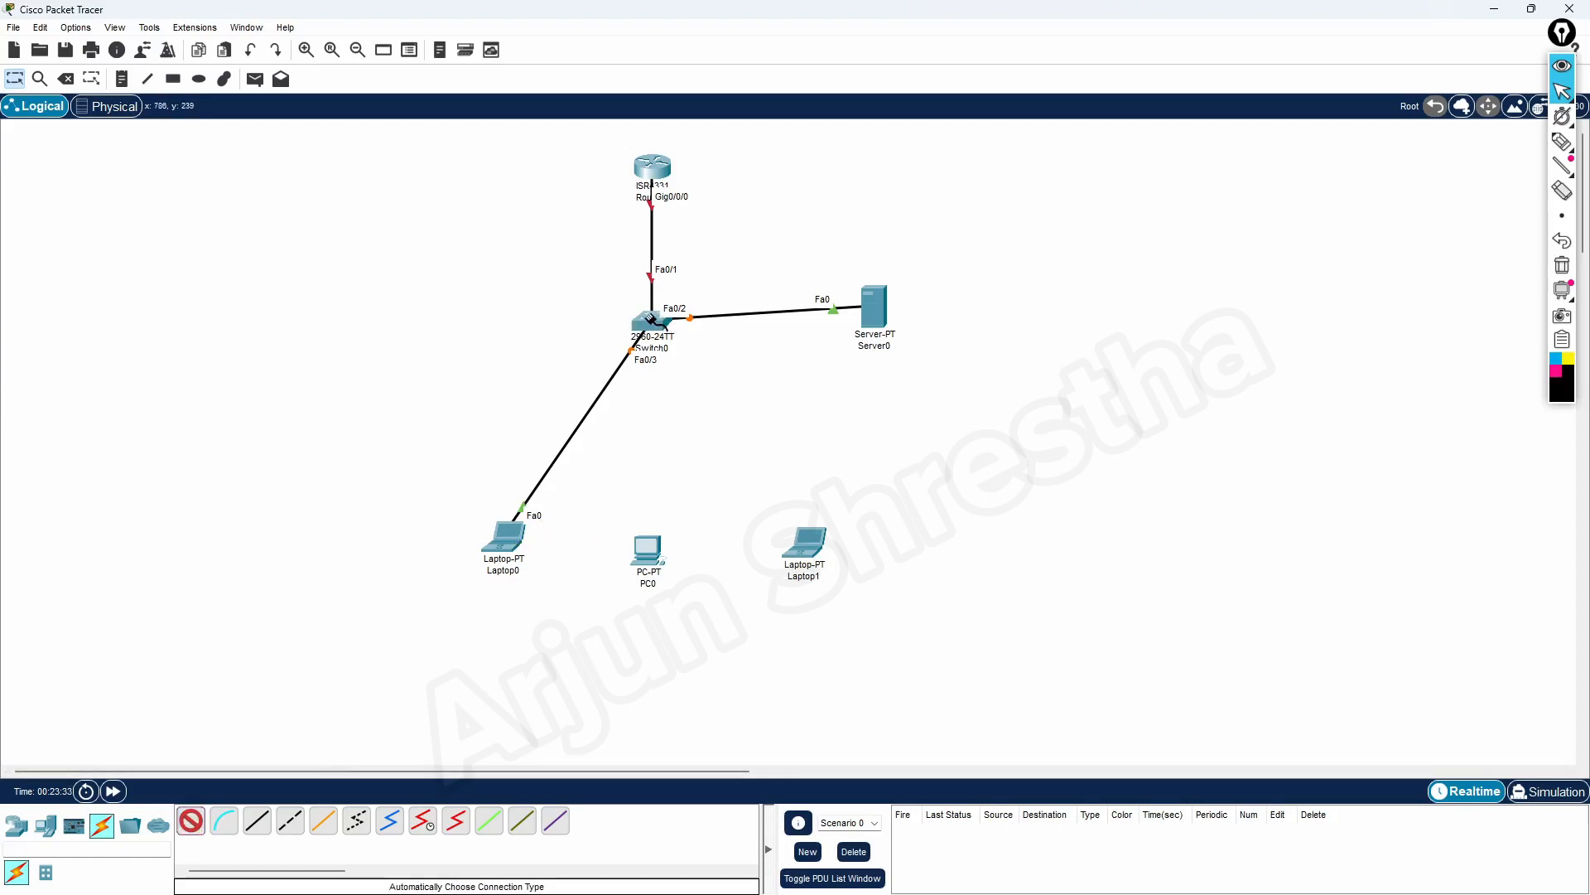
left_click(652, 545)
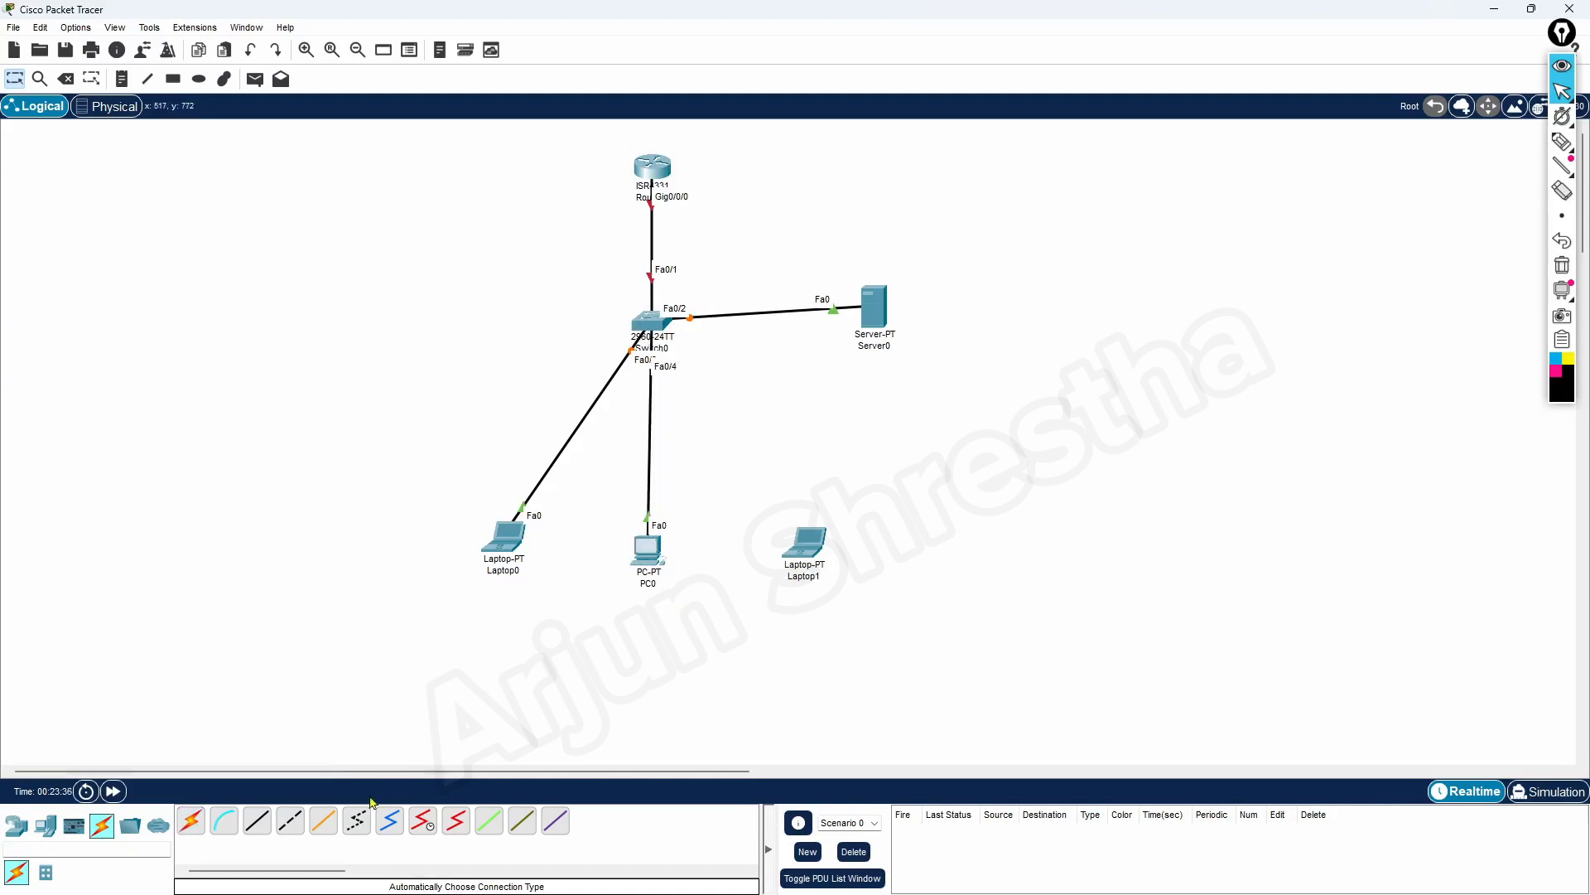
left_click(191, 821)
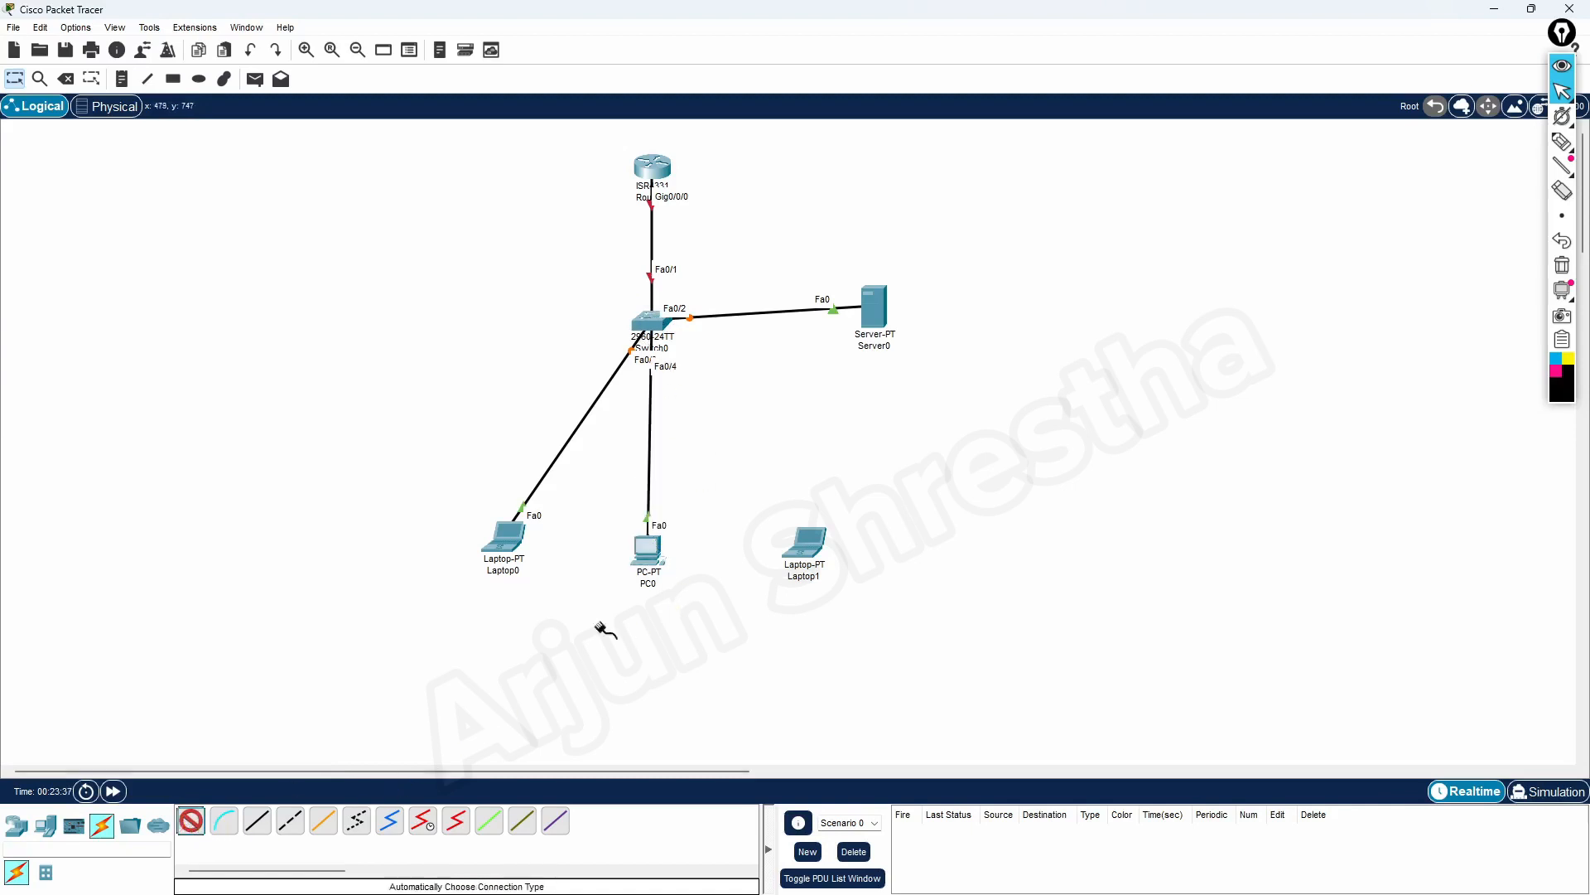
left_click(652, 319)
left_click(805, 543)
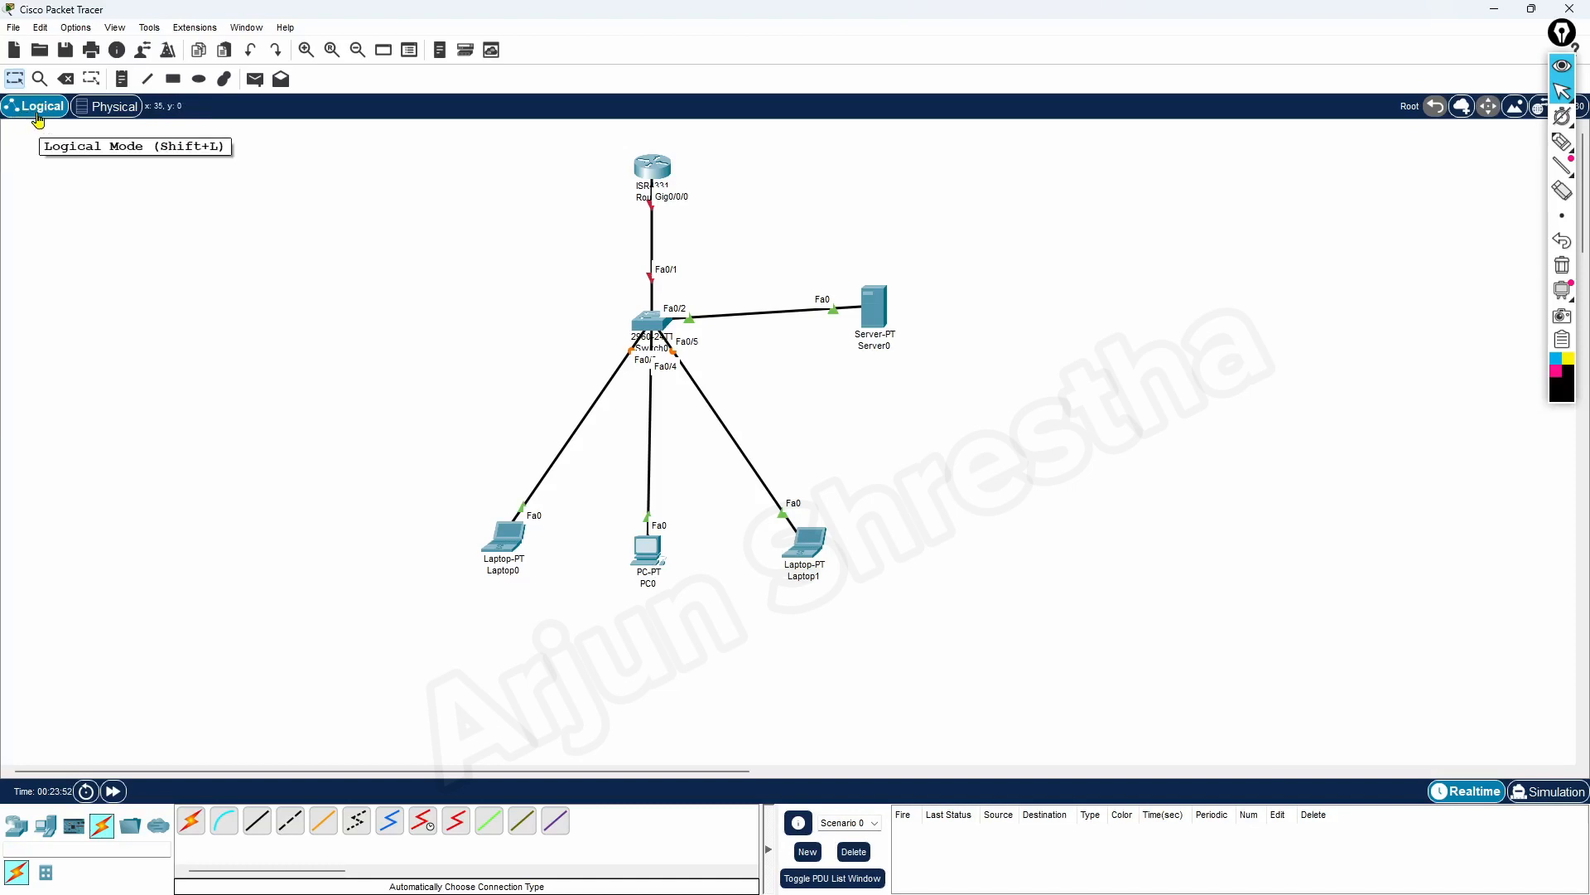
Switch to the physical workspace and go into Home City's Corporate Office
left_click(110, 109)
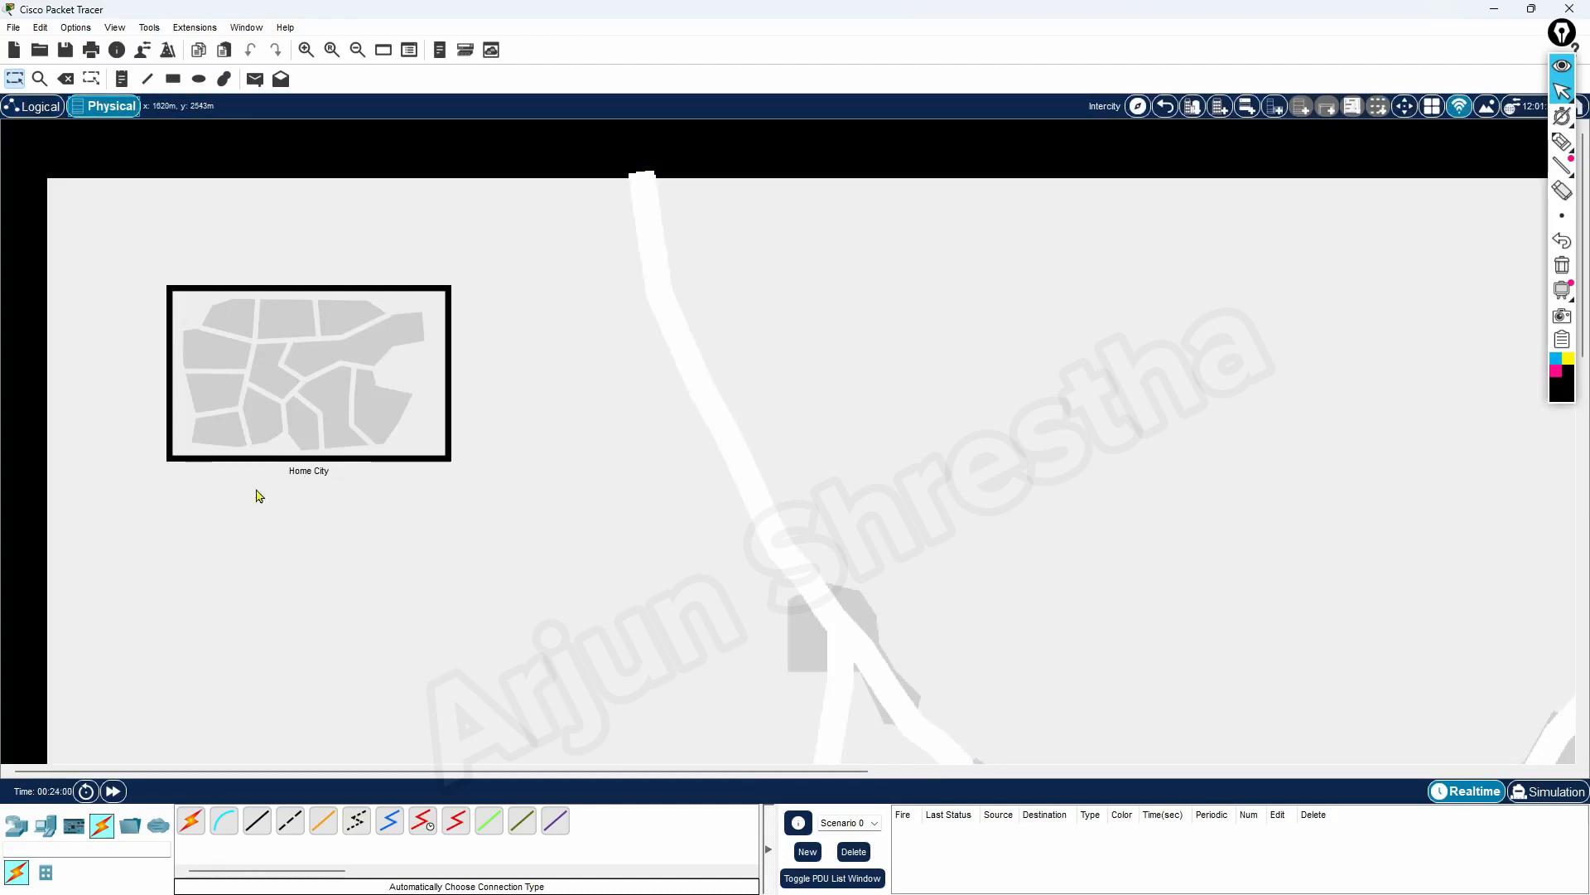
left_click(377, 410)
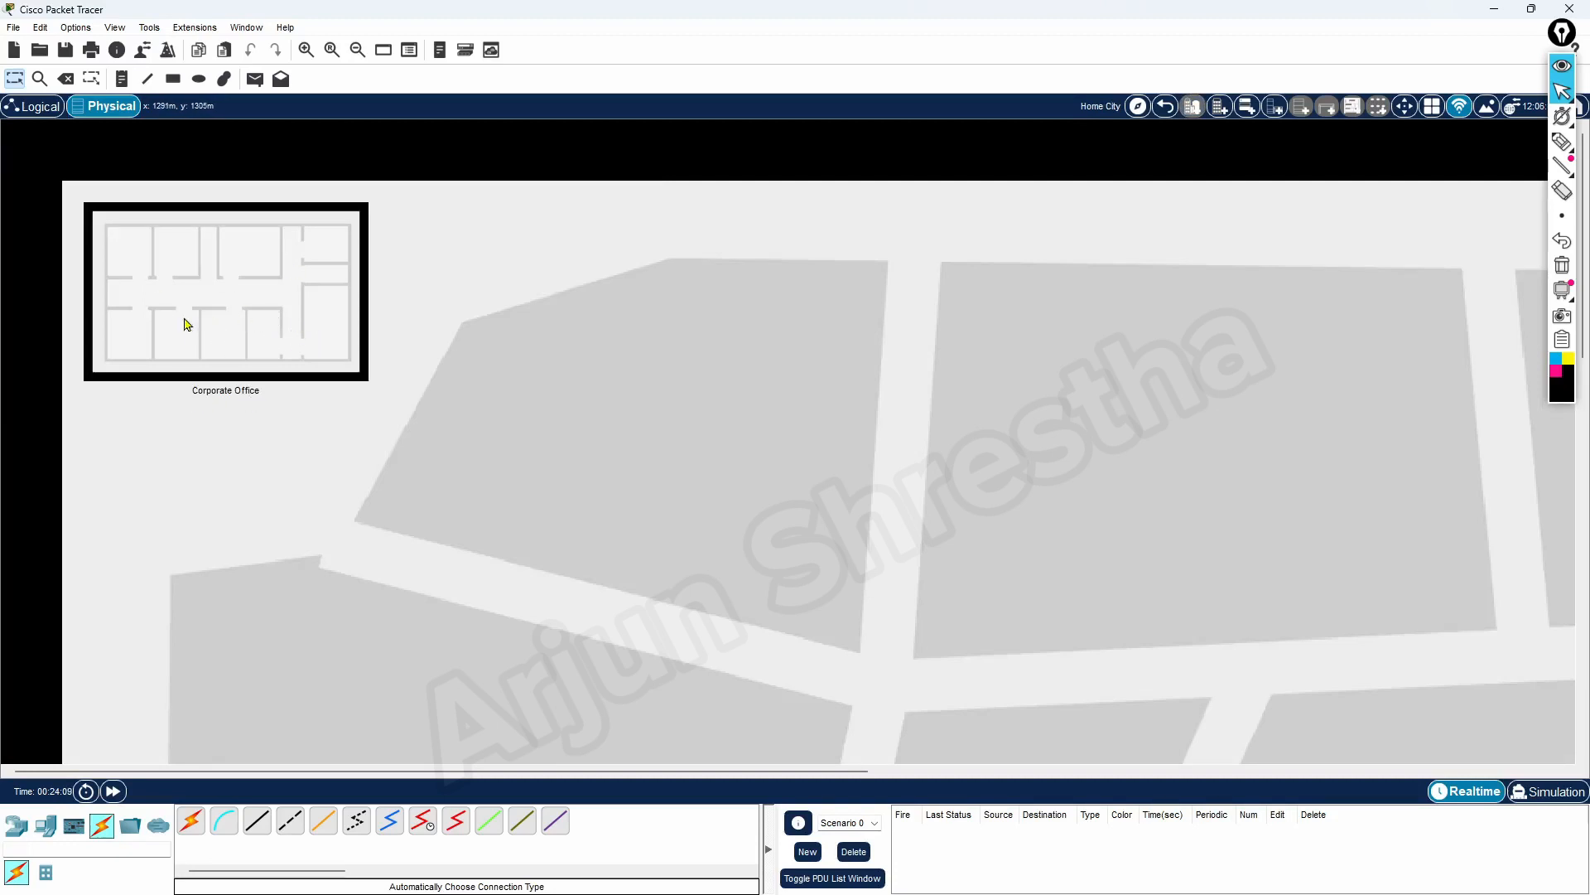
left_click(326, 327)
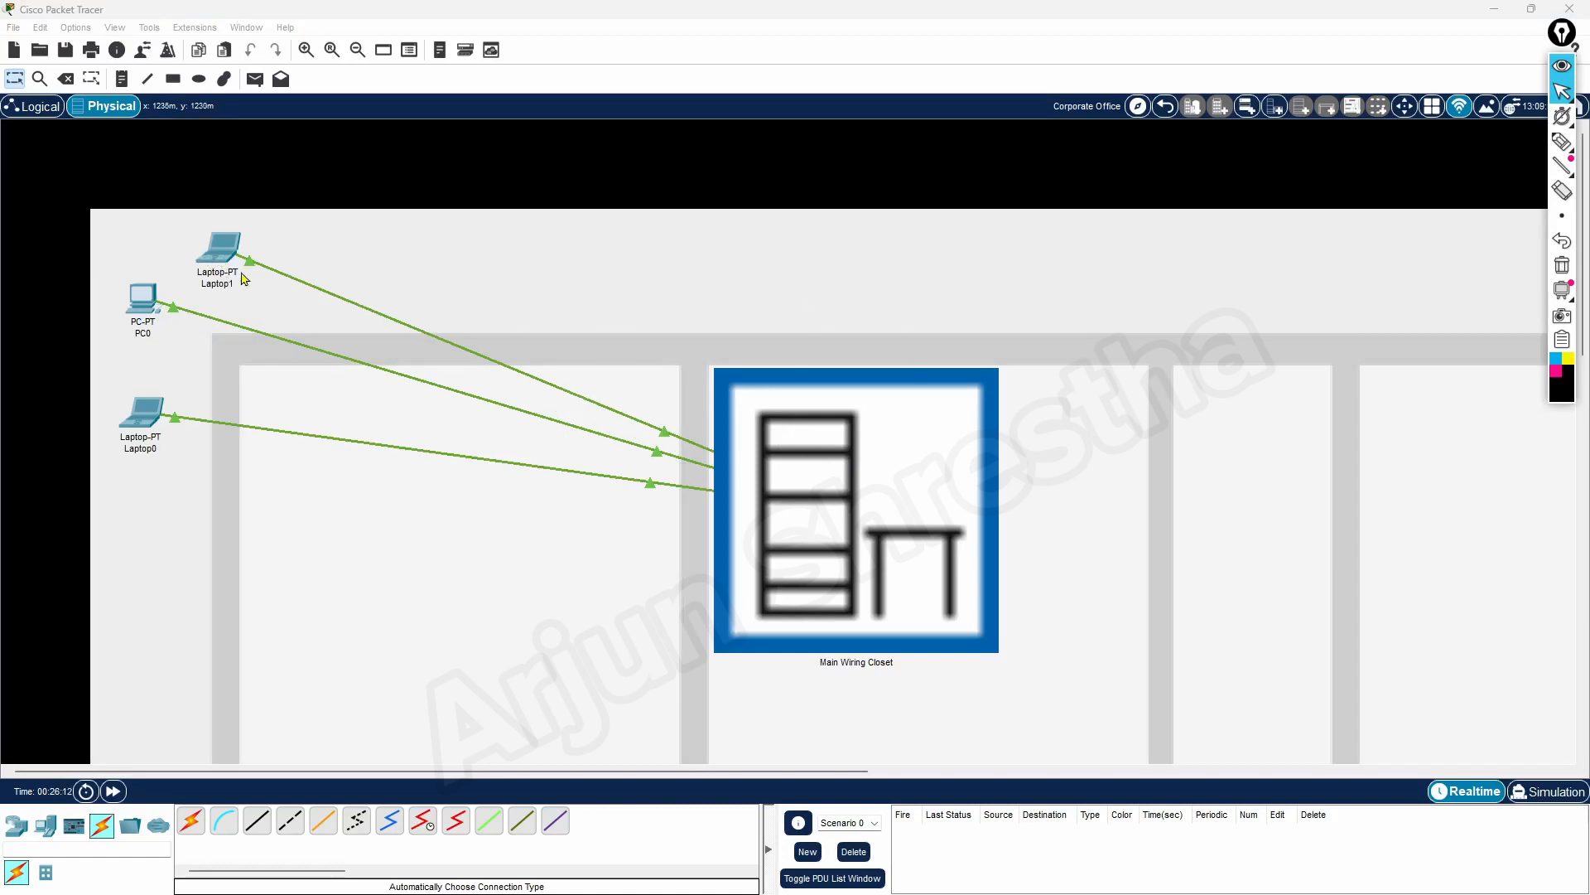
left_click(1406, 105)
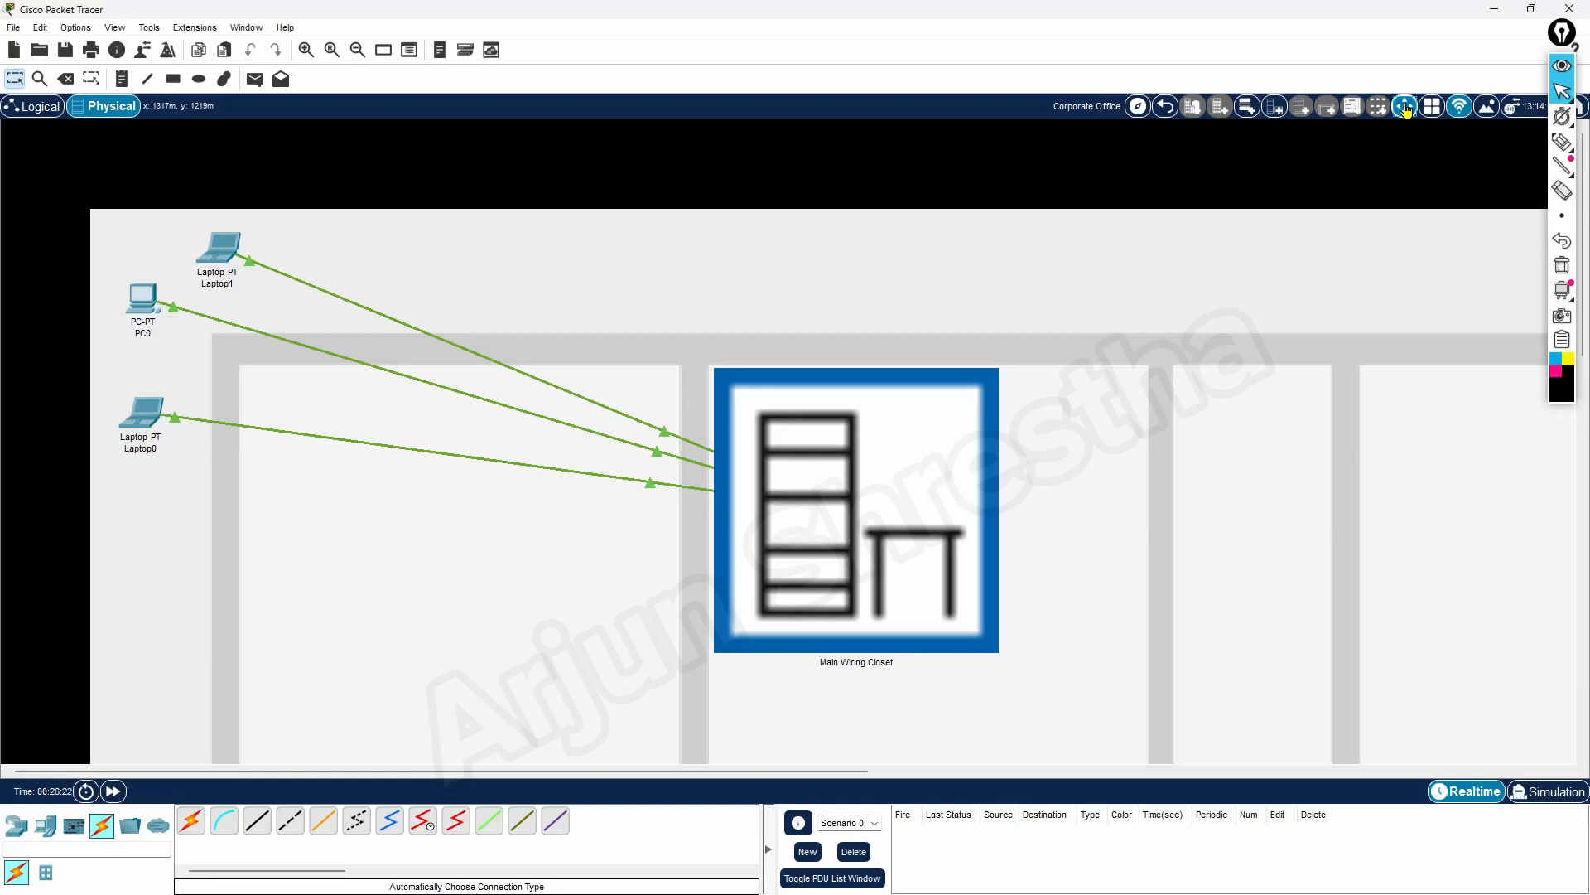
left_click(222, 257)
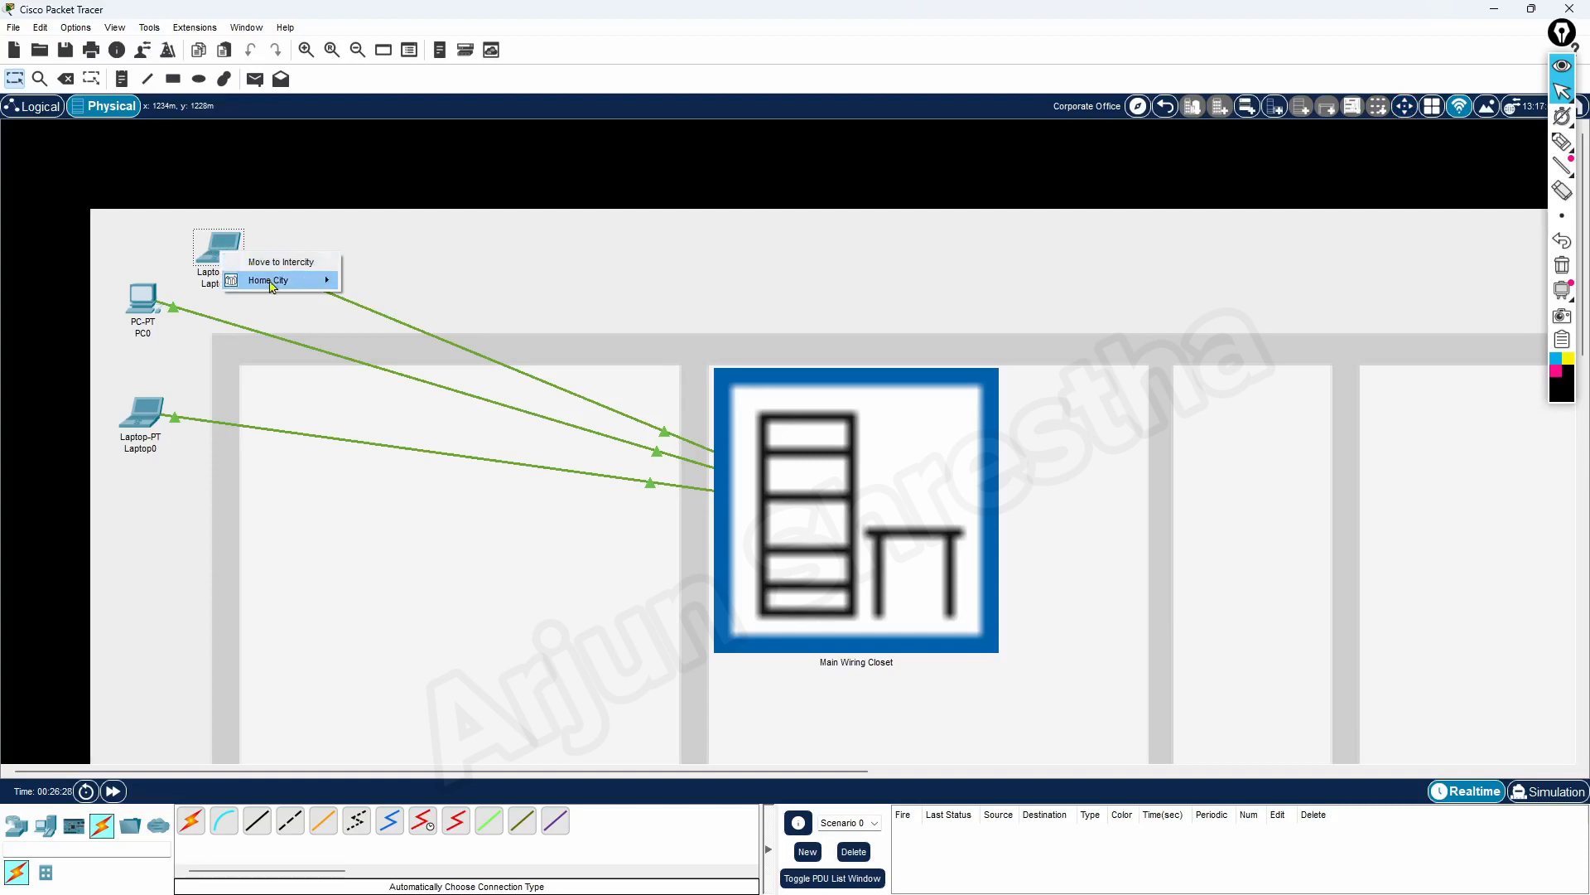
mouse_move(271, 285)
mouse_move(441, 303)
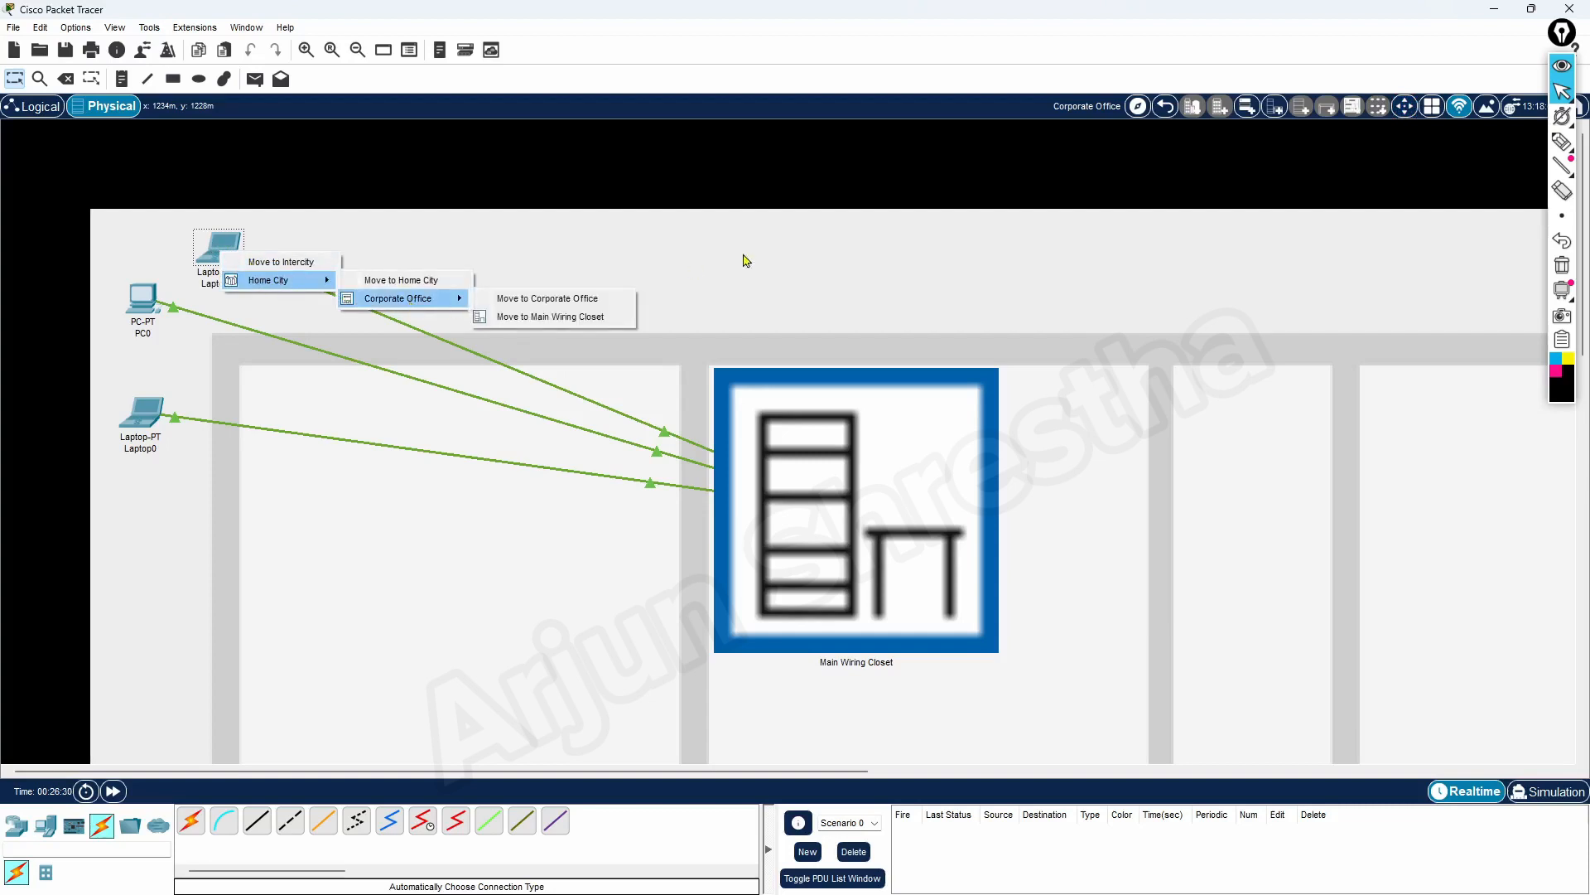
left_click(706, 262)
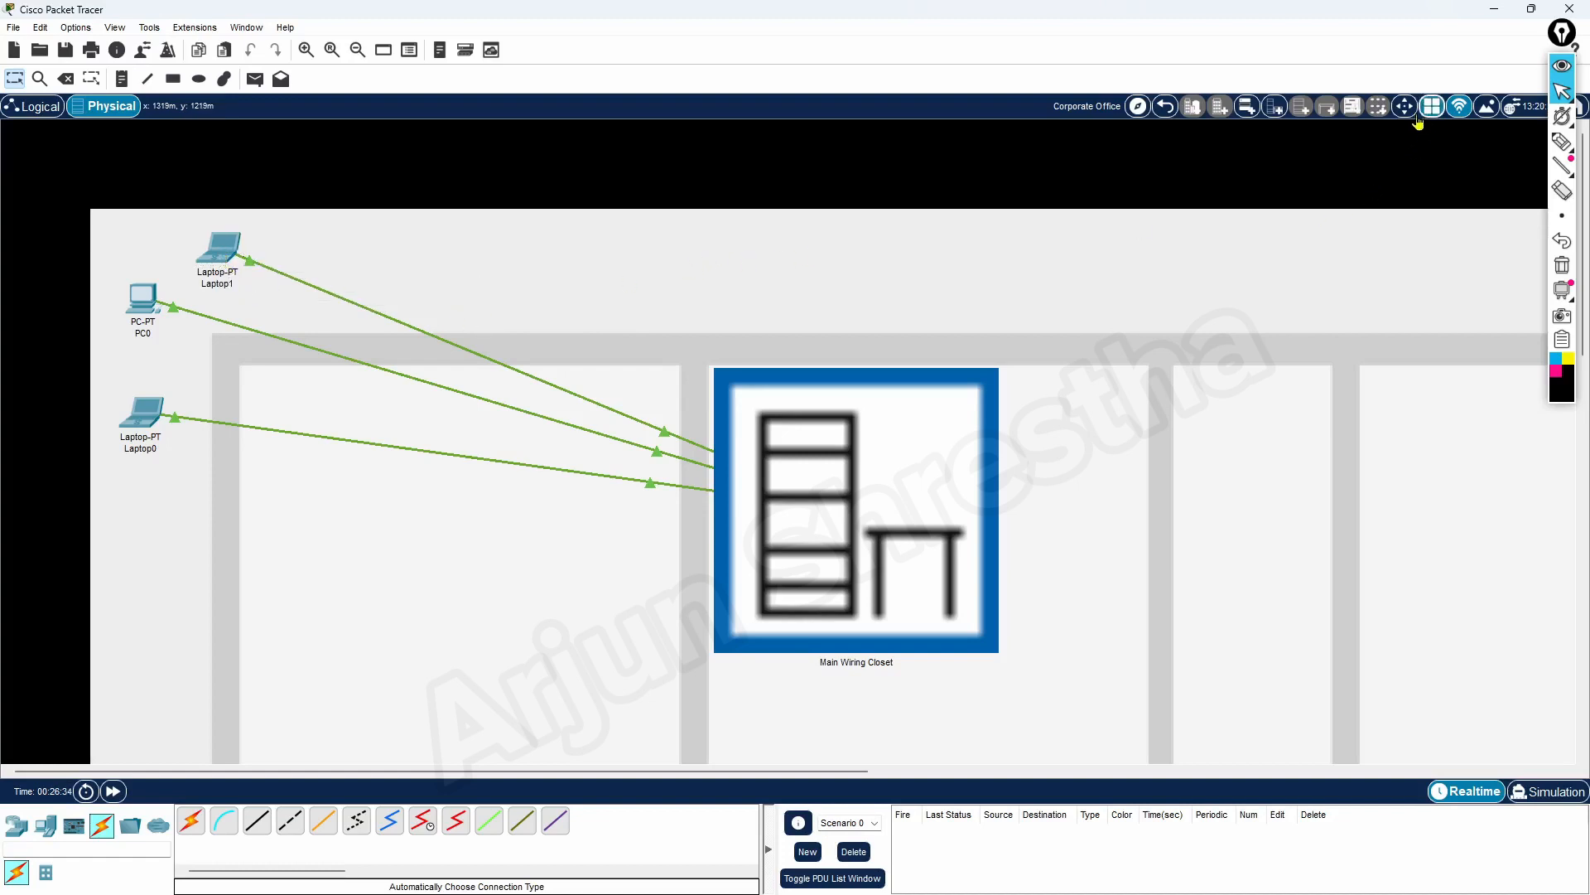
left_click(215, 255)
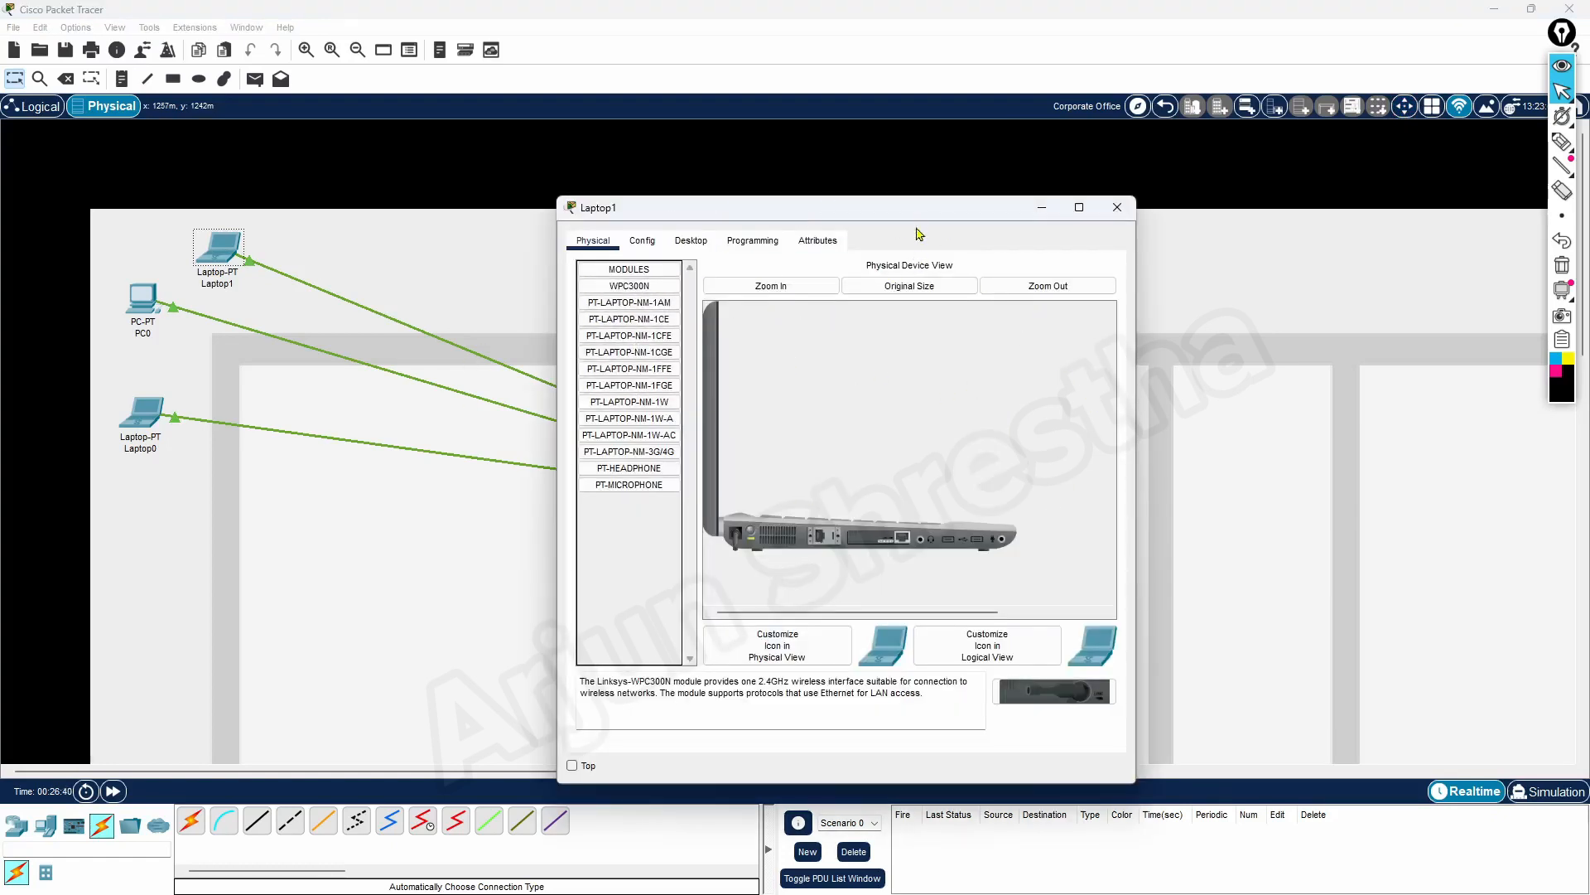
left_click_drag(916, 221, 767, 190)
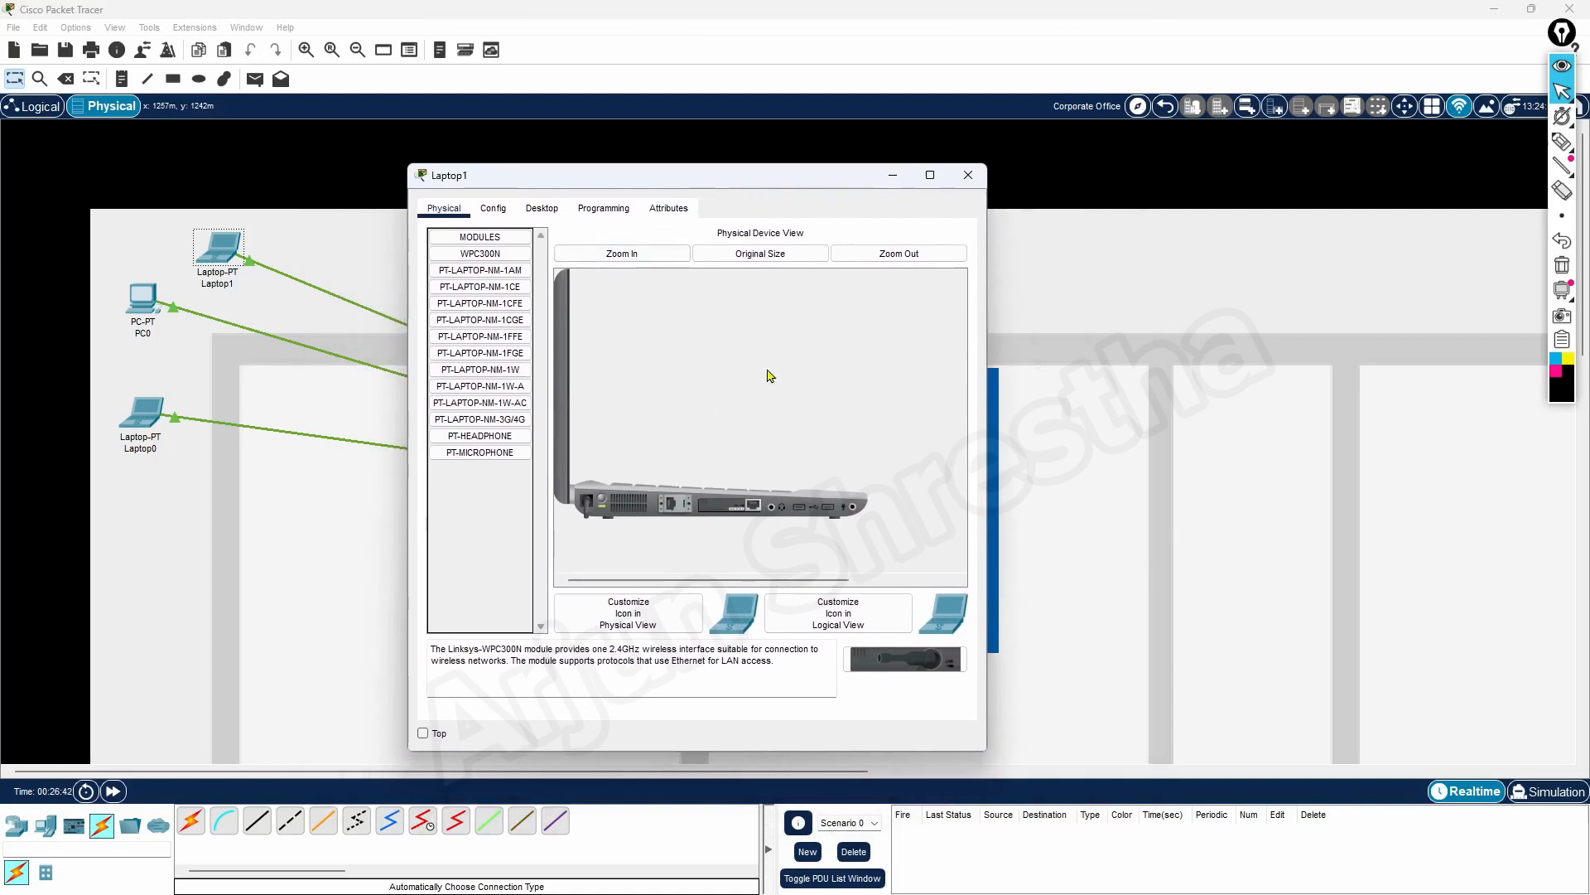
left_click(967, 175)
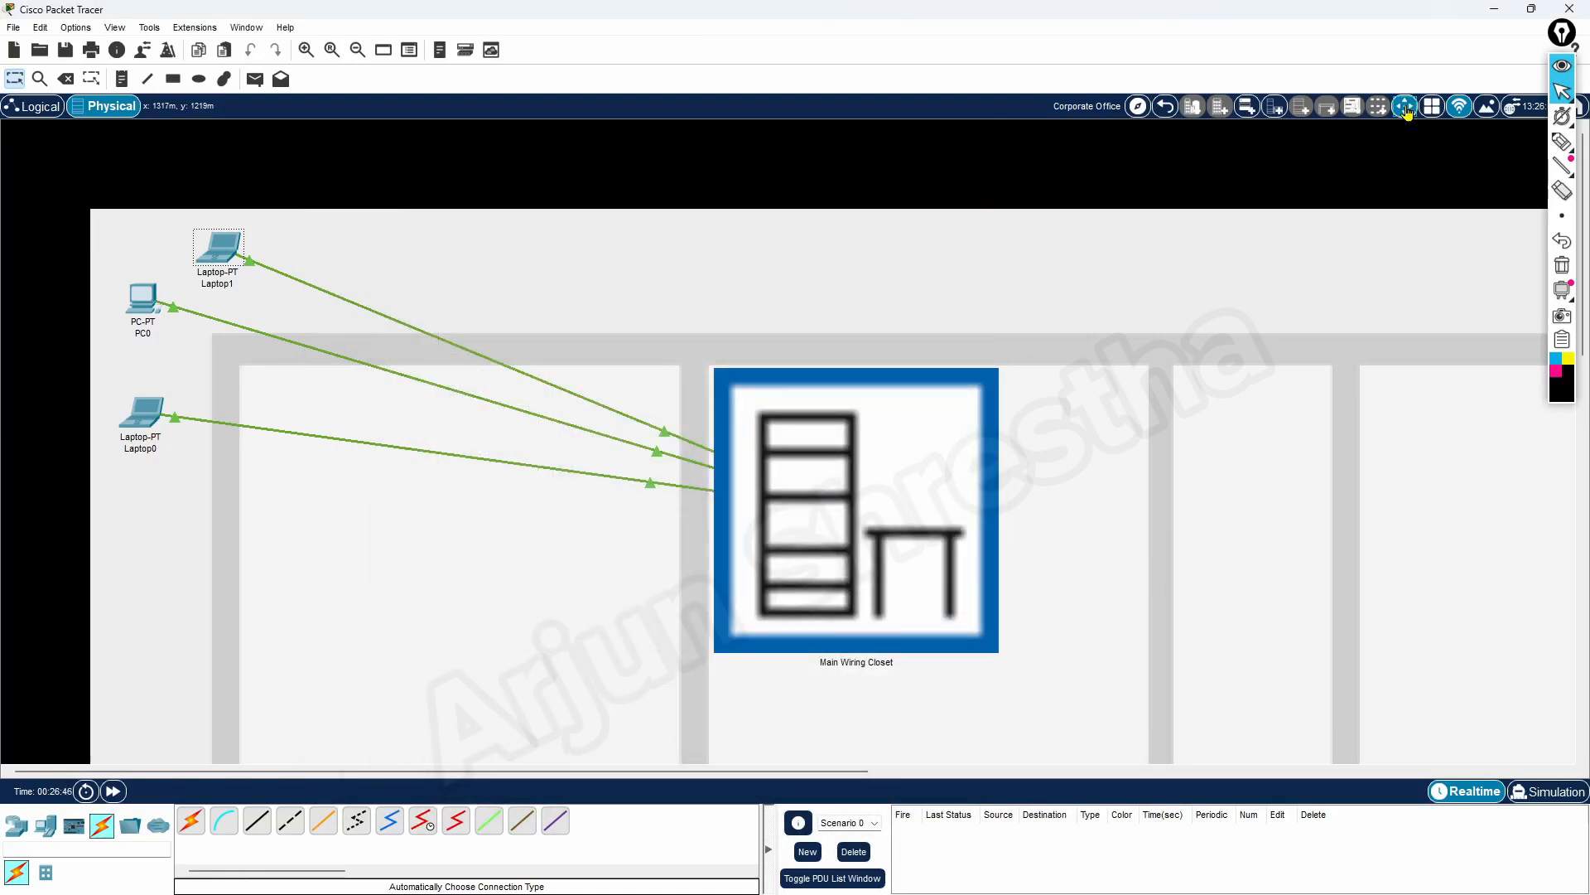
Move Laptop1 from the Corporate Office floor into its Main Wiring Closet
left_click(1406, 109)
left_click(224, 257)
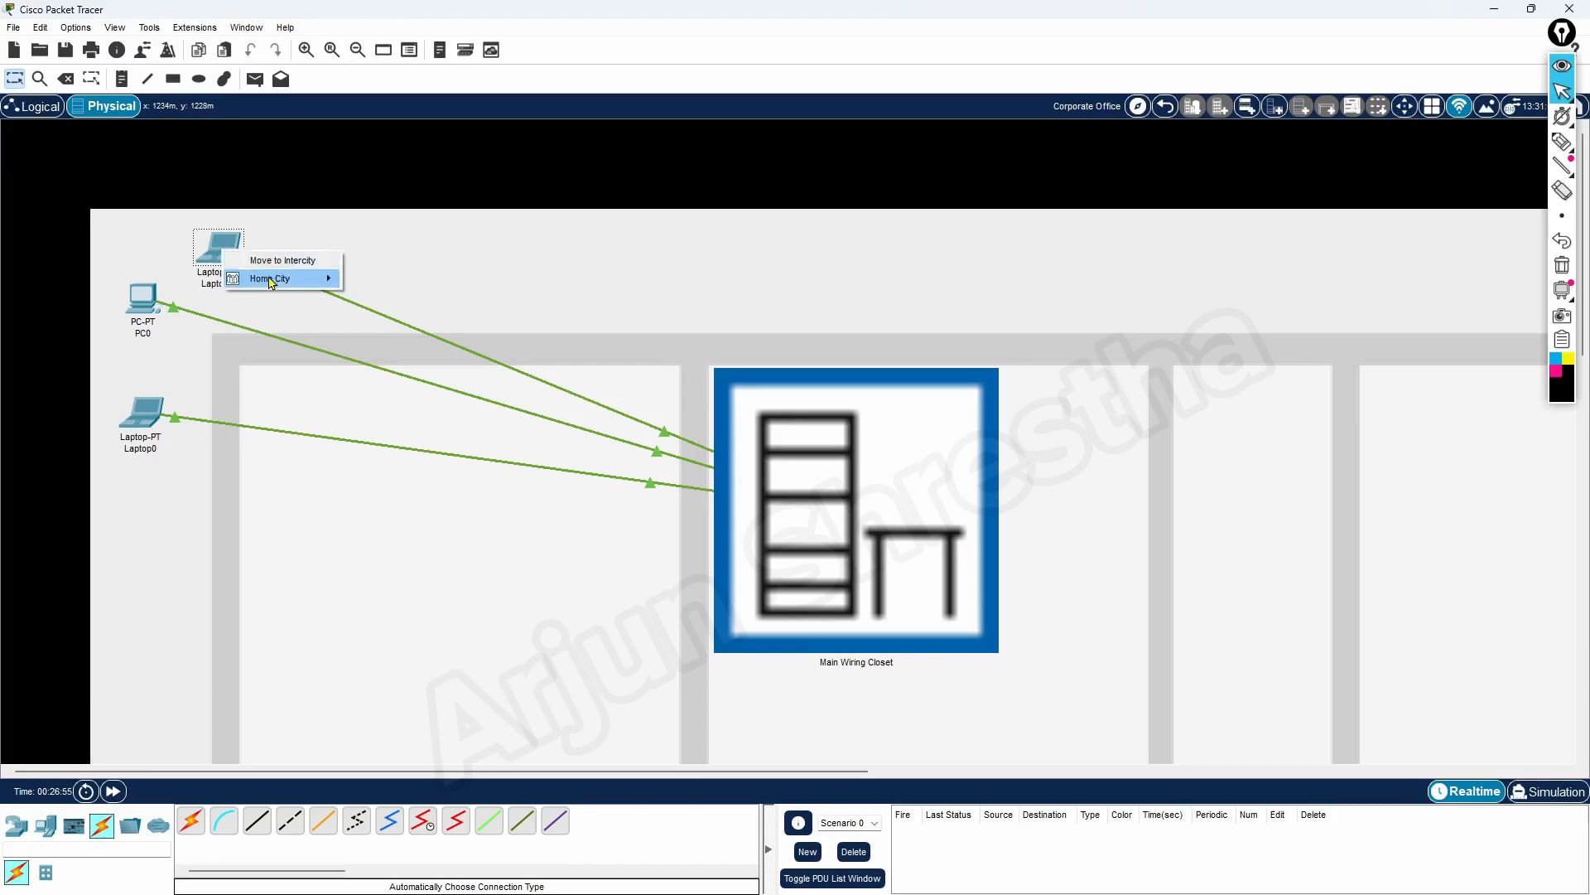
mouse_move(262, 279)
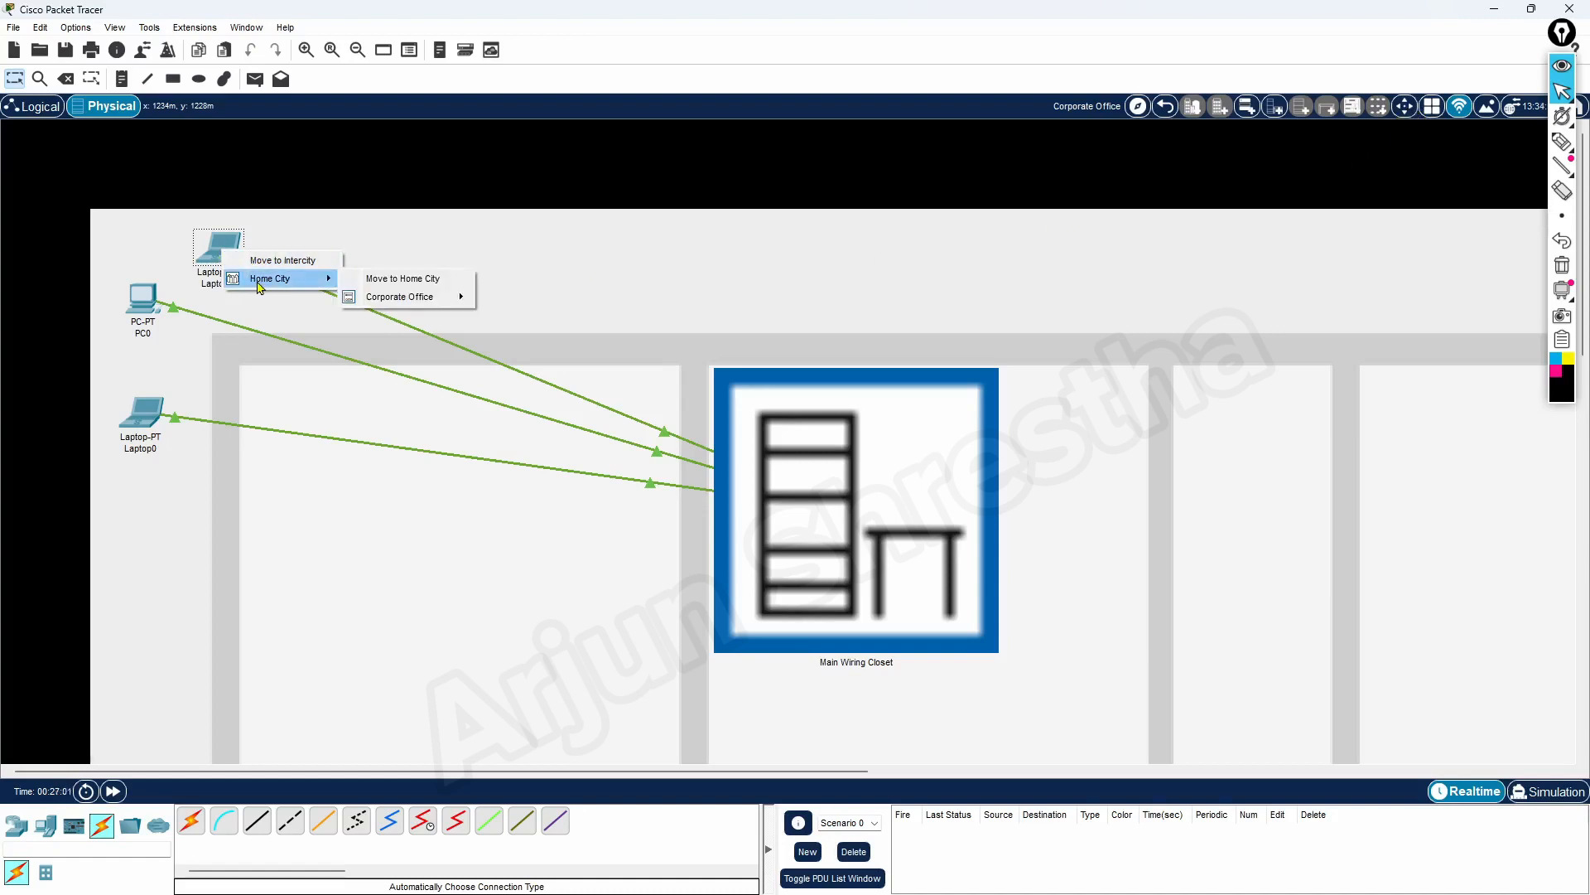
mouse_move(418, 298)
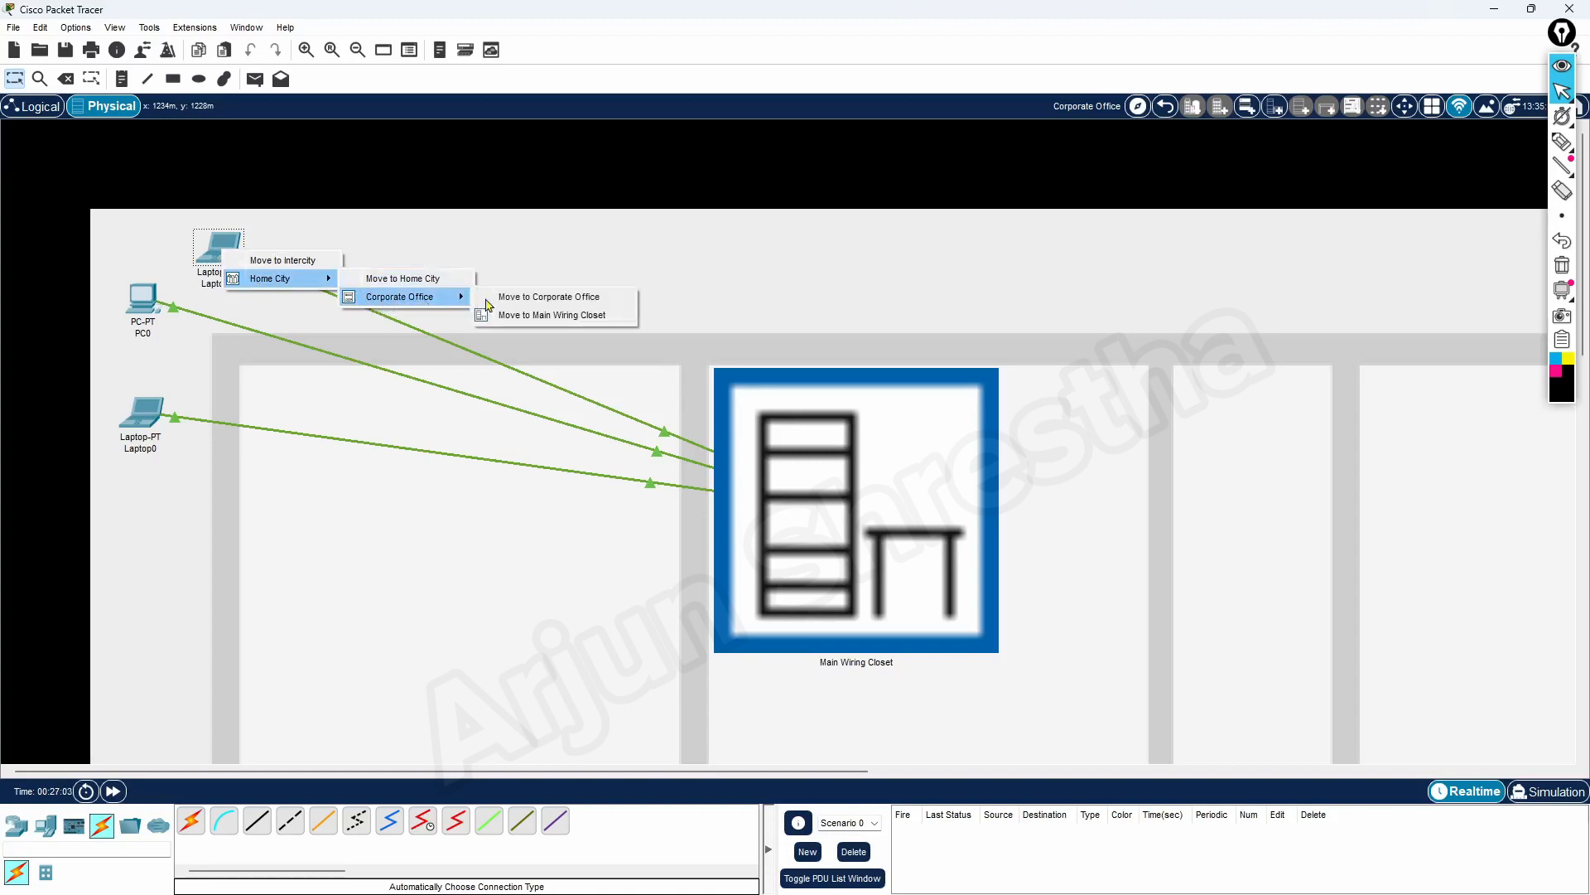
left_click(577, 318)
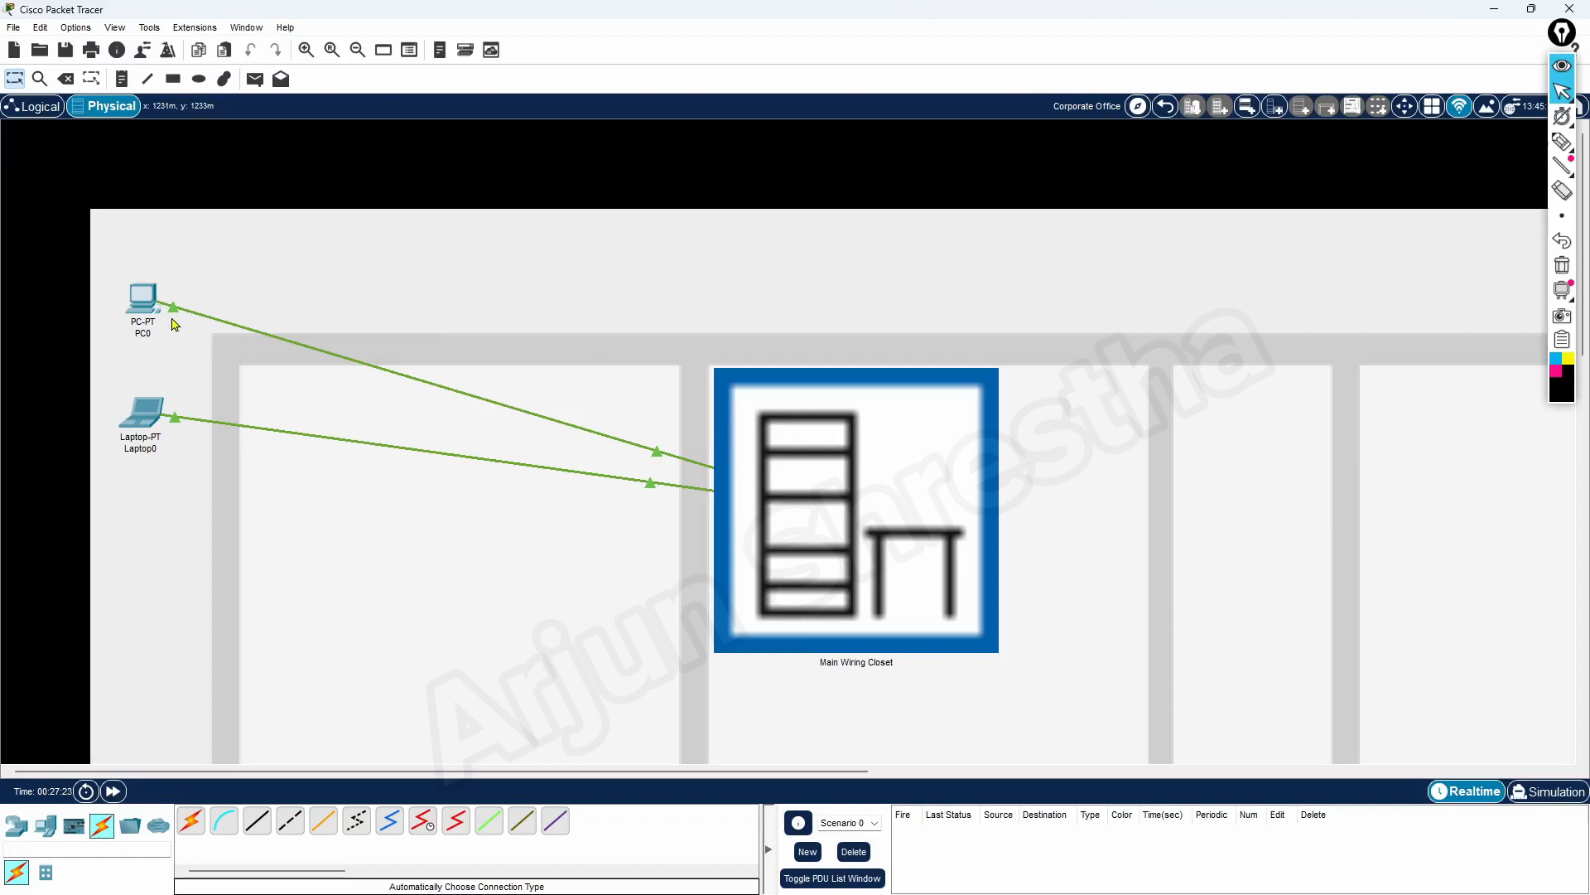
Move PC0 into the Corporate Office's Main Wiring Closet
left_click(1404, 106)
left_click(139, 299)
mouse_move(187, 334)
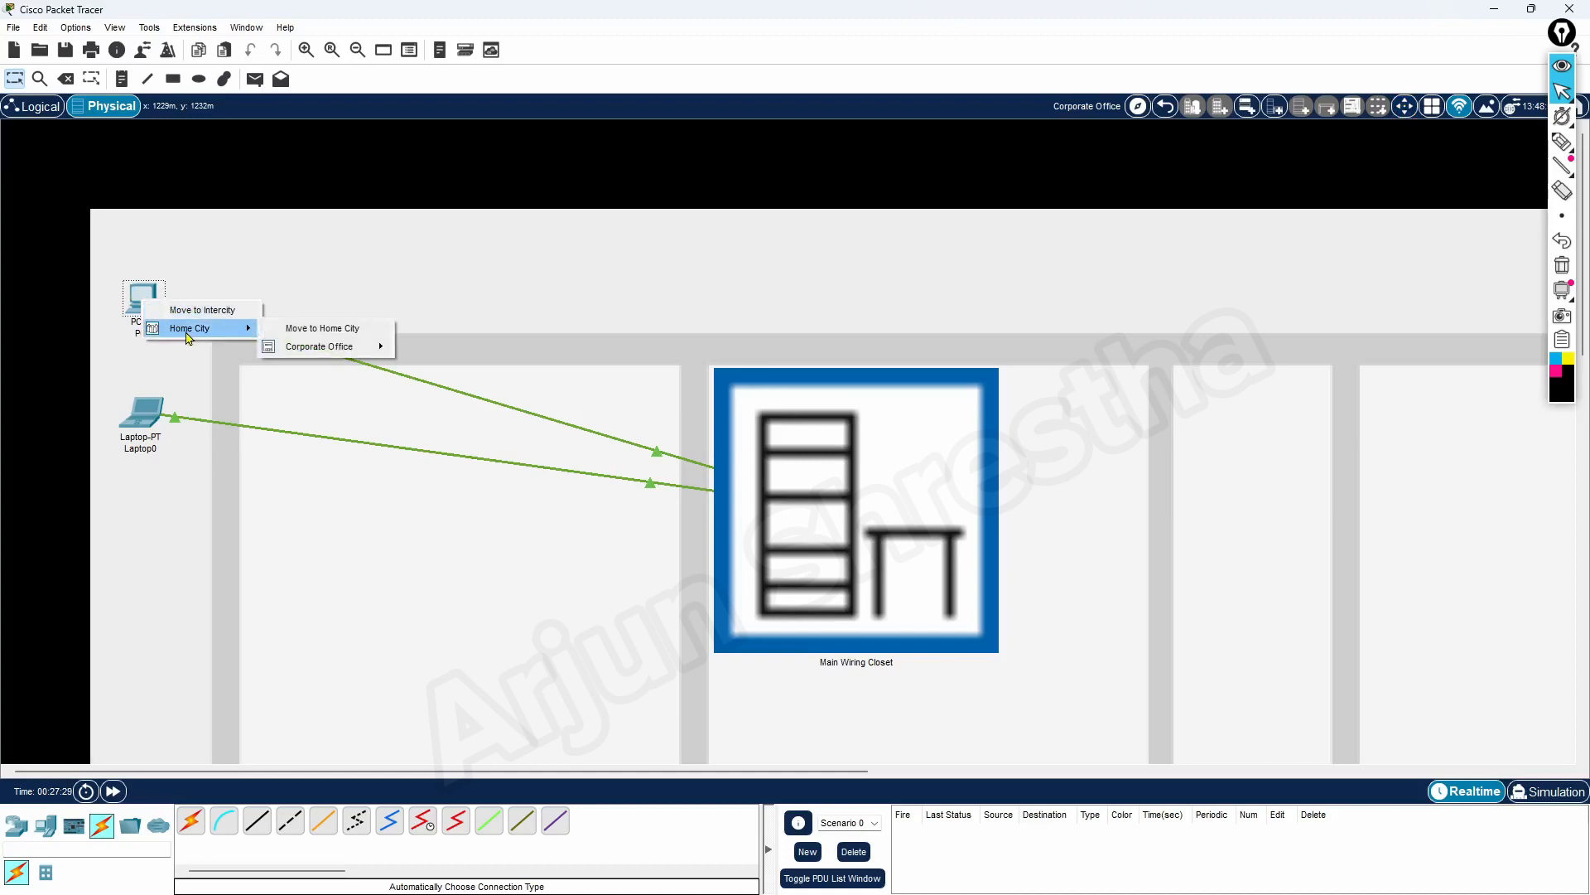
mouse_move(331, 348)
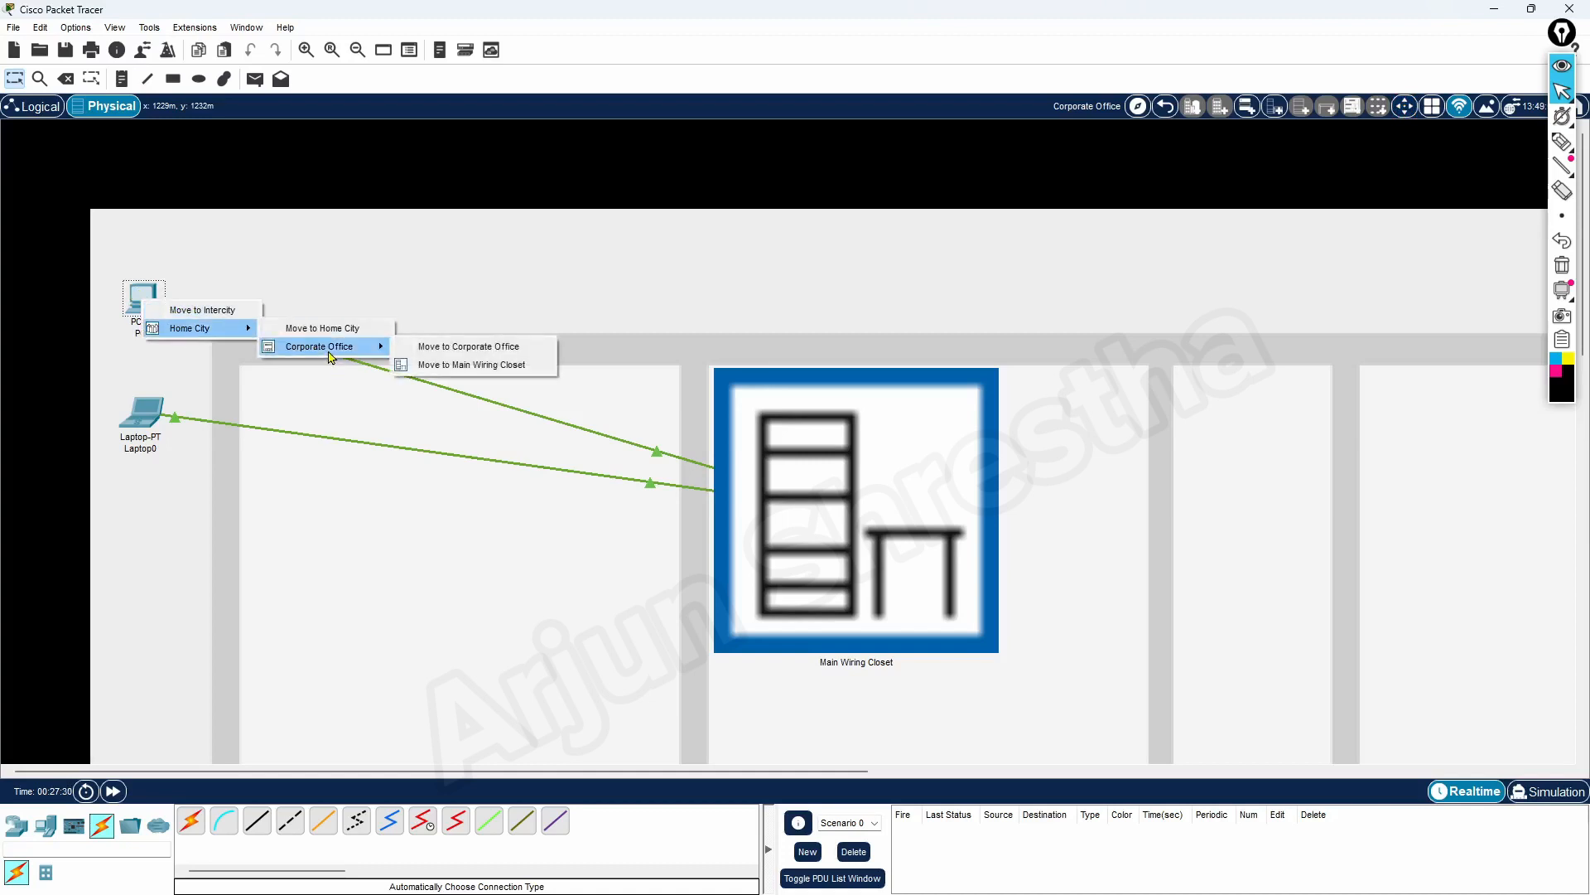
left_click(461, 366)
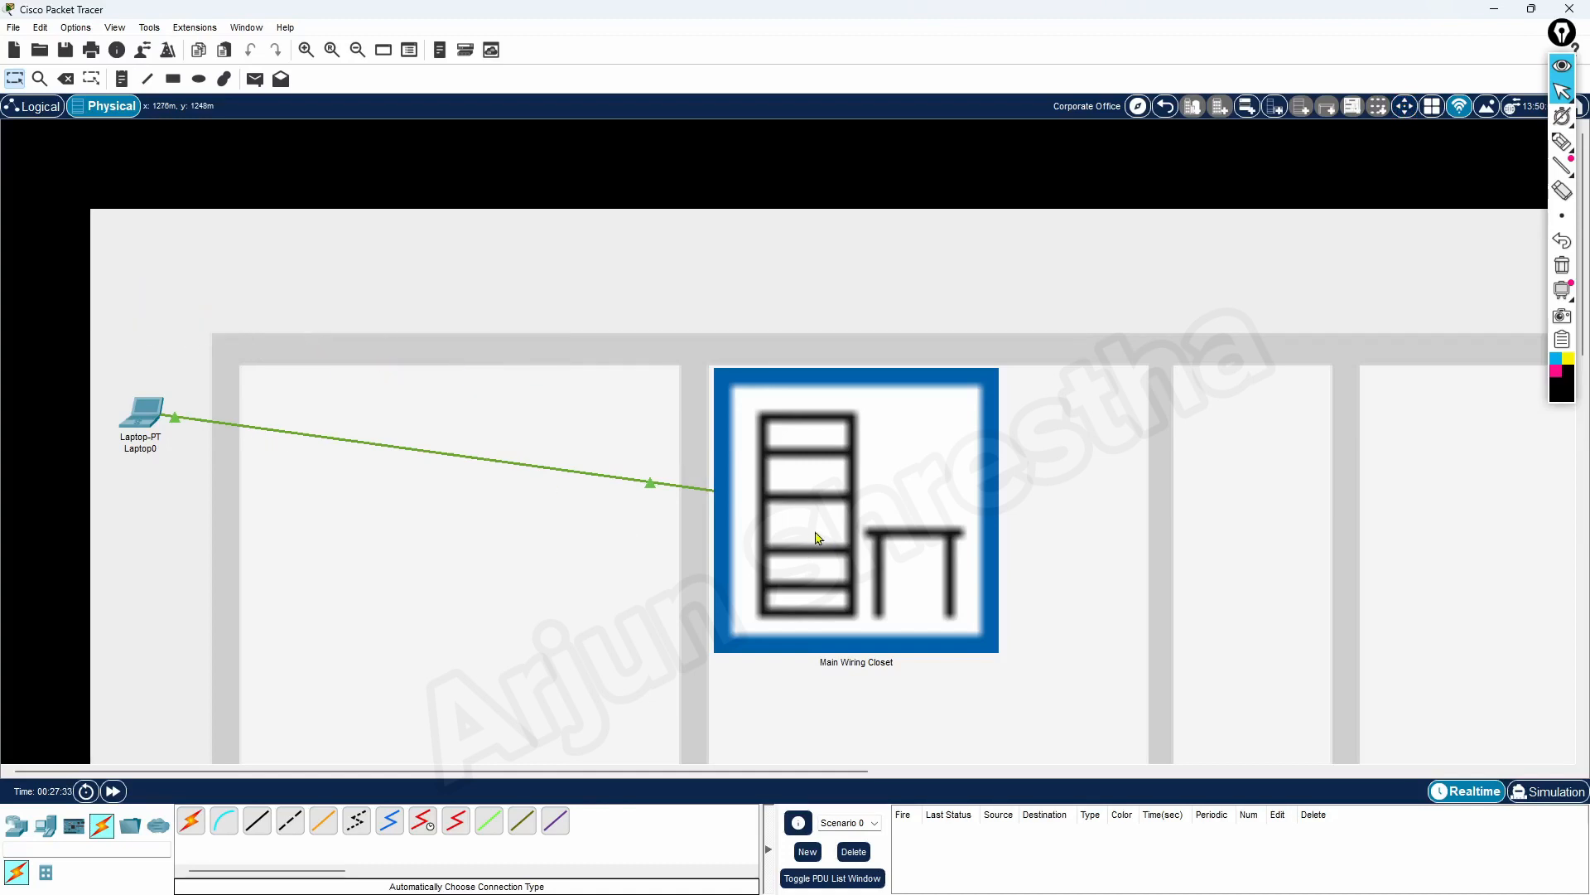
Move Laptop0 into the Corporate Office's Main Wiring Closet
left_click(1405, 106)
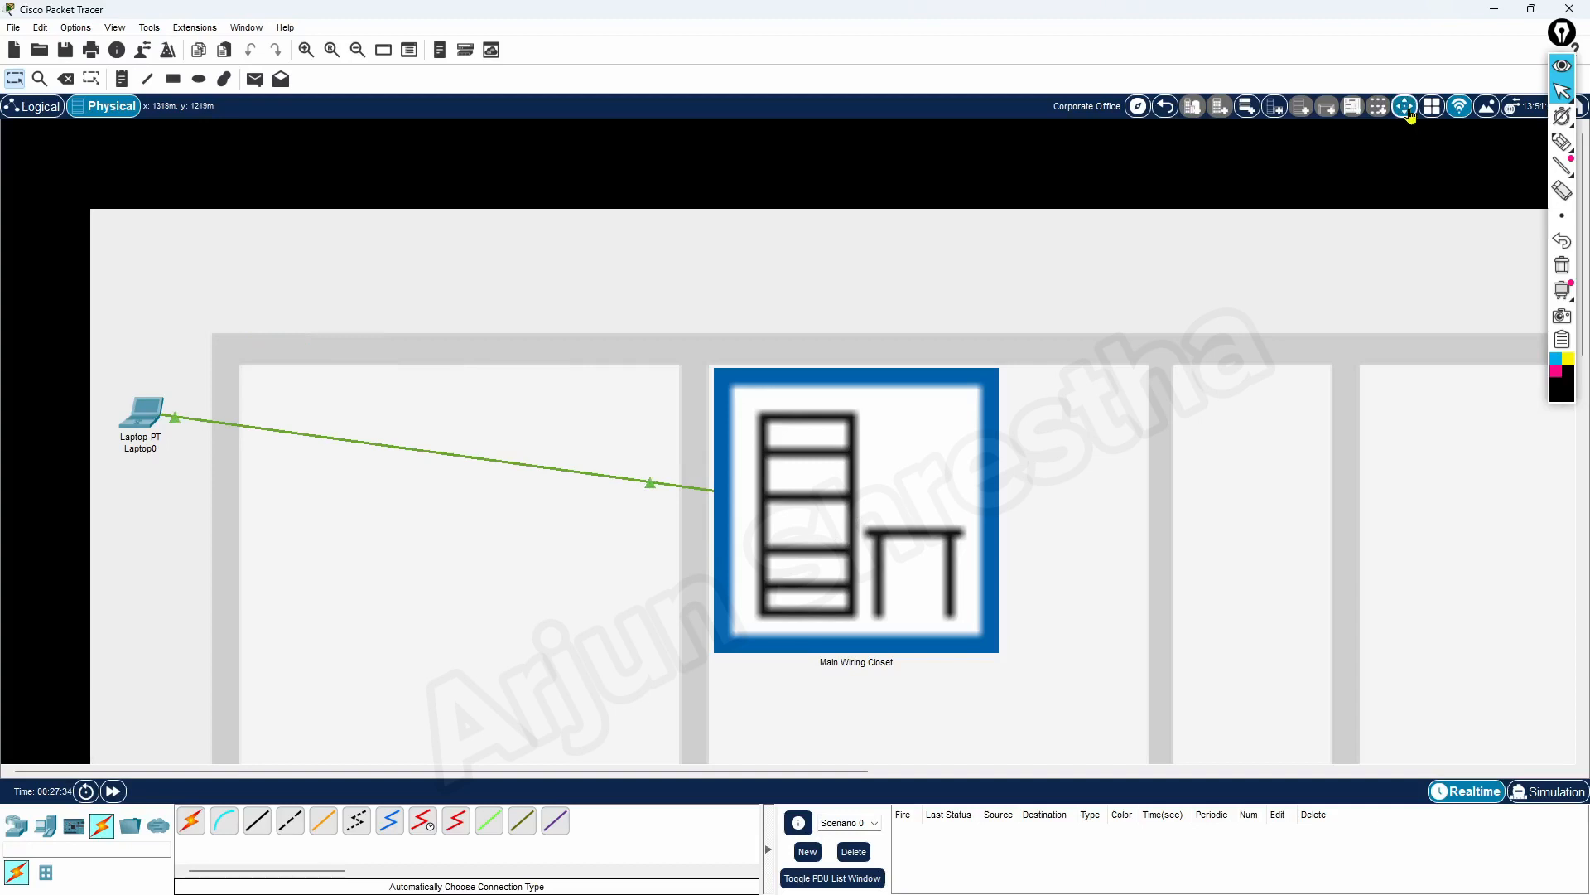
left_click(145, 424)
mouse_move(181, 448)
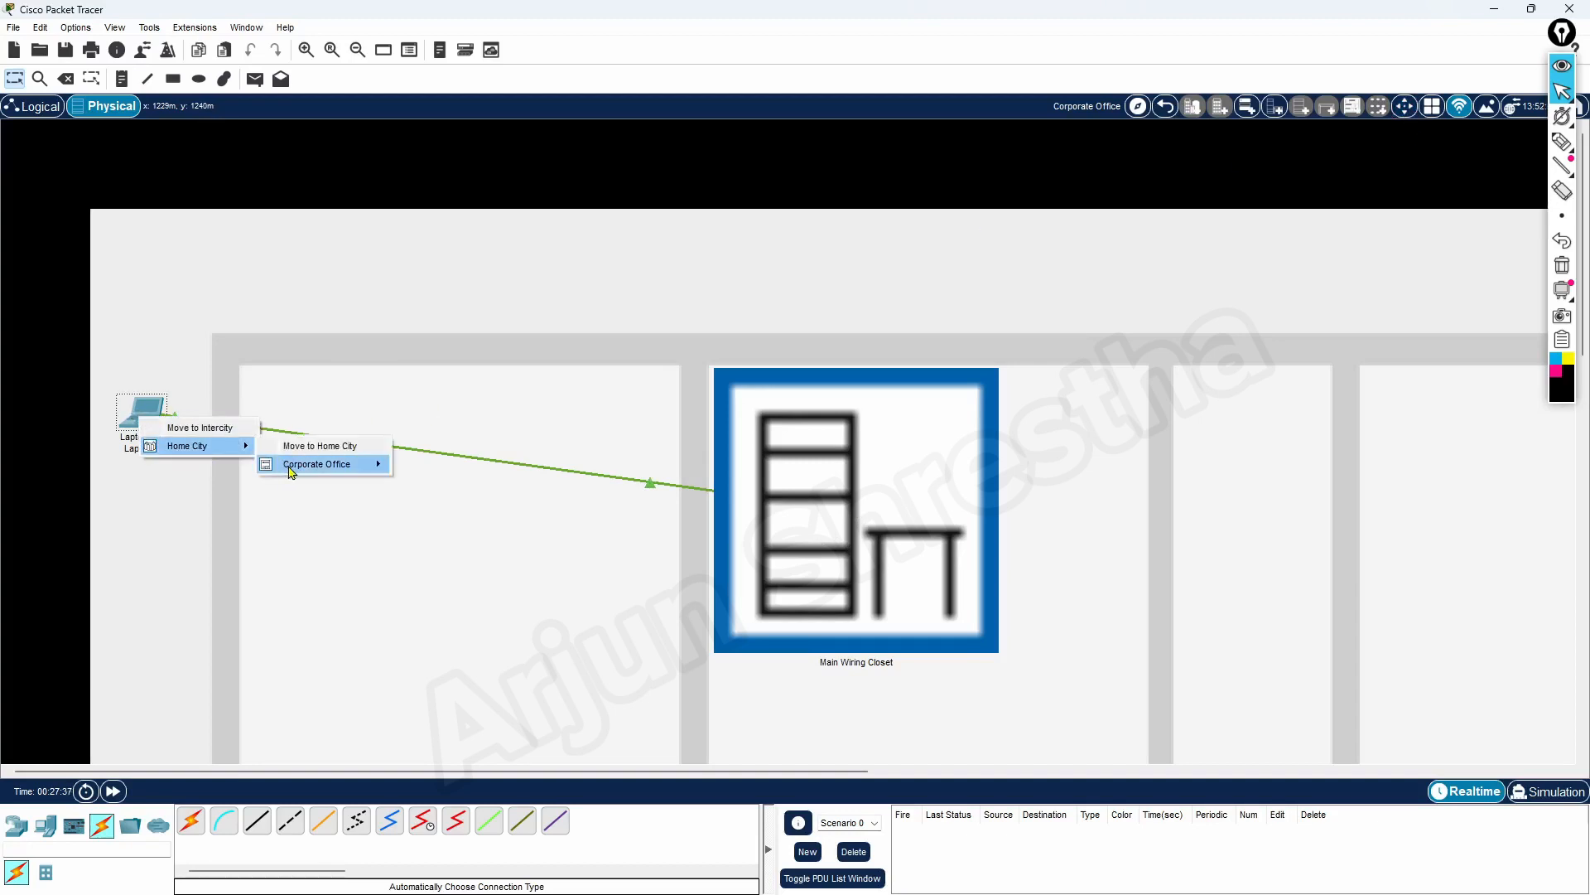
mouse_move(291, 472)
left_click(454, 485)
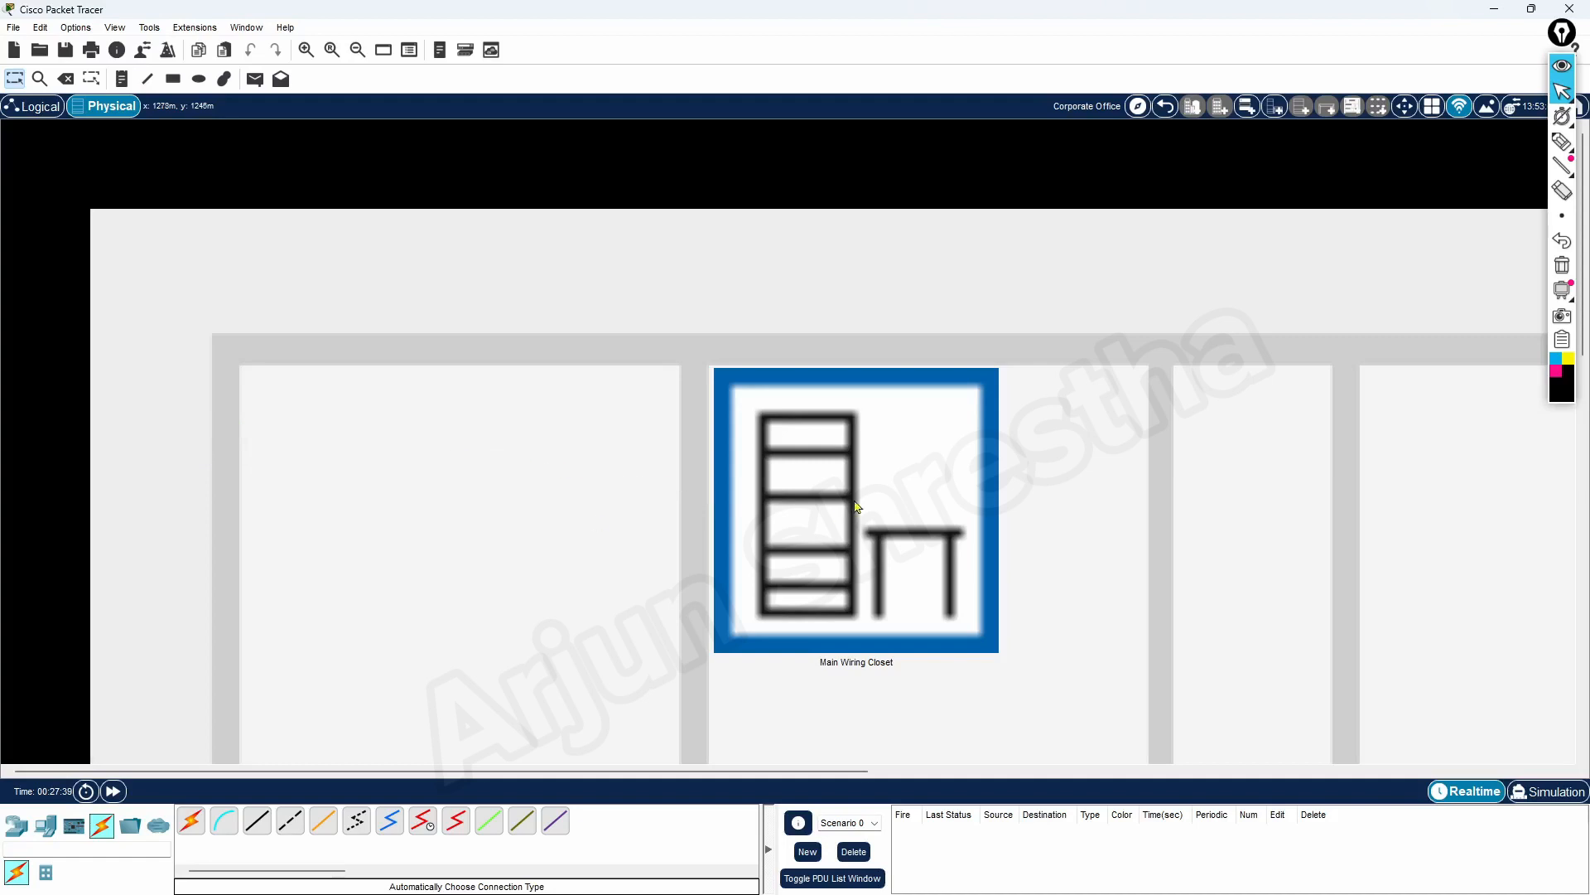
Reposition the Main Wiring Closet on the Corporate Office floor and go into it
left_click_drag(832, 489, 643, 455)
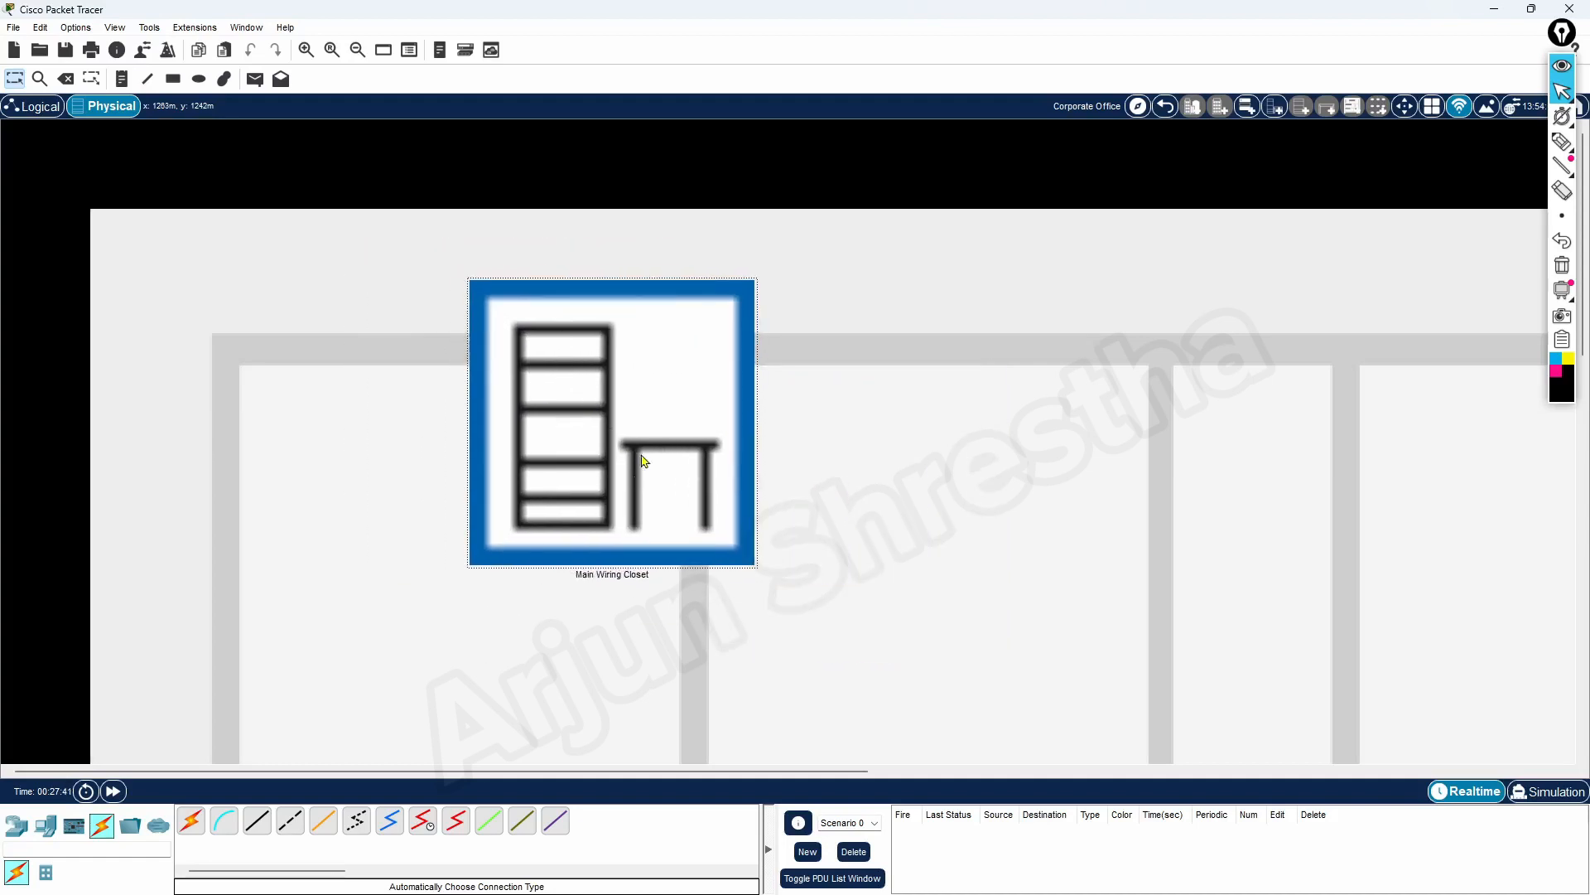
left_click(577, 447)
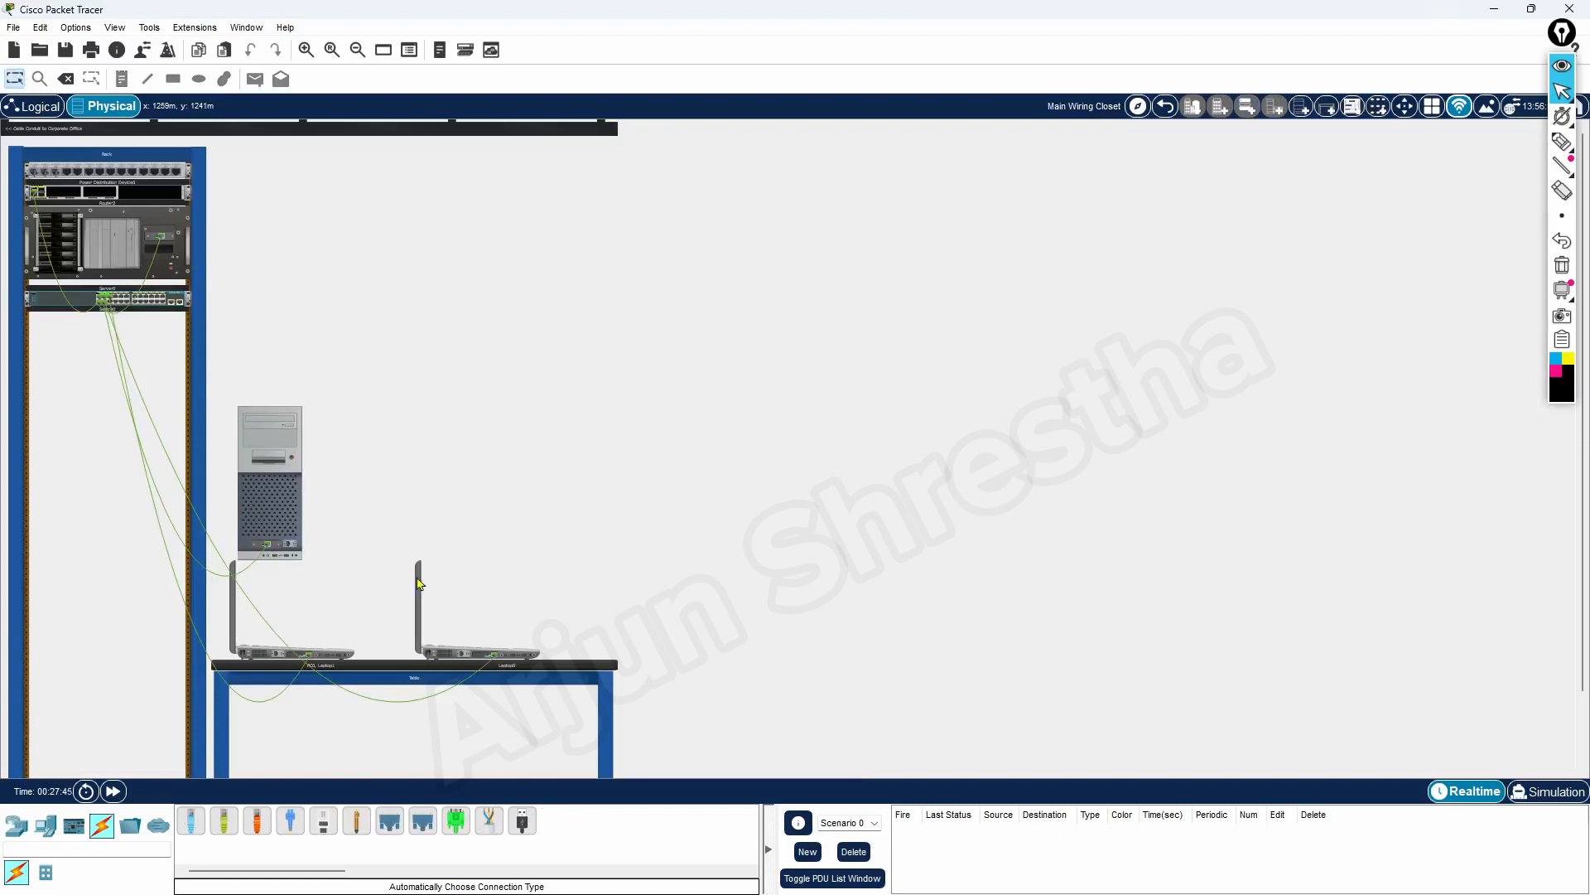
Examine Server0's hardware and the cabling between the rack devices, PC0 and the laptops on the table
scroll(418, 580, "down", 2)
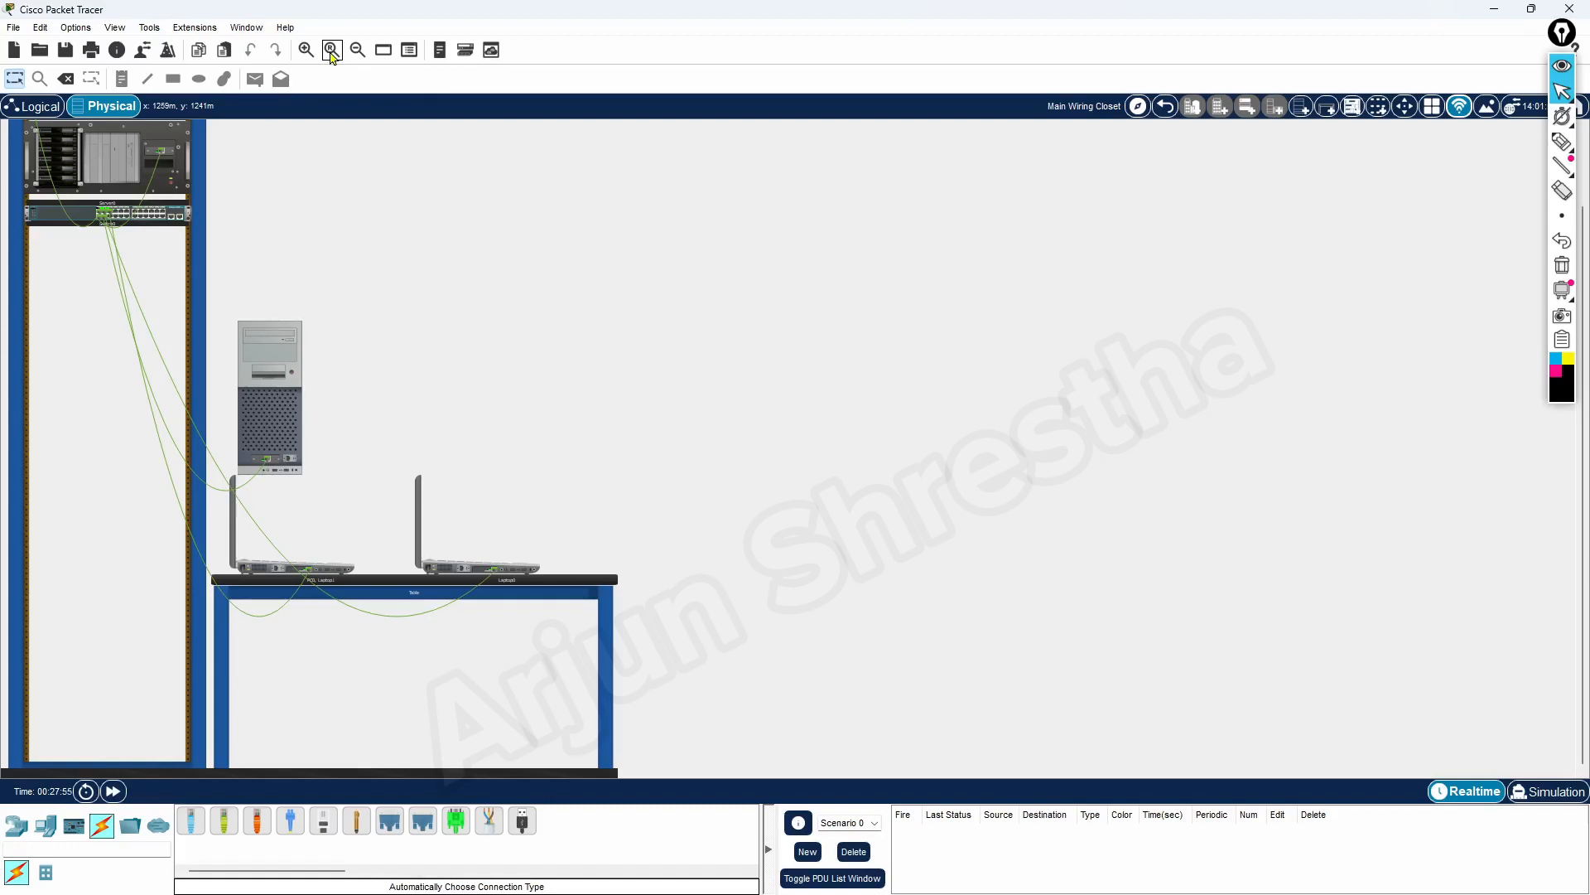
left_click(121, 166)
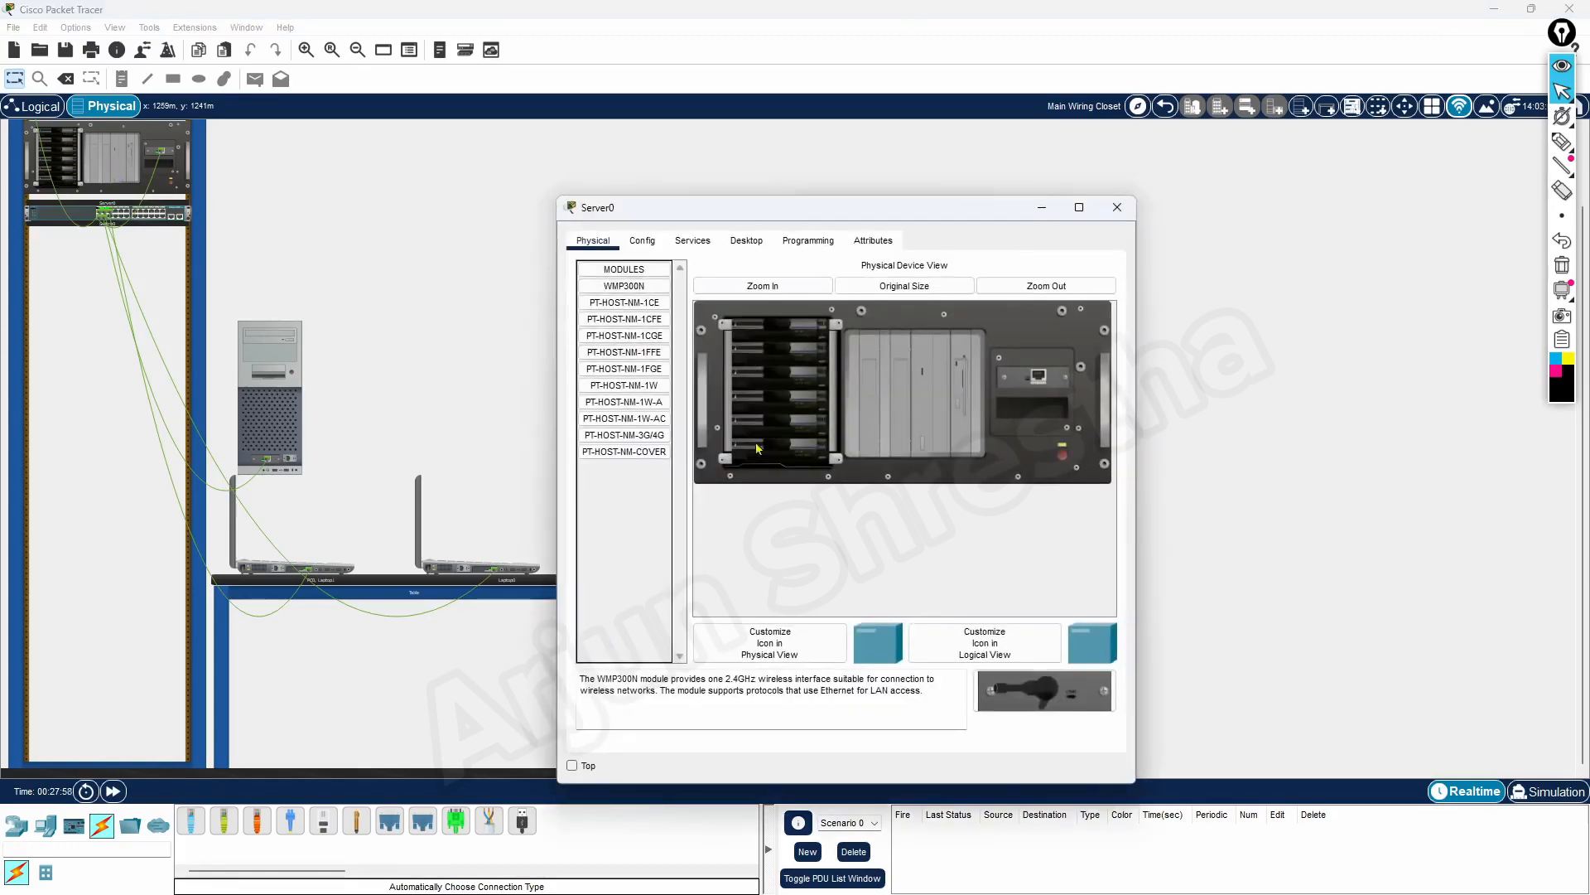
left_click(1118, 207)
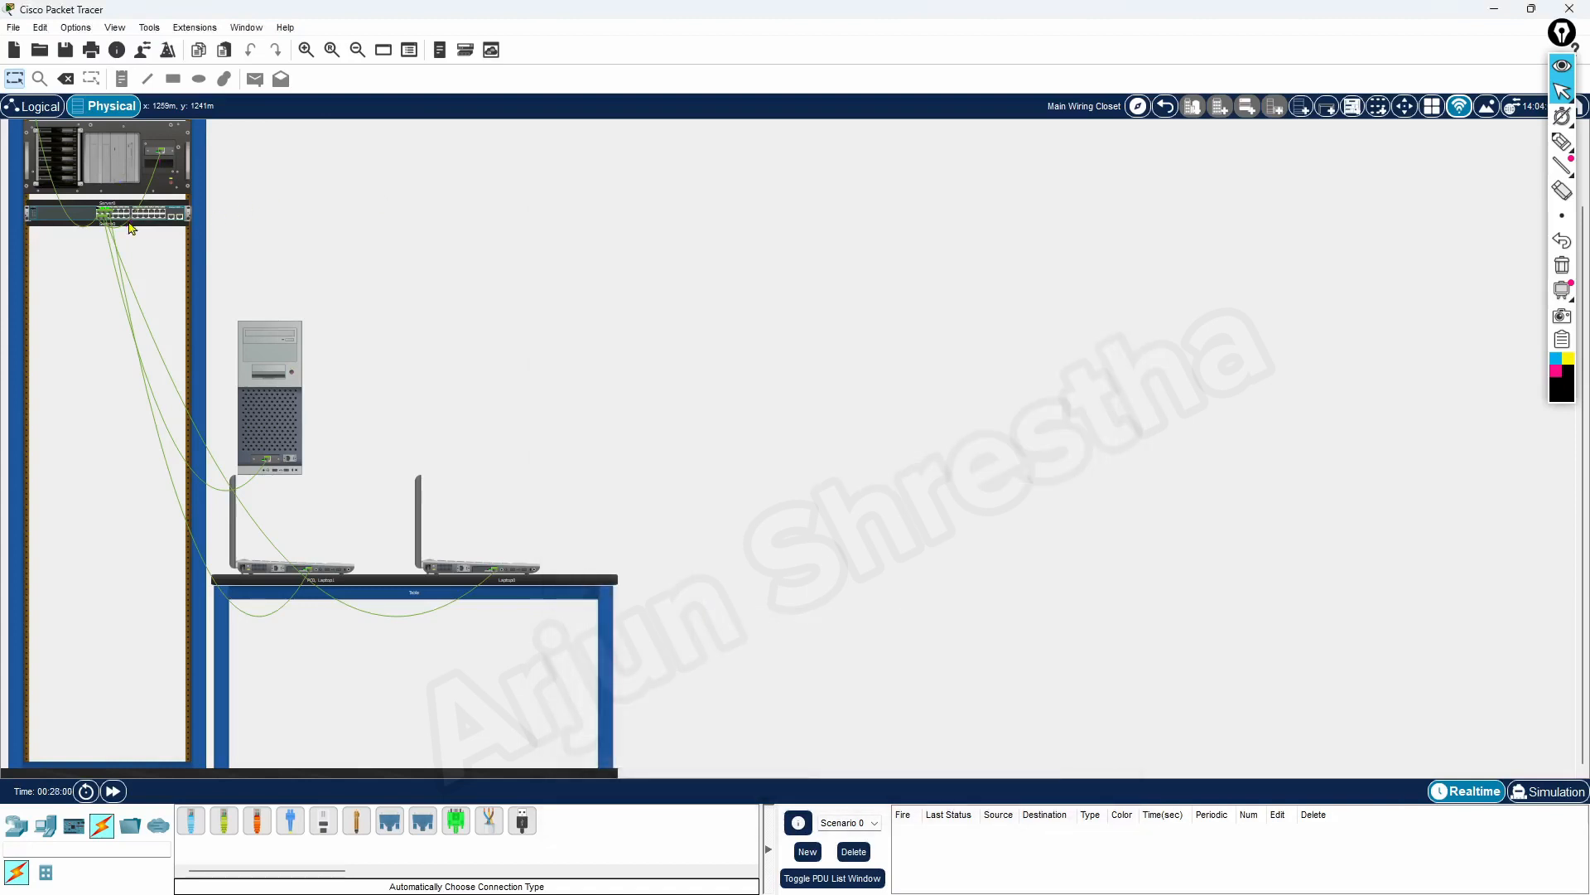
left_click(306, 50)
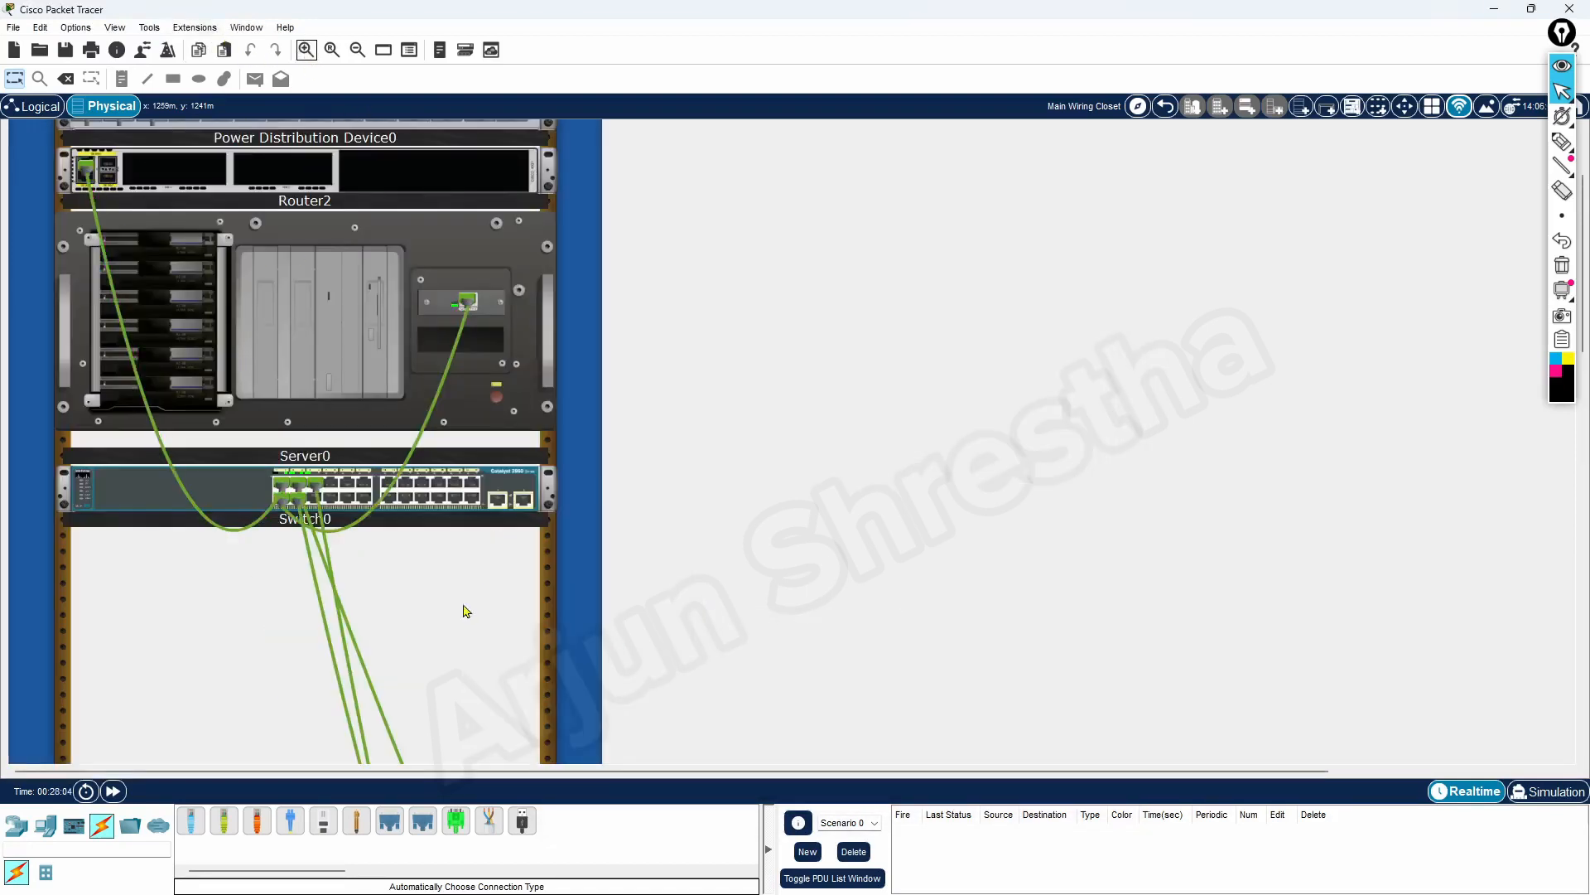
scroll(461, 611, "down", 10)
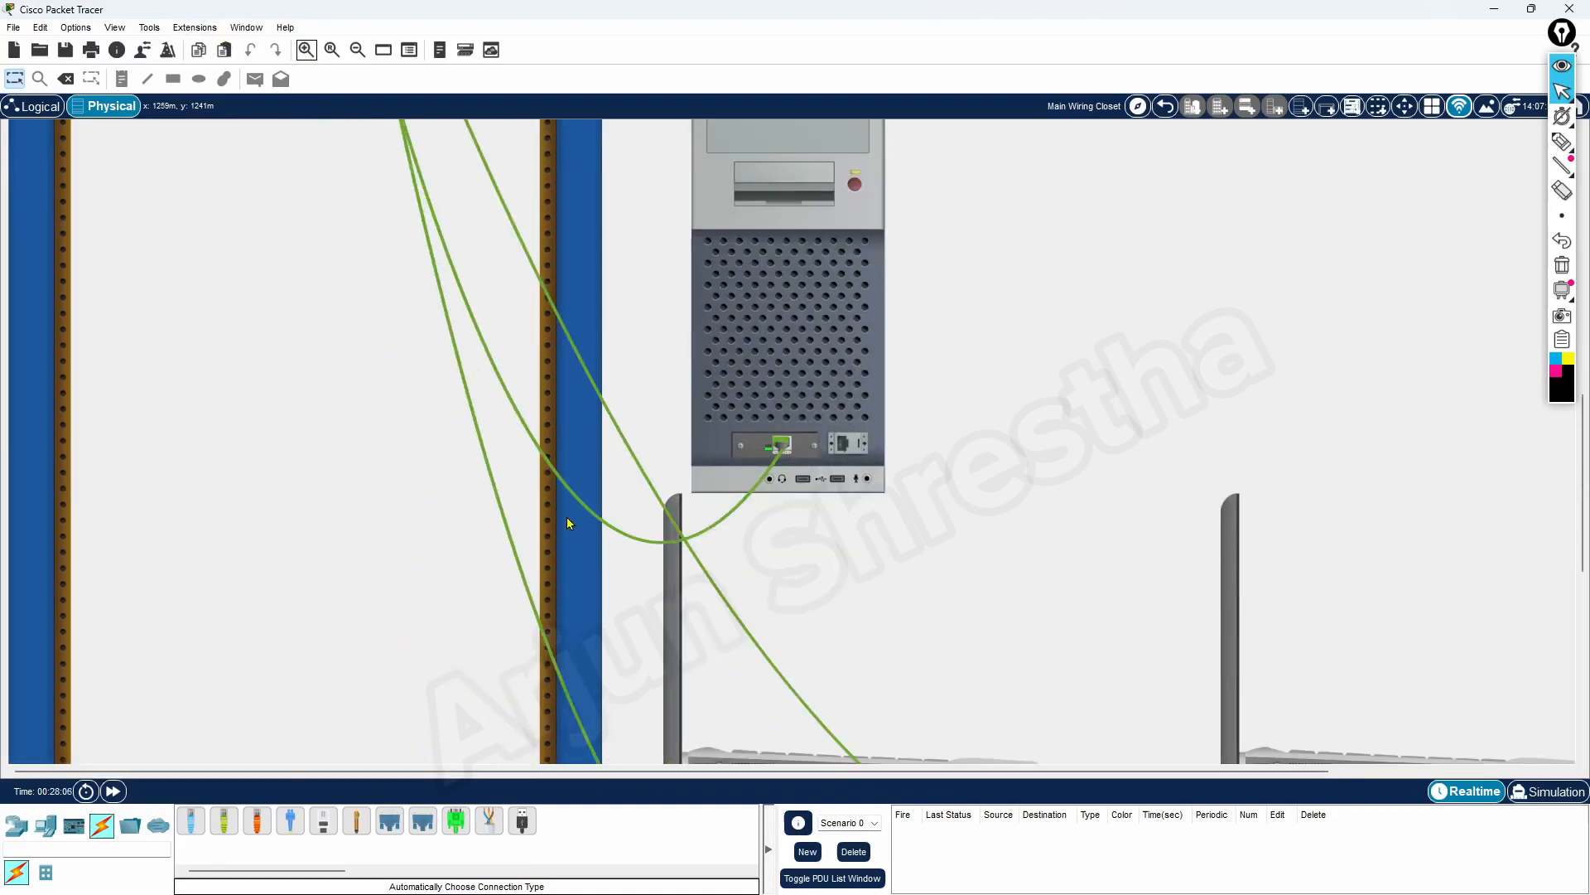
scroll(440, 582, "up", 10)
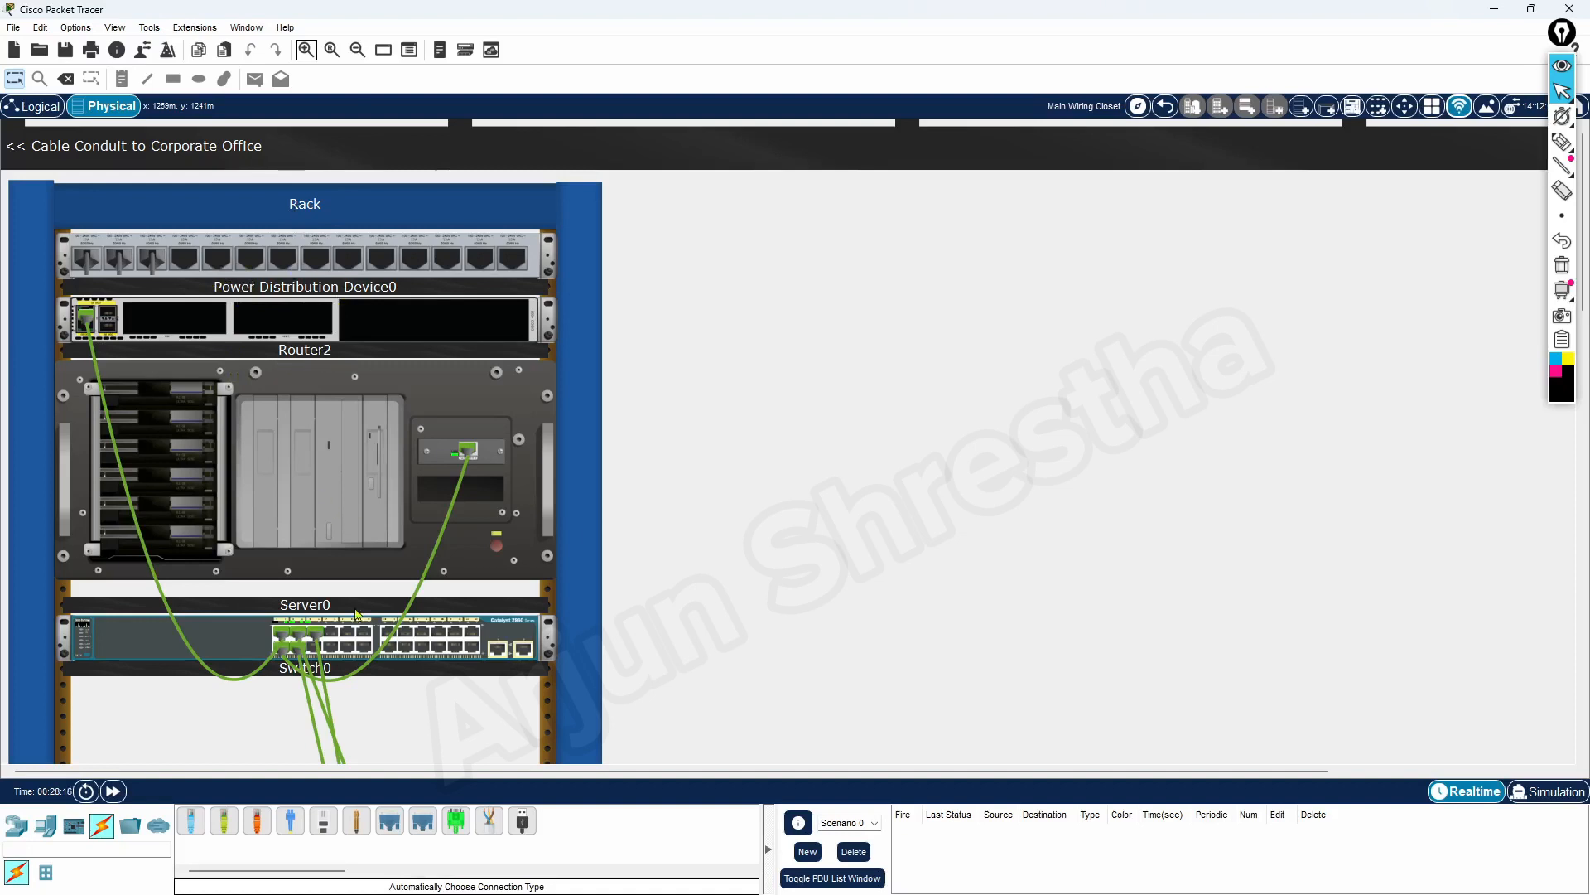
scroll(195, 658, "down", 10)
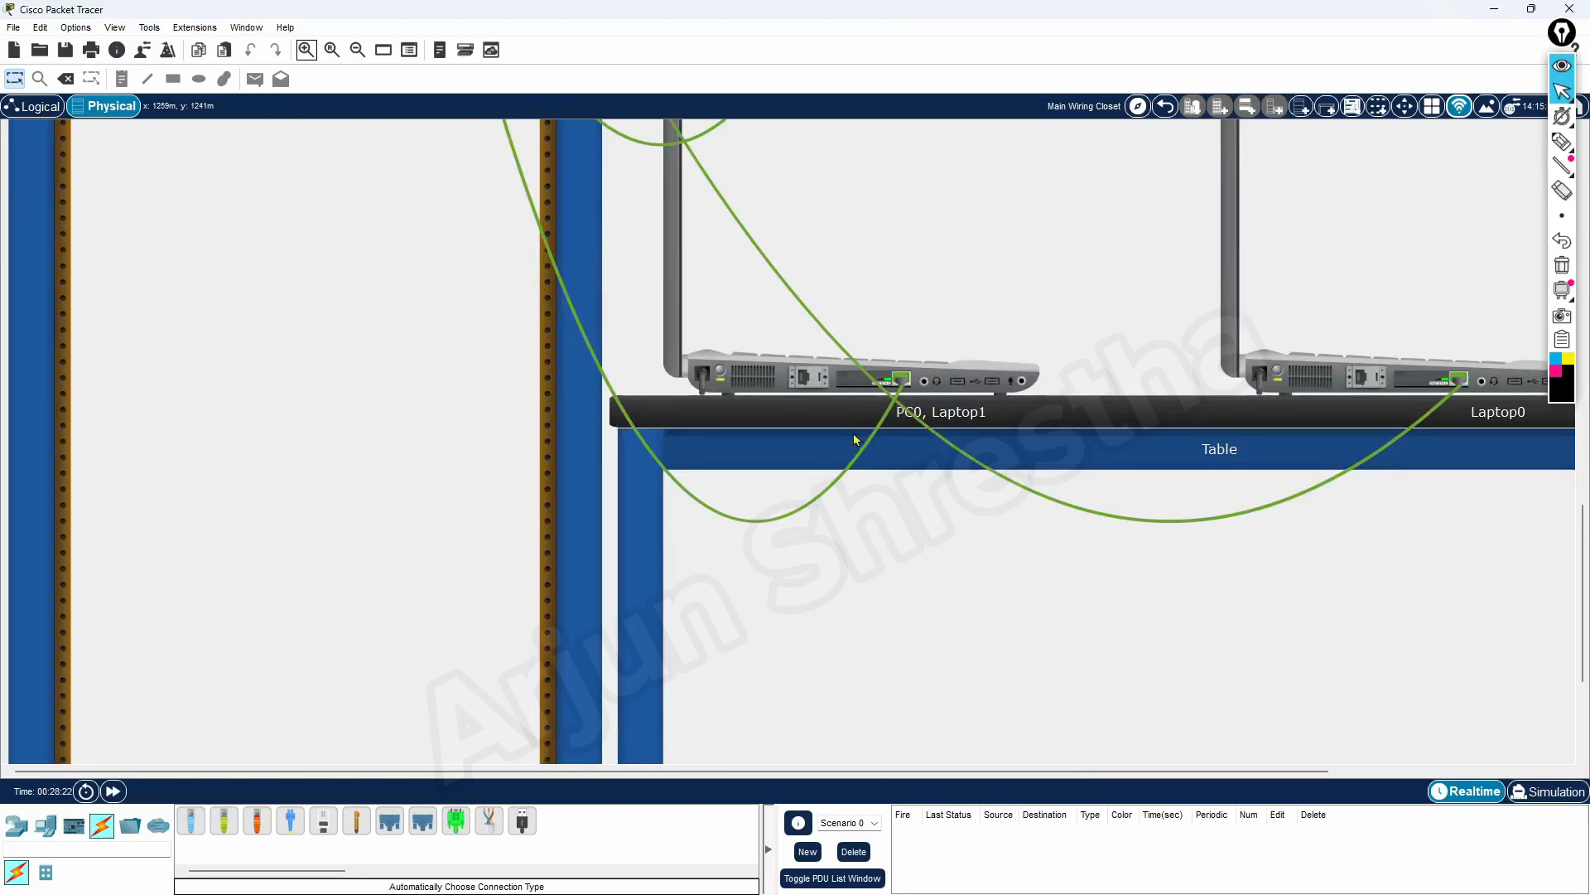
scroll(837, 525, "up", 3)
scroll(593, 509, "up", 8)
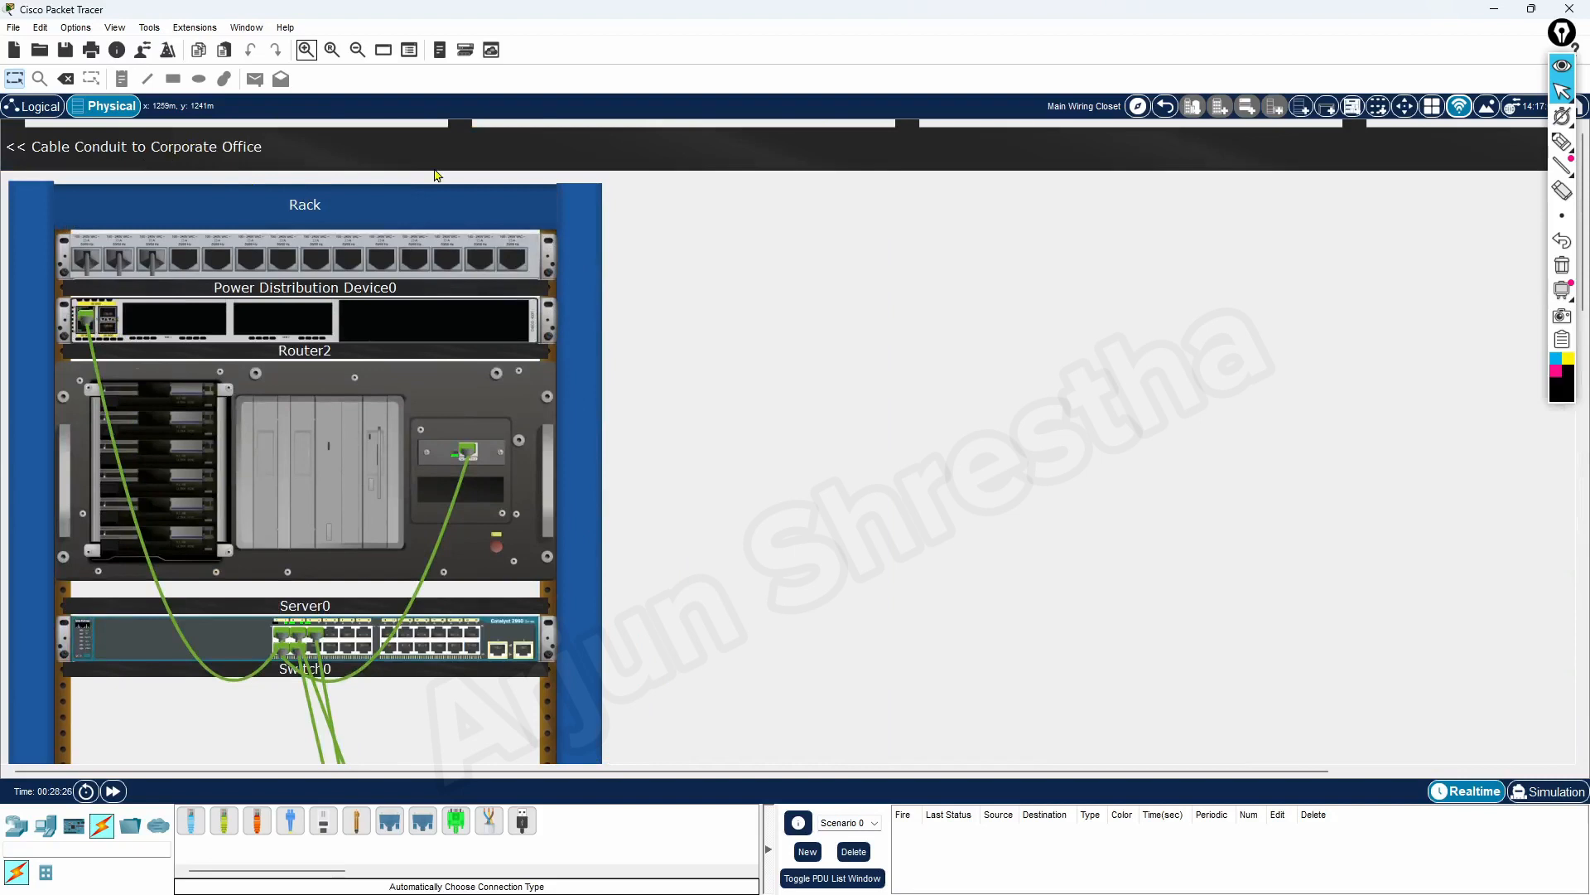
Compare the logical topology with the physical wiring closet, ending in the logical workspace
left_click(41, 111)
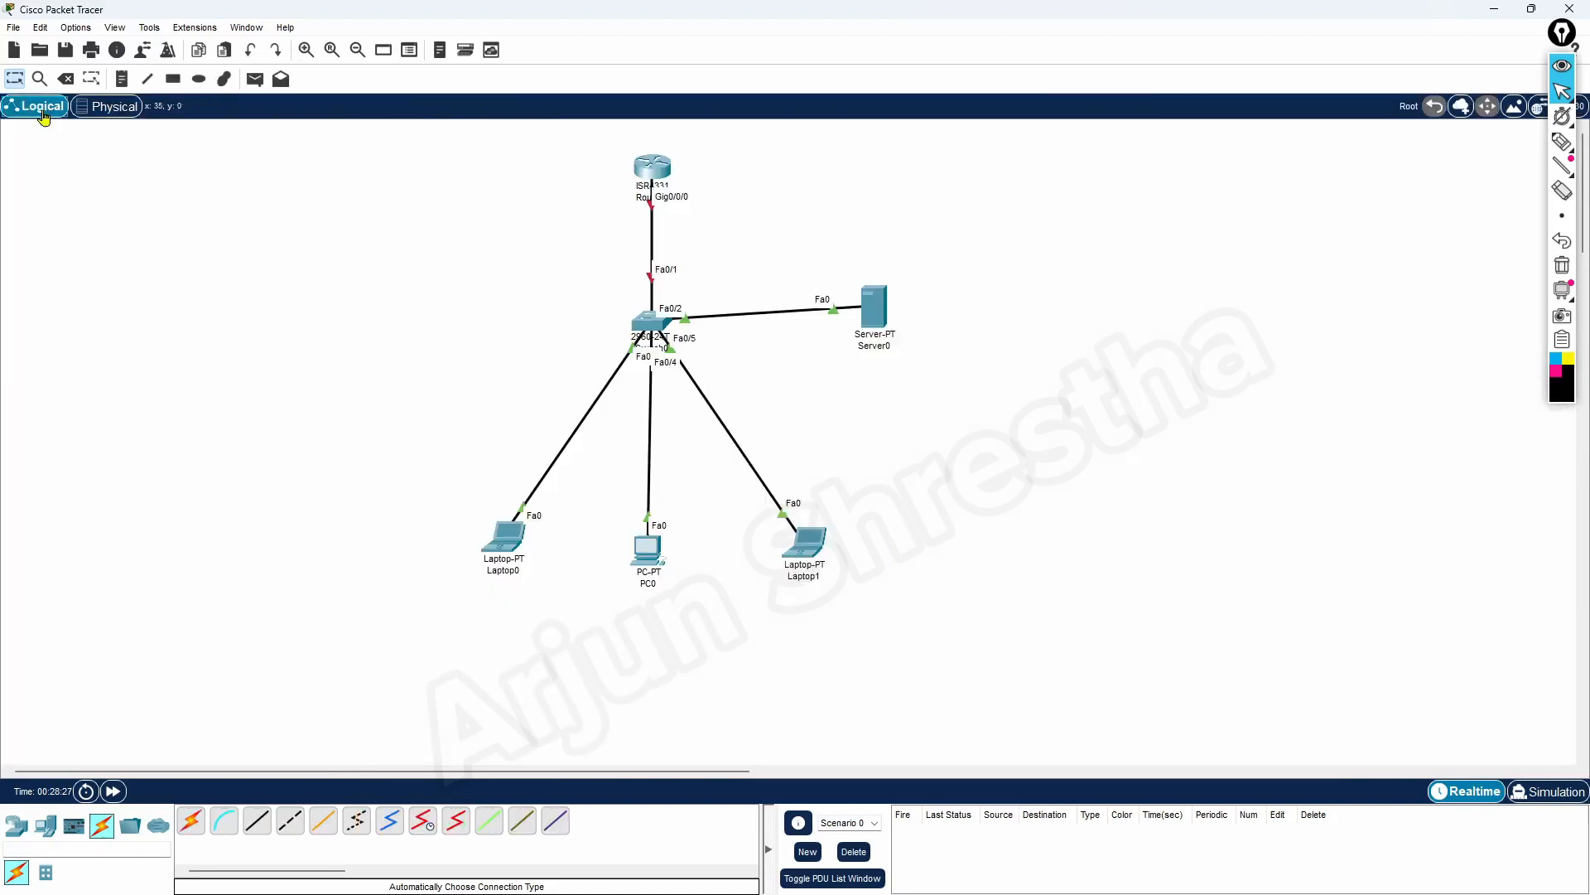
left_click(100, 113)
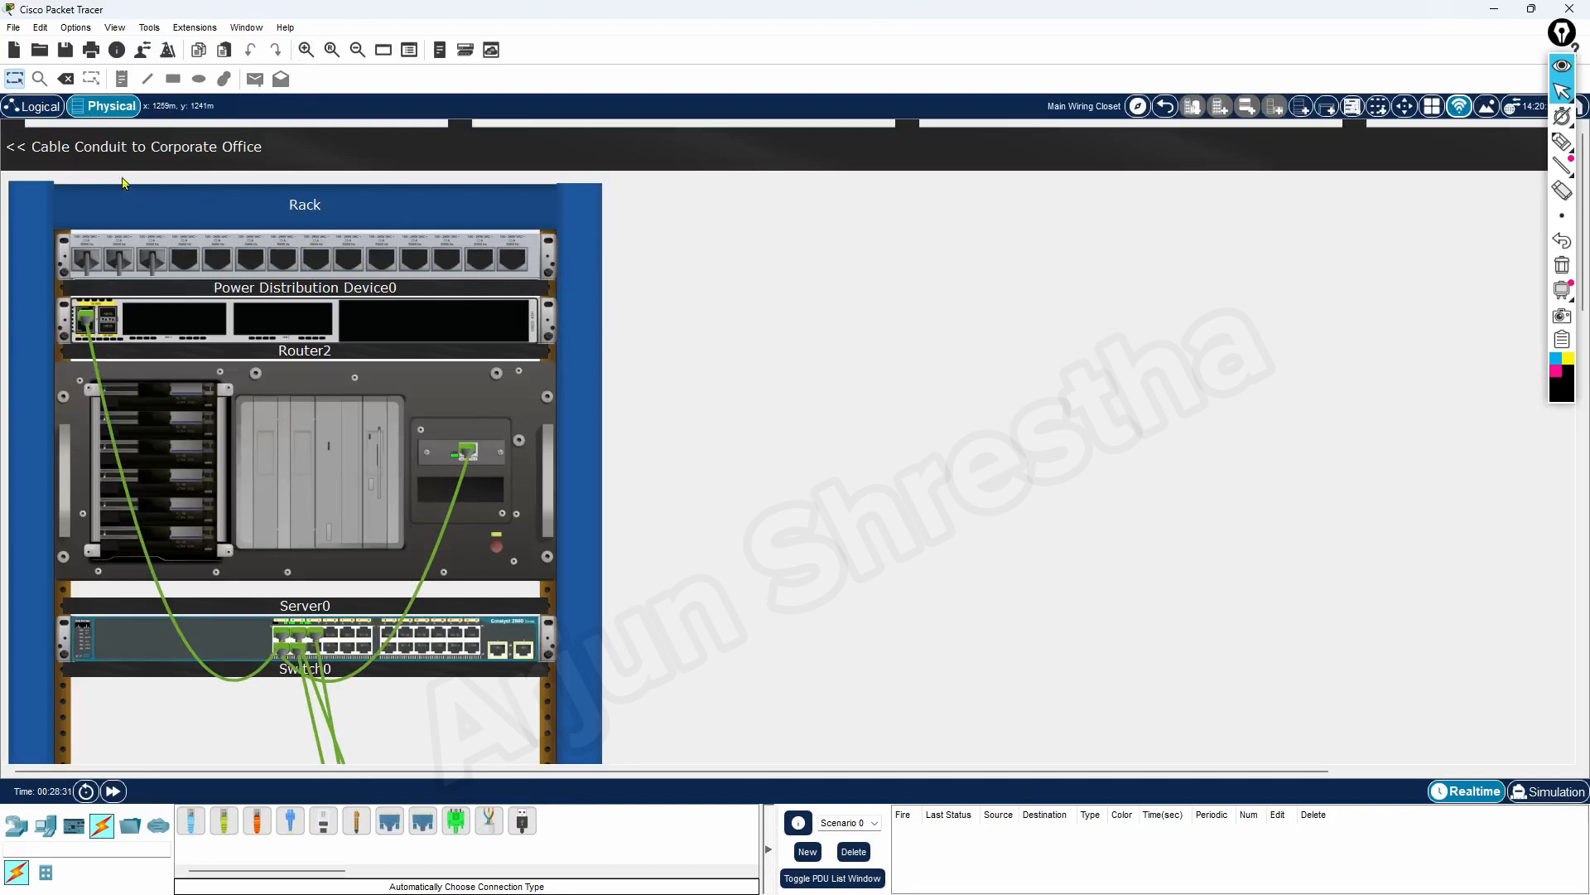
left_click(37, 106)
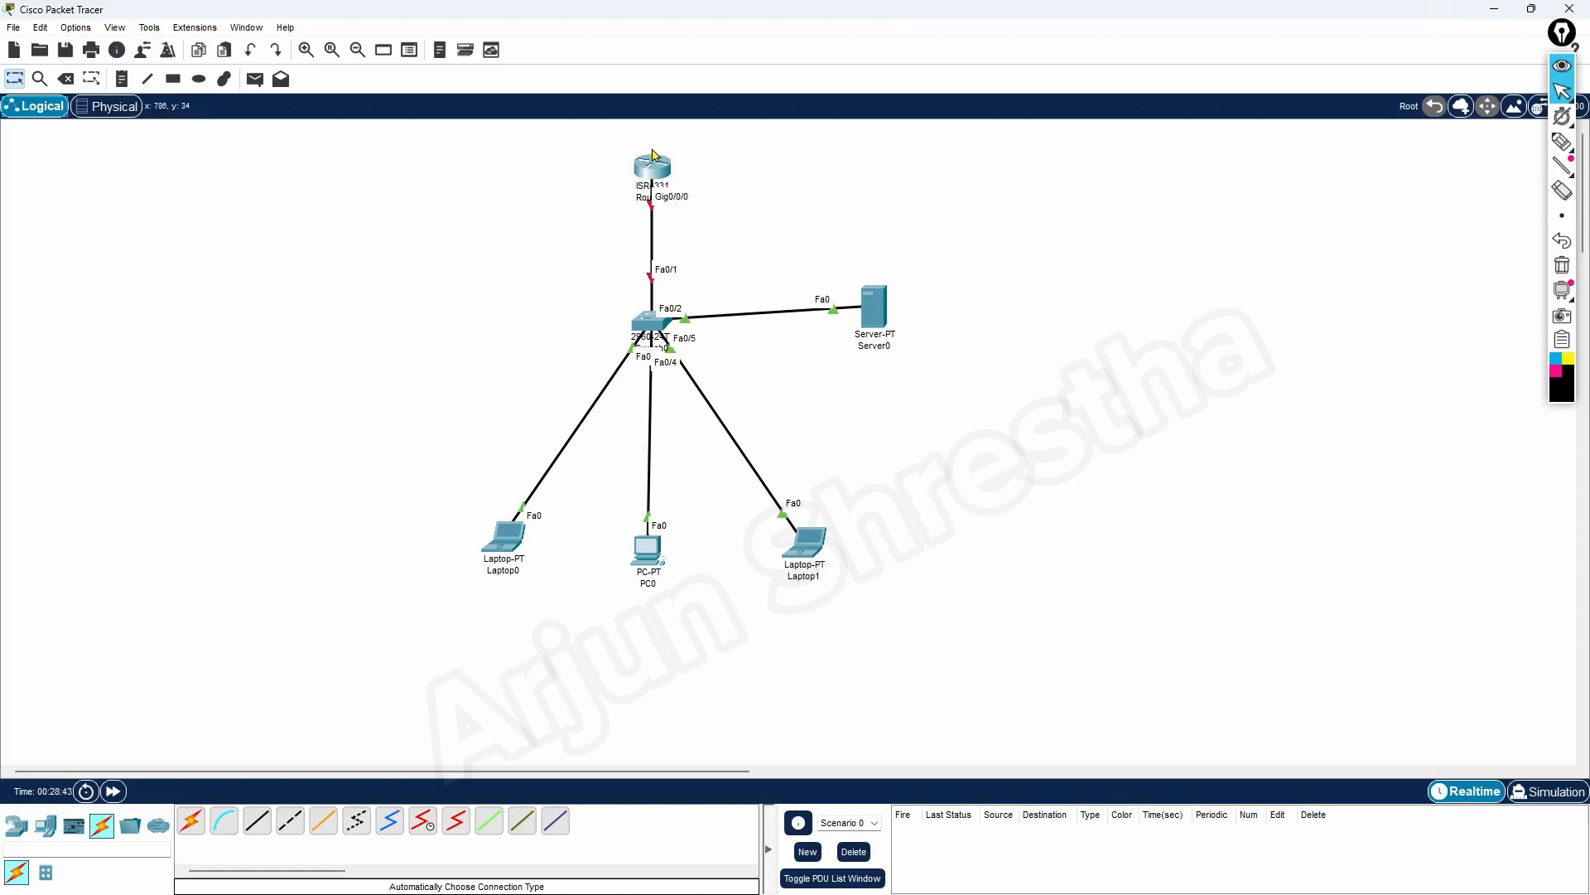
Place a note reading "Router" beside the router in the logical topology
left_click(122, 80)
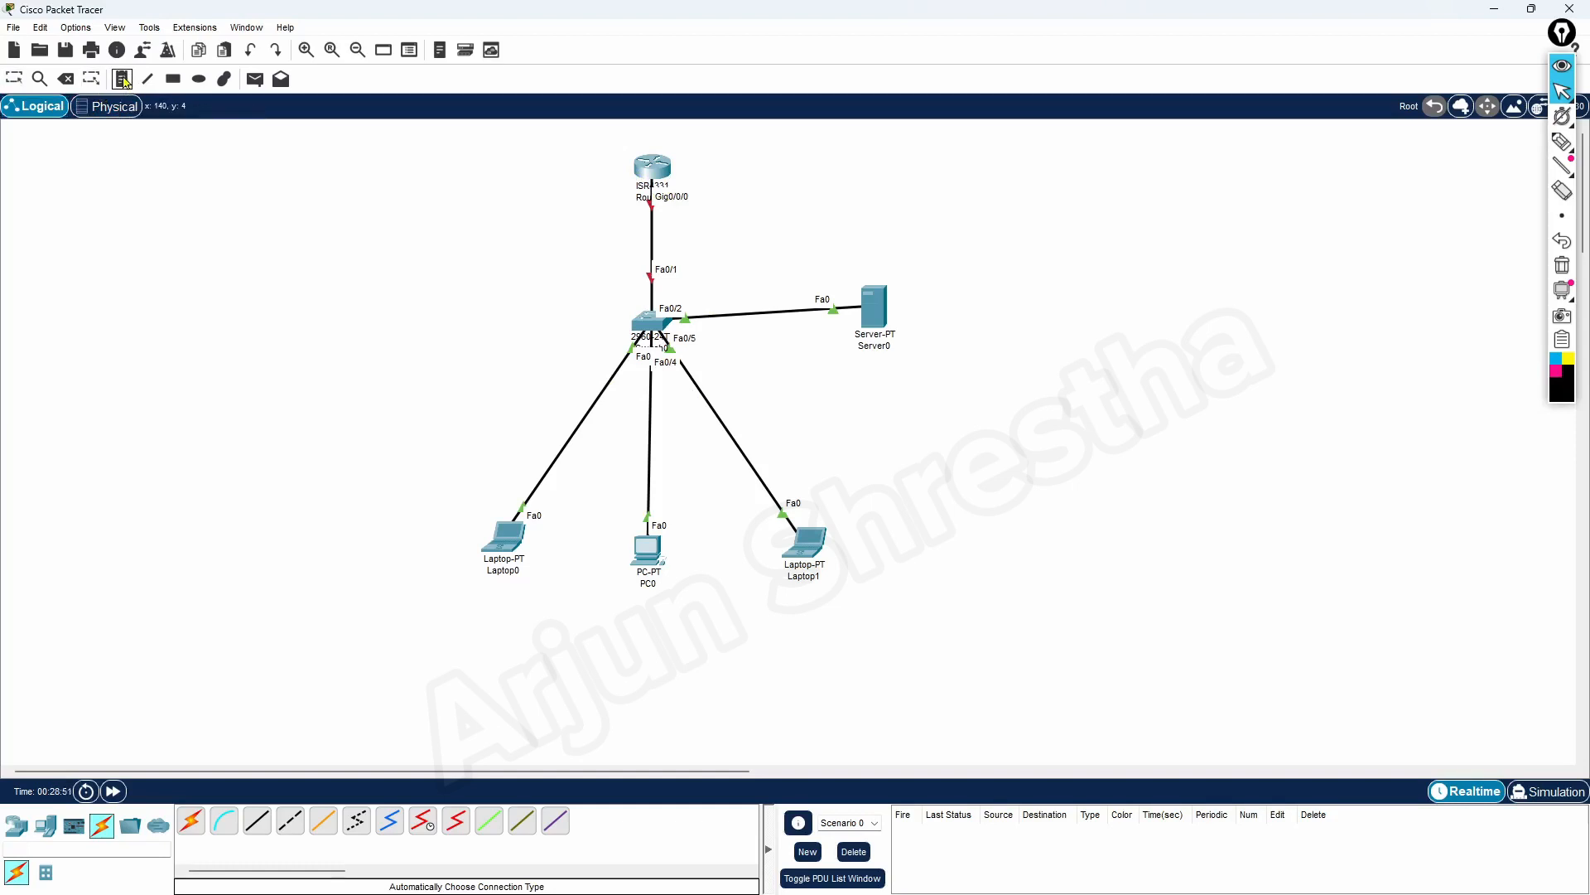
left_click(705, 168)
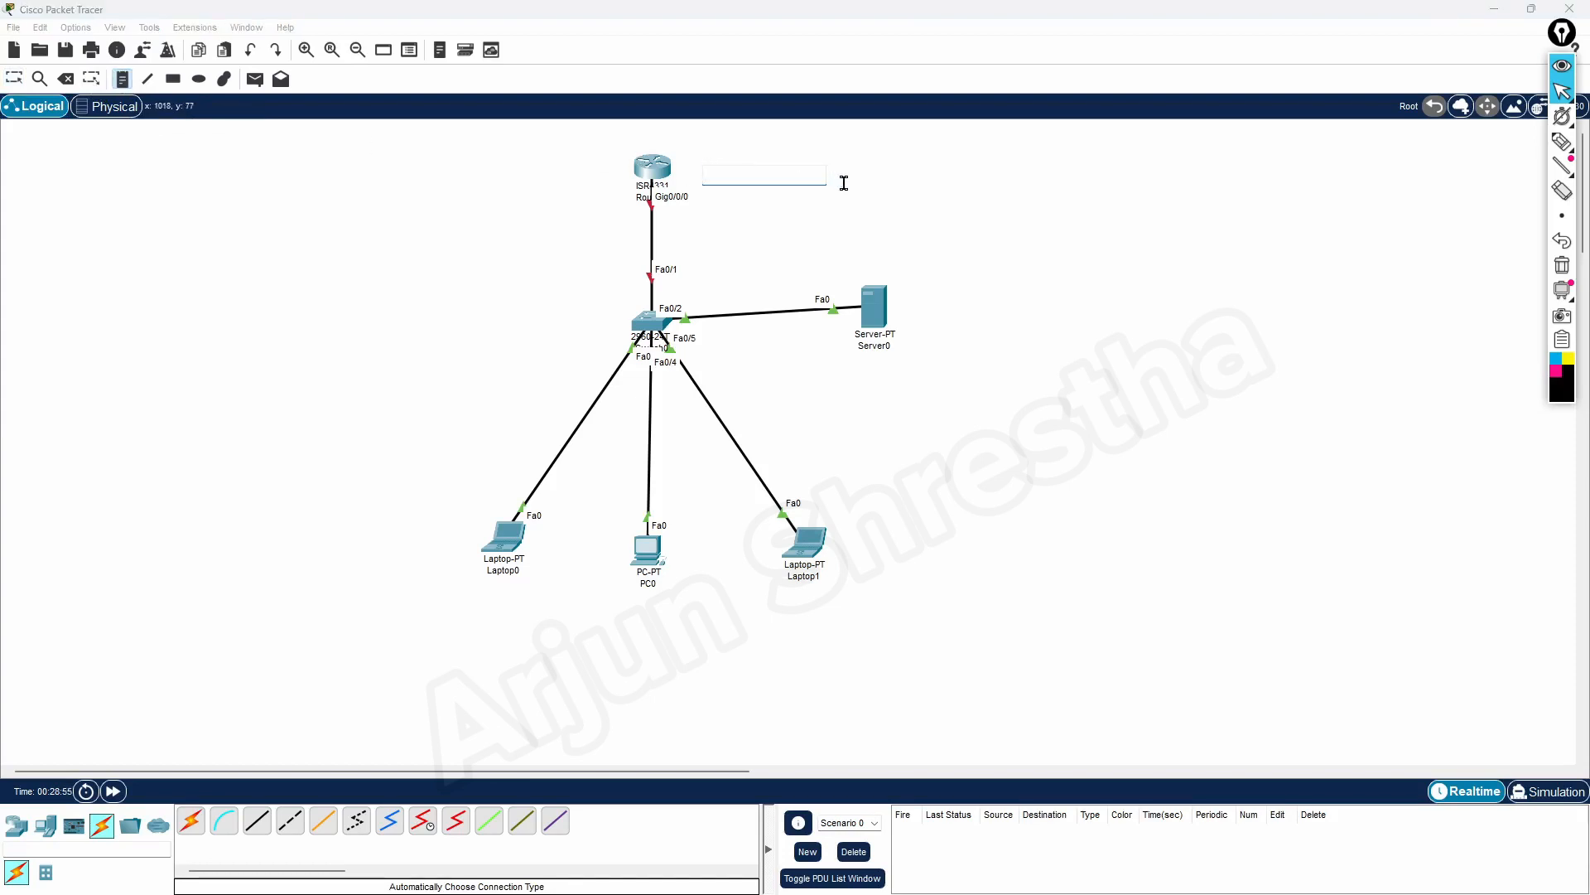
type("Router")
left_click(935, 309)
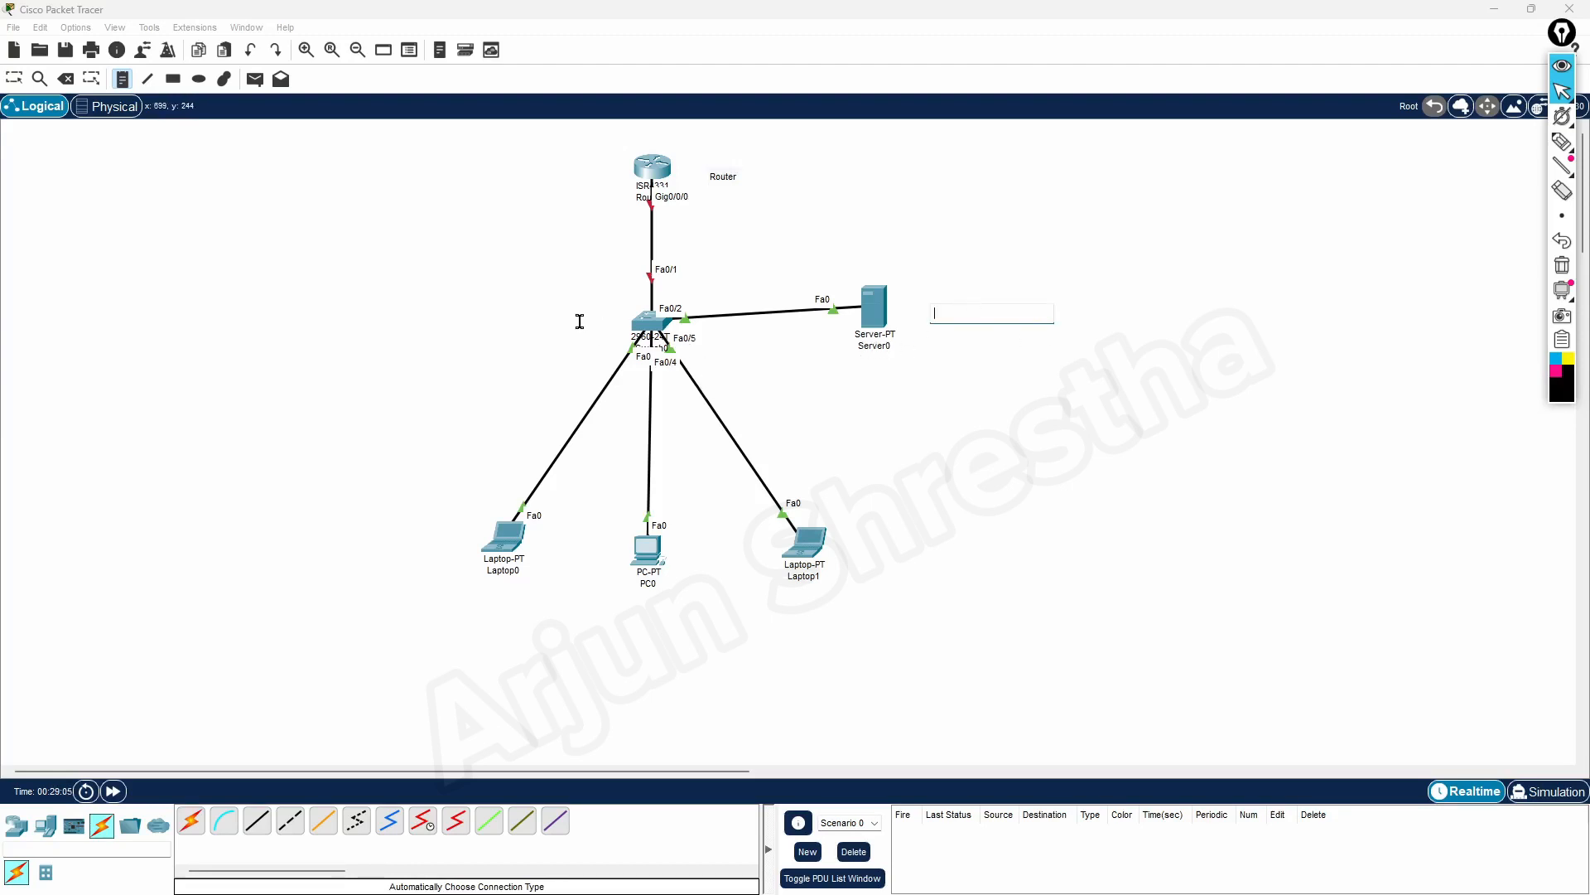
Place a note reading "Switch" to the left of the switch
left_click(545, 323)
type("Swi")
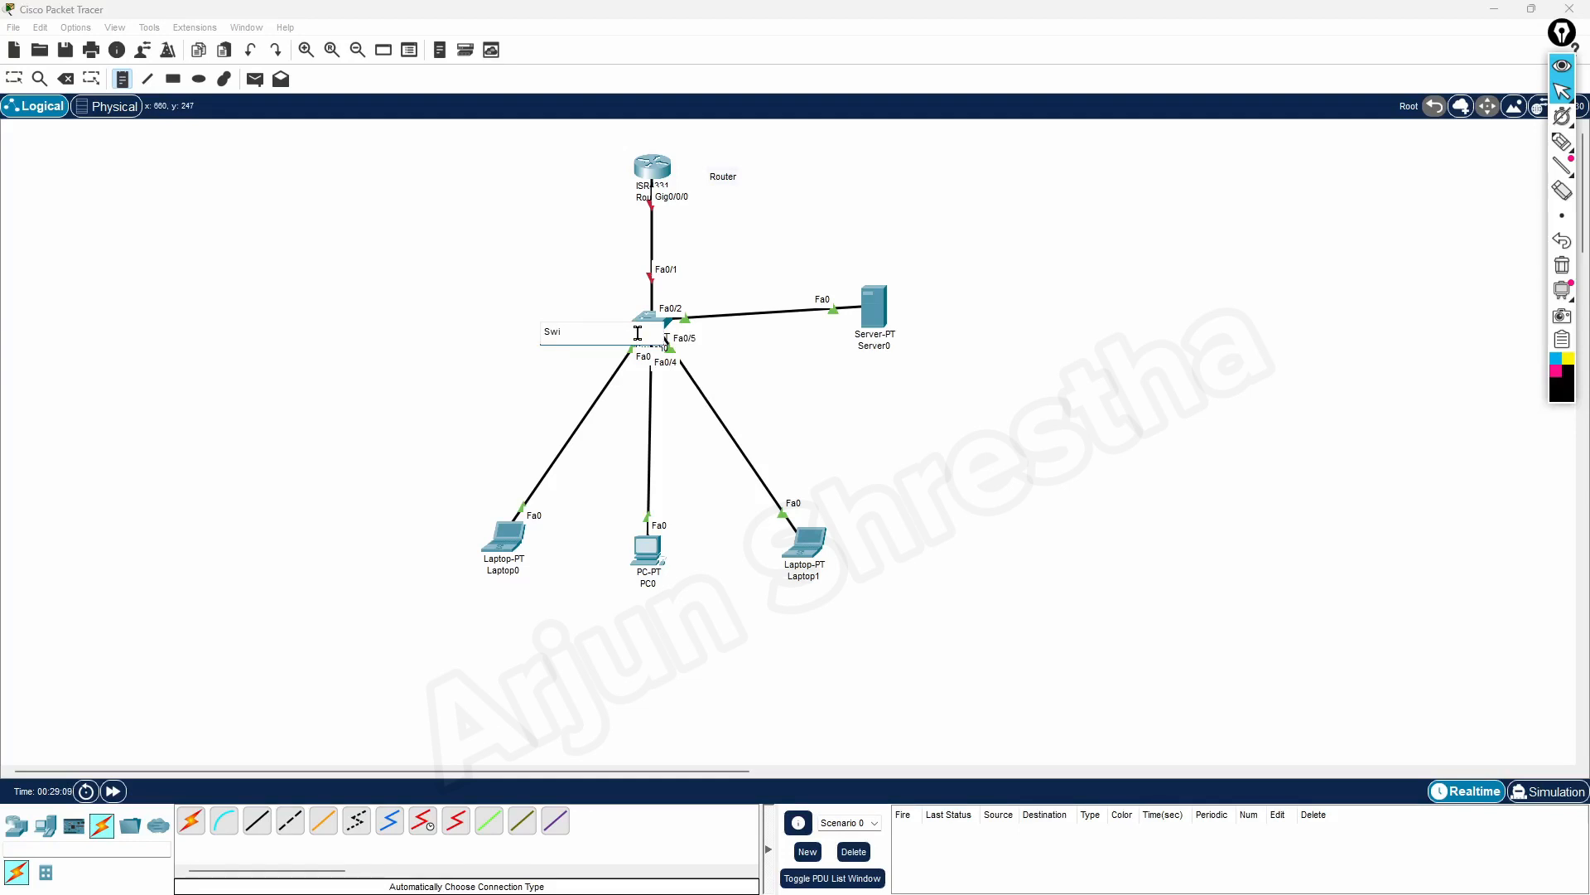
key("BackSpace")
type("wi")
left_click(473, 368)
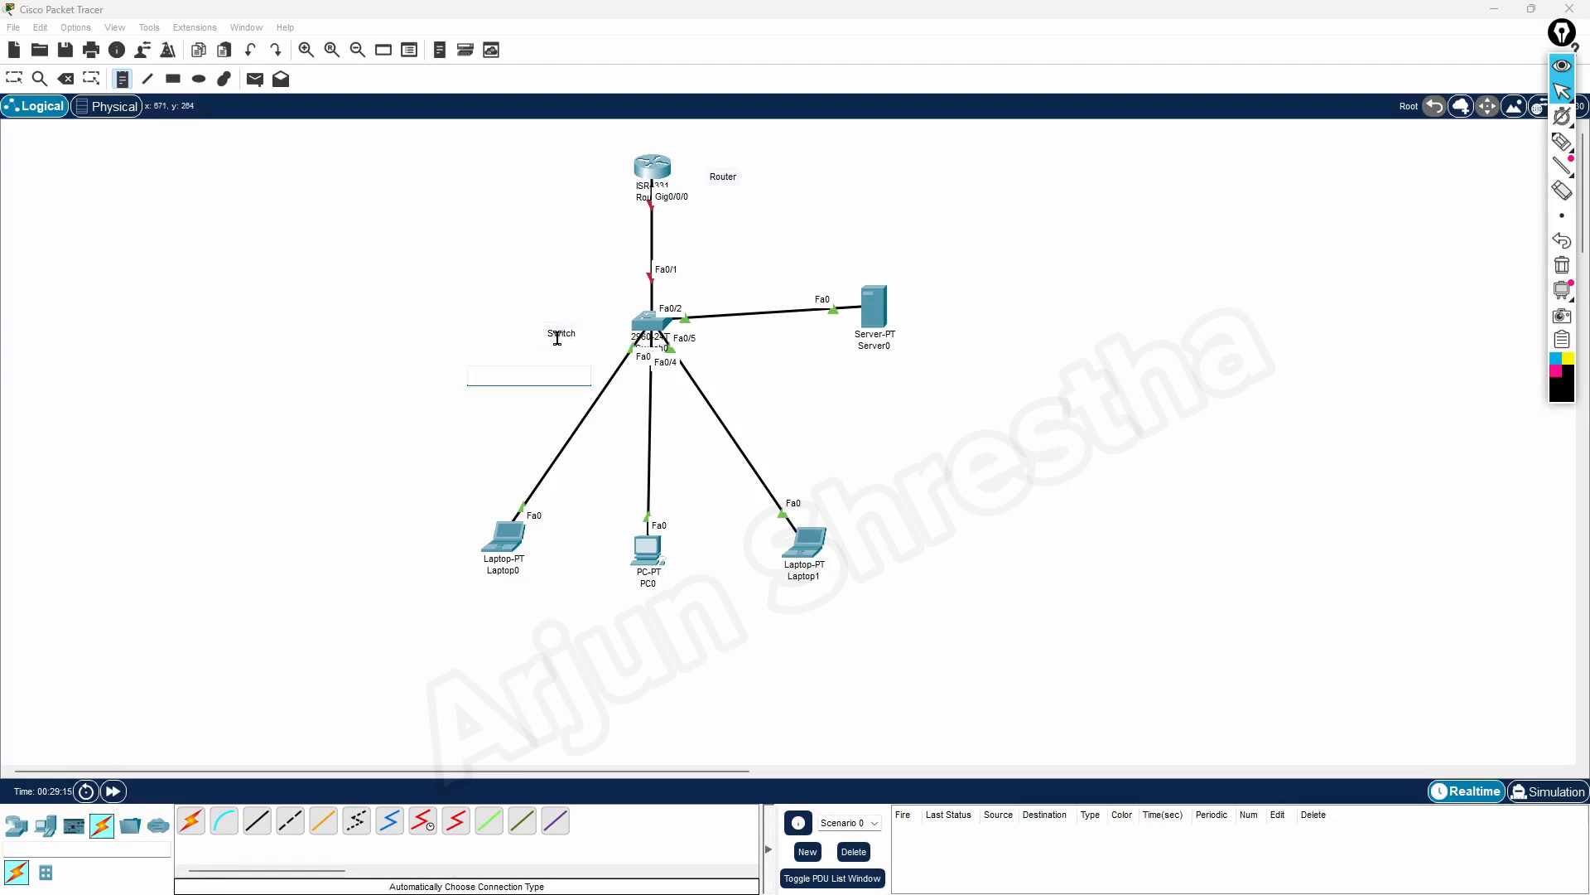
Move the Switch note close to the switch's upper left and the Router note directly above the router
left_click(15, 79)
left_click_drag(512, 308, 622, 315)
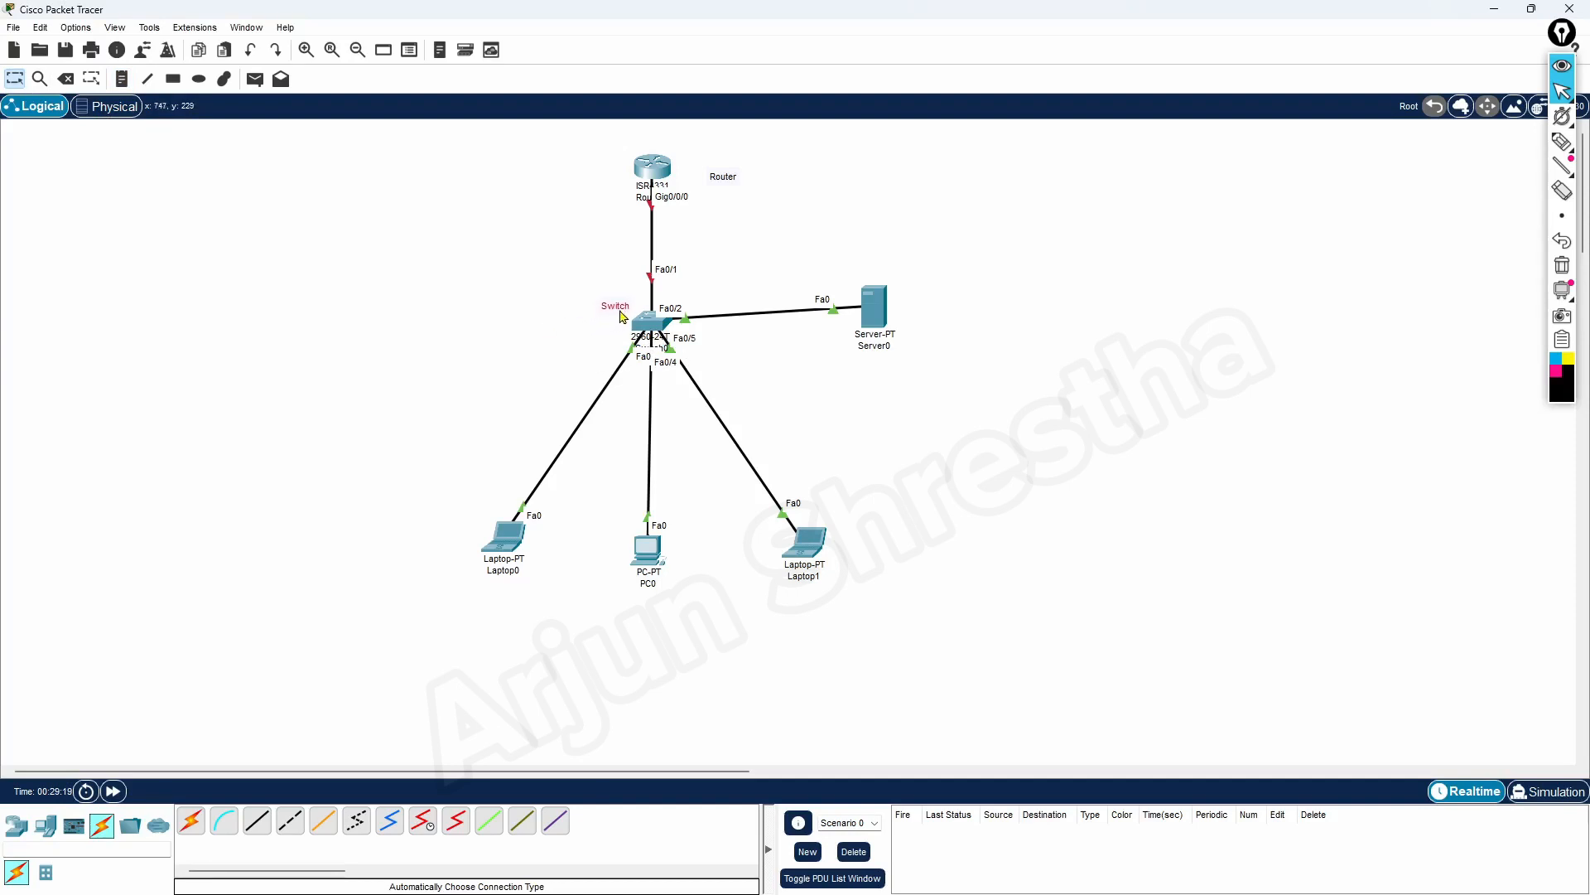
left_click_drag(694, 153, 663, 144)
left_click(897, 183)
Place a note reading "192.168.0.1" close to the router's right side
left_click(122, 81)
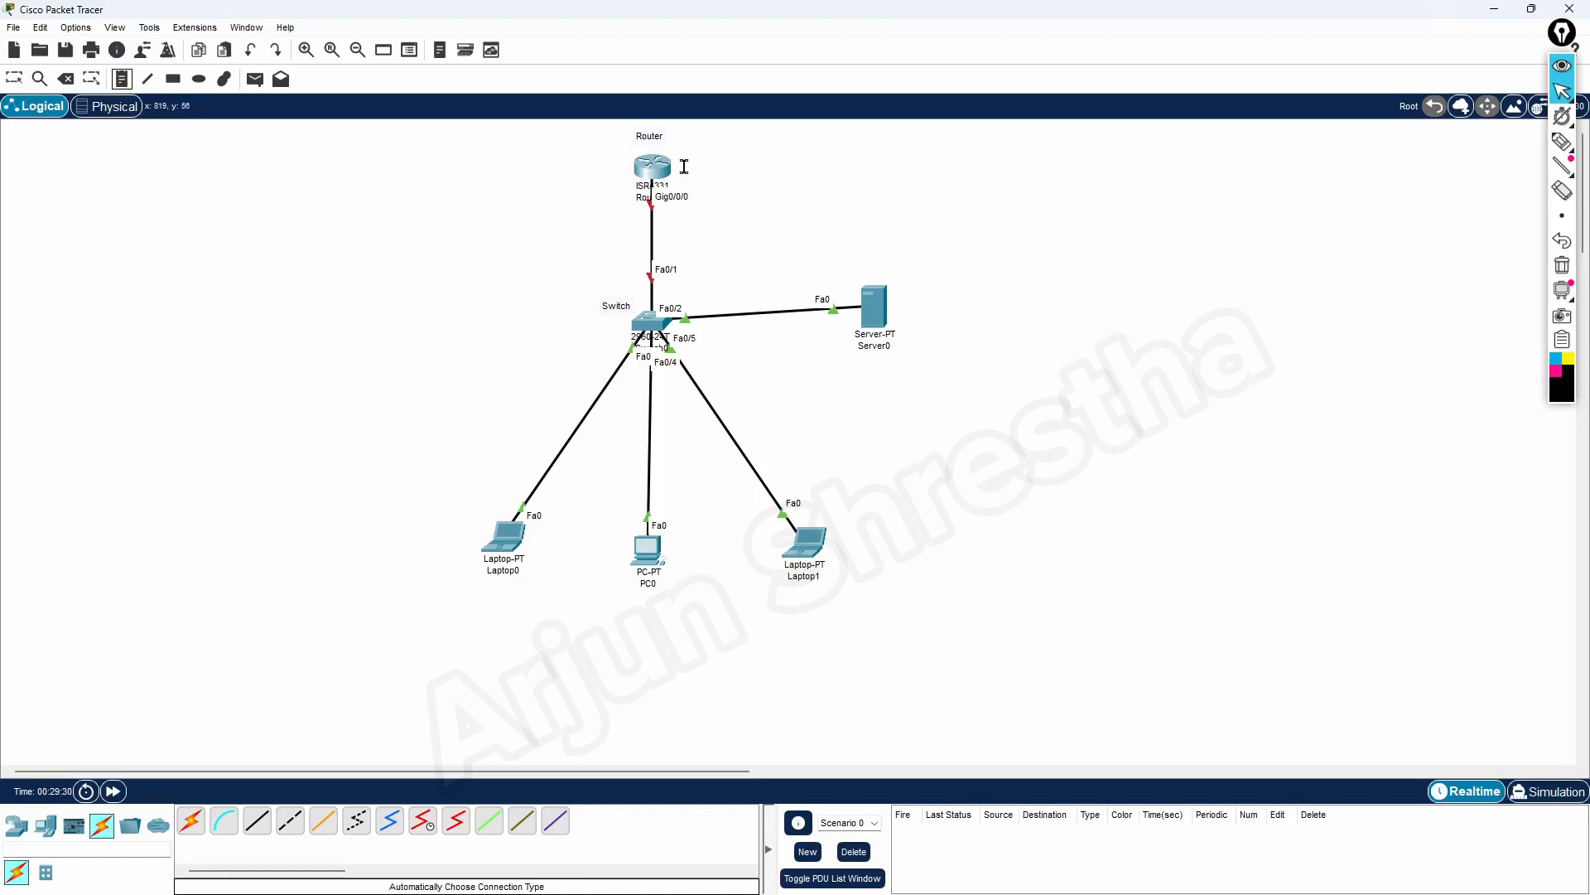
left_click(698, 161)
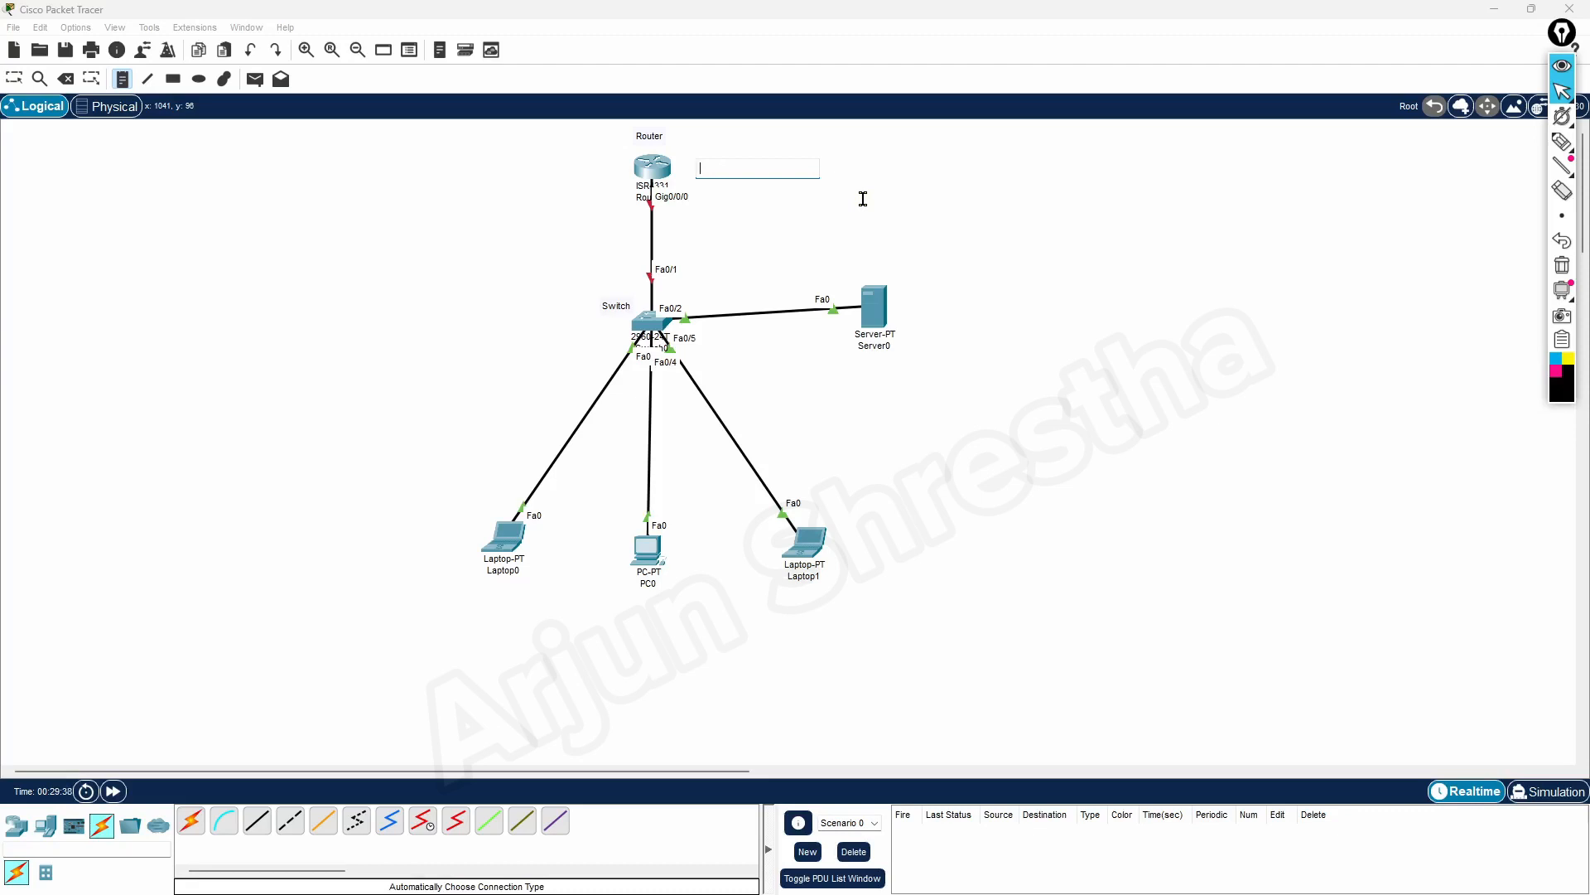
type("192.168.0.1")
left_click(15, 79)
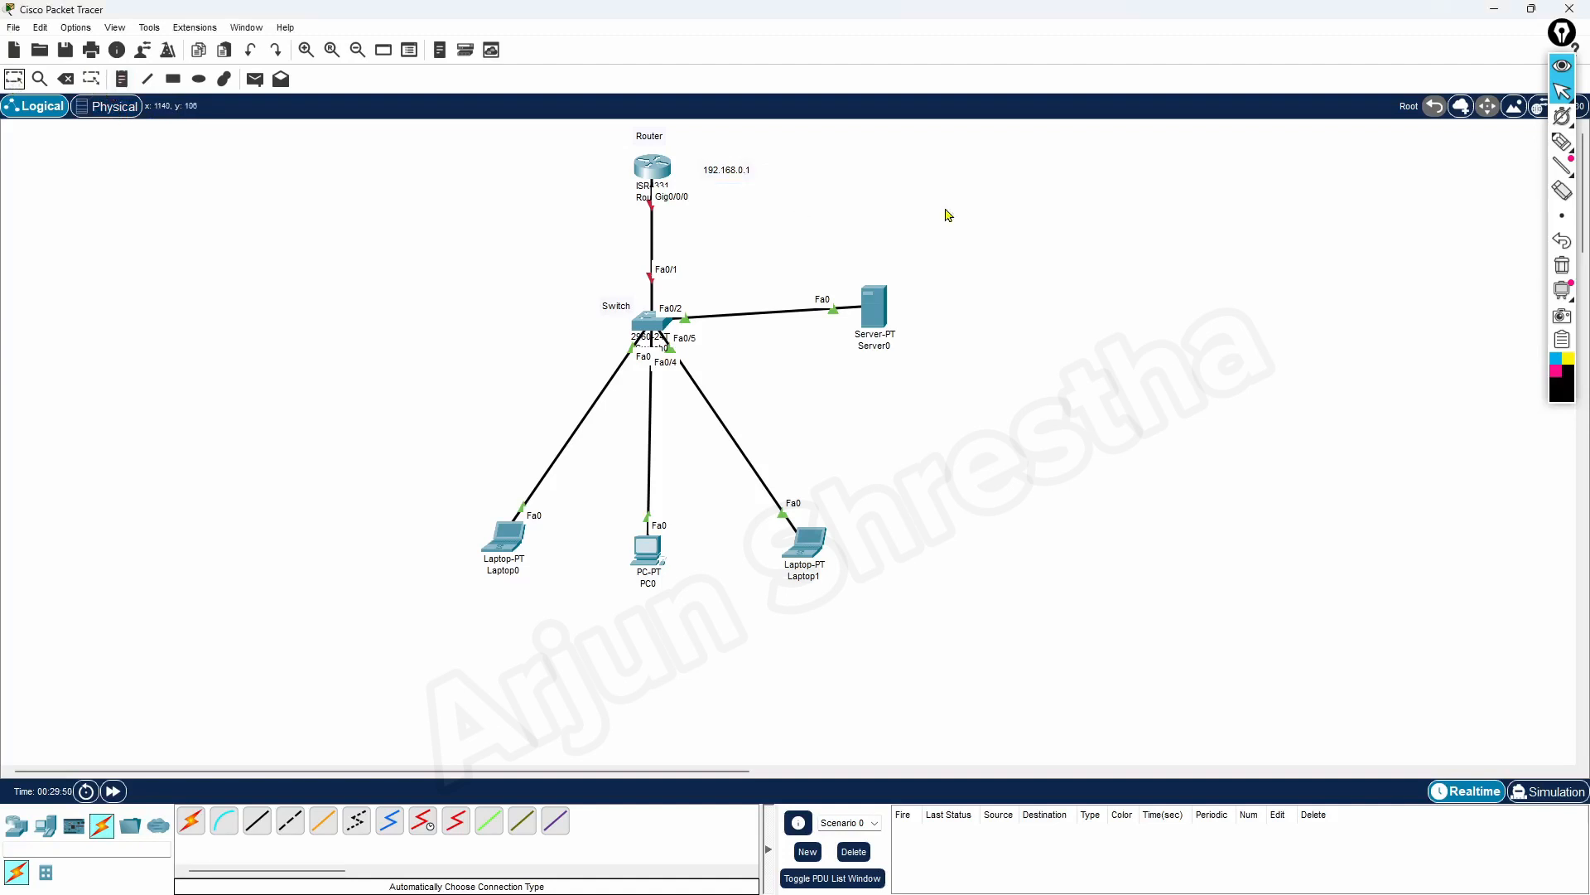
left_click_drag(731, 179, 715, 173)
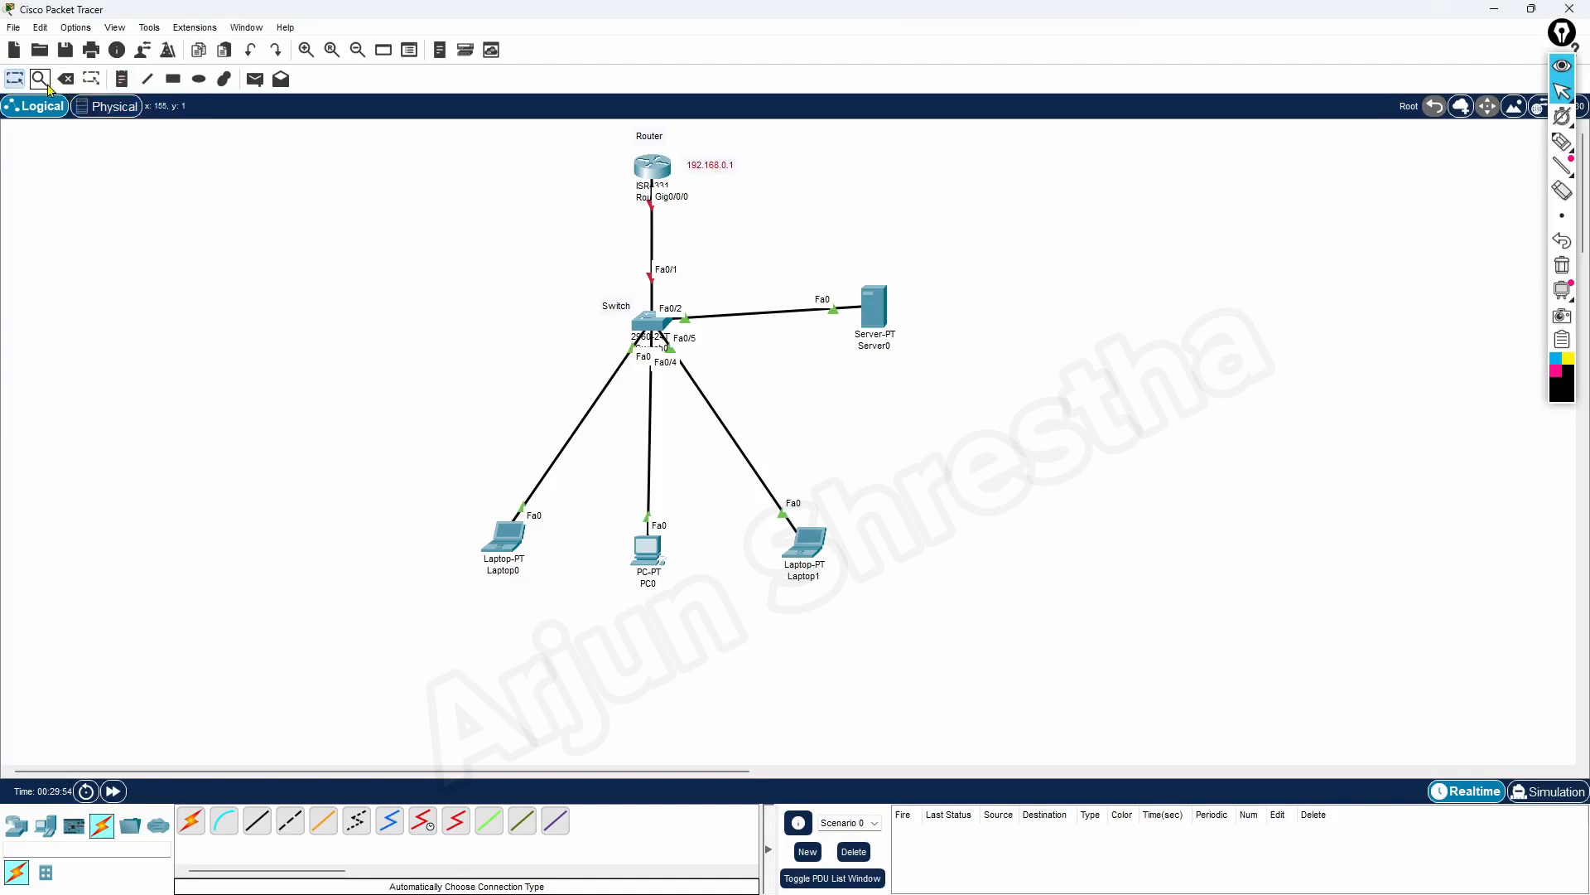
Add a note reading "Network : 192.168.0.0" in the empty area left of the router
left_click(121, 78)
left_click(374, 171)
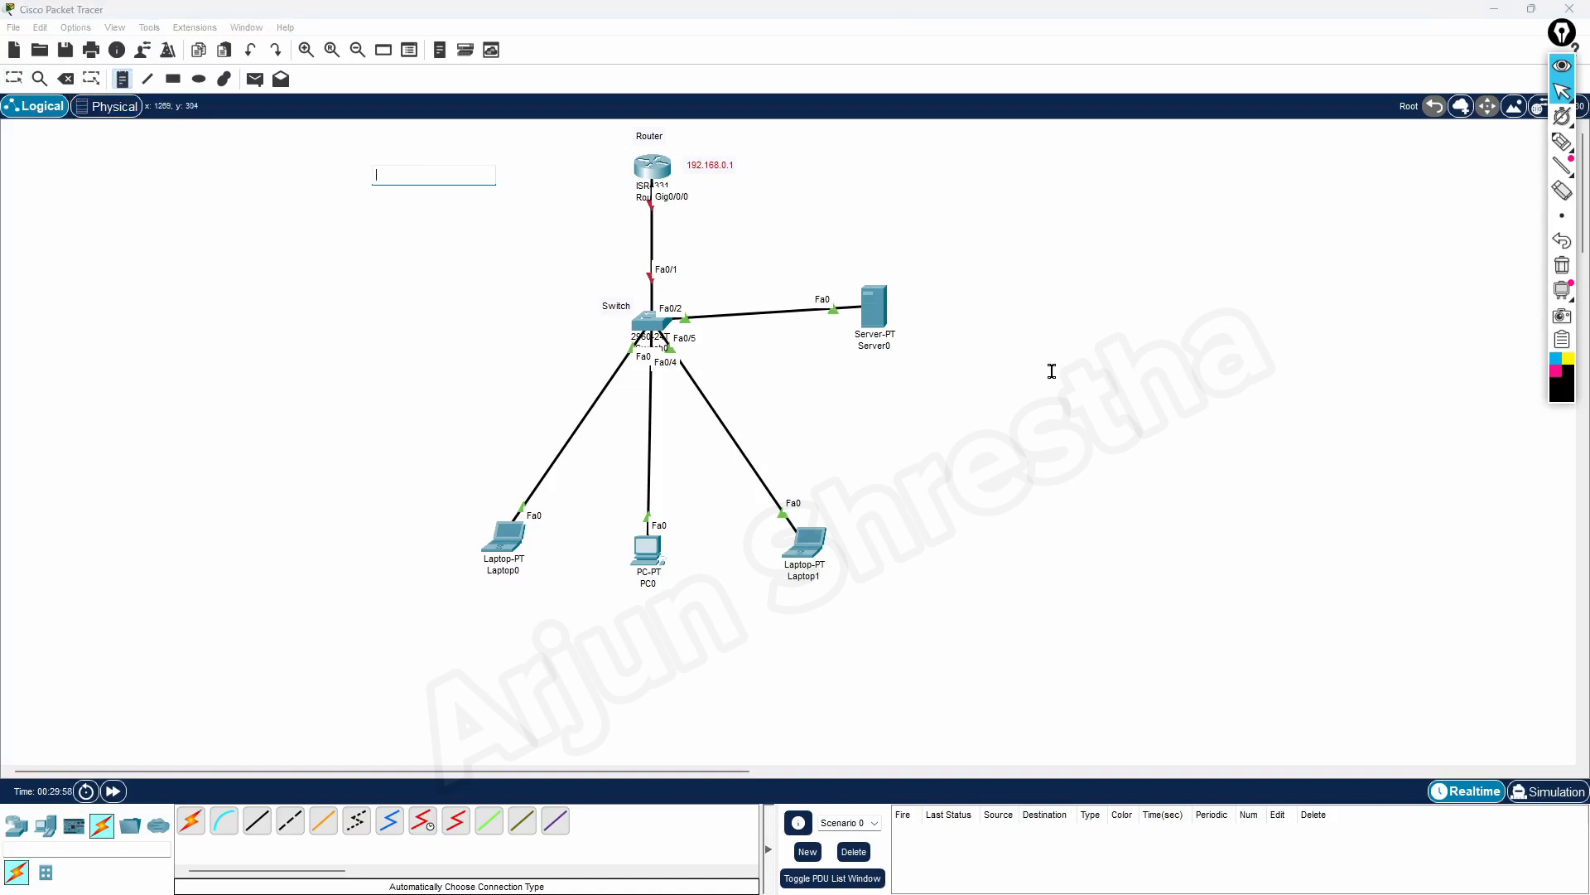
type("192")
type("Network ")
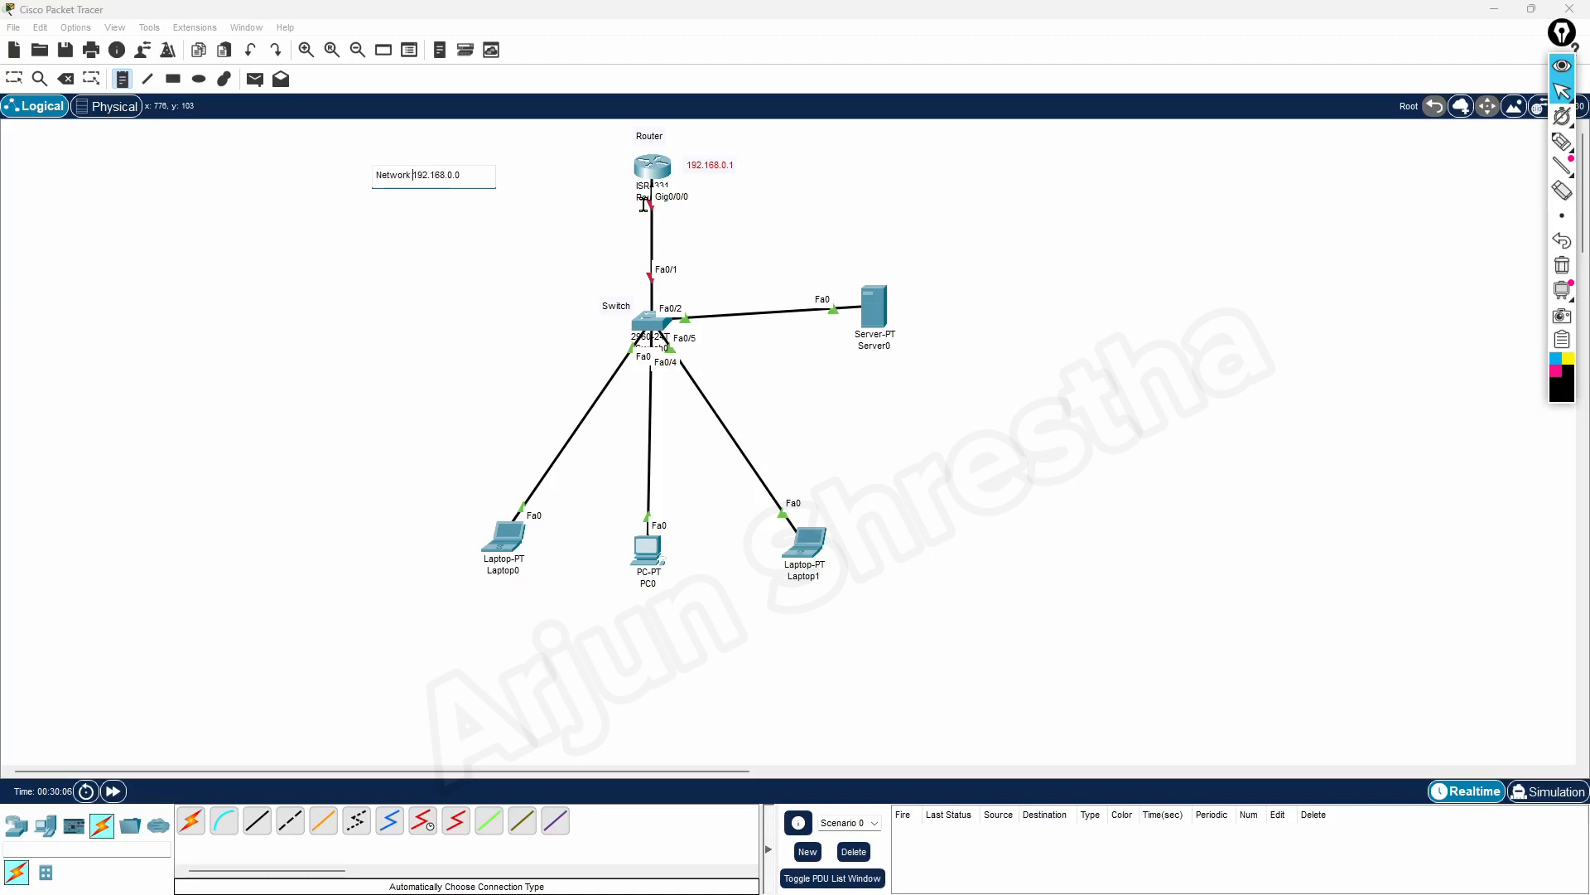
type(":")
left_click(484, 256)
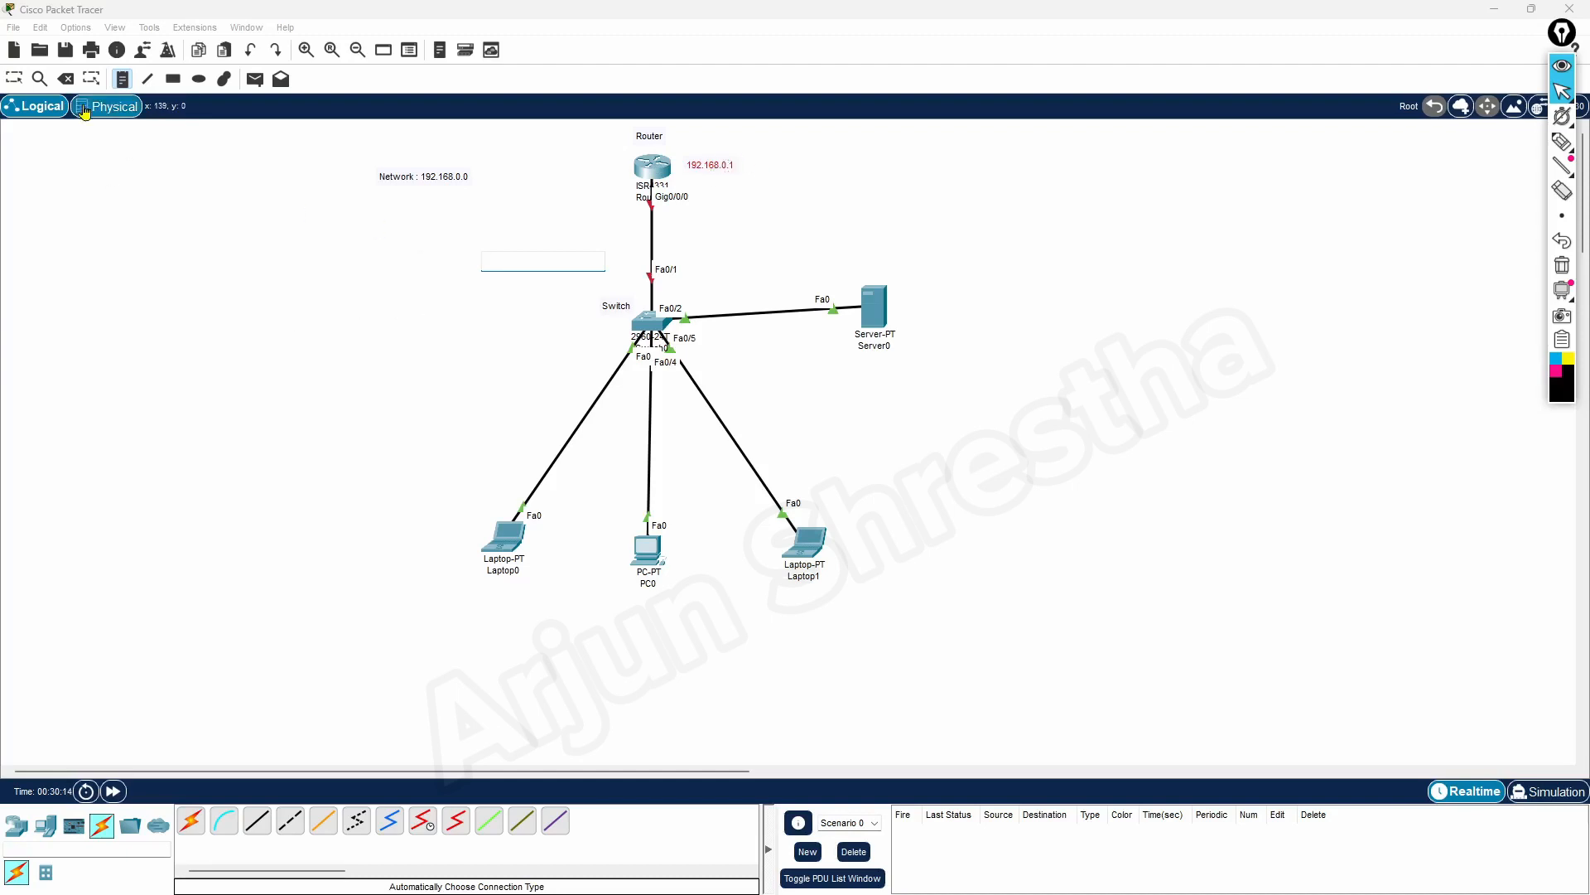
Label Server0 with a note reading "192.168.0.2" to its right
left_click(122, 81)
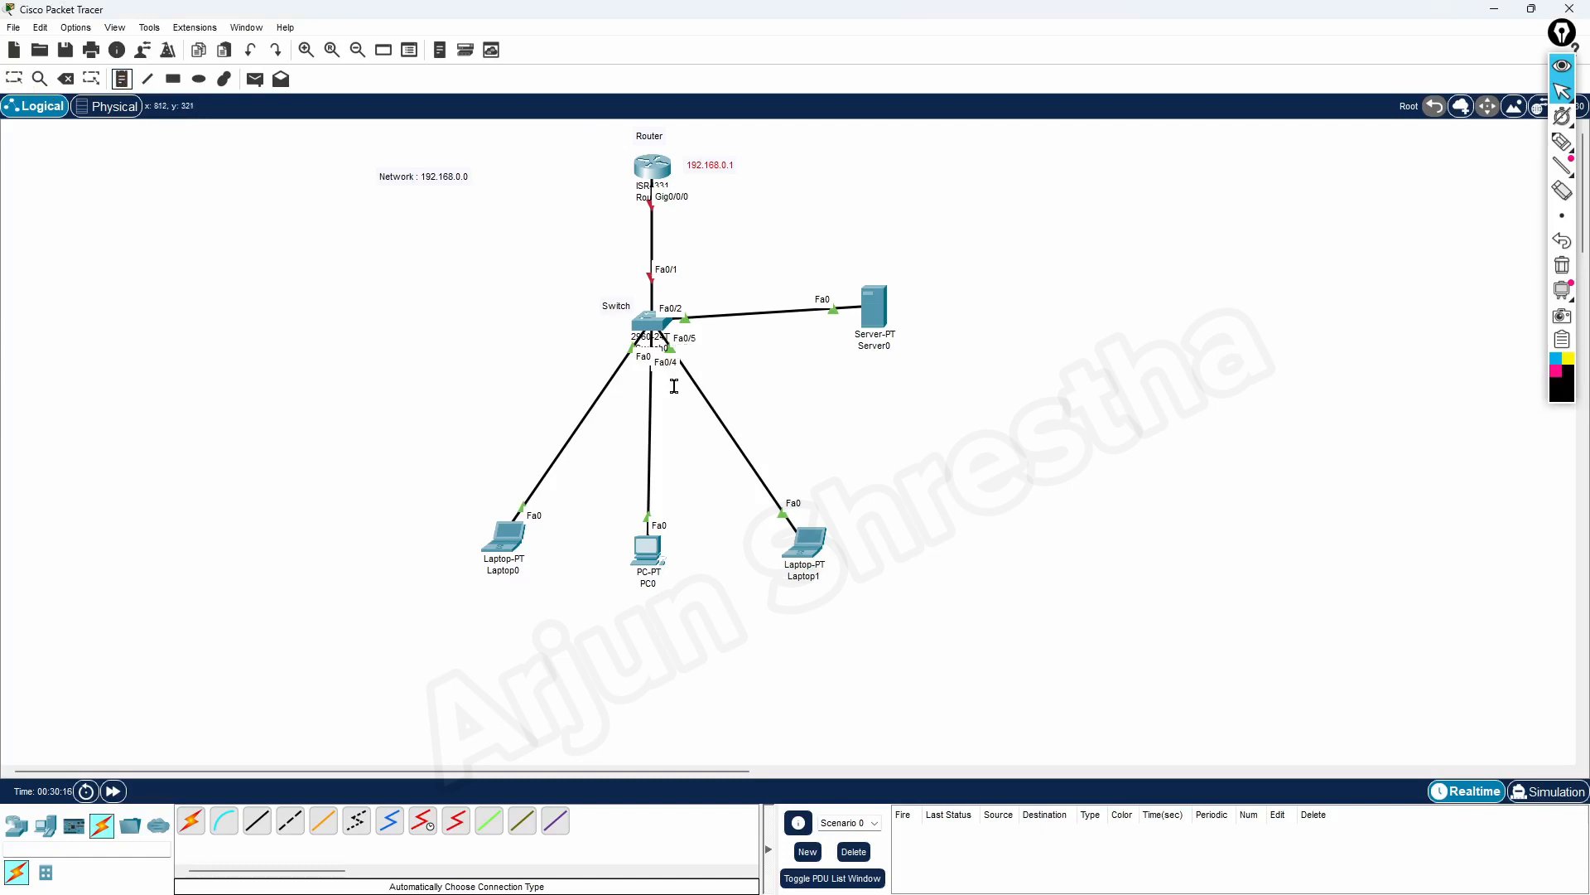
left_click(915, 301)
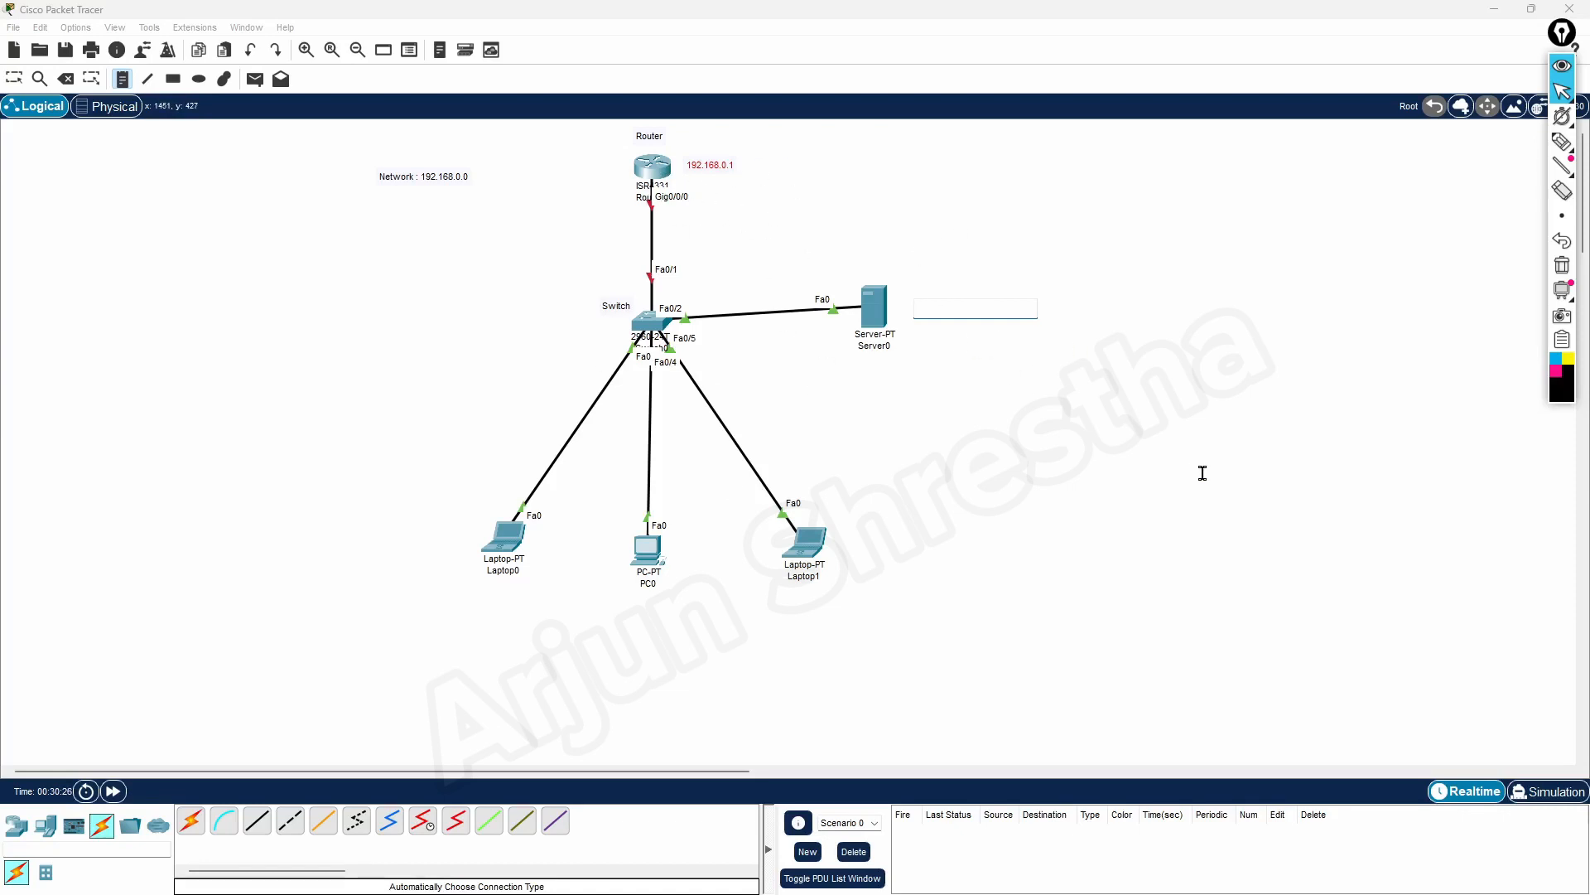
type("192.168.0.")
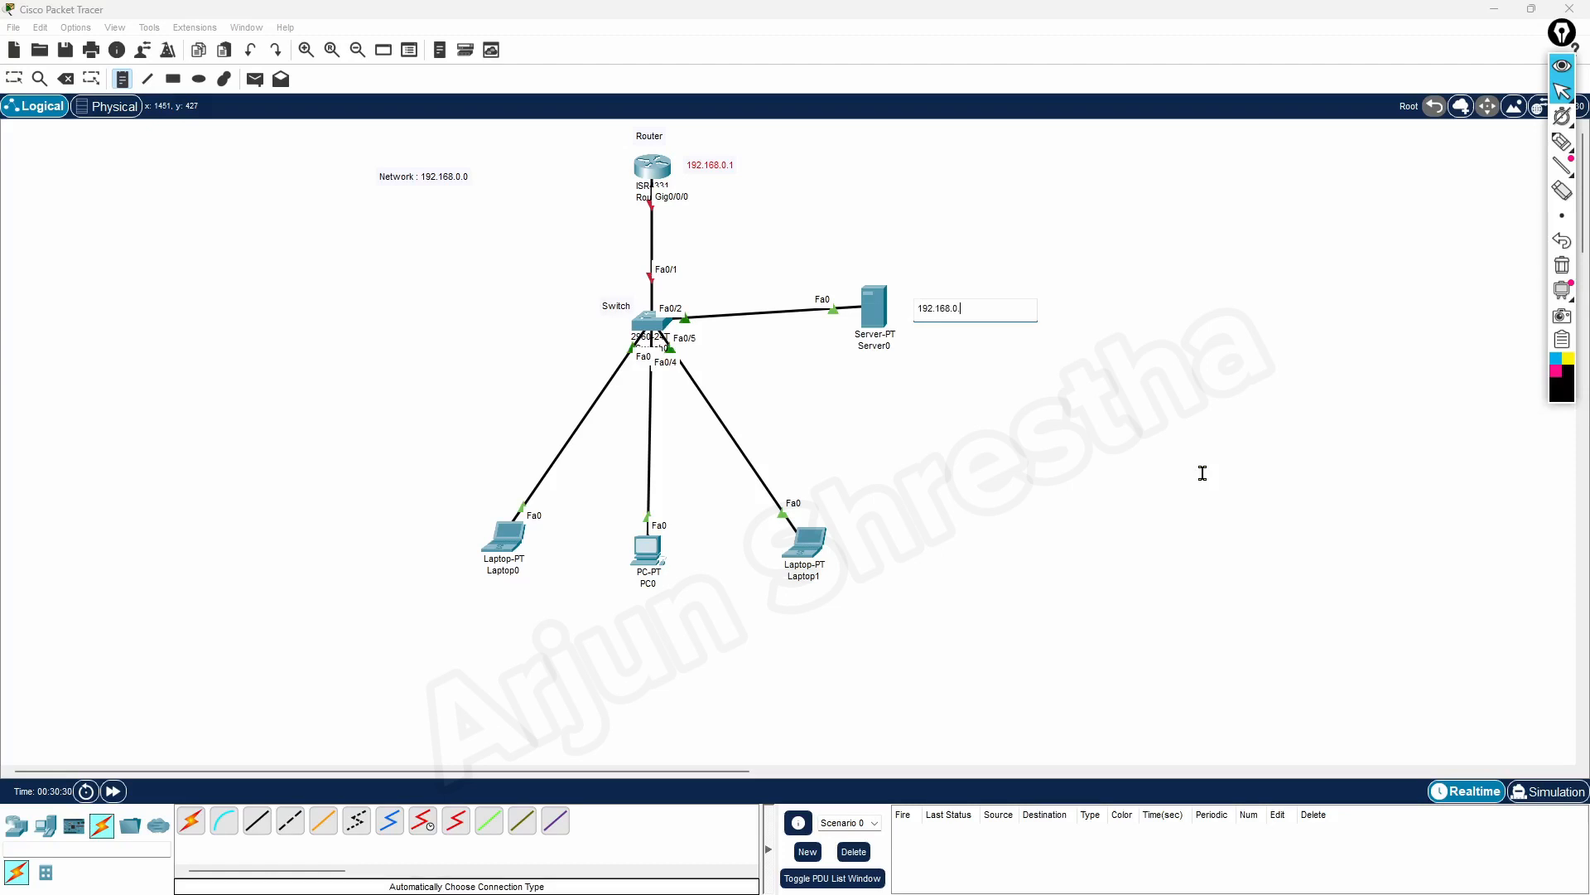
type("2")
Place address notes below the devices: "192.168.0.100" for Laptop0 and "192.168.0.101" for PC0
left_click(449, 600)
type("168.0.100")
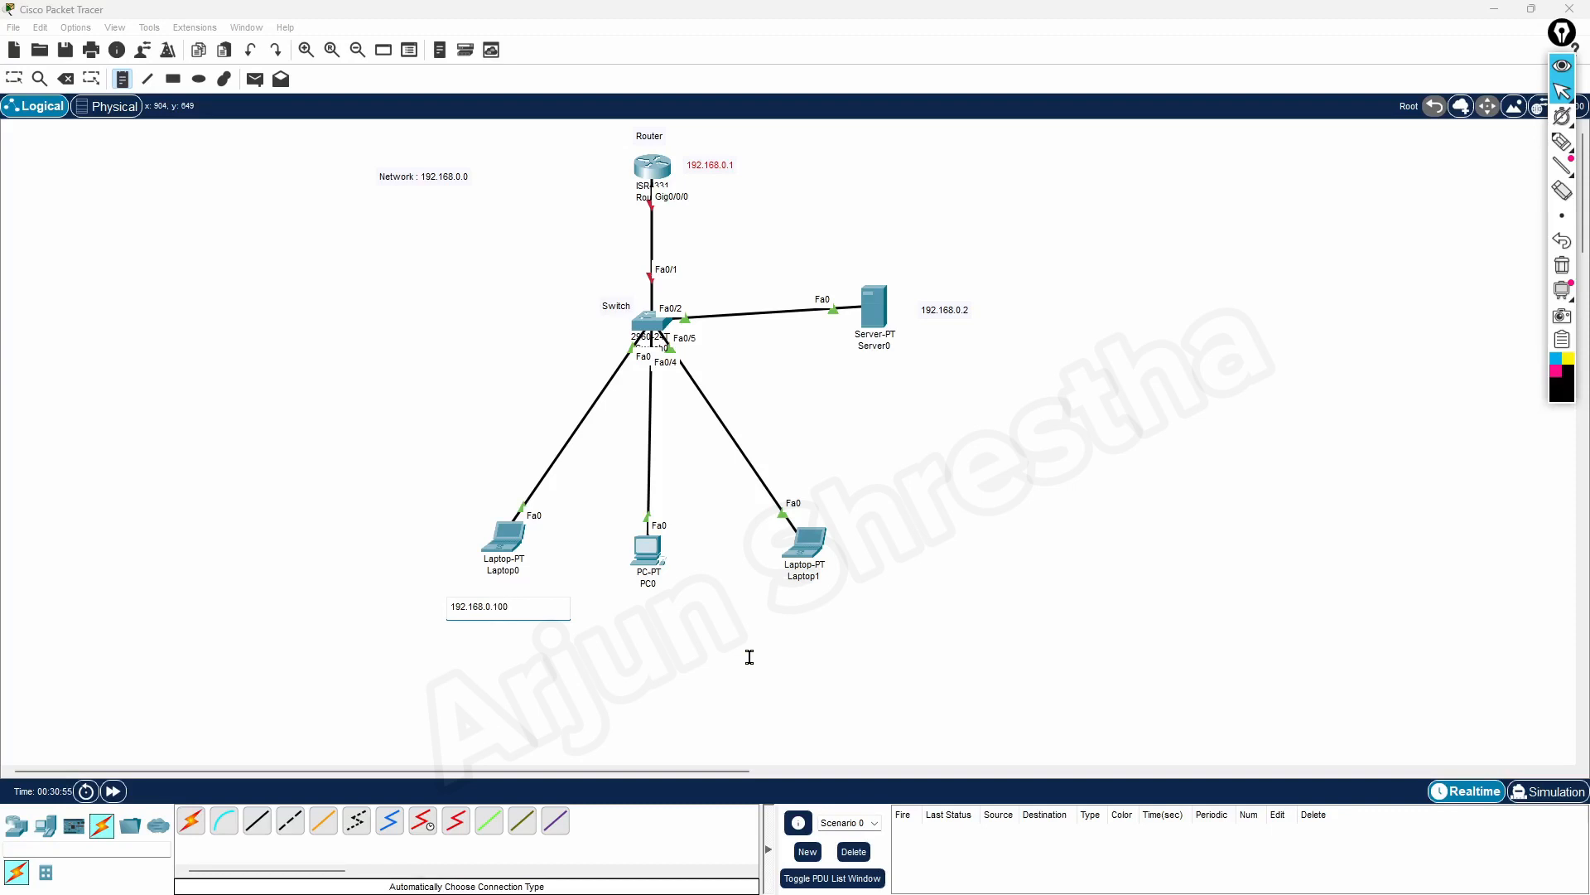
left_click(557, 656)
left_click(635, 616)
type("192.168.0.101")
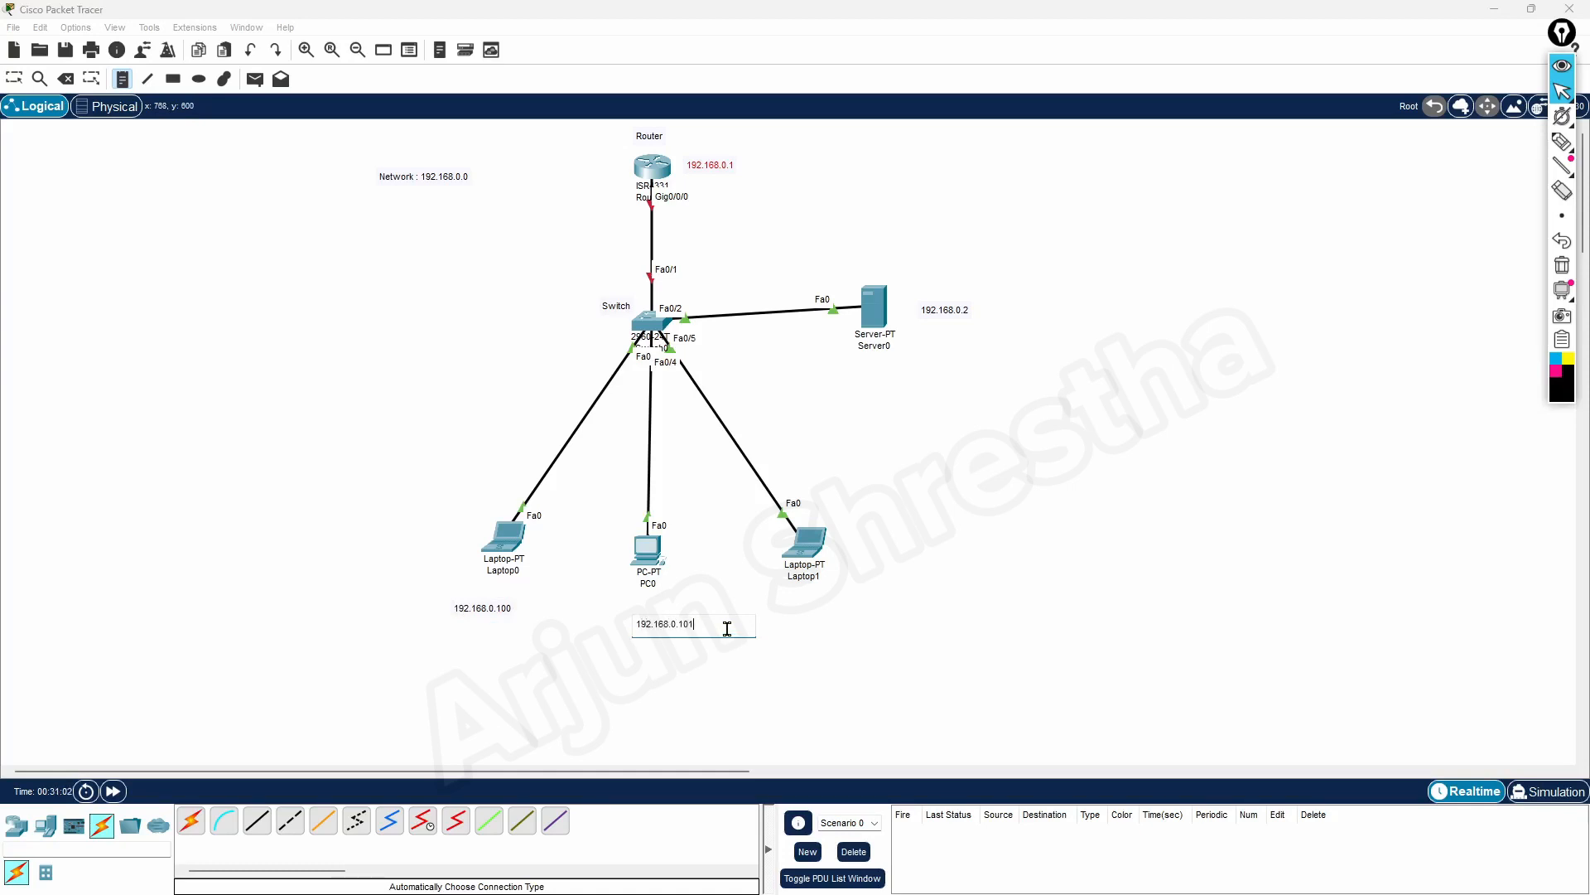
Place a note reading "192.168.0.102" below Laptop1 and return to the selection tool
left_click(833, 590)
type("192.168.0")
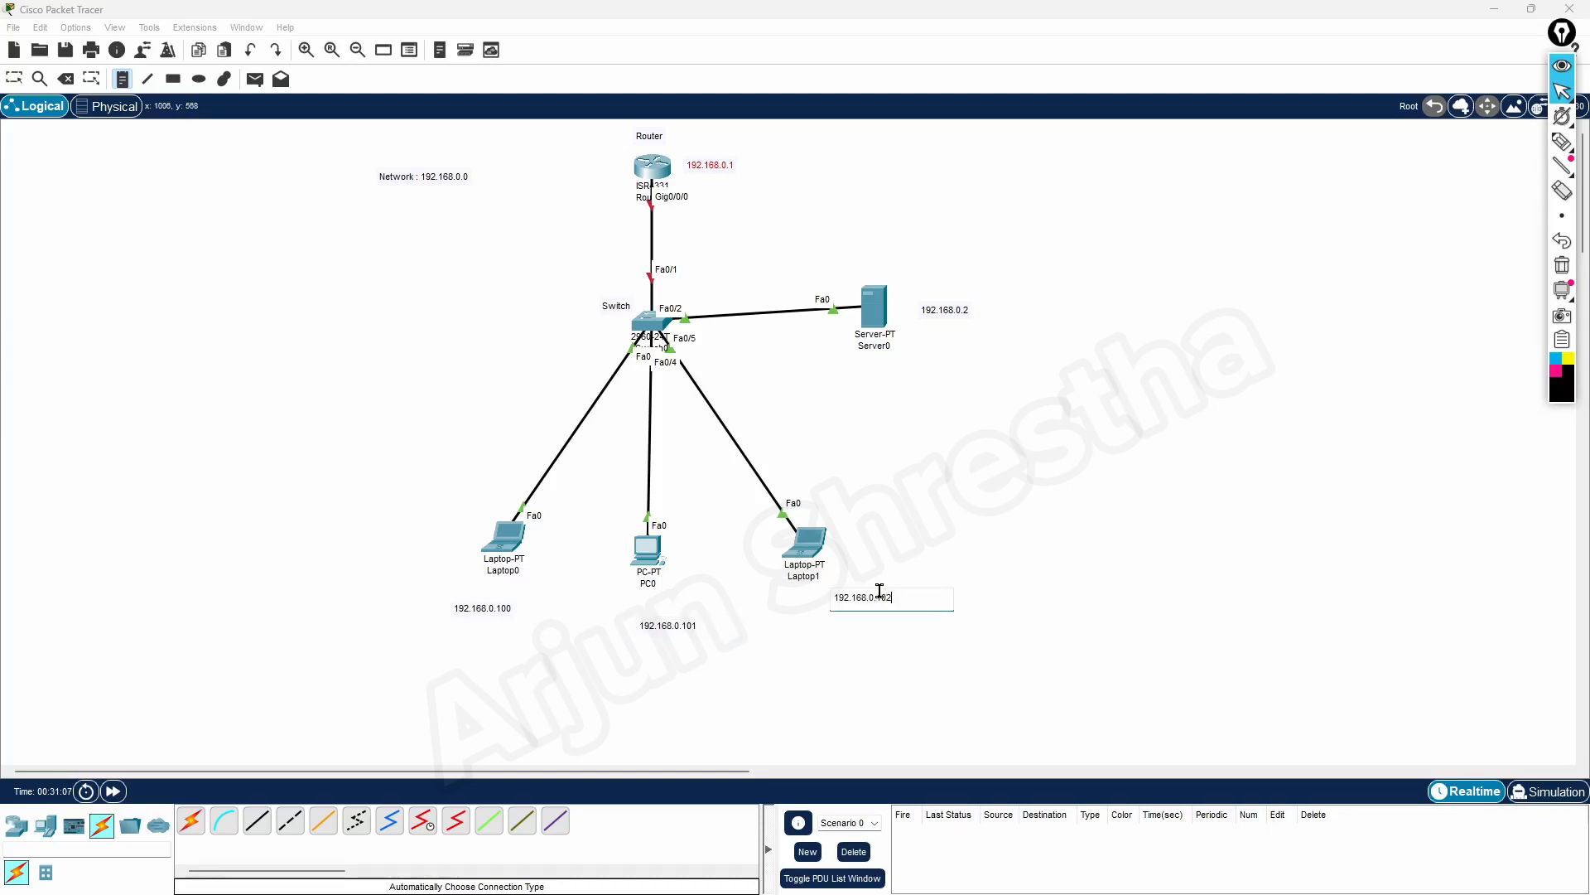
type(".102")
left_click(376, 338)
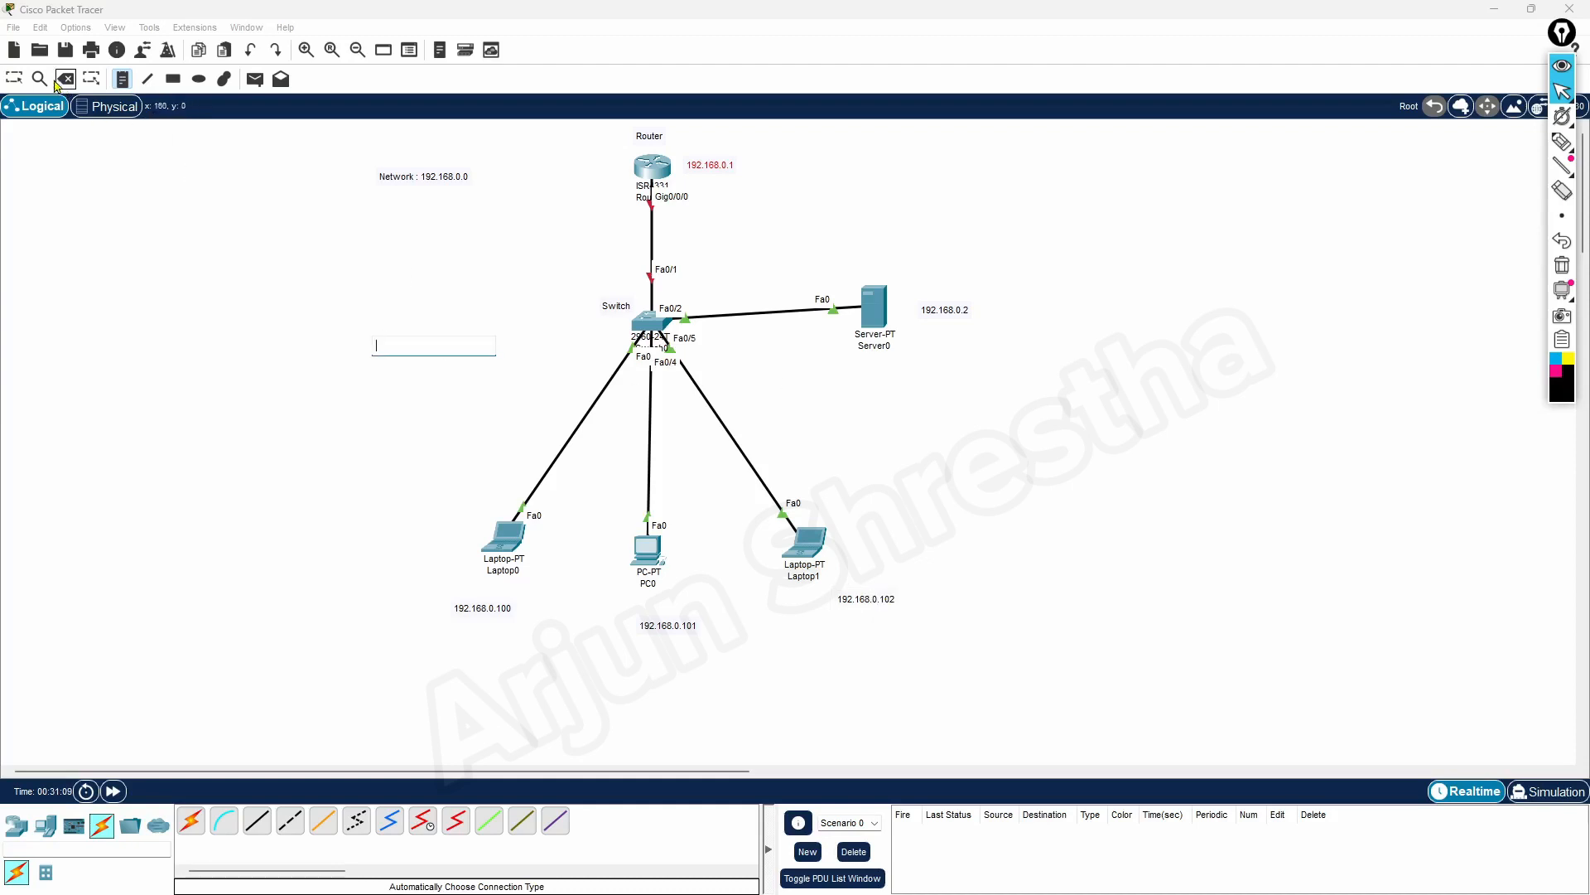
left_click(15, 79)
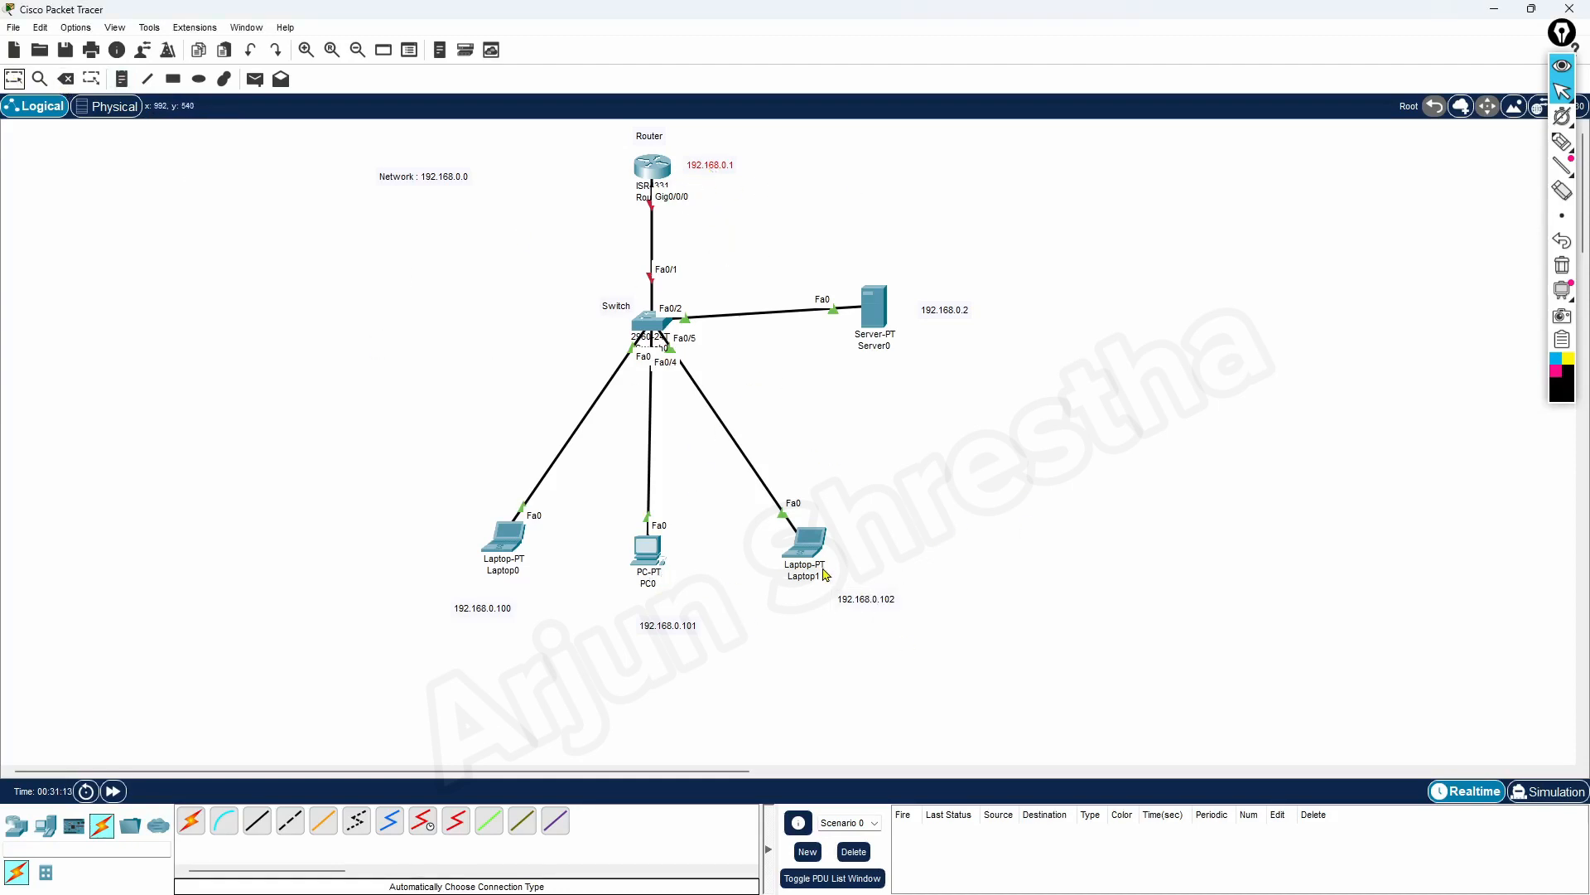
left_click(1041, 496)
Open the router's device window and examine its global settings, GigabitEthernet0/0/0 interface, static routing, algorithm settings and command-line interface
left_click(655, 174)
left_click_drag(690, 198, 1042, 140)
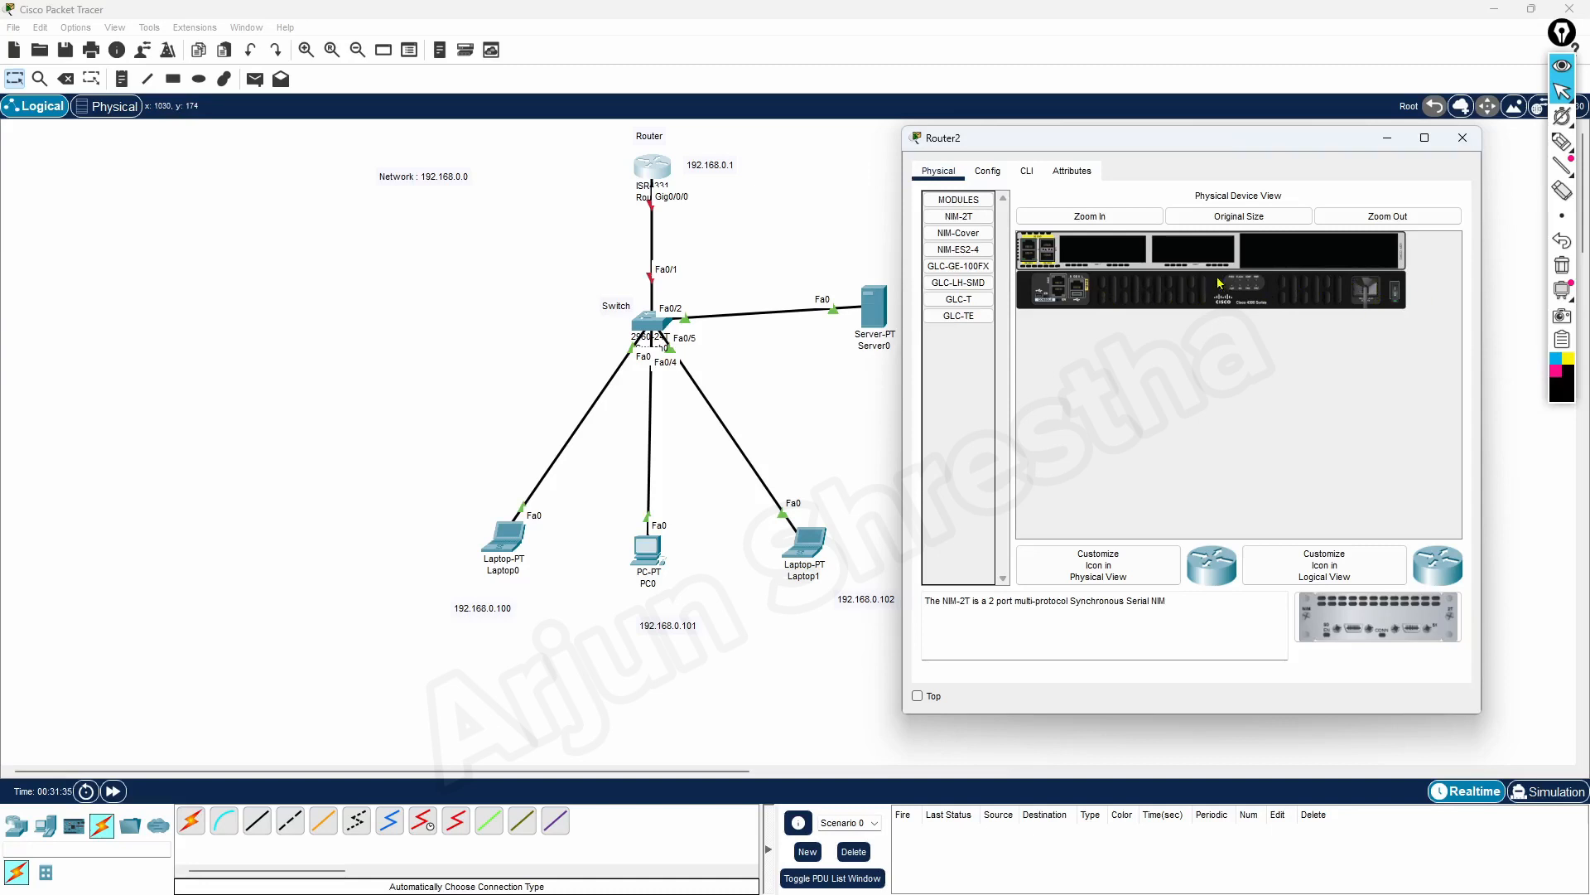
left_click(978, 174)
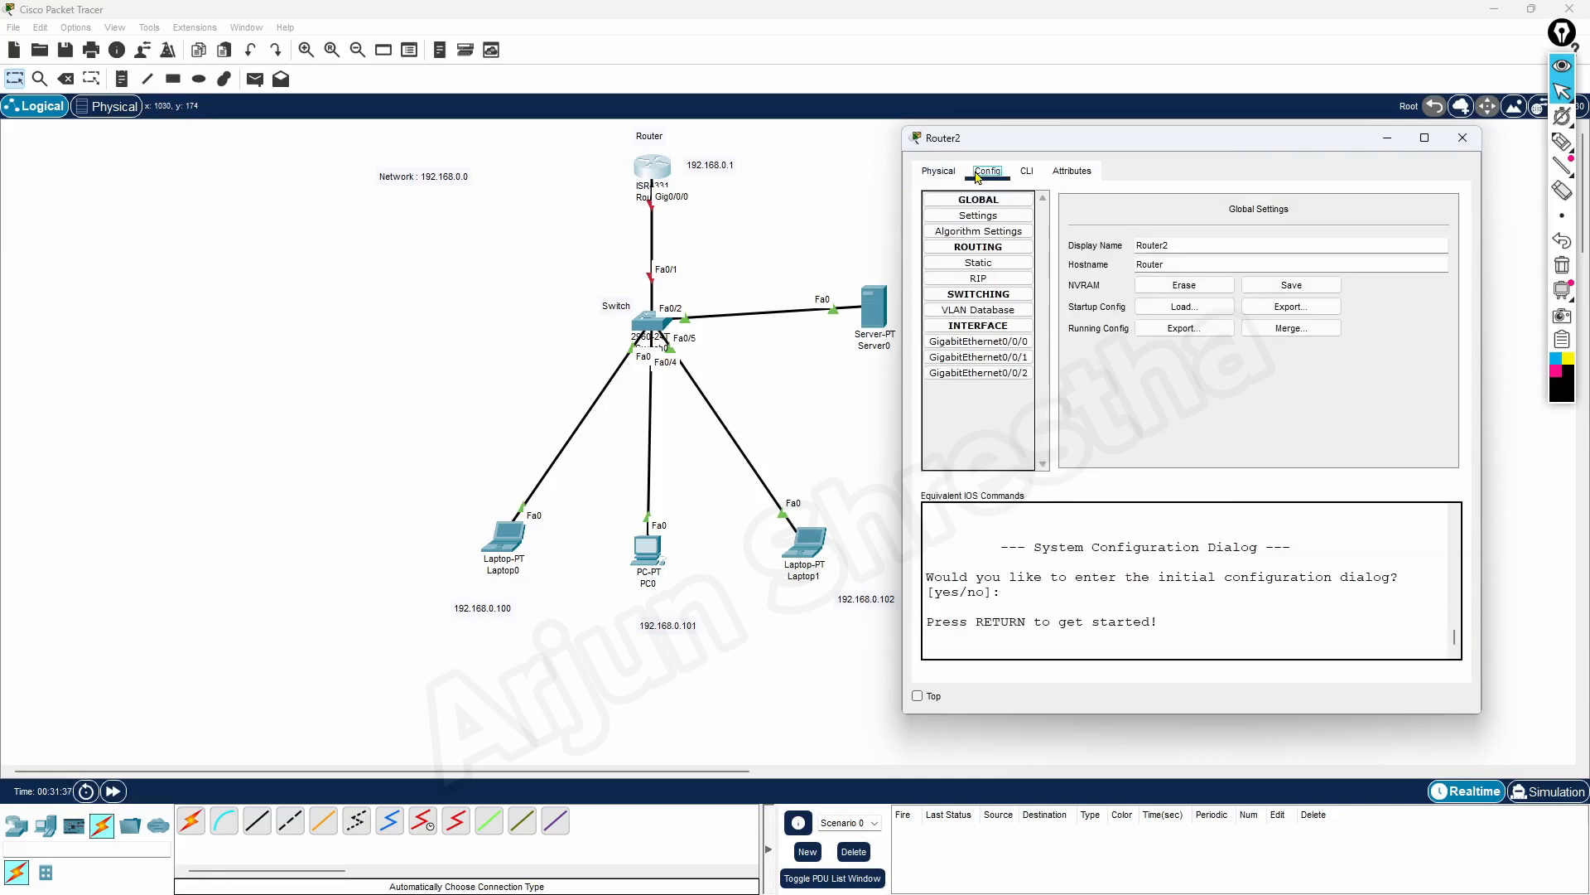
left_click_drag(1149, 149, 1079, 160)
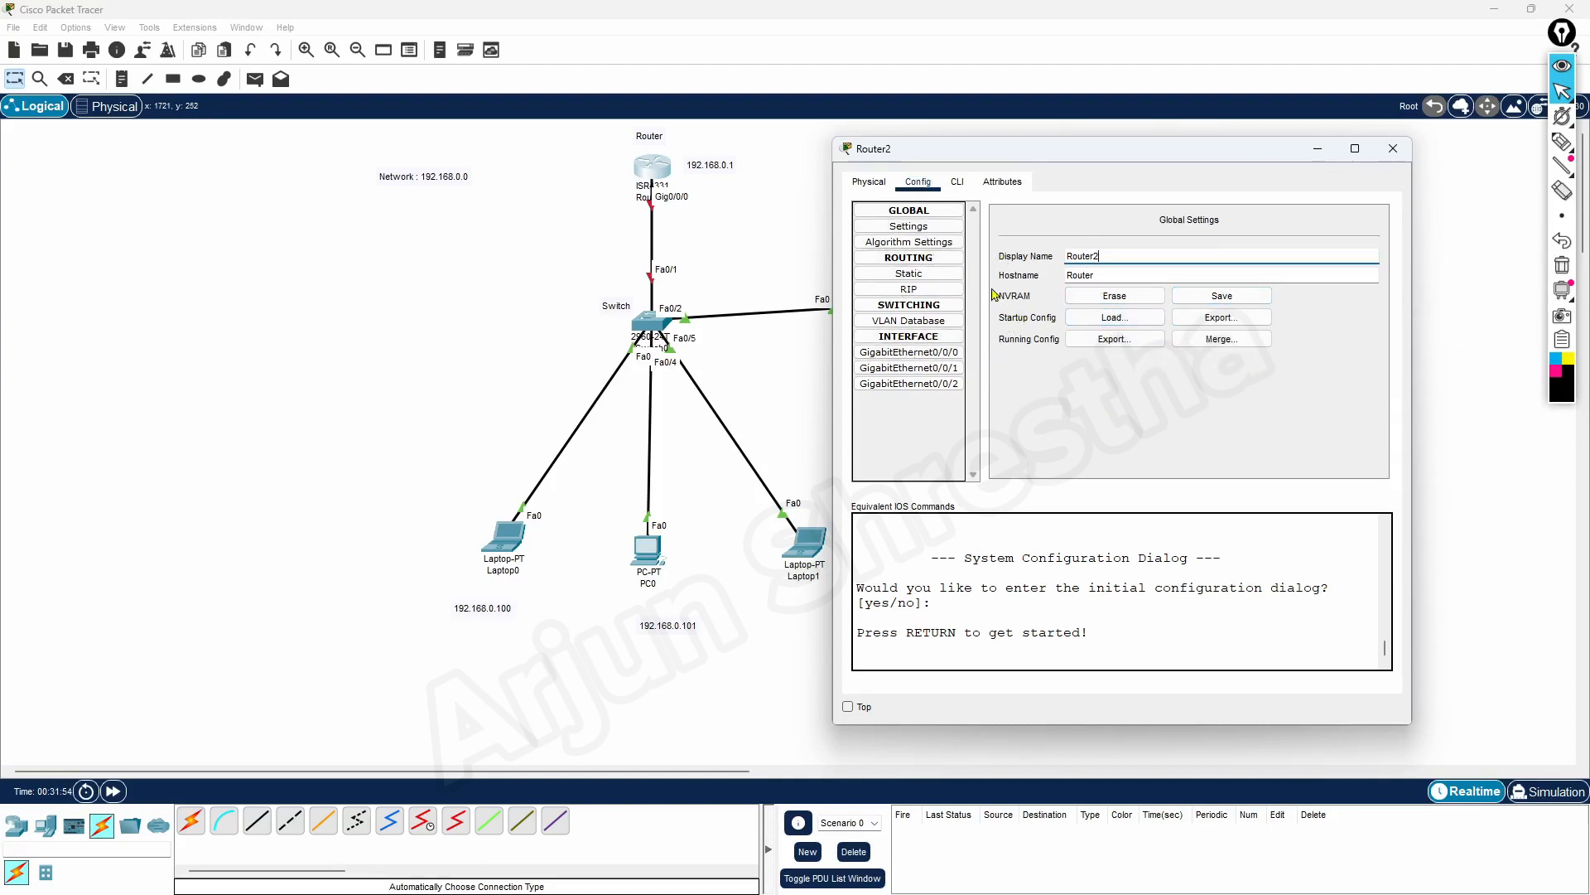
left_click(922, 230)
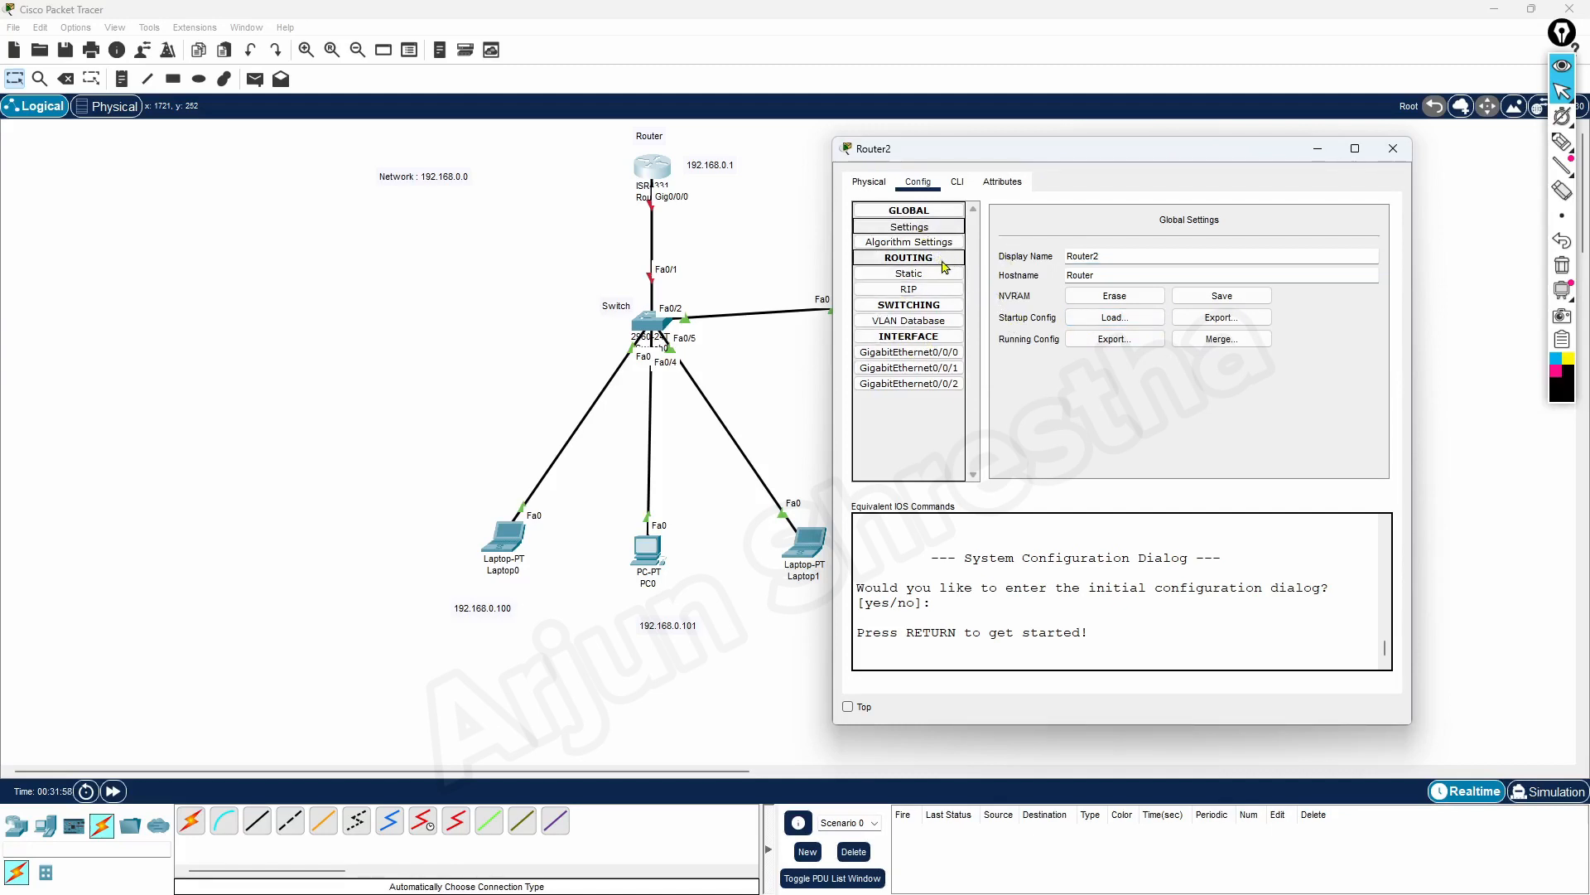
left_click(942, 356)
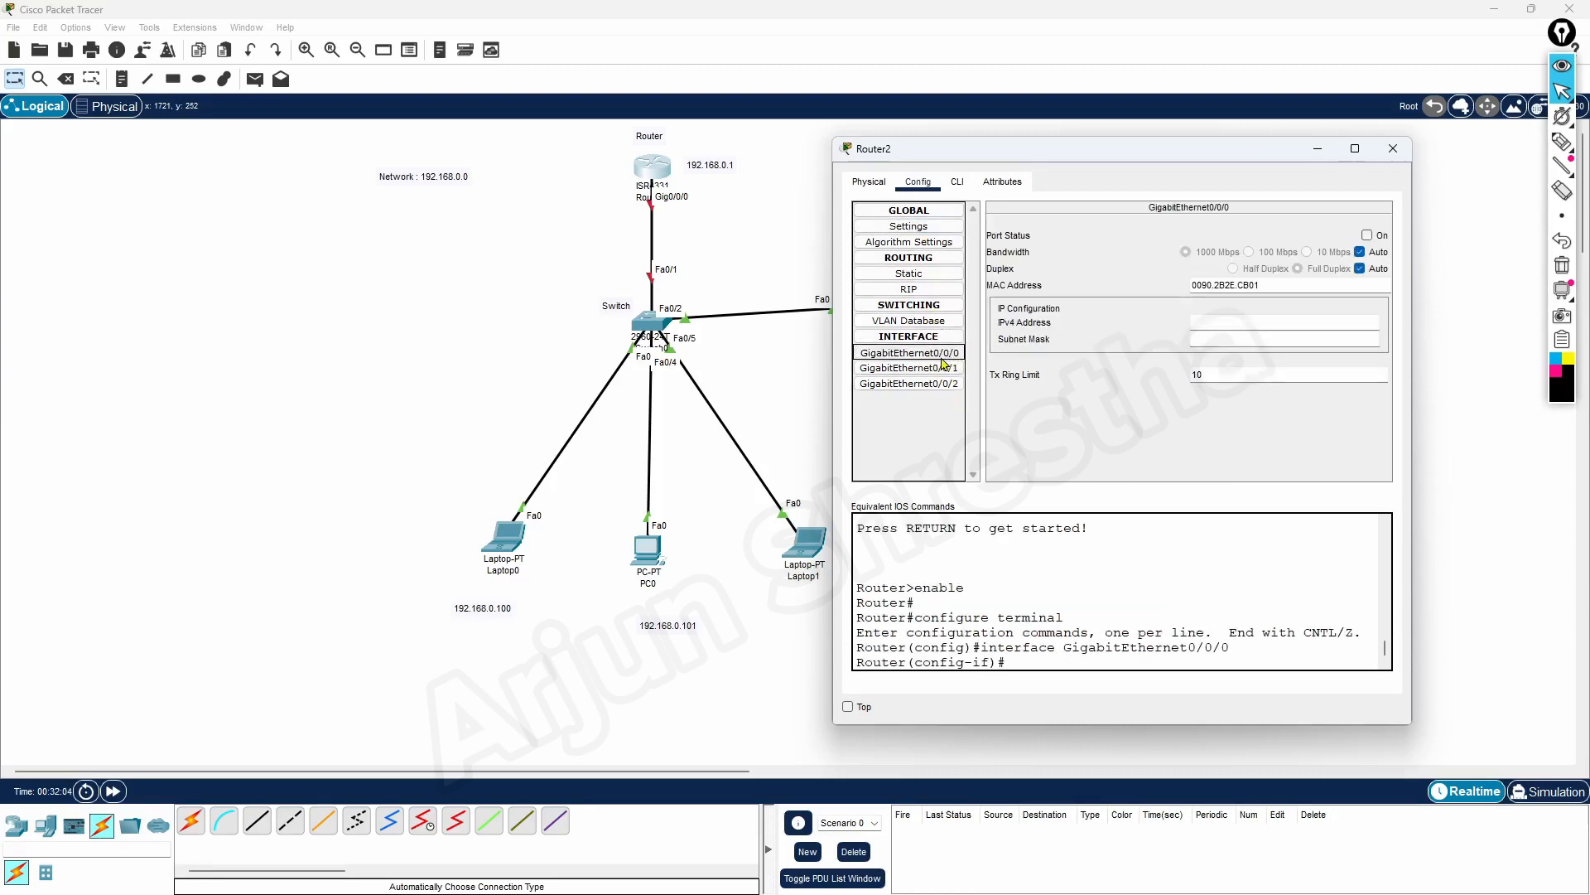
left_click(927, 276)
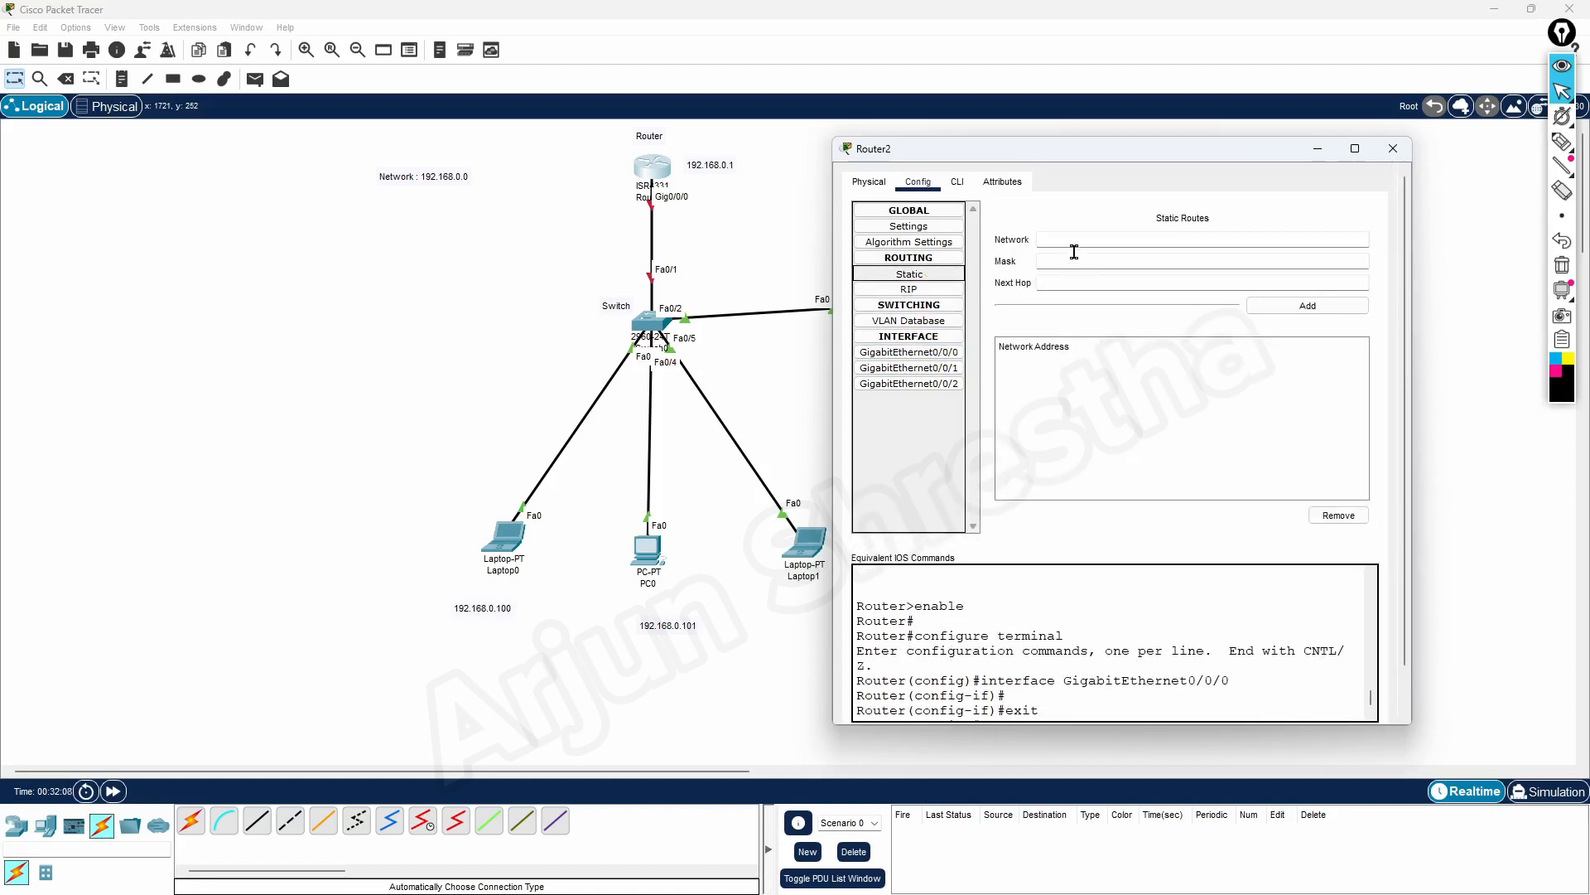
left_click(1226, 239)
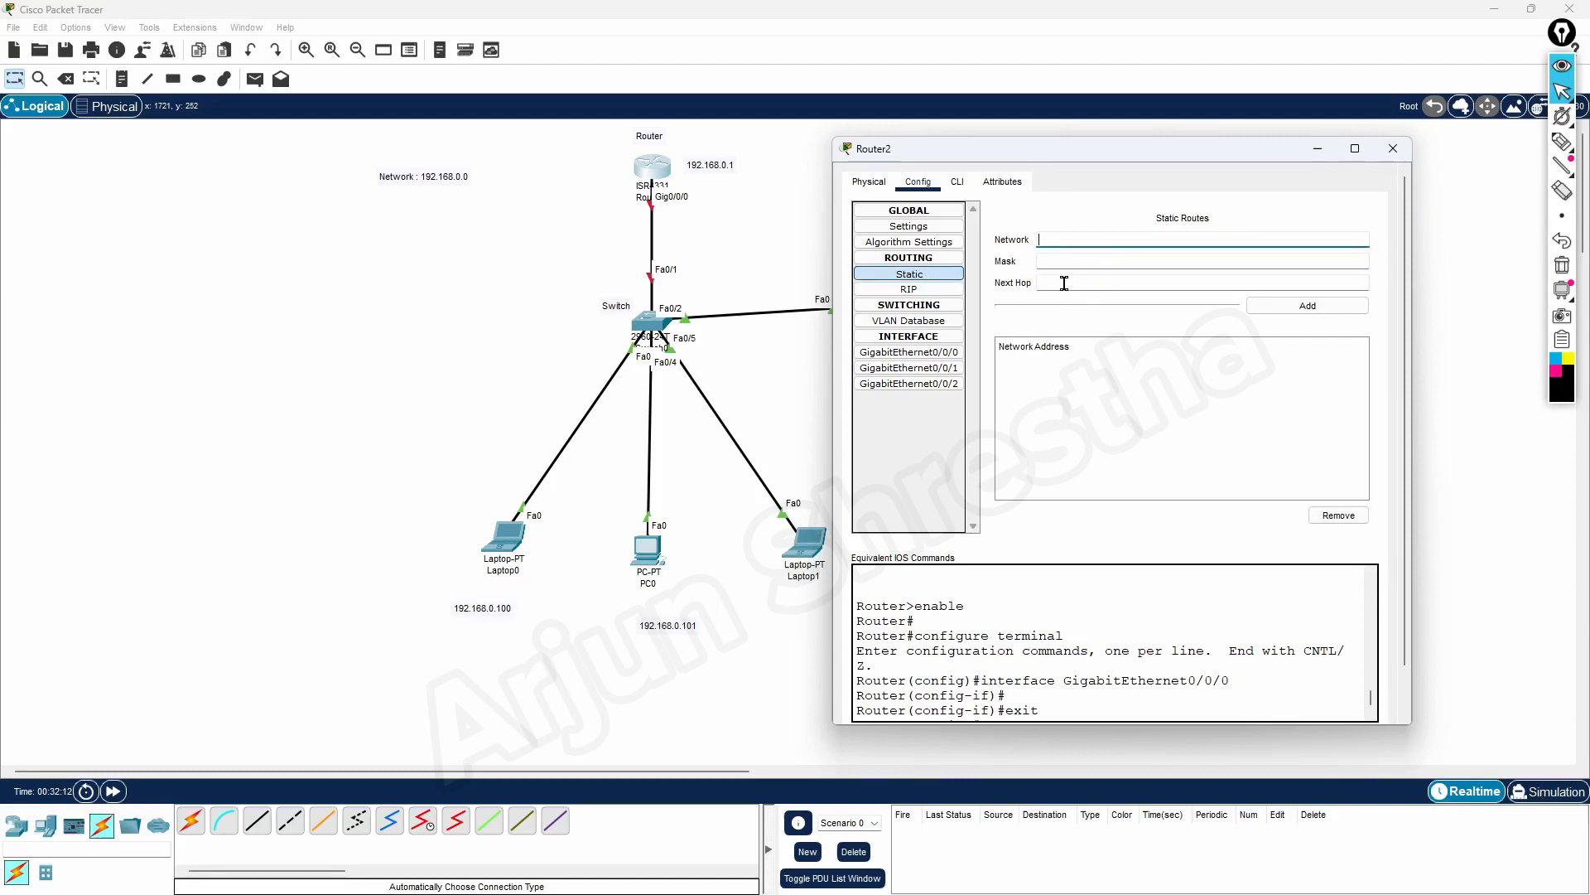
left_click(925, 243)
left_click(959, 183)
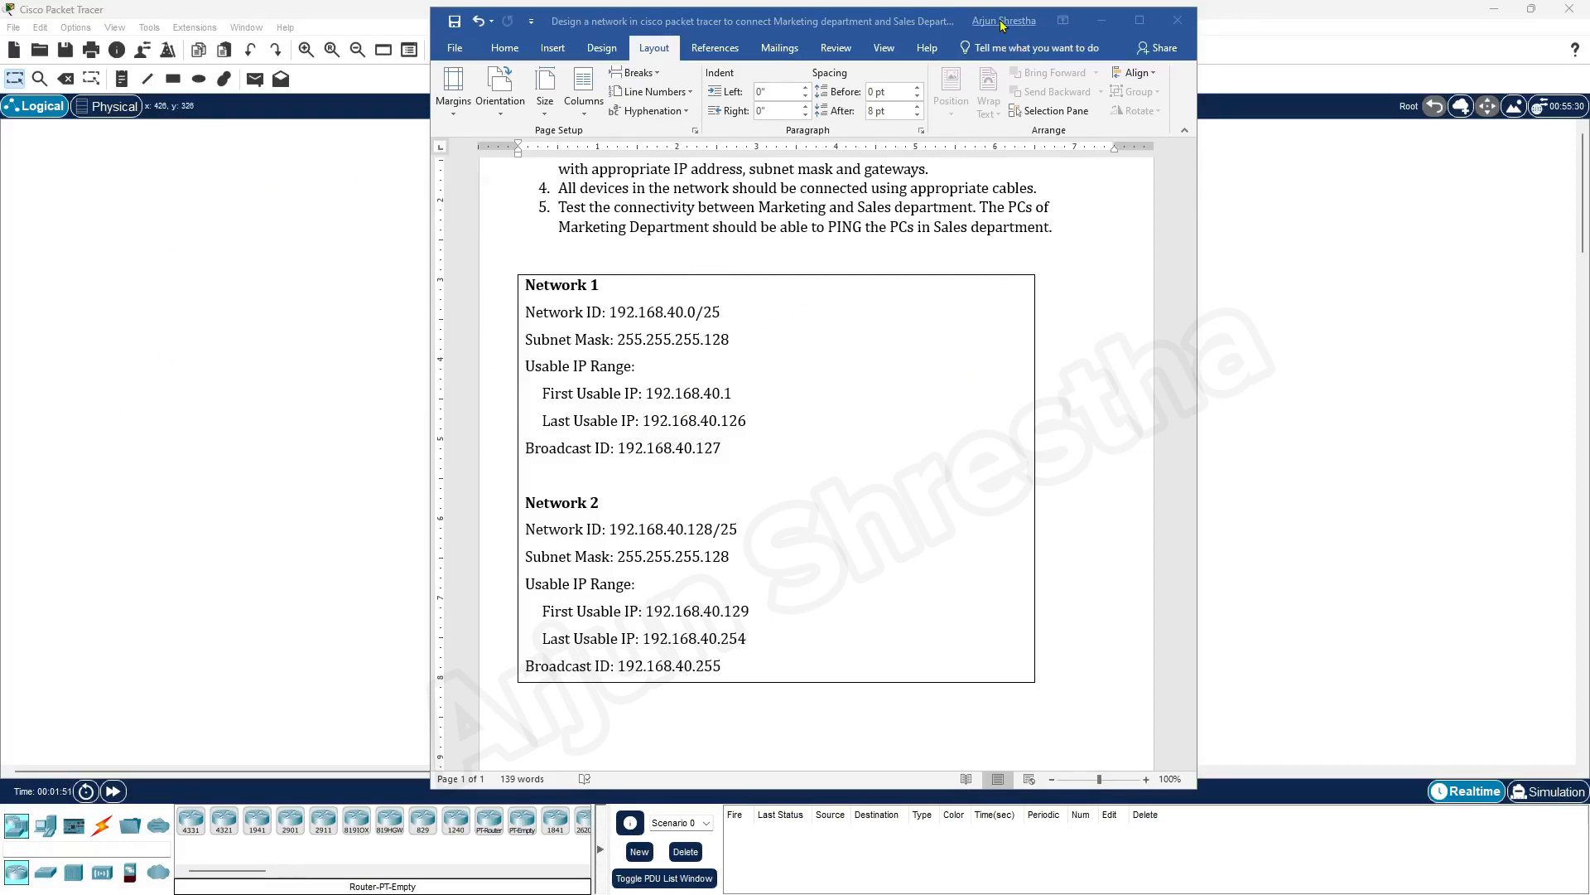
Read the network design assignment for the Marketing and Sales departments in Word, including the two-PC requirement, and move the document aside
left_click_drag(945, 21, 1039, 28)
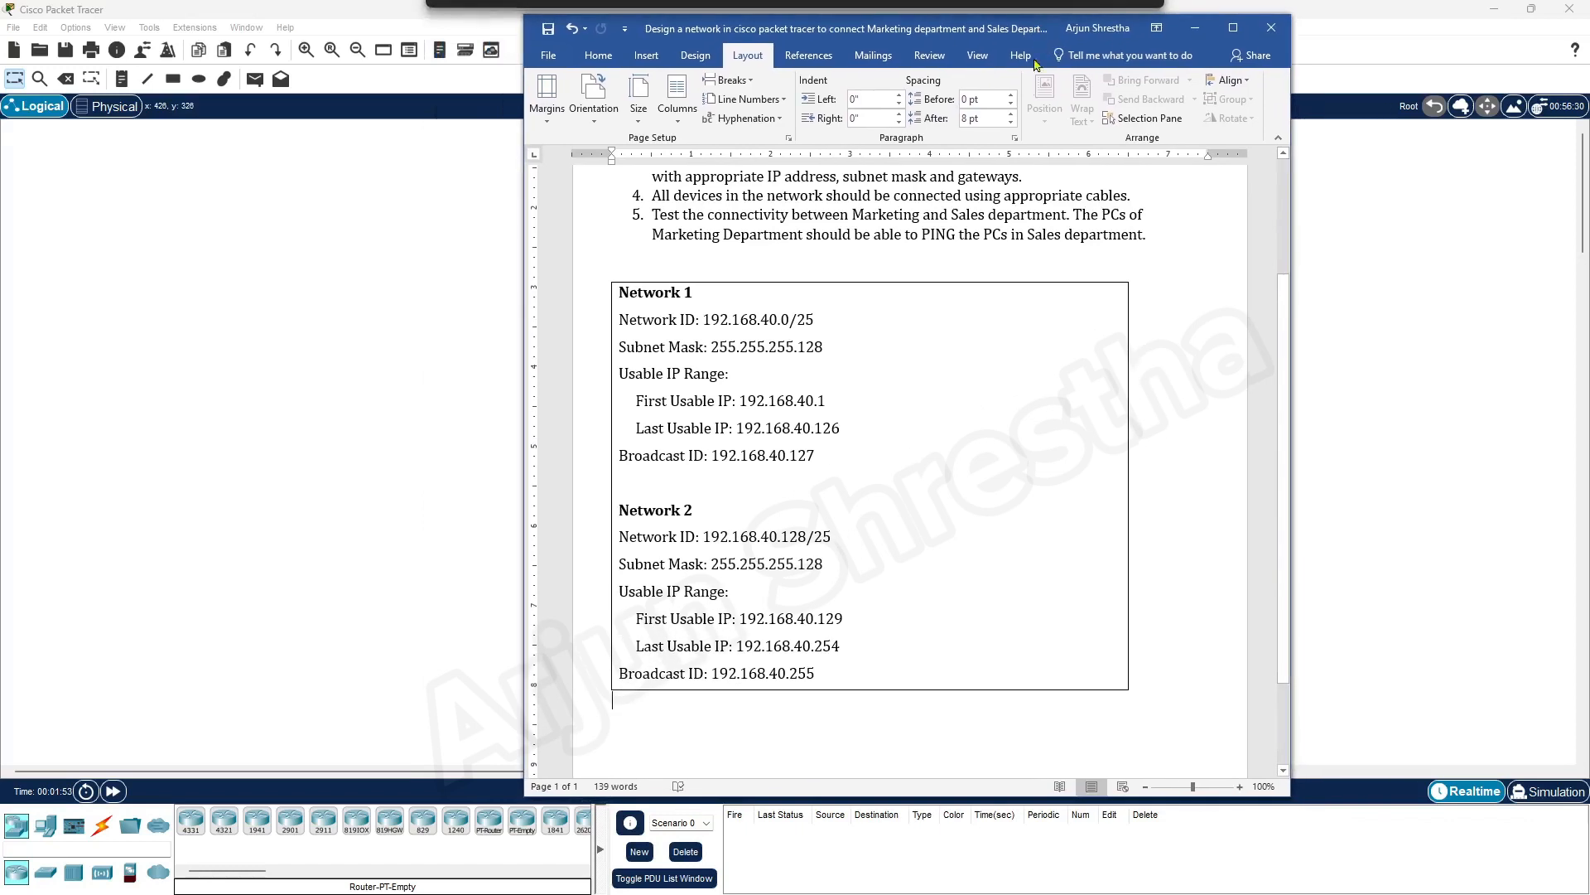
scroll(824, 379, "up", 3)
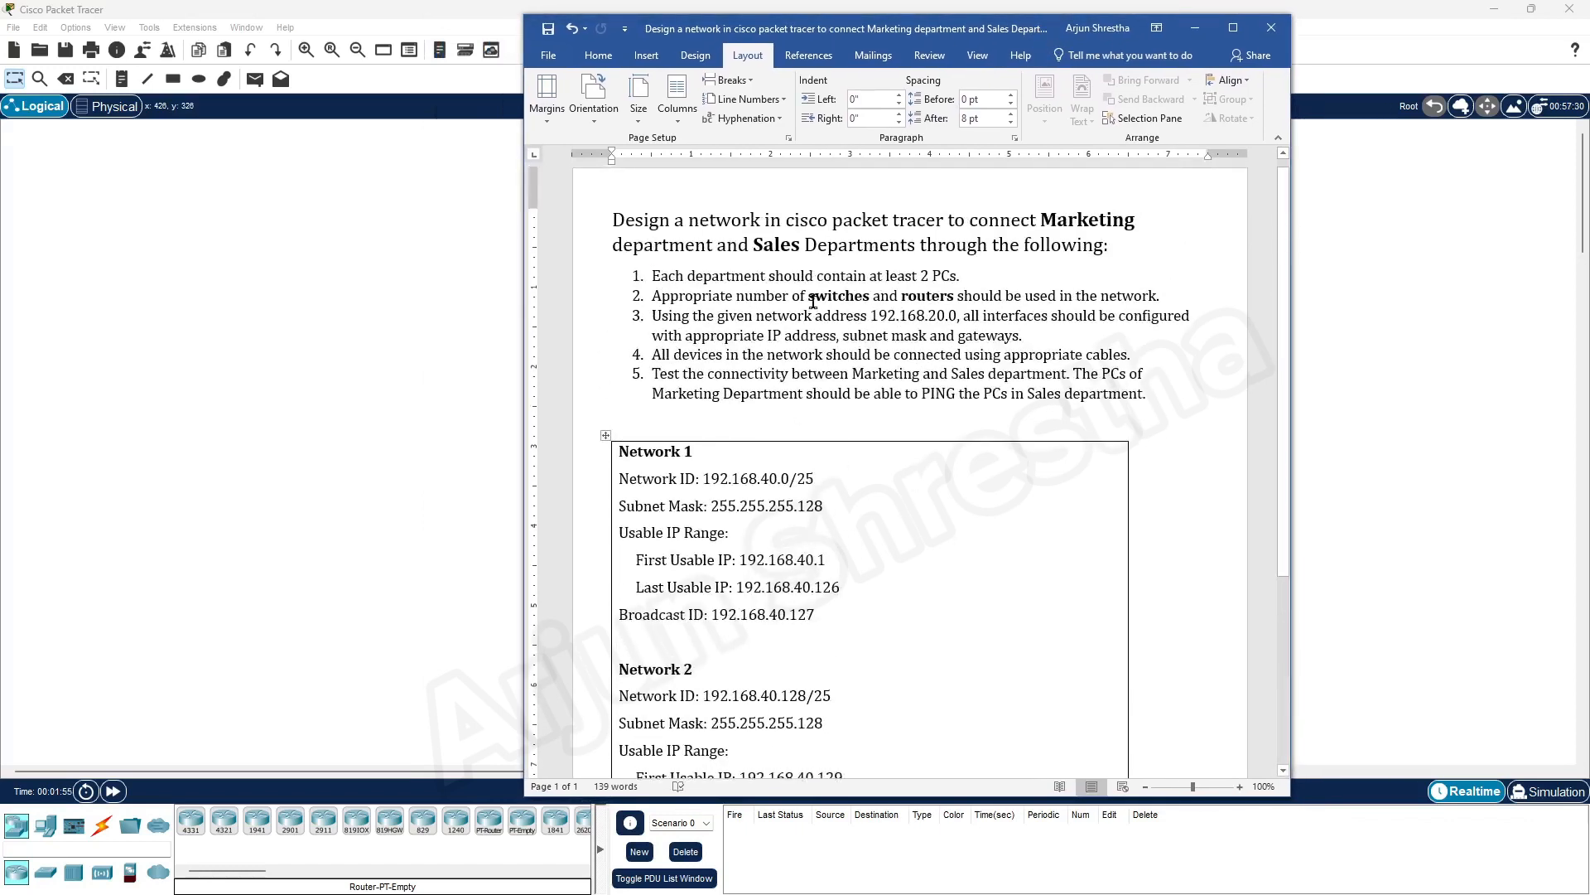
left_click_drag(610, 221, 1160, 399)
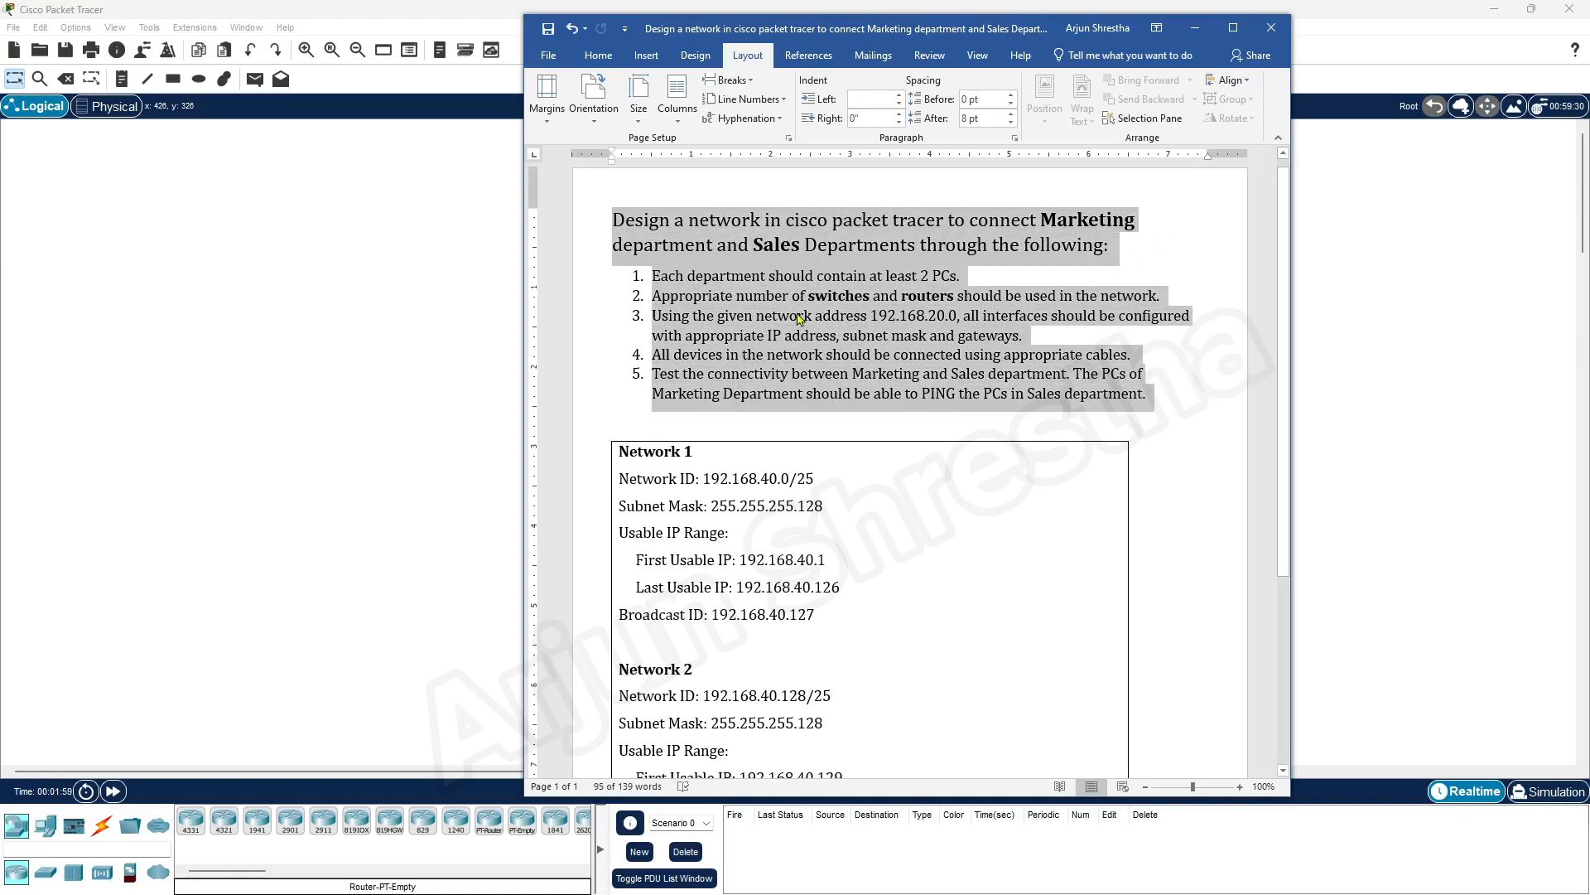
left_click(718, 228)
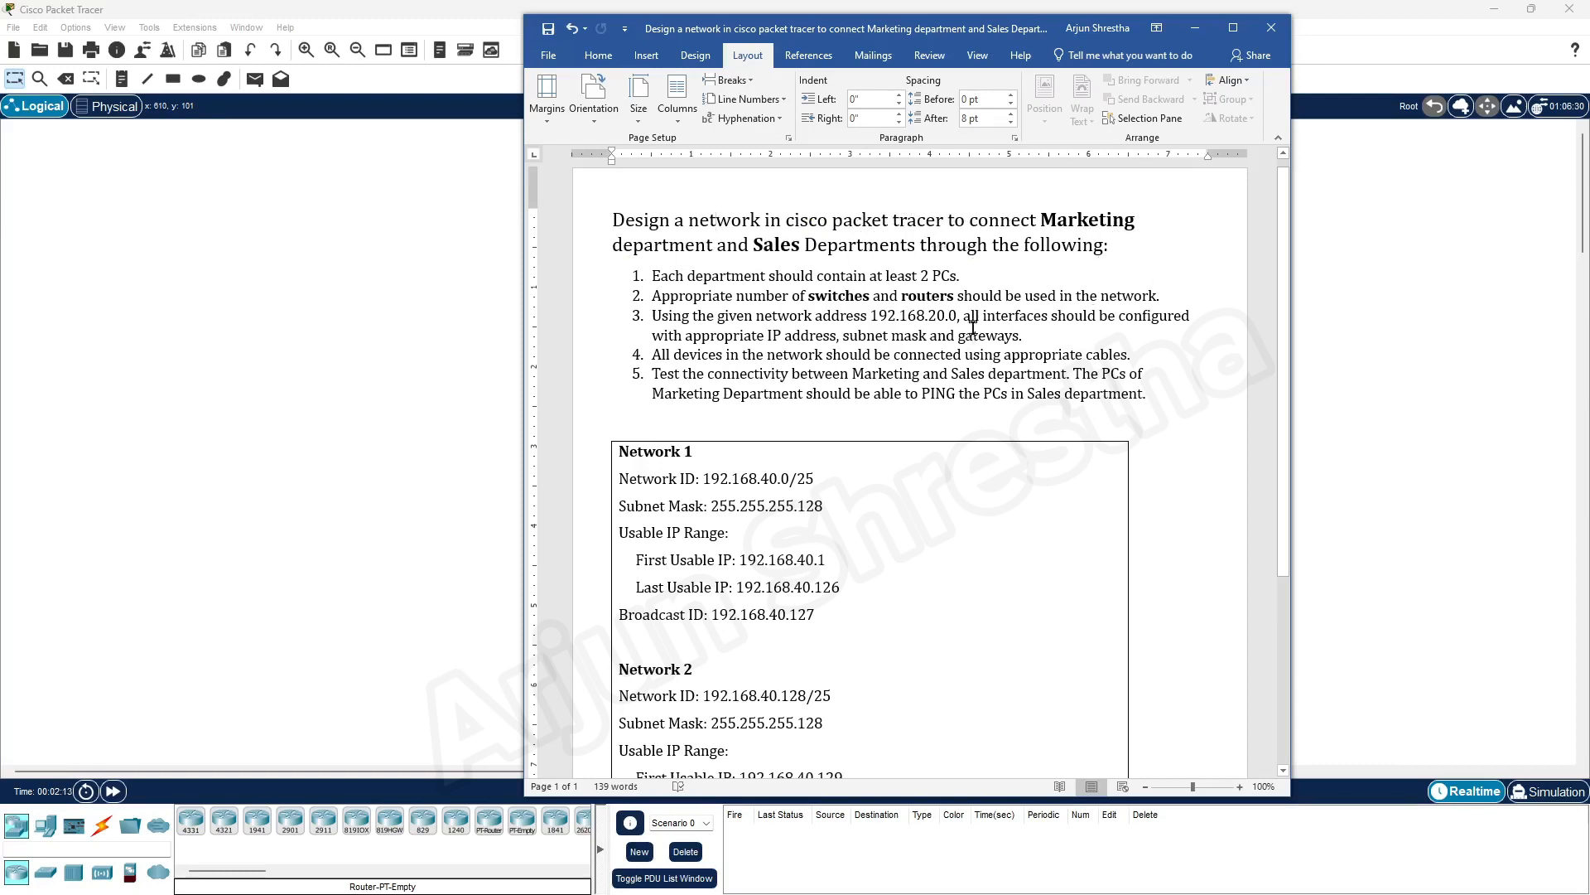
left_click_drag(654, 279, 976, 279)
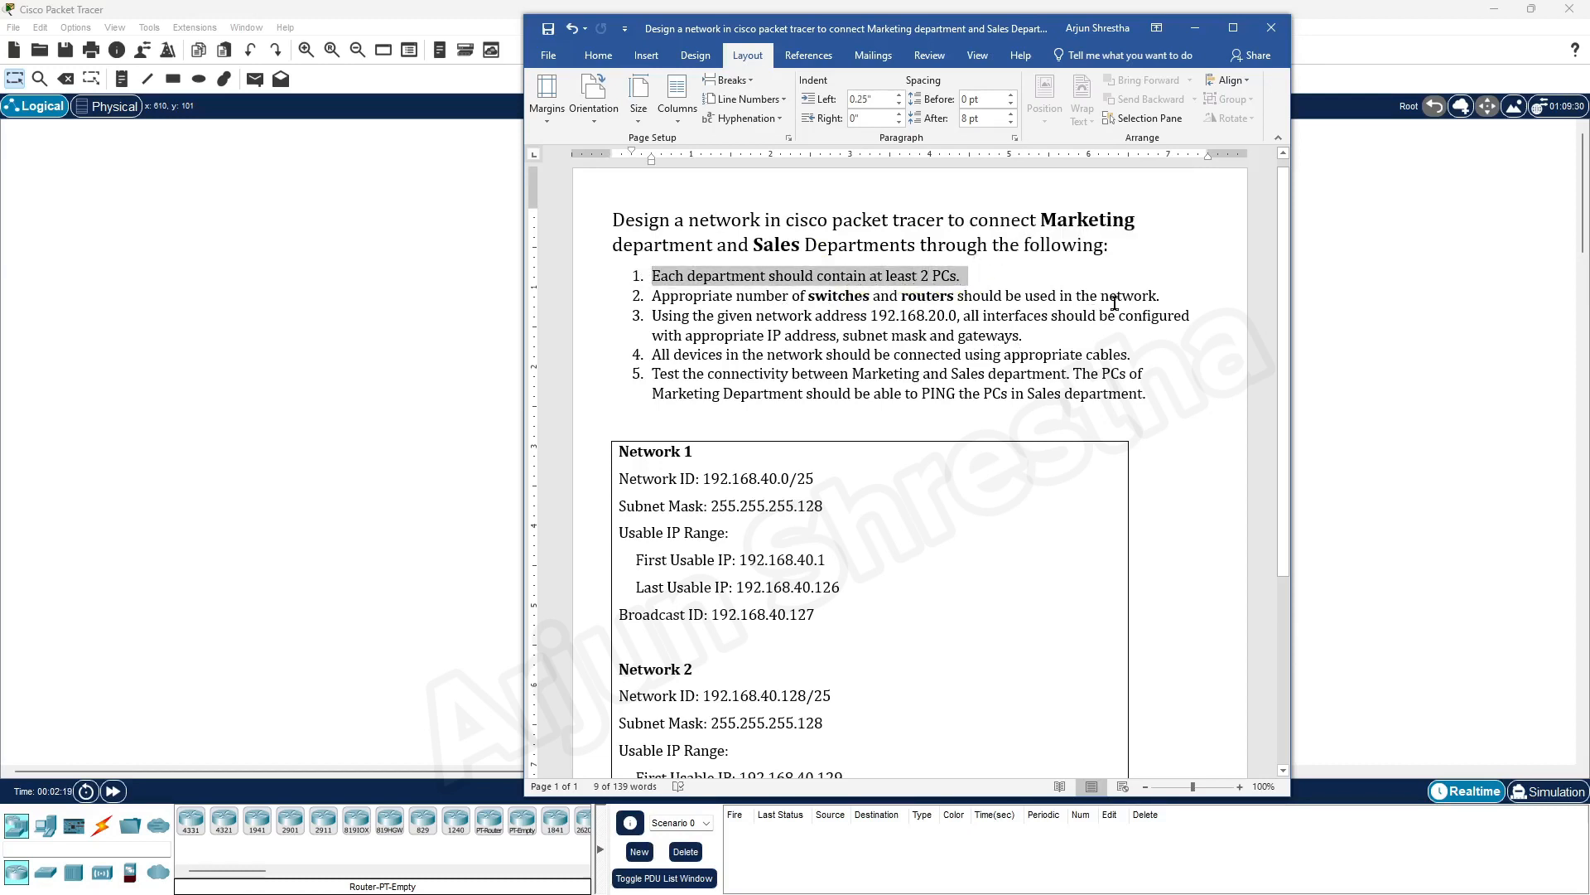
left_click_drag(909, 32, 1589, 58)
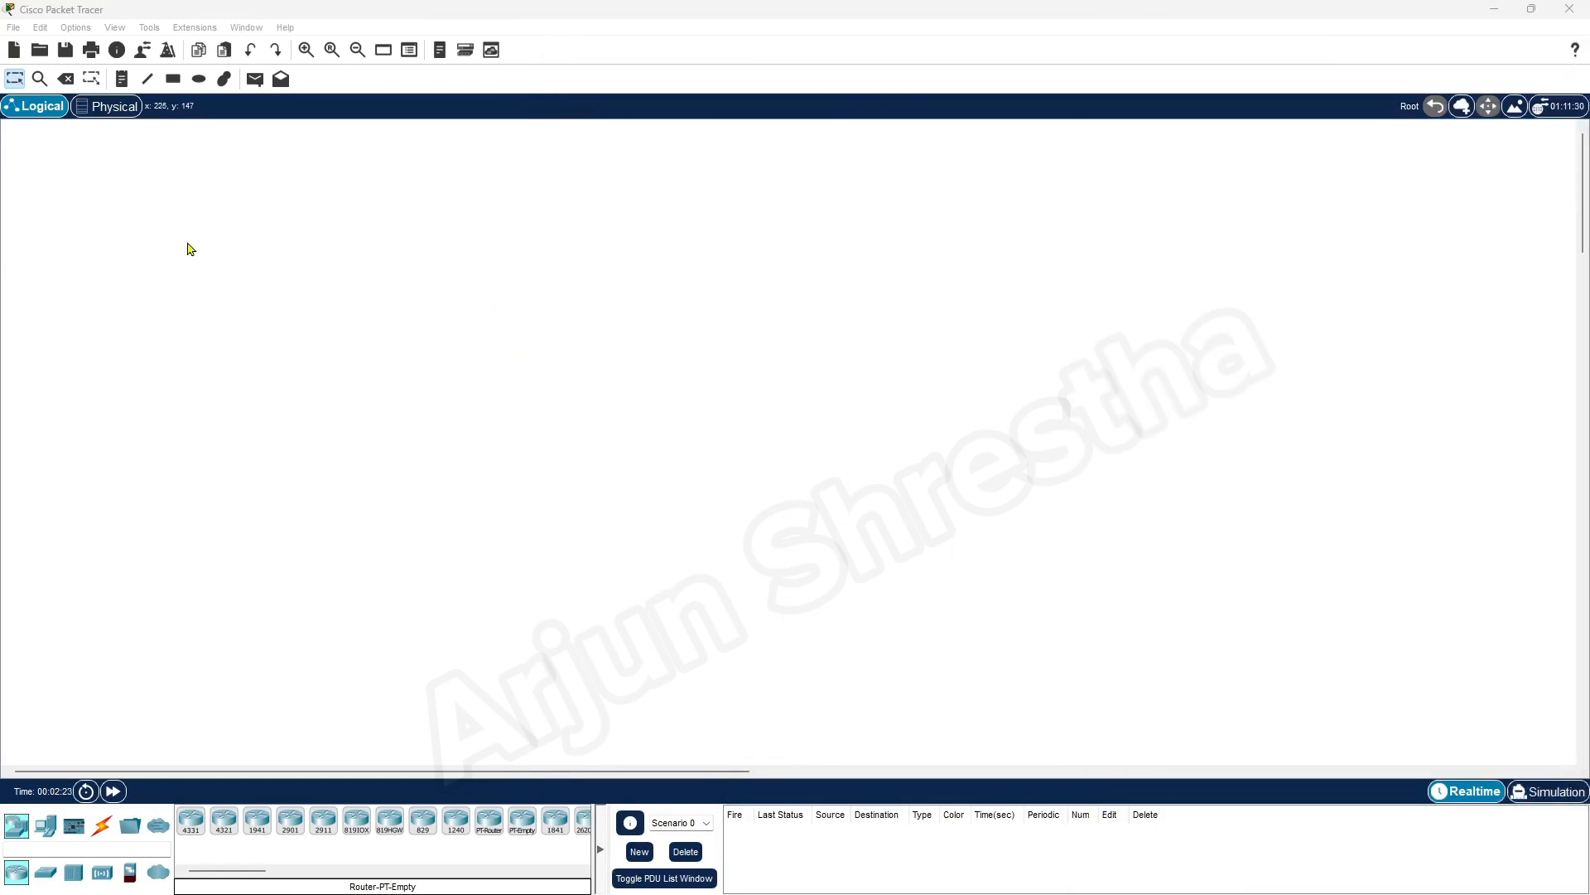
Add a 4331 router to the empty workspace and position it in the upper area, left of centre
left_click(20, 828)
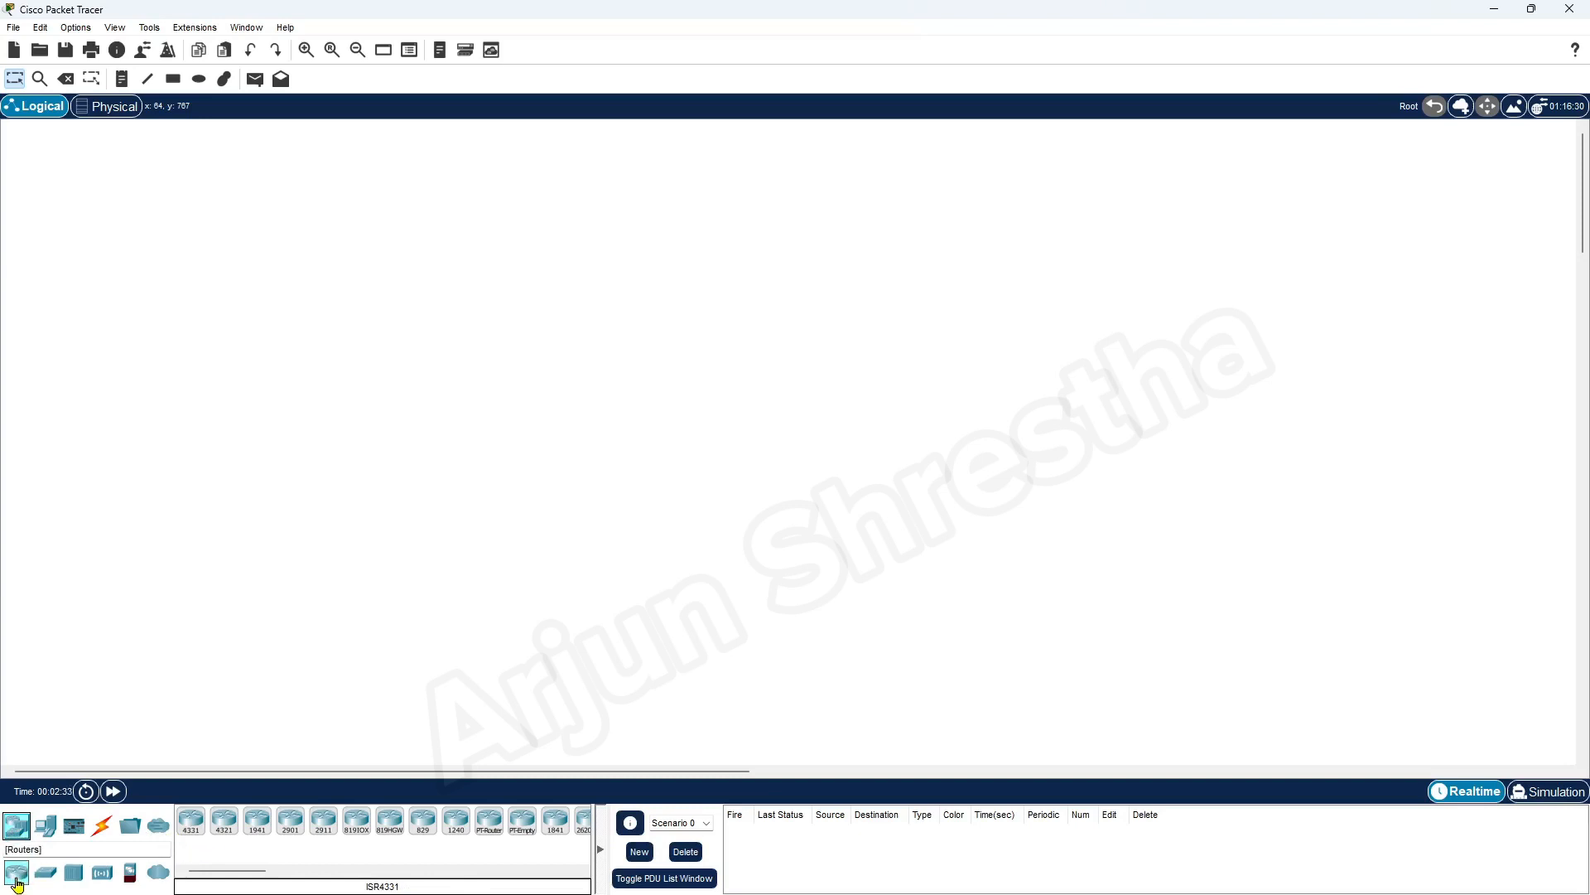
left_click(190, 820)
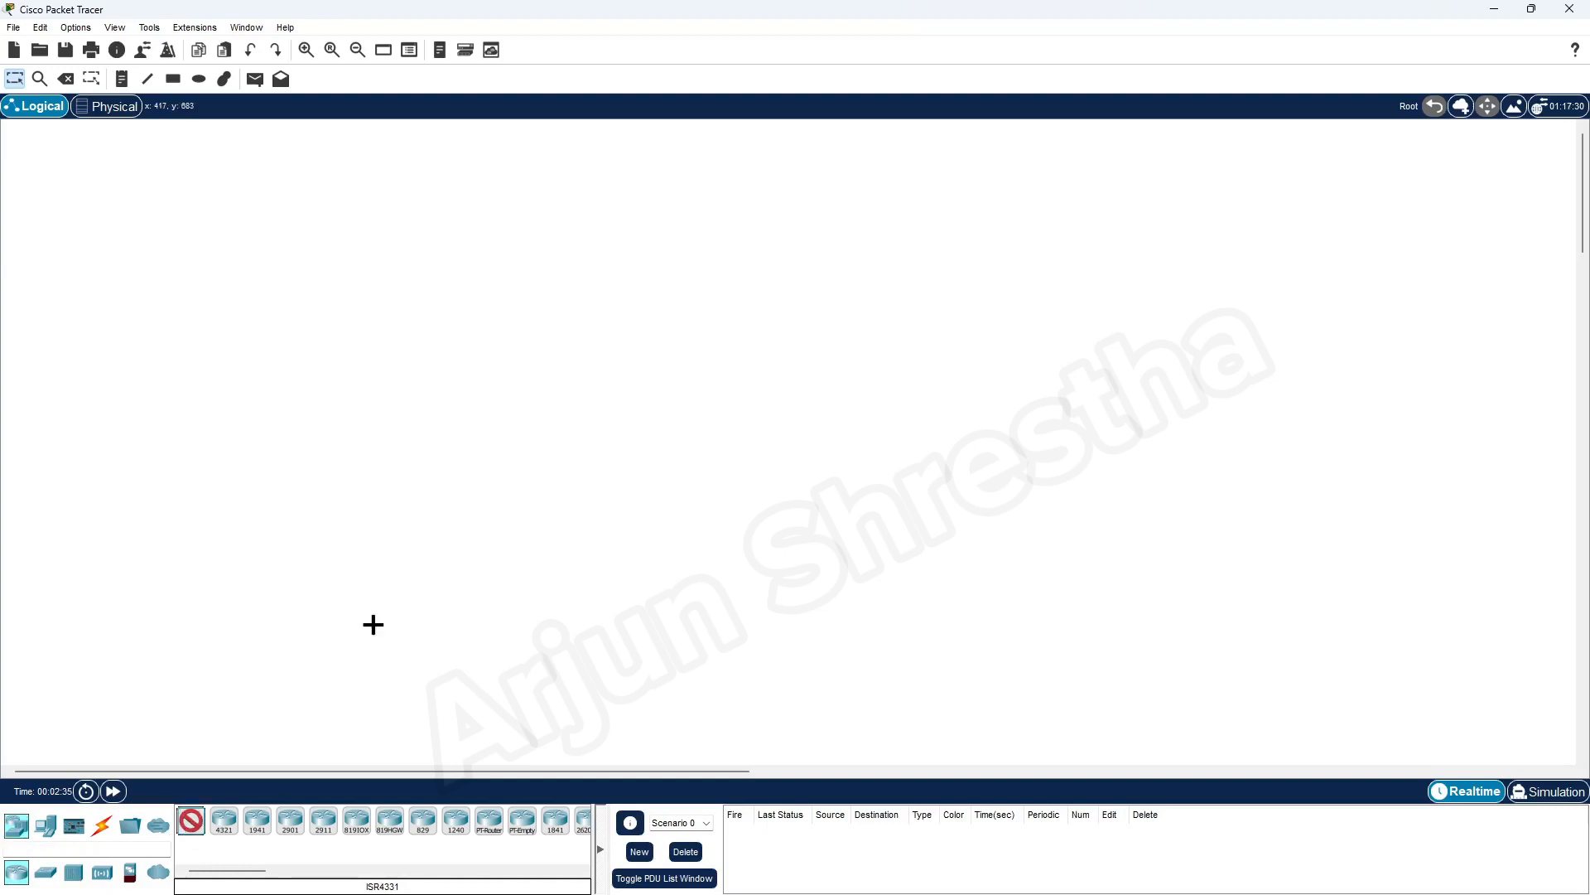
left_click(653, 176)
left_click_drag(657, 187, 415, 187)
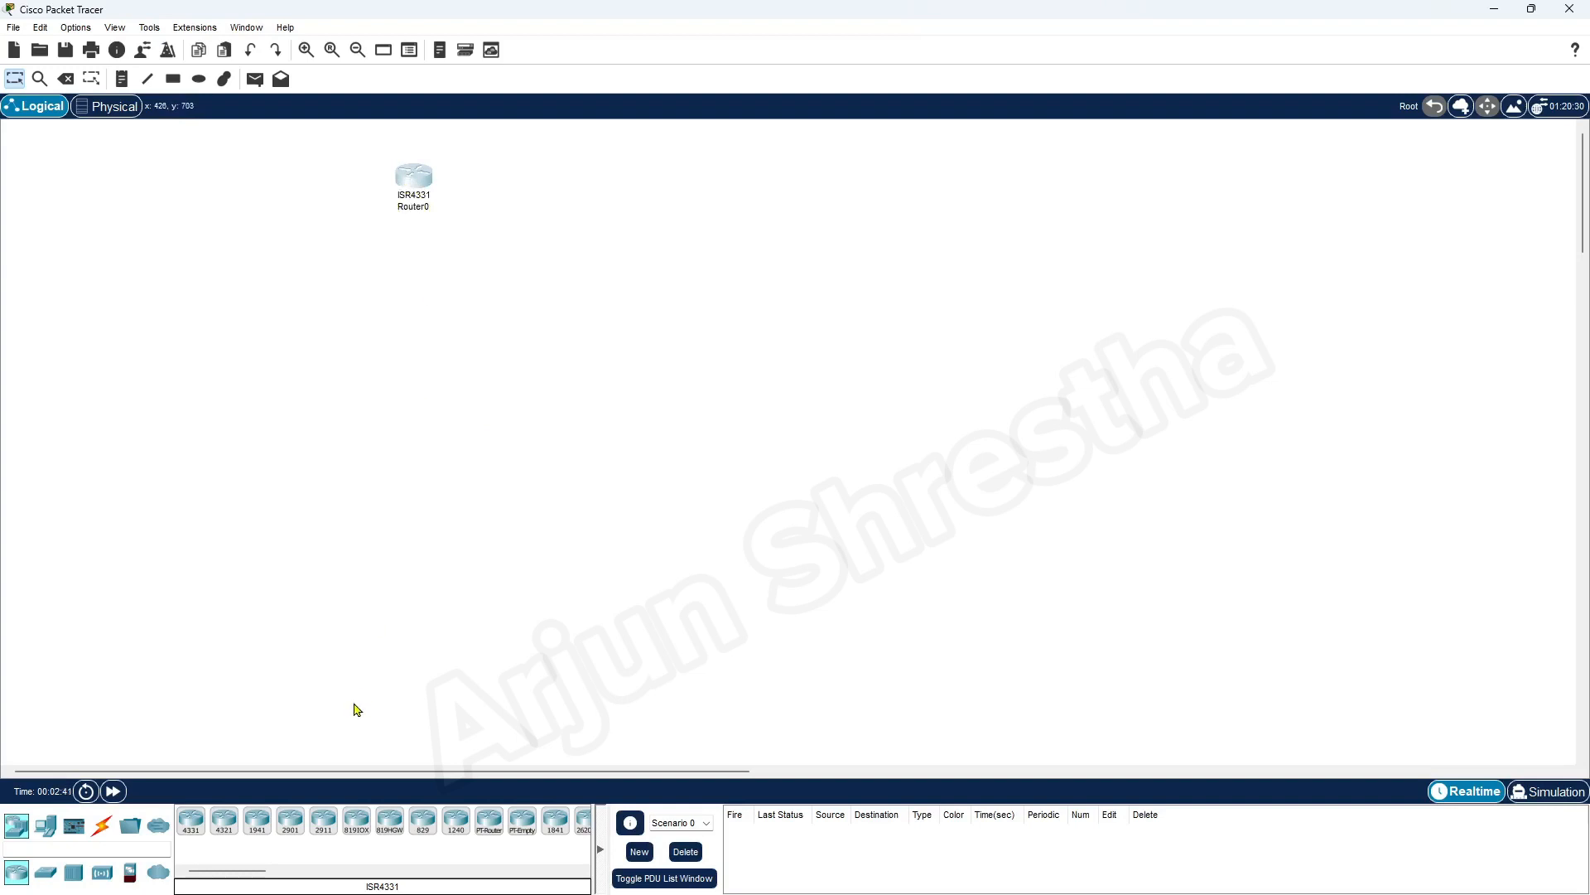
Place two 2960 switches below the router, one on its left and one on its right
mouse_move(158, 872)
left_click(48, 829)
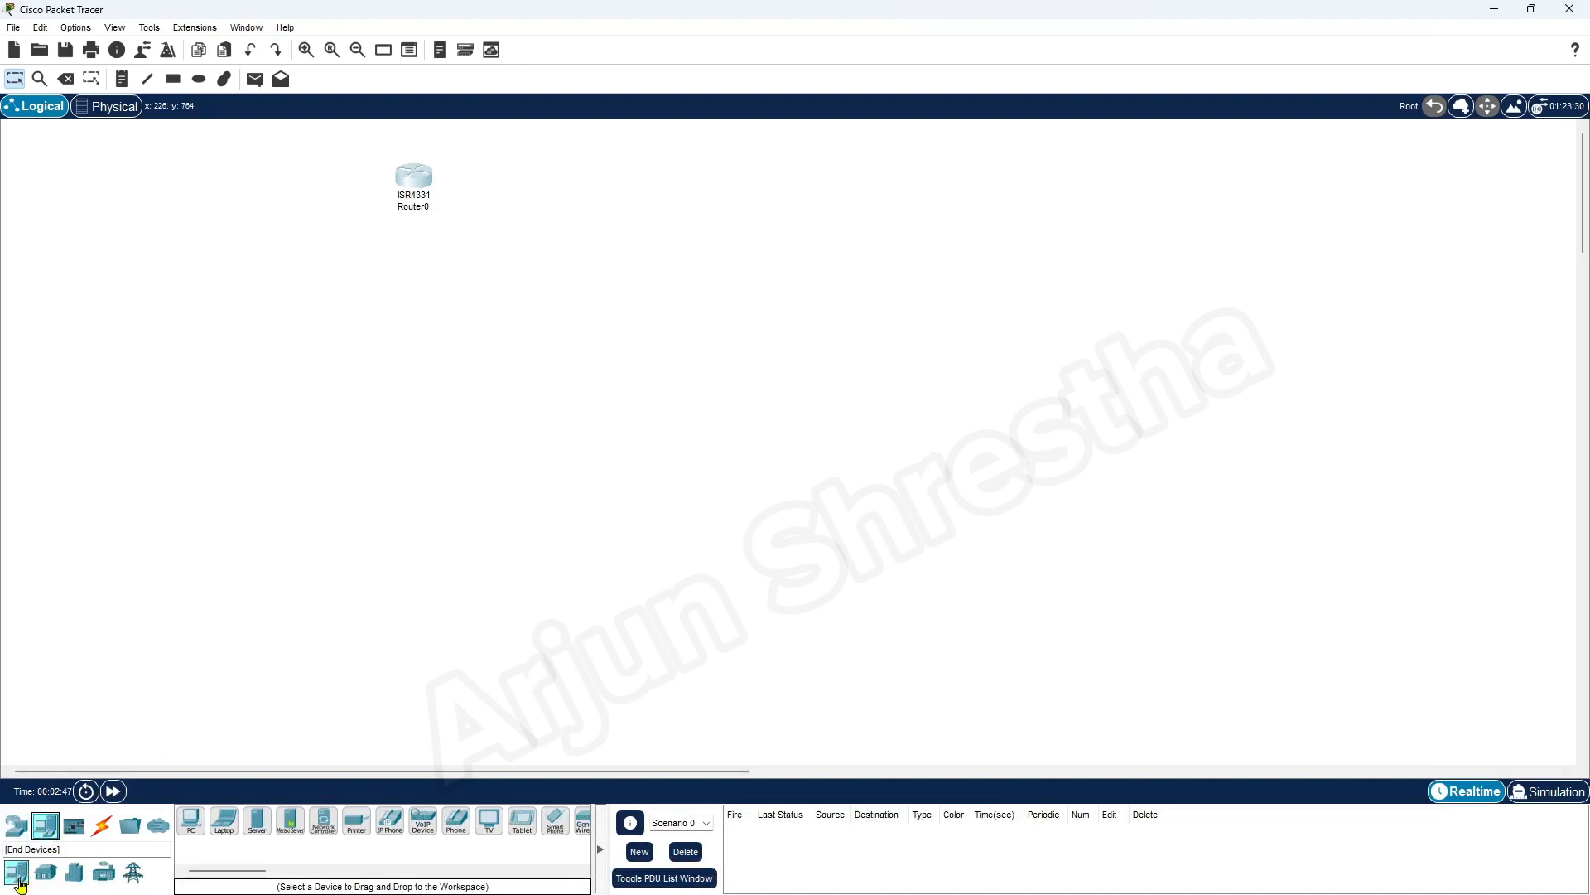
left_click(16, 826)
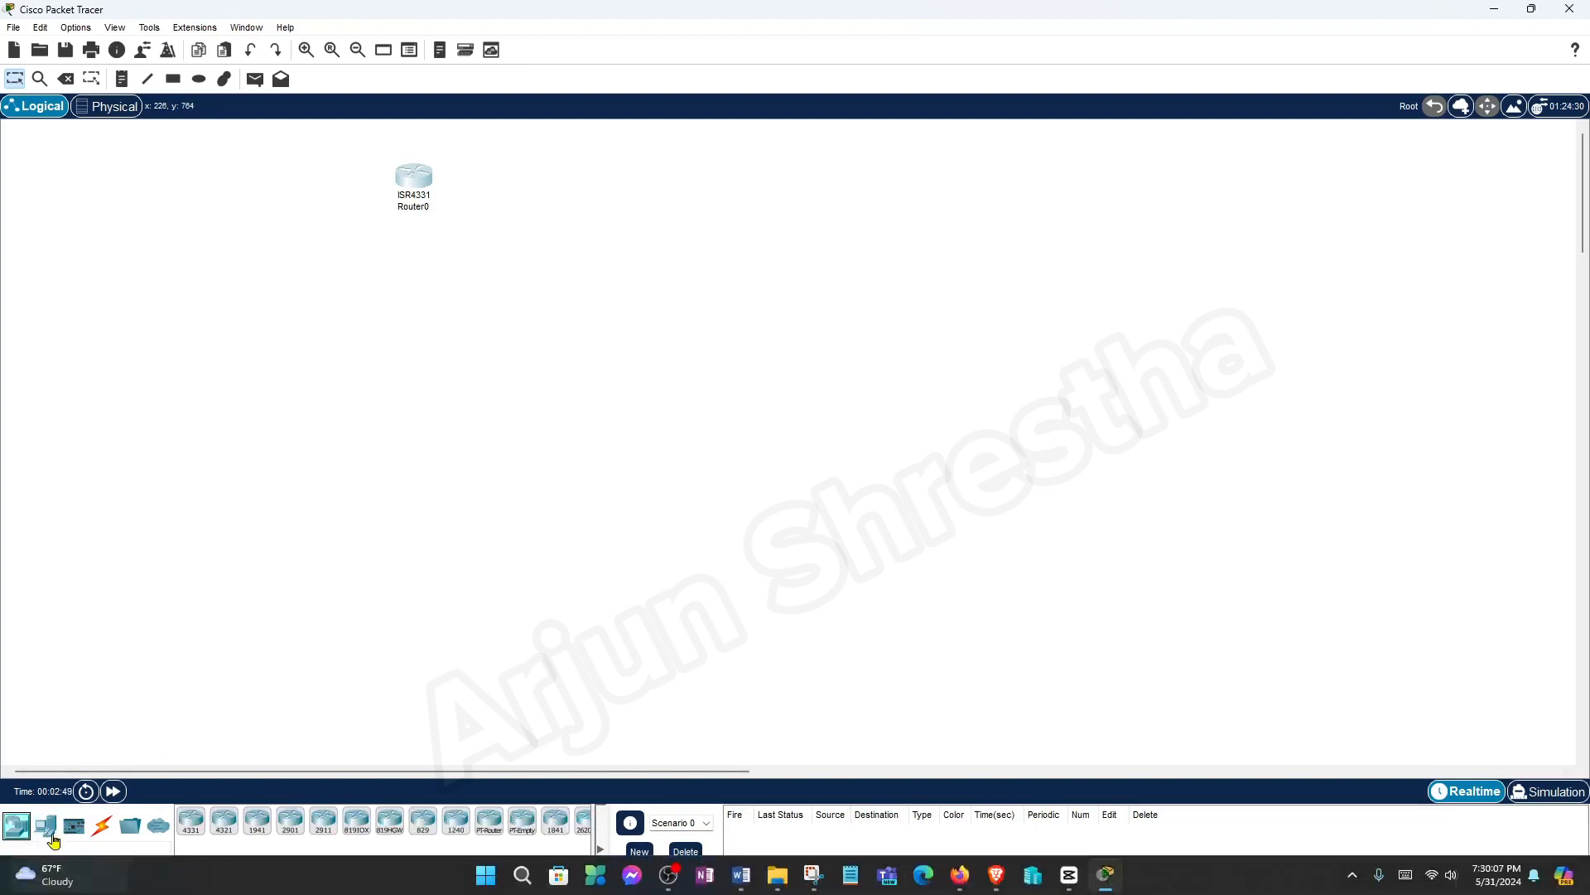
left_click(45, 875)
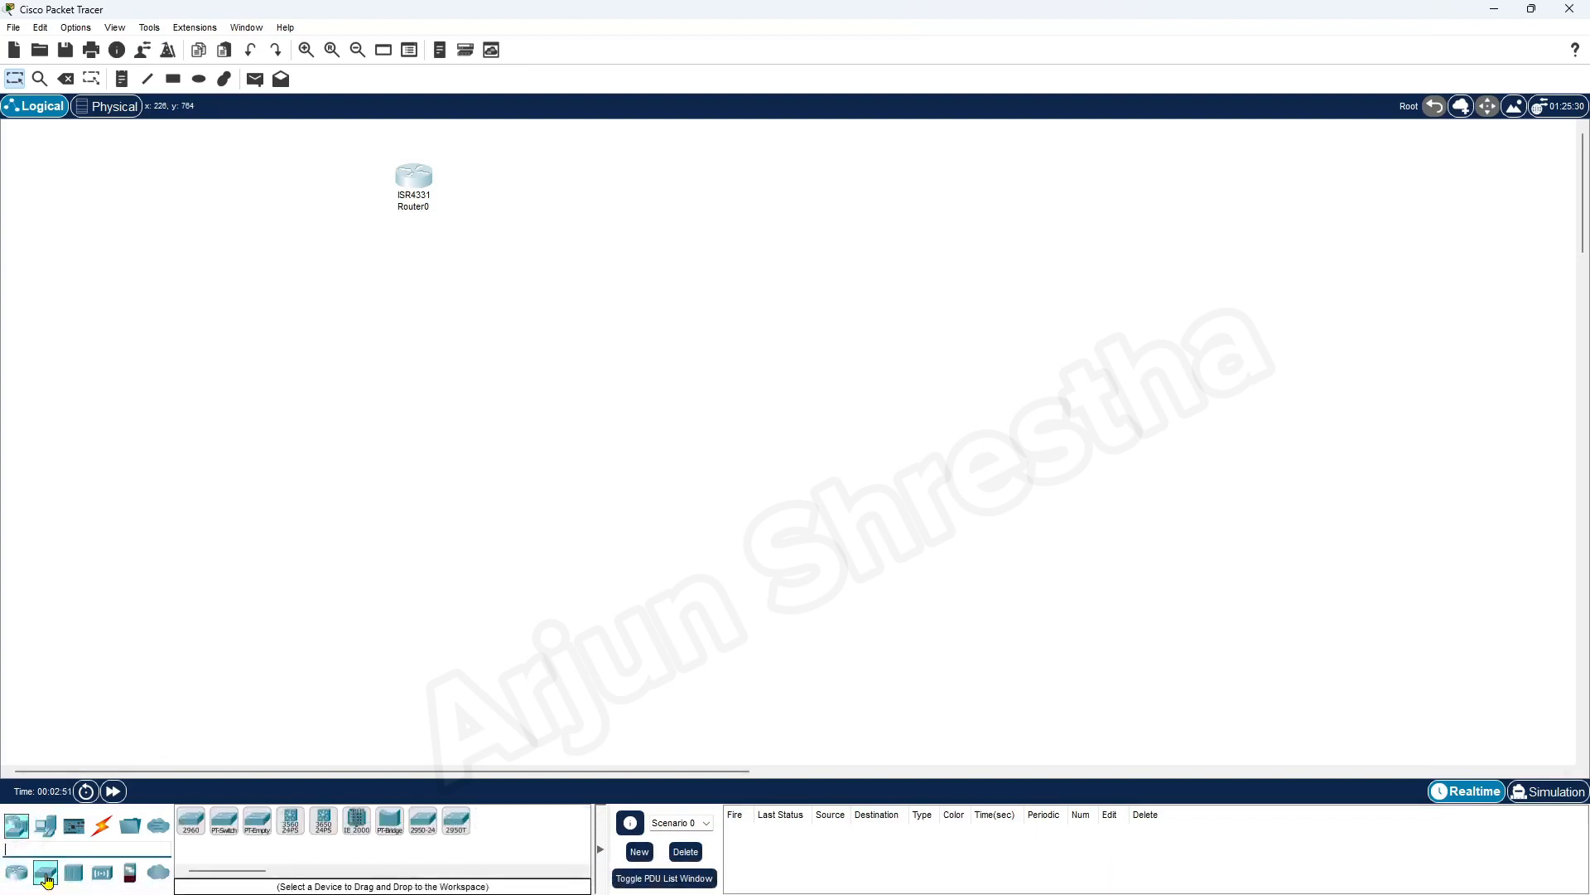
left_click(191, 832)
left_click(295, 282)
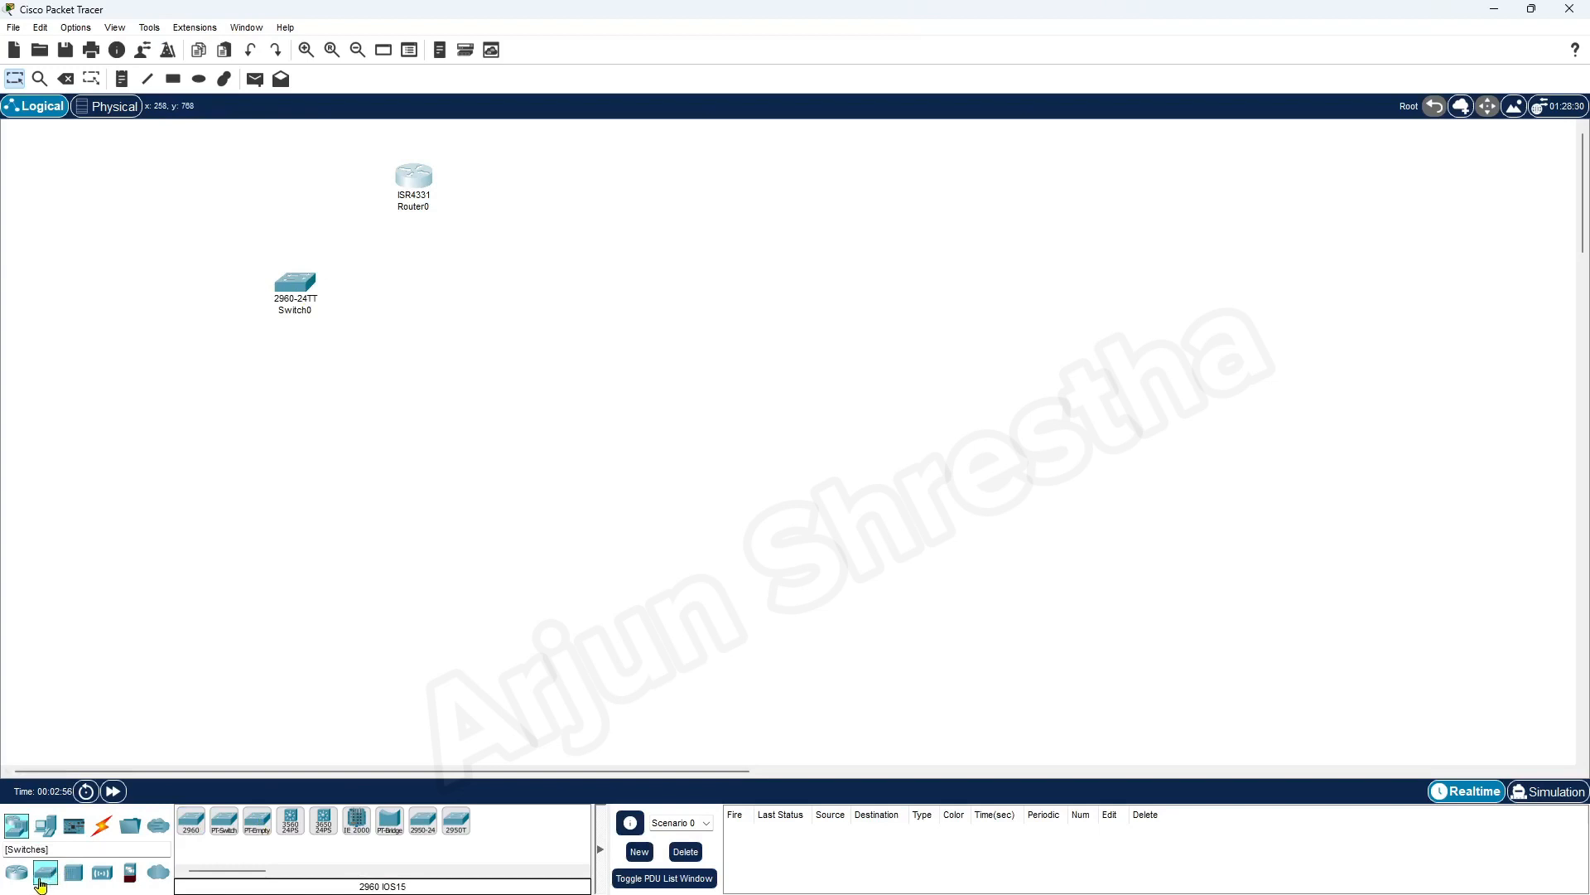
left_click(192, 823)
left_click(484, 286)
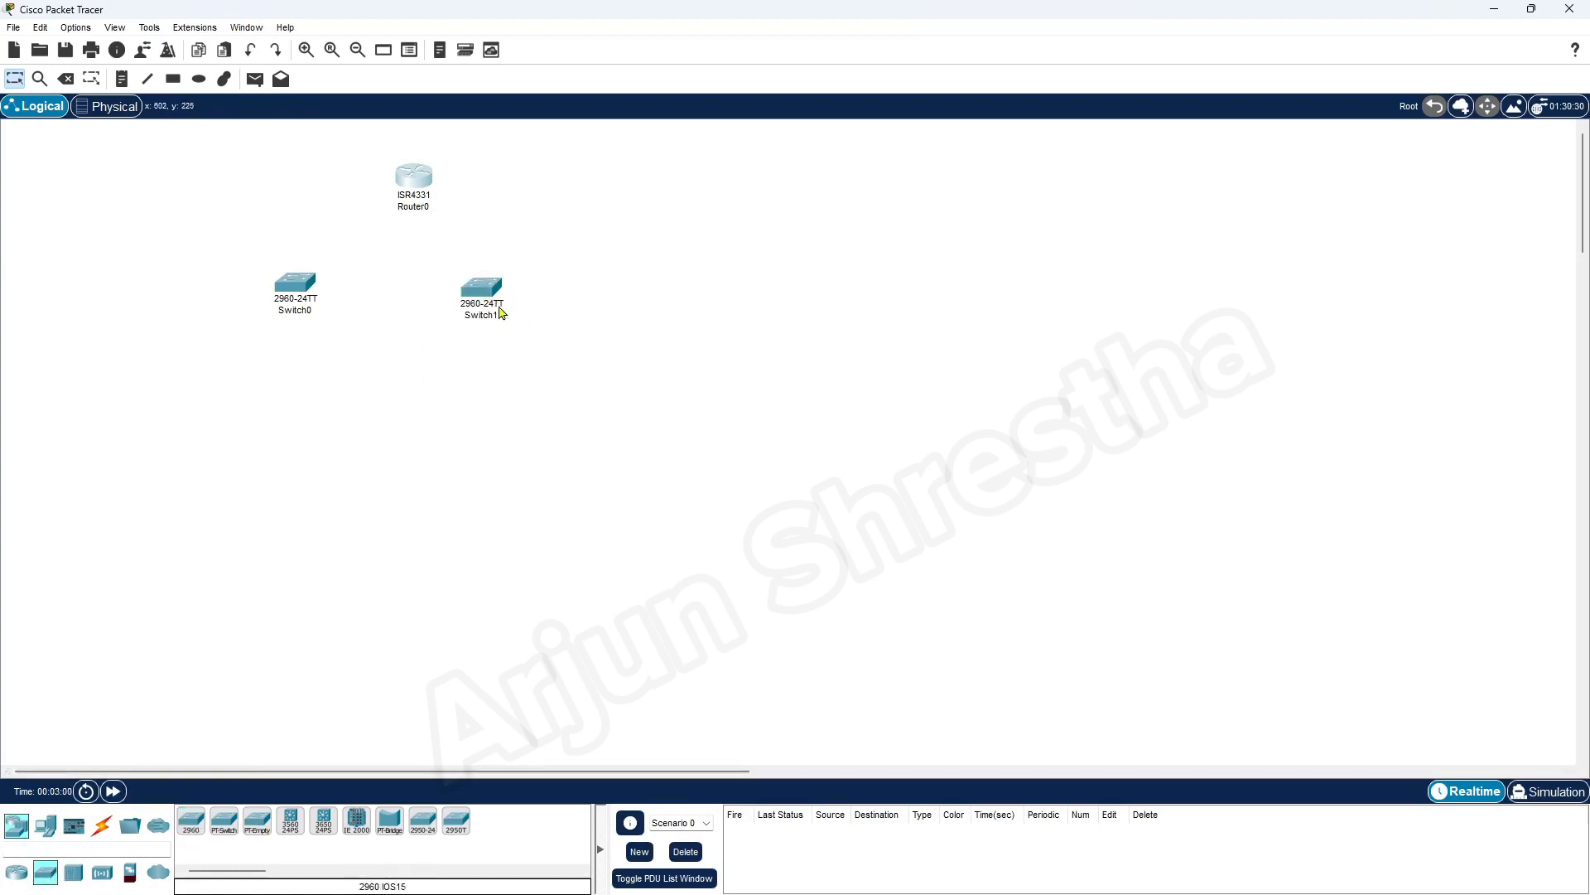
left_click_drag(500, 312, 515, 307)
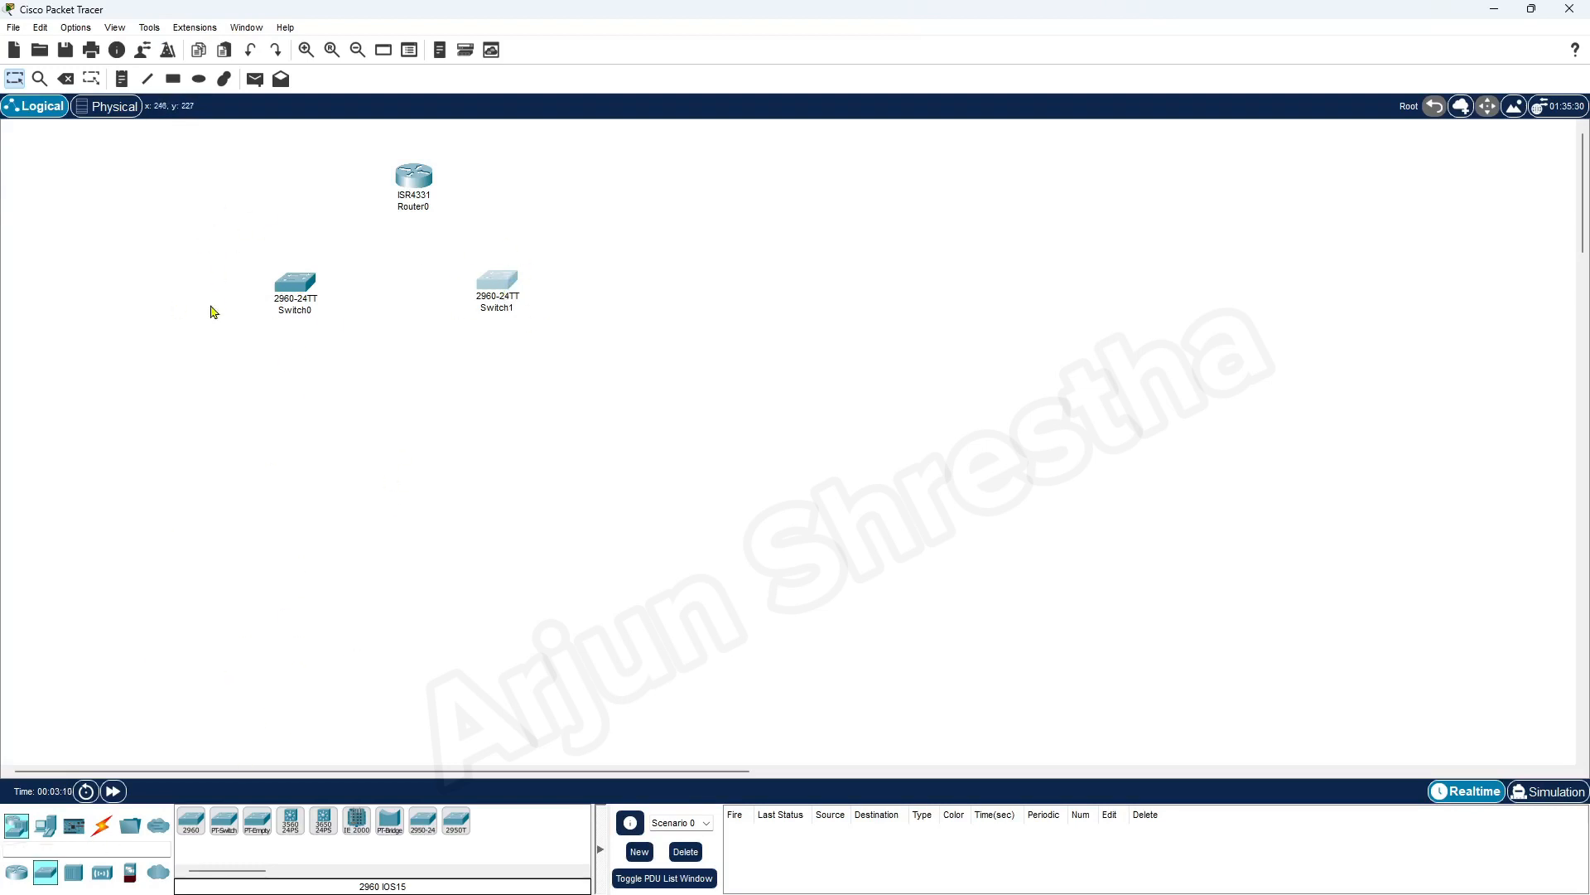
Add notes reading "Marketing Dept." above Switch0 and "Sales Dept." near Switch1, and shift the Sales note and Switch1 slightly right
left_click(122, 78)
left_click(199, 233)
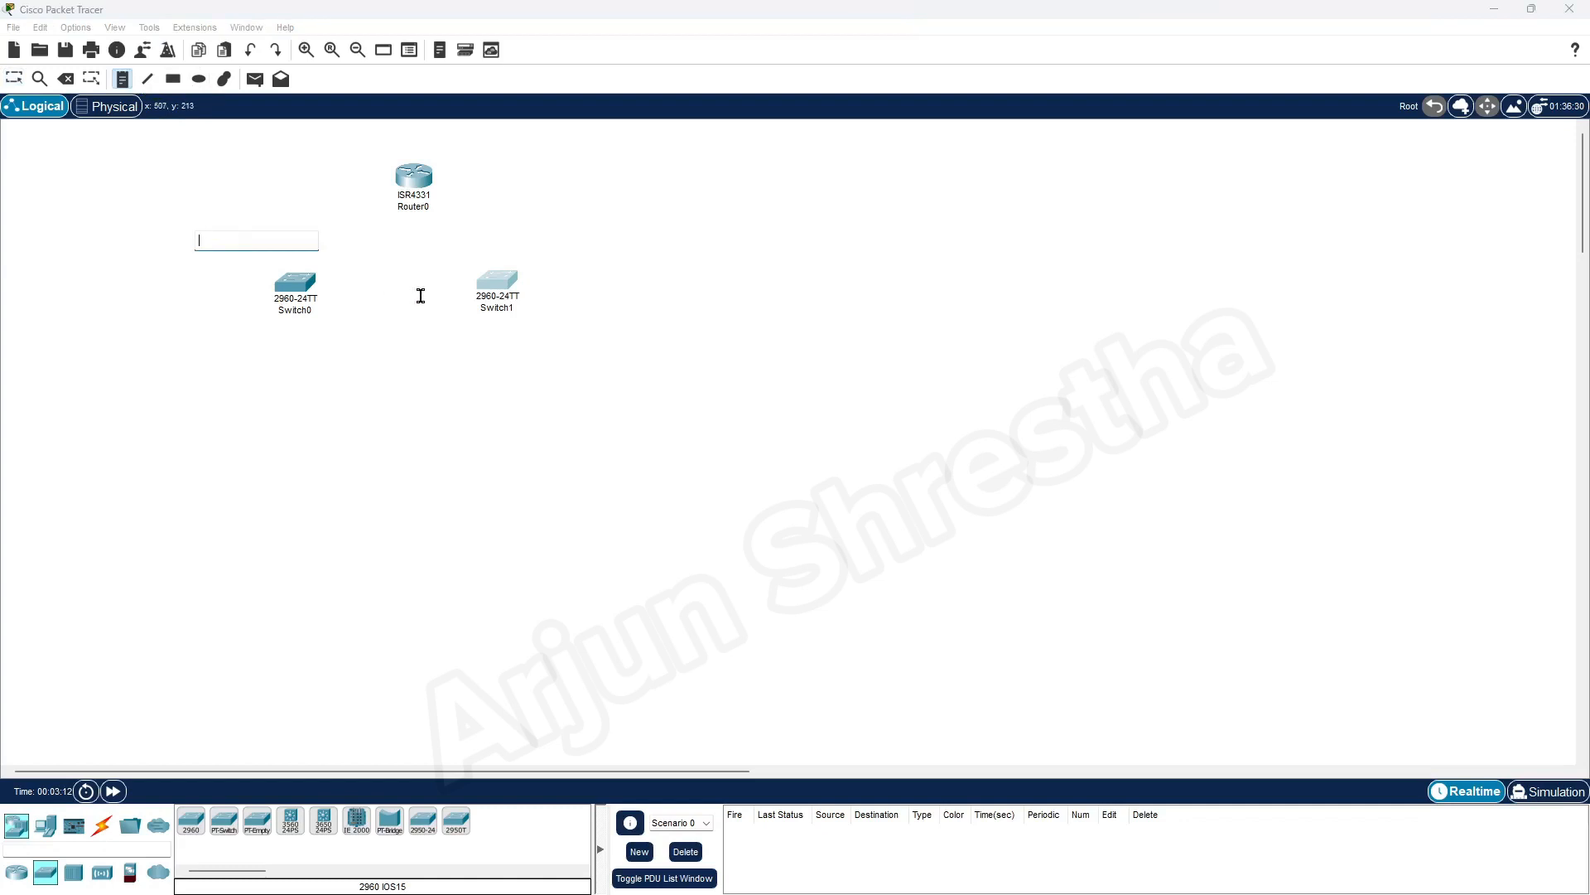
type("Marketing Dept.")
left_click(536, 239)
type("Sales Dept.")
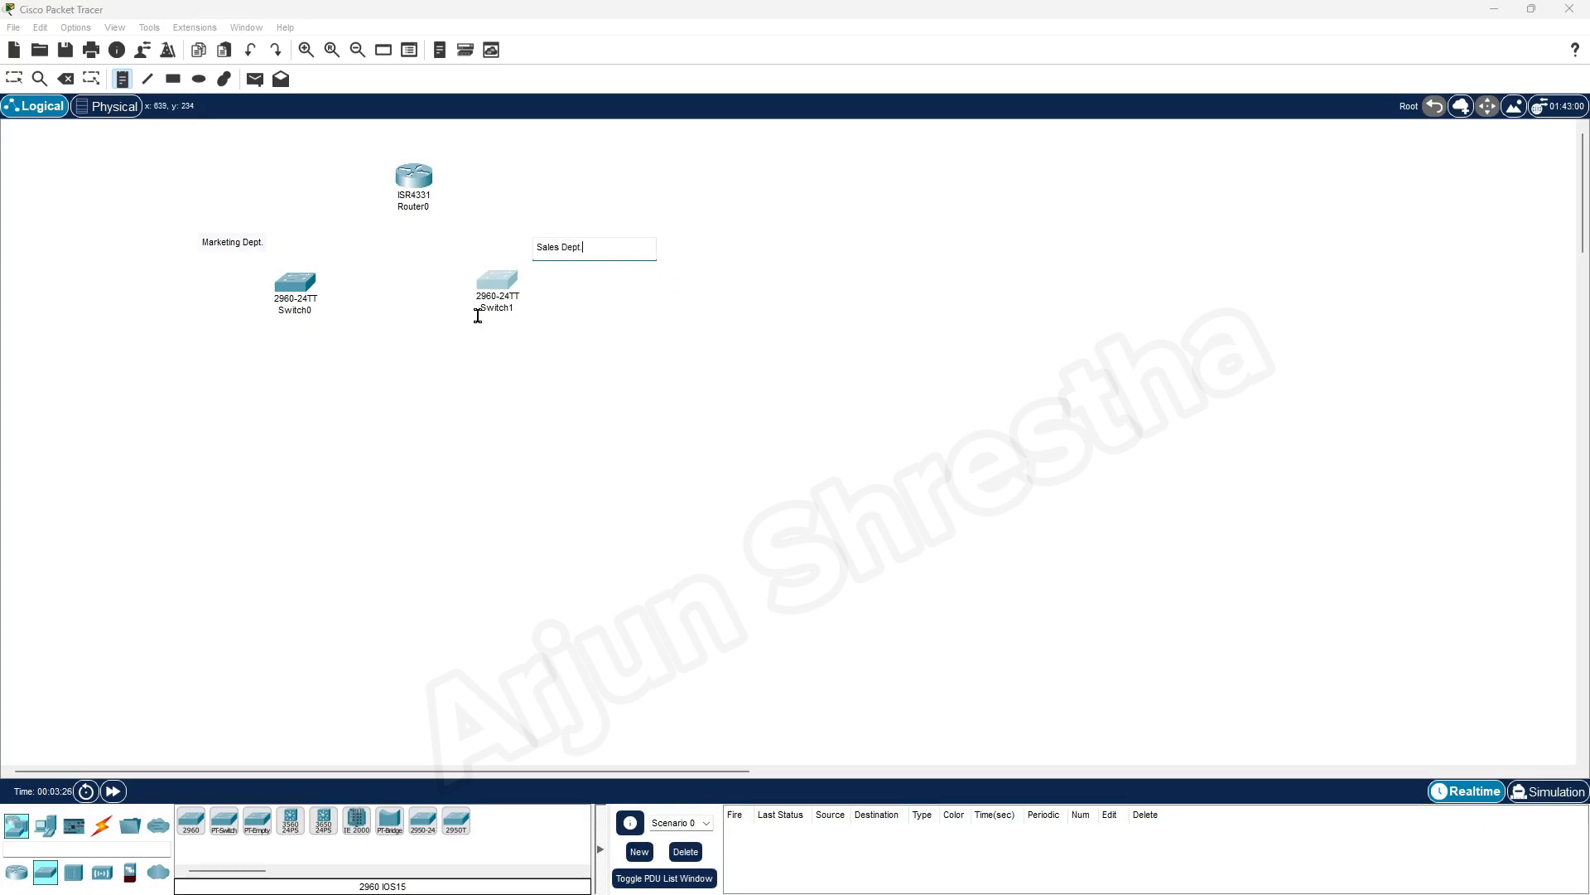
left_click(300, 436)
left_click(14, 79)
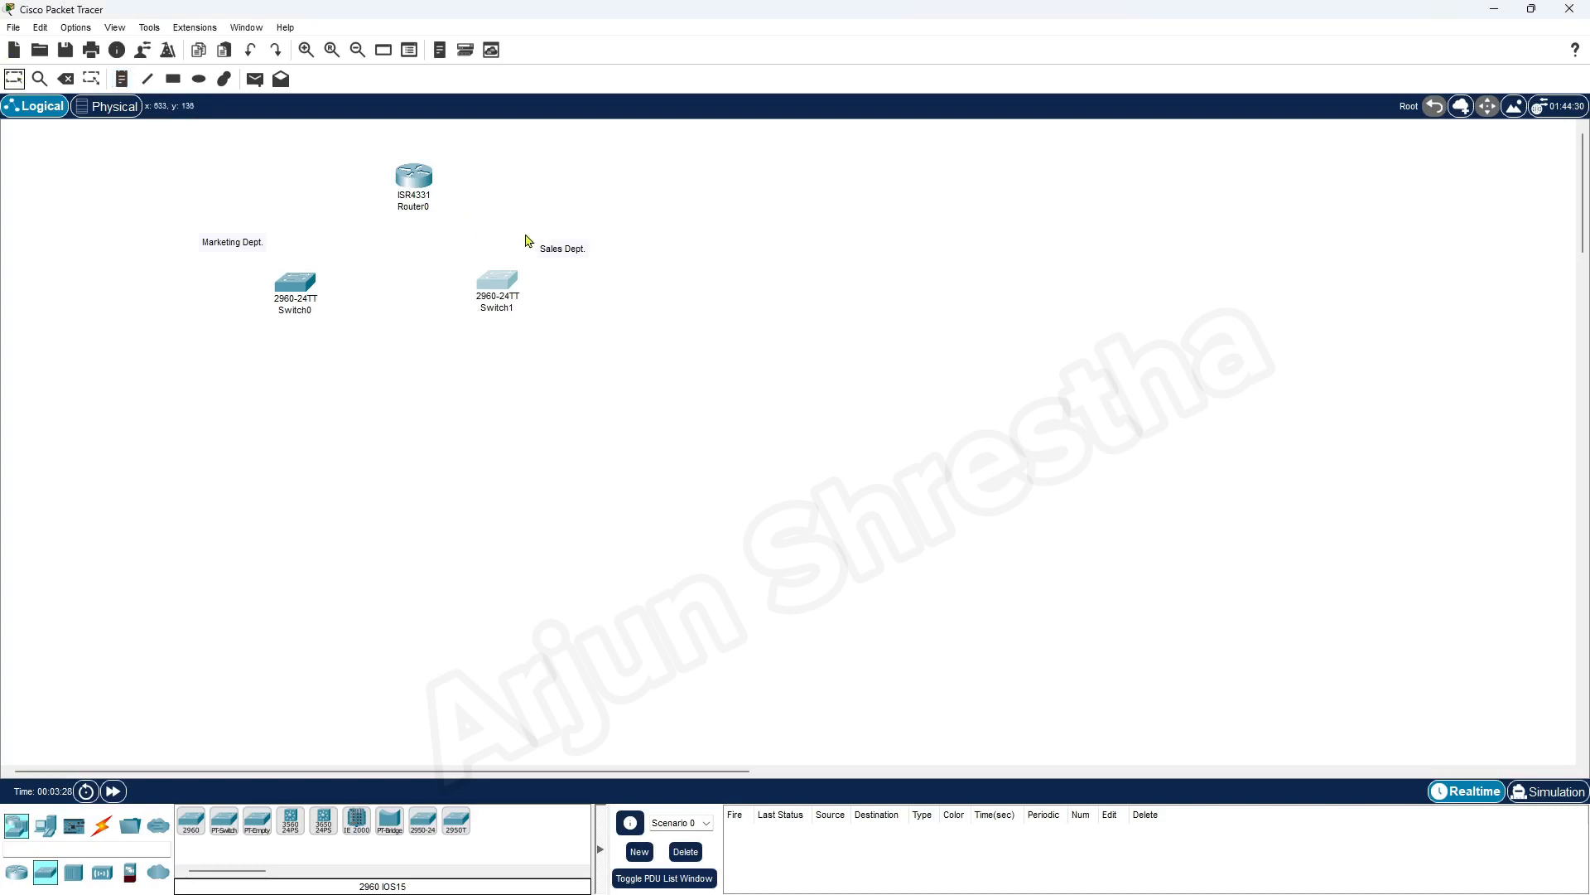
left_click_drag(558, 252, 584, 241)
left_click_drag(506, 292, 518, 292)
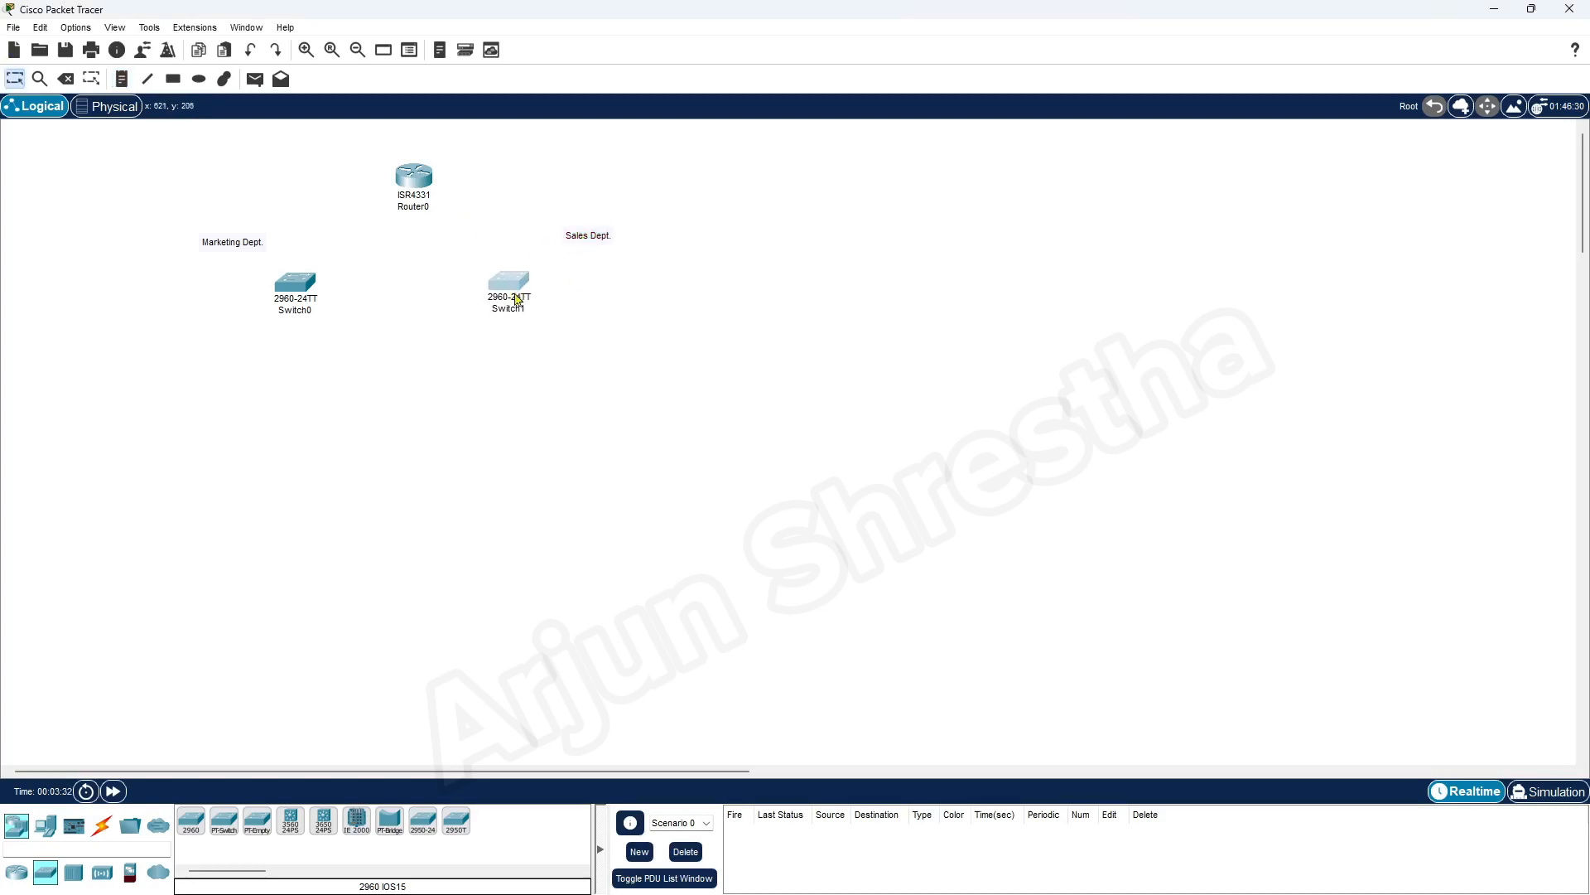
Place two laptops and a printer in a column left of Switch0 for the Marketing department
left_click(46, 829)
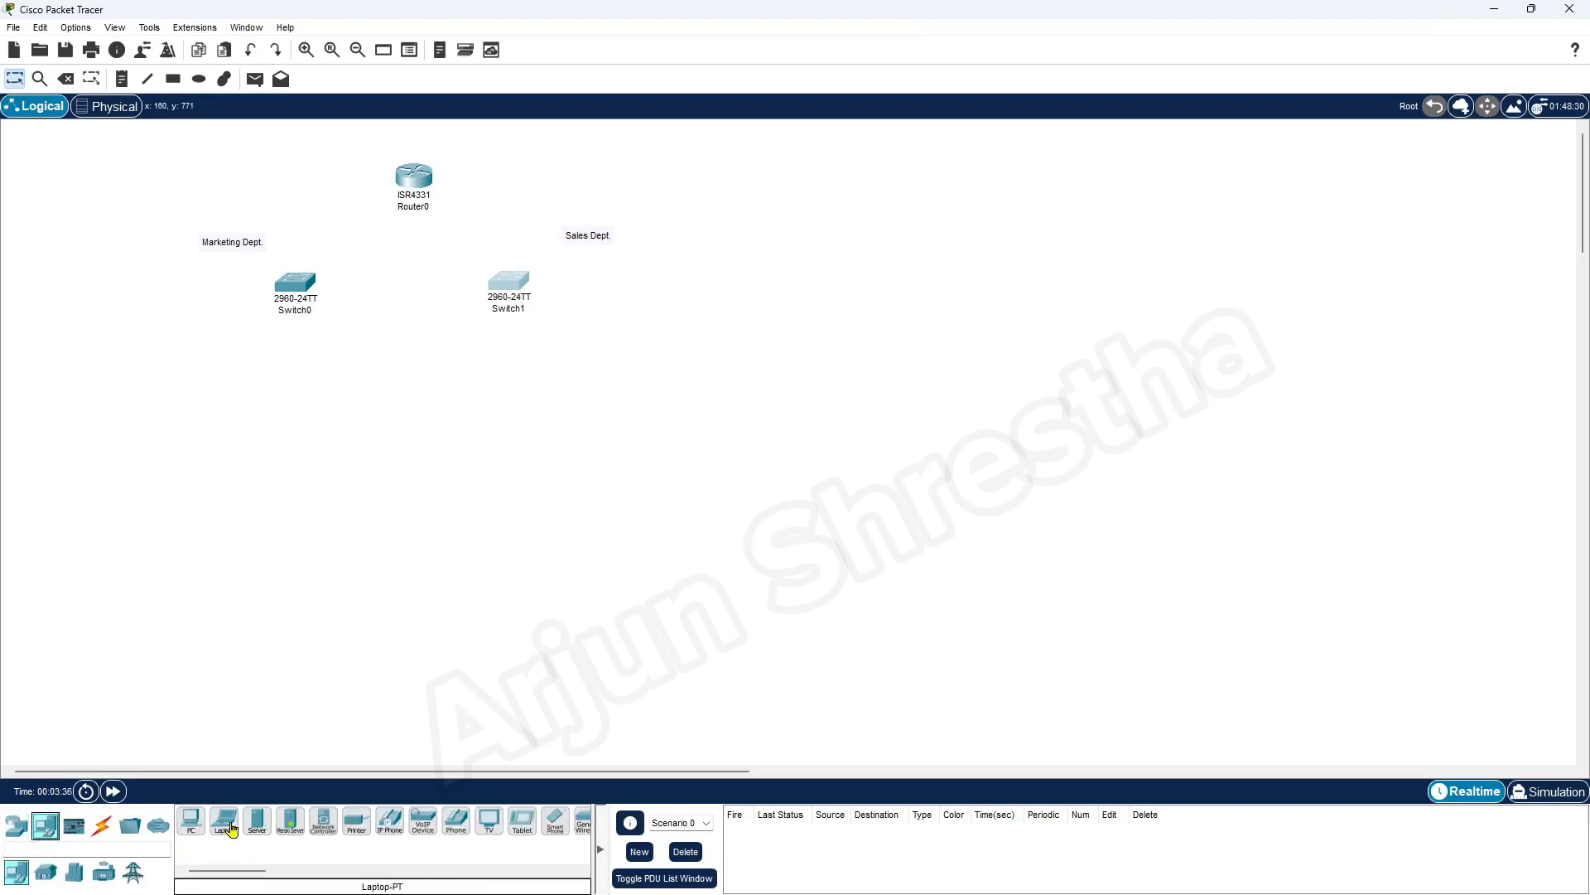
left_click(231, 829)
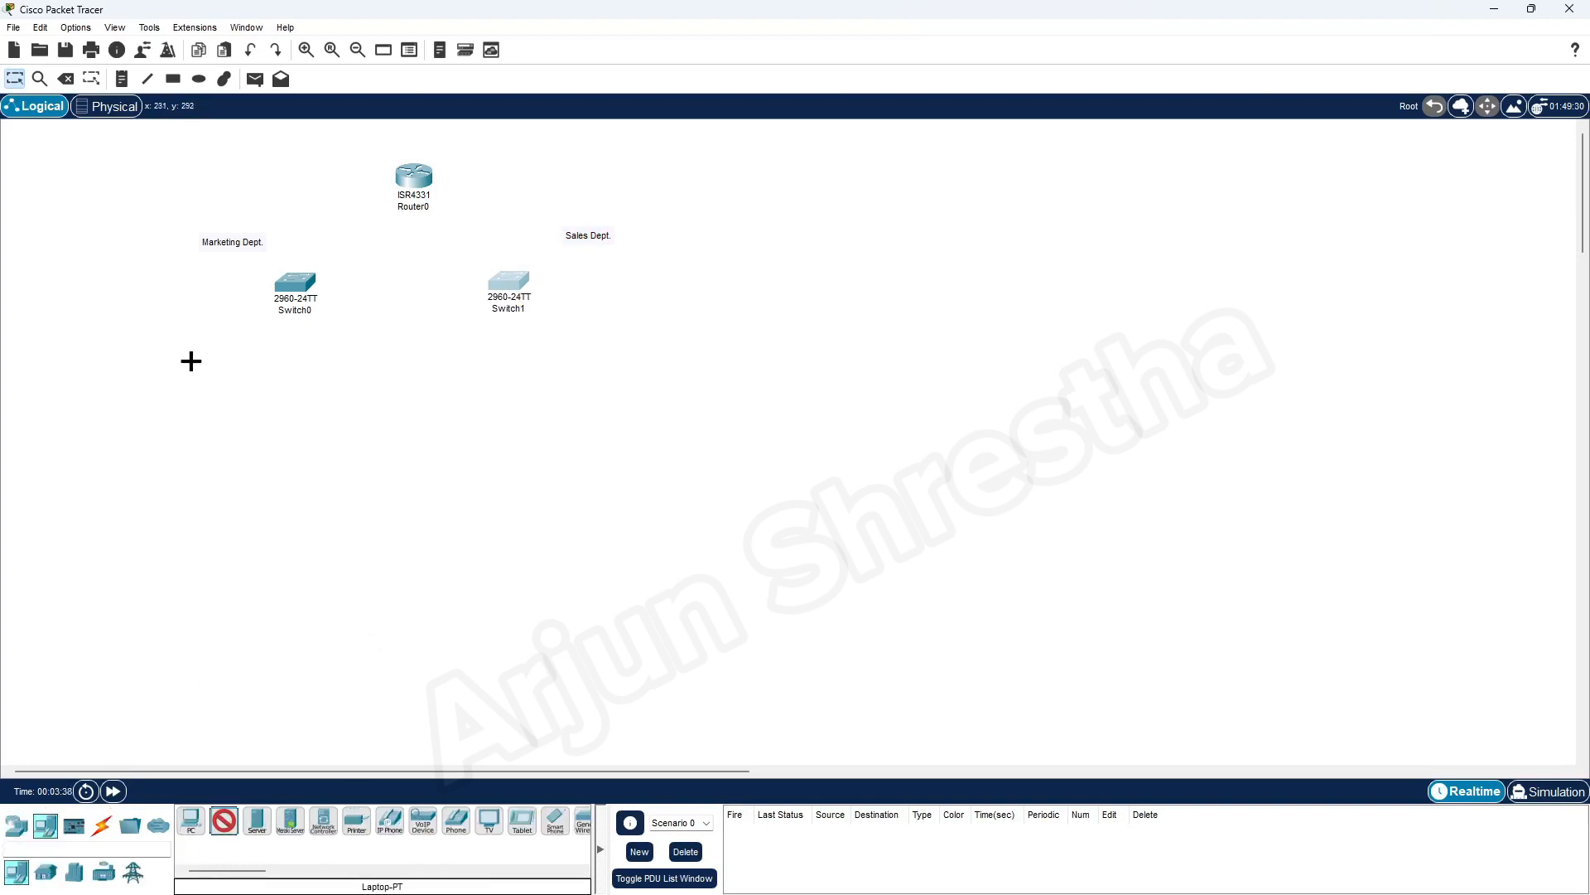
left_click(120, 233)
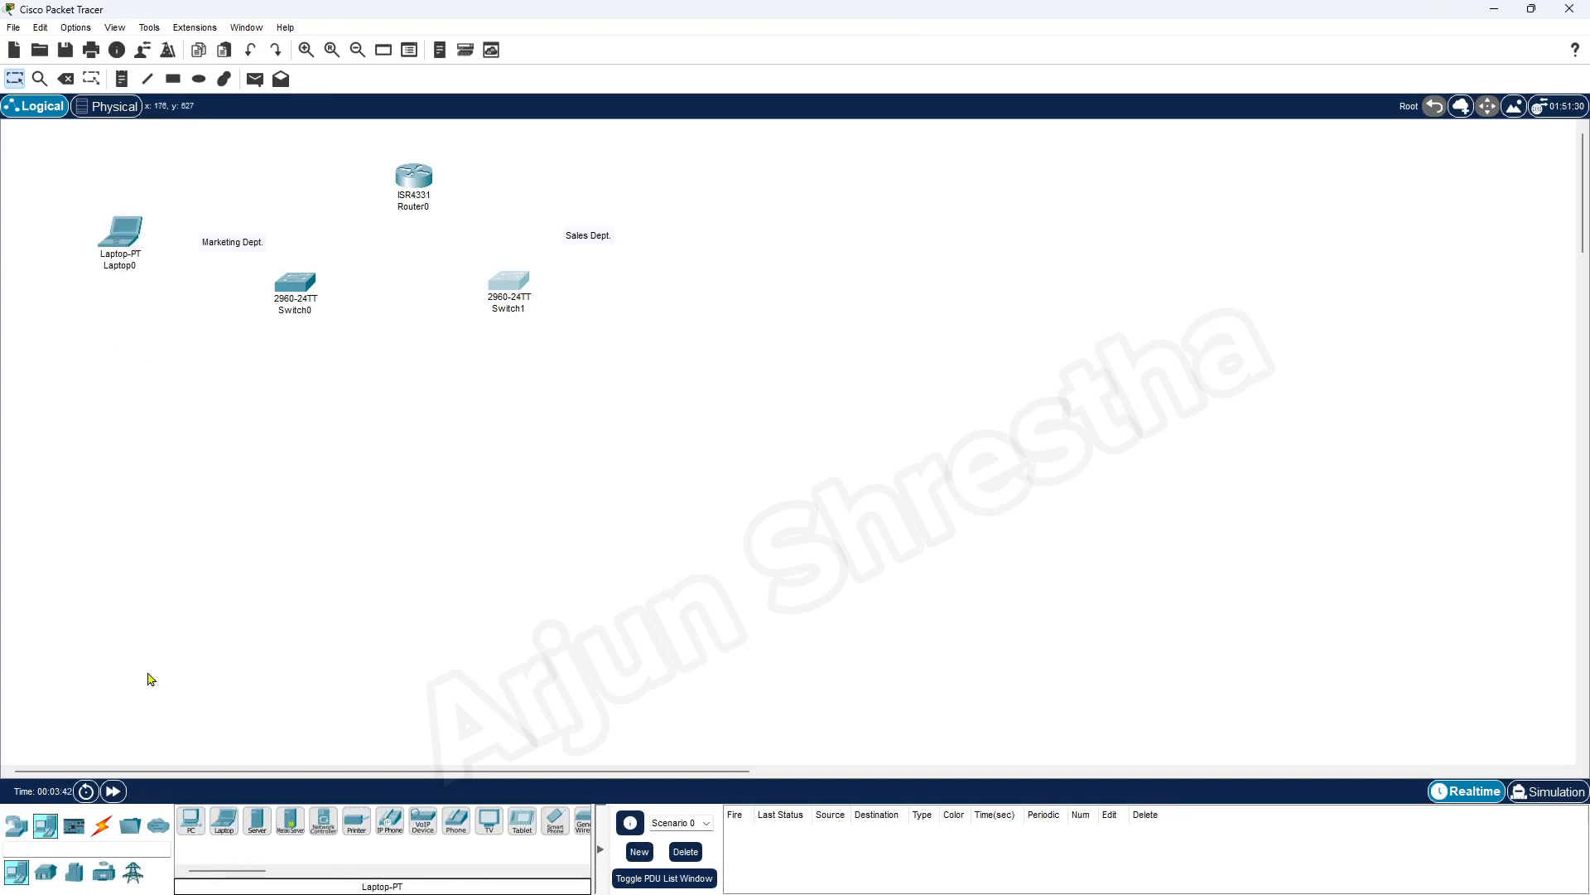
left_click(224, 821)
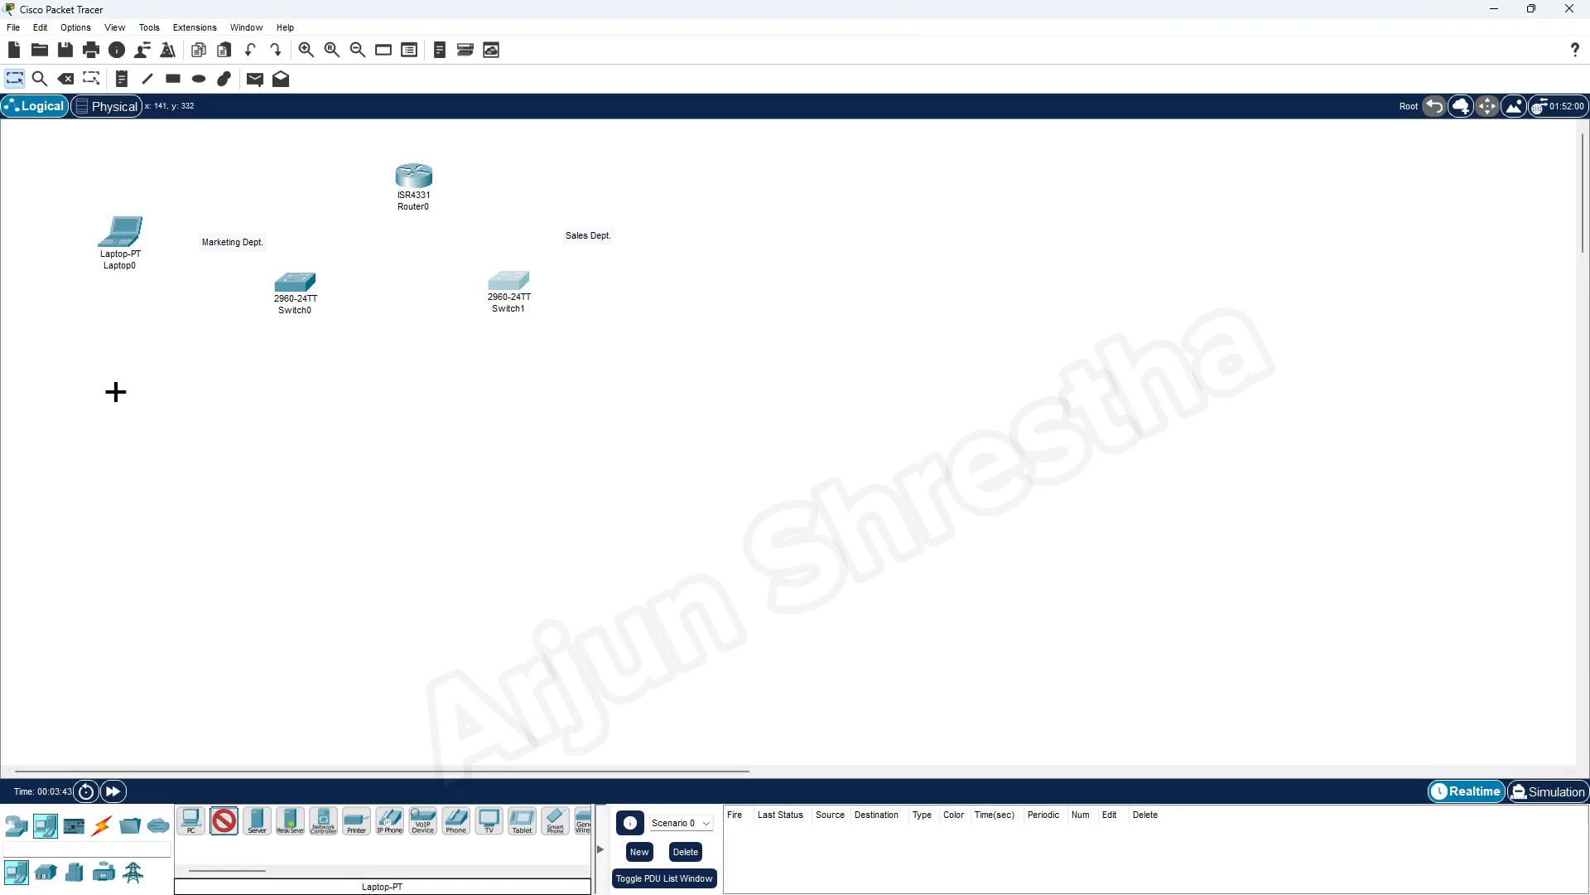
left_click(102, 321)
left_click(363, 821)
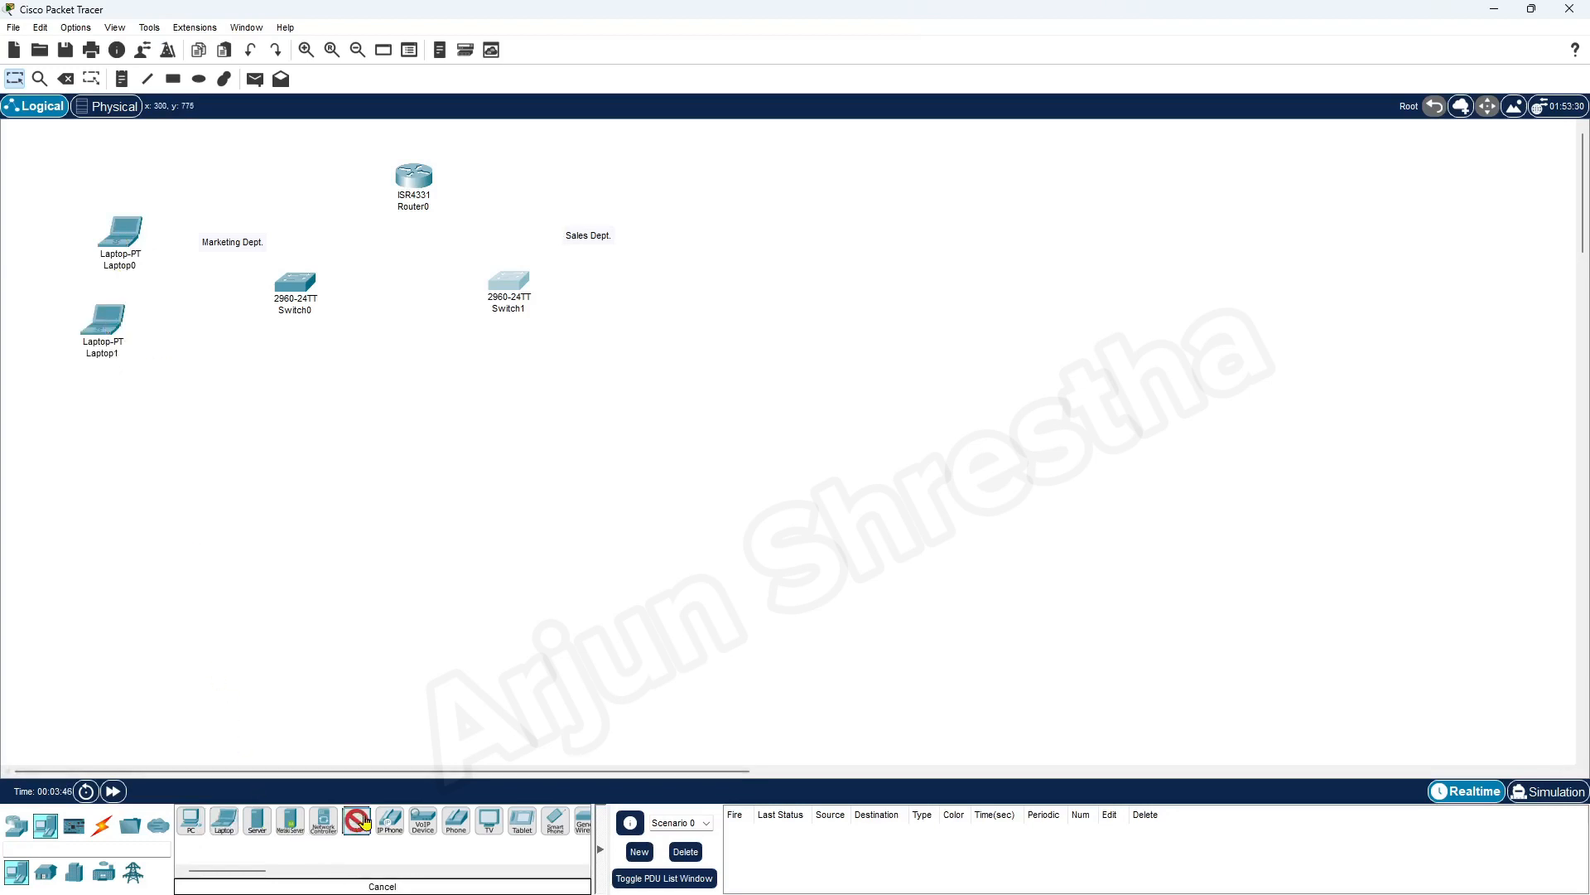
left_click(120, 431)
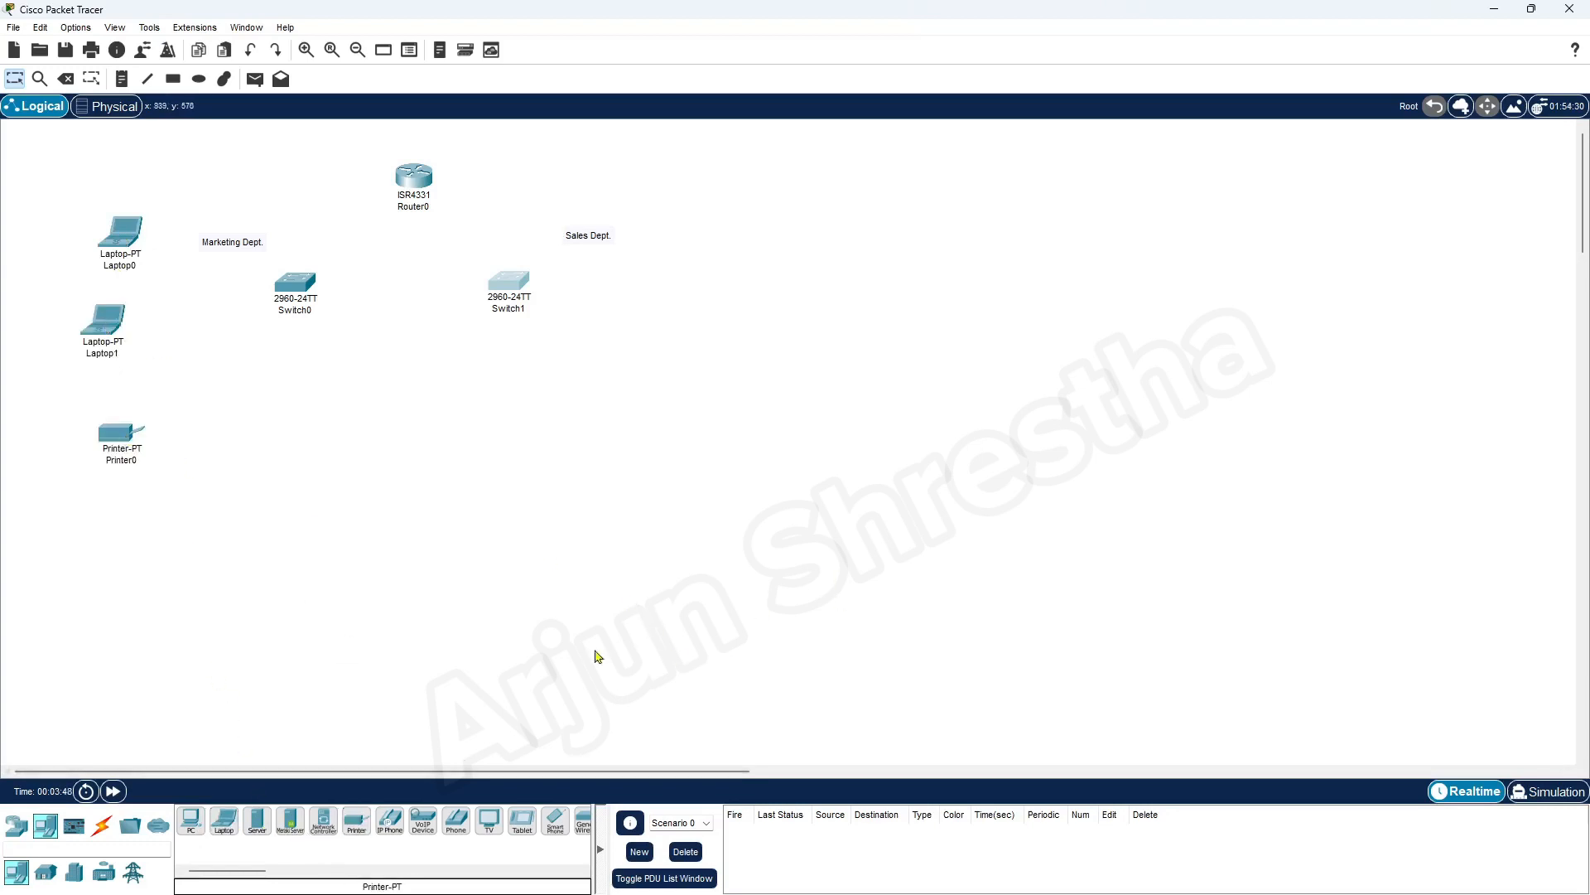
Place two laptops and a printer in a column right of Switch1 for the Sales department
left_click(217, 816)
left_click(683, 222)
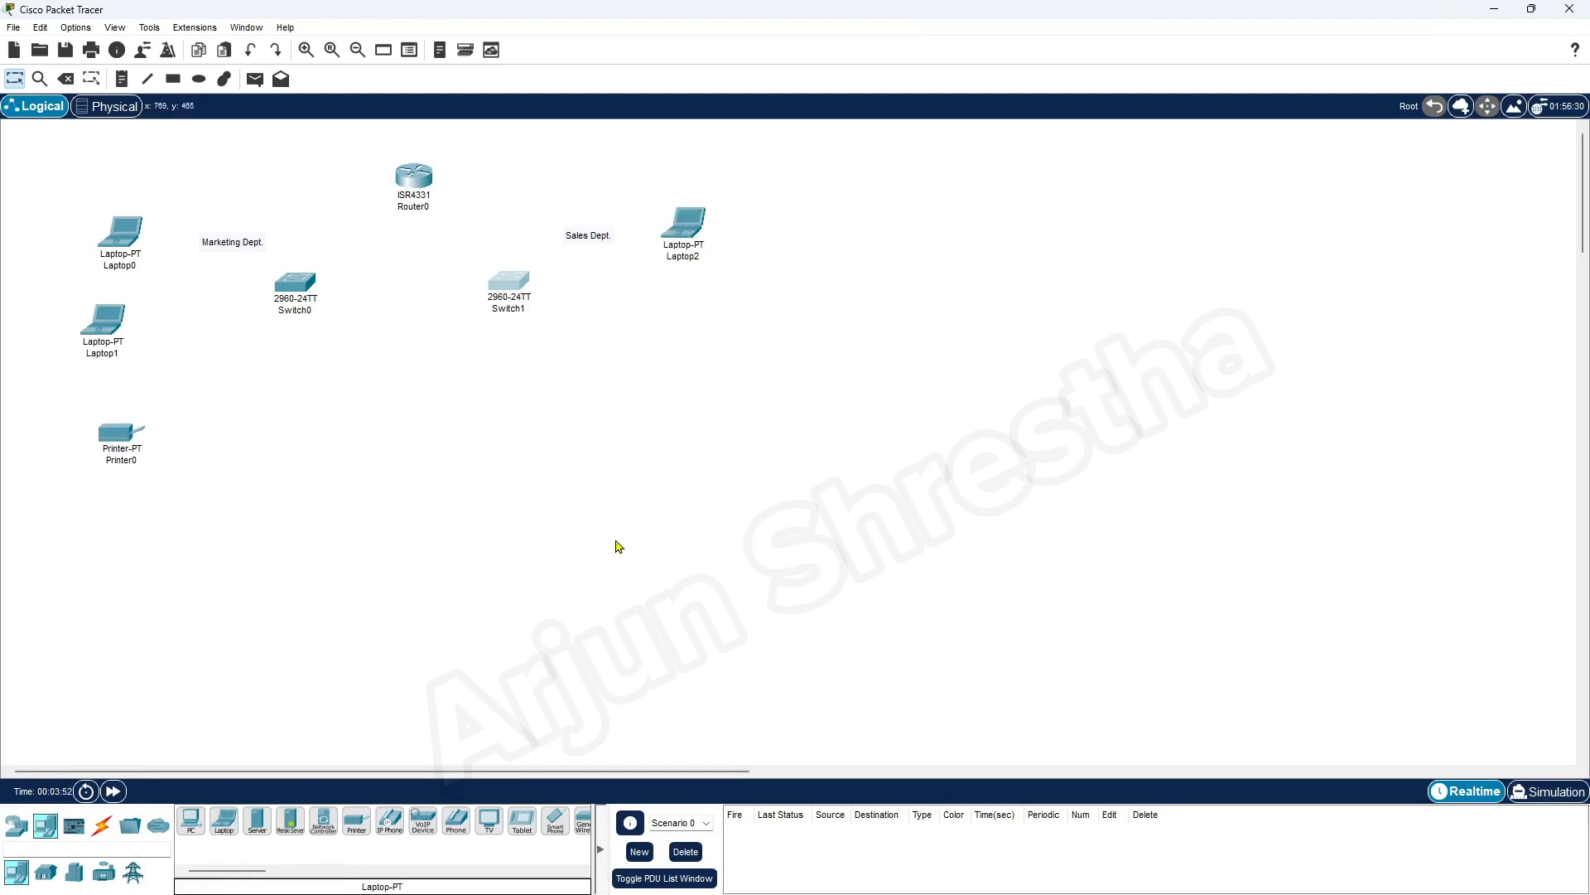
left_click(227, 827)
left_click(681, 292)
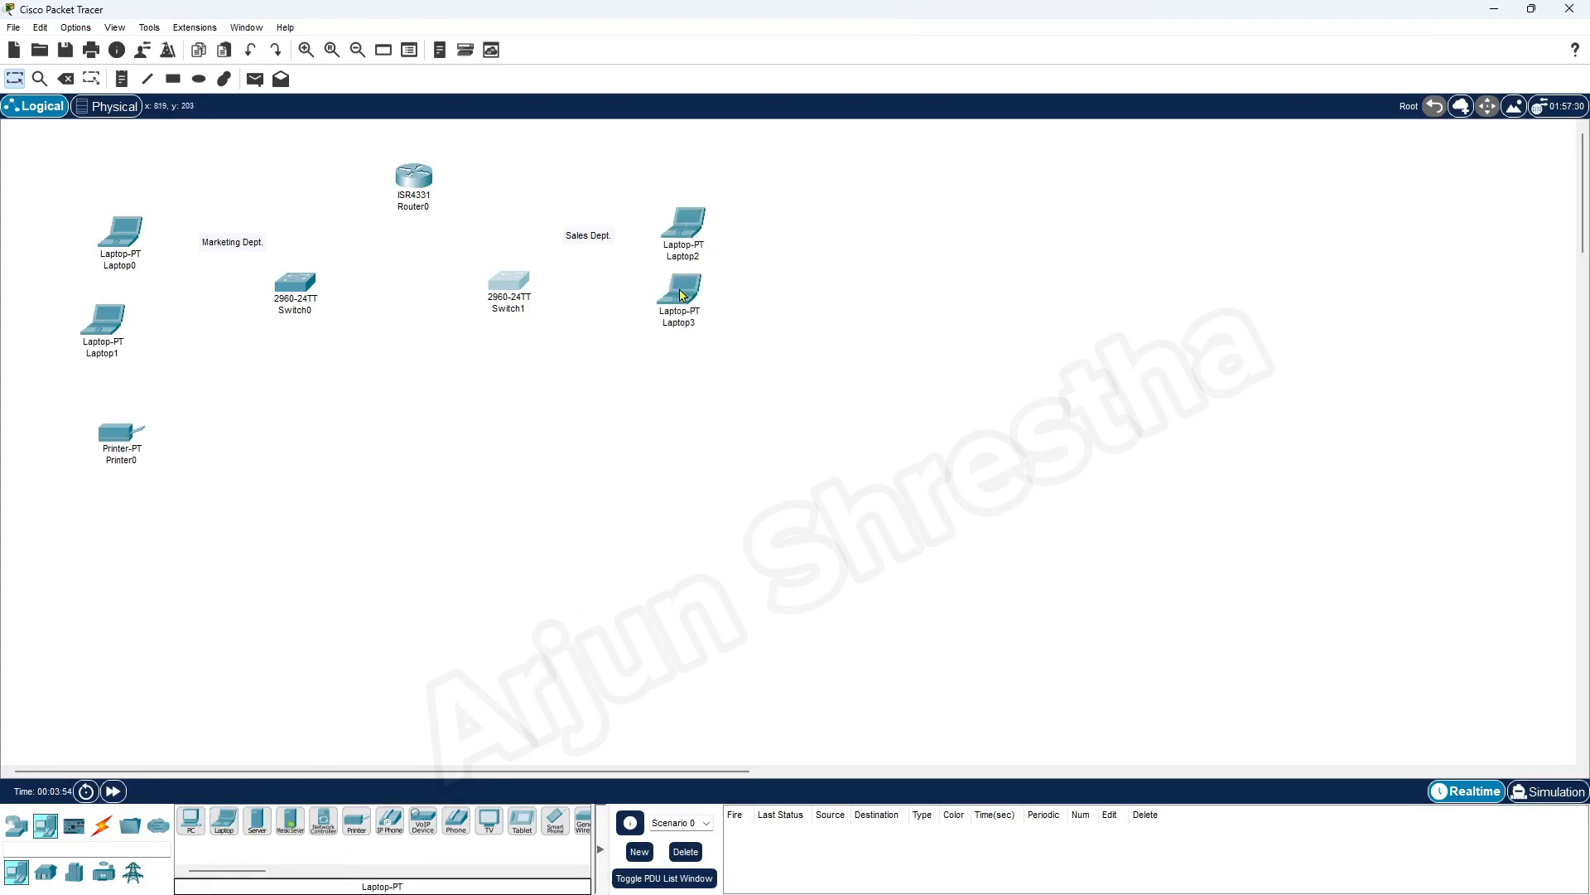
left_click(356, 820)
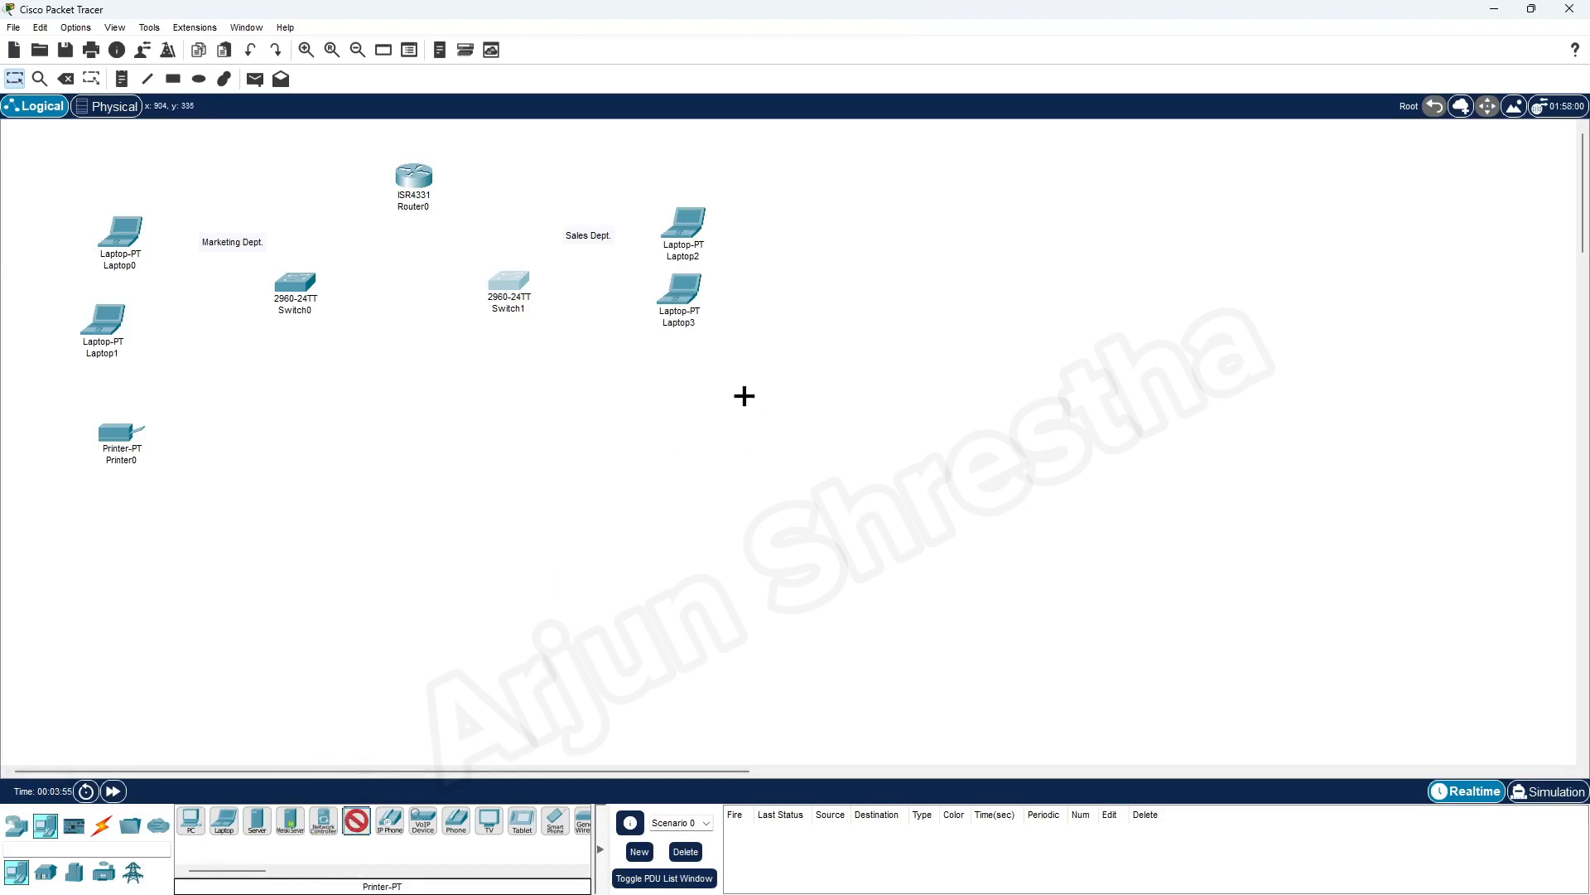
left_click(671, 385)
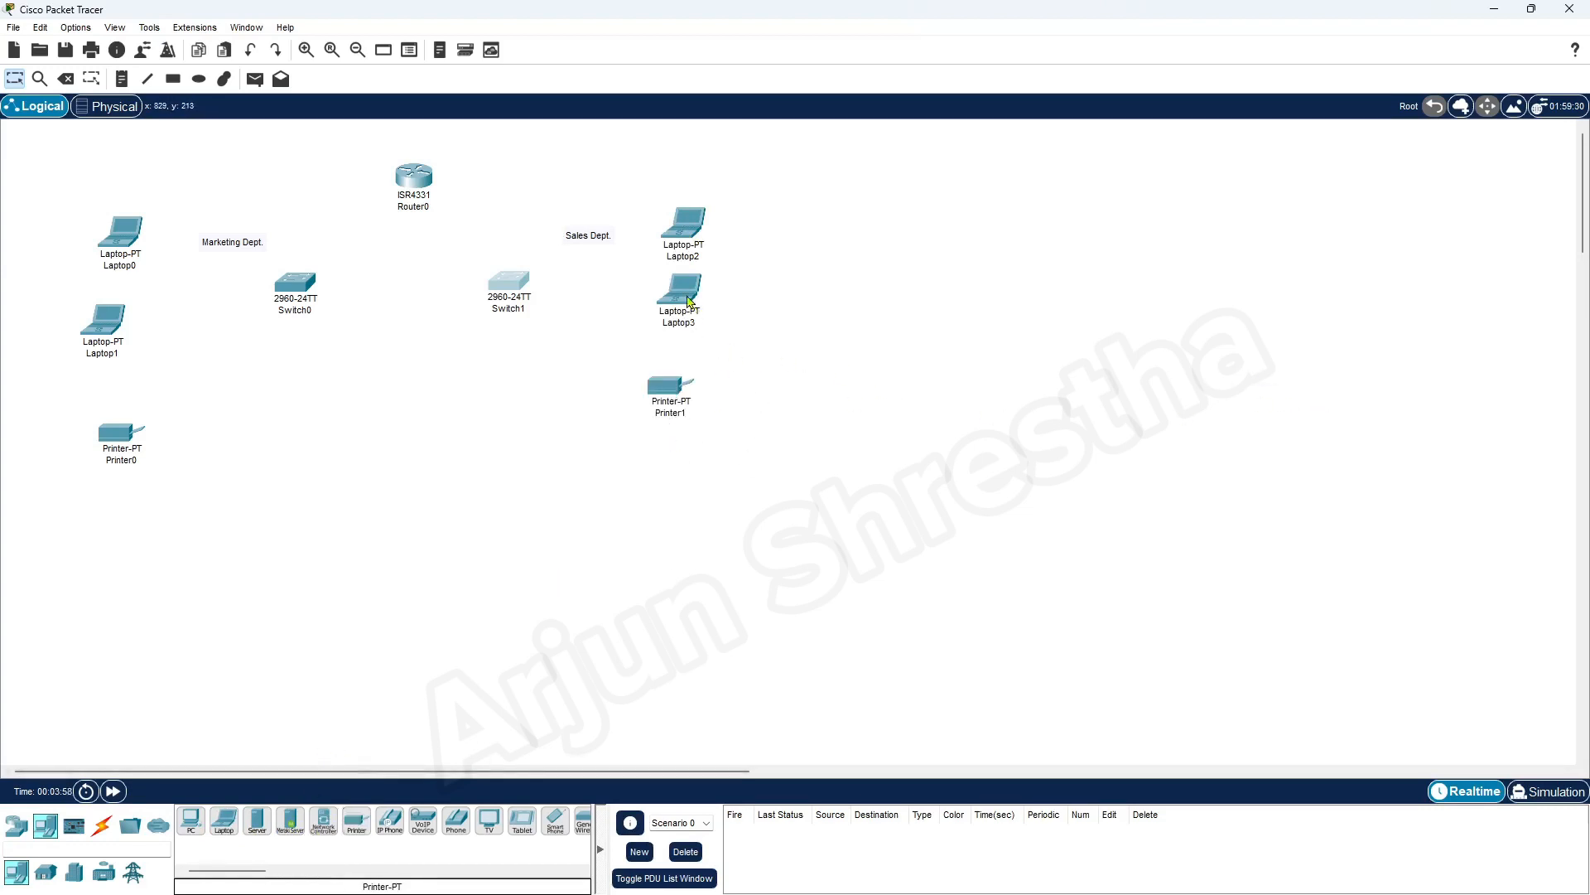
Move Laptop3 and Printer1 down to space the Sales devices evenly below Laptop2
left_click_drag(688, 301, 682, 309)
left_click_drag(681, 404, 679, 434)
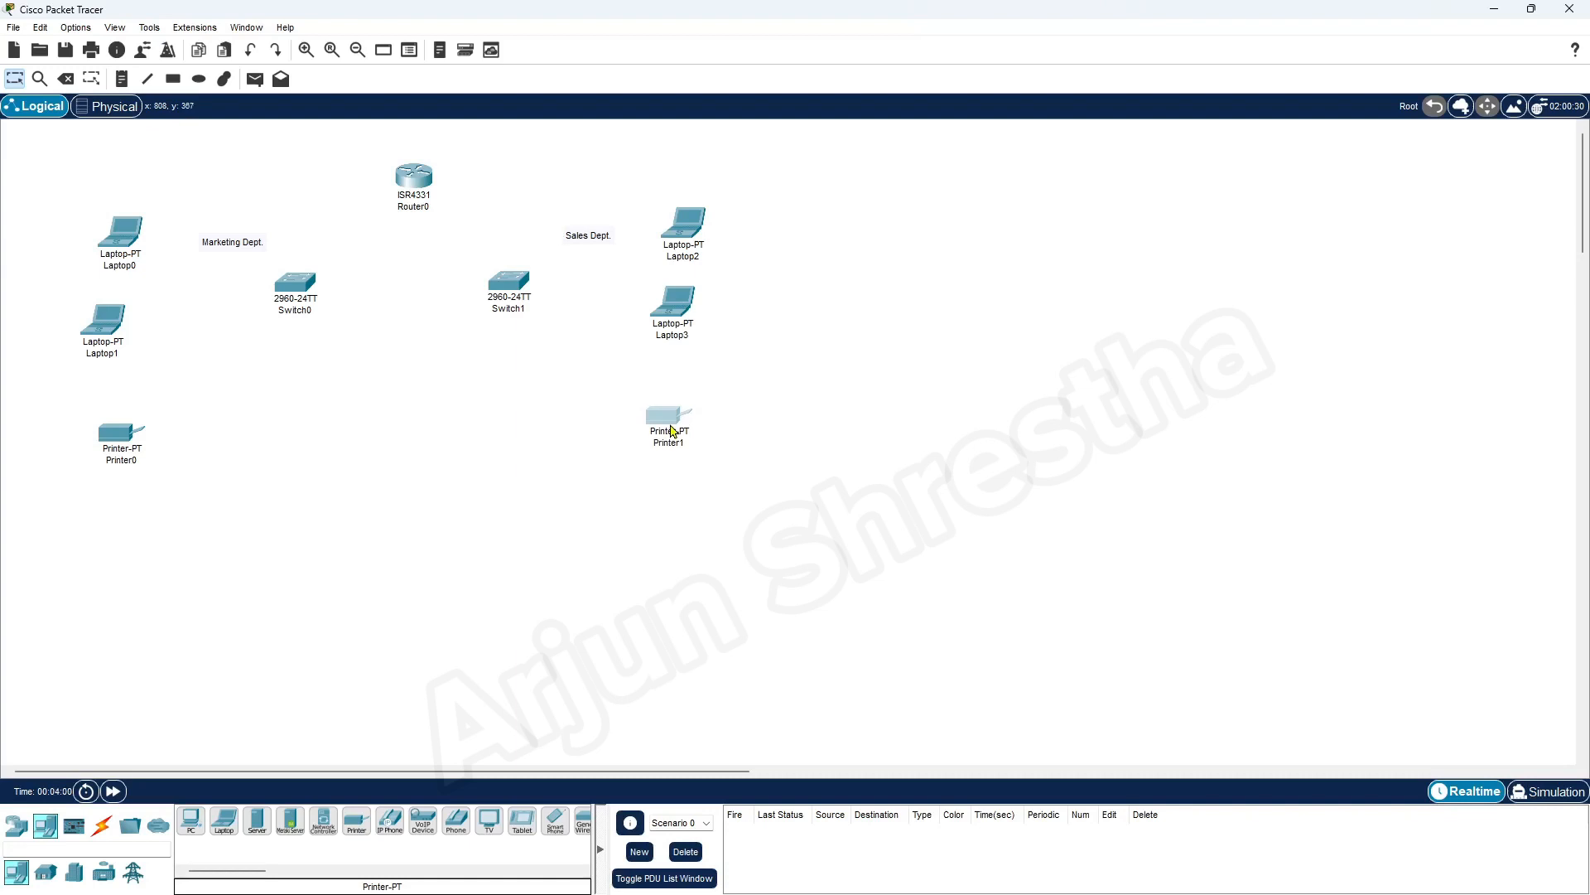
left_click_drag(691, 321, 687, 335)
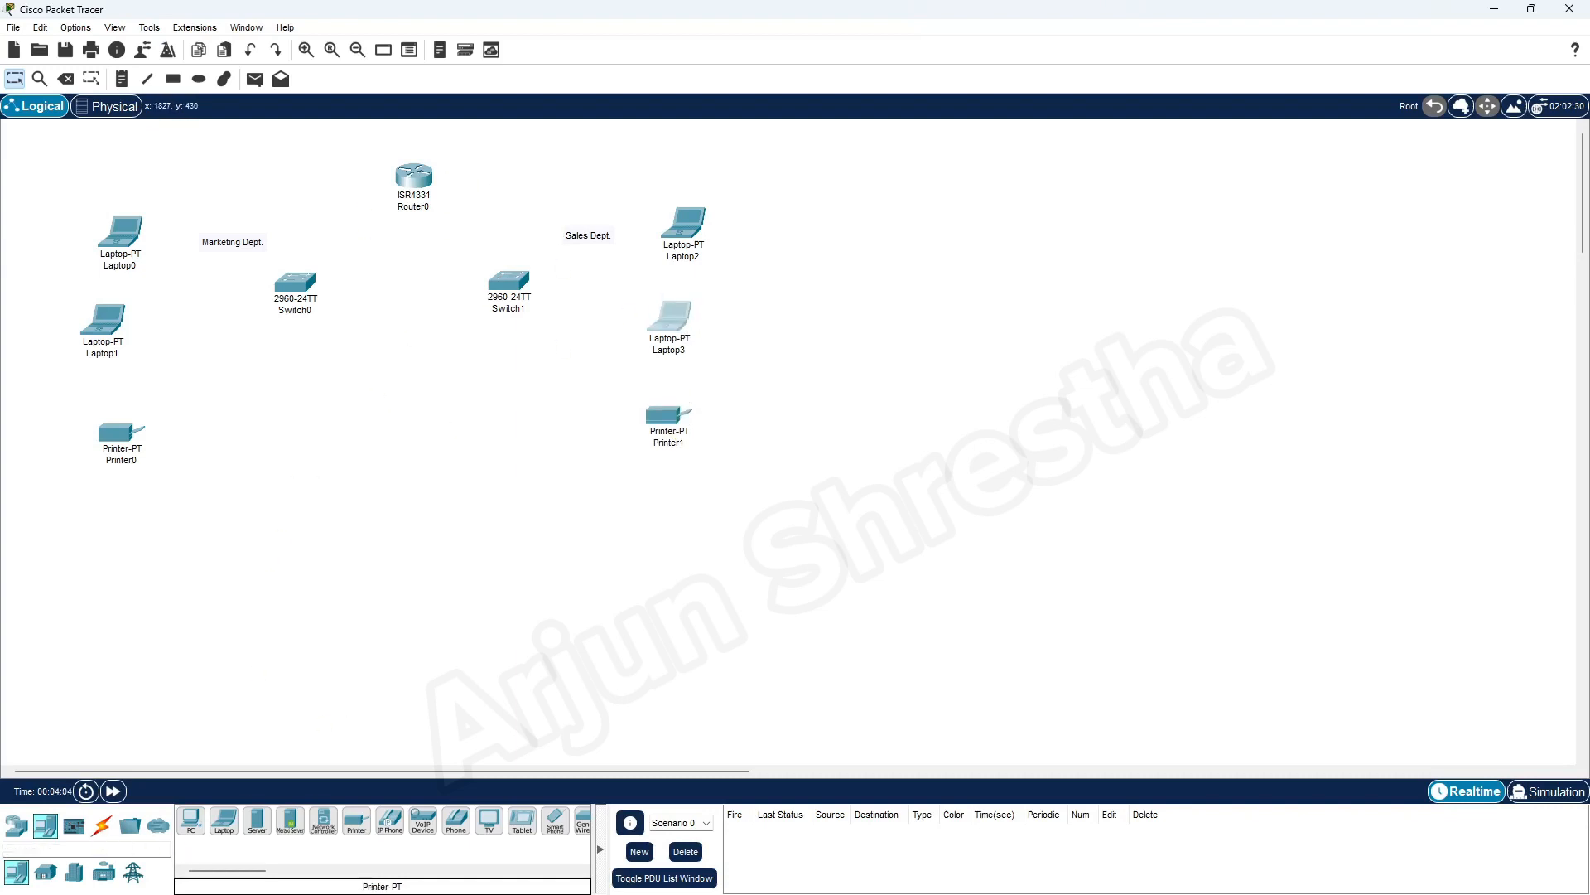
Switch to the Word assignment document and review its requirements on switches and routers, cabling and the given network address
left_click_drag(1589, 52, 857, 58)
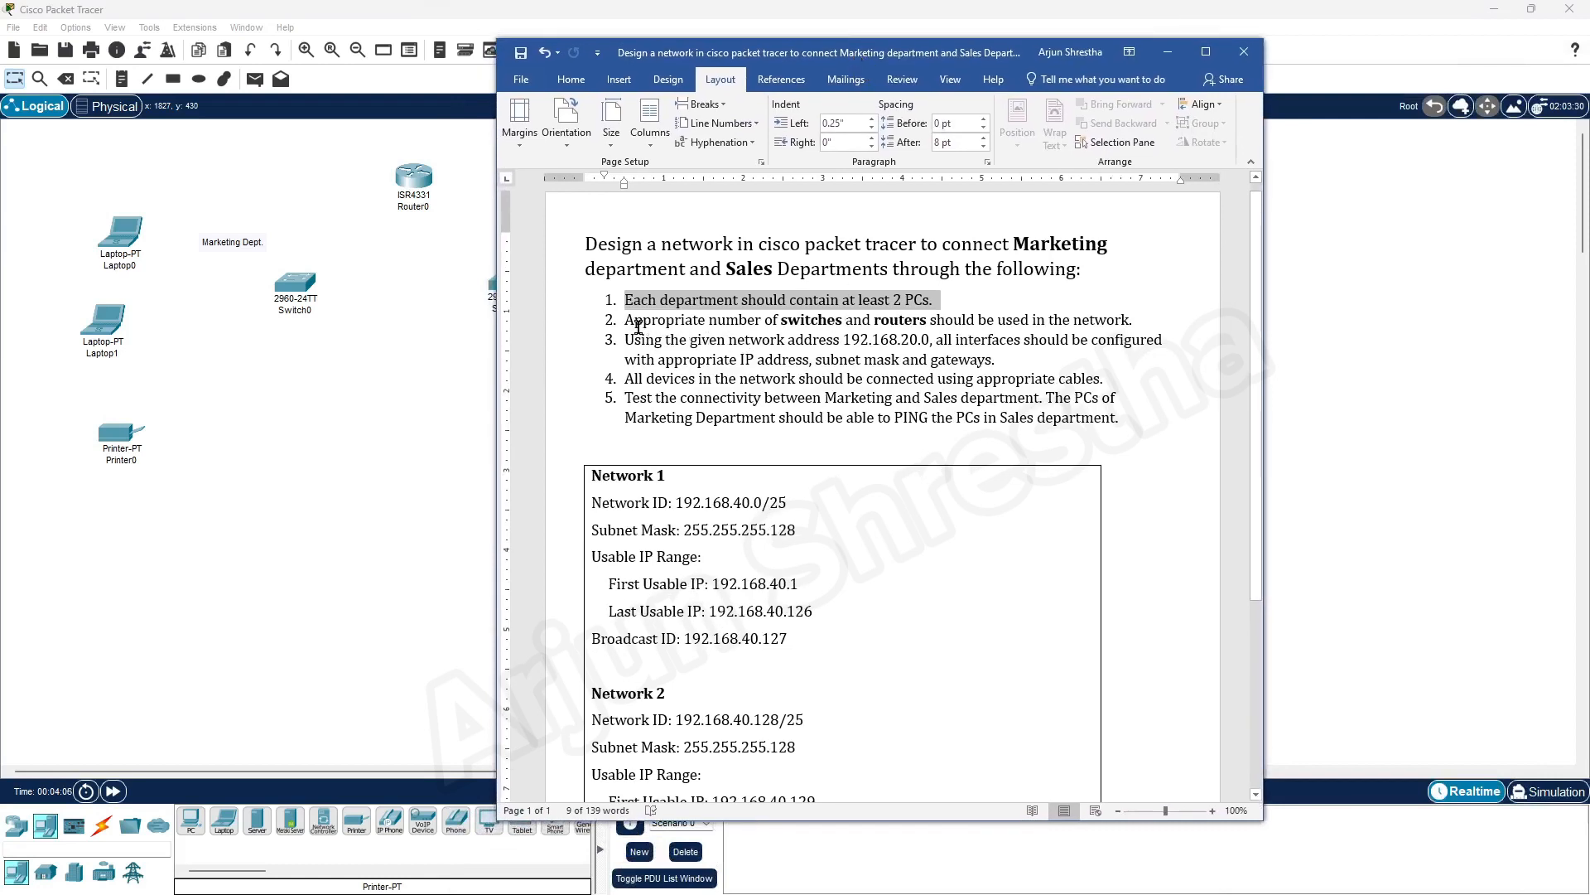
left_click(815, 322)
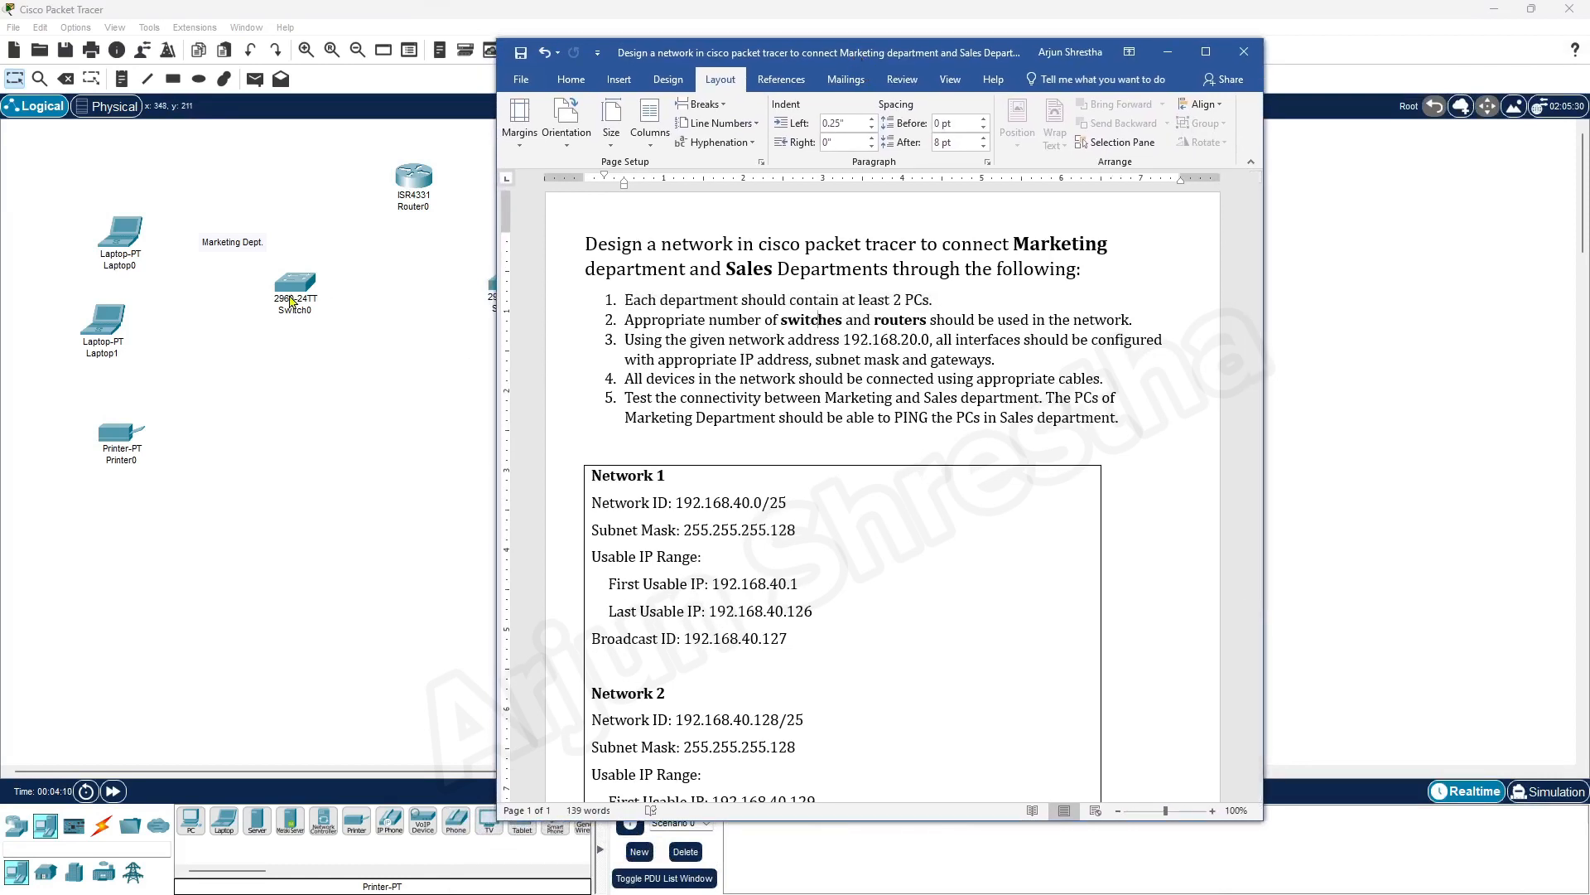
left_click_drag(624, 382, 1118, 383)
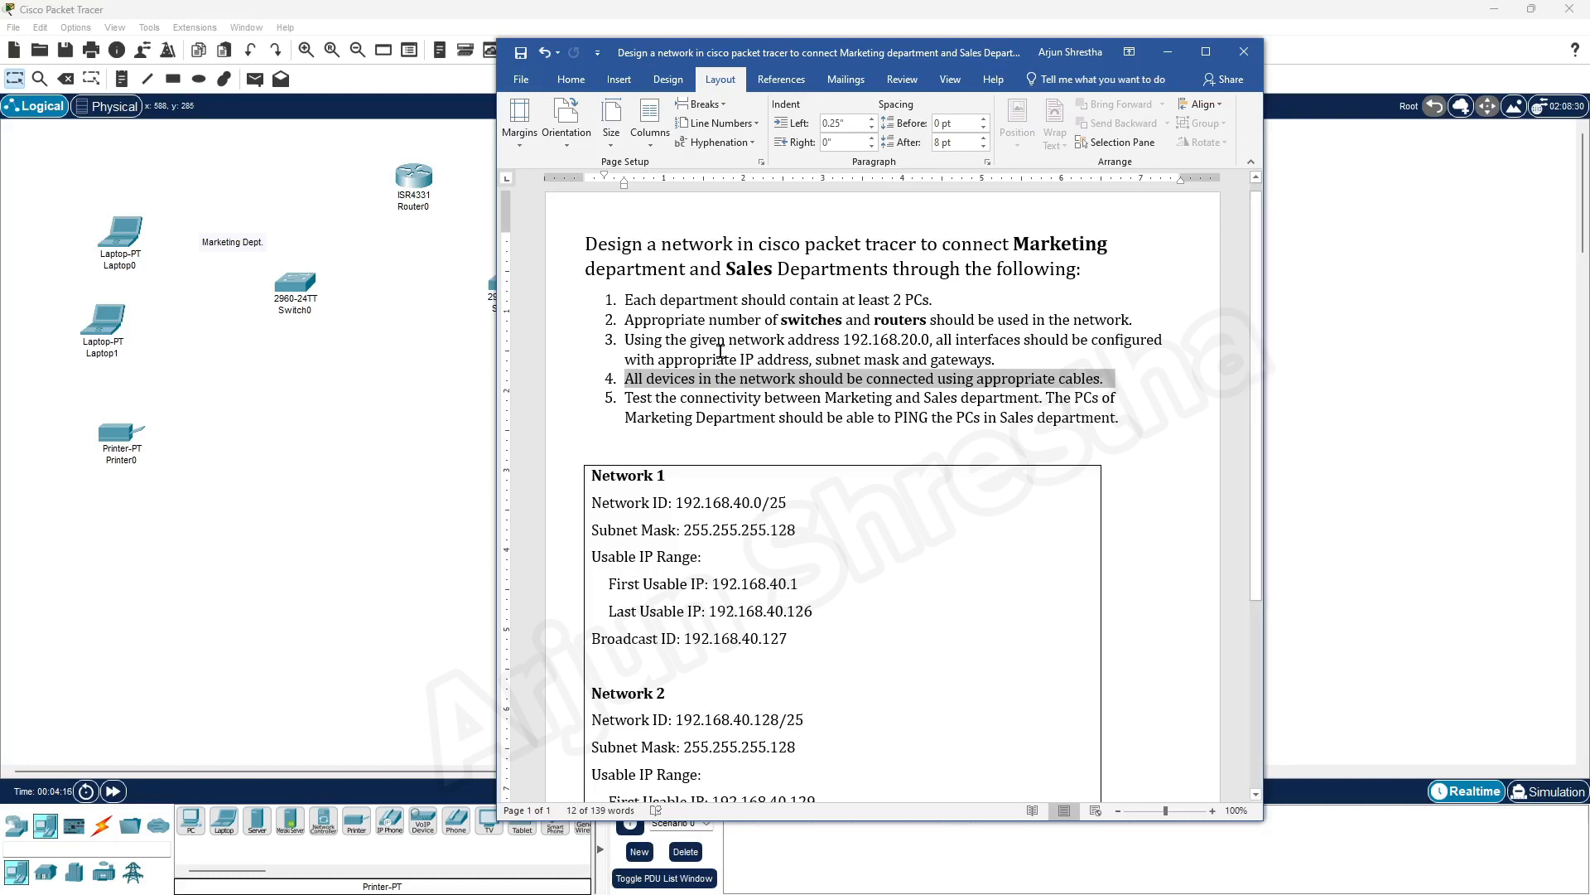
left_click_drag(844, 339, 929, 340)
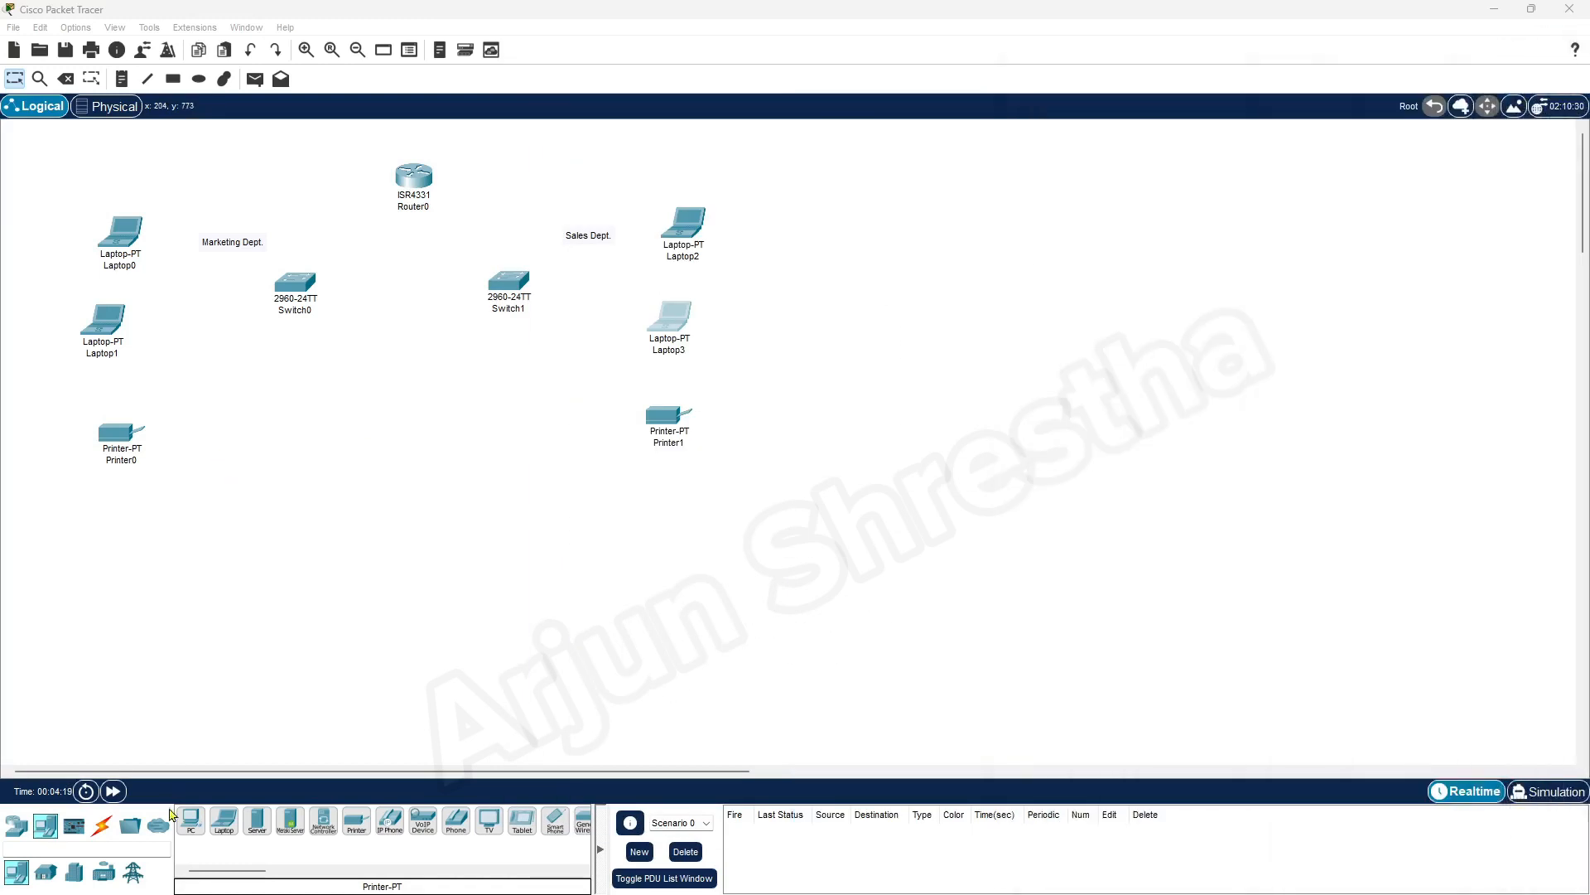
Connect Router0 to Switch0 and to Switch1 with cables of automatically chosen connection type
left_click(102, 825)
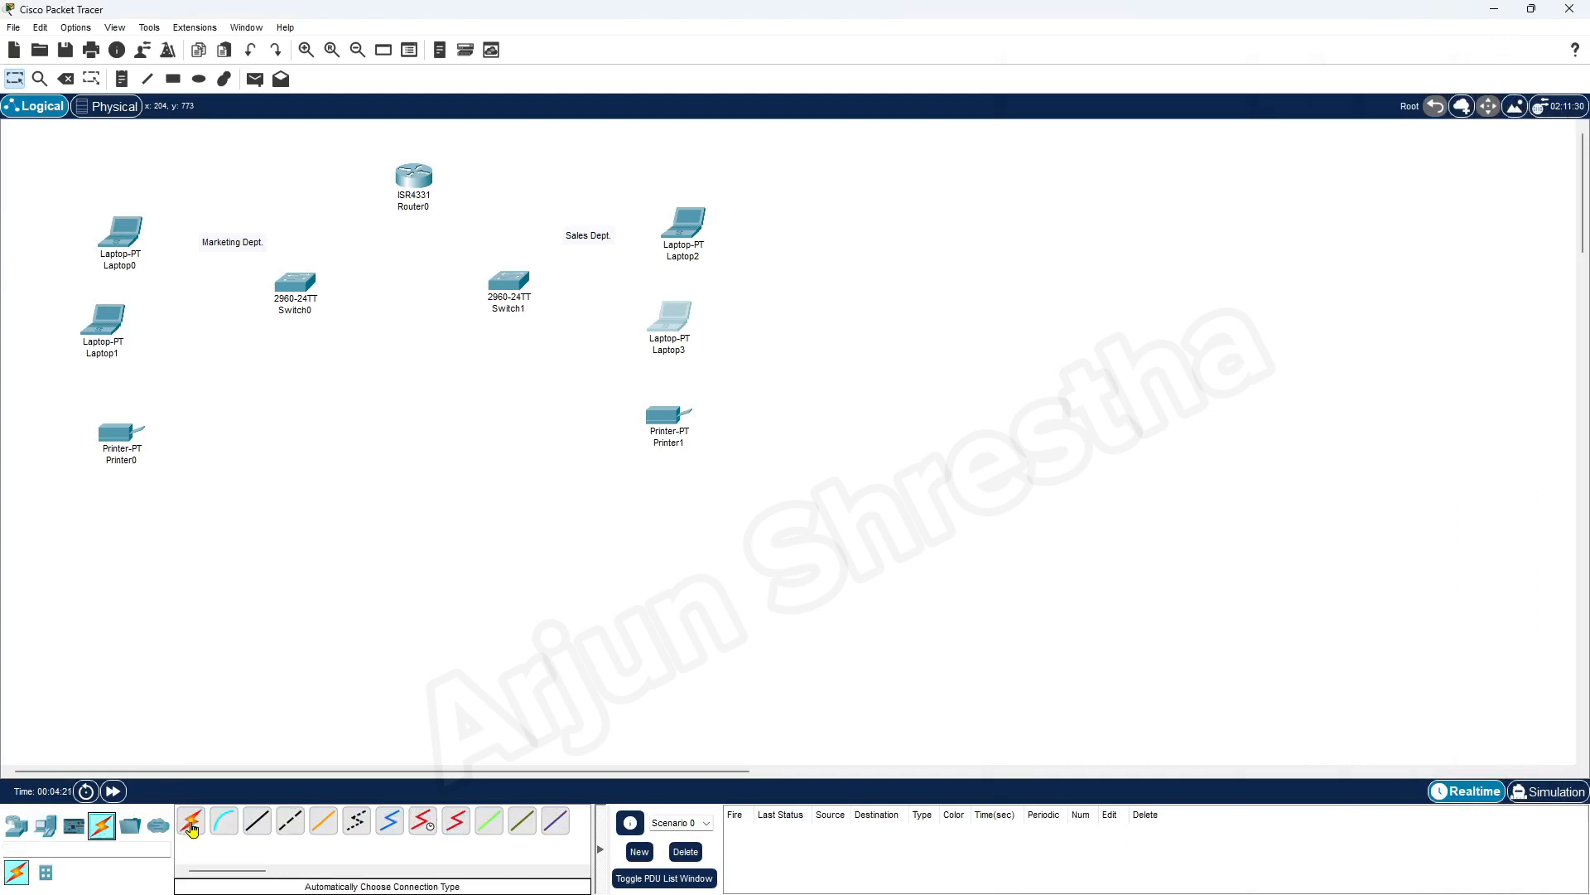
left_click(192, 826)
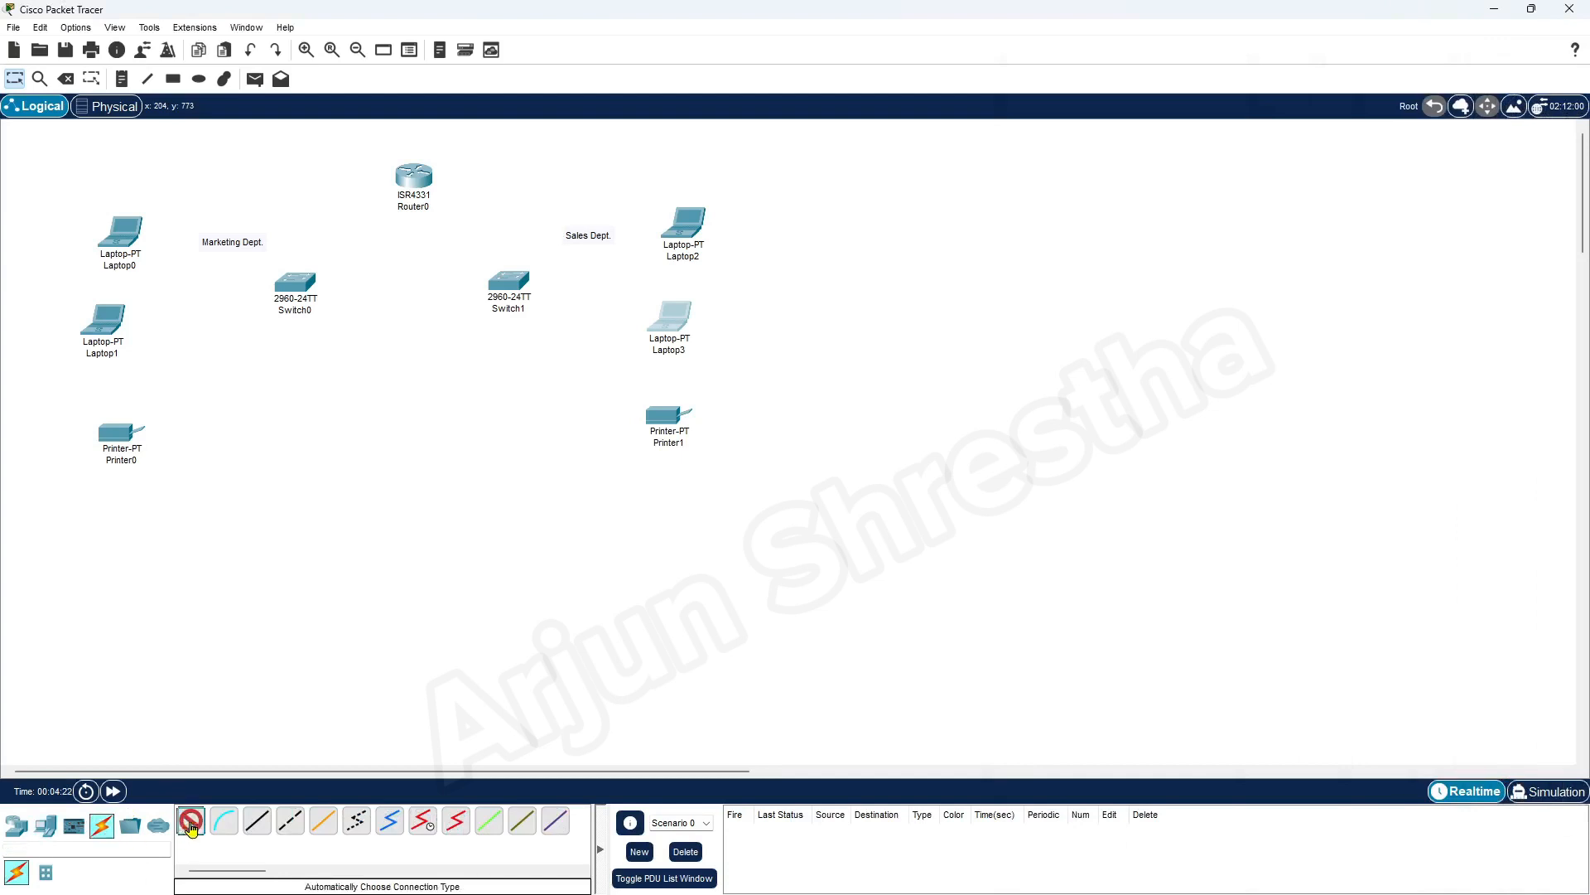
left_click(407, 176)
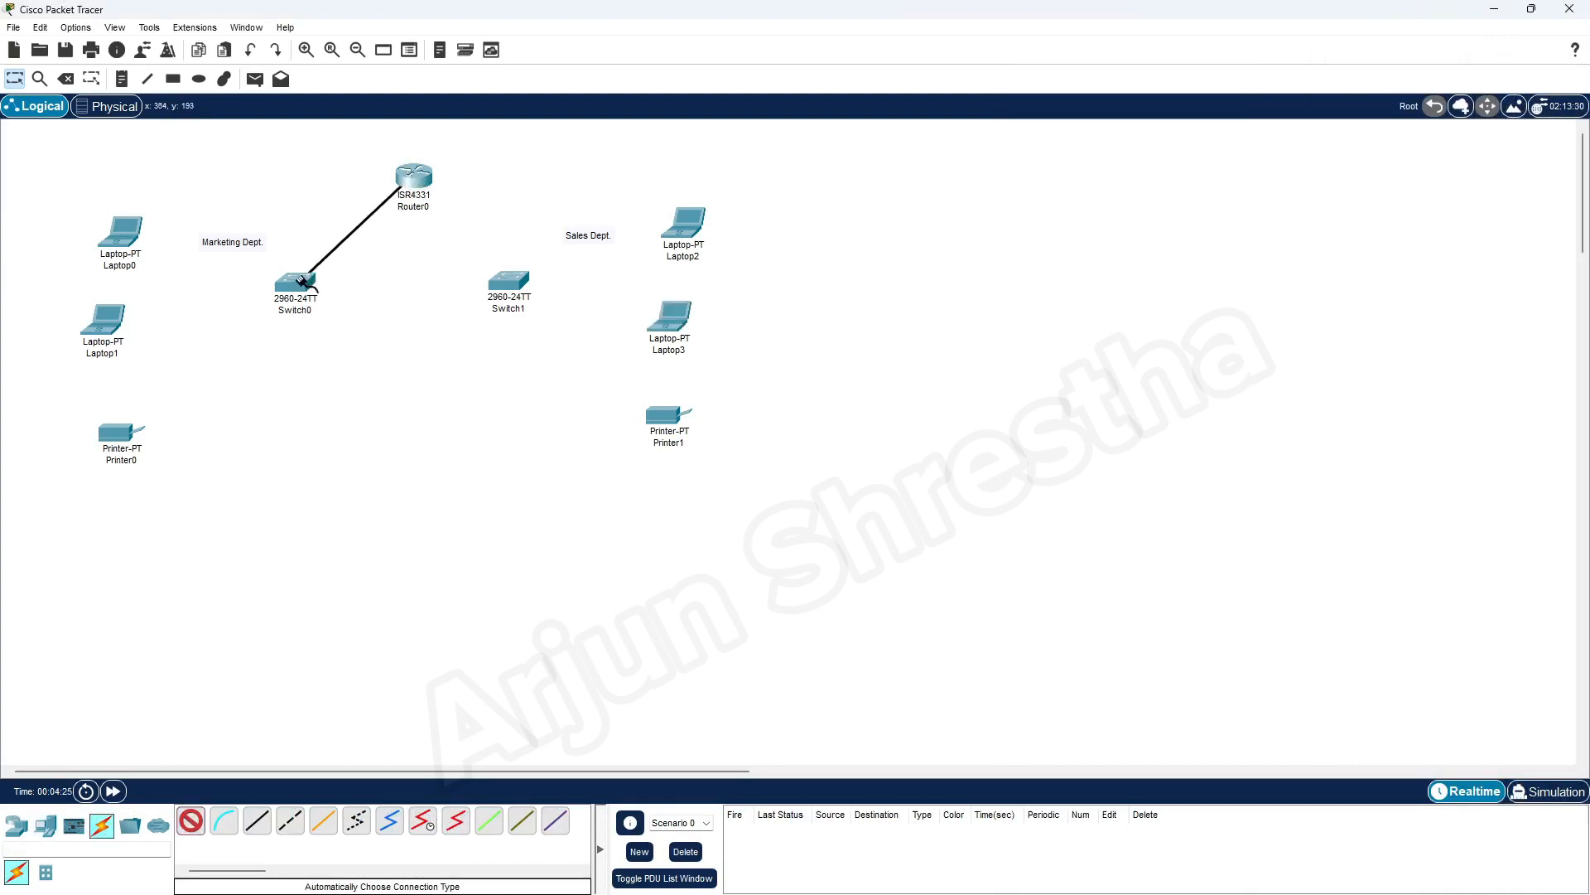
left_click(303, 281)
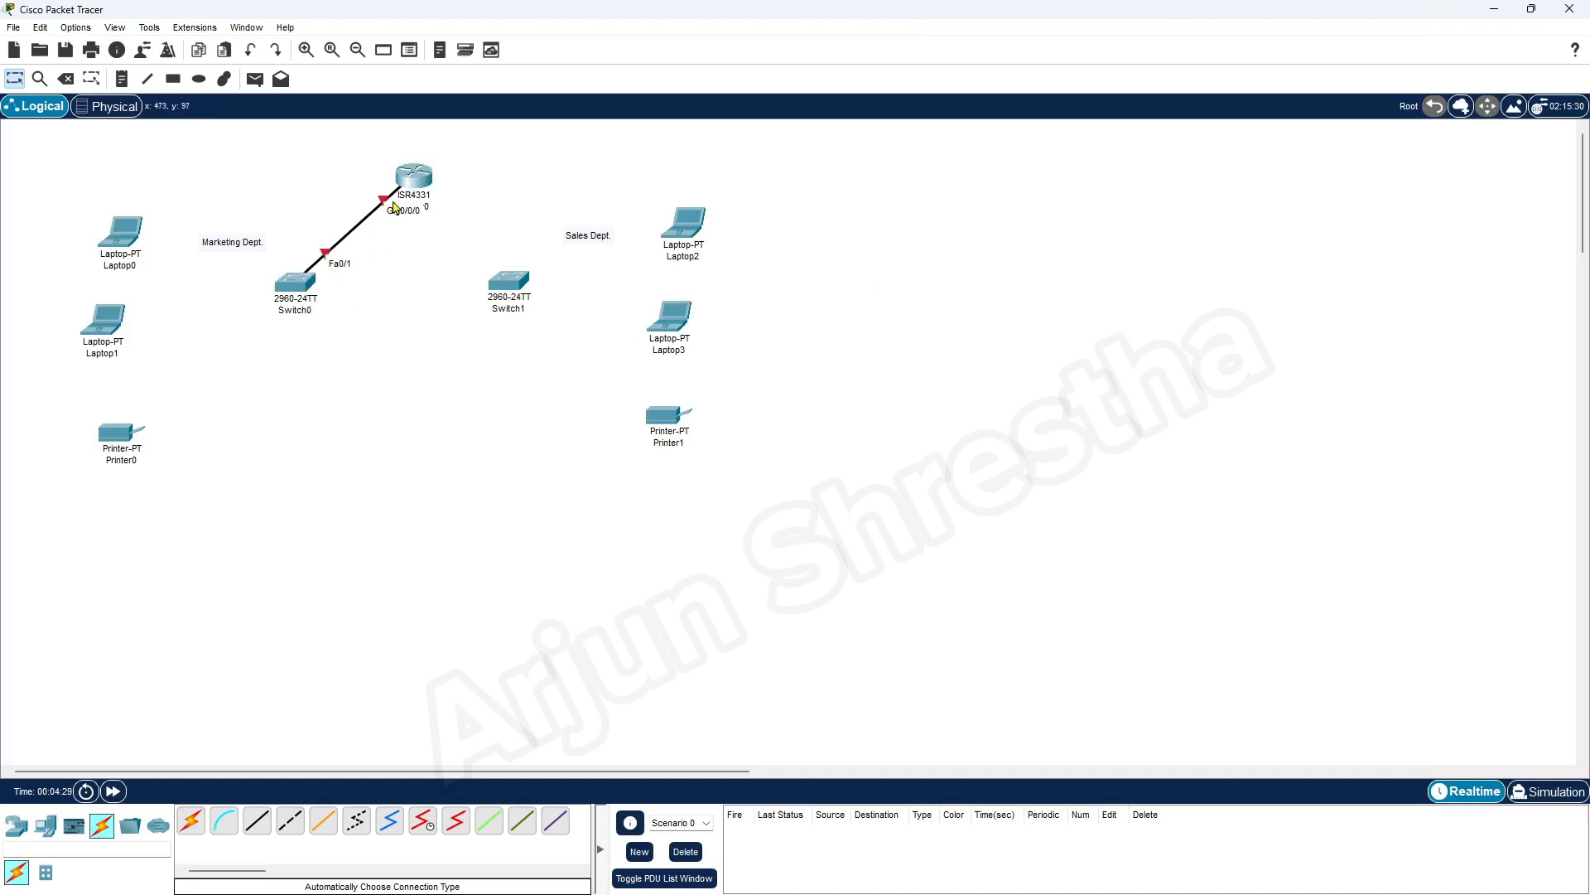
left_click(191, 822)
left_click(420, 175)
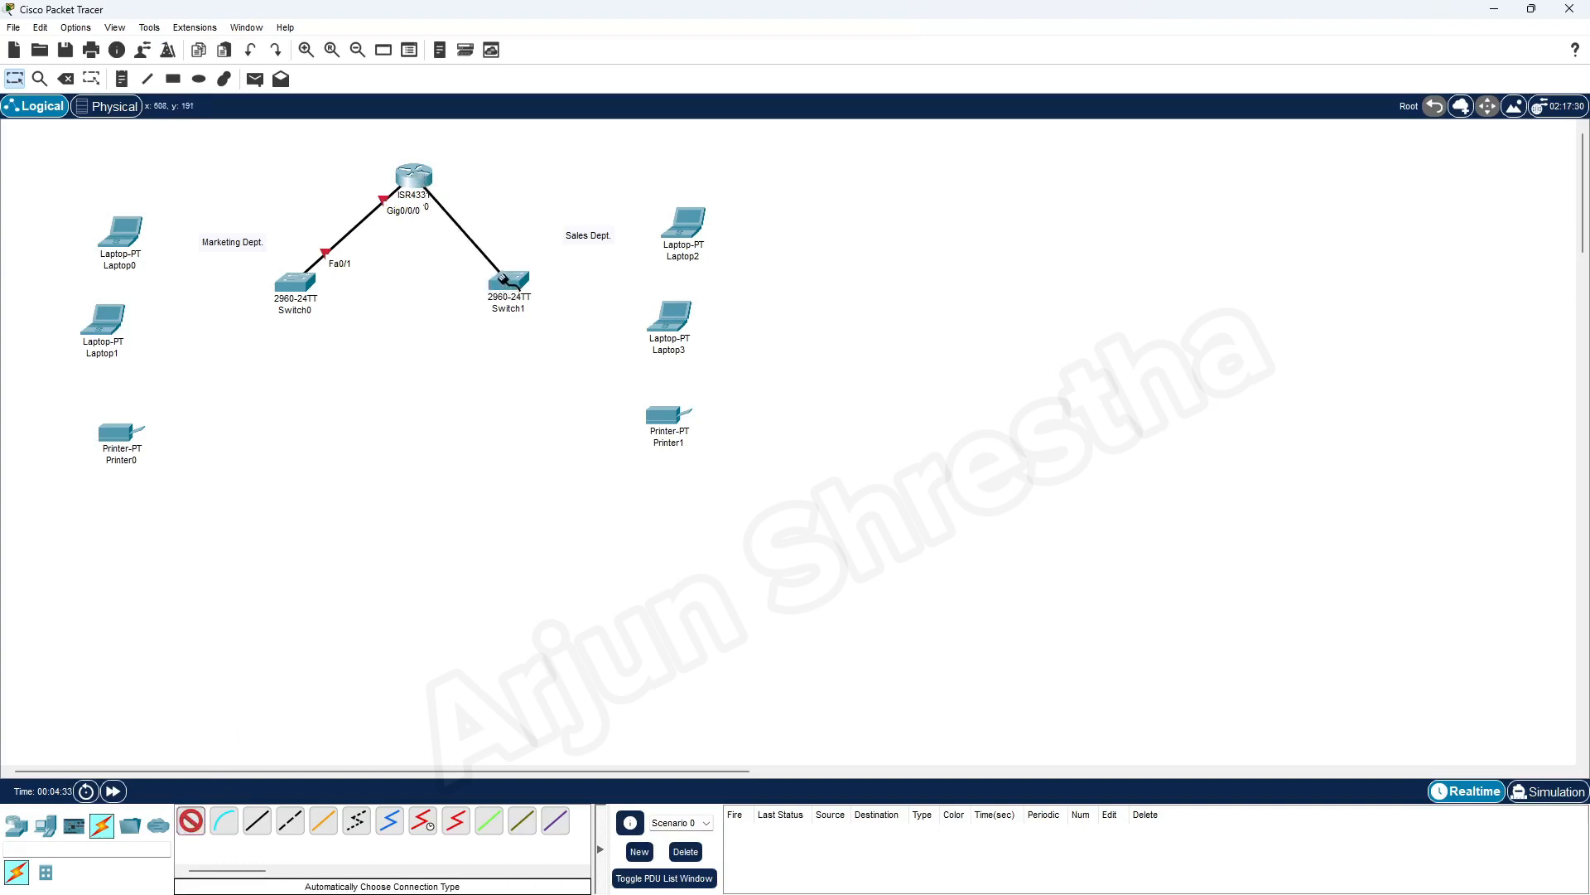
left_click(507, 280)
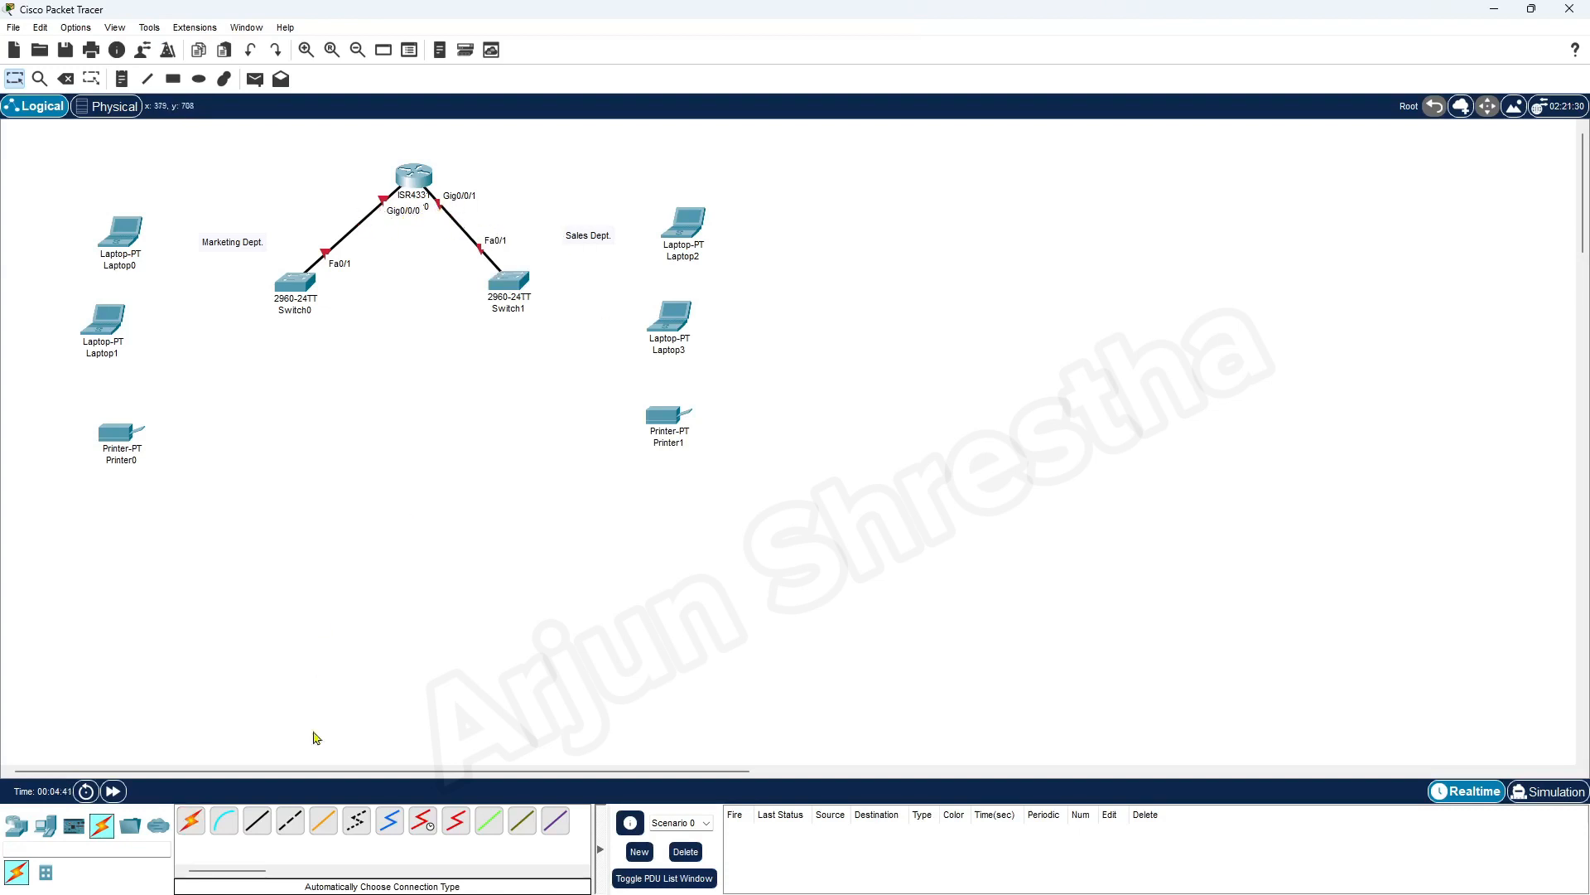
Connect Switch0 to Laptop0, Laptop1 and Printer0 using the automatically chosen connection type
left_click(190, 820)
left_click(292, 281)
left_click(123, 232)
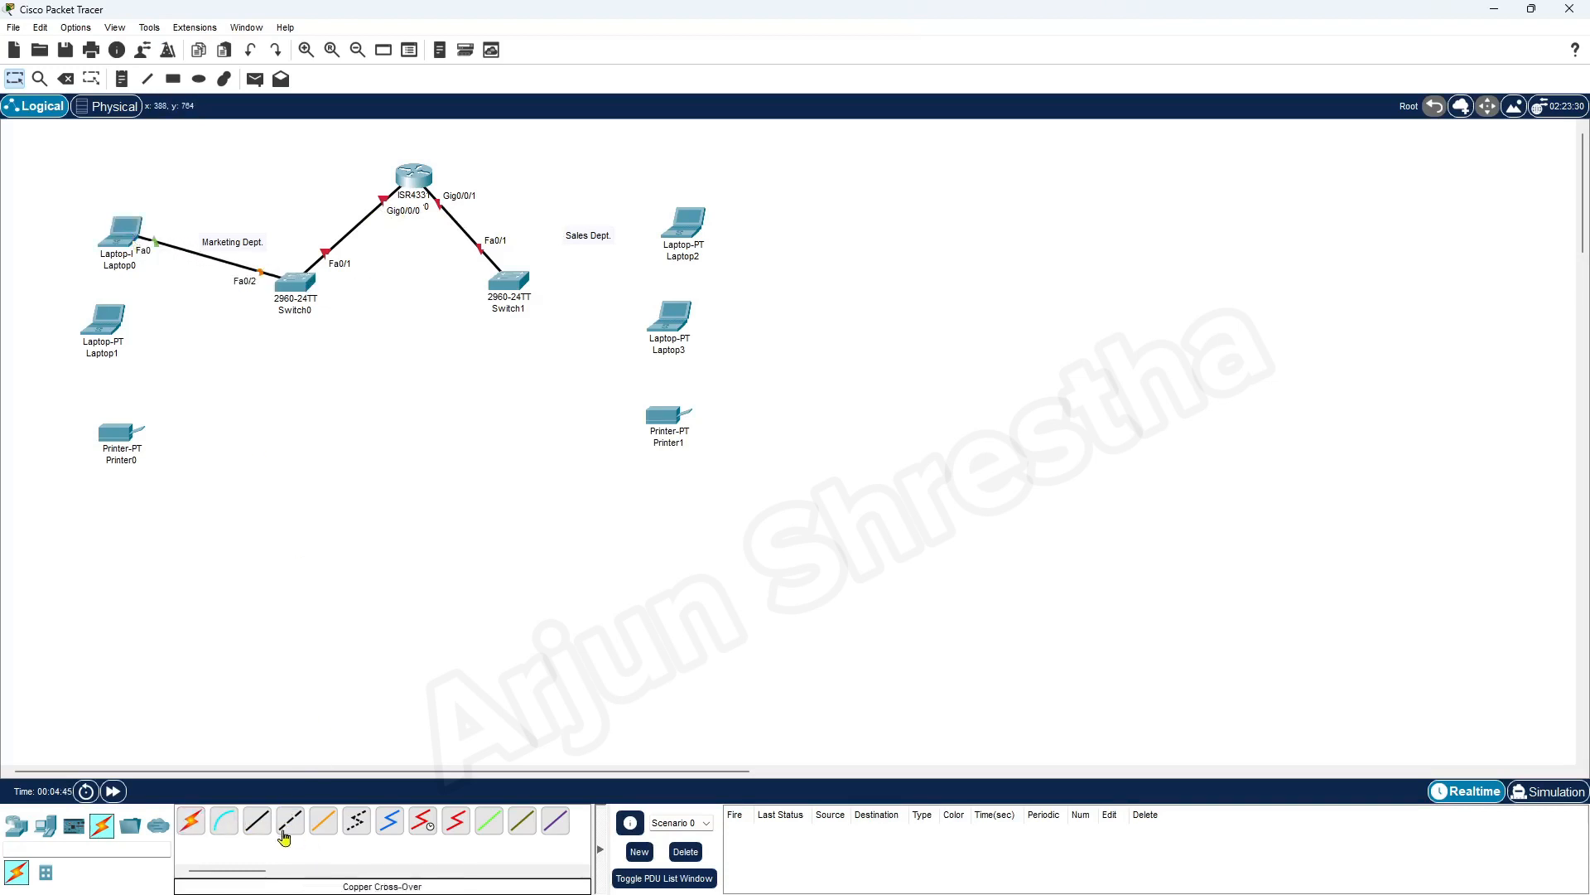
left_click(190, 820)
left_click(290, 286)
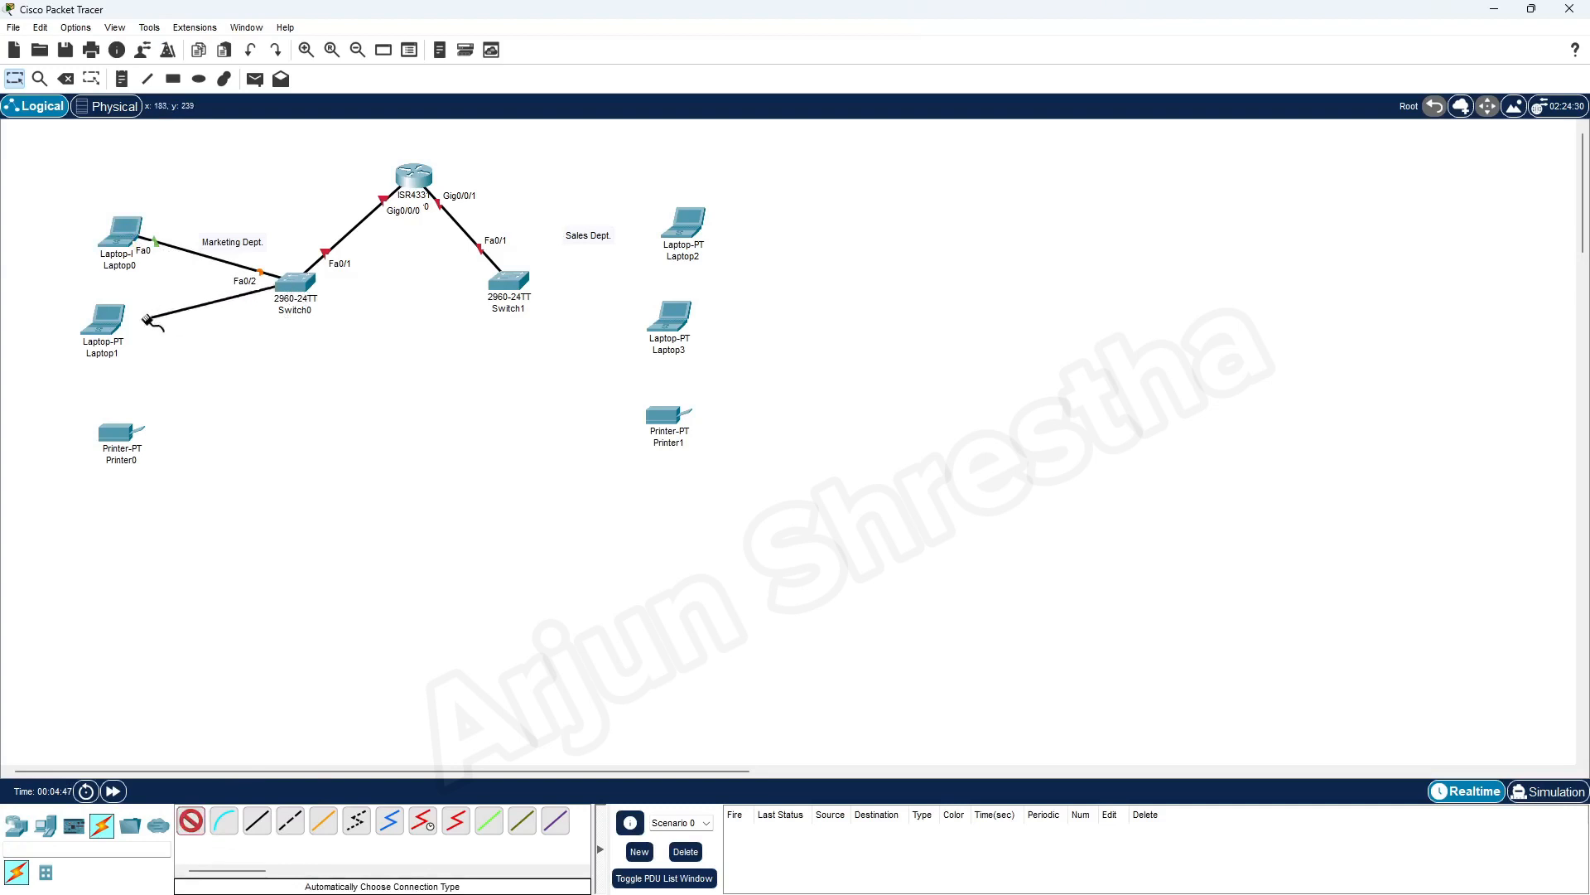
left_click(109, 321)
left_click(191, 820)
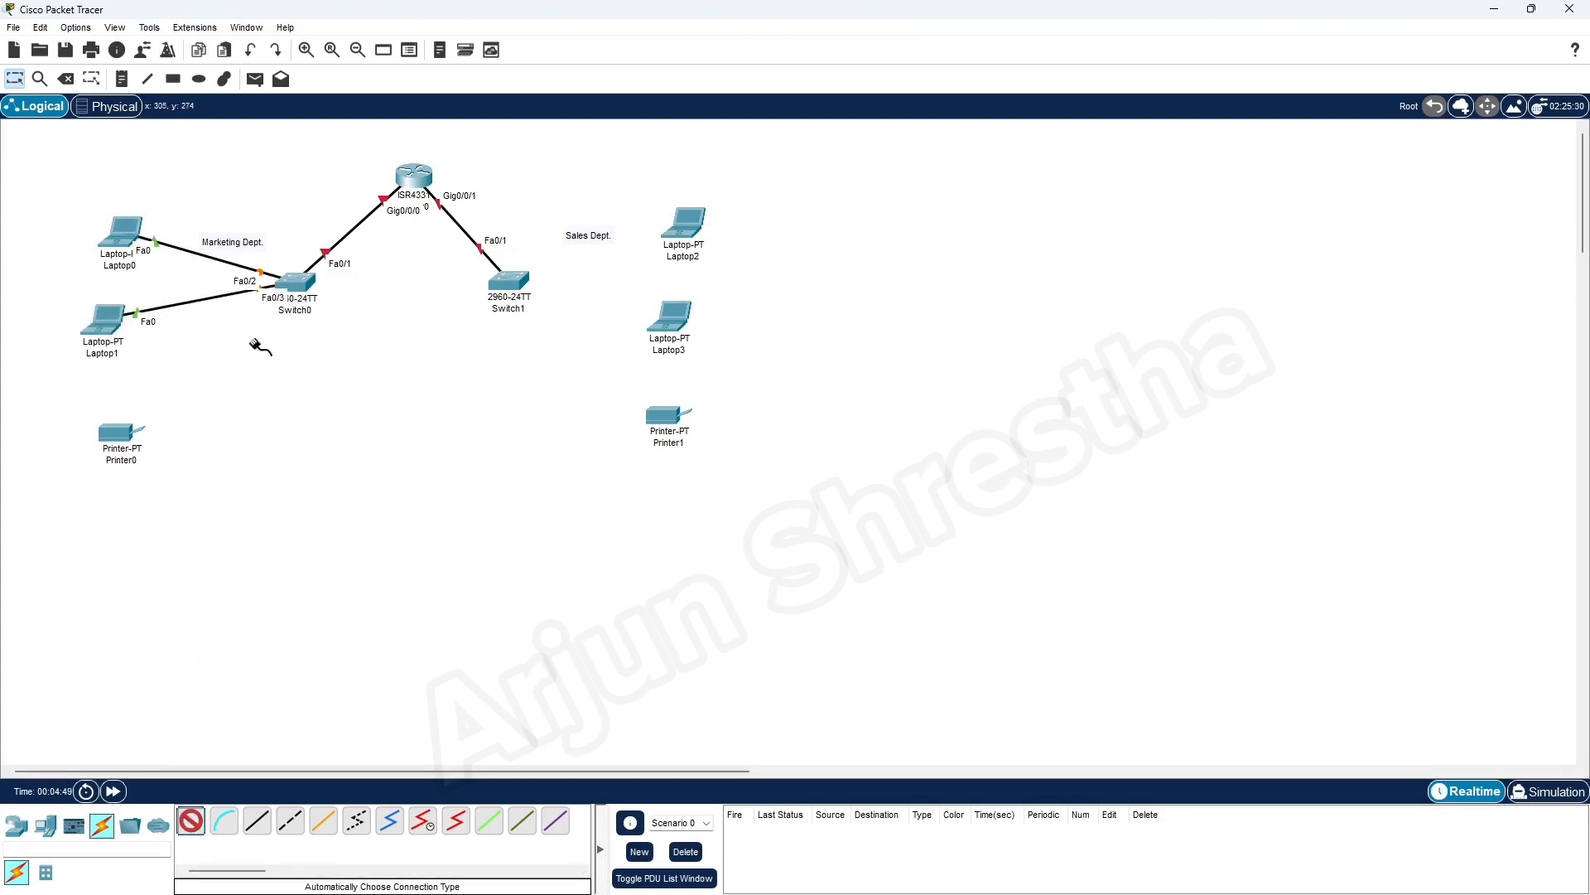
left_click(294, 282)
left_click(116, 430)
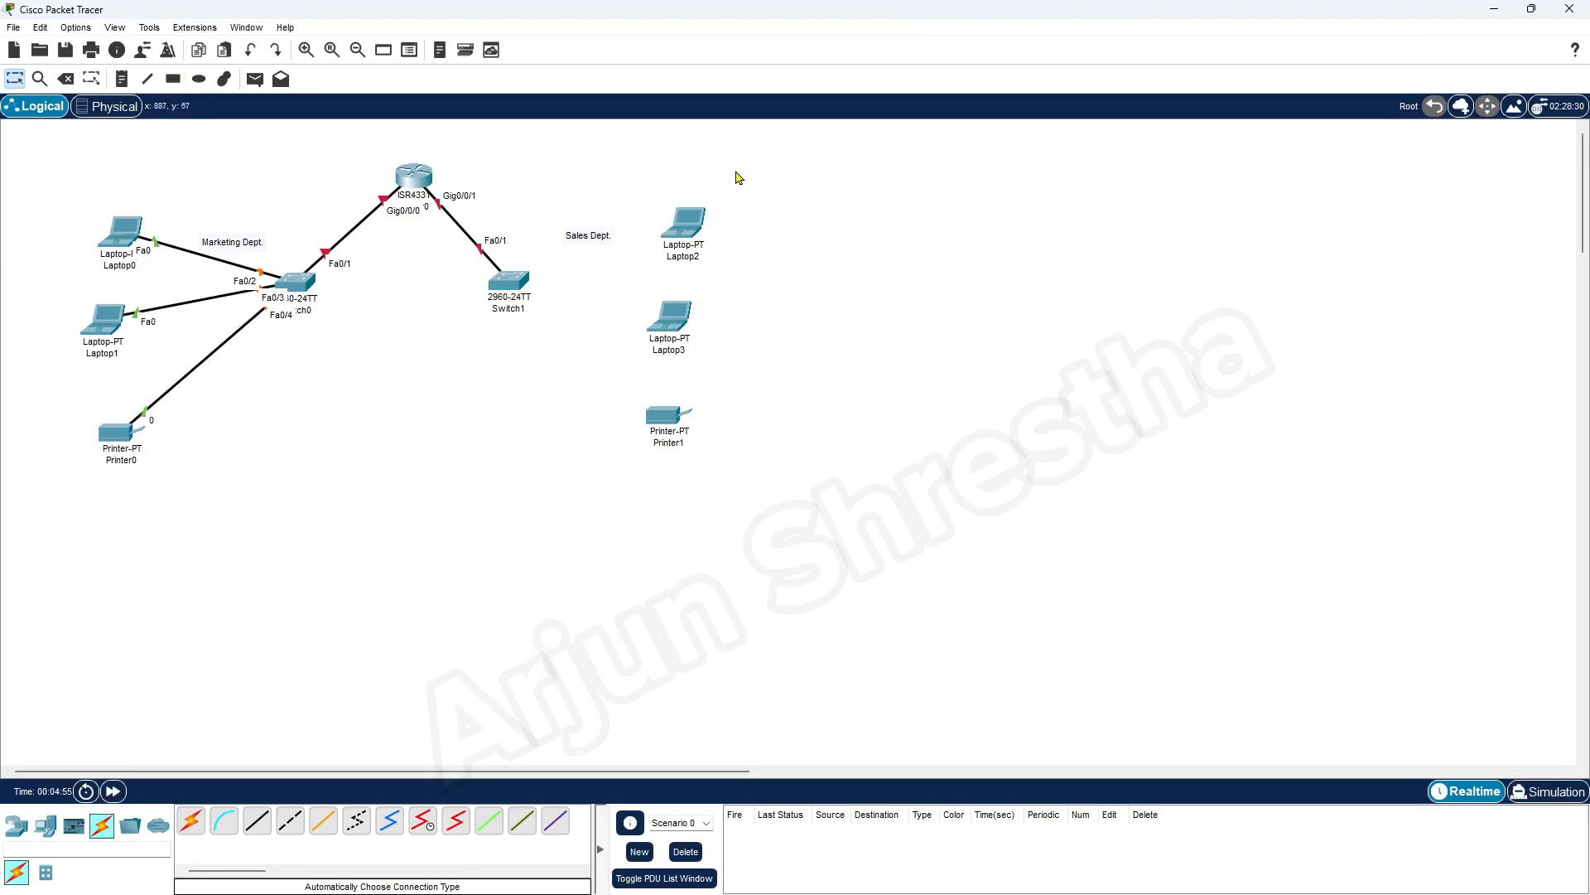
Connect Switch1 to Laptop2, Laptop3 and Printer1 using the automatically chosen connection type
left_click(191, 821)
left_click(521, 283)
left_click(686, 230)
left_click(192, 821)
left_click(522, 286)
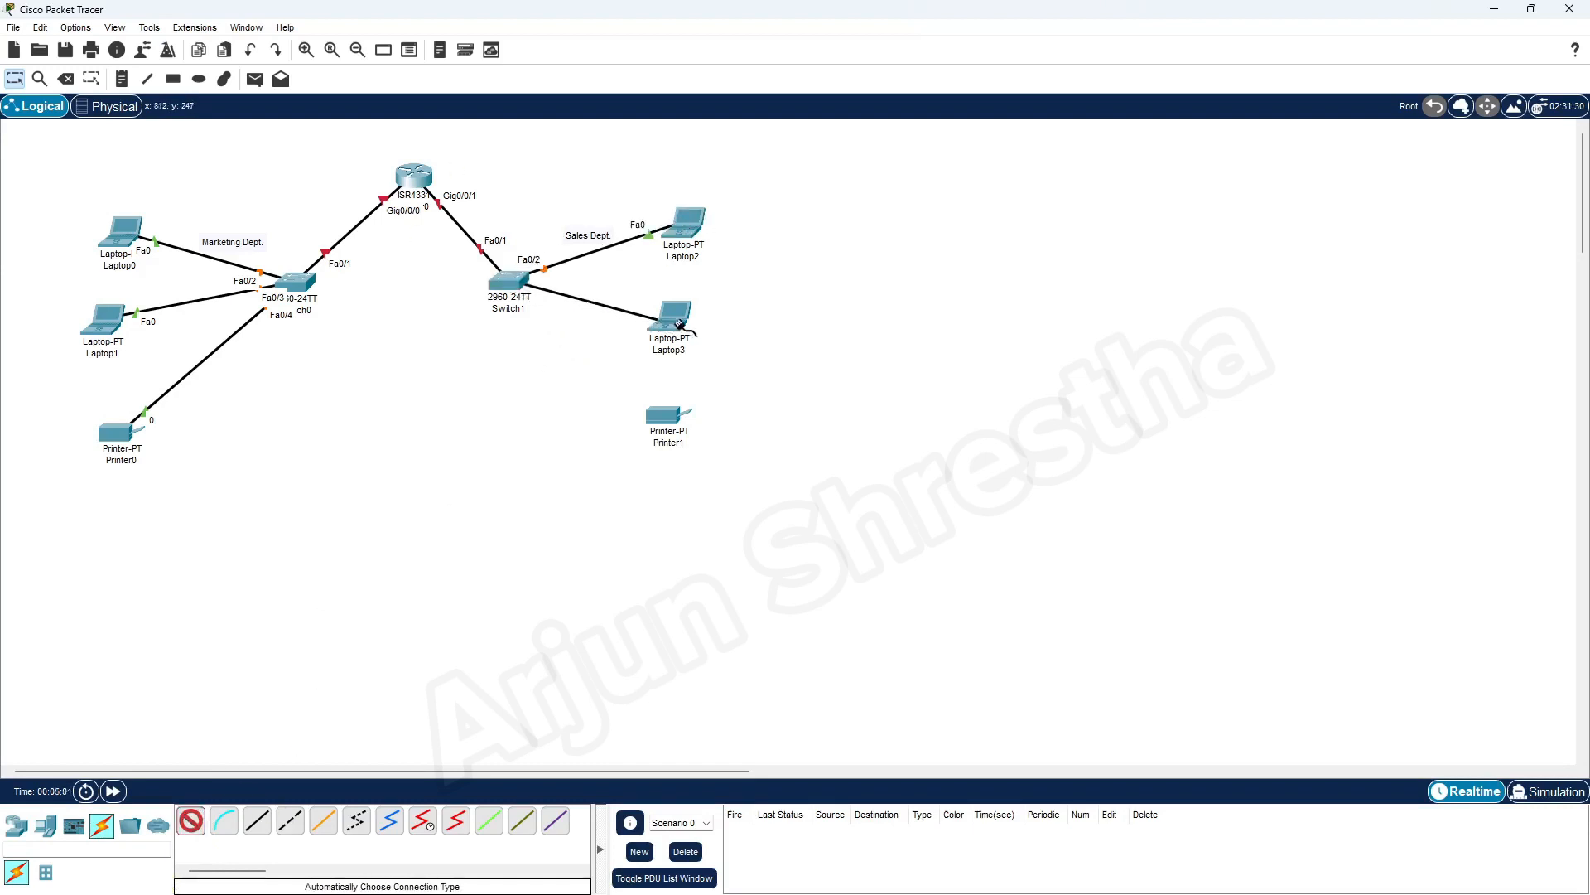
left_click(679, 324)
left_click(191, 821)
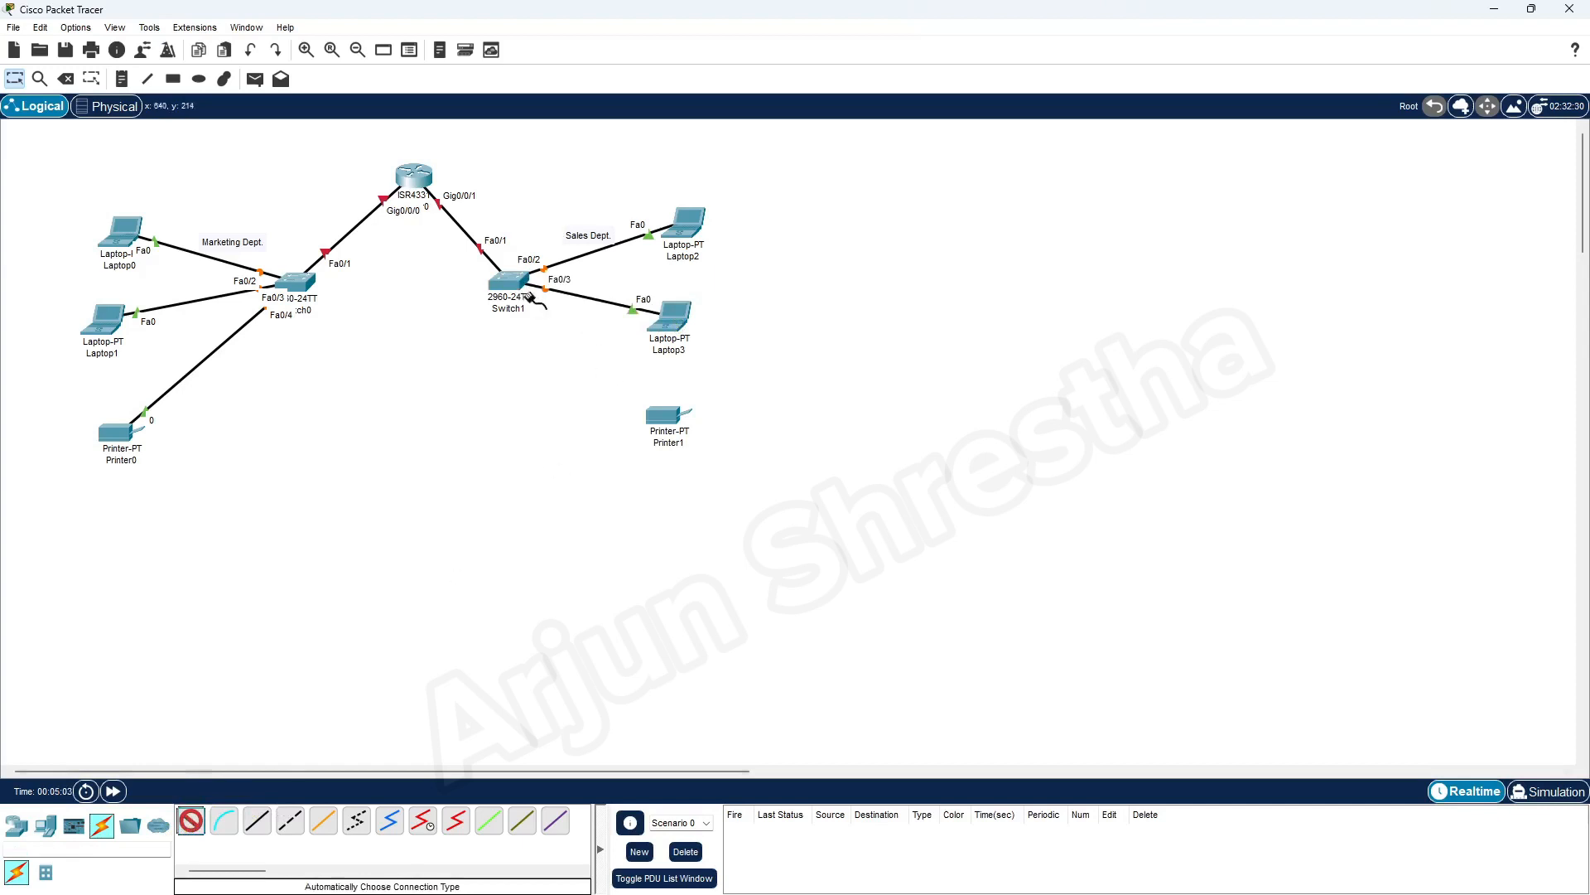
left_click(529, 293)
left_click(667, 419)
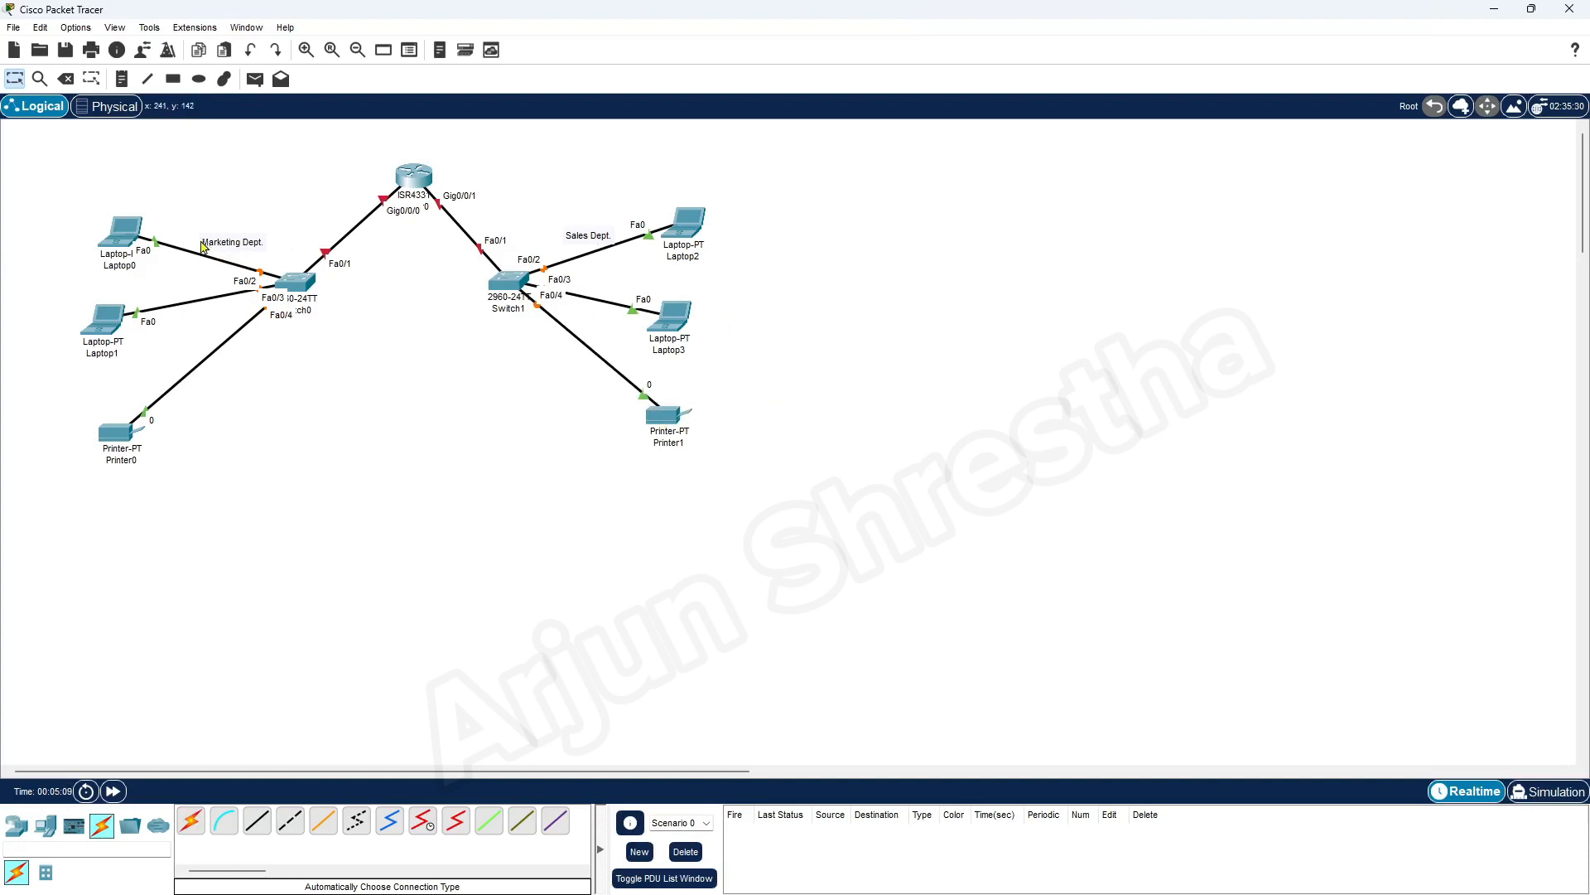
Move both department labels above the cables and draw a black-outlined ellipse filled with green #00ff00 around the Marketing devices
left_click_drag(580, 242, 583, 187)
left_click_drag(228, 249, 264, 201)
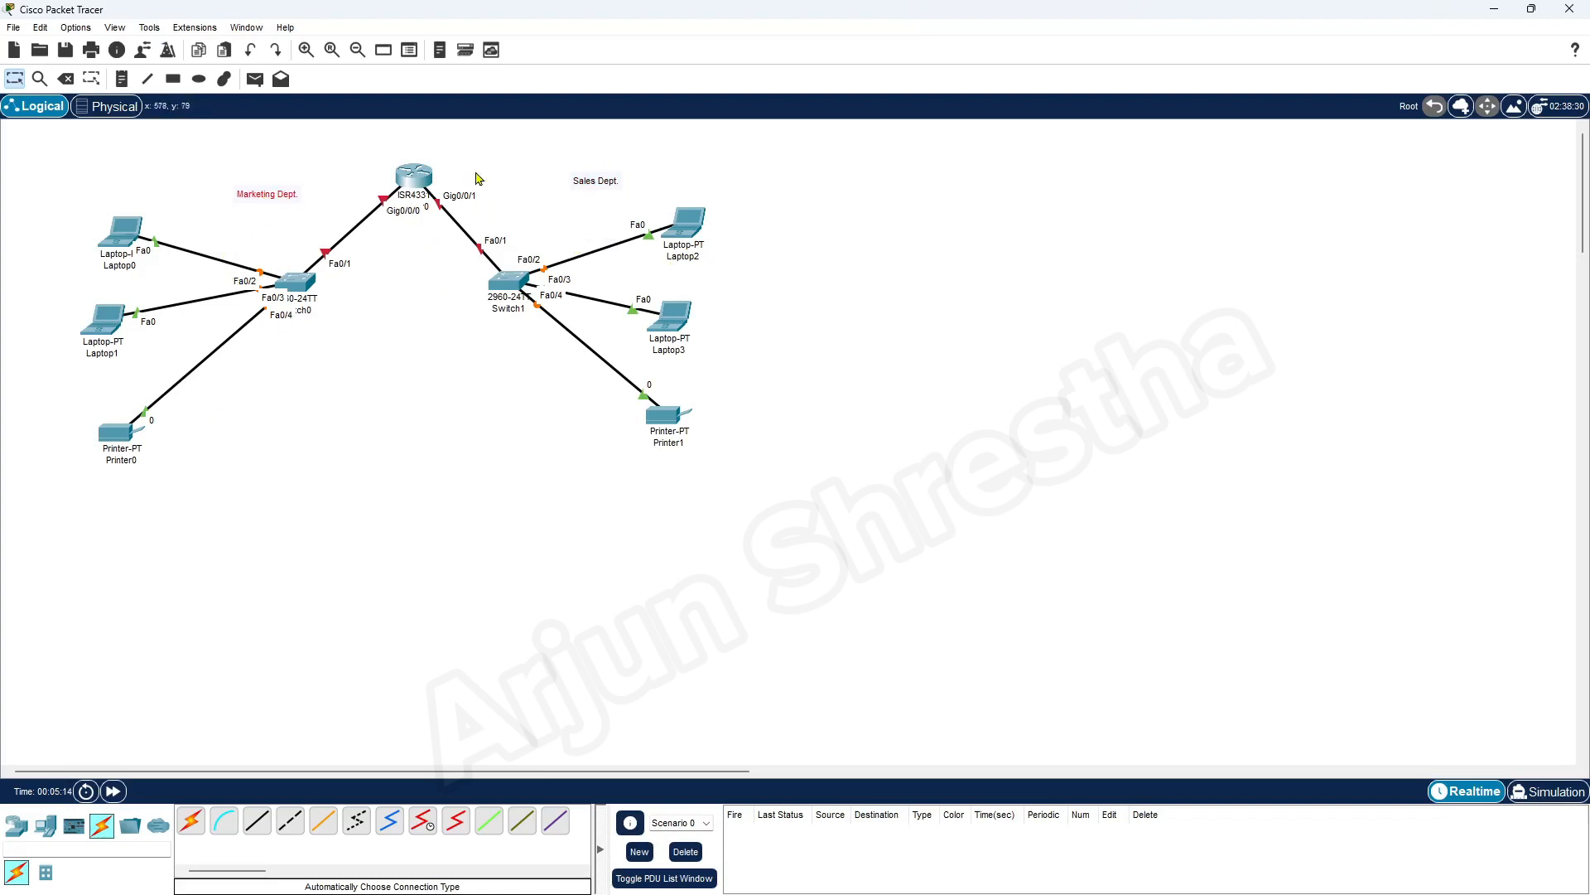
left_click(201, 81)
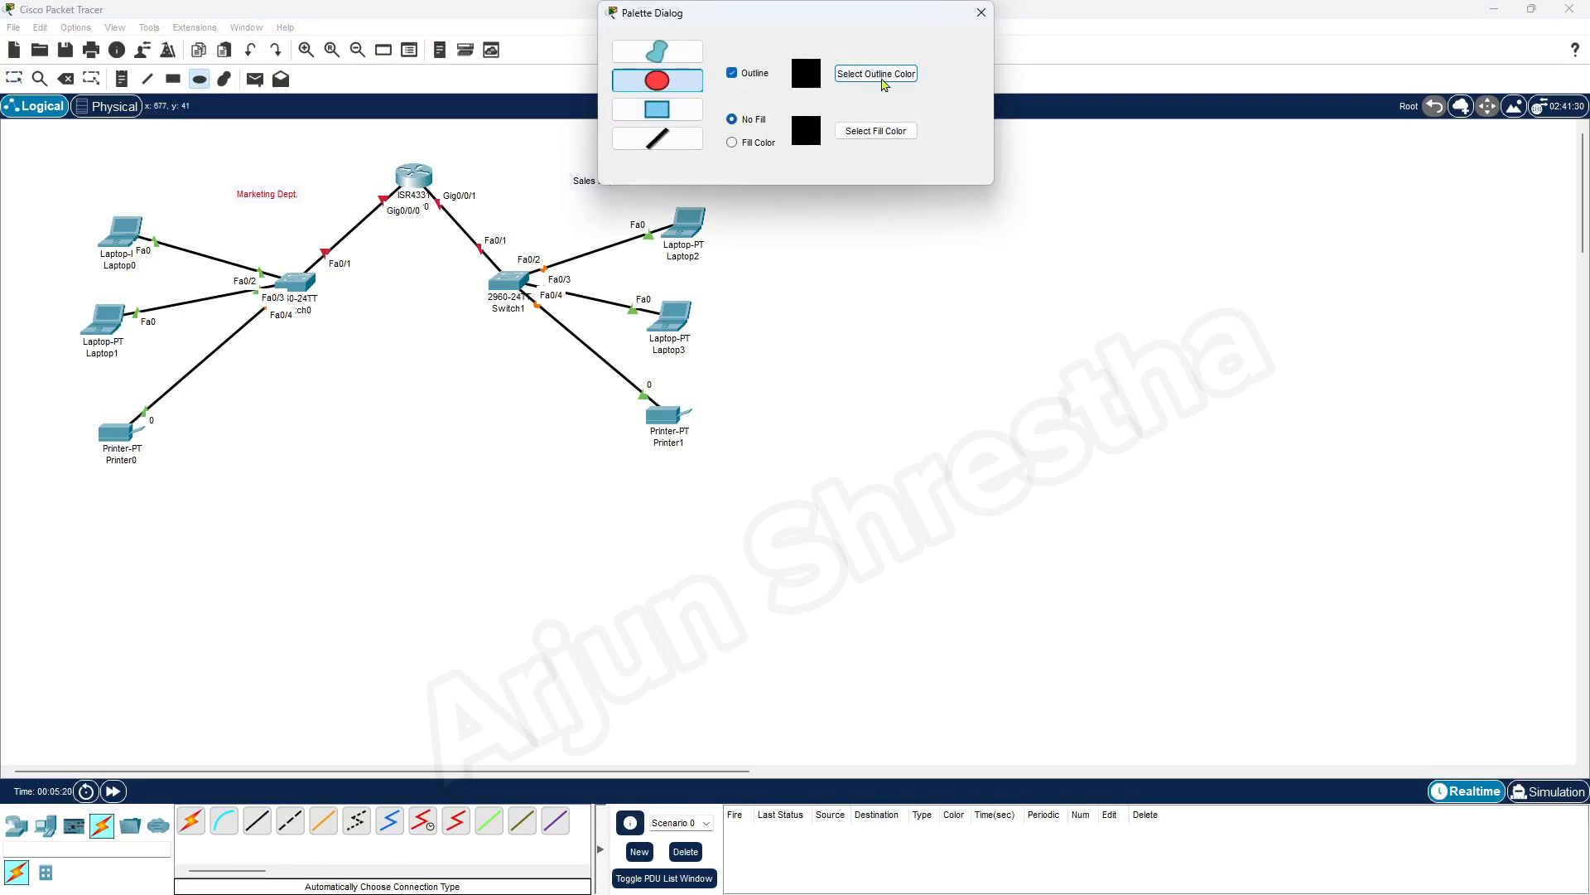
left_click(750, 143)
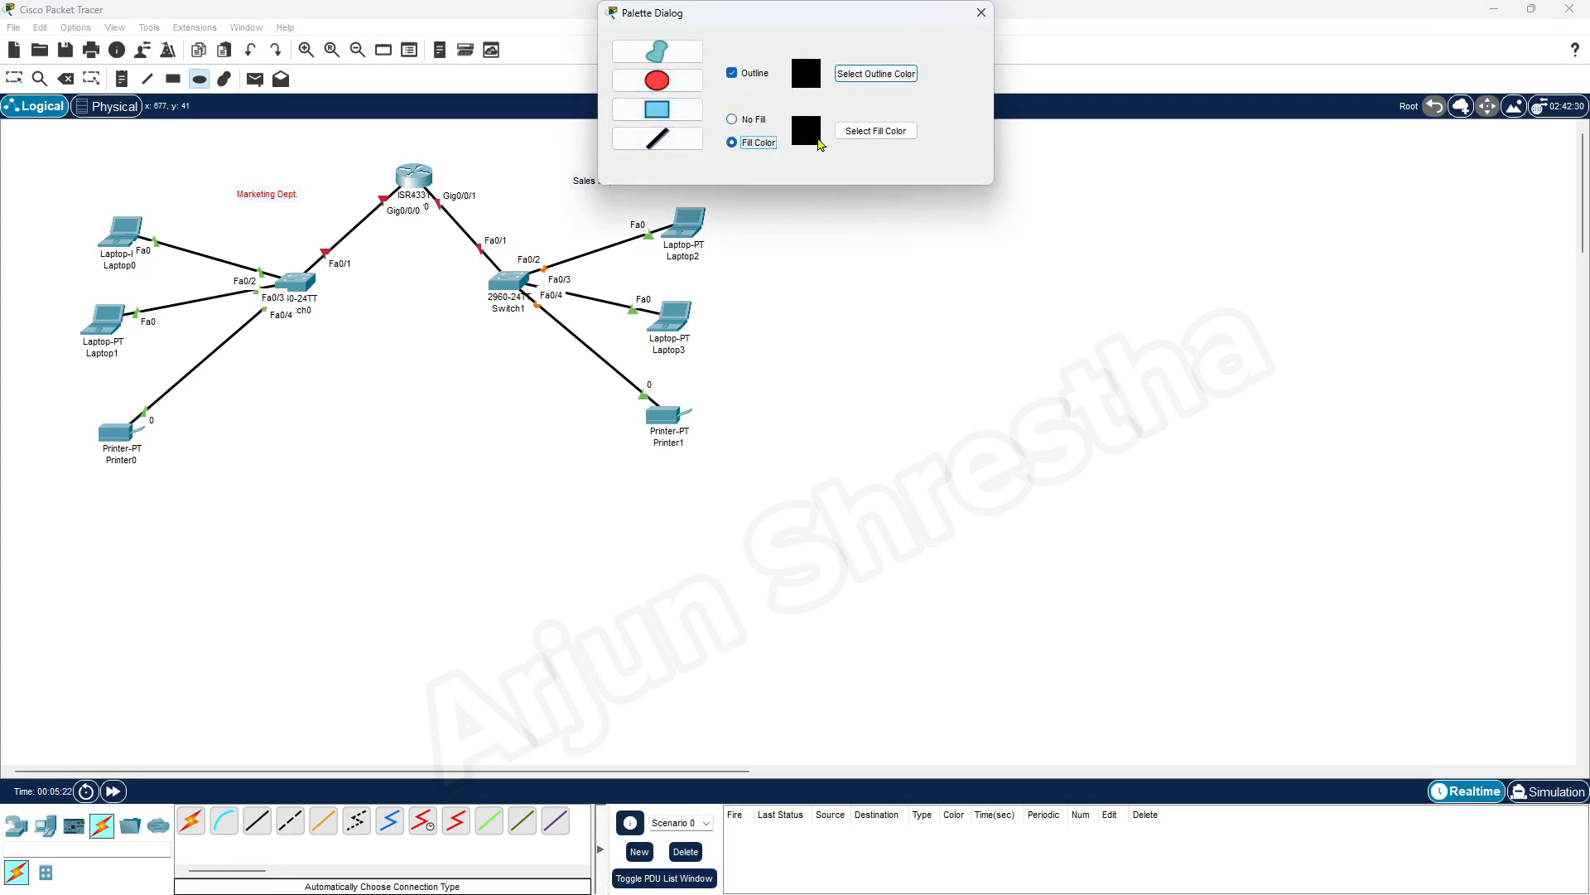
left_click(865, 133)
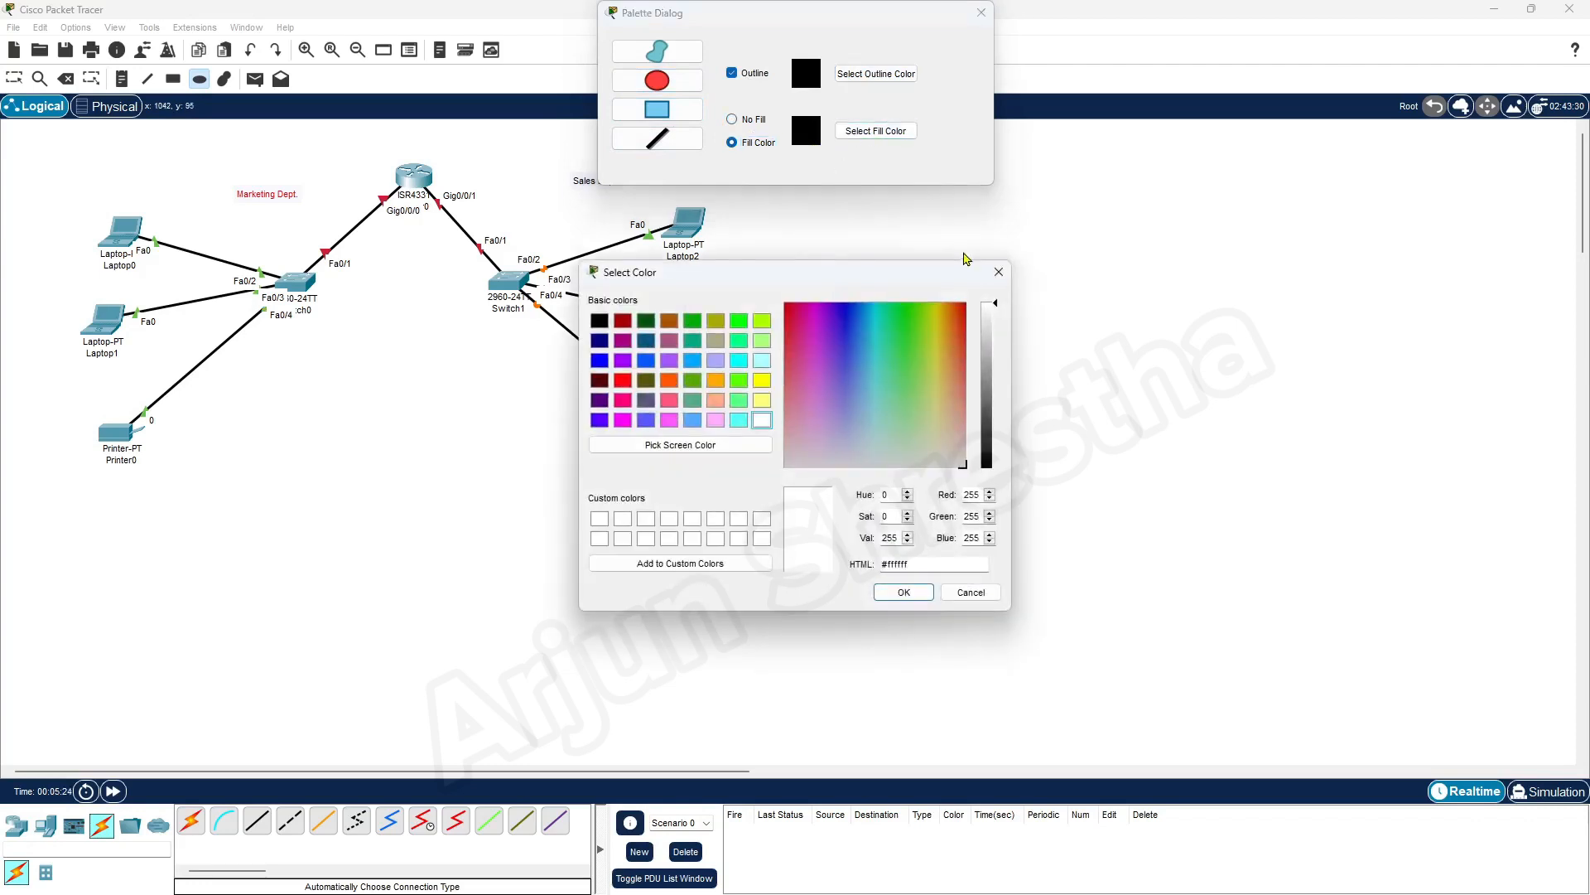
left_click(739, 323)
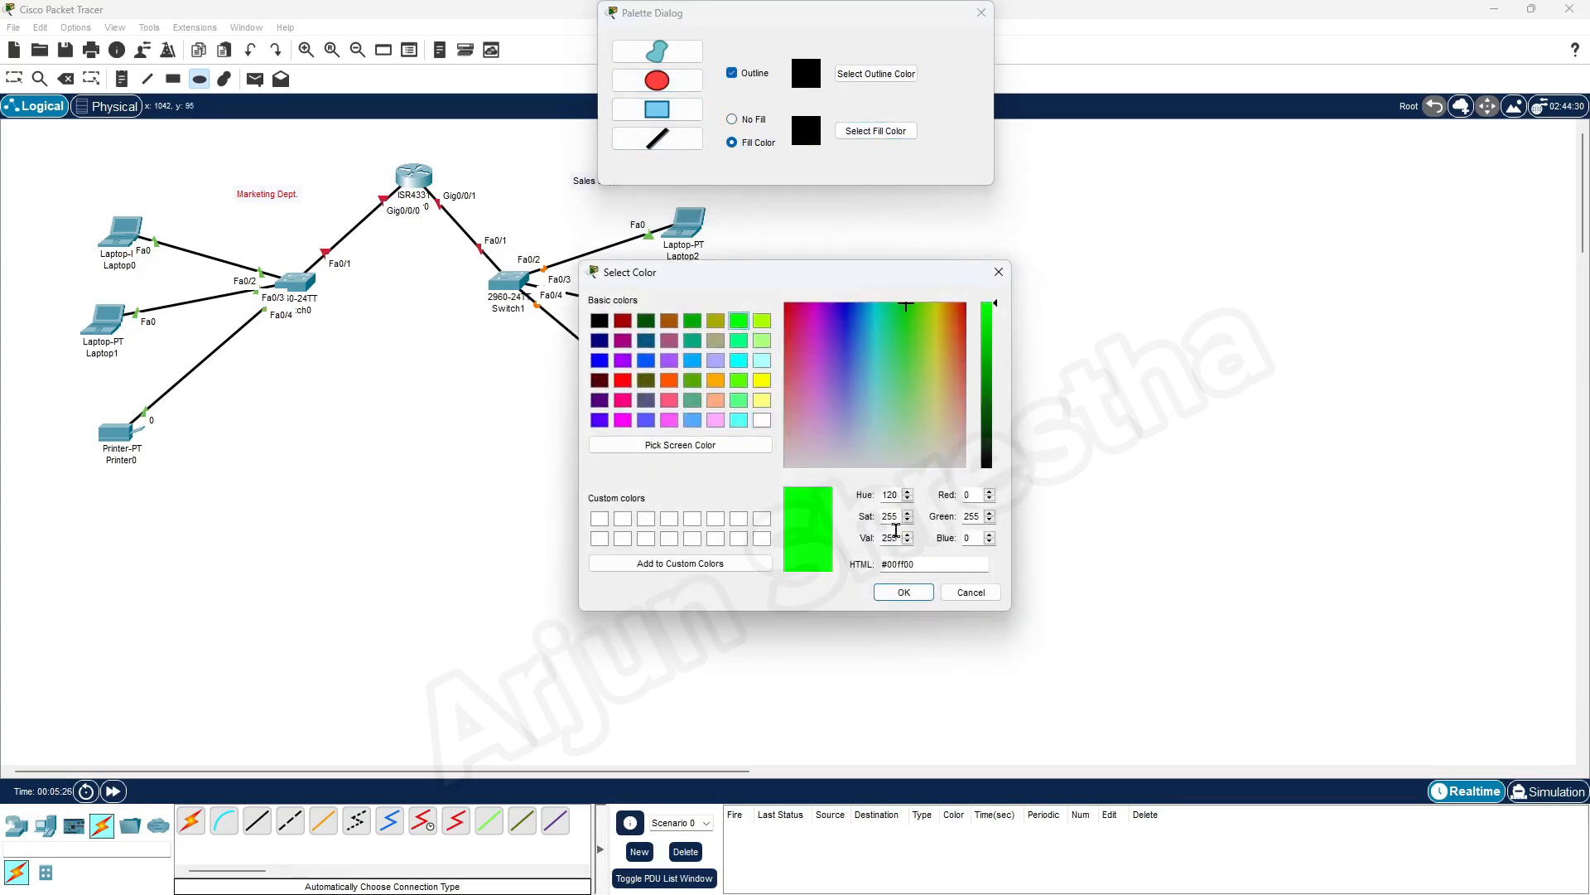
left_click(904, 593)
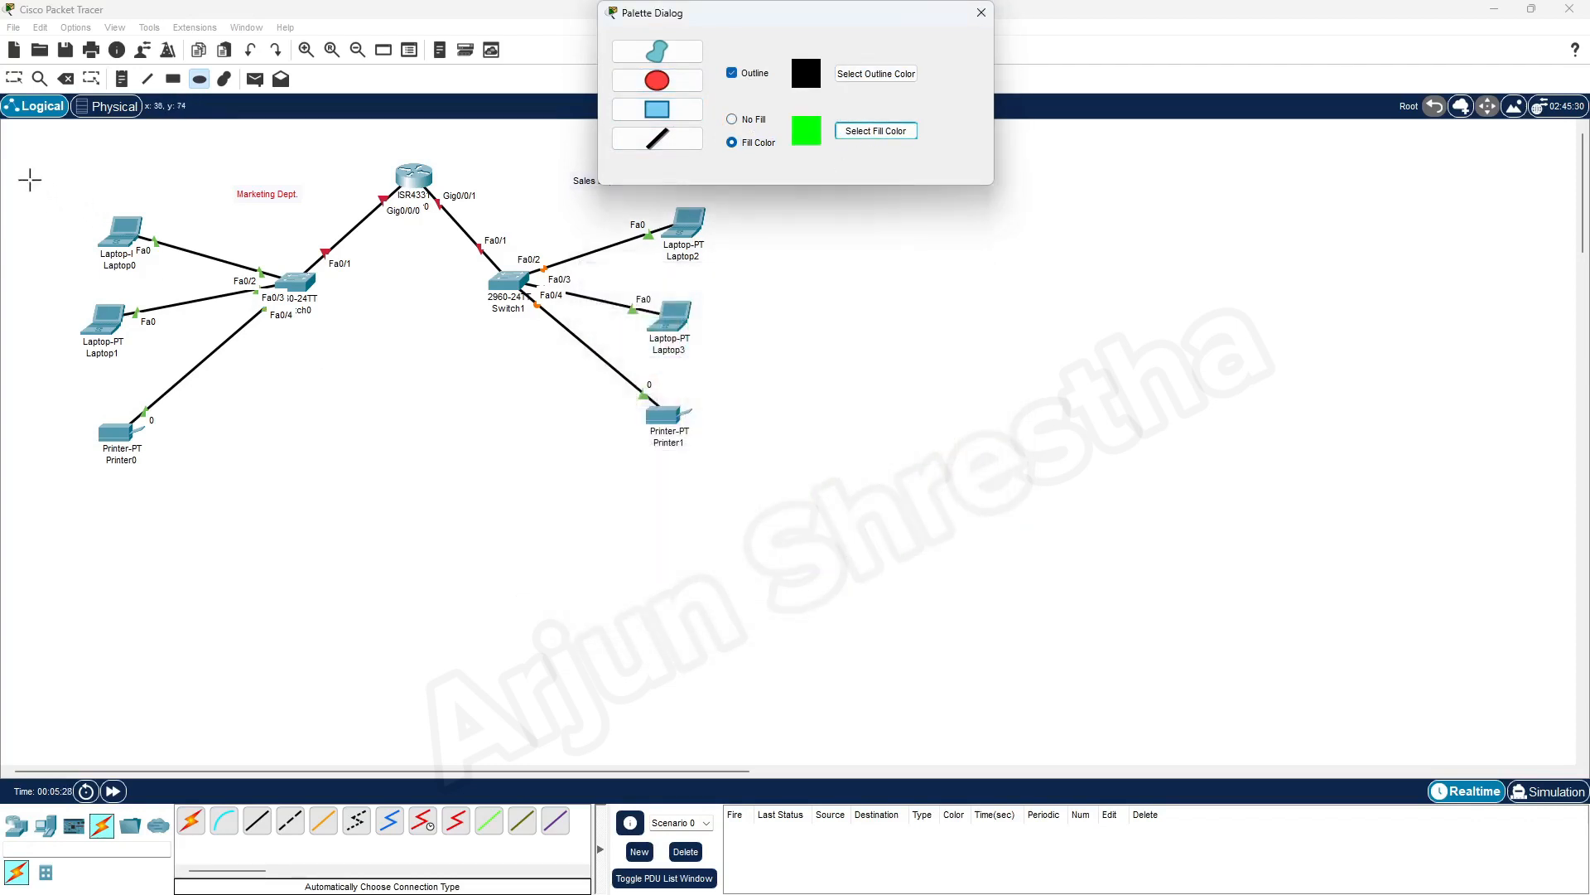
left_click_drag(29, 174, 387, 515)
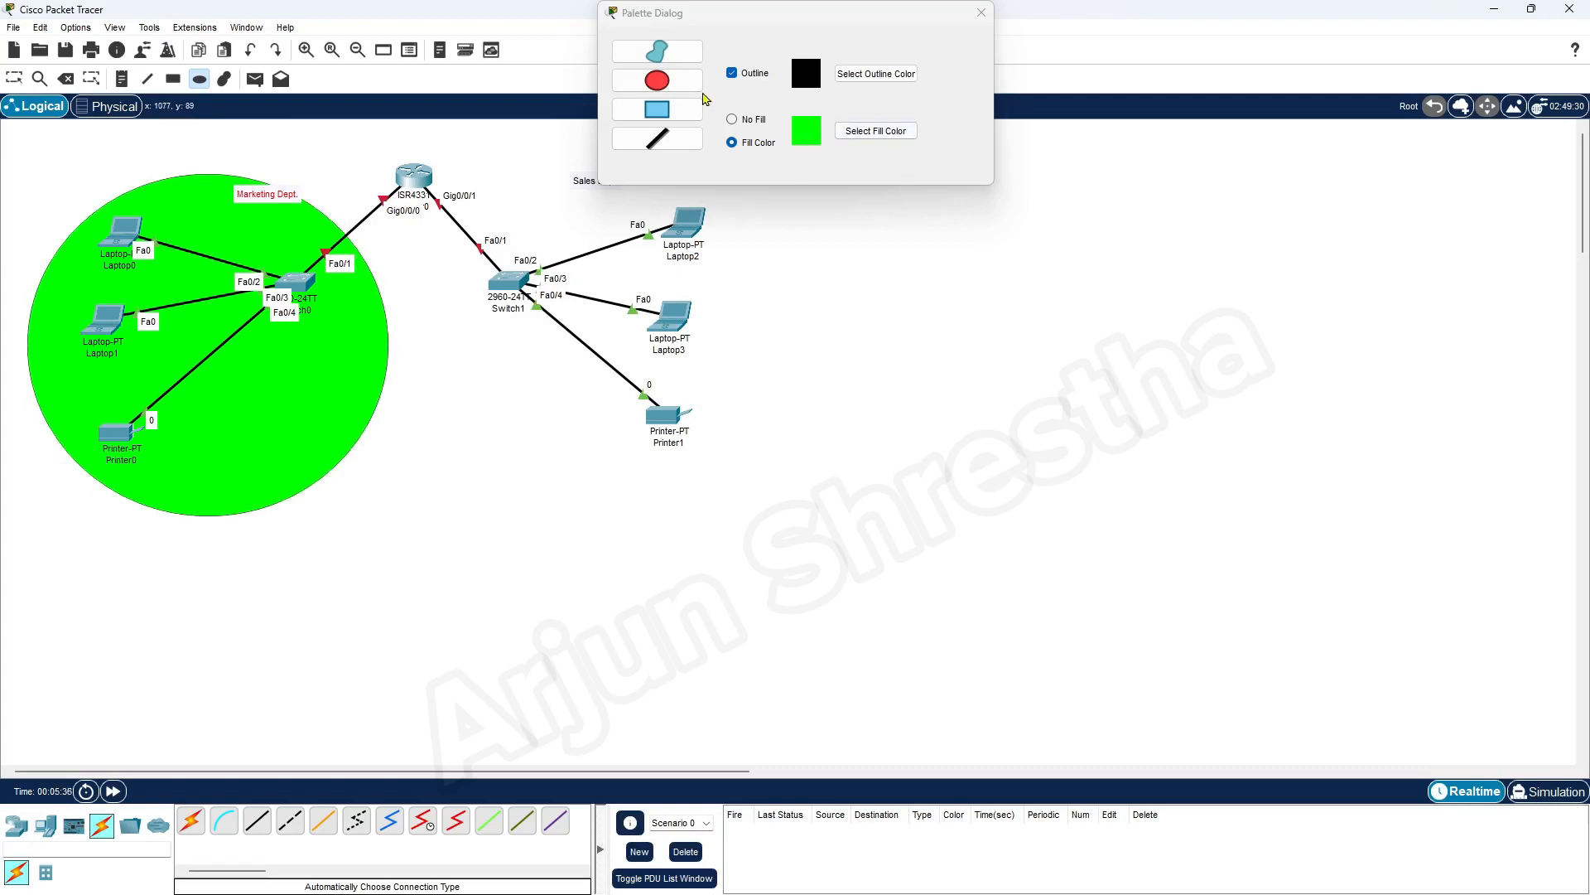
Draw a second ellipse with blue #55aaff fill around the Sales devices and close the drawing palette
left_click(675, 86)
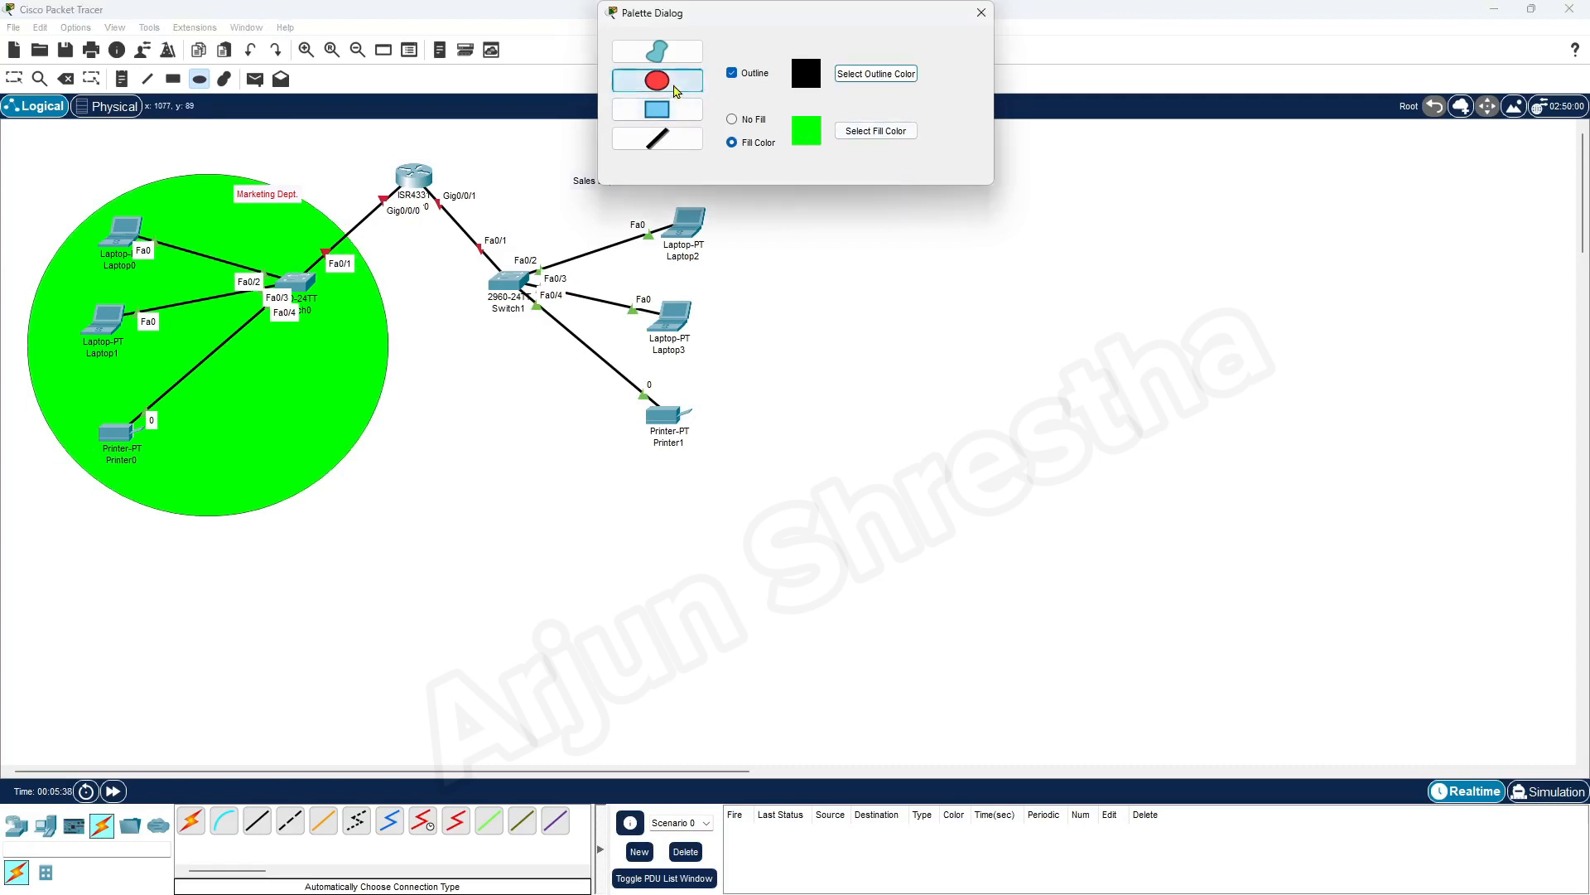
left_click(881, 137)
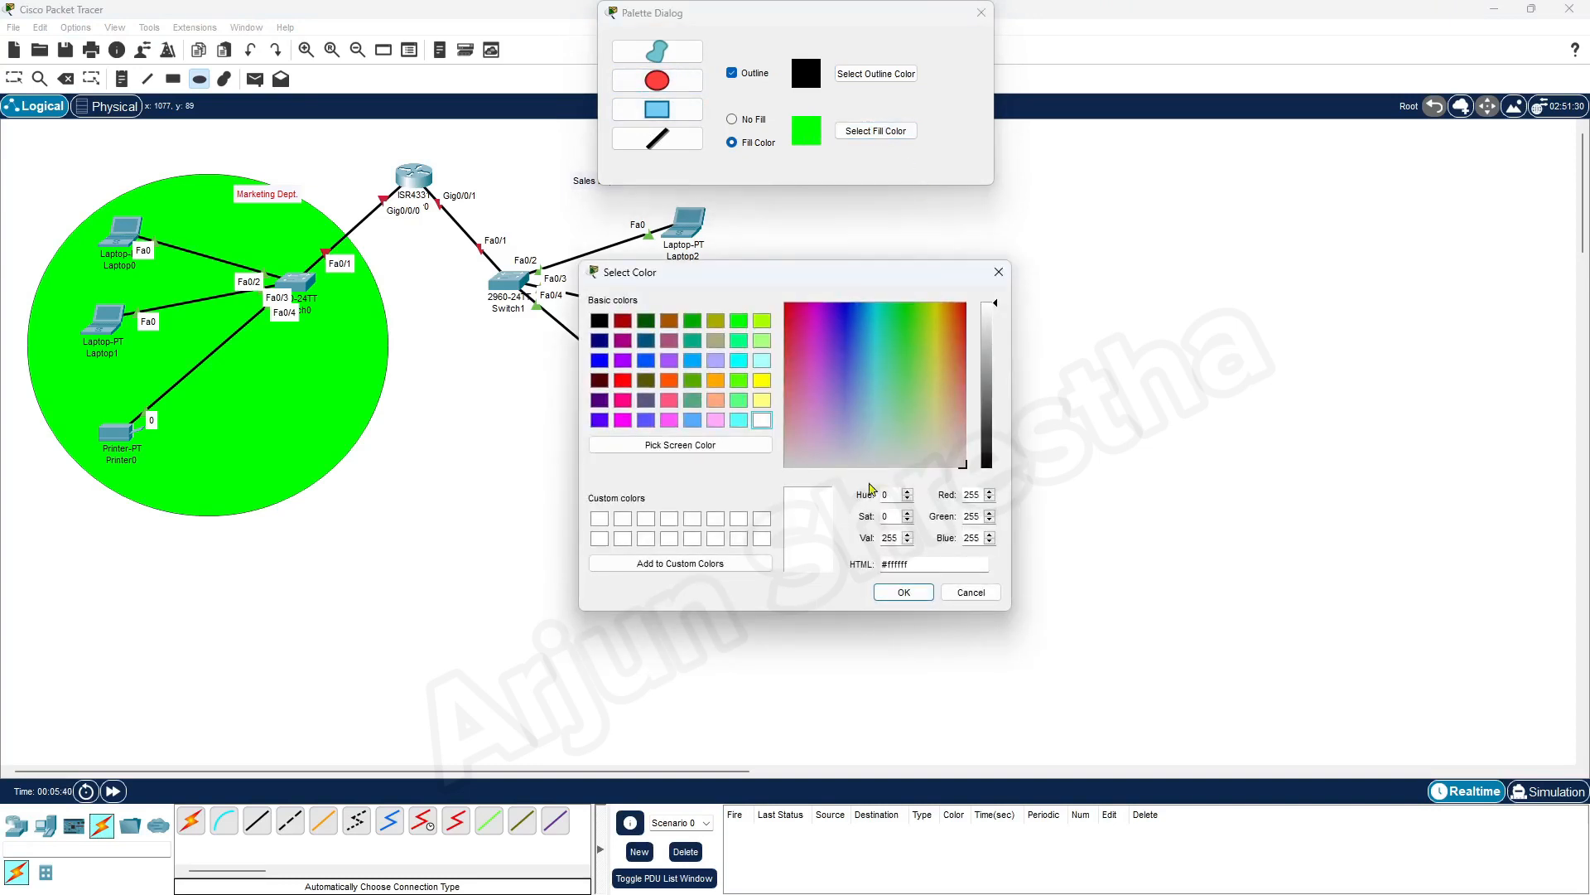
left_click(692, 423)
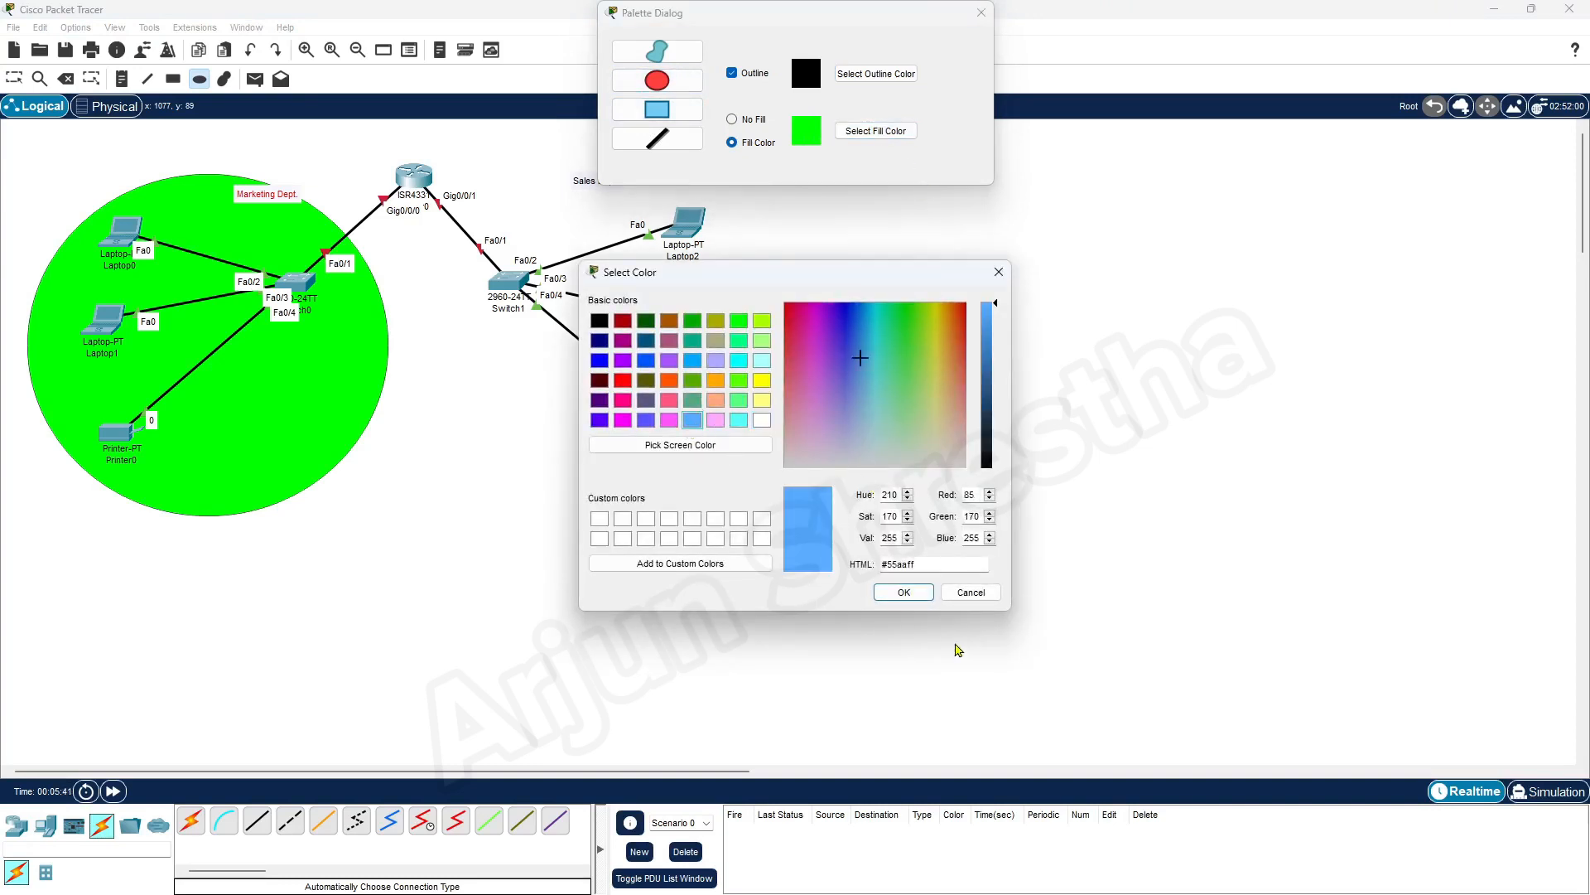
left_click(905, 593)
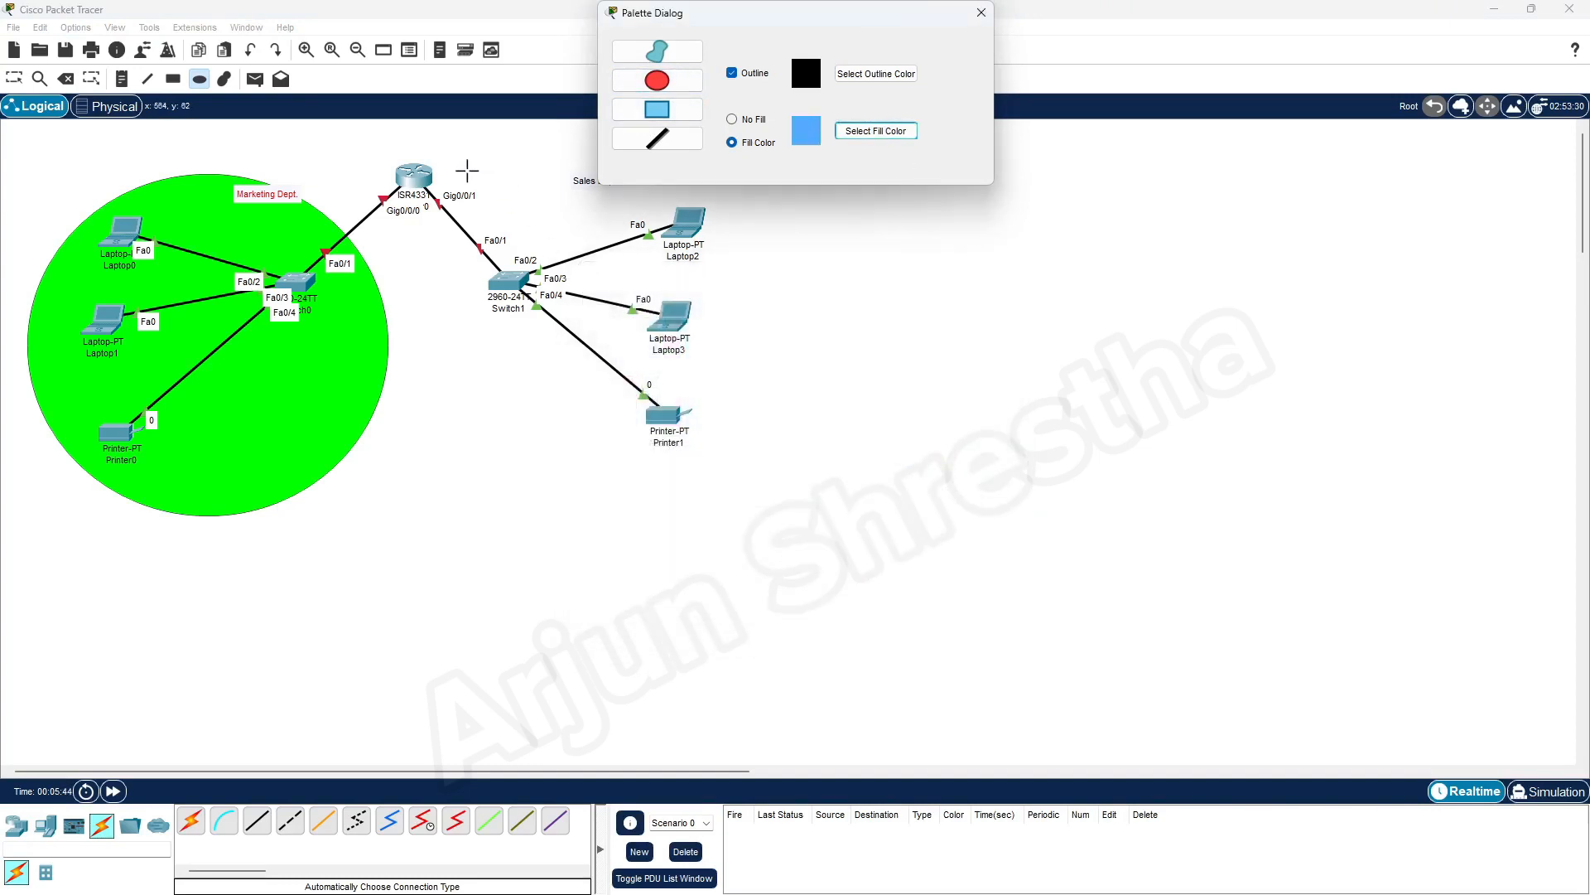
left_click_drag(467, 170, 817, 498)
left_click(982, 13)
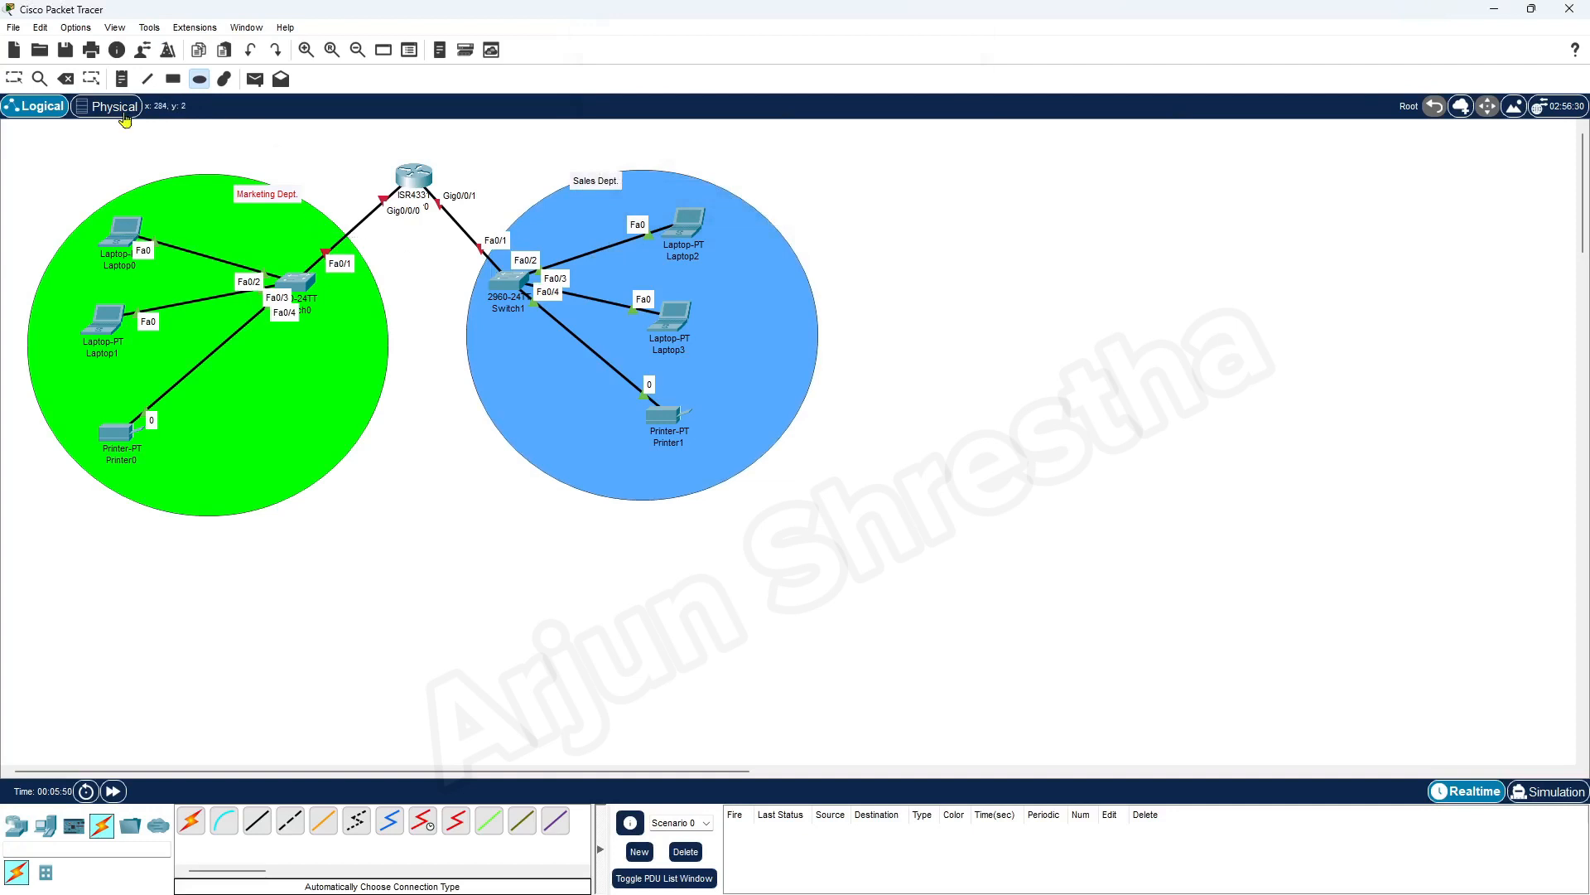
Reposition the Sales Dept. and Marketing Dept. labels so each sits fully inside its coloured ellipse
left_click(14, 79)
left_click_drag(602, 189, 582, 212)
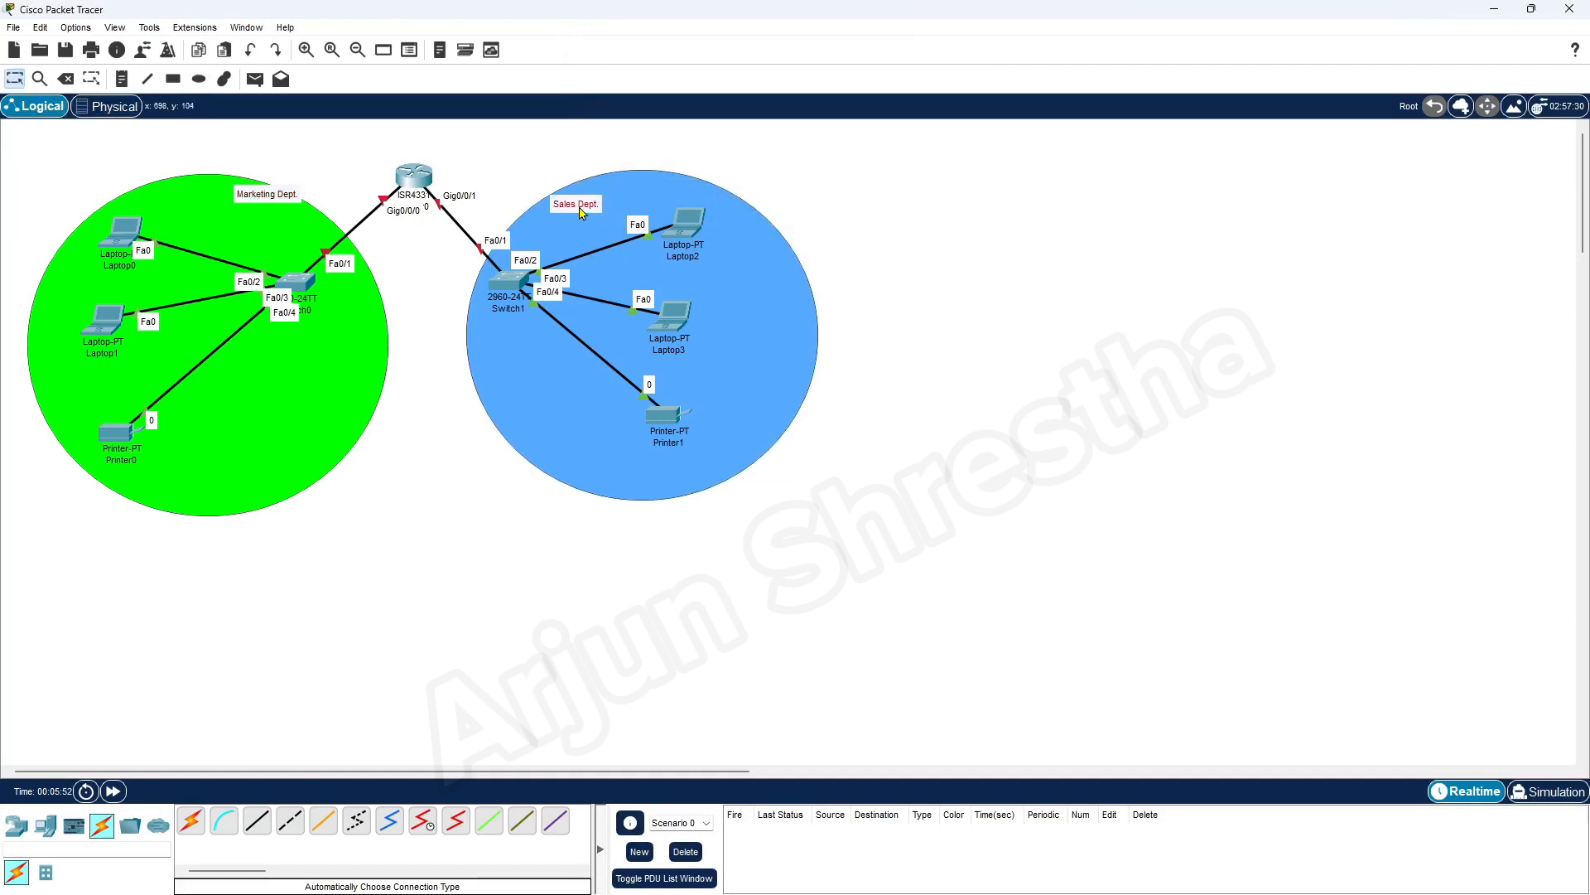
left_click_drag(273, 198, 232, 210)
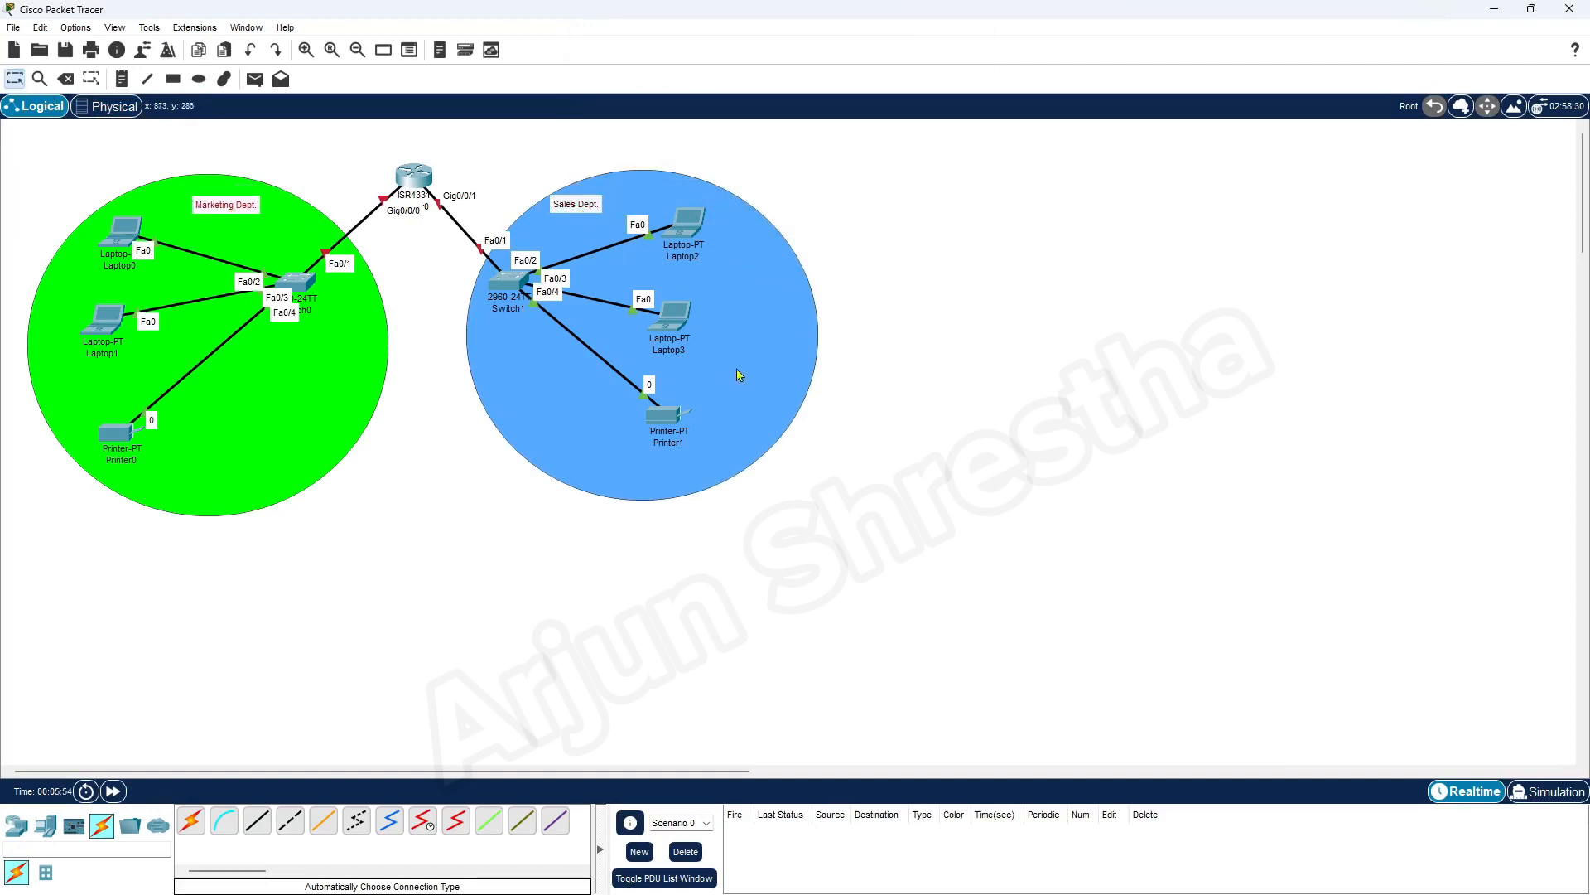
Shift the whole Sales group with its ellipse to the right and centre Router0 above the gap between the two departments
left_click_drag(1041, 586, 461, 163)
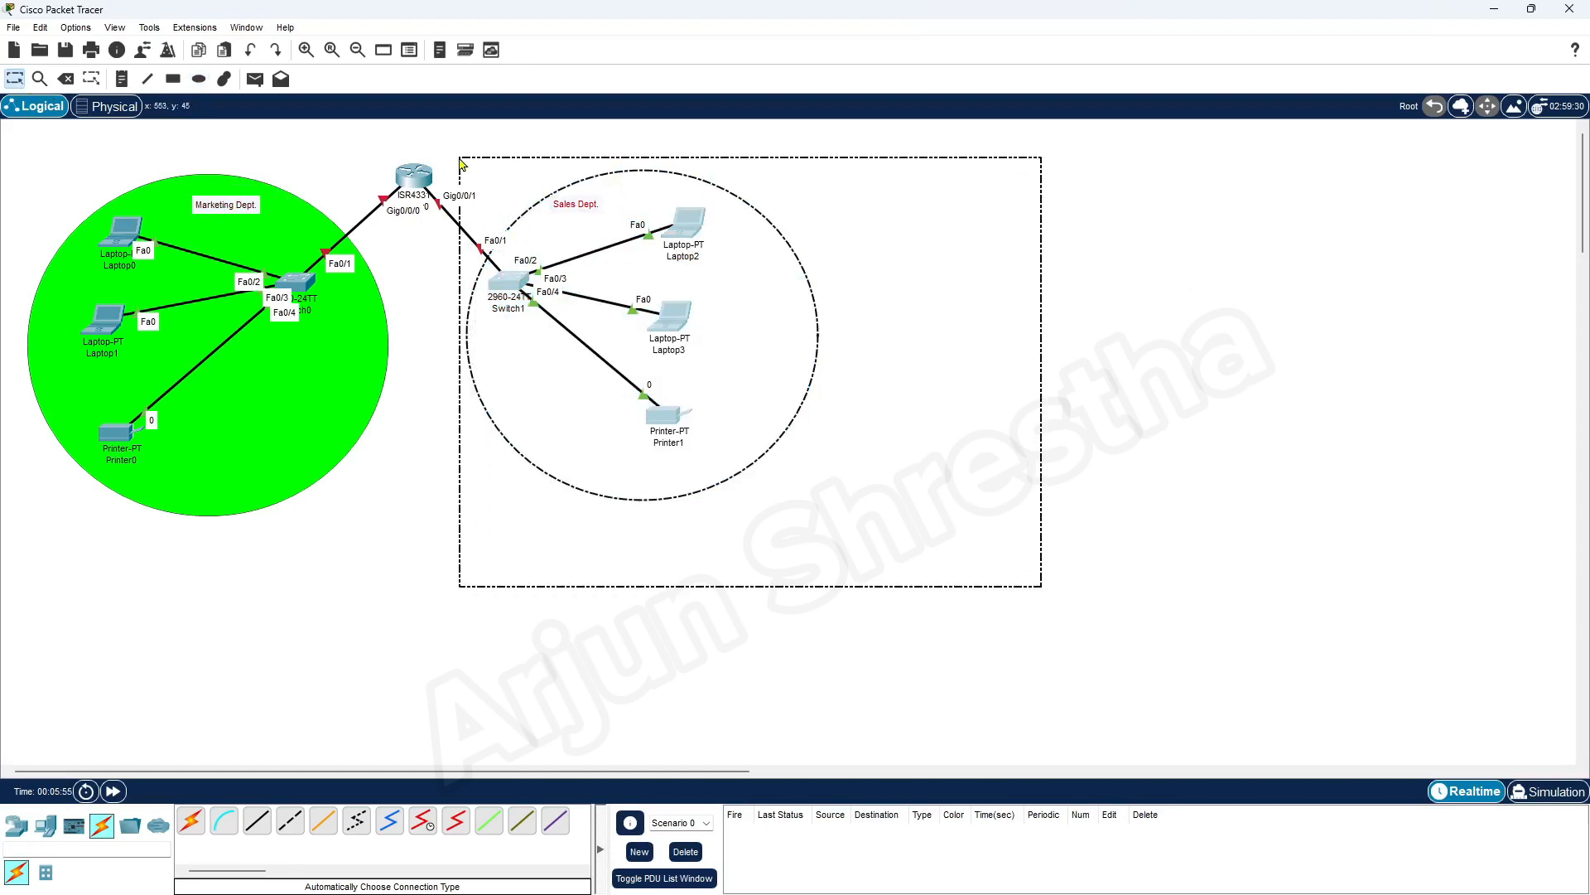
left_click_drag(580, 310, 645, 312)
left_click(993, 512)
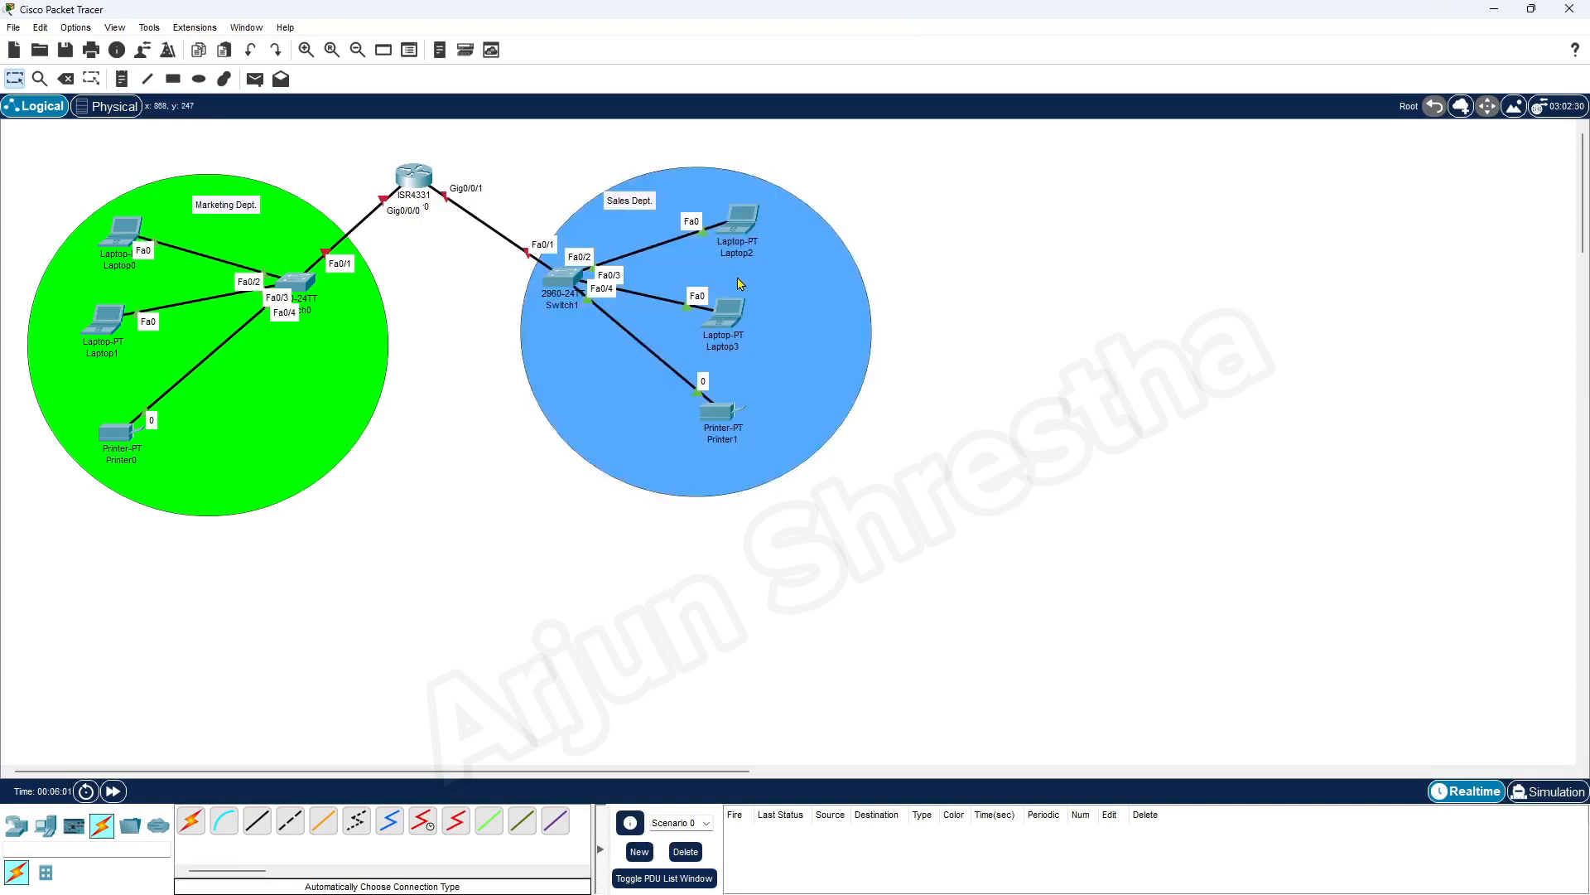
left_click(725, 318)
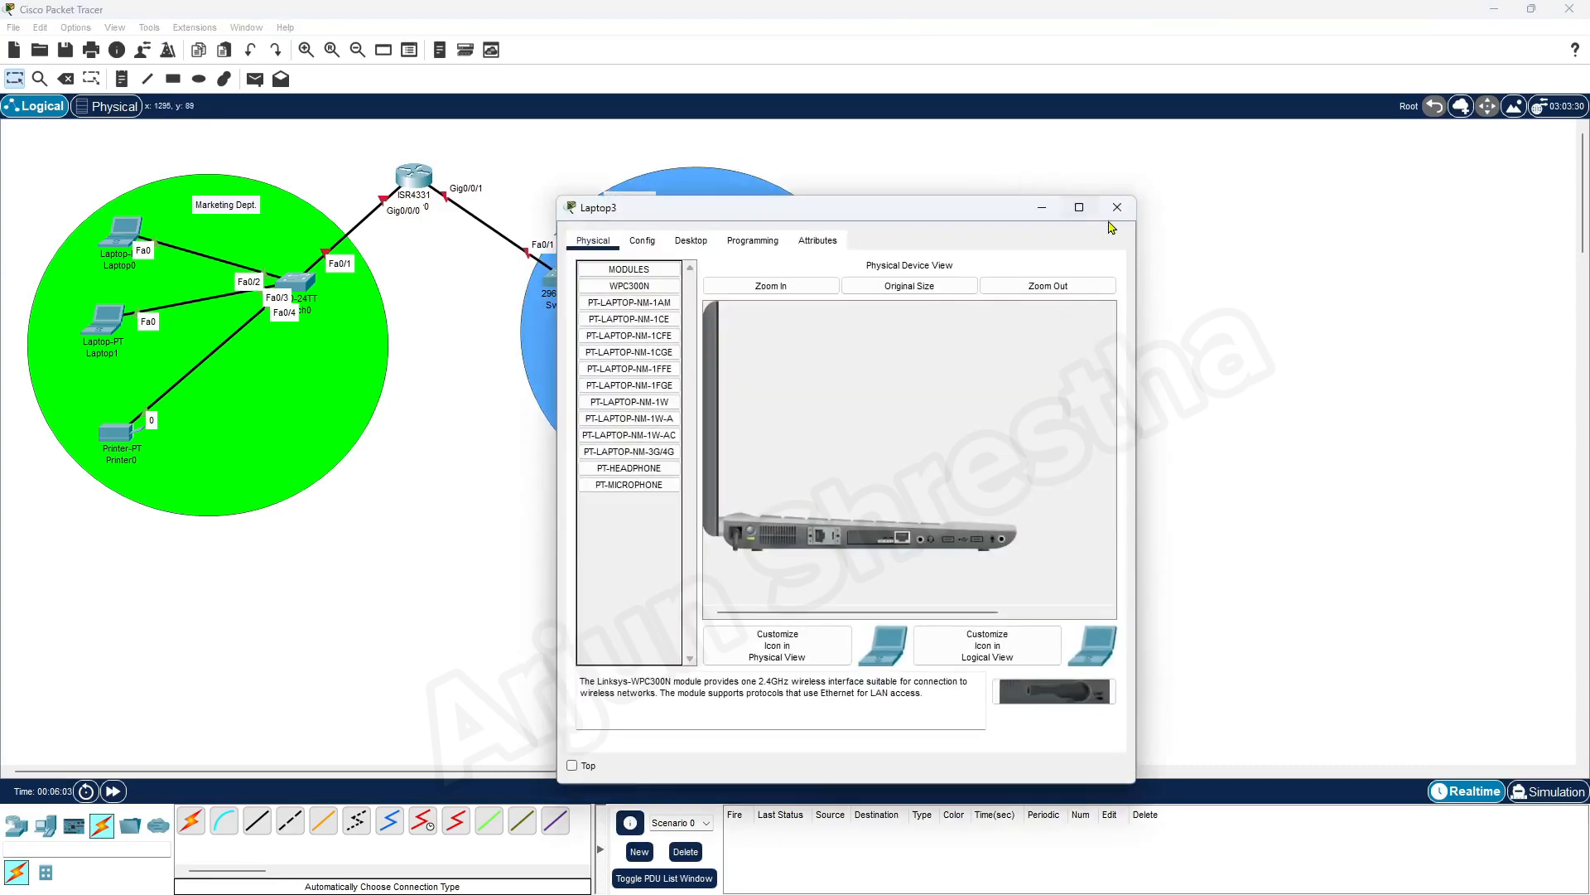
left_click(1116, 208)
left_click_drag(414, 175, 472, 154)
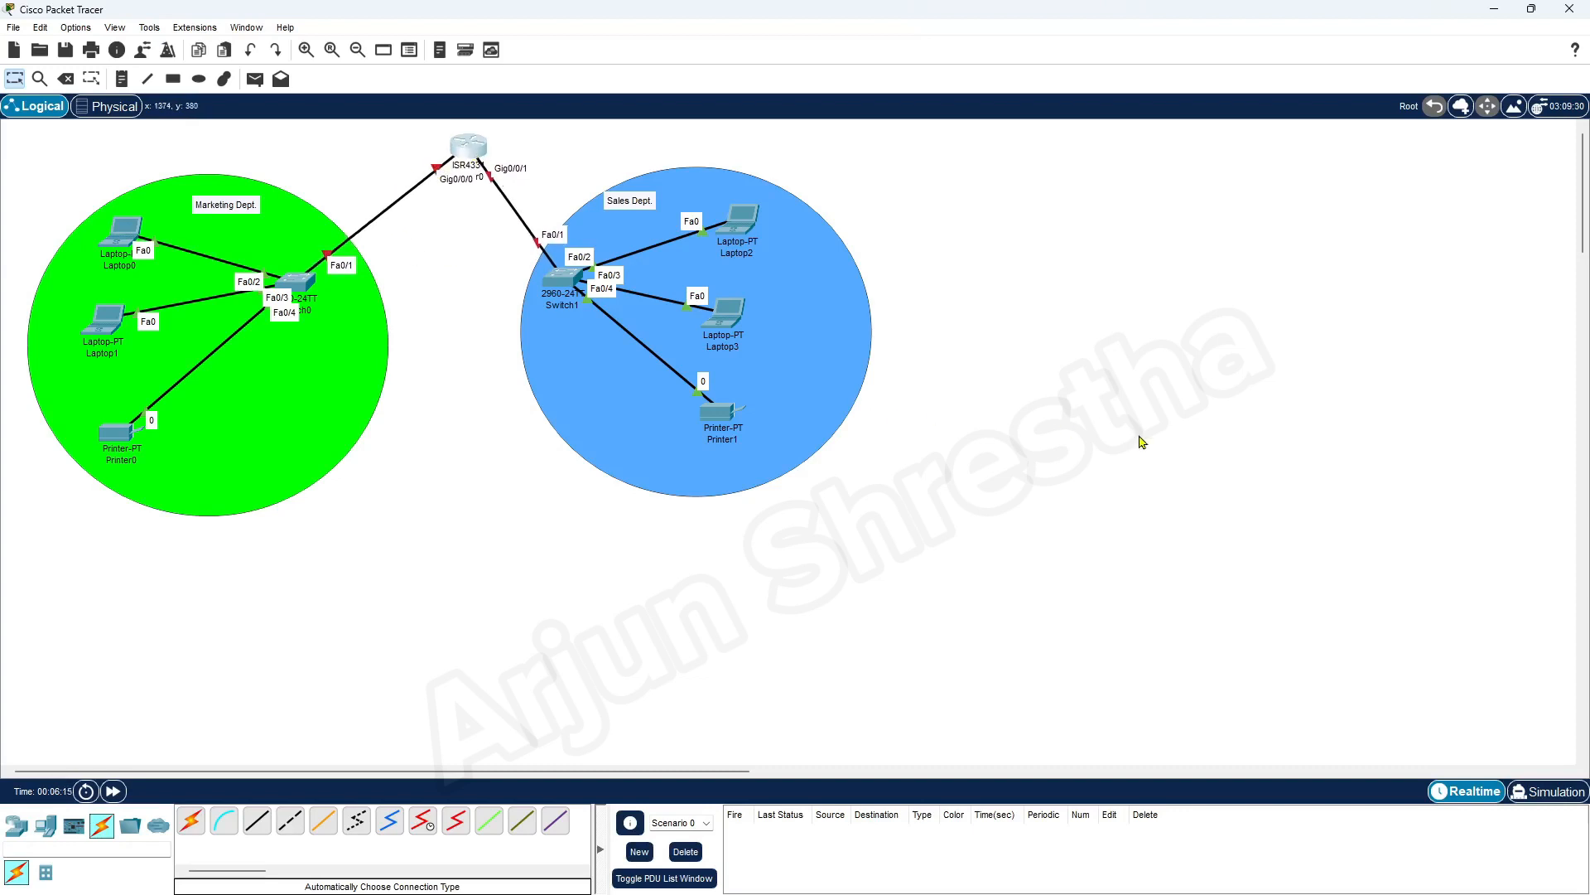
Open Router0's device window clear of the topology and switch to the Word assignment document, placing it beside that window
left_click(473, 155)
left_click_drag(868, 238, 1183, 152)
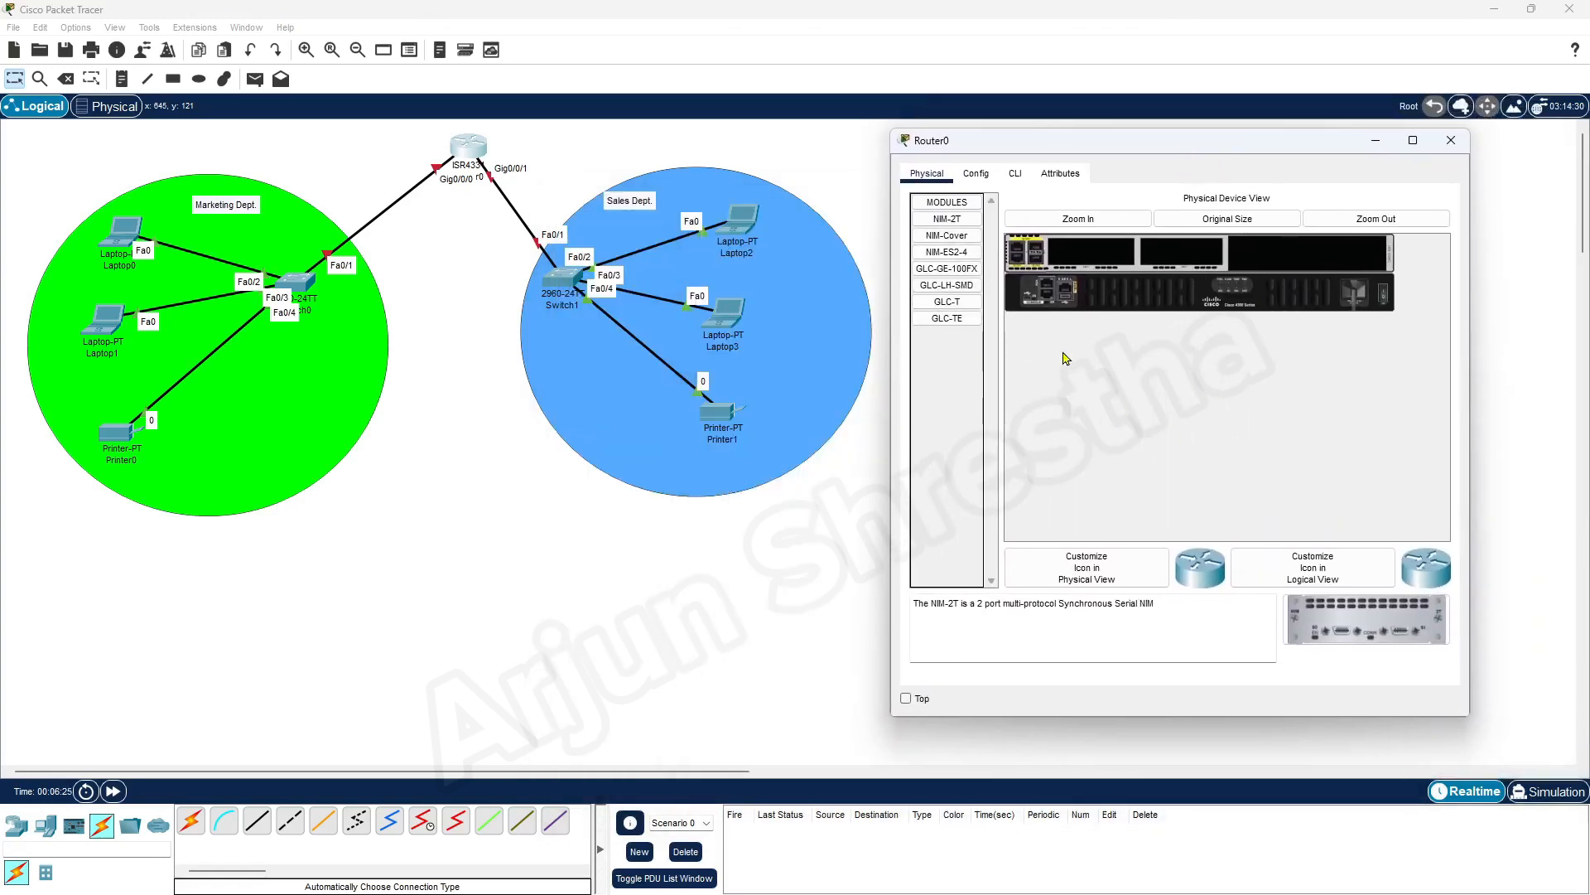
key("alt+Tab")
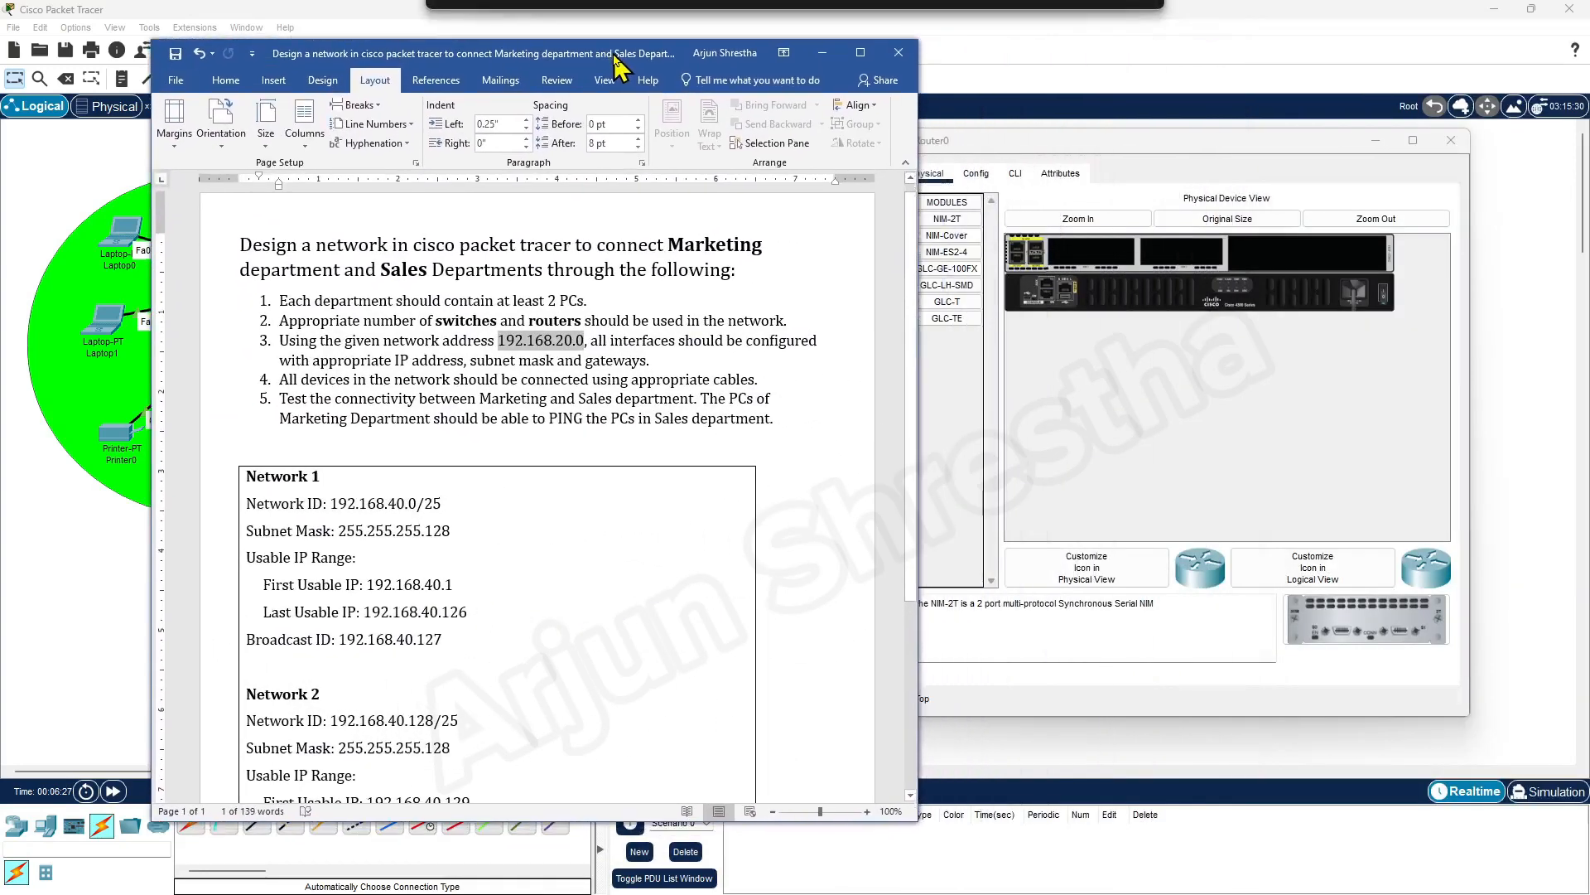
left_click_drag(614, 53, 562, 45)
Compare the given network address with the Network 1 and Network 2 details, and correct it in requirement 3 to 192.168.40.0
left_click(331, 351)
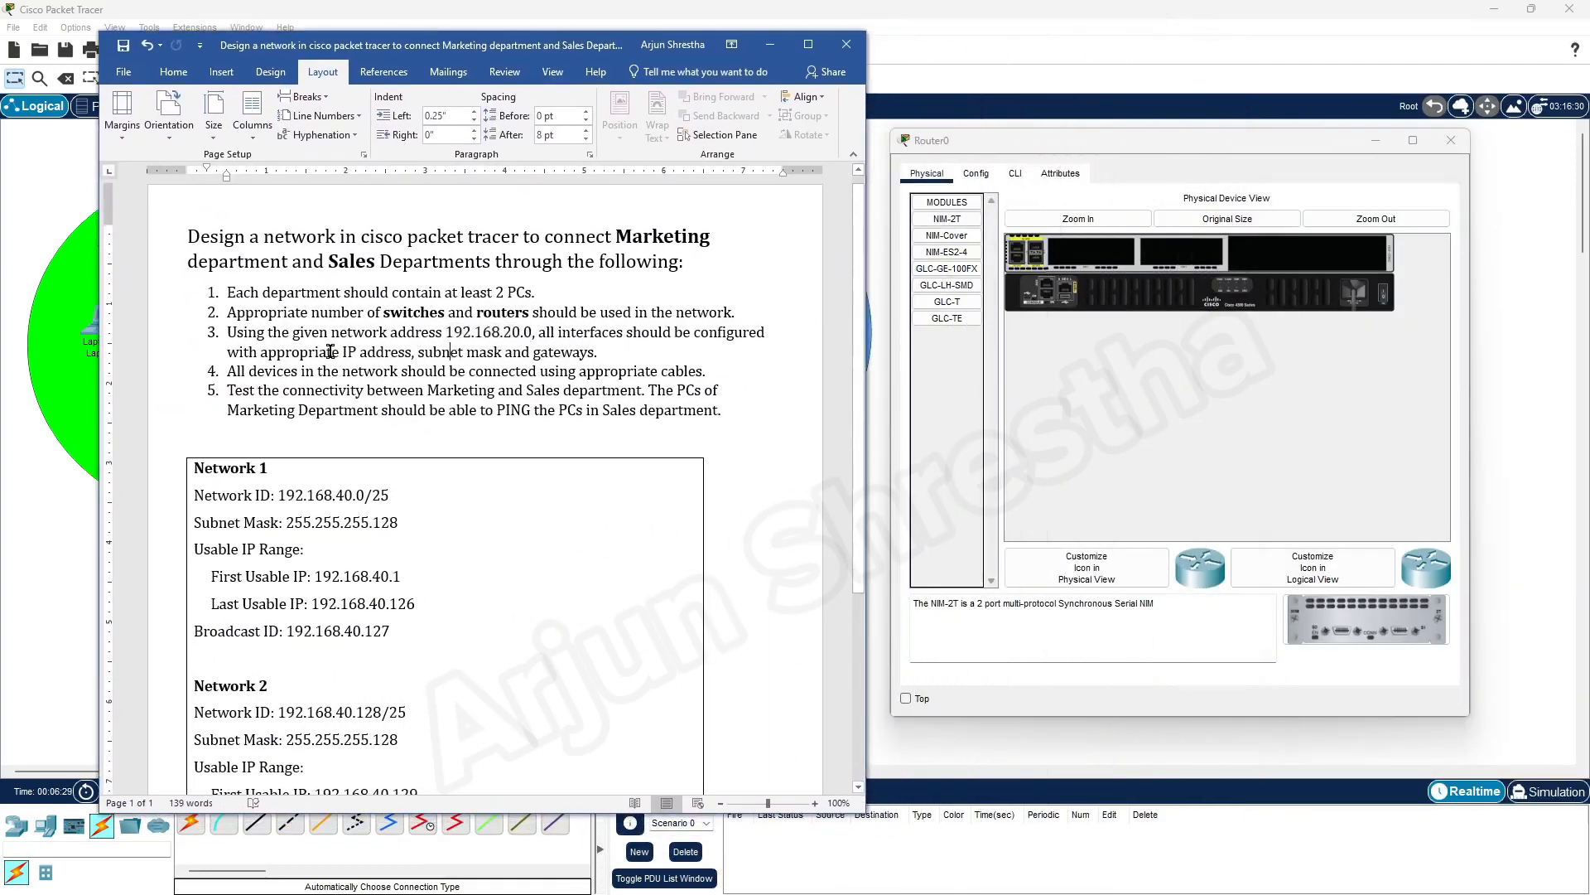
left_click_drag(331, 333, 538, 333)
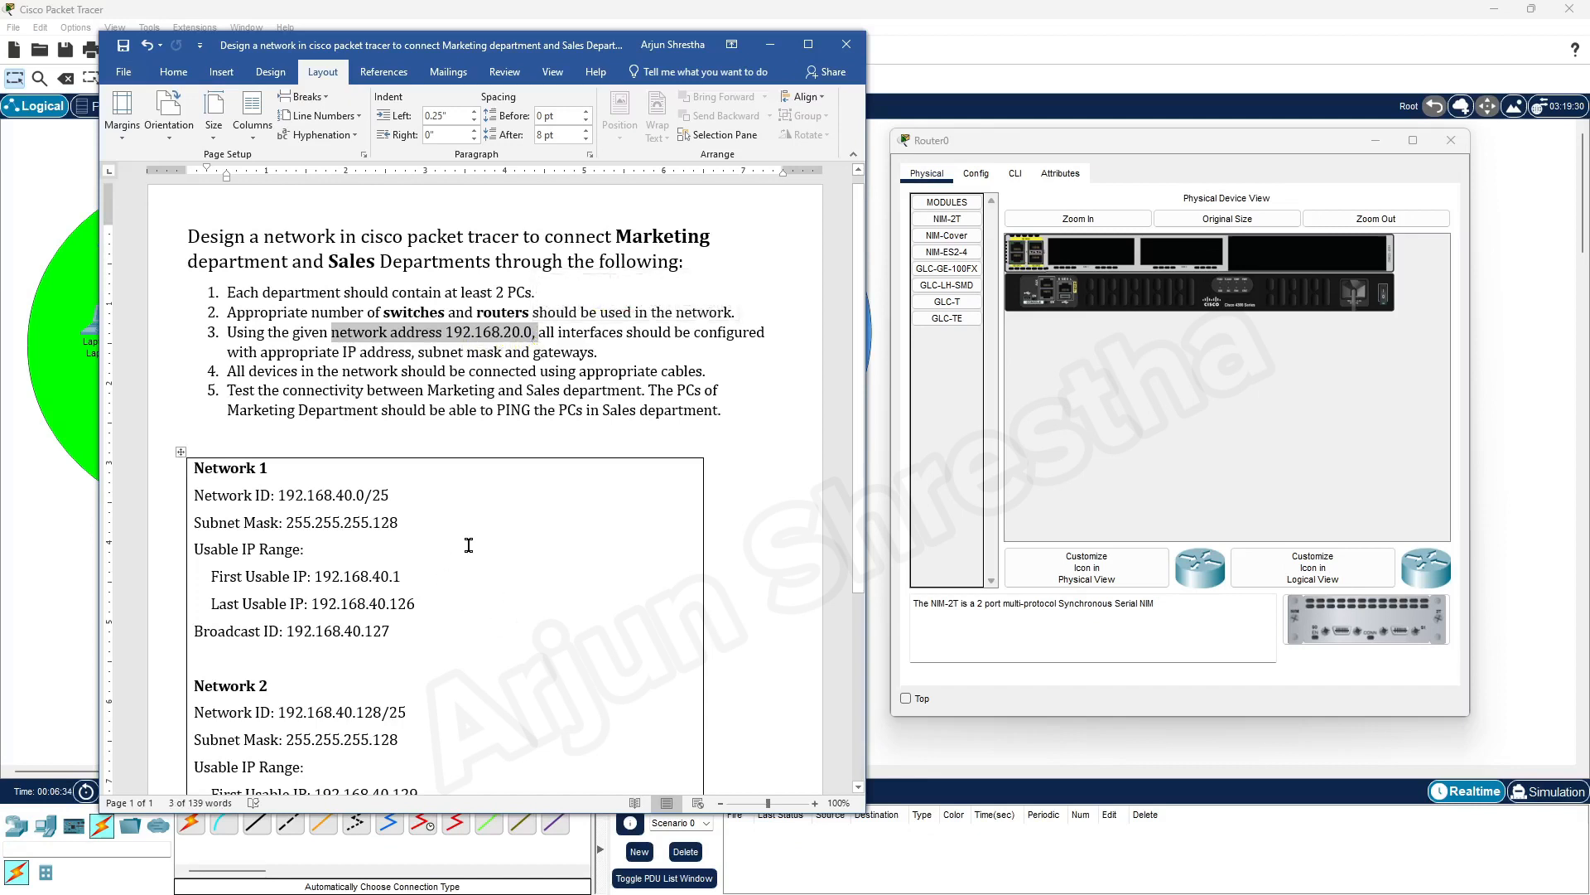
scroll(470, 547, "down", 2)
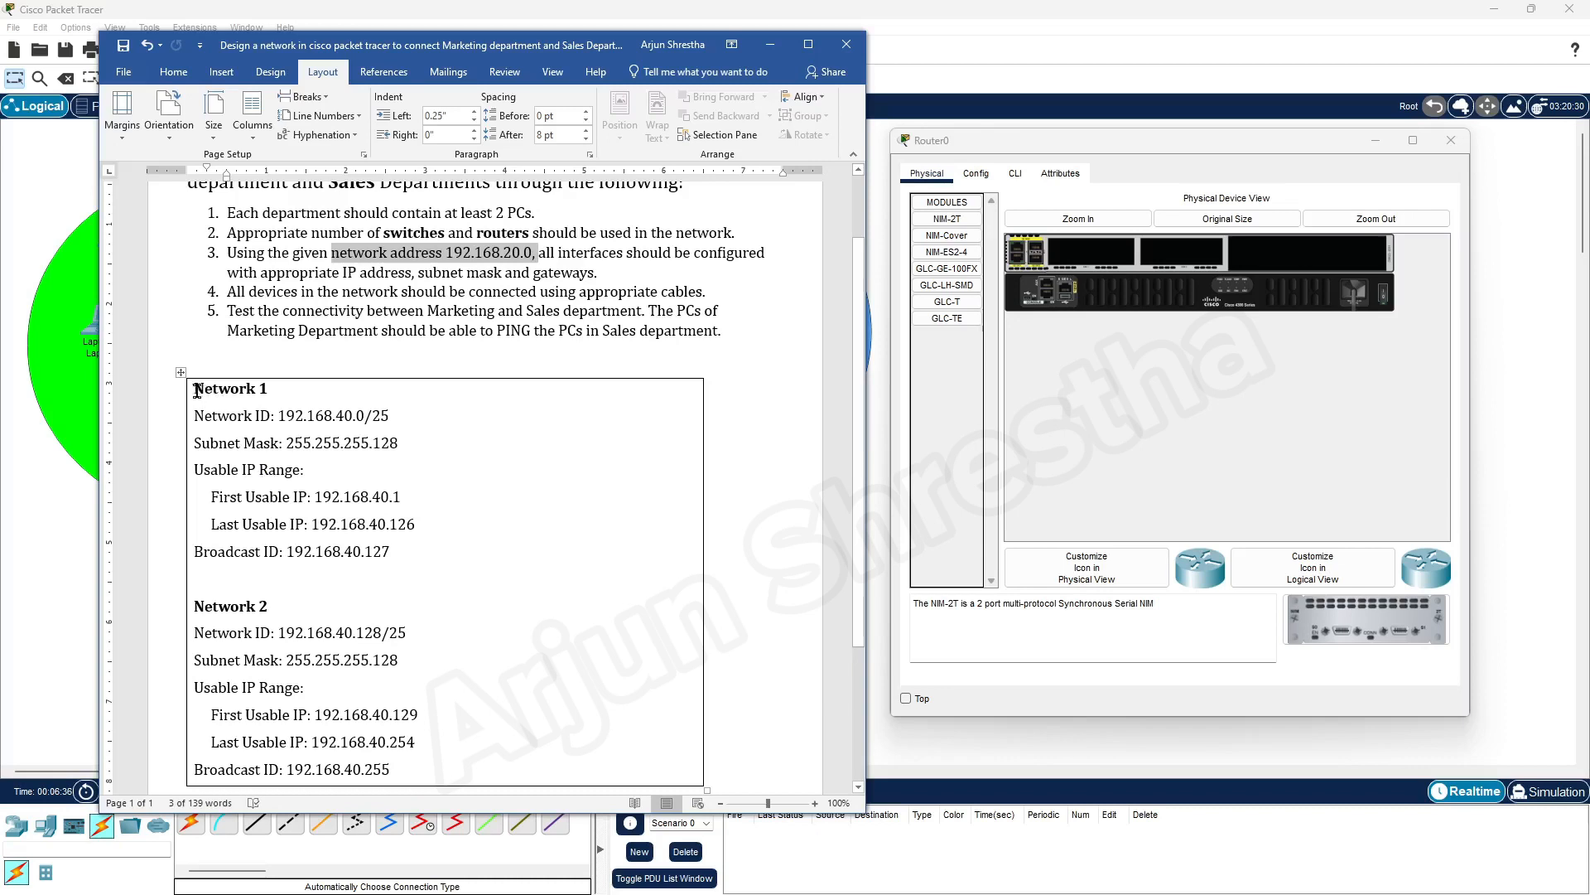
left_click_drag(195, 391, 276, 391)
left_click_drag(195, 606, 266, 606)
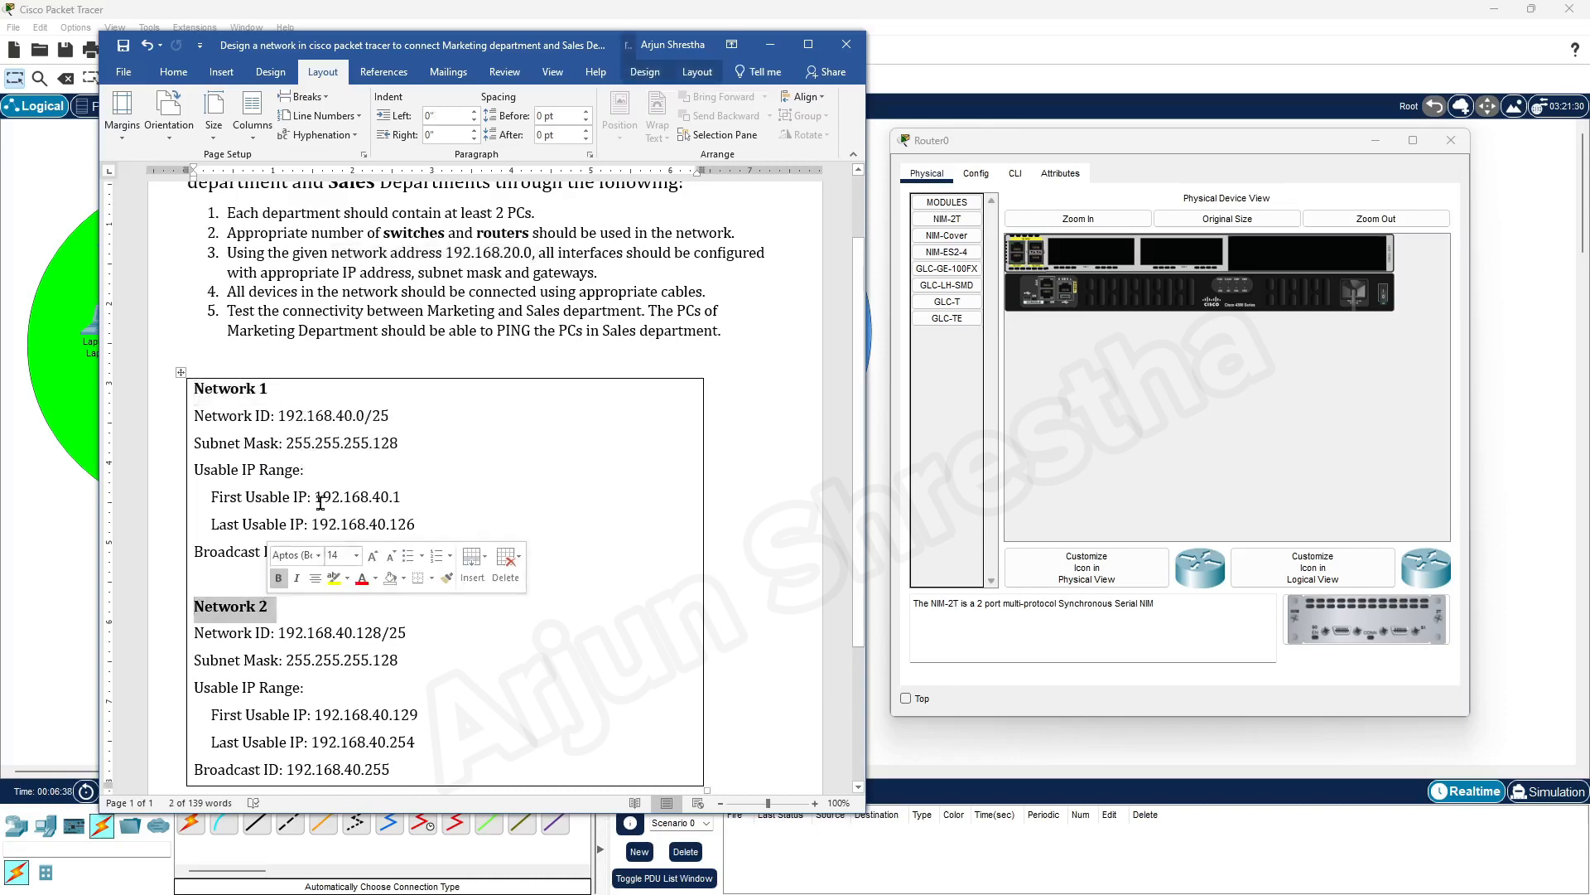
left_click_drag(196, 415, 398, 415)
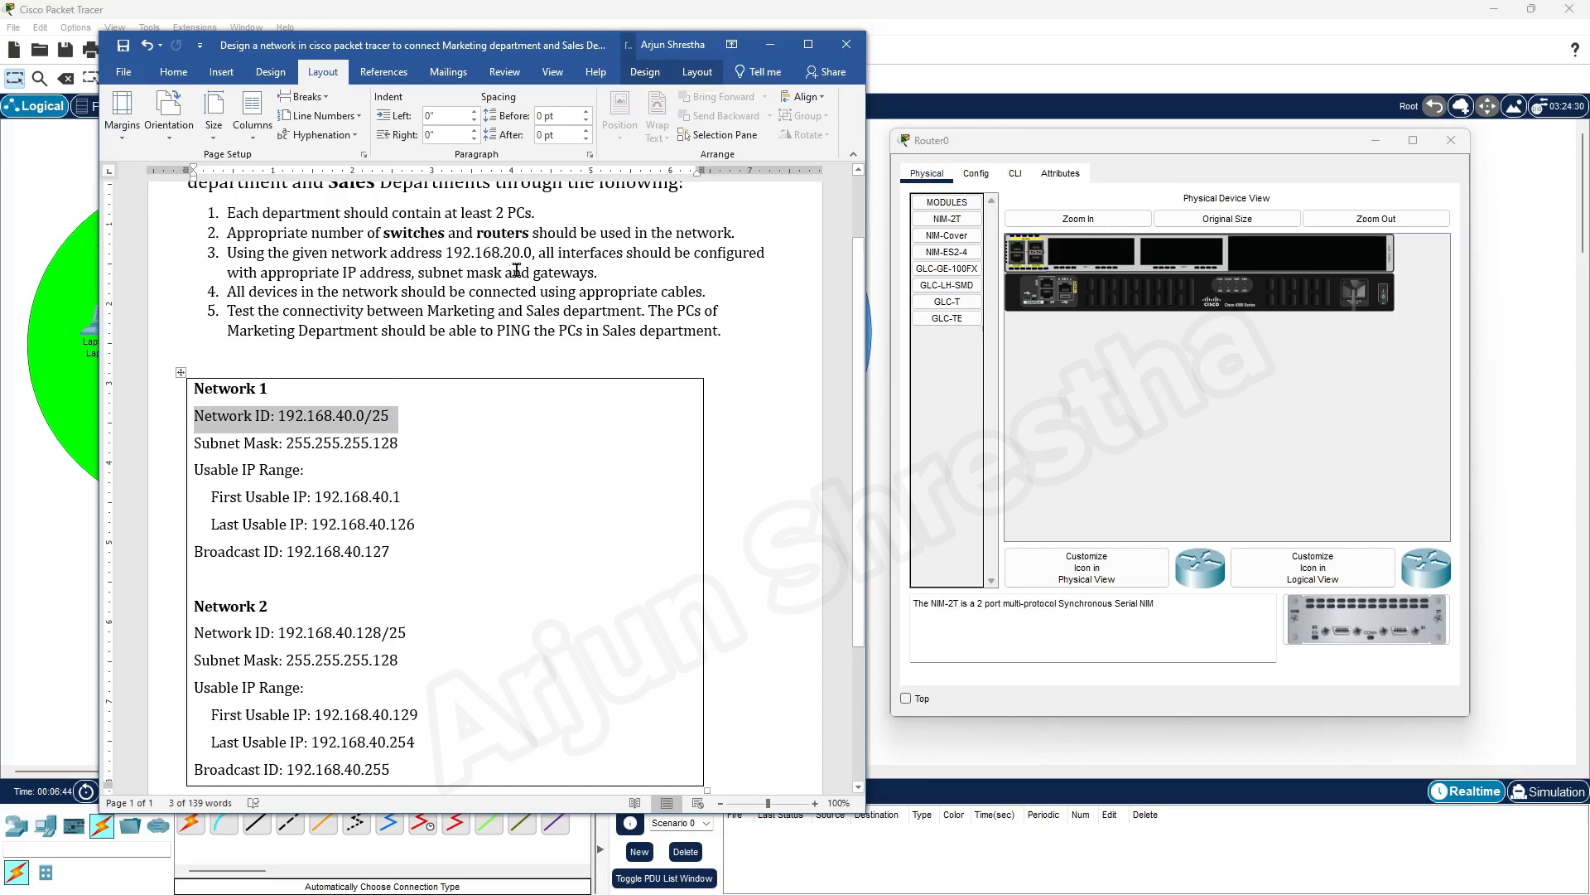
left_click(345, 416)
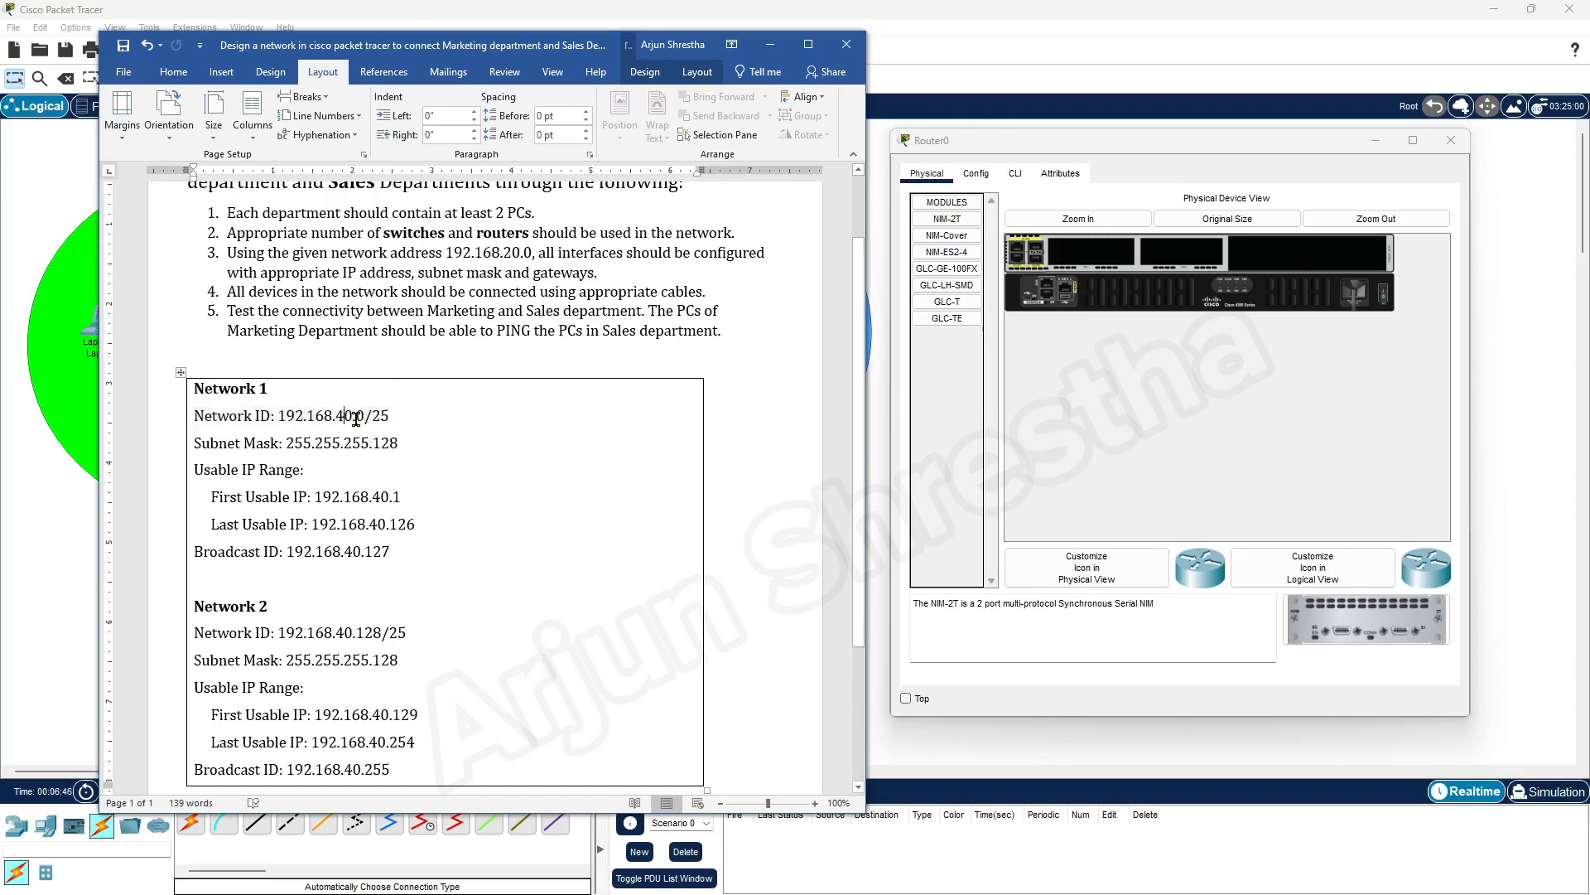
left_click(511, 252)
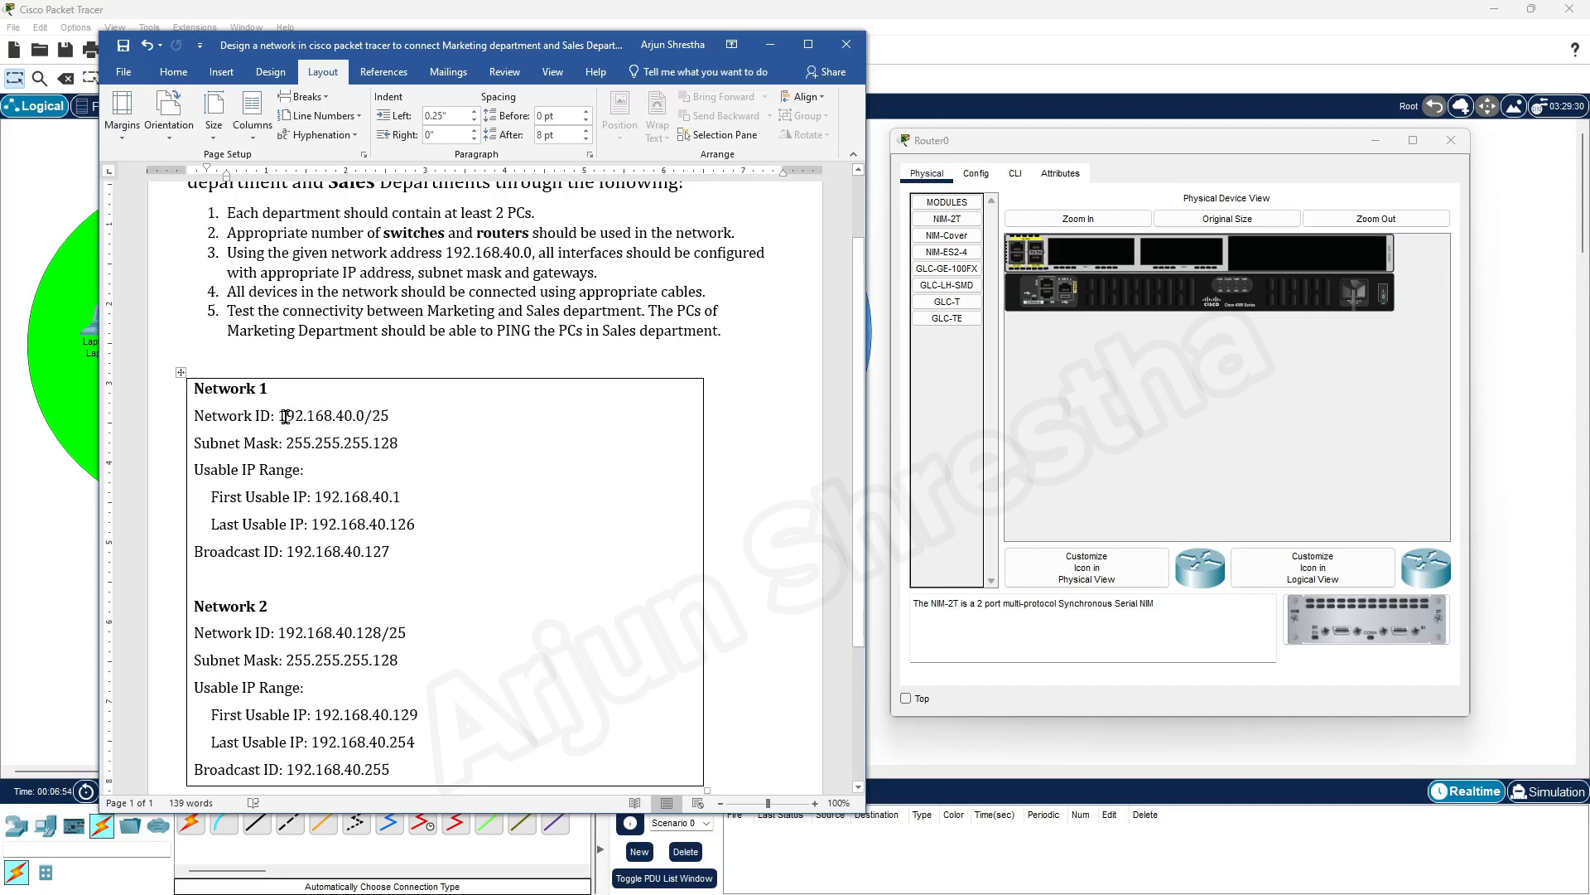
Review Network 1's network ID, subnet mask, usable IP range and broadcast ID in the Word document
left_click_drag(399, 412, 410, 445)
left_click(452, 424)
left_click(197, 445)
left_click(401, 448)
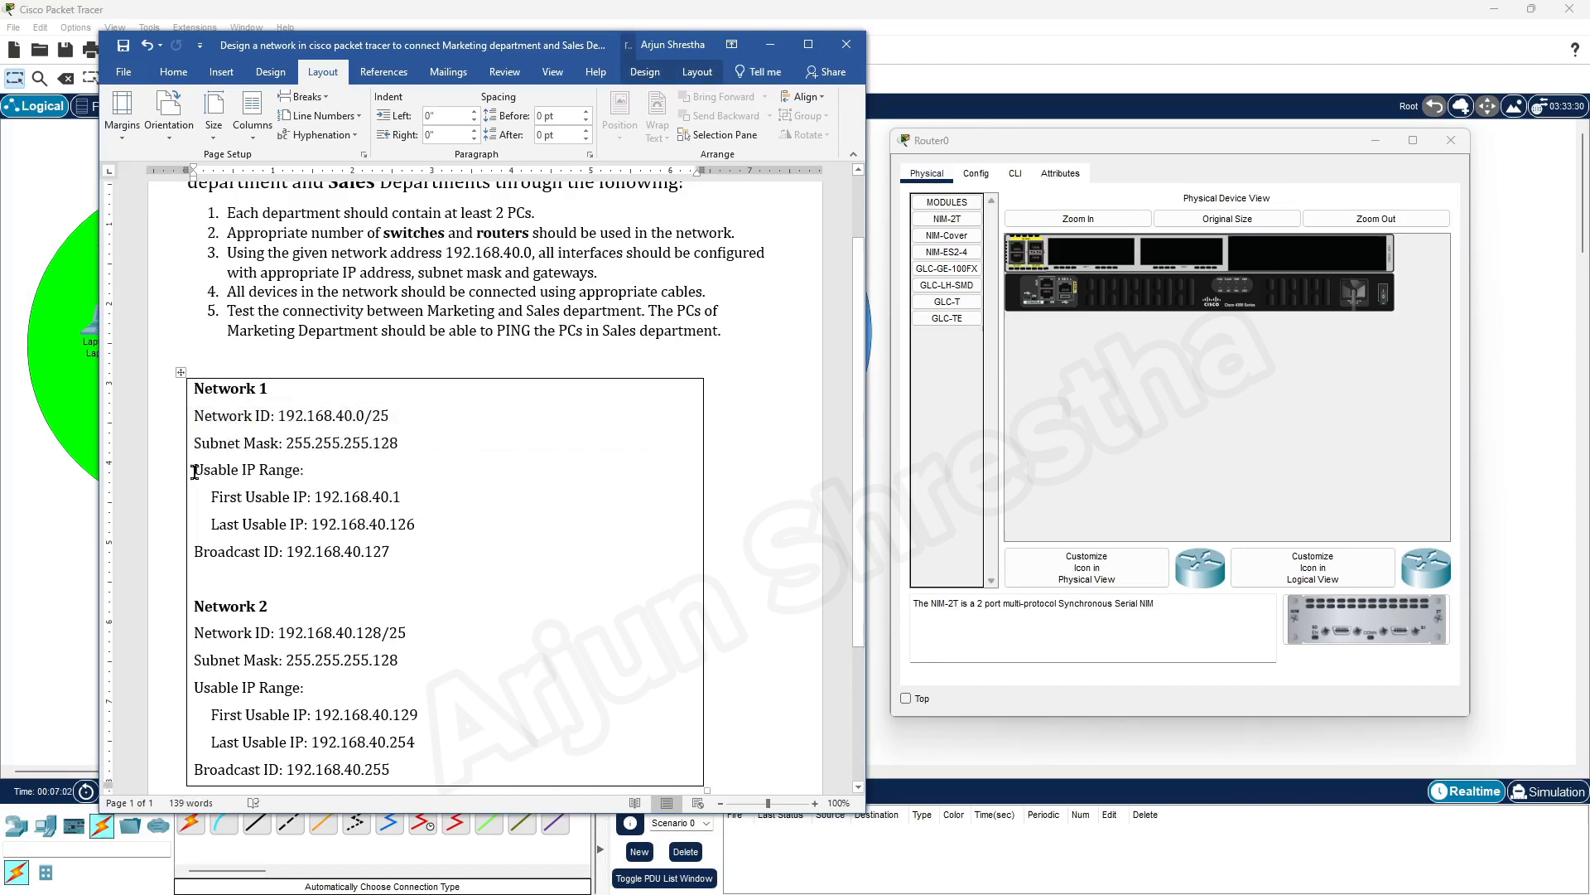
left_click_drag(194, 472, 346, 515)
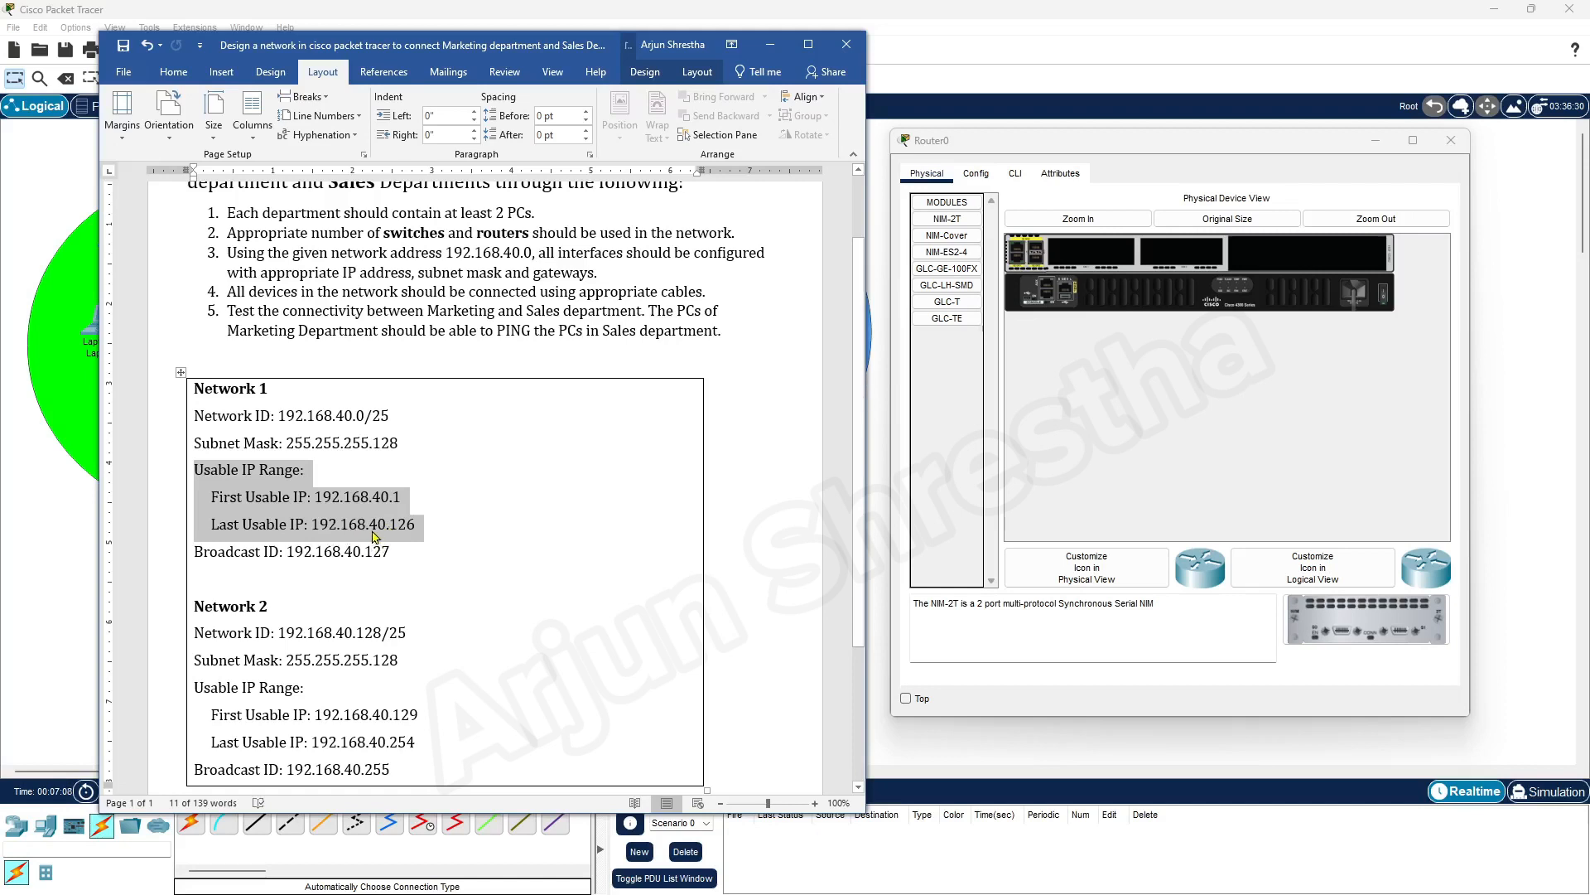
left_click(424, 534)
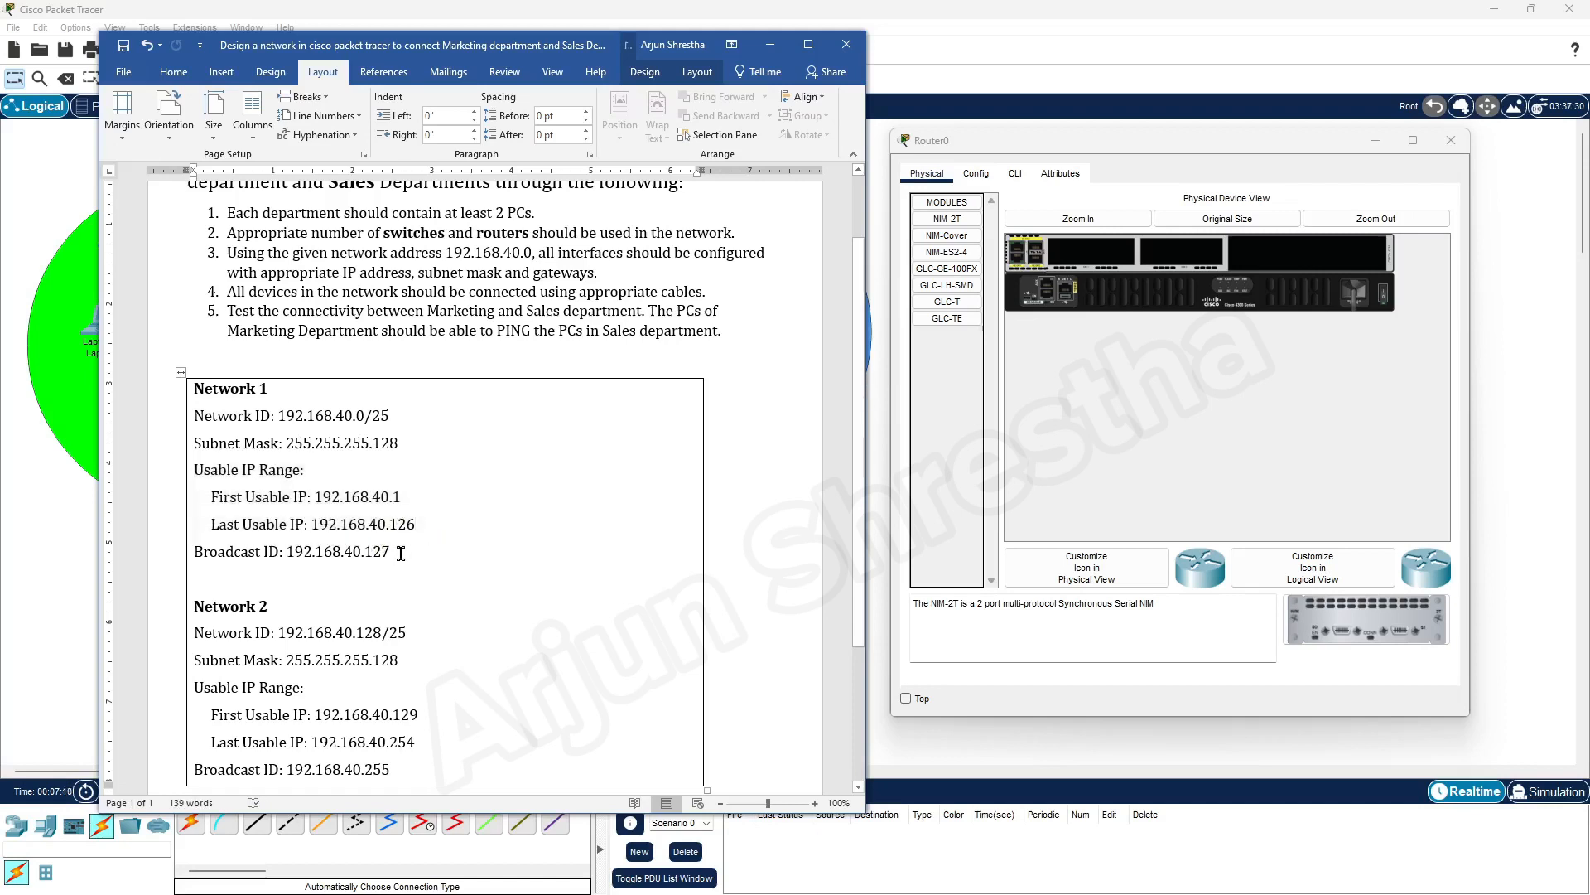
left_click_drag(406, 553, 197, 553)
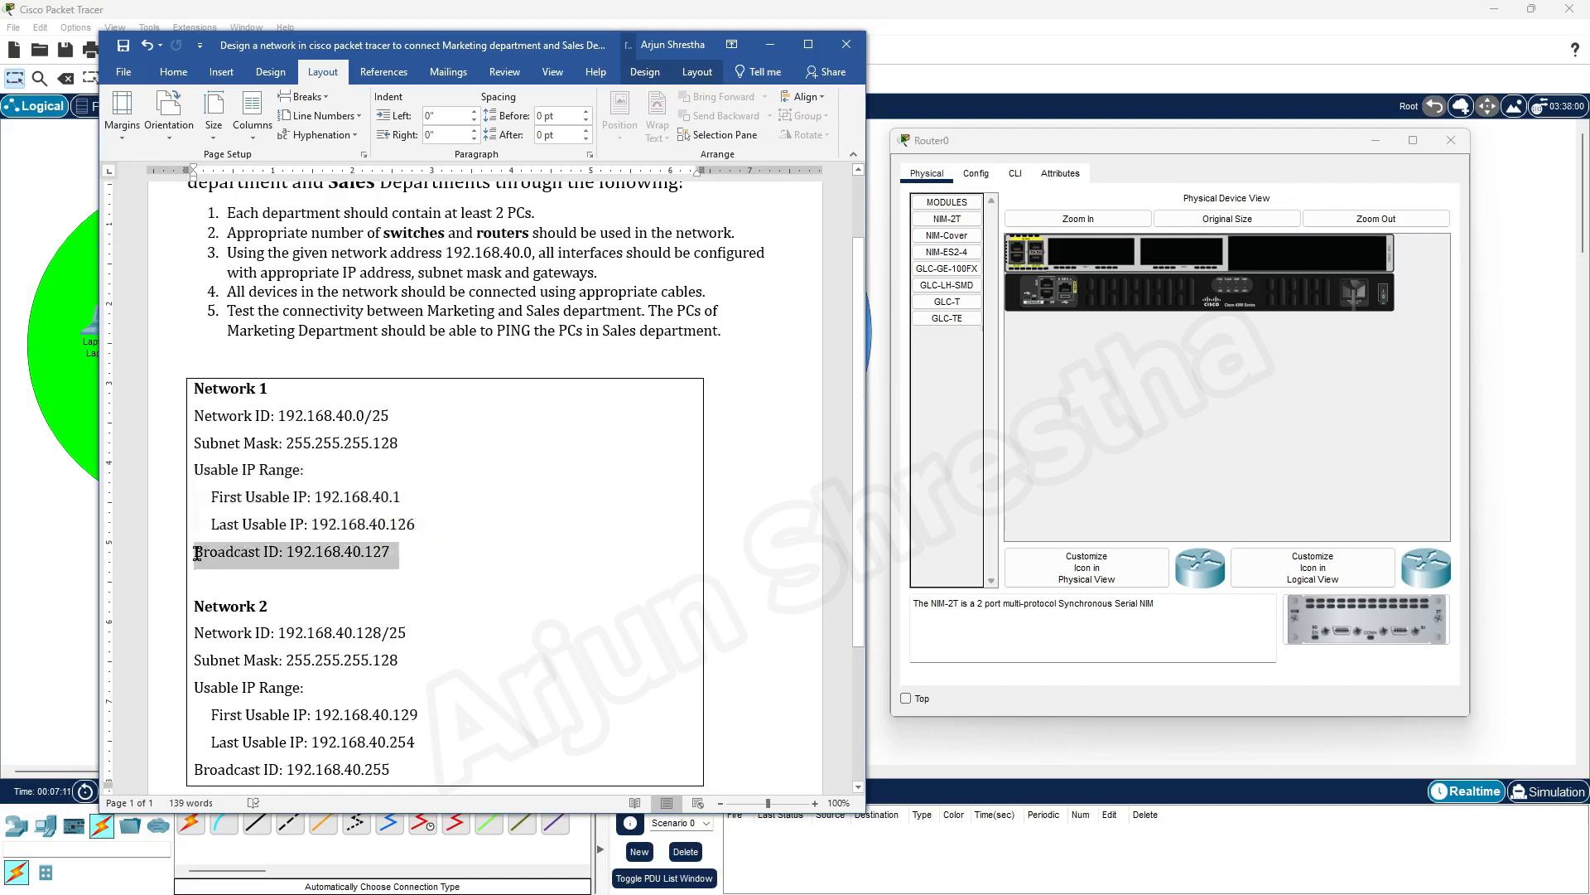
left_click(365, 415)
left_click(382, 550)
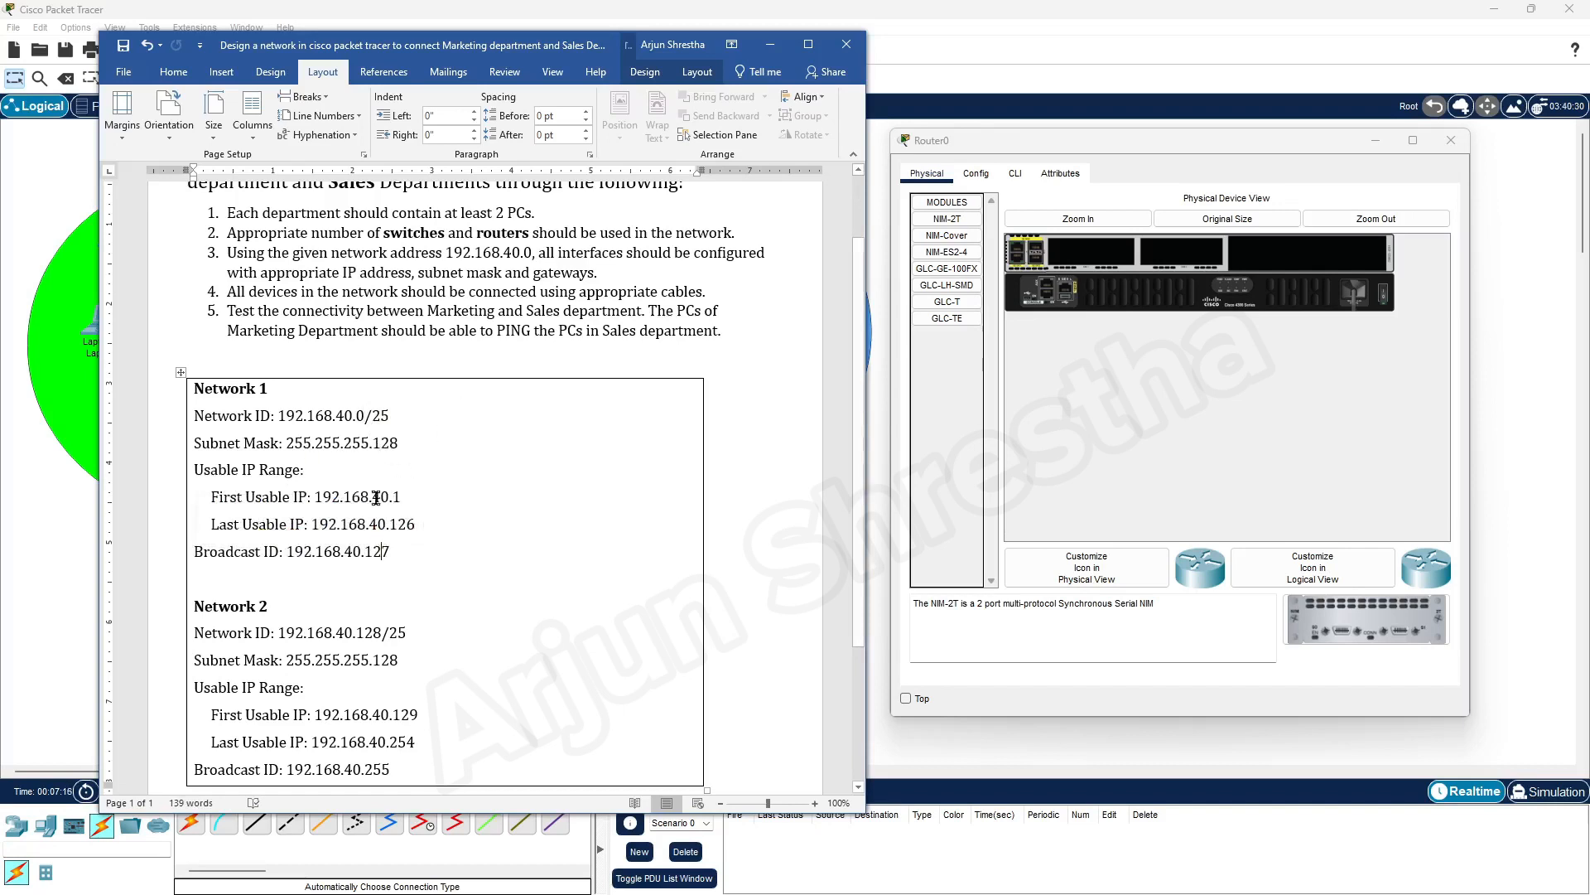
Extend the two subnet headings to read "Network 1 Marketing DPT" and "Network 2 Sales DPT"
scroll(444, 639, "down", 2)
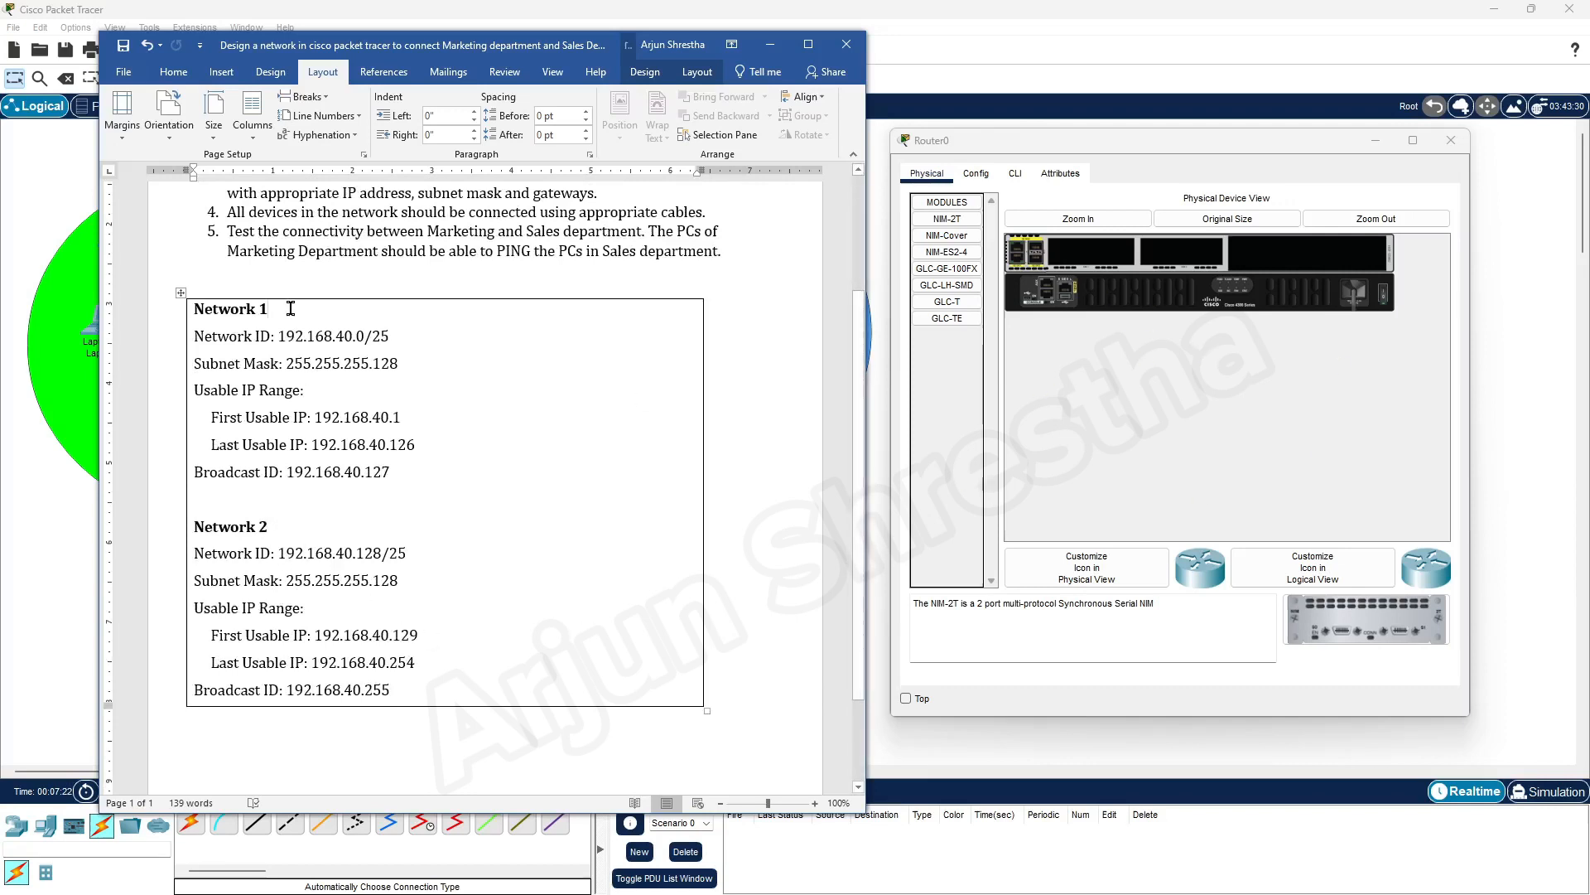
type("M")
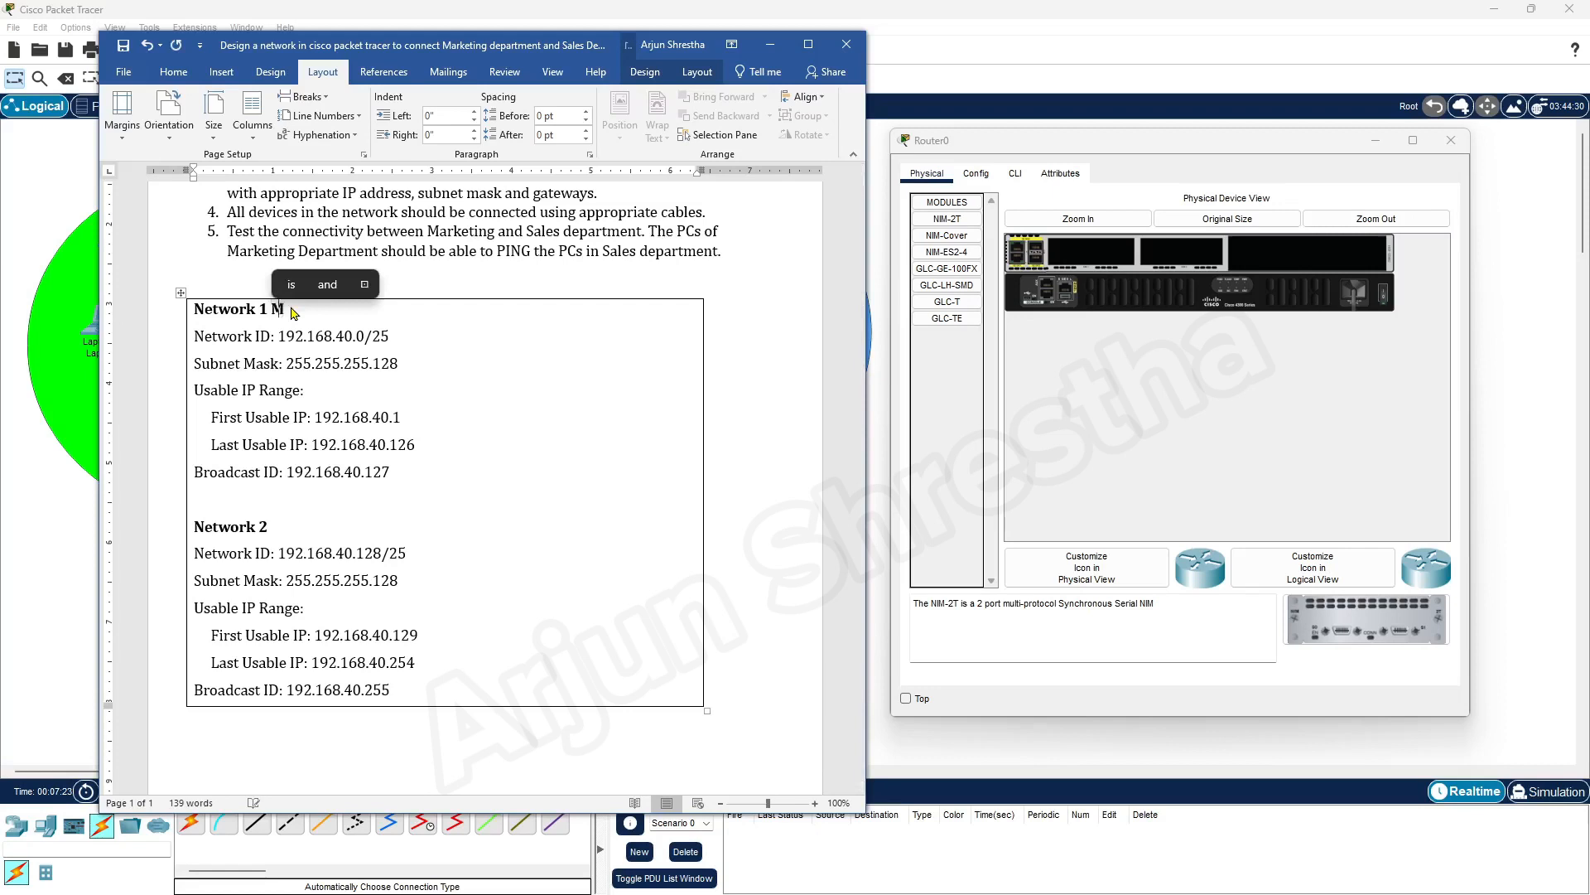
type("arke")
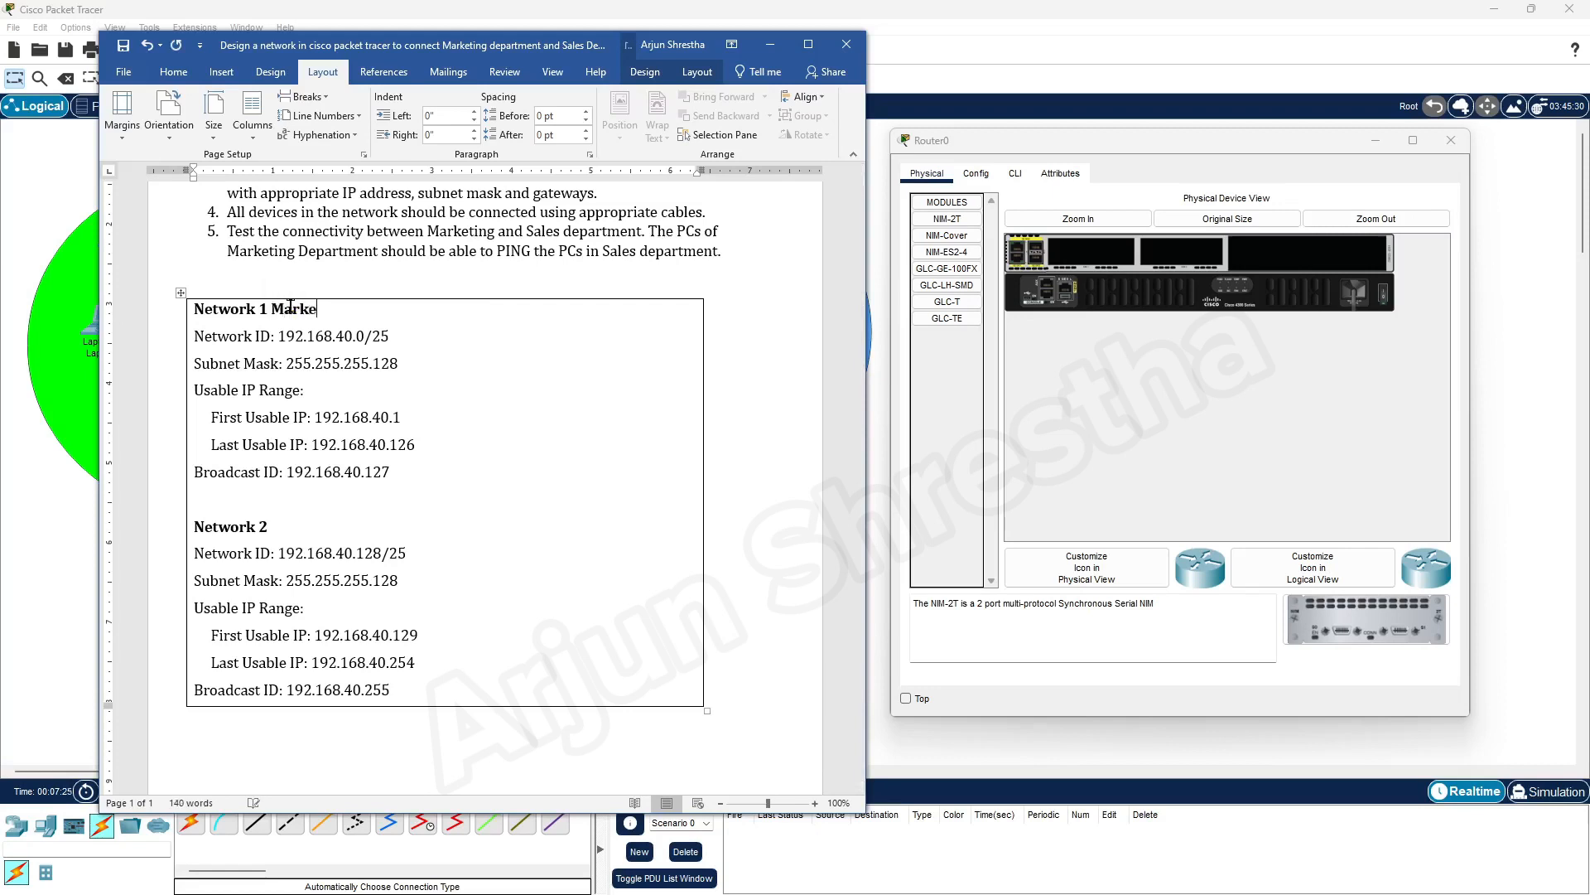
type("ting")
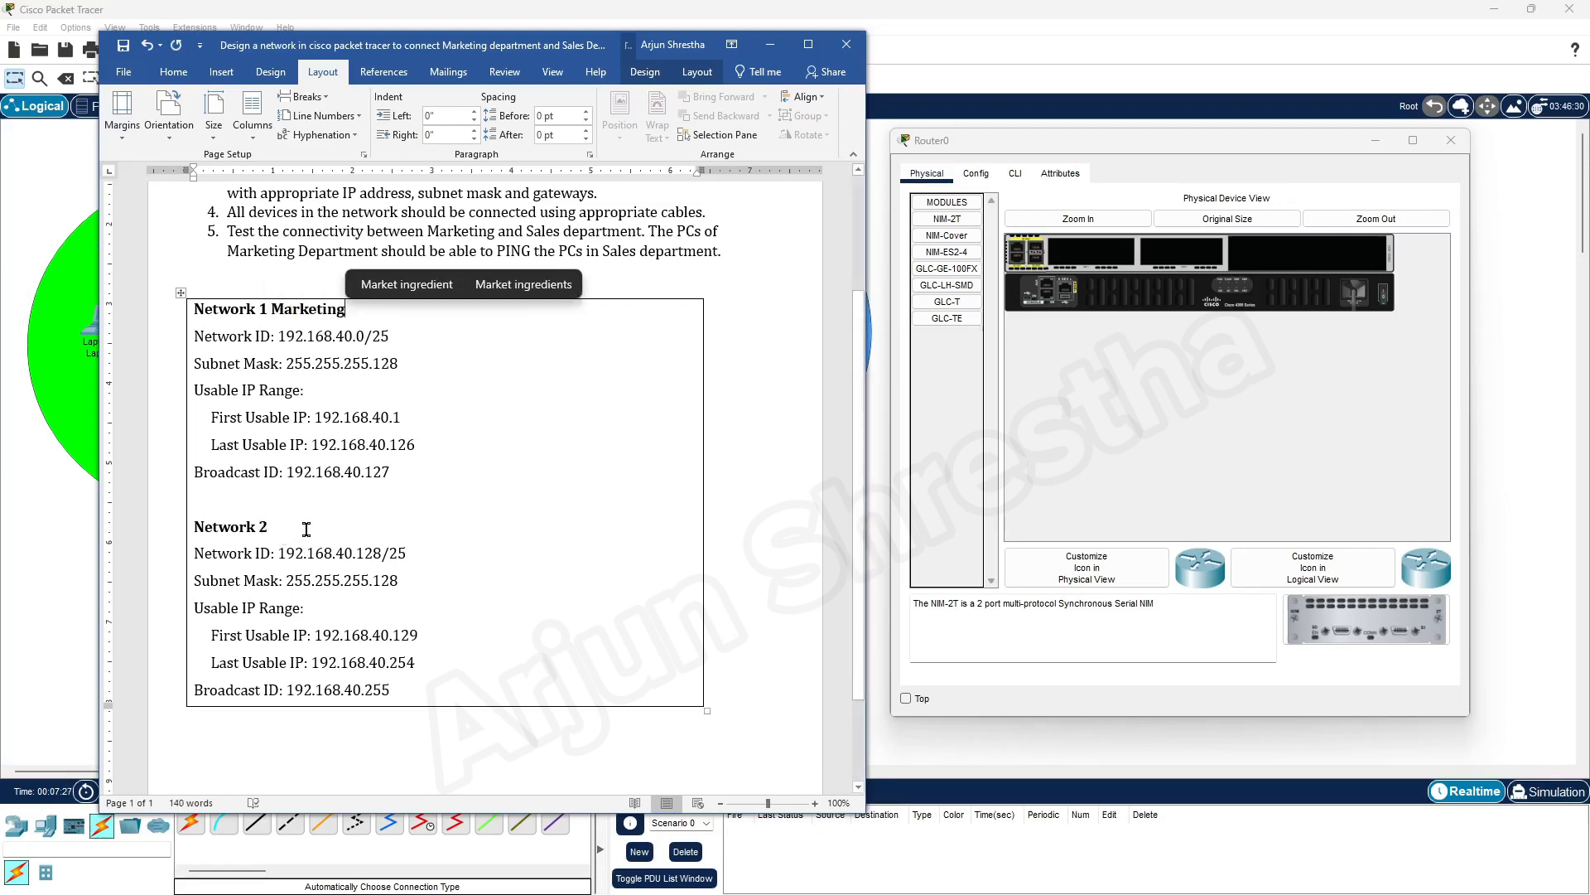
left_click(306, 528)
type("sales")
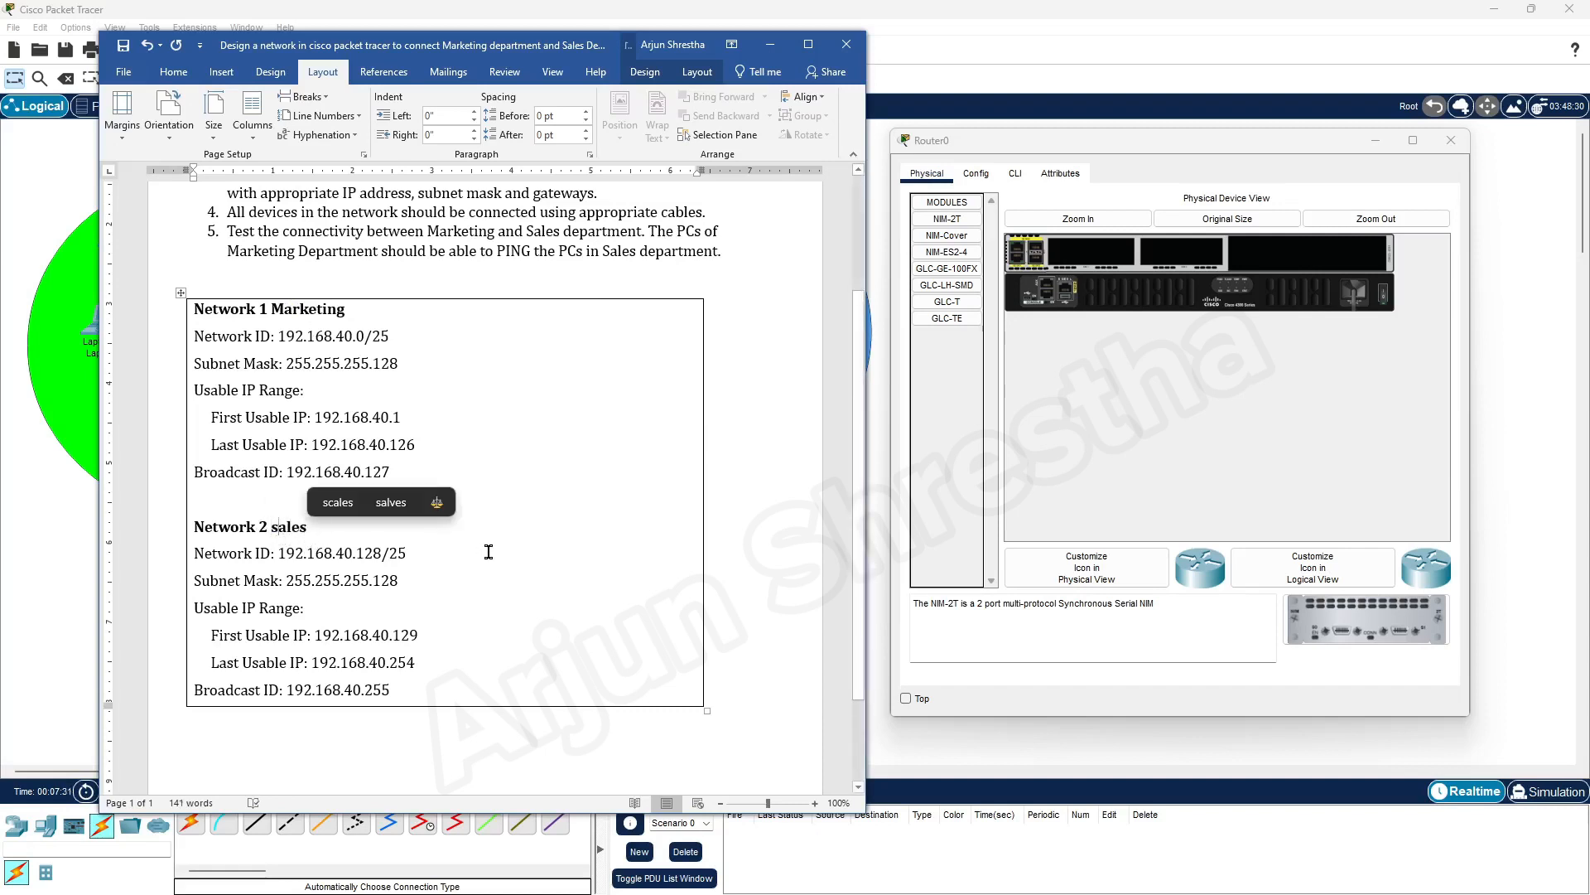
key("BackSpace")
type("Sales")
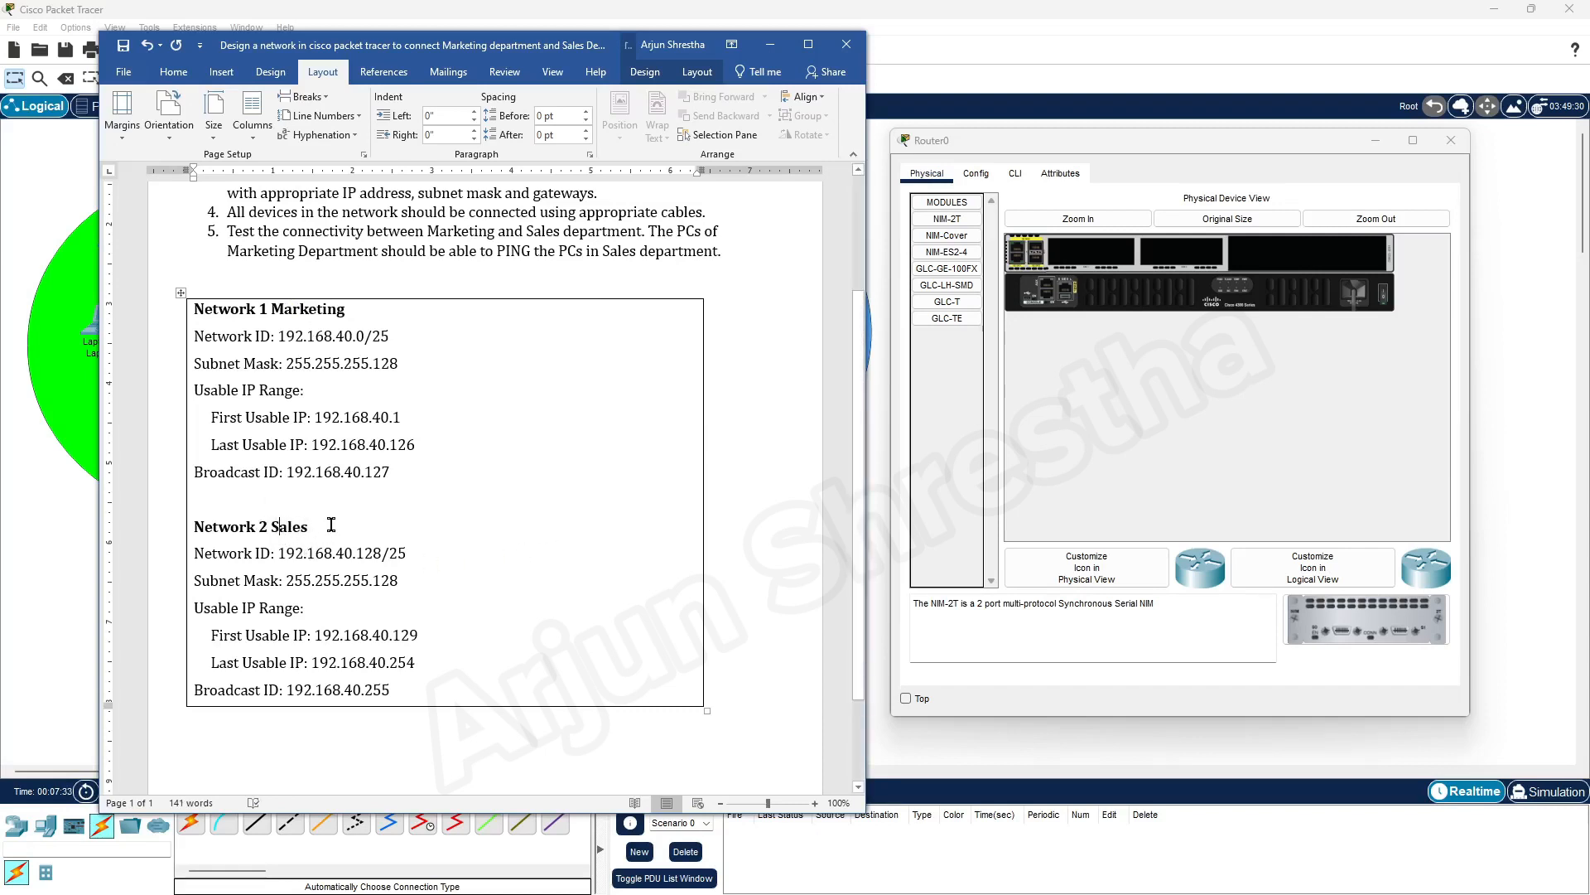
type(" DPT")
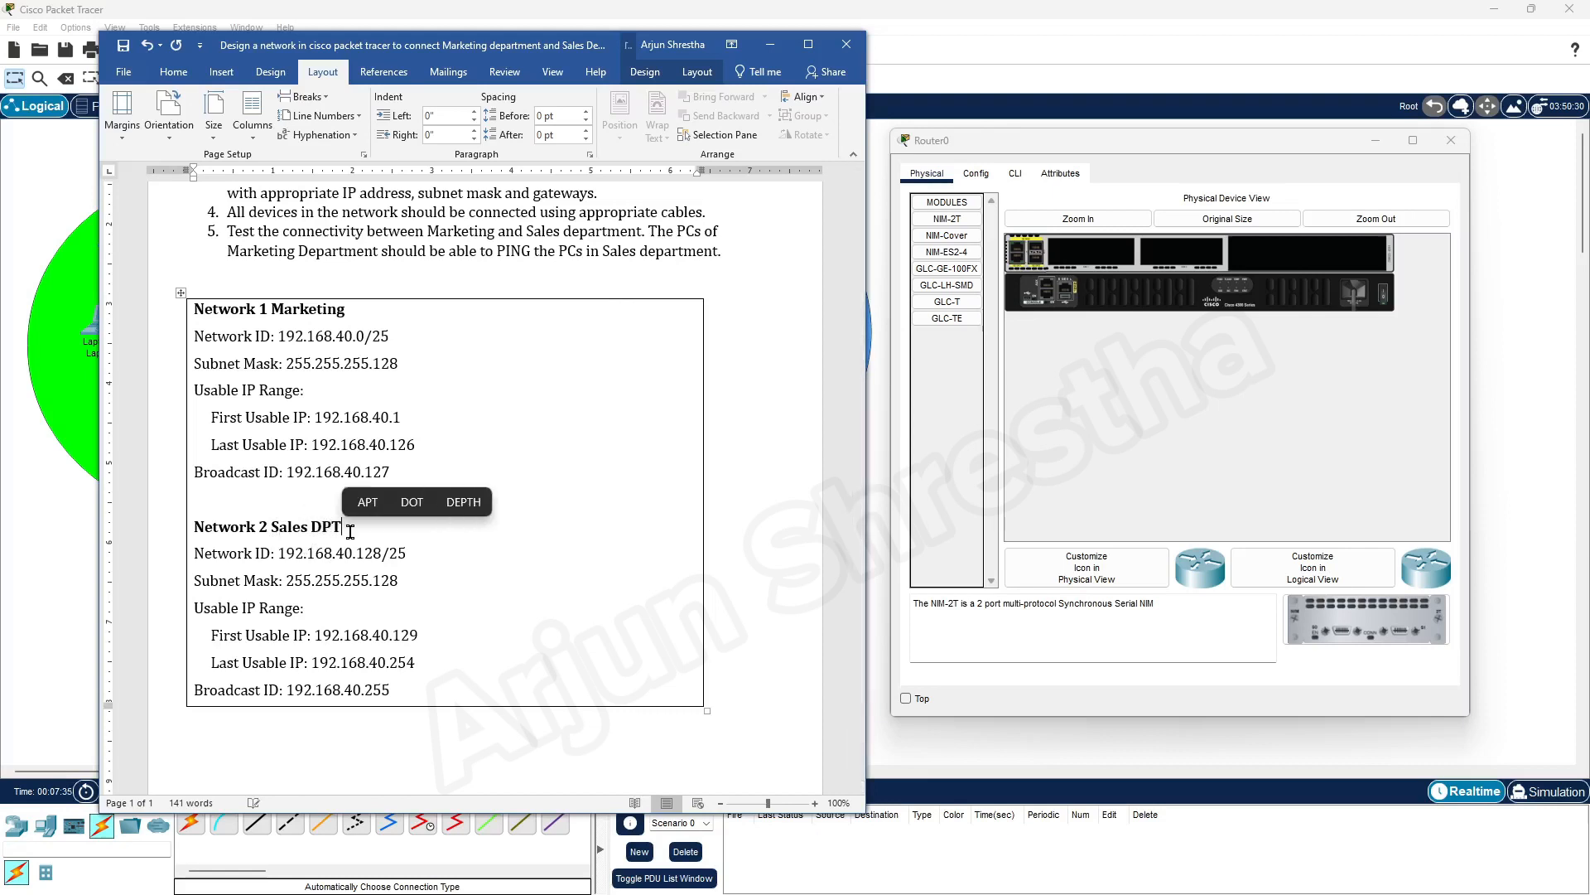
left_click(370, 313)
type("DPT")
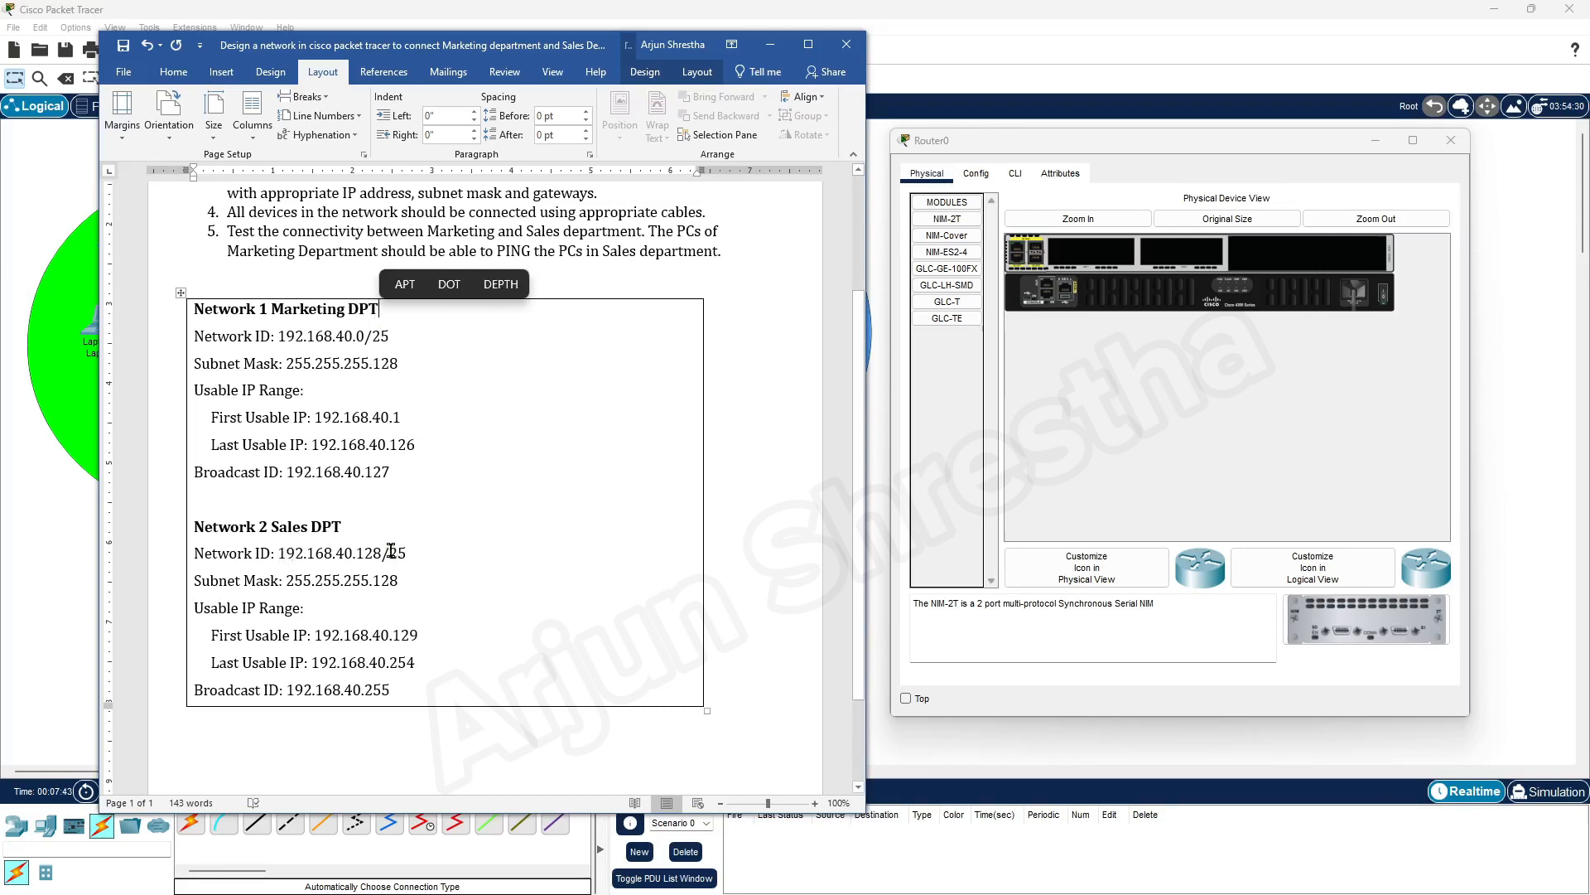
Review the Sales network's ID, subnet mask, usable IP range and broadcast ID against Network 1's broadcast ID
left_click_drag(278, 552, 383, 550)
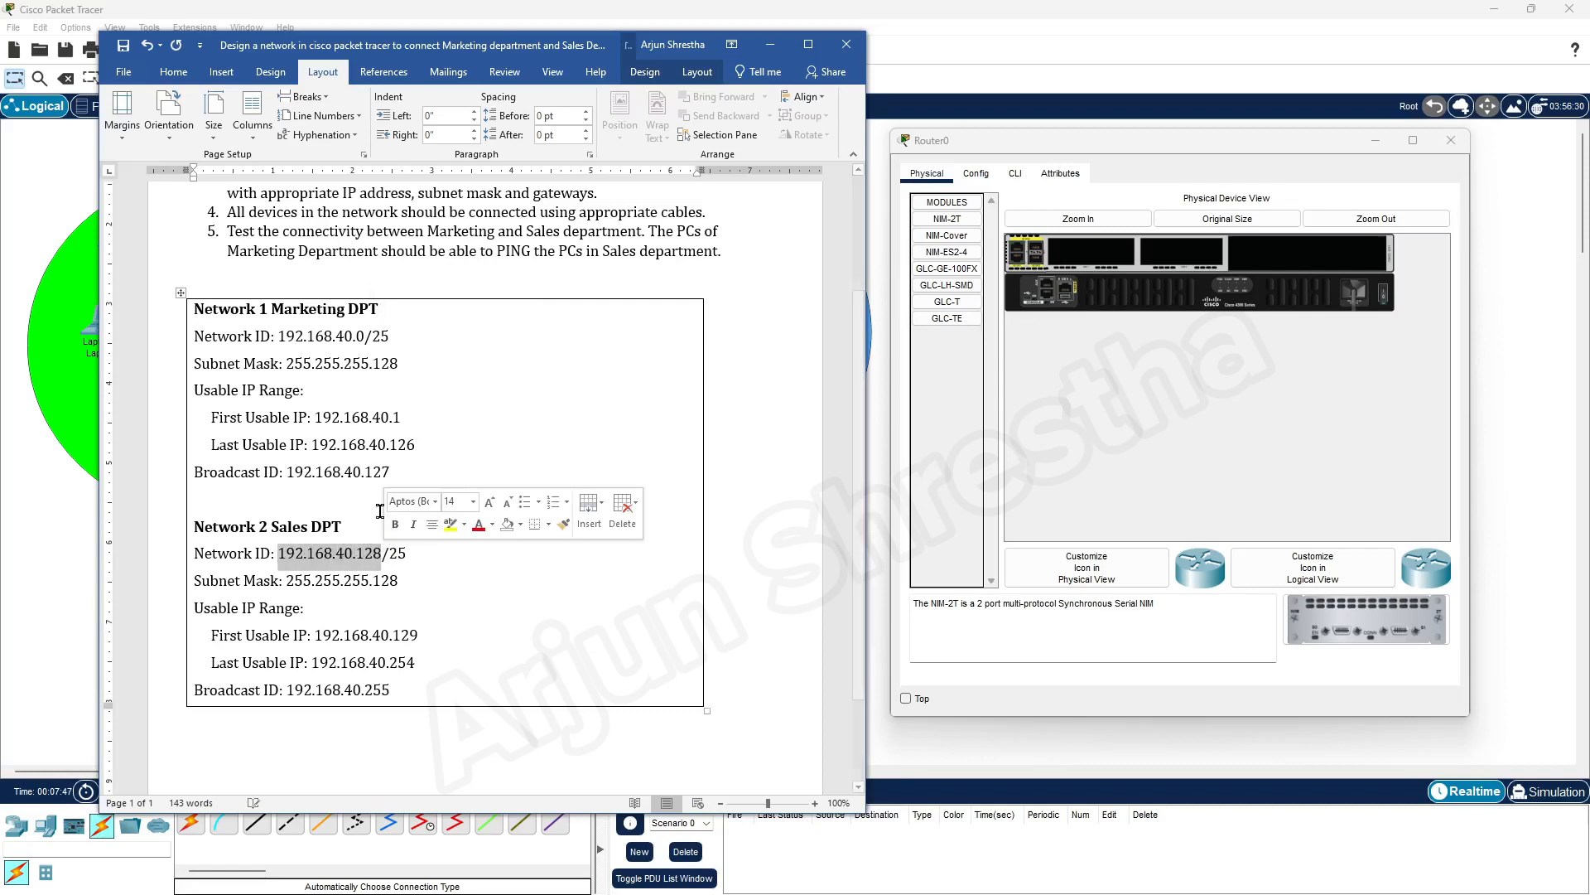
left_click(383, 473)
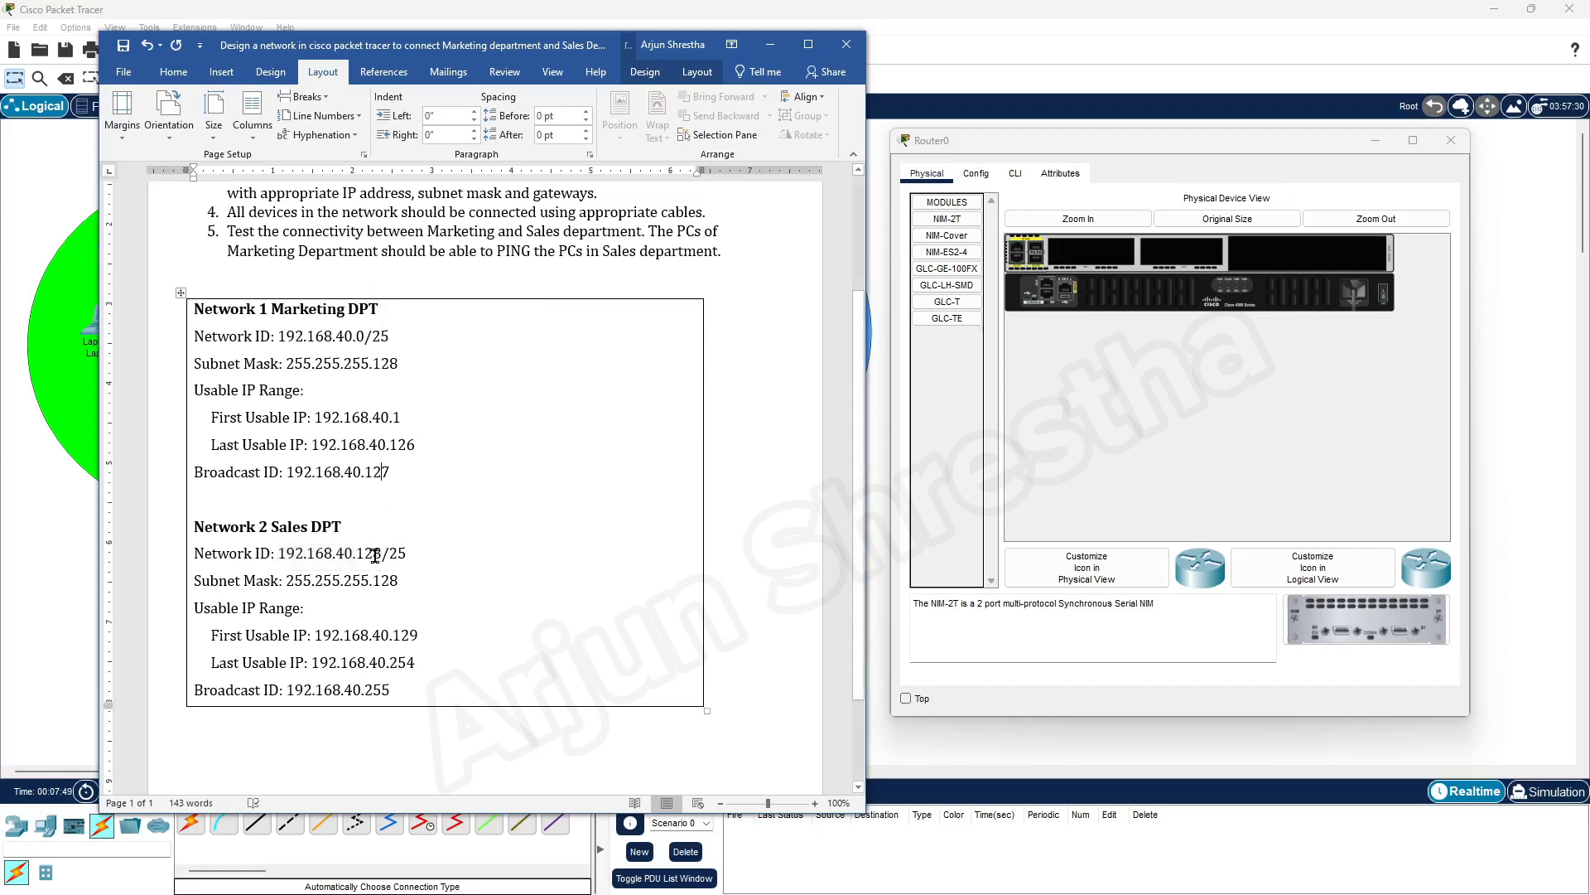
left_click_drag(357, 552, 383, 549)
left_click_drag(195, 576, 410, 584)
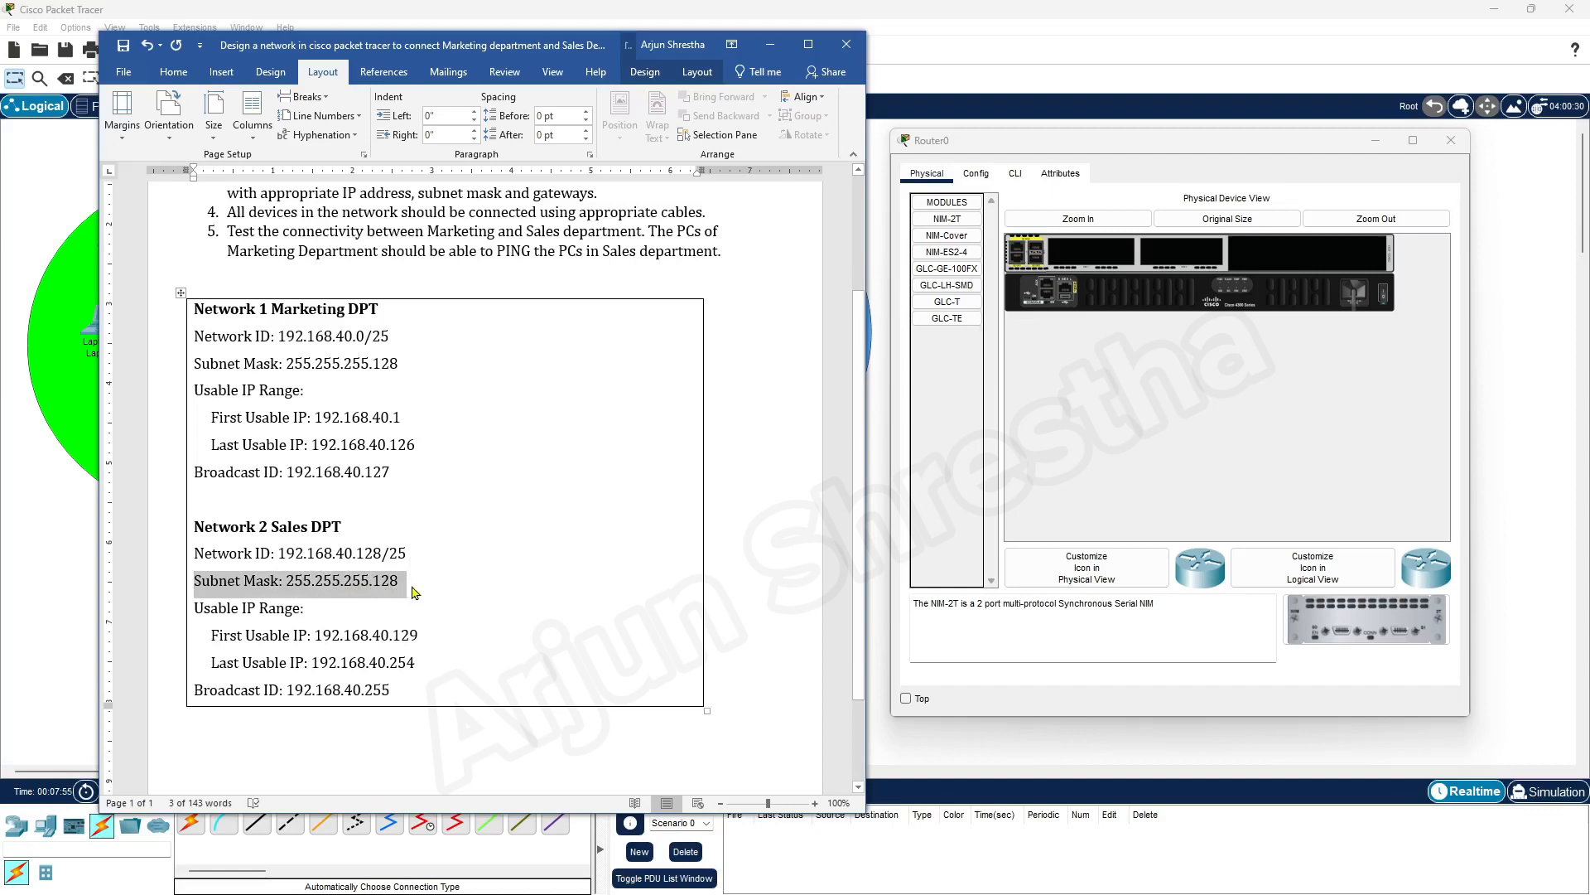
left_click(414, 591)
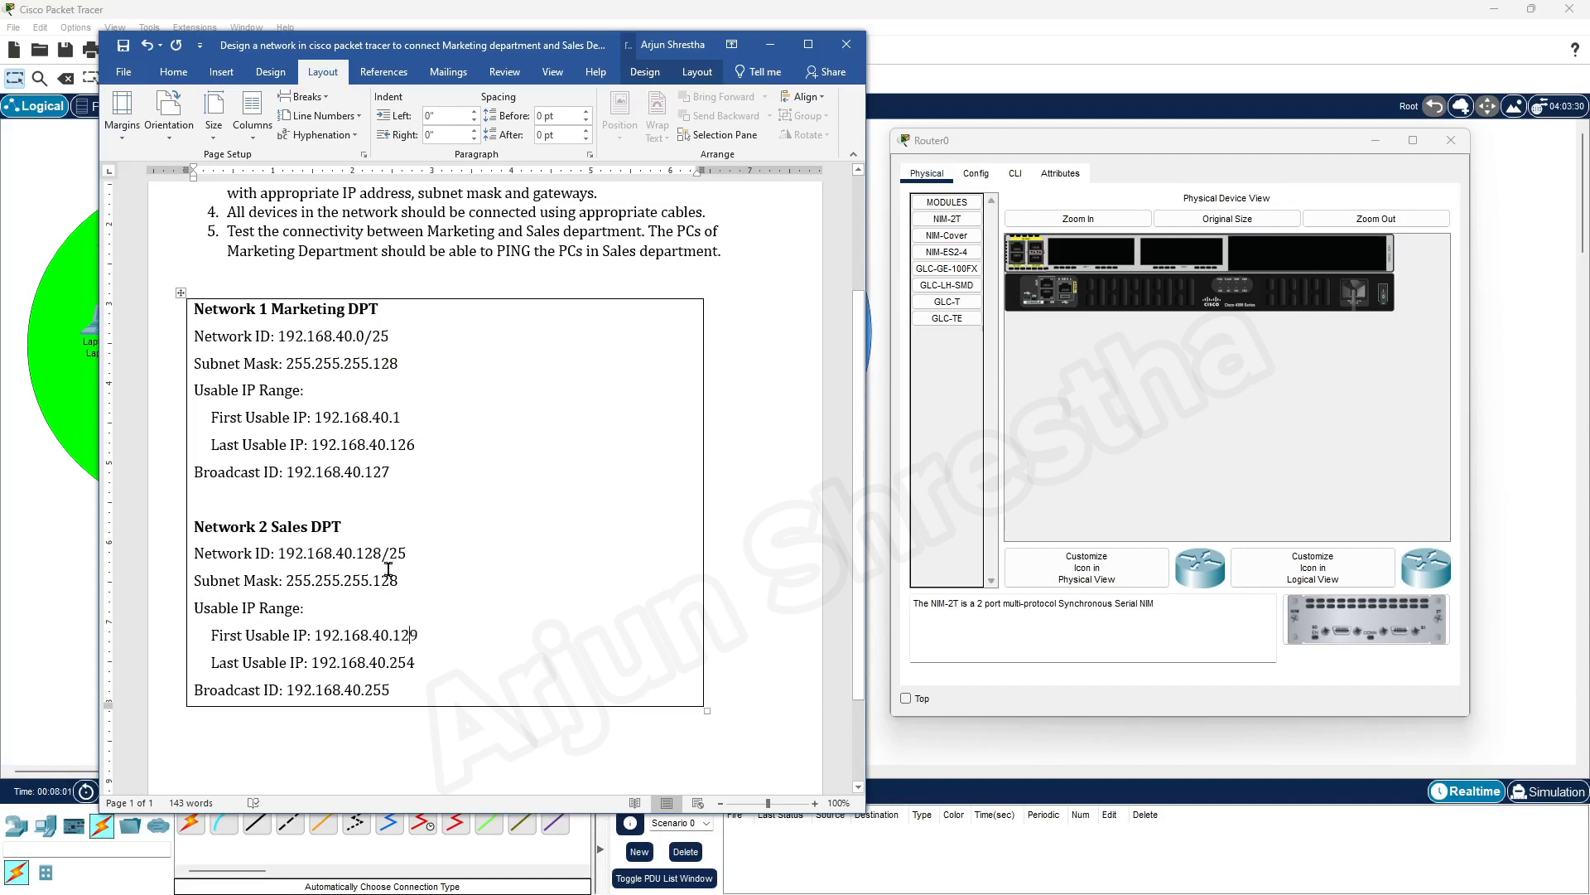
left_click(367, 545)
left_click_drag(390, 692, 220, 694)
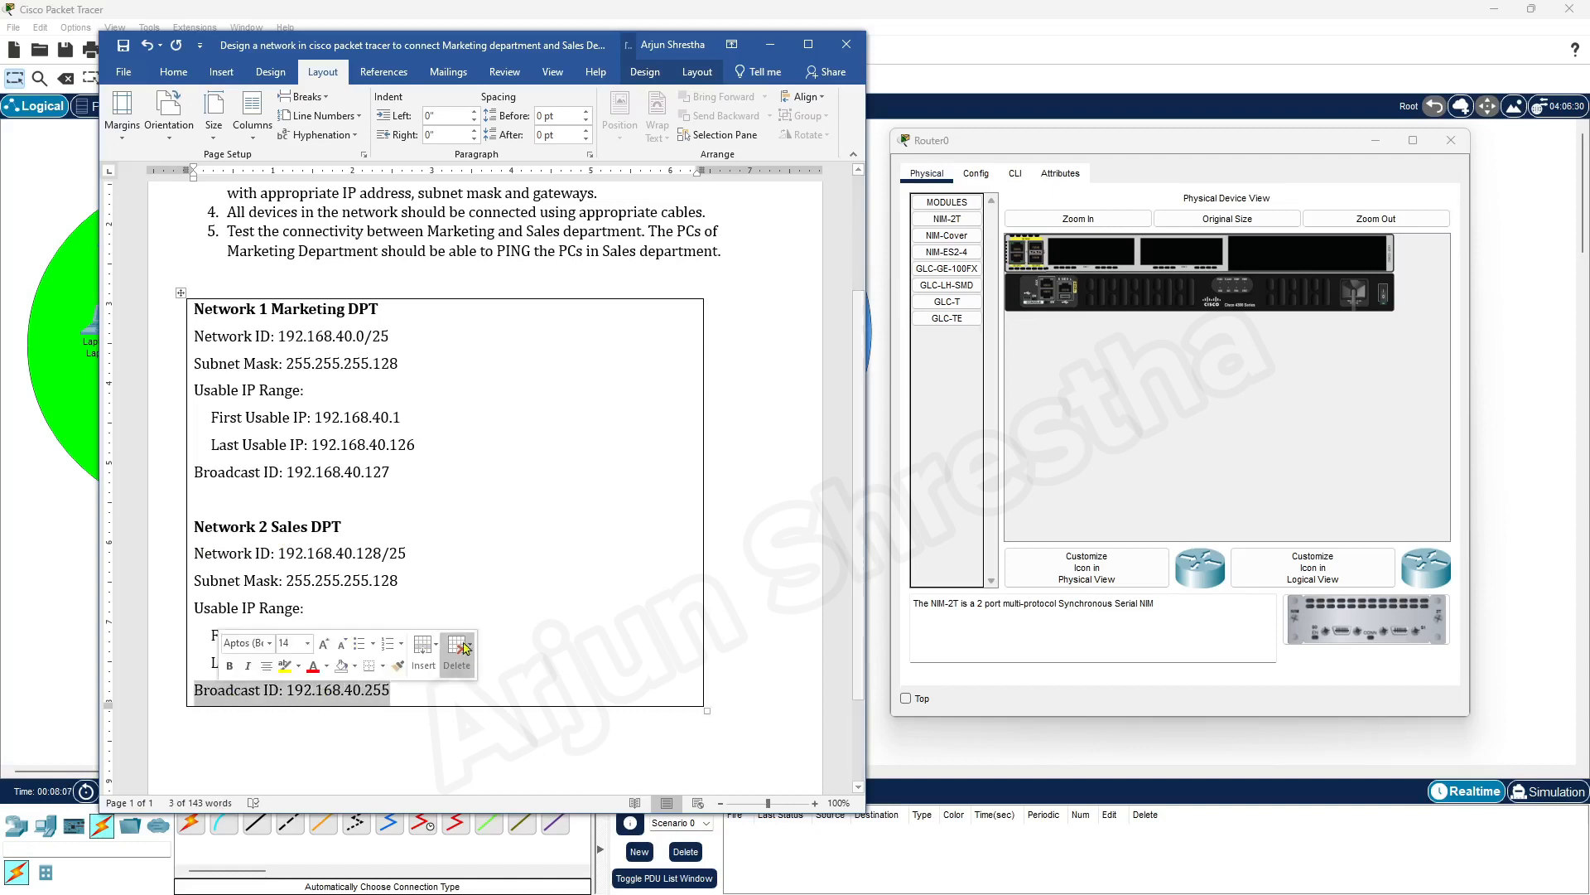
left_click_drag(407, 553, 197, 552)
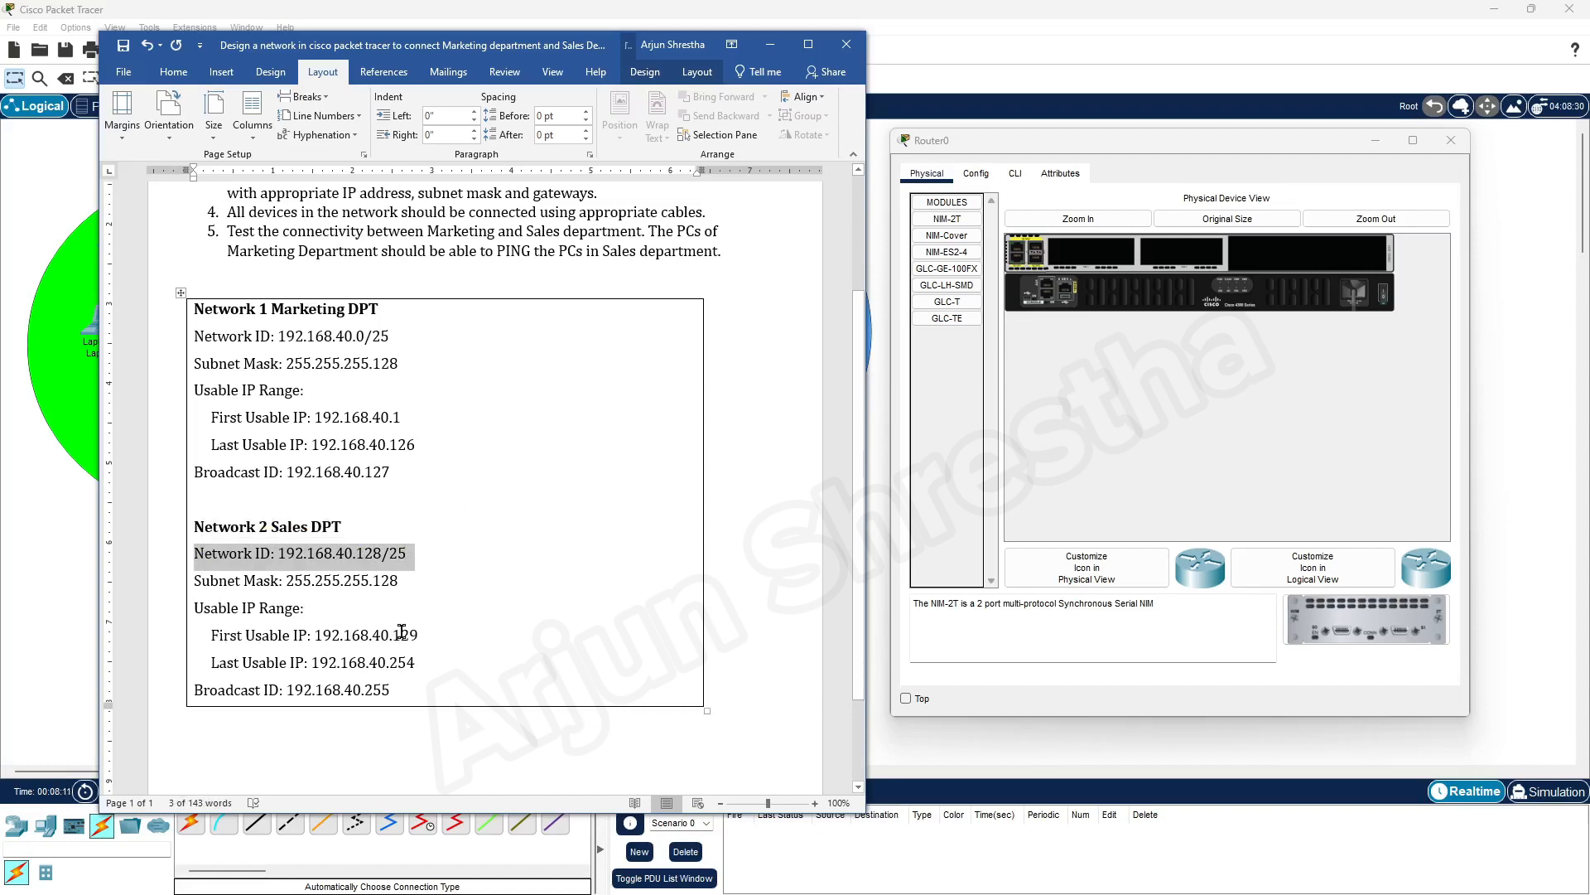
left_click_drag(418, 668, 184, 612)
left_click(537, 558)
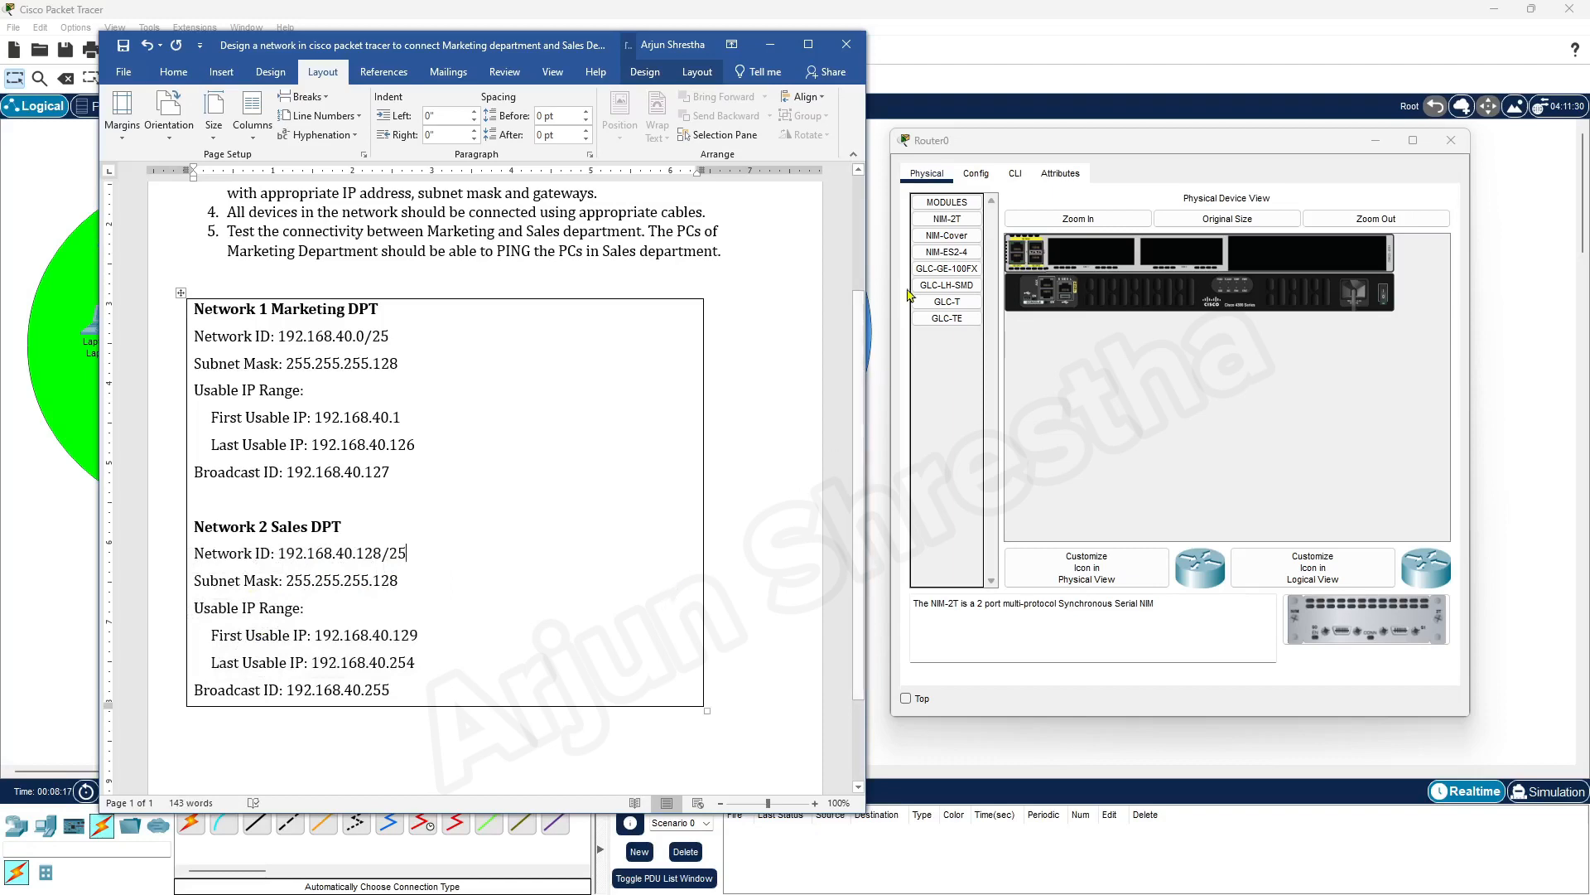
Move the Word document off this screen and switch to Packet Tracer, leaving the topology and Router0's window uncovered
left_click(763, 44)
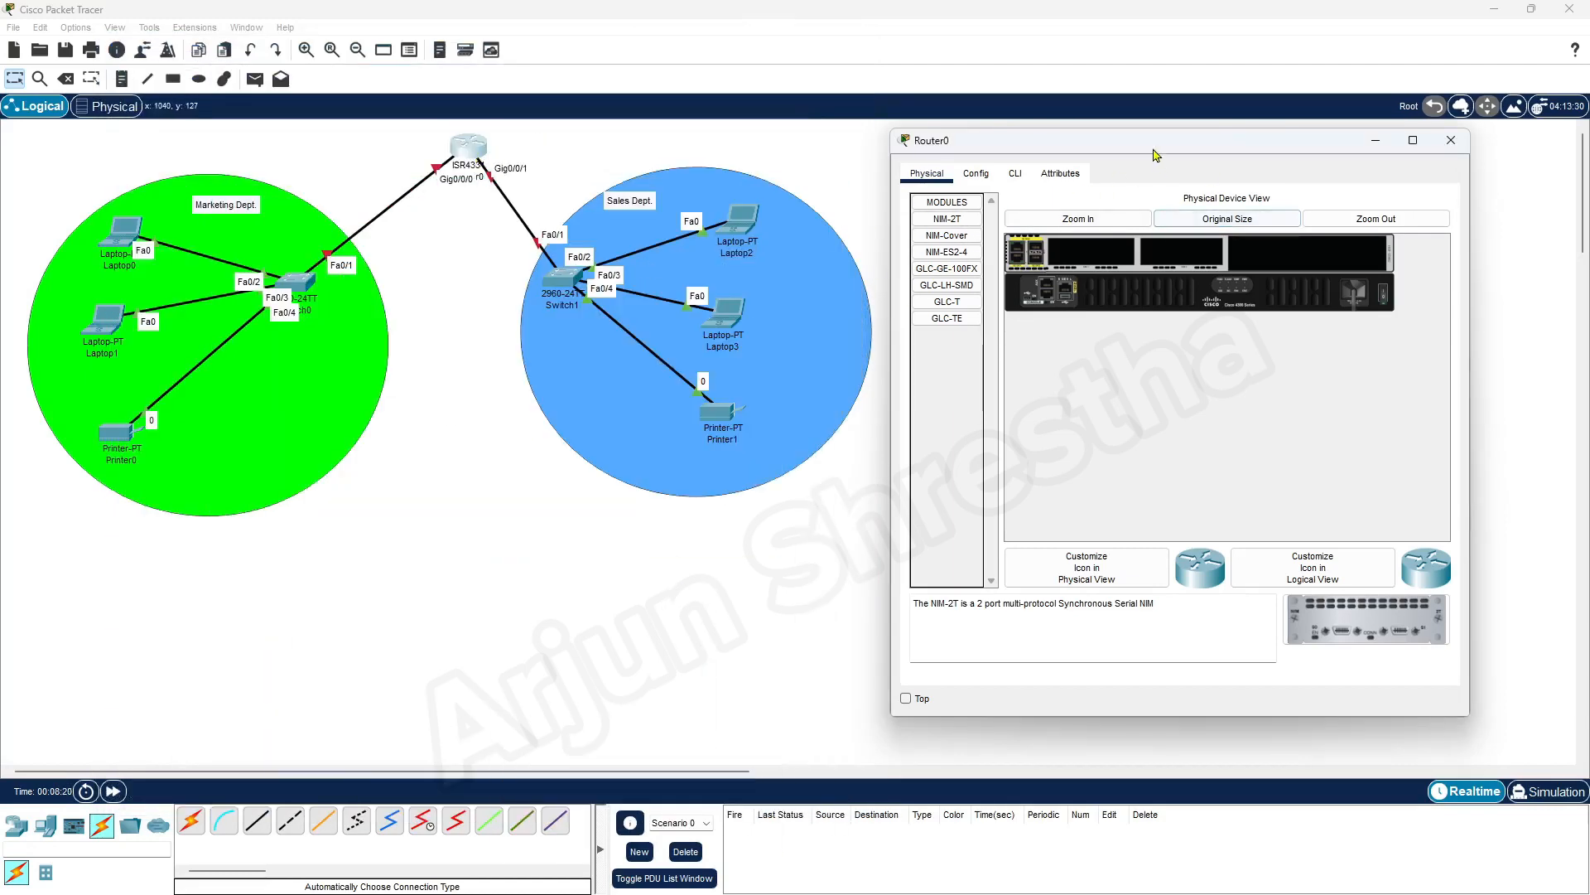
mouse_move(1157, 142)
left_mouse_down()
mouse_move(1033, 141)
mouse_move(1166, 140)
left_mouse_up()
mouse_move(960, 891)
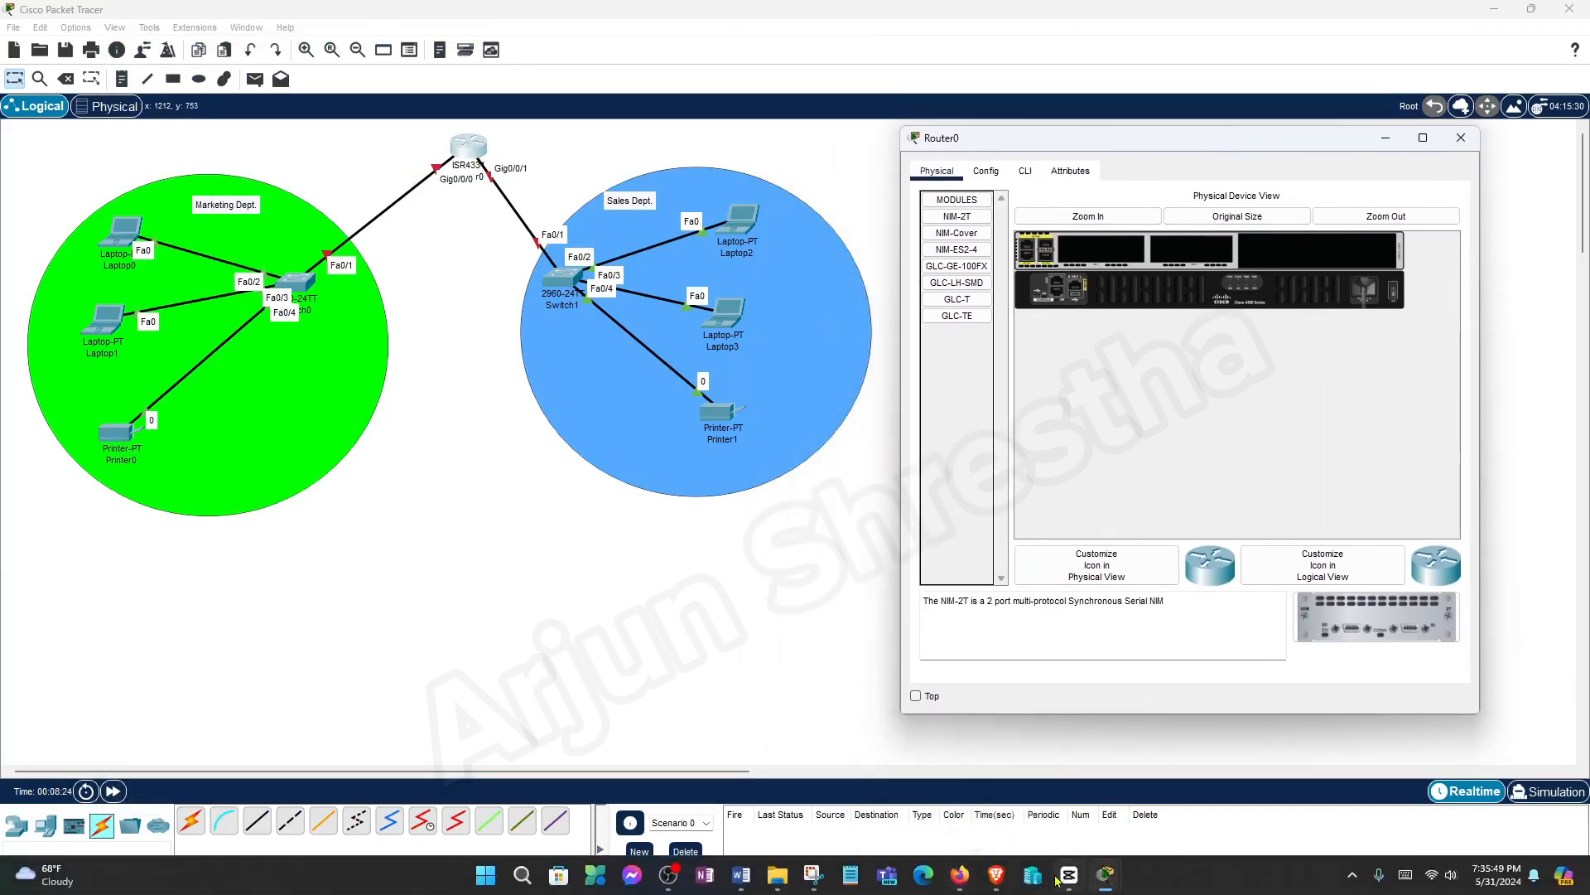
left_click(743, 877)
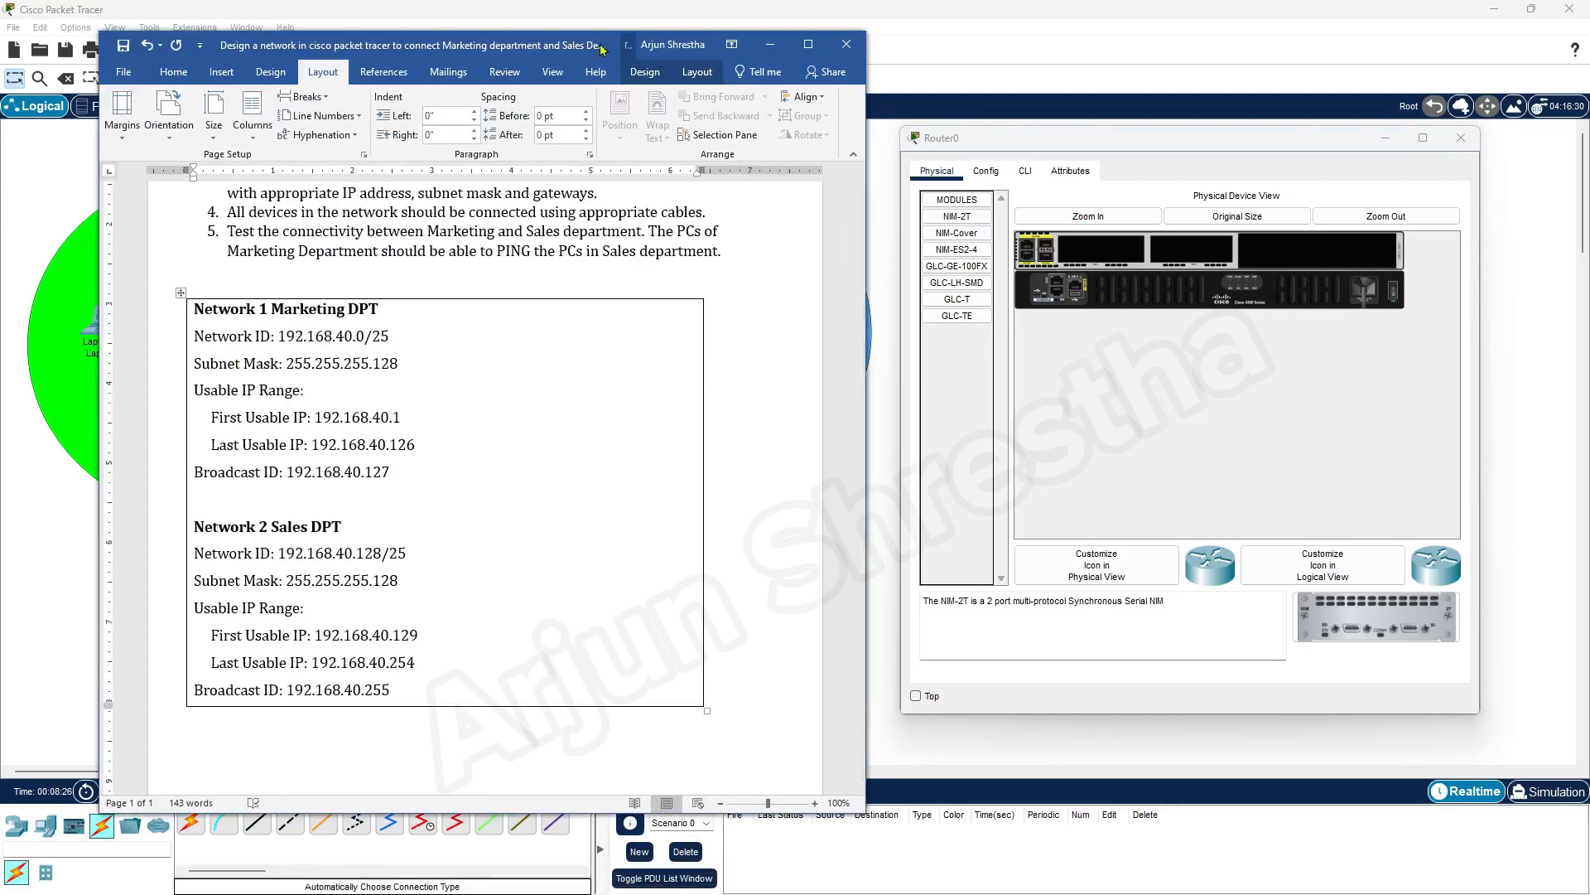
left_click_drag(598, 47, 1589, 134)
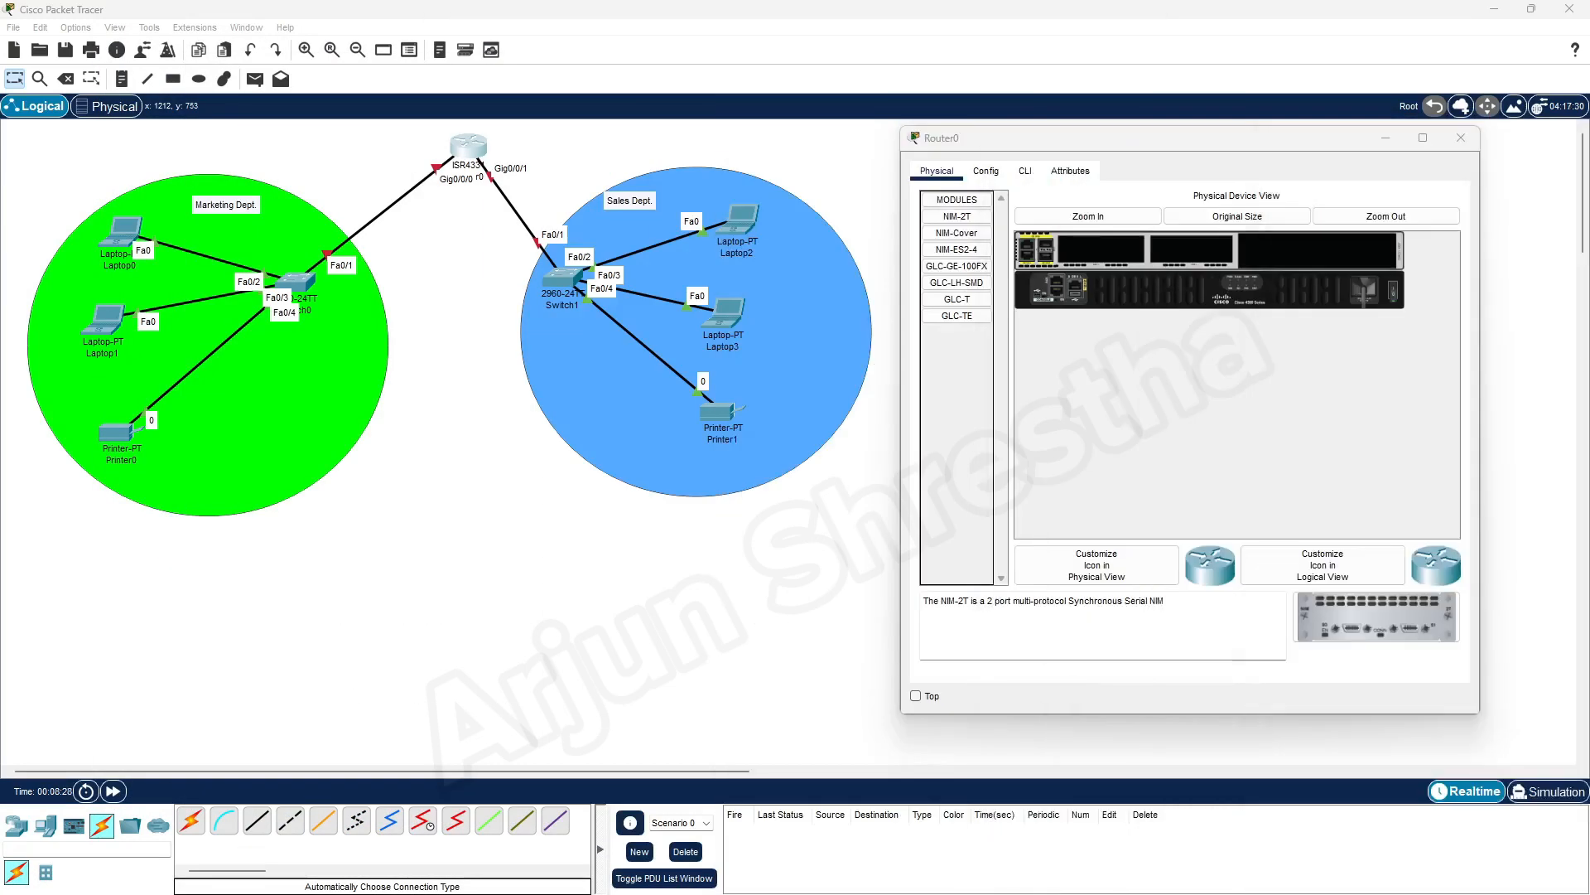
Examine Router0's global configuration settings and its physical view, ending on the display name in the global settings
left_click(986, 172)
left_click_drag(1031, 149, 1009, 139)
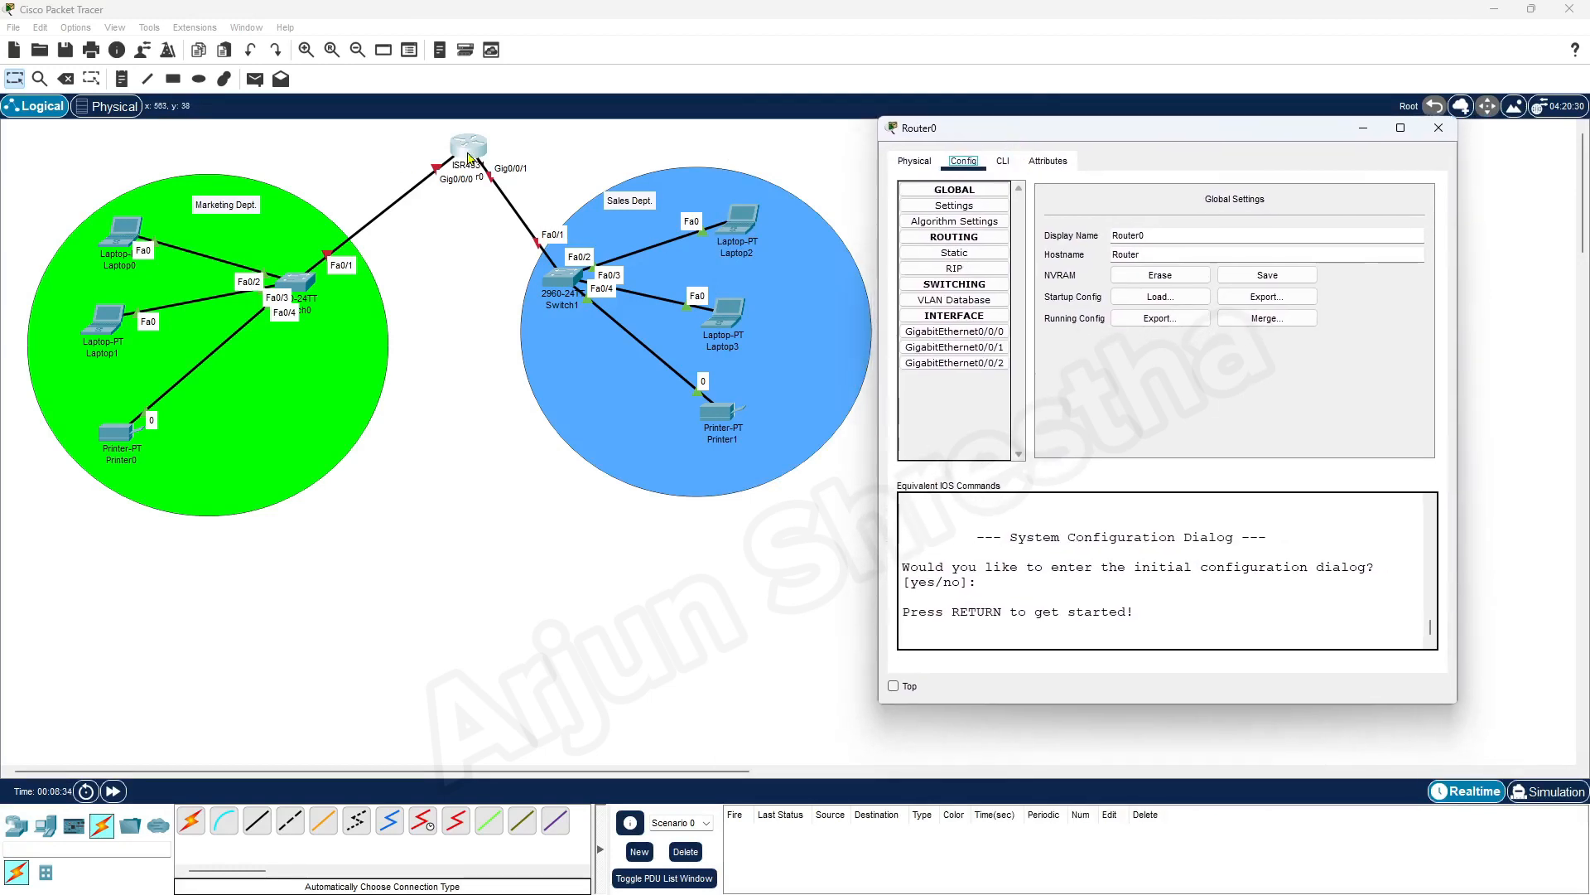
left_click(916, 162)
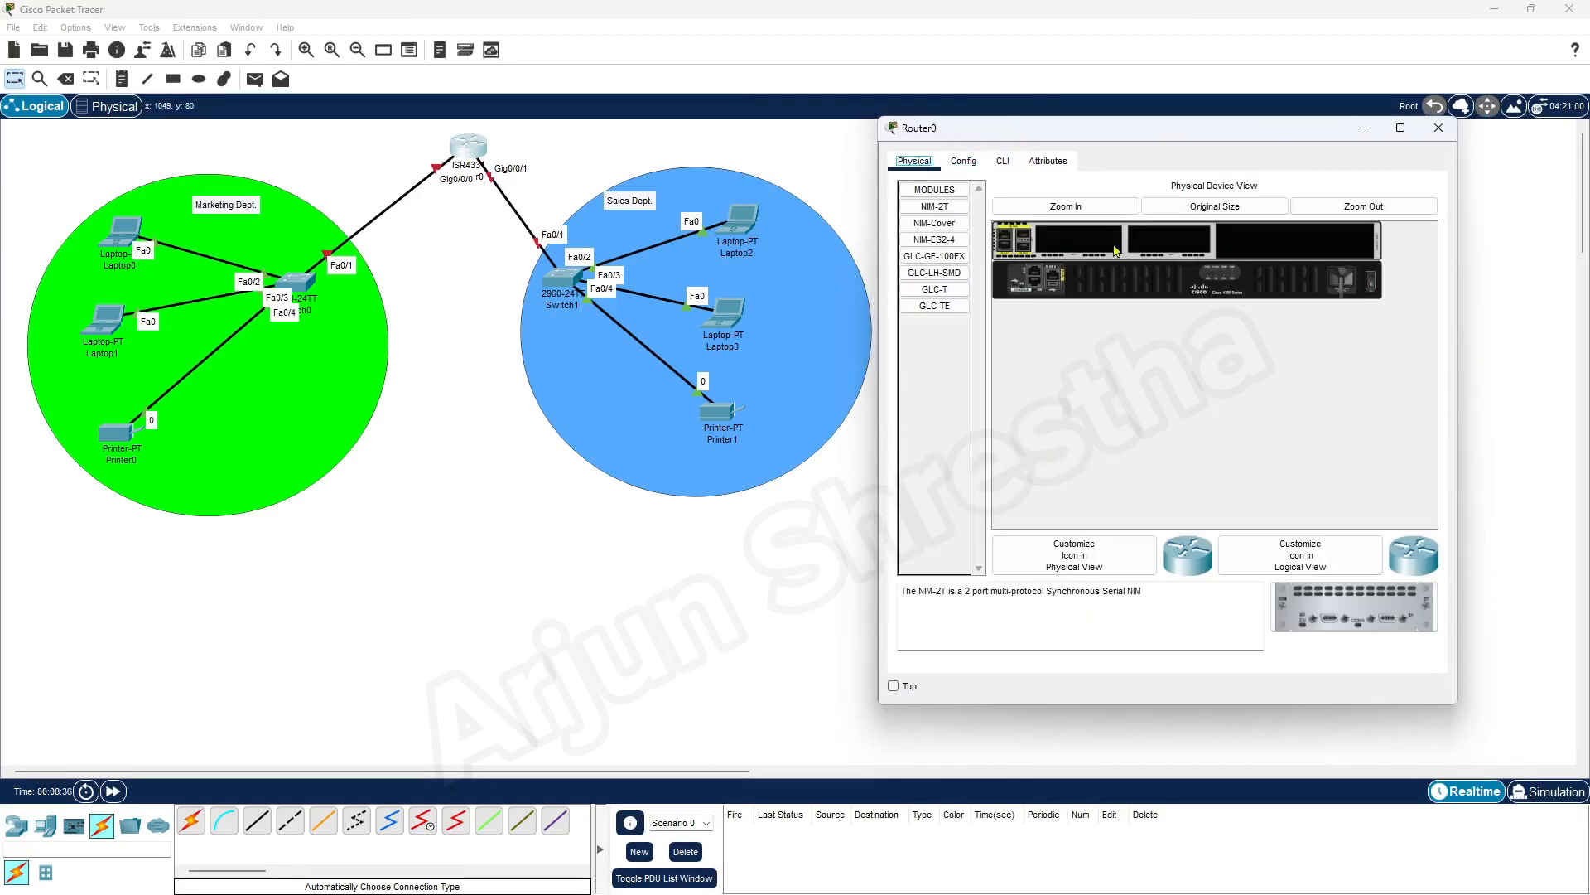
left_click(964, 161)
double_click(1129, 235)
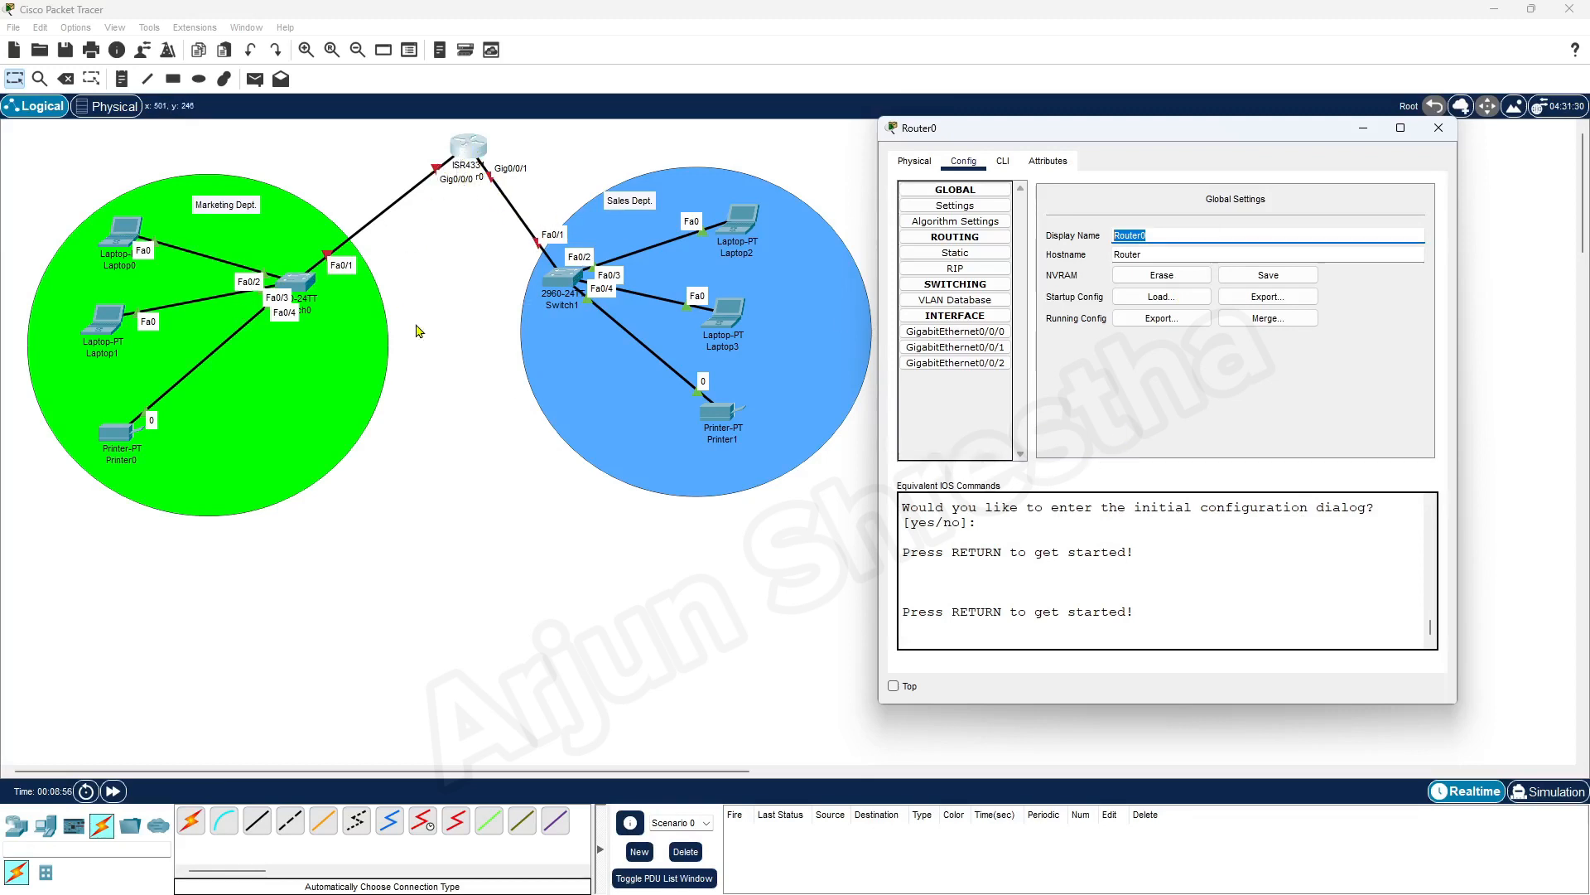
left_click(342, 378)
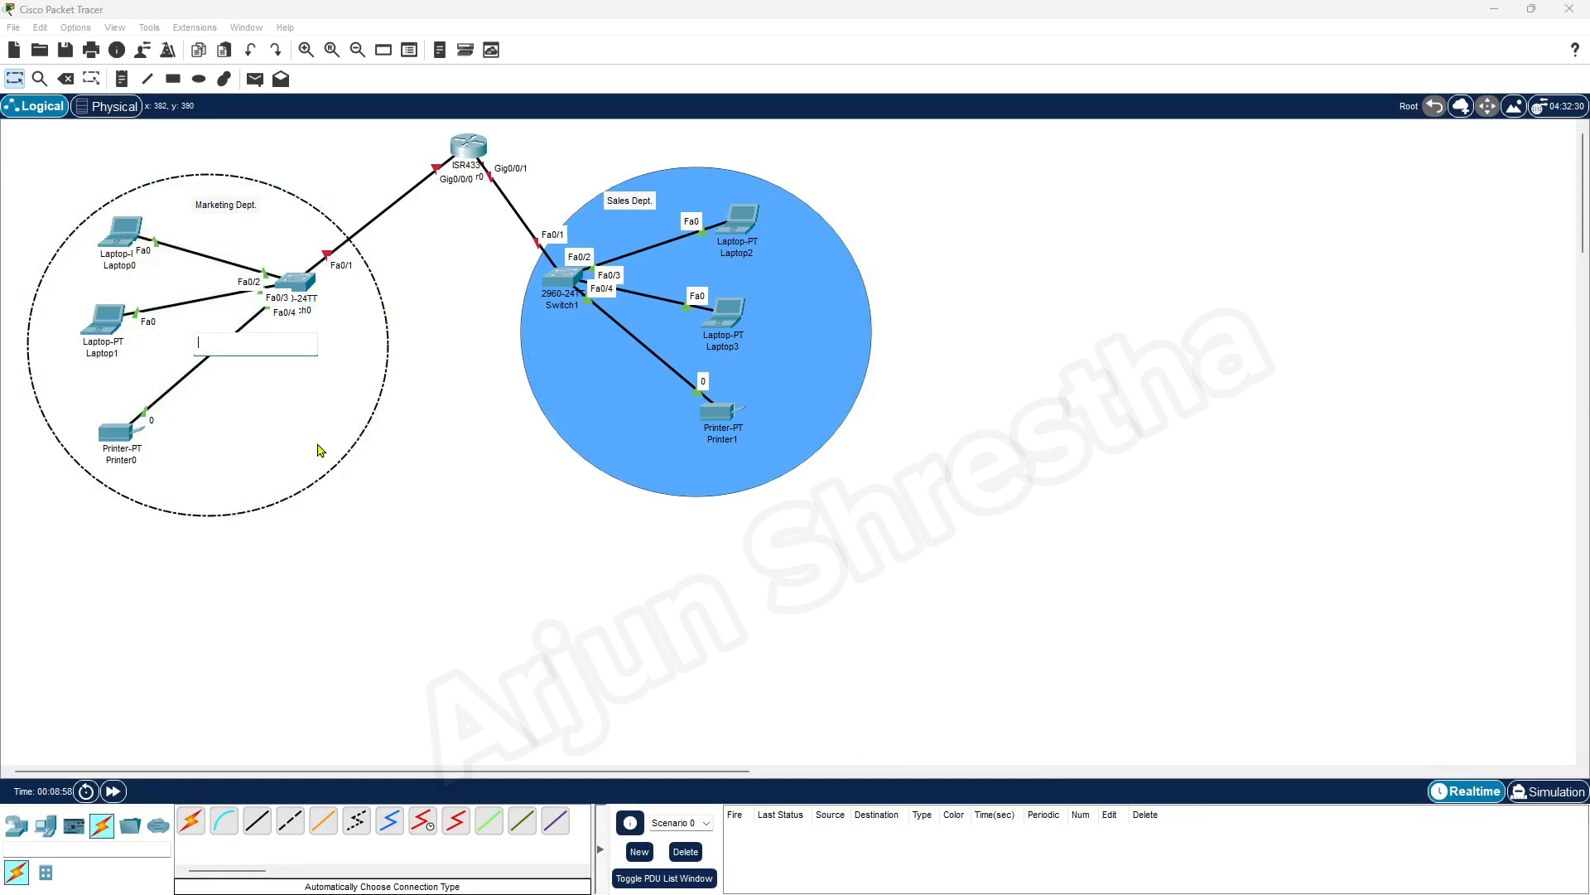
left_click(545, 618)
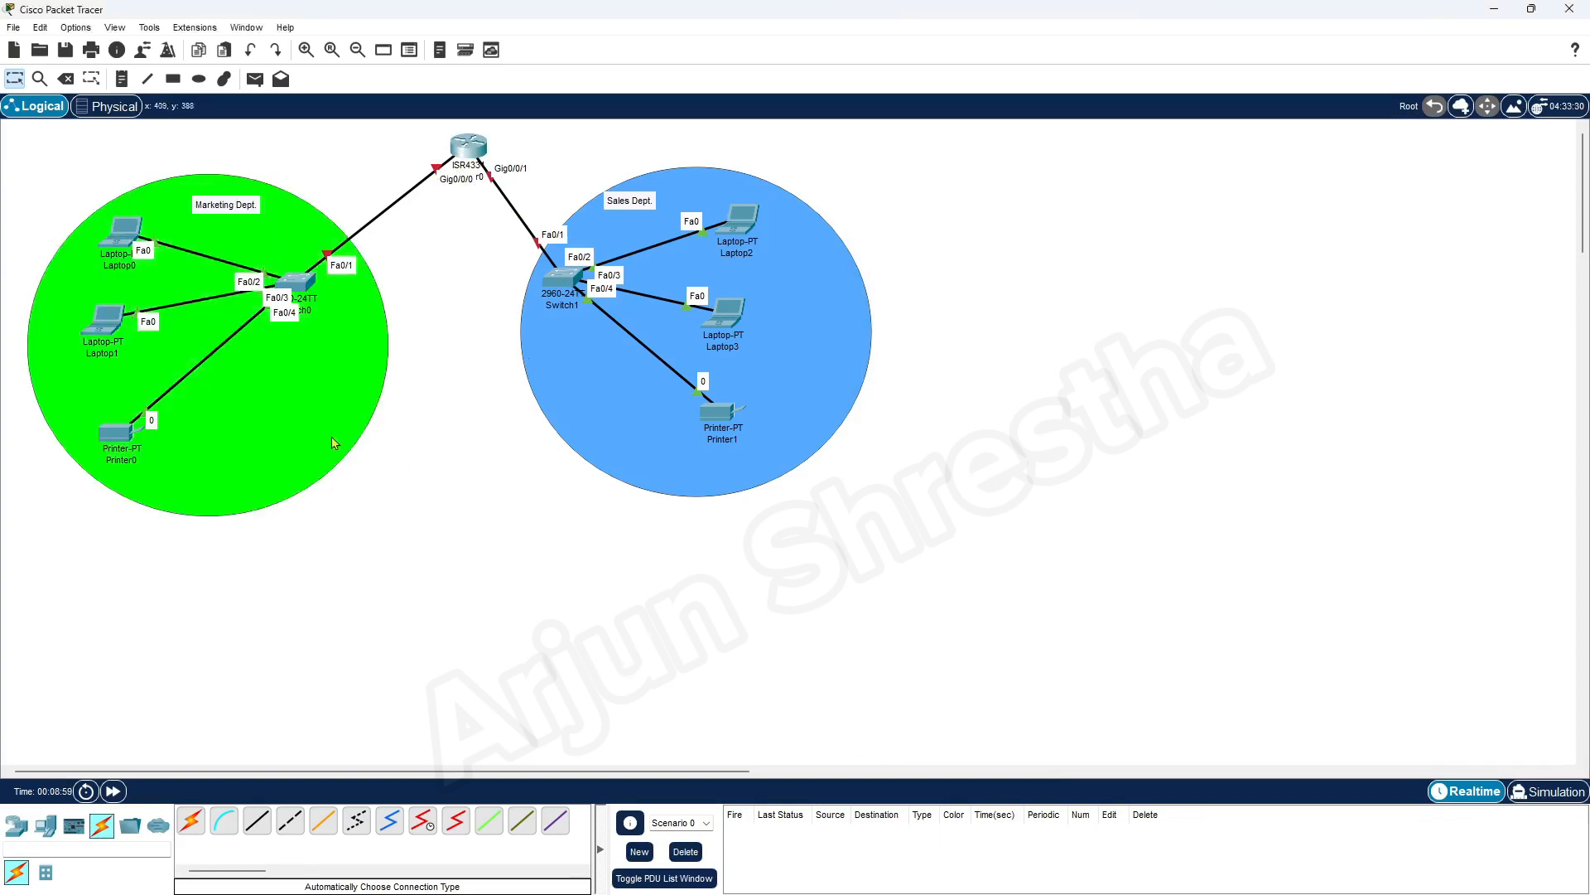
left_click(326, 471)
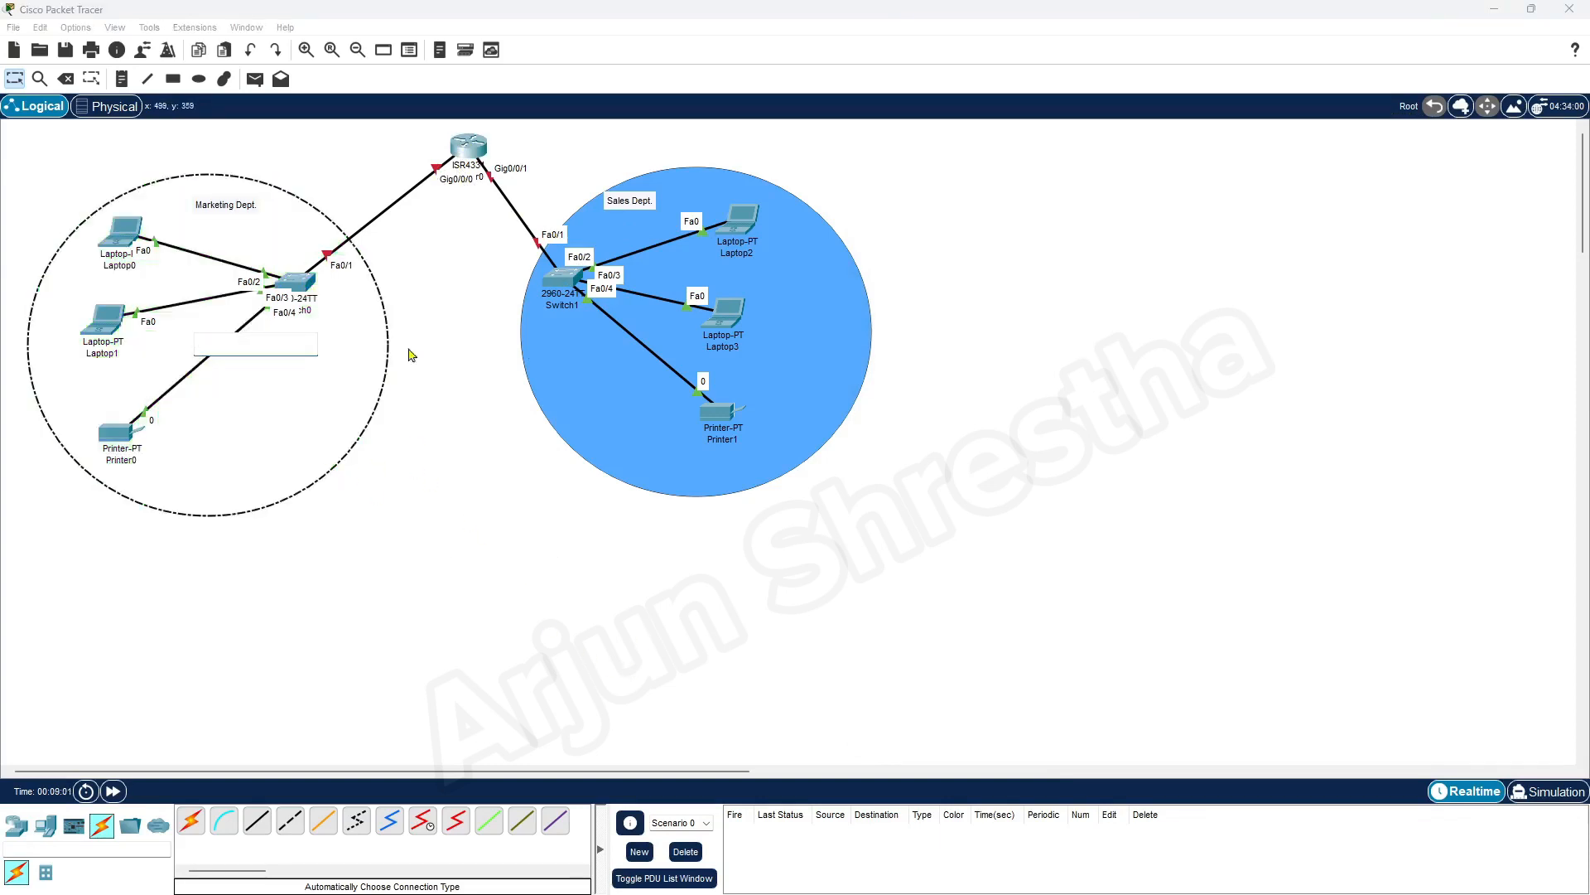
left_click(10, 82)
left_click(520, 505)
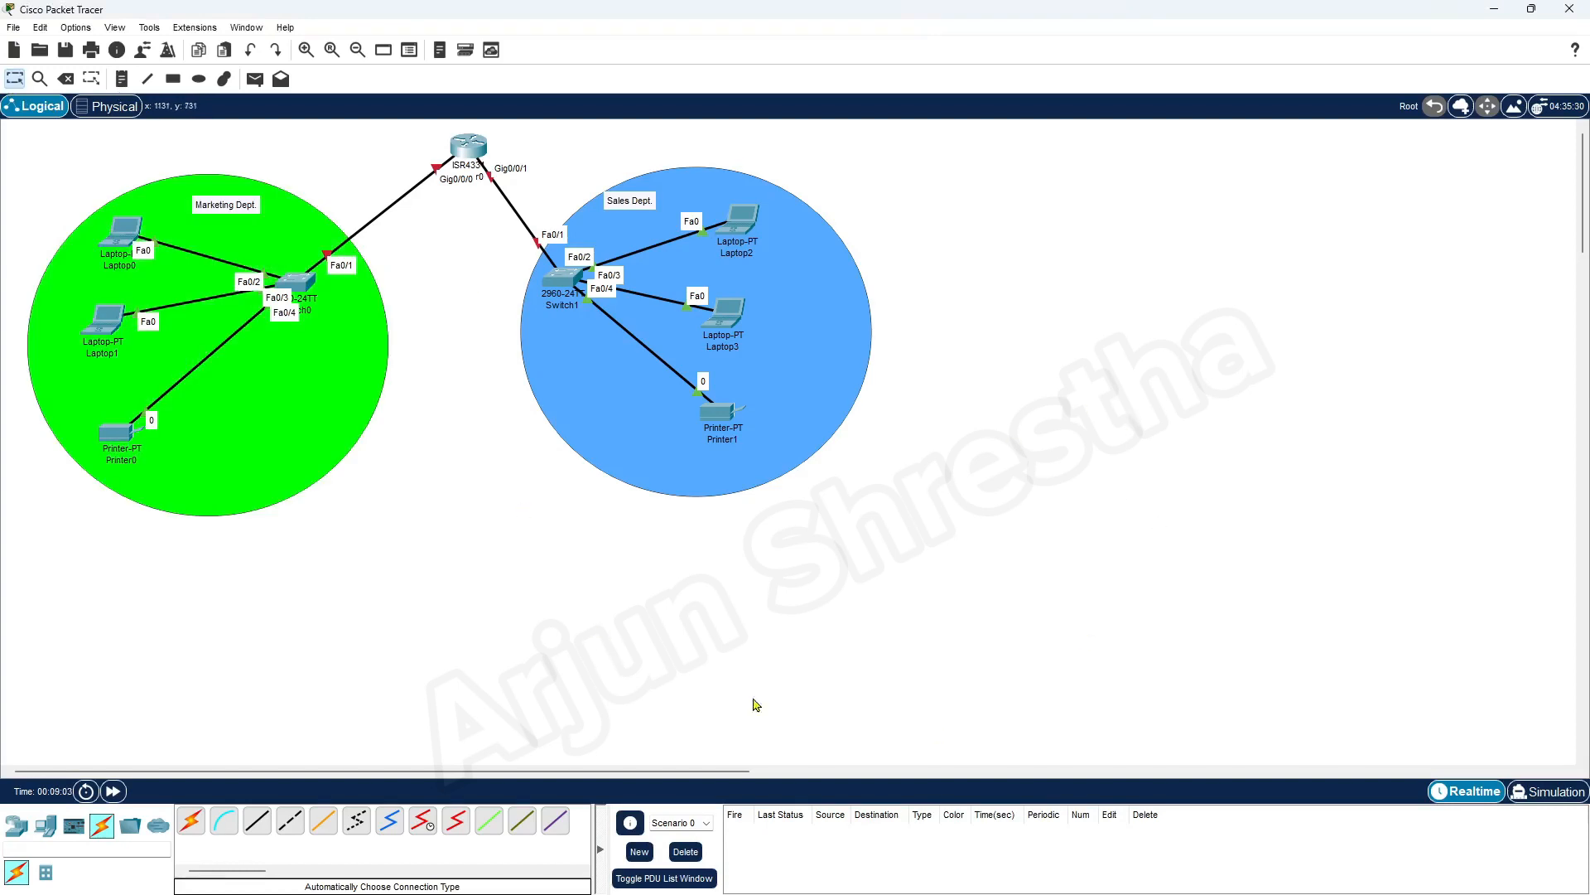
Set Router0's device window to stay on top of the workspace and open its IOS command line interface
left_click(477, 163)
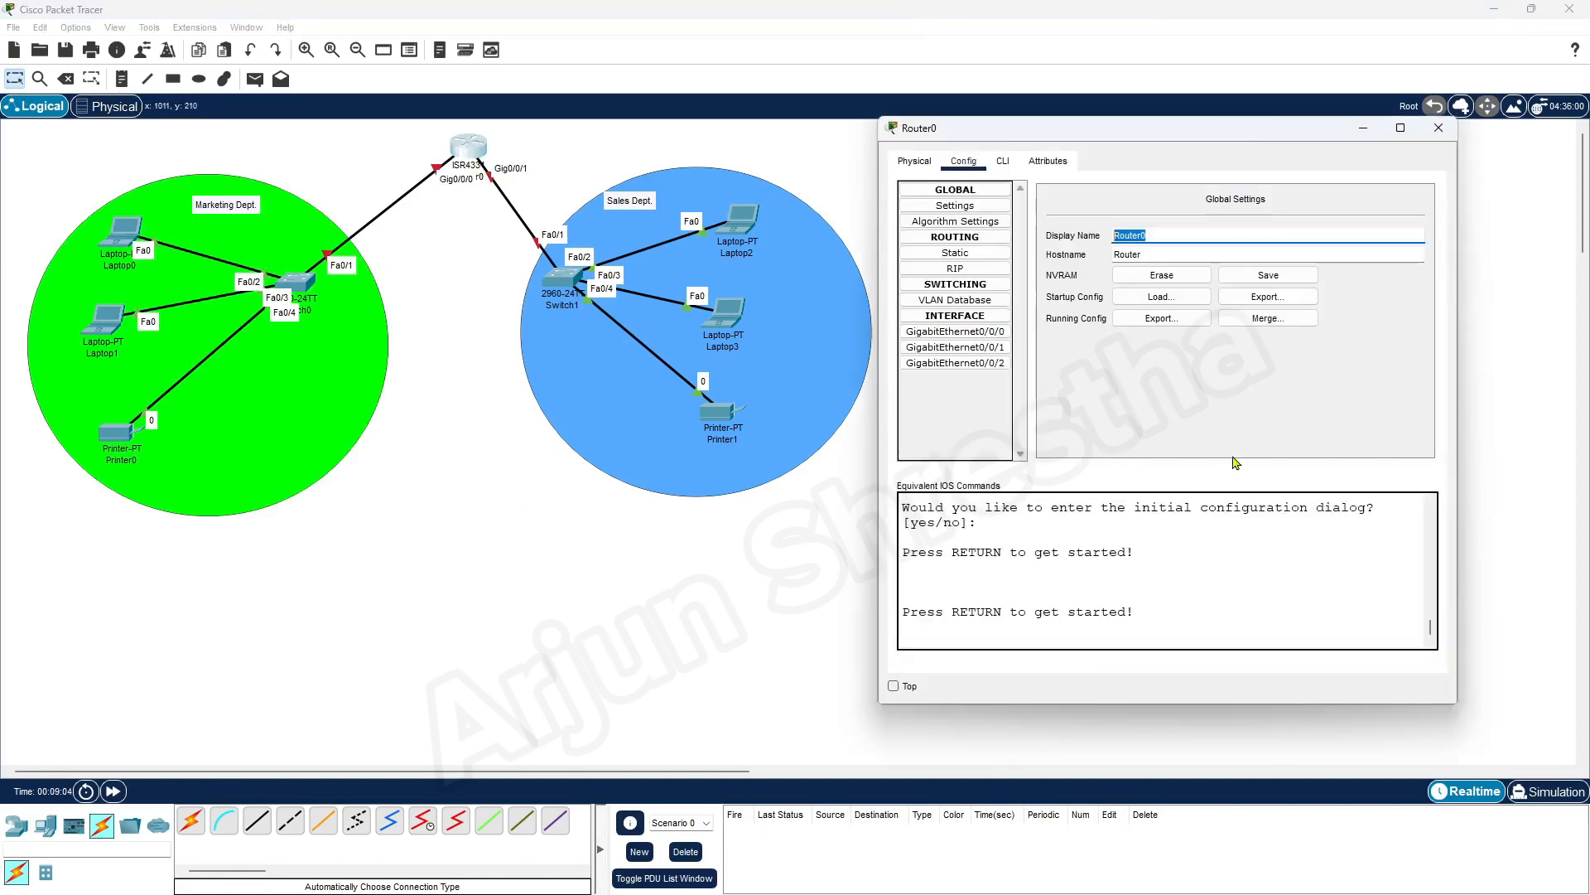
left_click(893, 685)
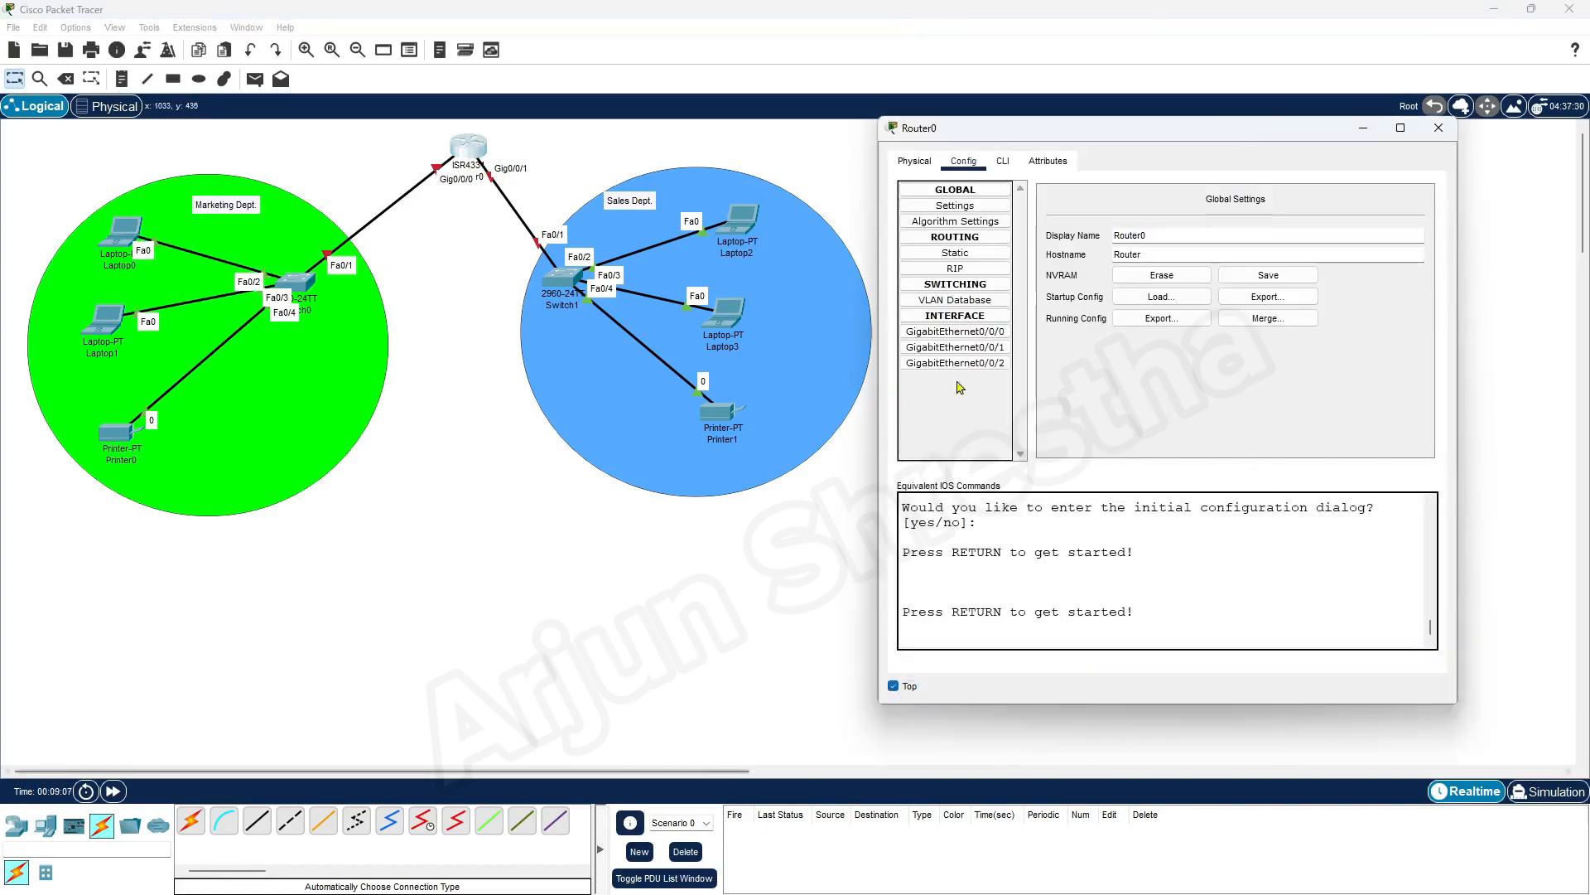
left_click(735, 572)
left_click(1158, 611)
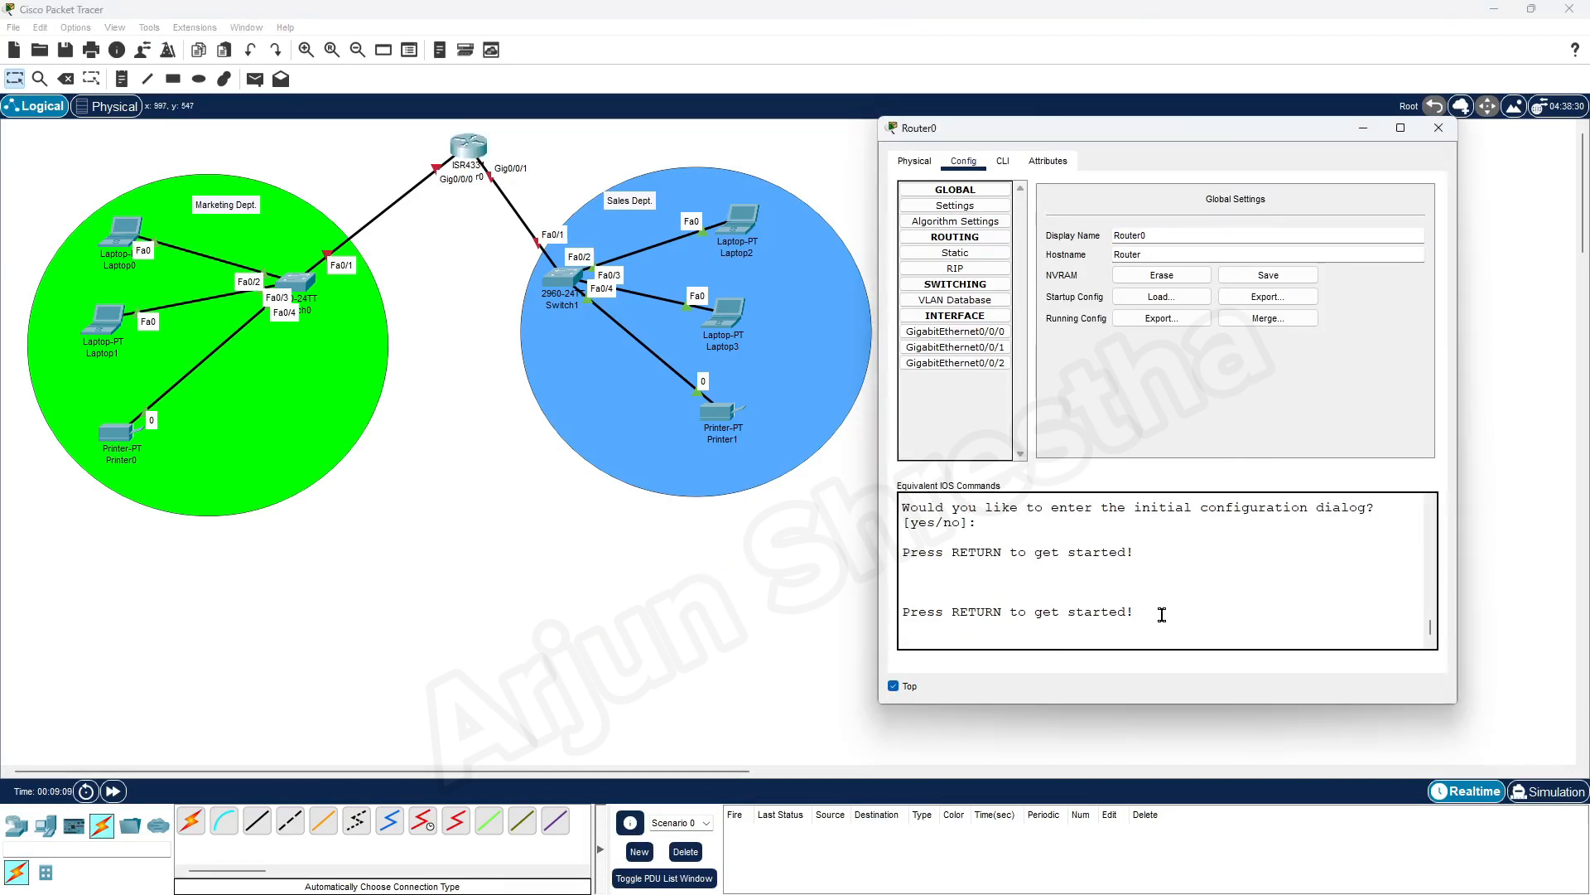
left_click(1001, 163)
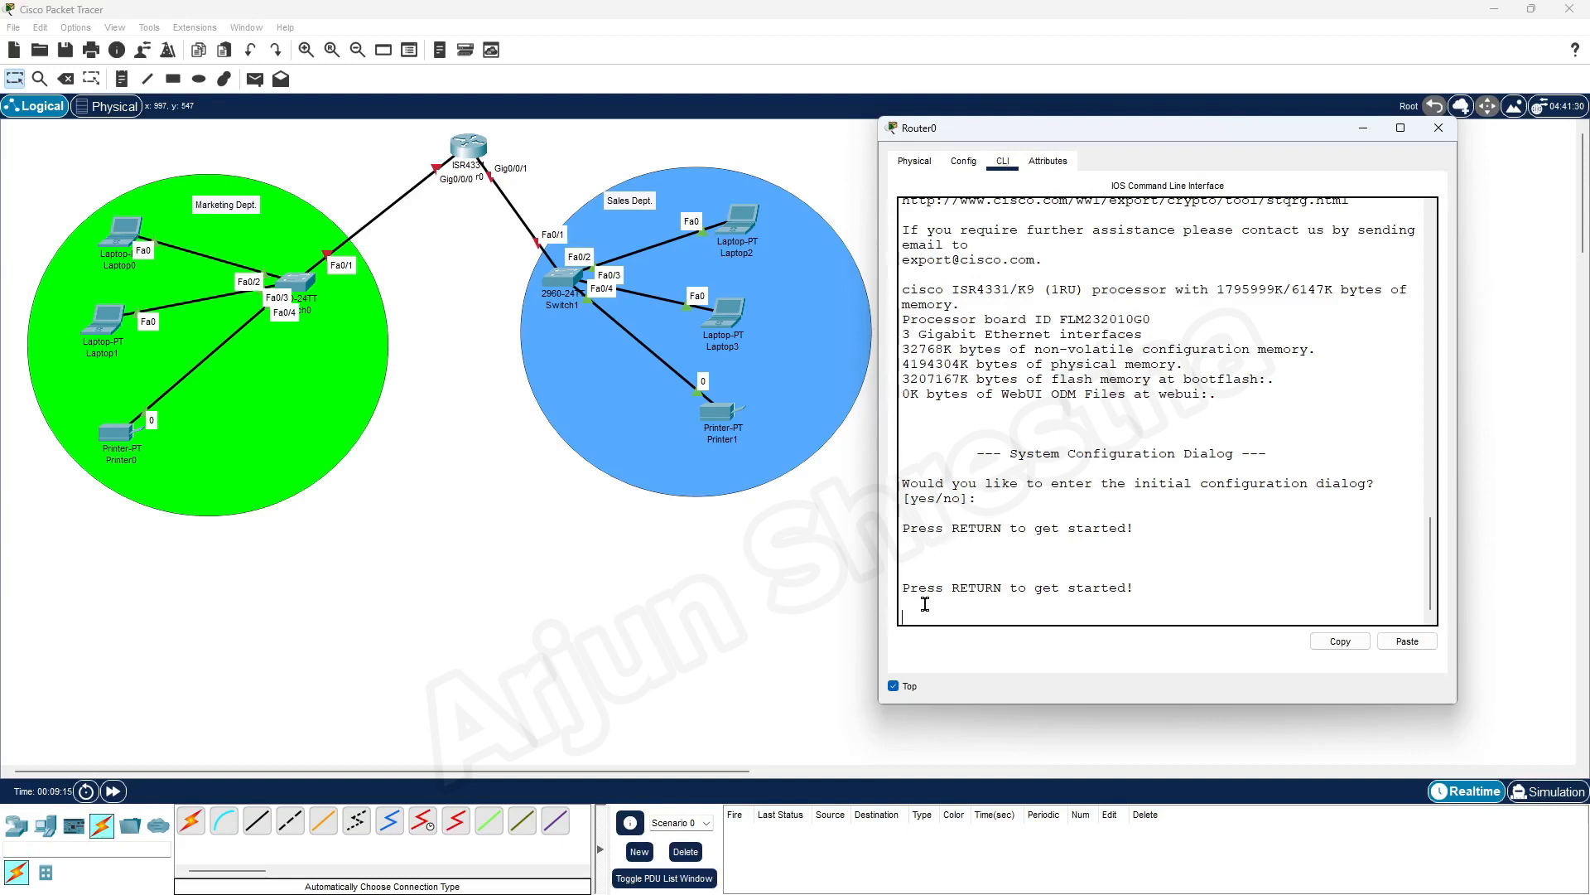
Start Router0's command line session and enter privileged EXEC mode with en
key("Return")
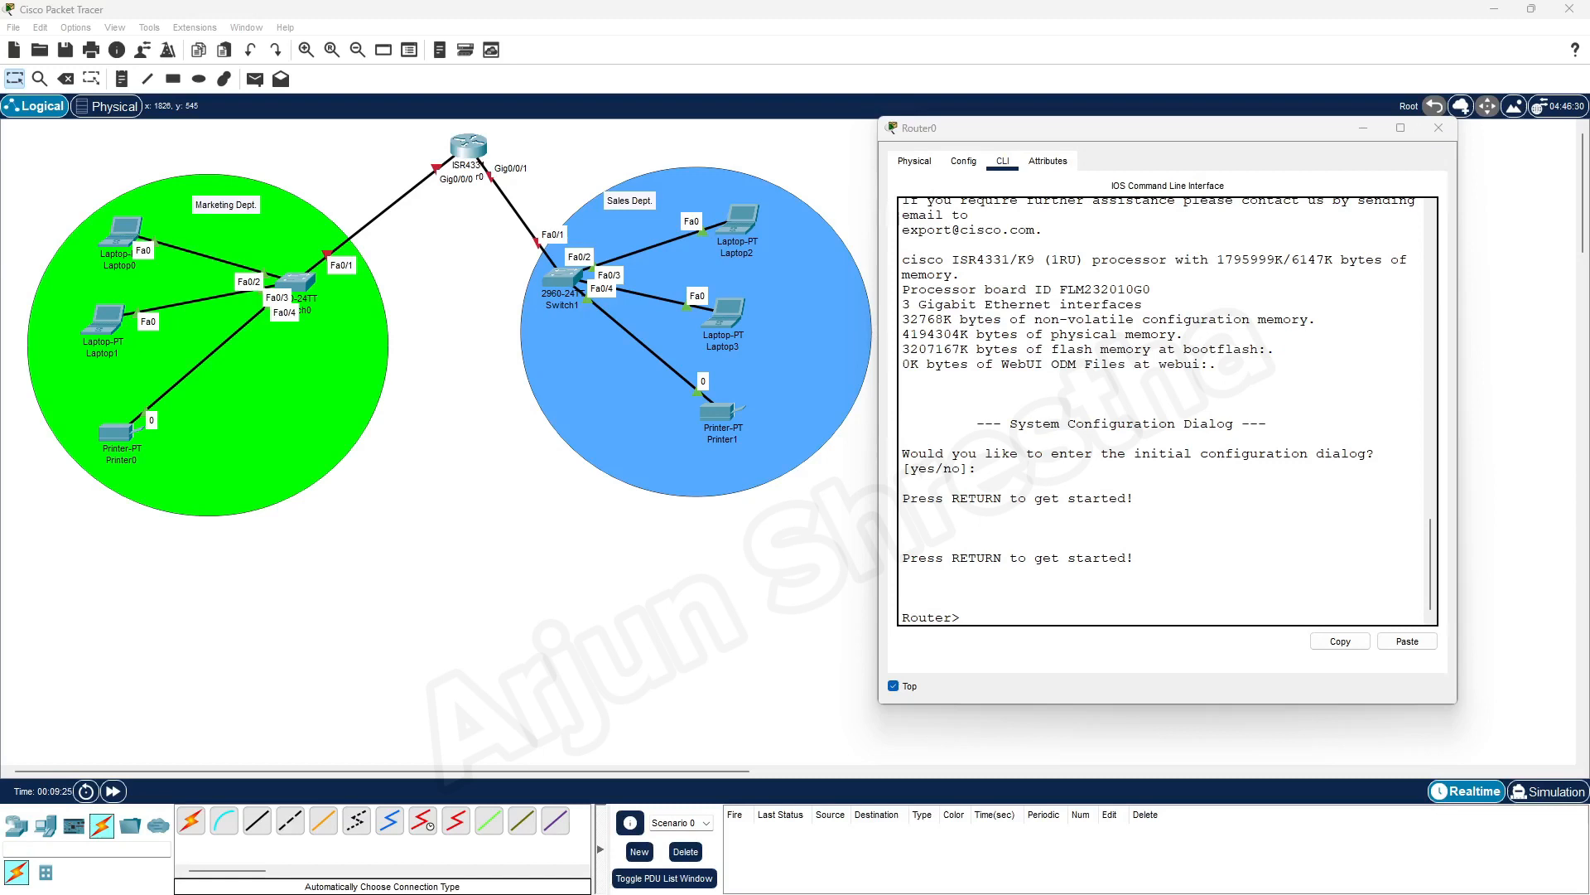
left_click(985, 617)
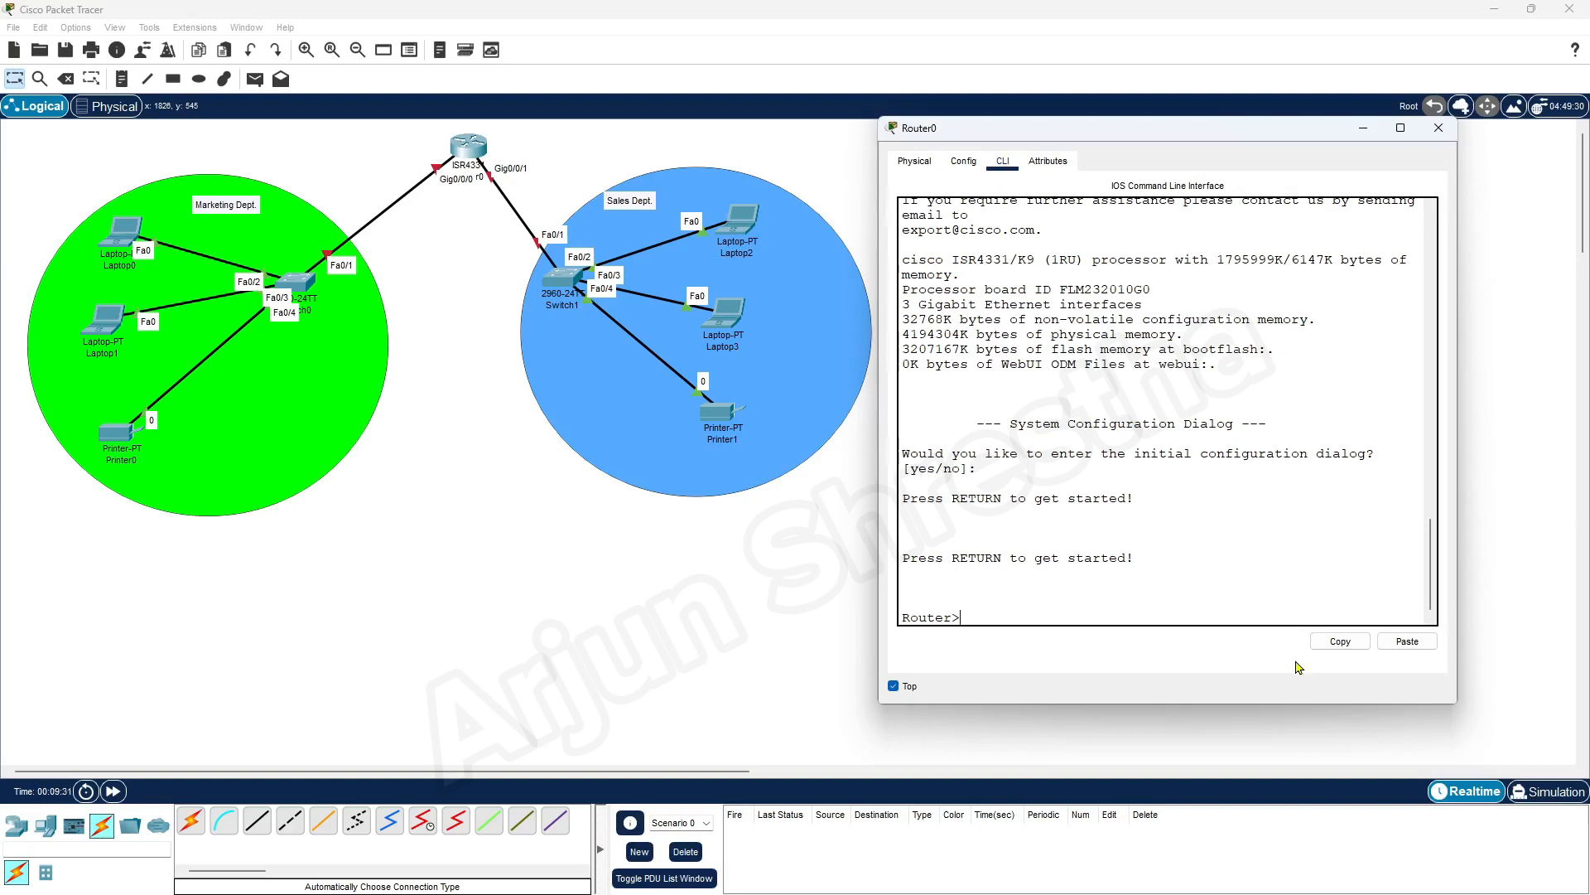
type("en")
key("Return")
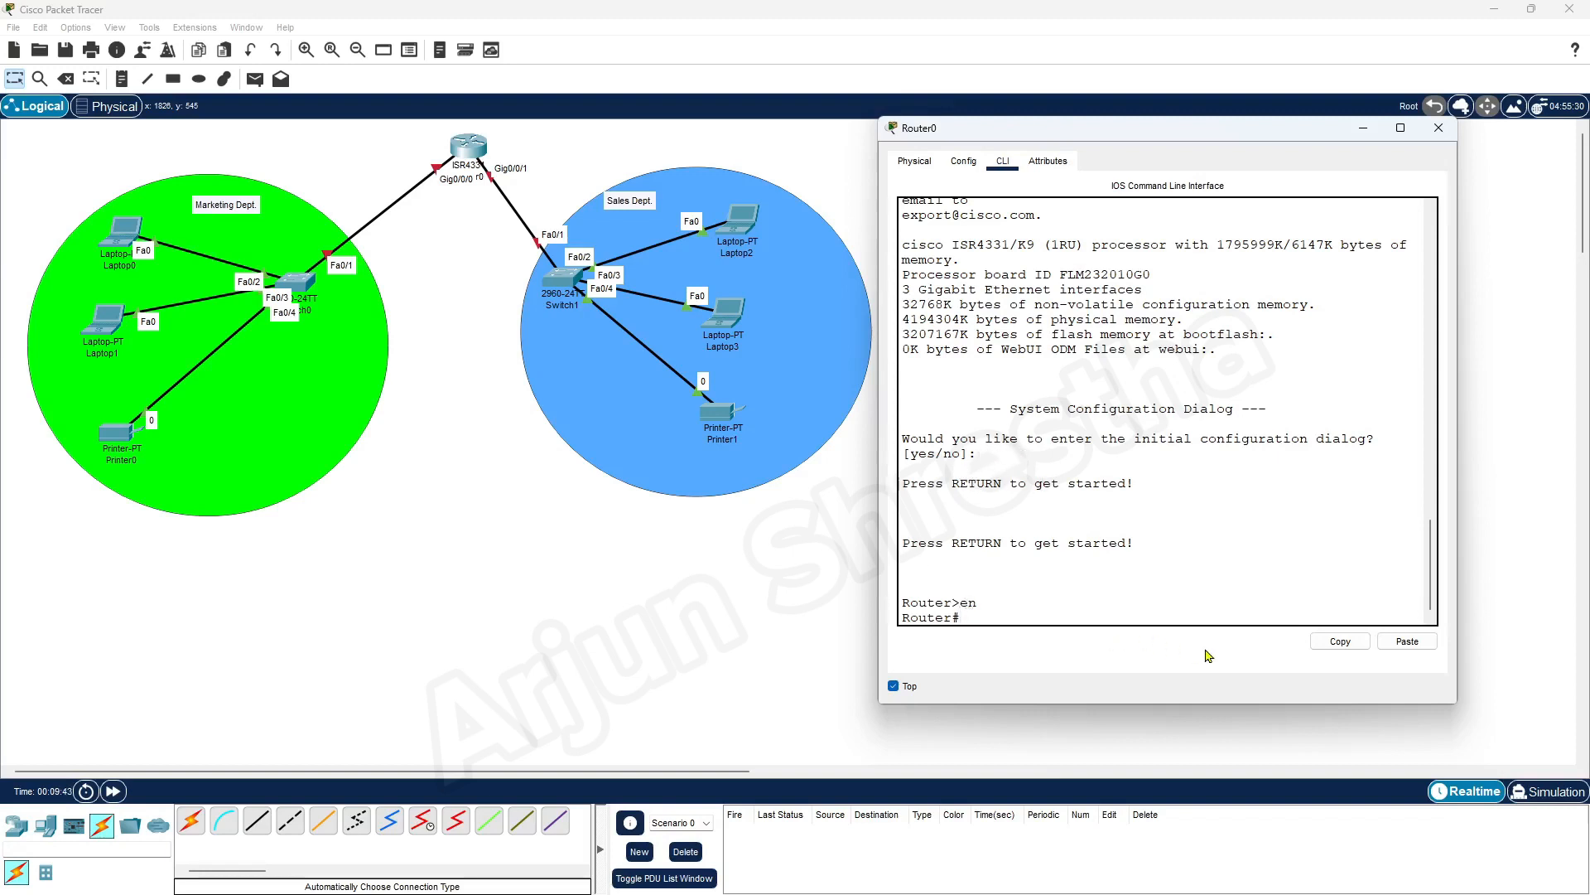
key("Return")
key("Return")
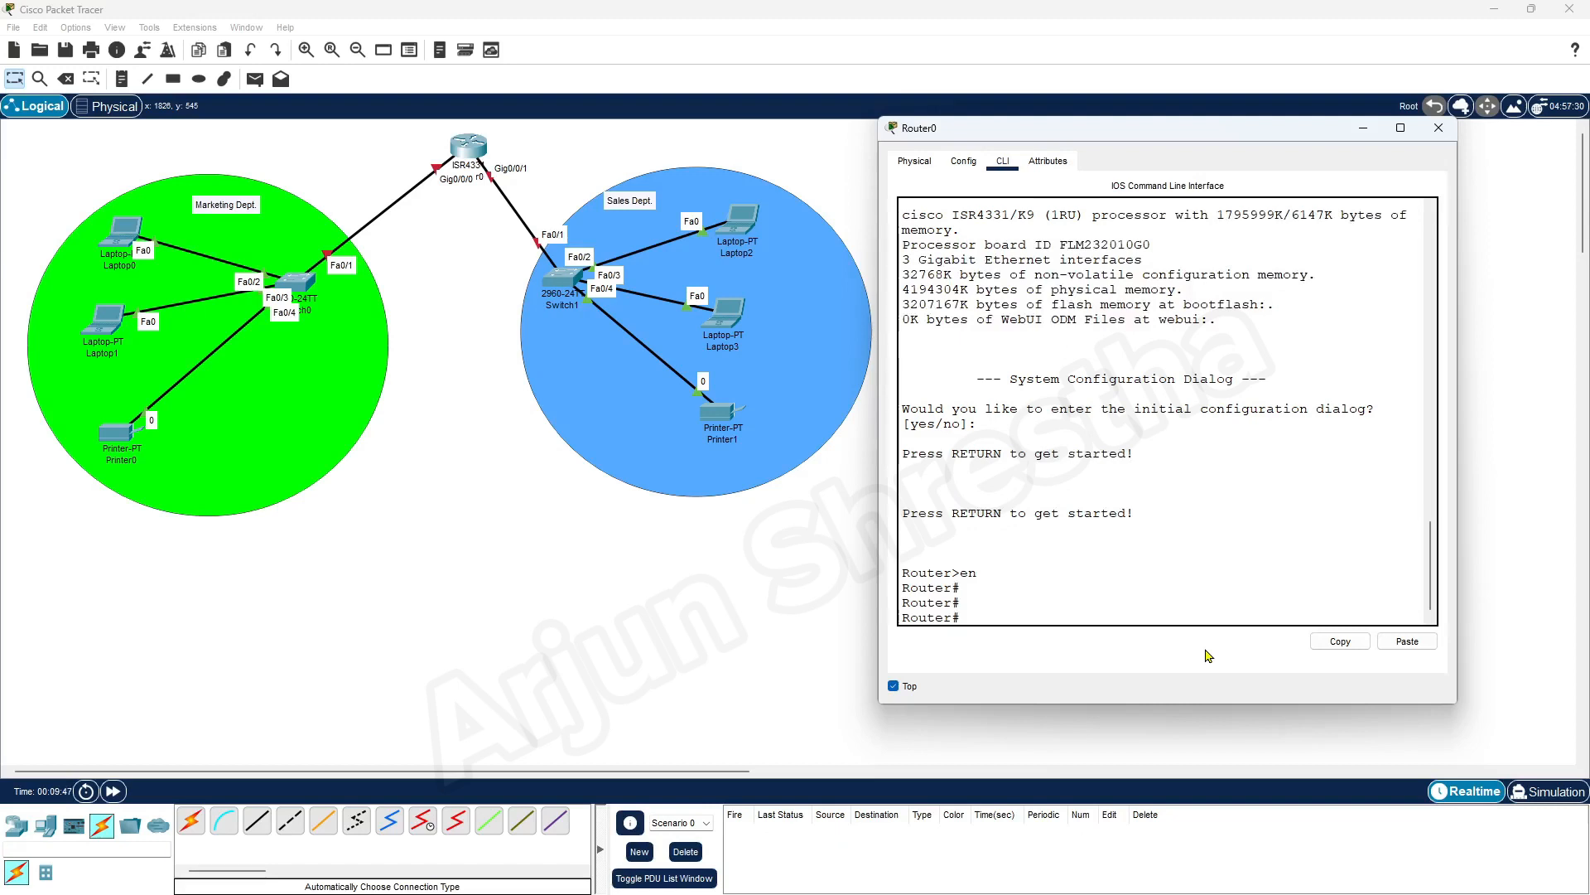
Enter global configuration mode on Router0 with config t
type("config terminal")
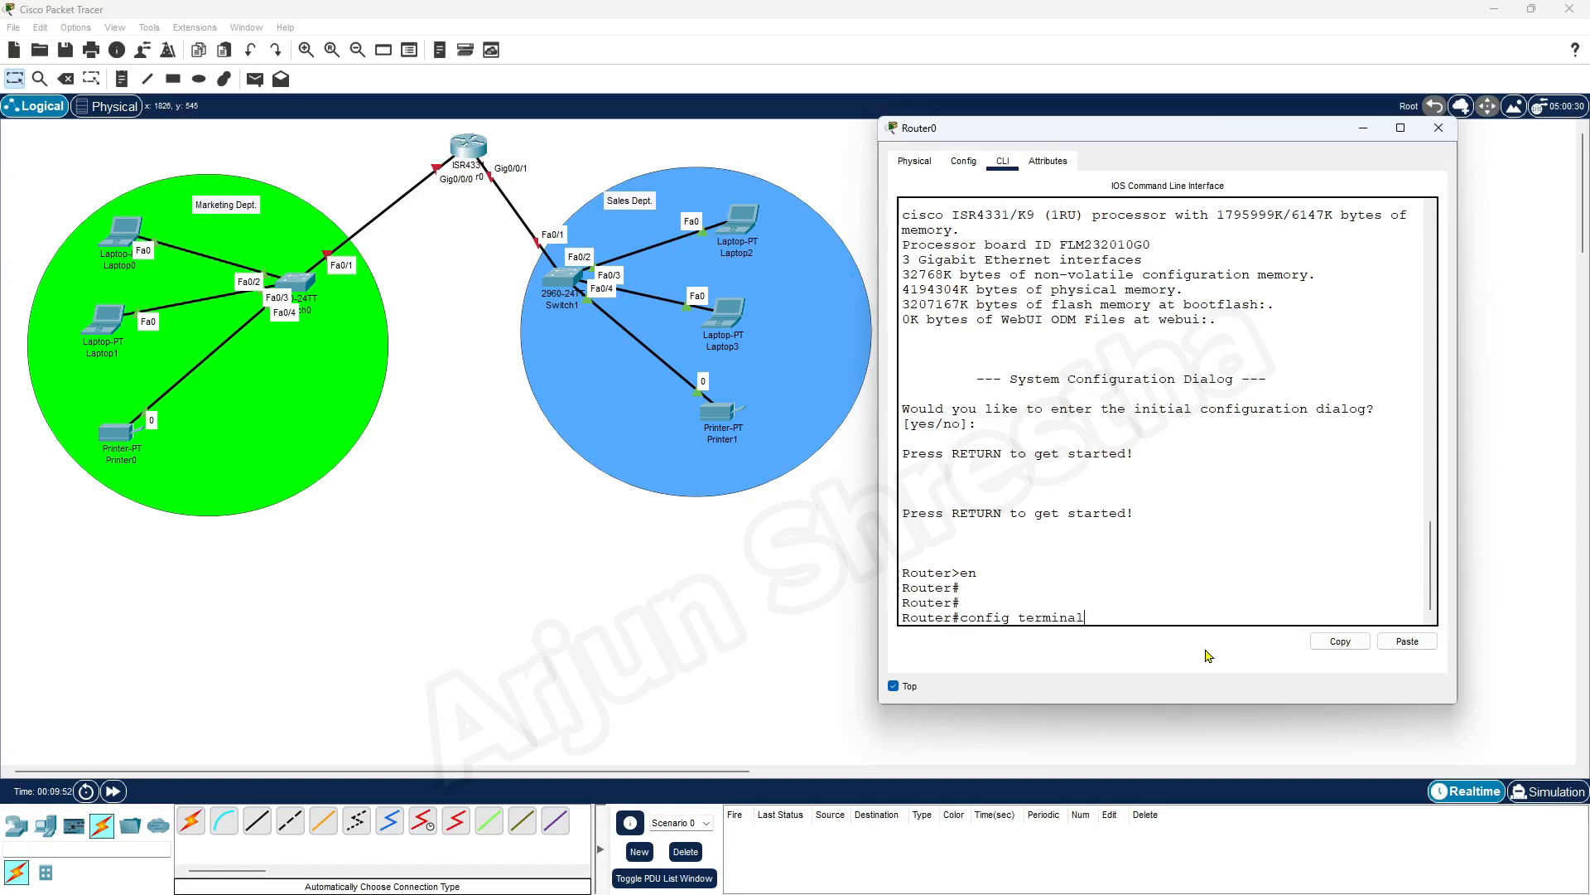
key("BackSpace")
key("BackSpace")
key("BackSpace")
key("BackSpace")
key("BackSpace")
key("BackSpace")
key("BackSpace")
key("Return")
key("Return")
key("Return")
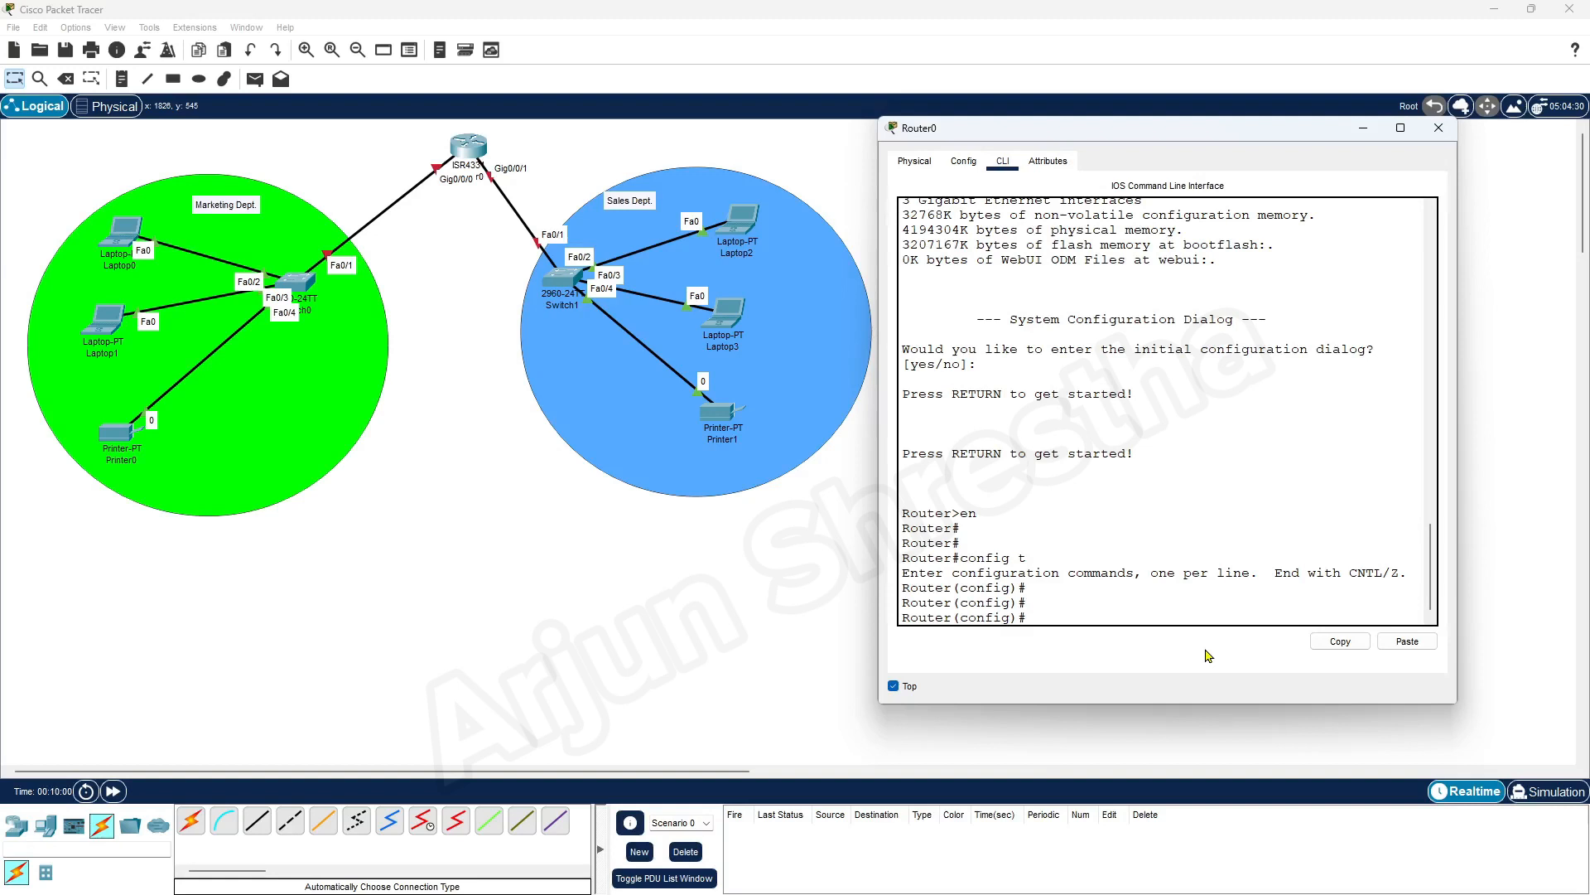
Run do show ip int br on Router0, widening its window, and examine the GigabitEthernet0/0/0 and 0/0/1 entries
scroll(1093, 592, "down", 1)
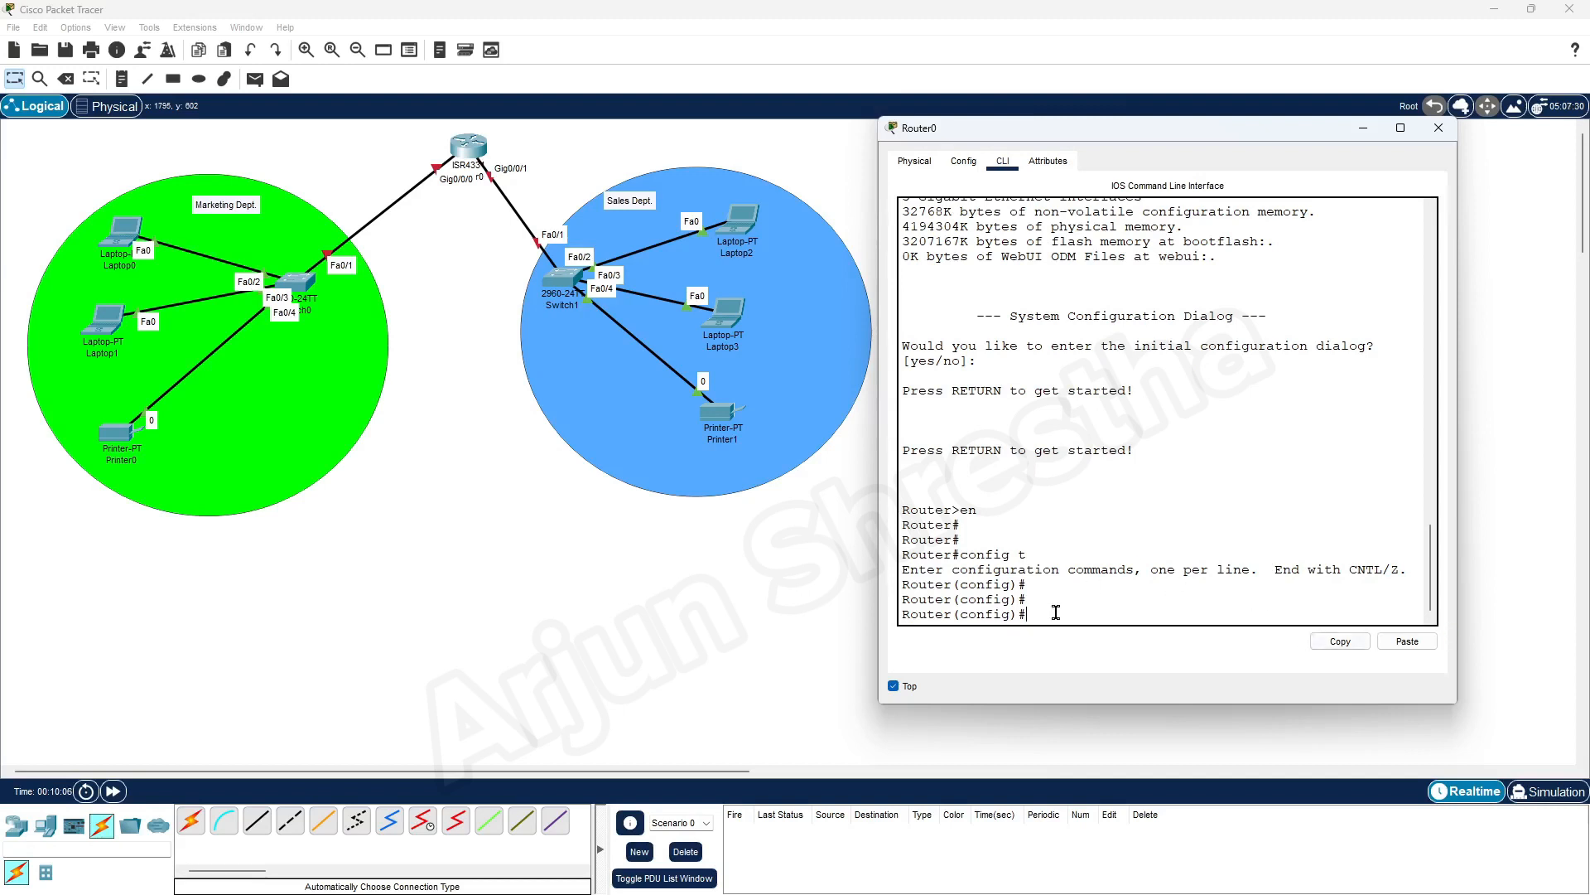
type("do show ip int br")
key("Return")
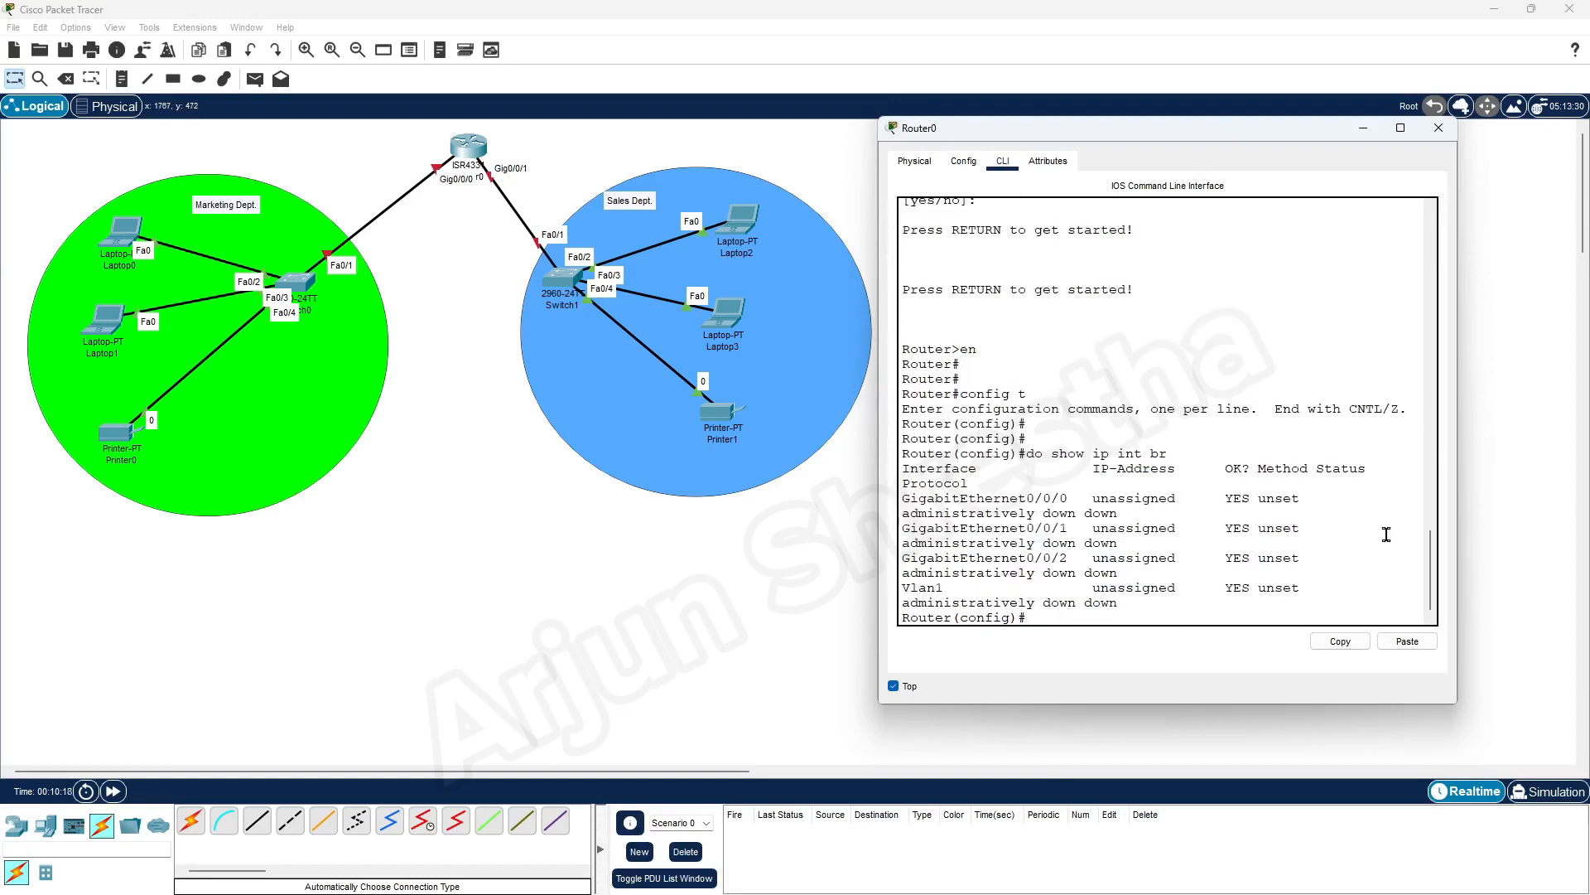
left_click_drag(1457, 530, 1584, 534)
left_click_drag(902, 555, 1081, 557)
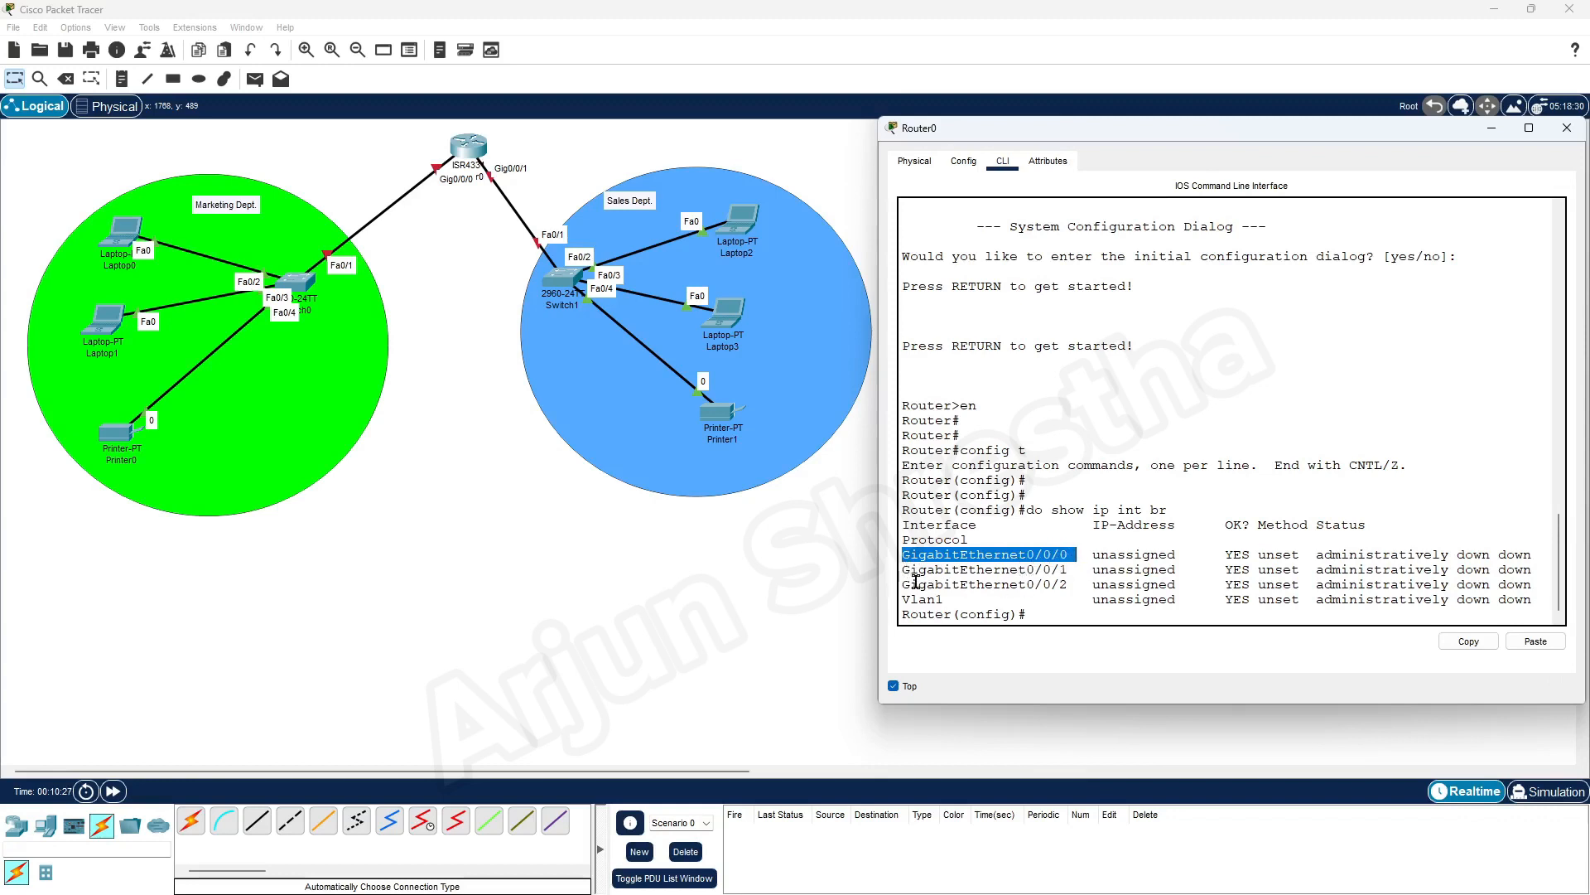
left_click_drag(1075, 568, 899, 554)
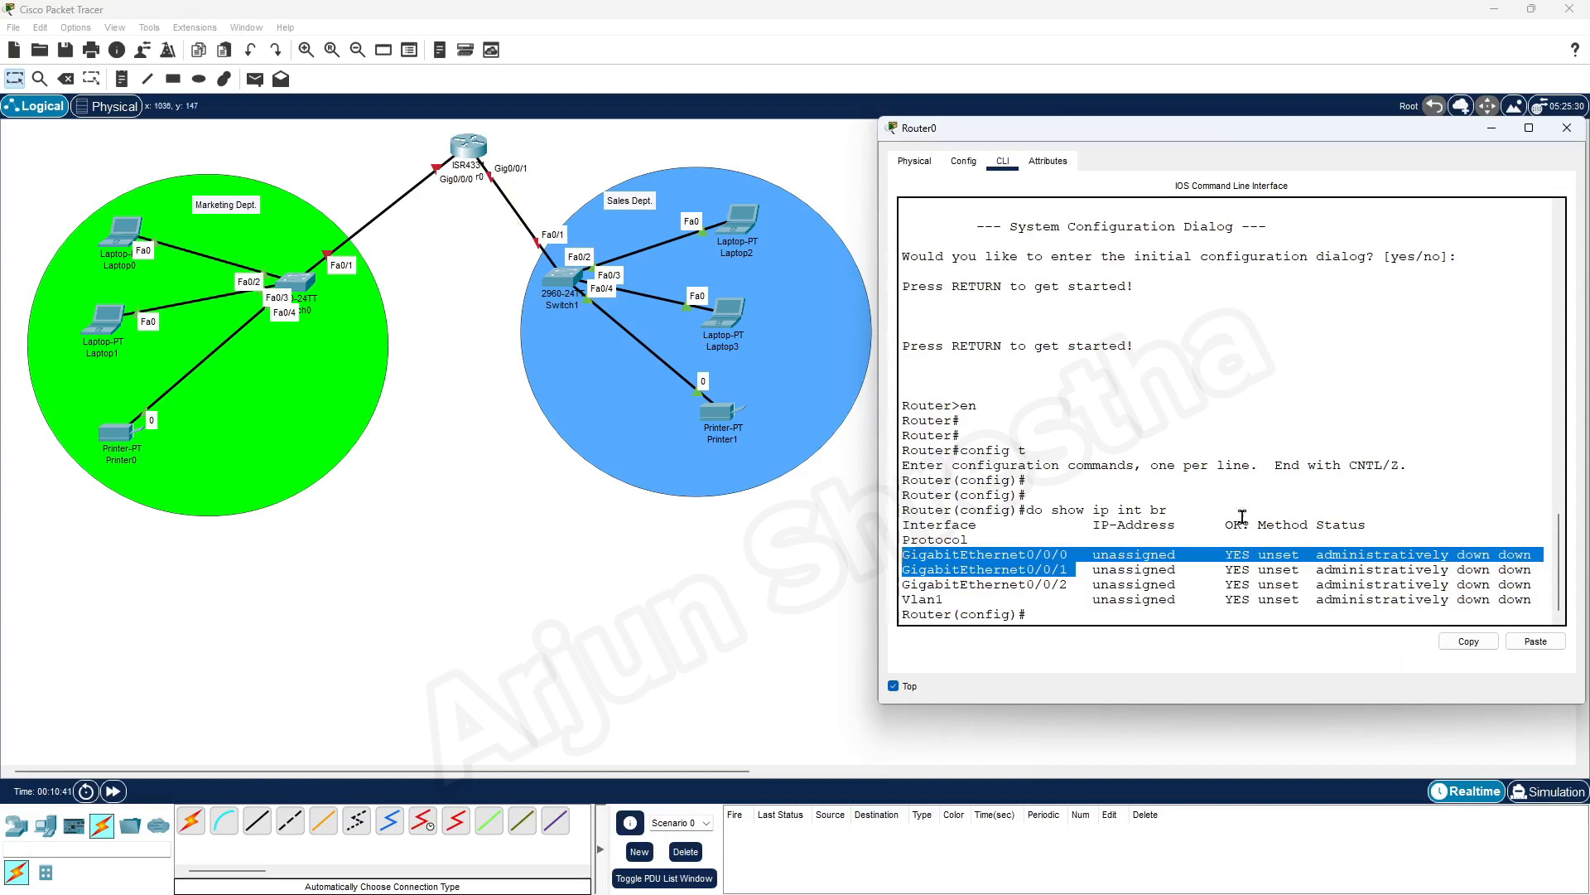
left_click(1042, 611)
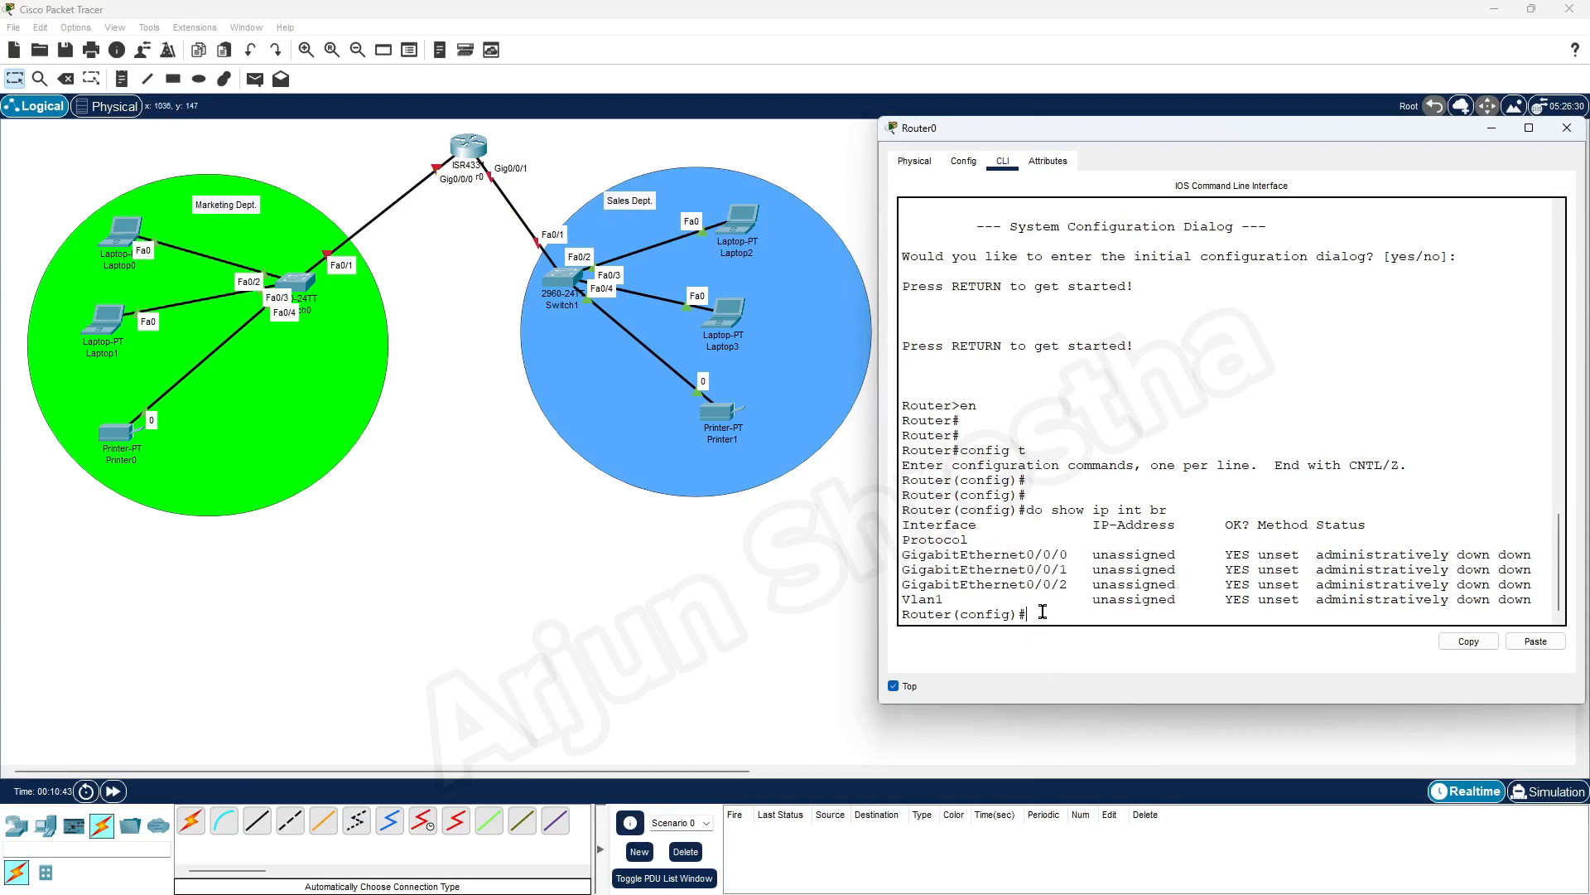
key("Return")
key("Return")
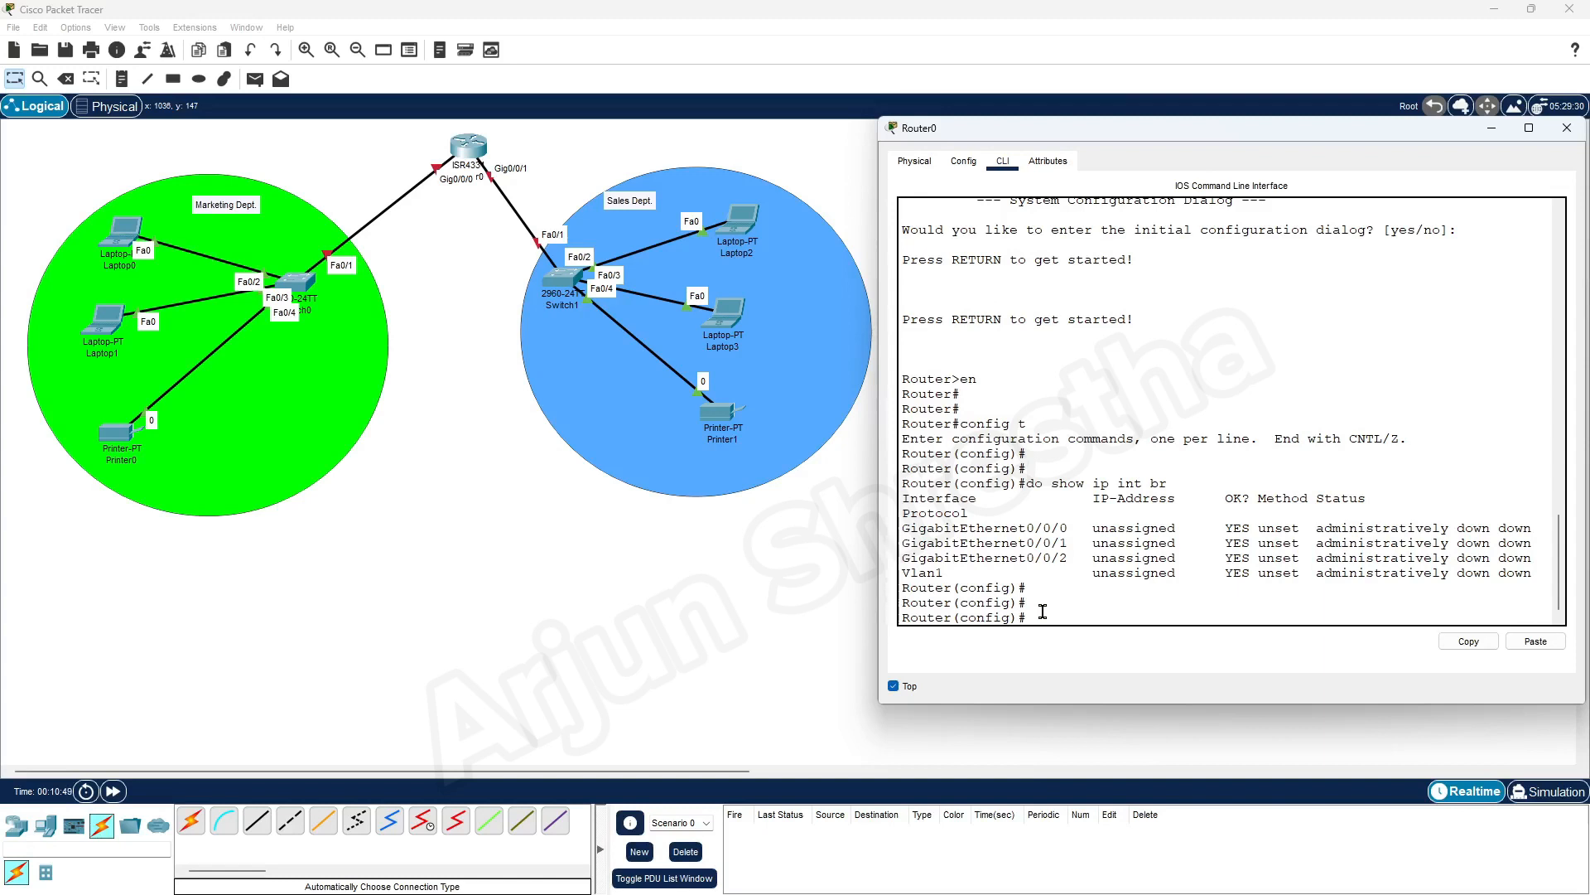
Enter configuration for both router interfaces together with int range gig0/0/0-1
type("int range gig0/0/")
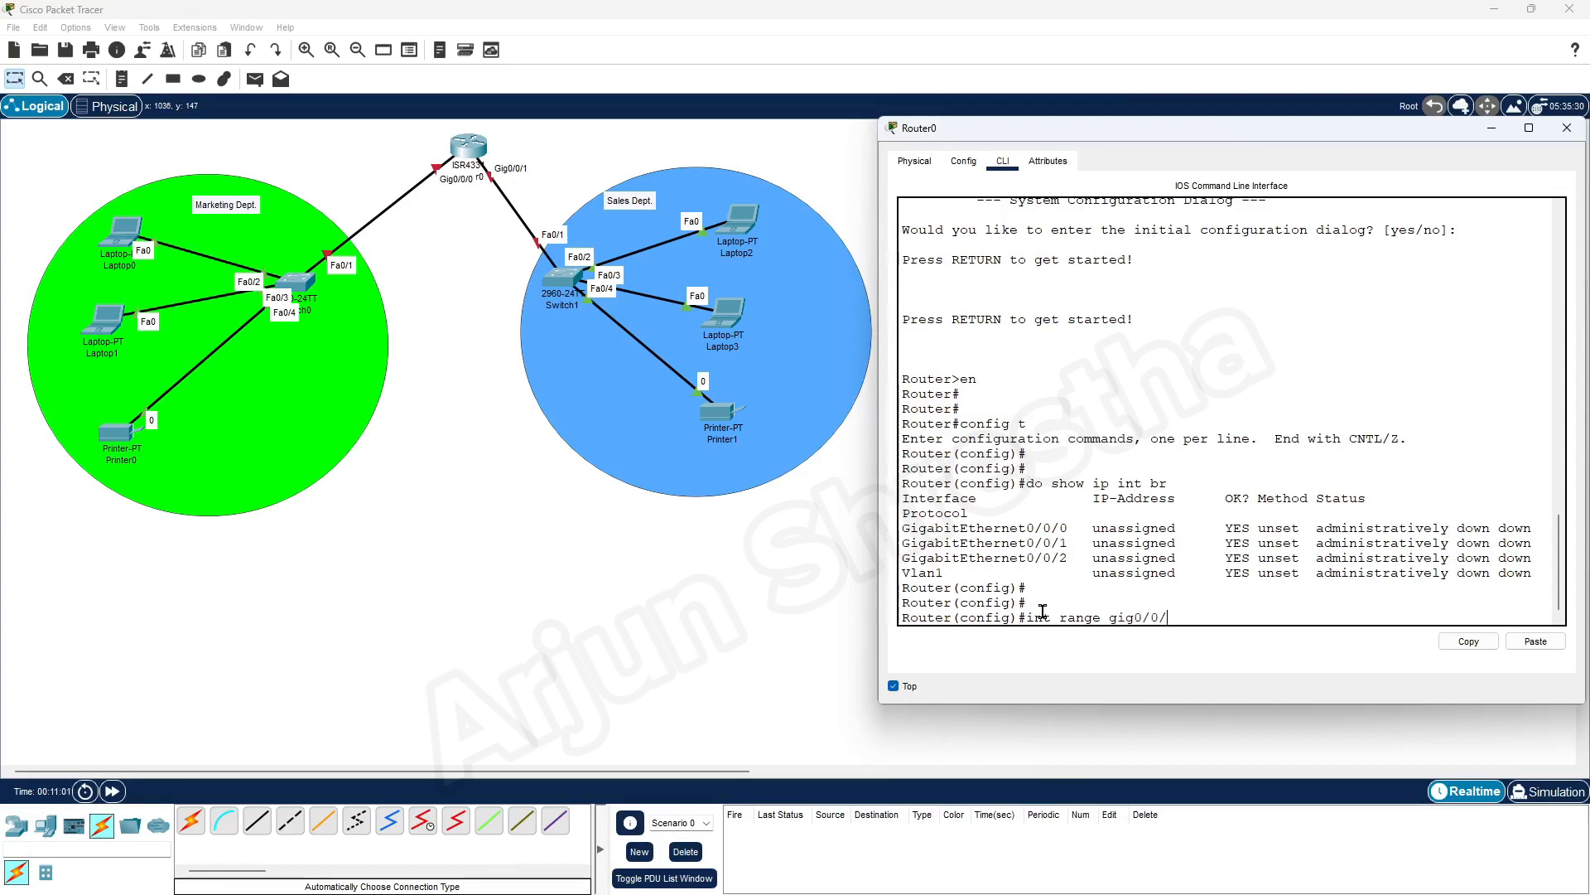
type("0-1")
key("Return")
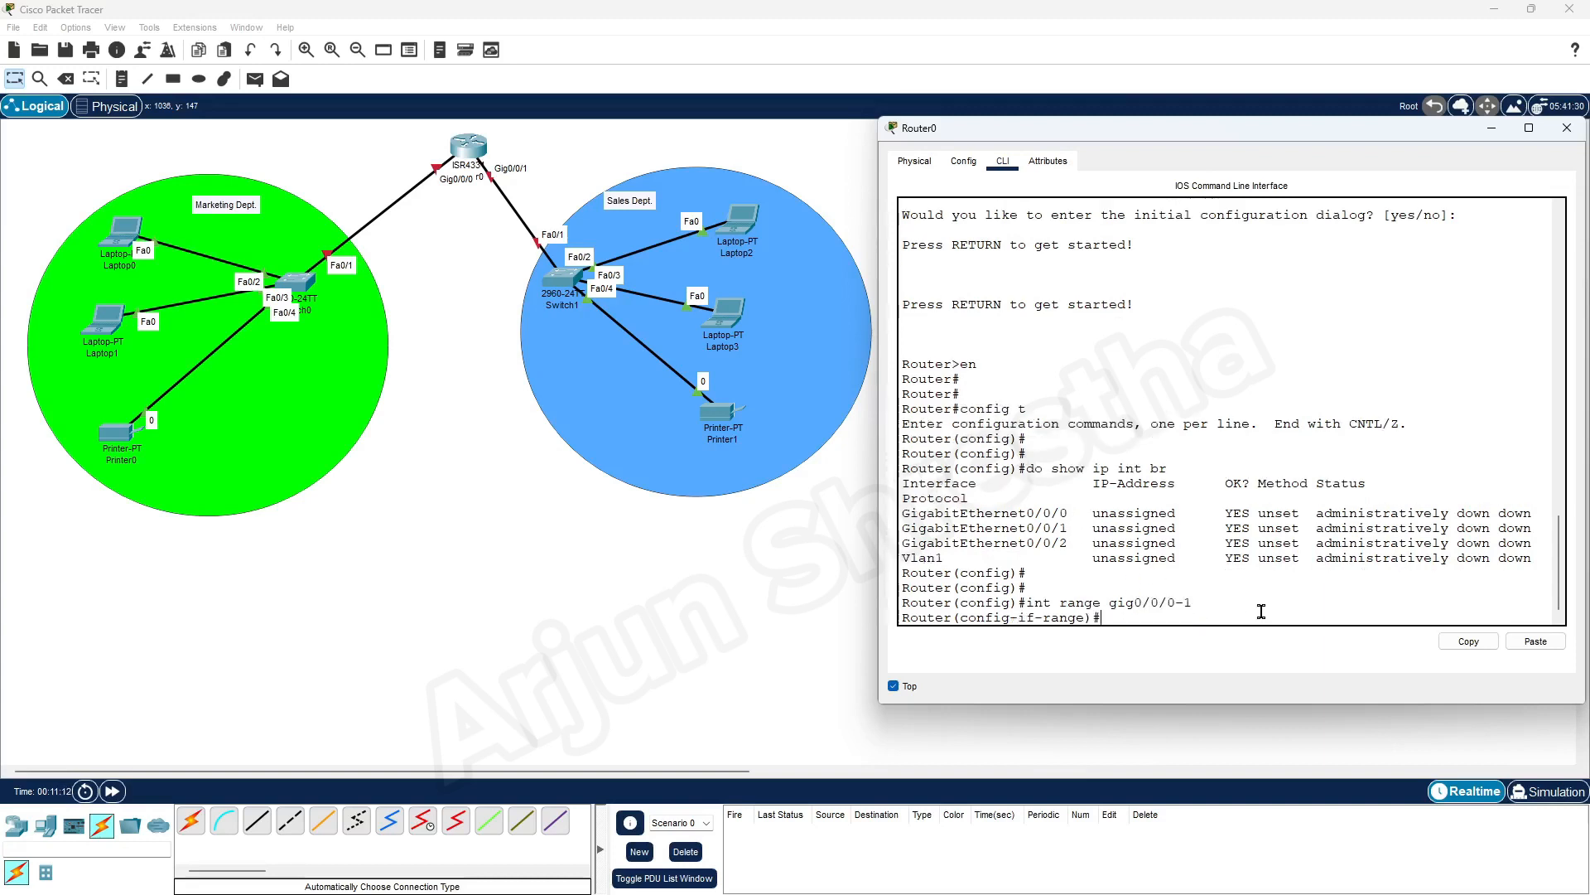
key("Return")
key("Return")
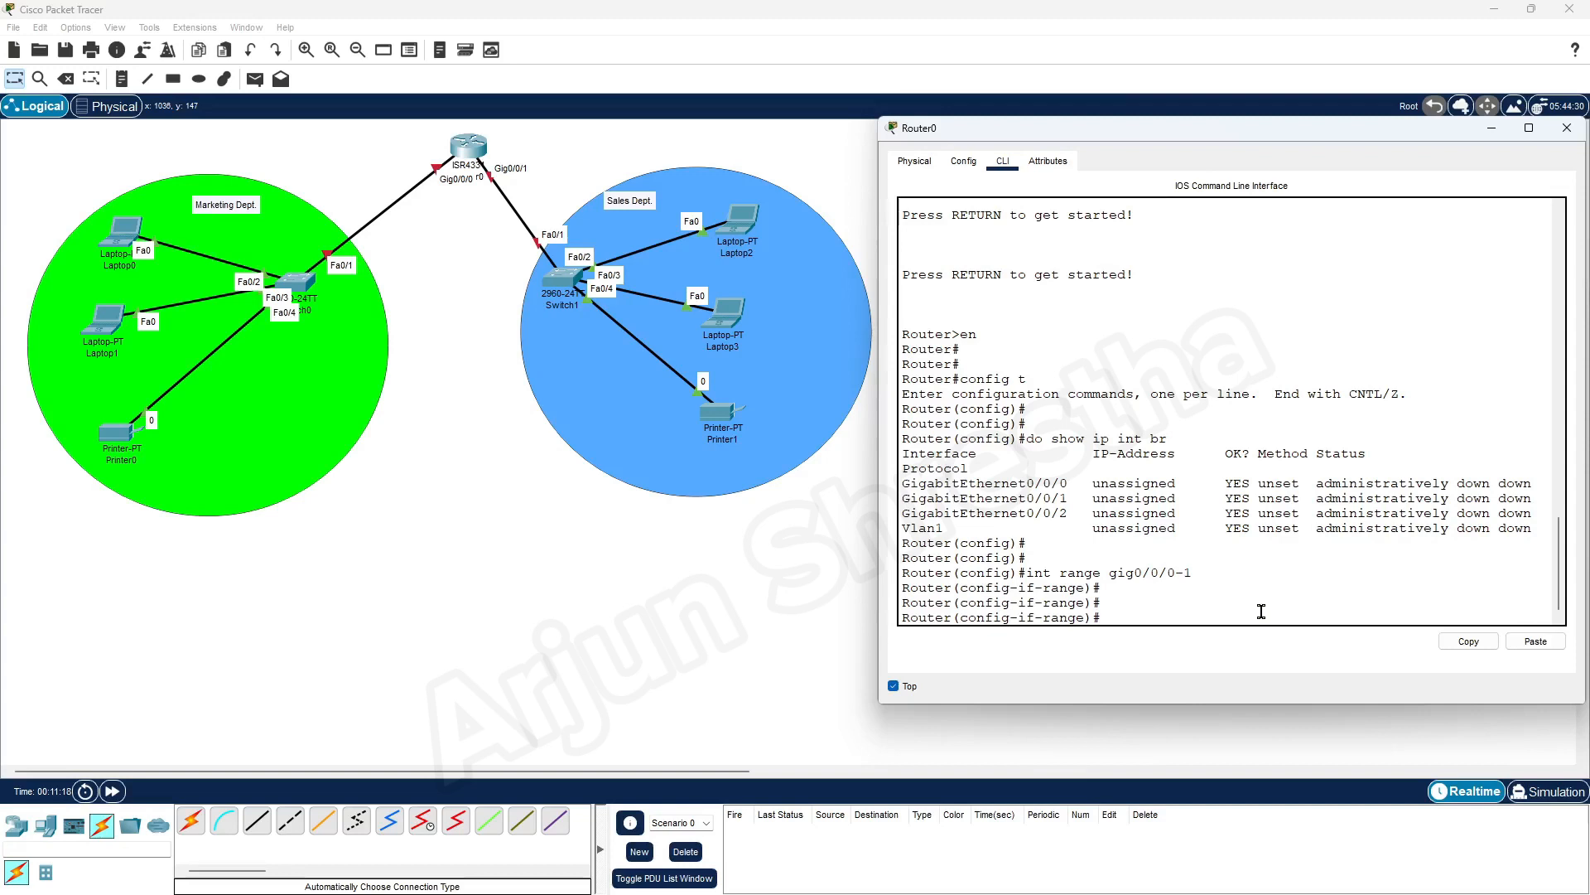
Select interface gig0/0/0 alone and enable it with no shut
type("int gig0/0/0")
key("Return")
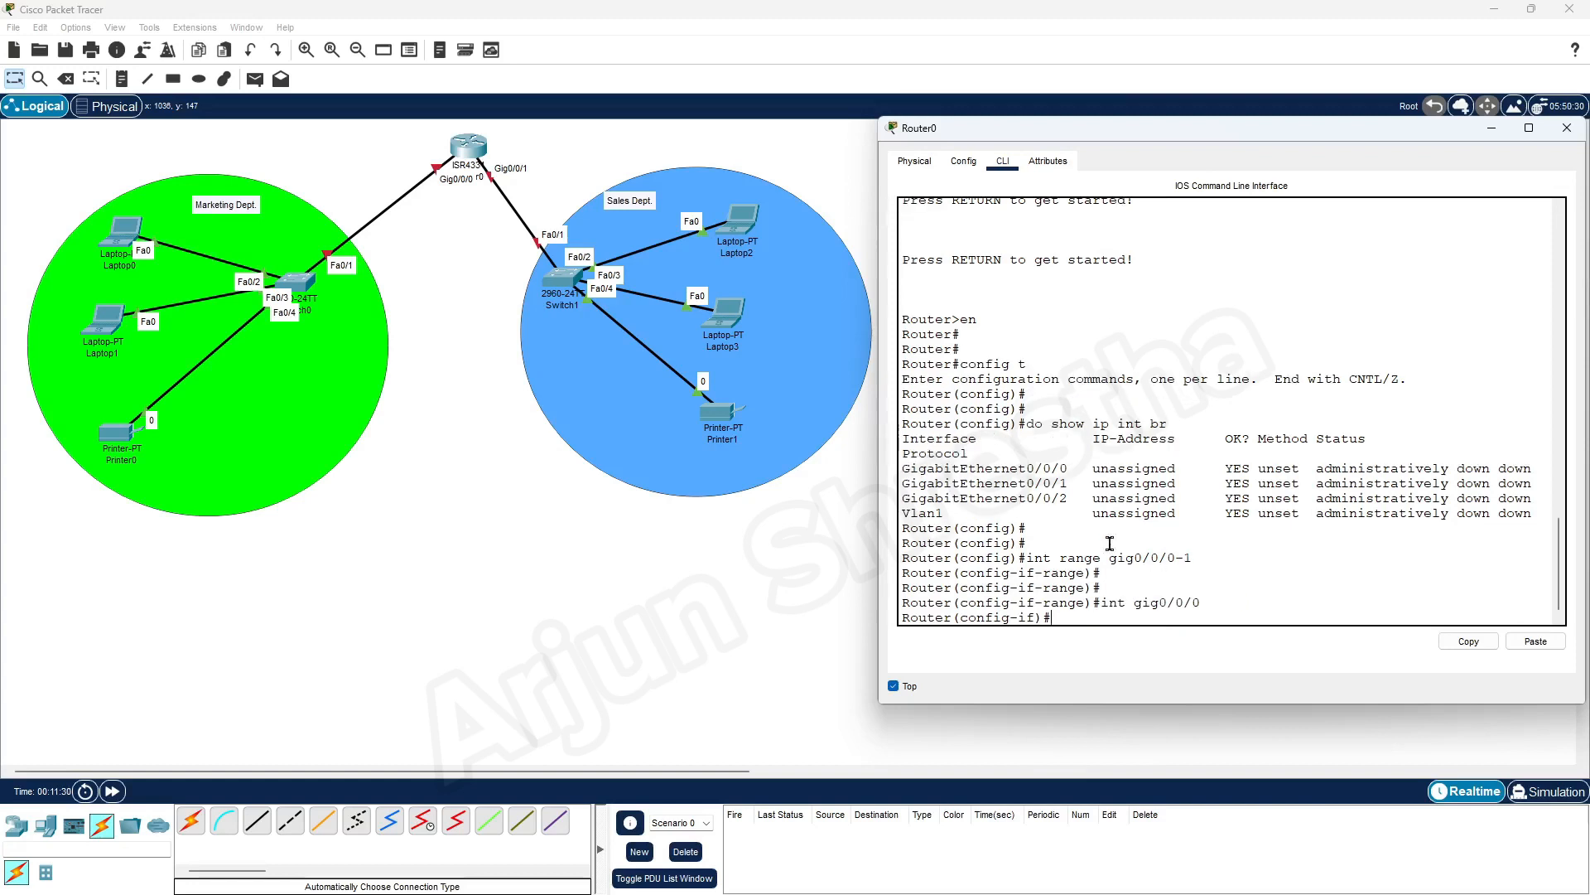
left_click_drag(902, 468, 1523, 472)
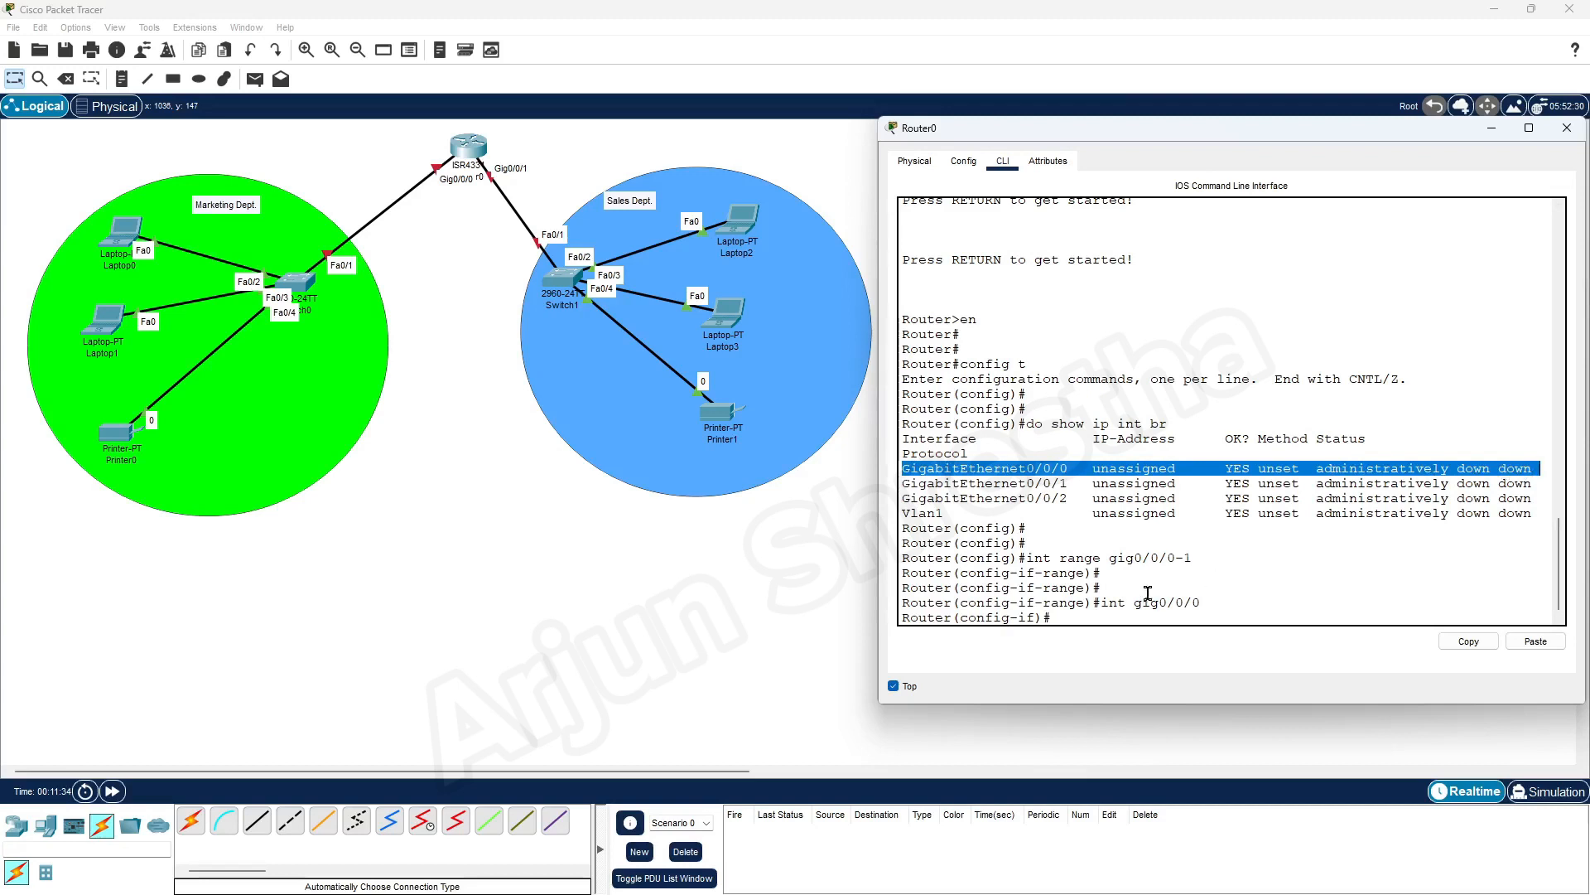
left_click(1095, 617)
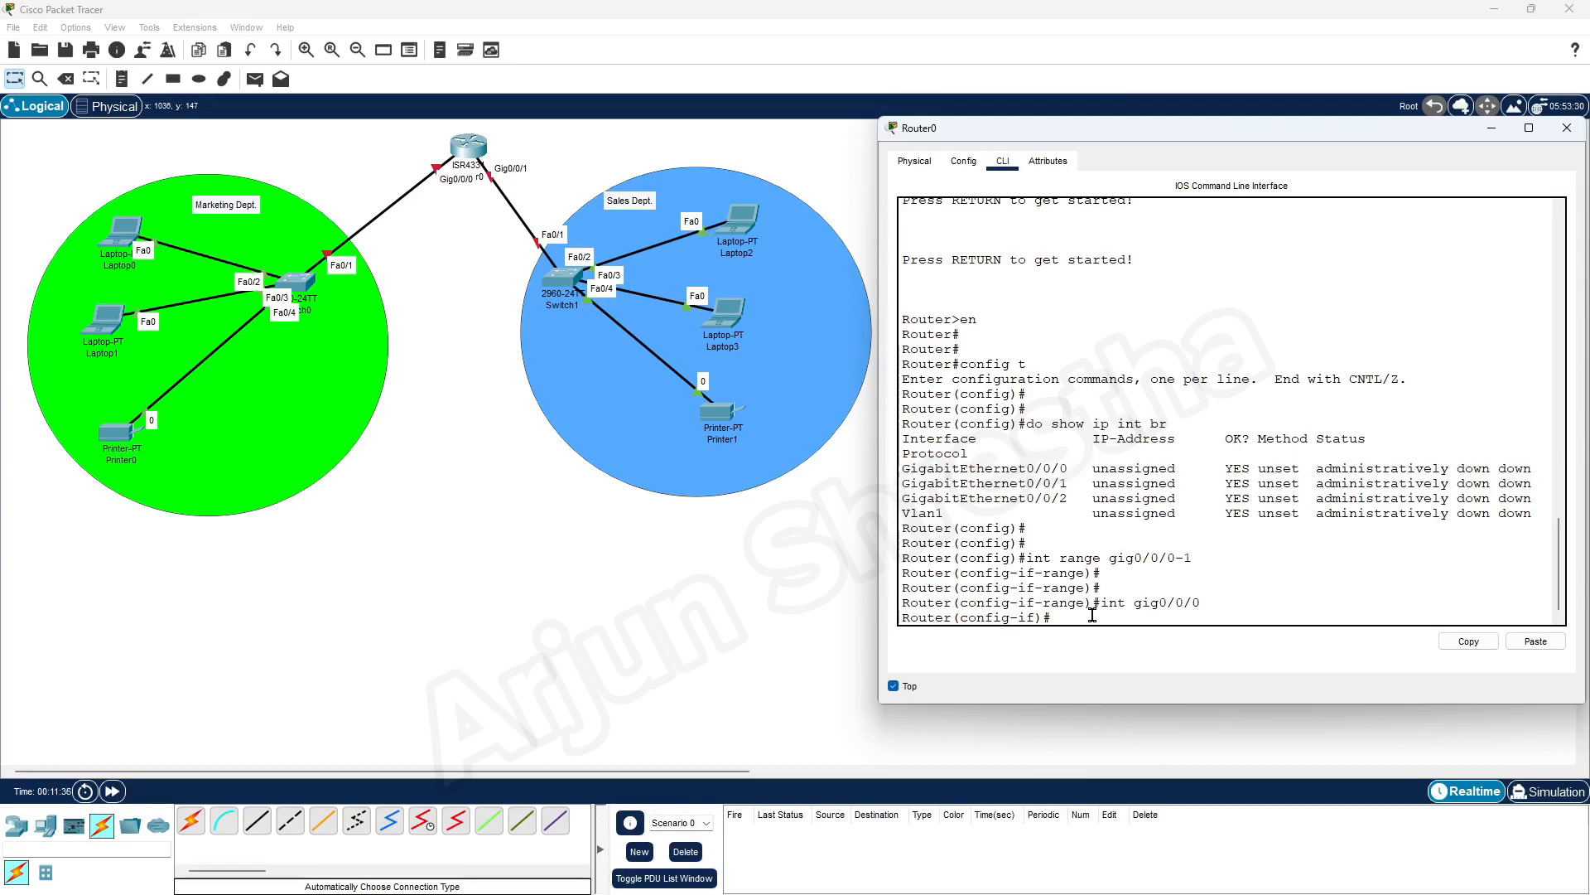
type("no shut")
key("Return")
Run do show ip int br again and check the status of GigabitEthernet0/0/0
key("Return")
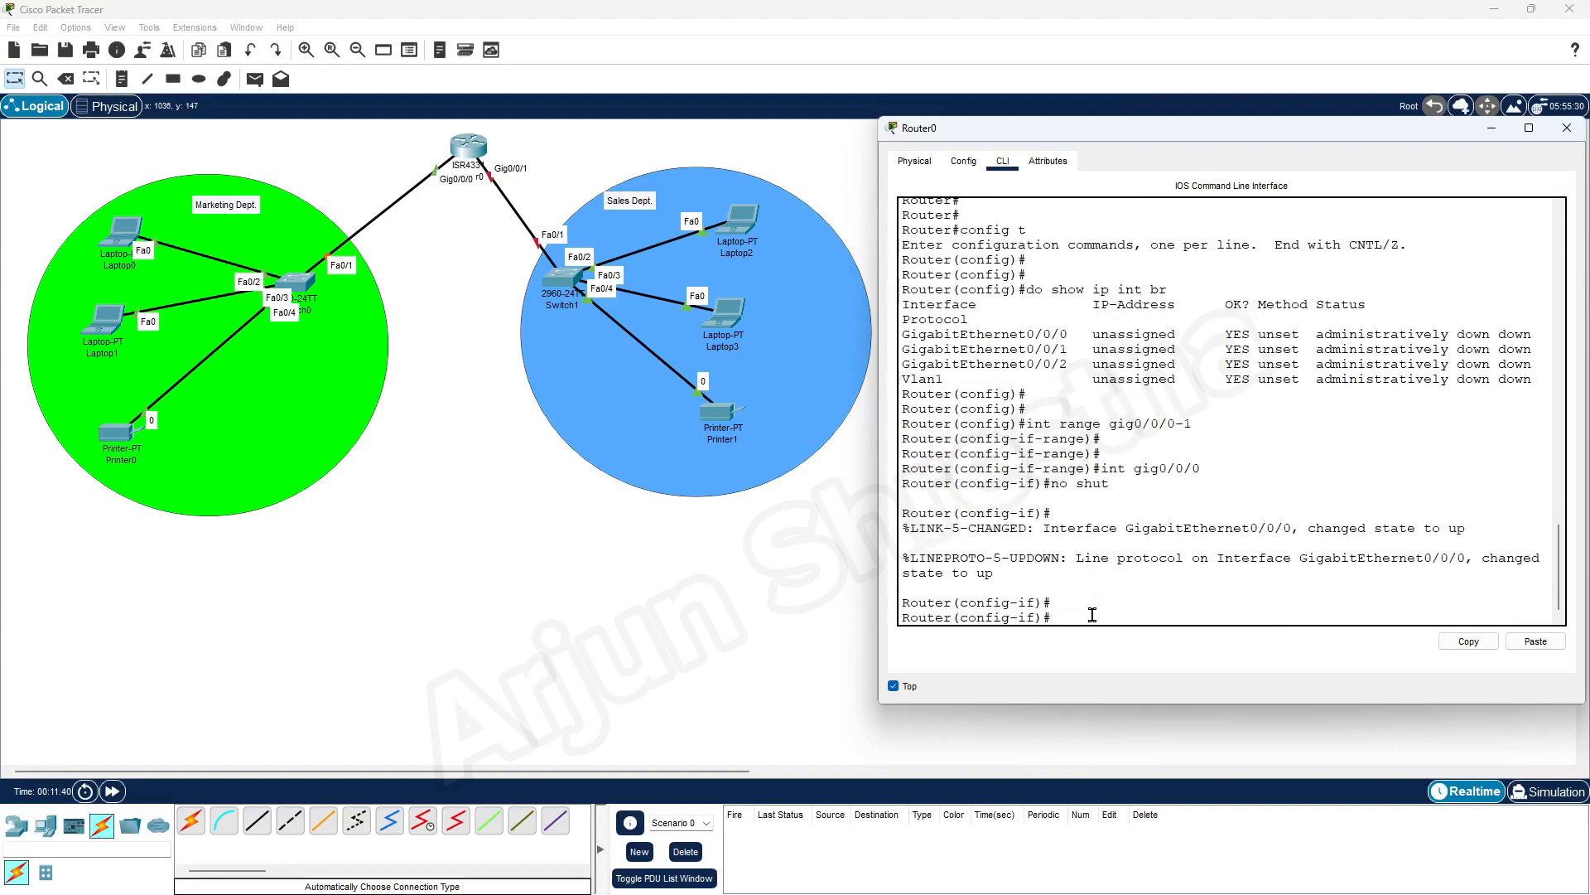
key("Up")
key("Up")
key("Up")
key("Up")
Reselect interface gig0/0/0 for configuration
key("Return")
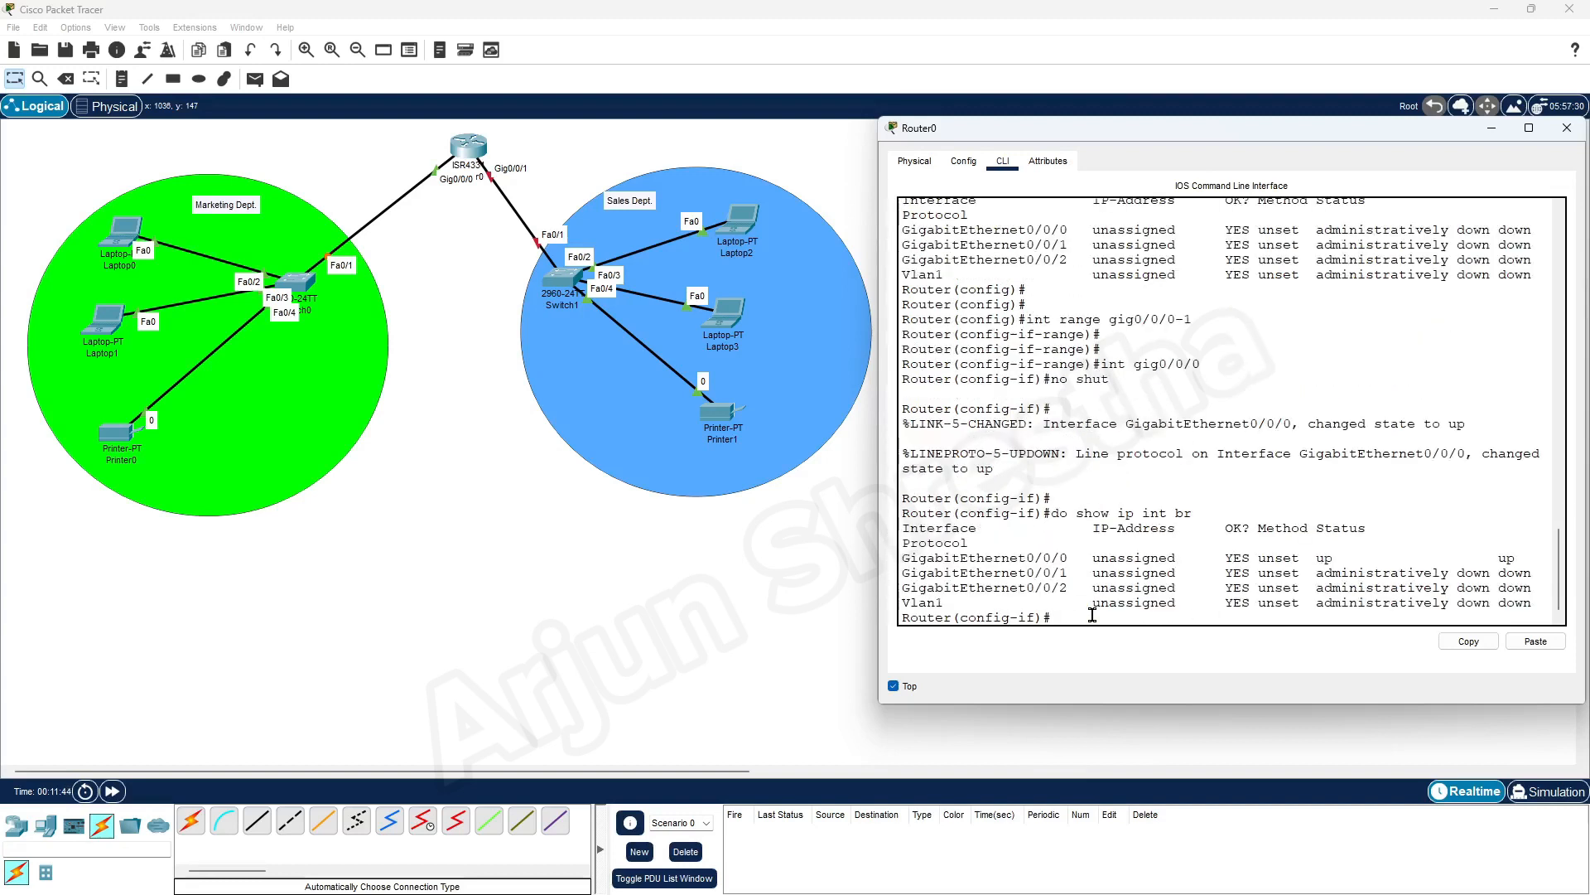
left_click_drag(1531, 559, 1209, 557)
left_click(1058, 623)
key("Up")
key("Up")
key("Up")
key("Return")
key("Return")
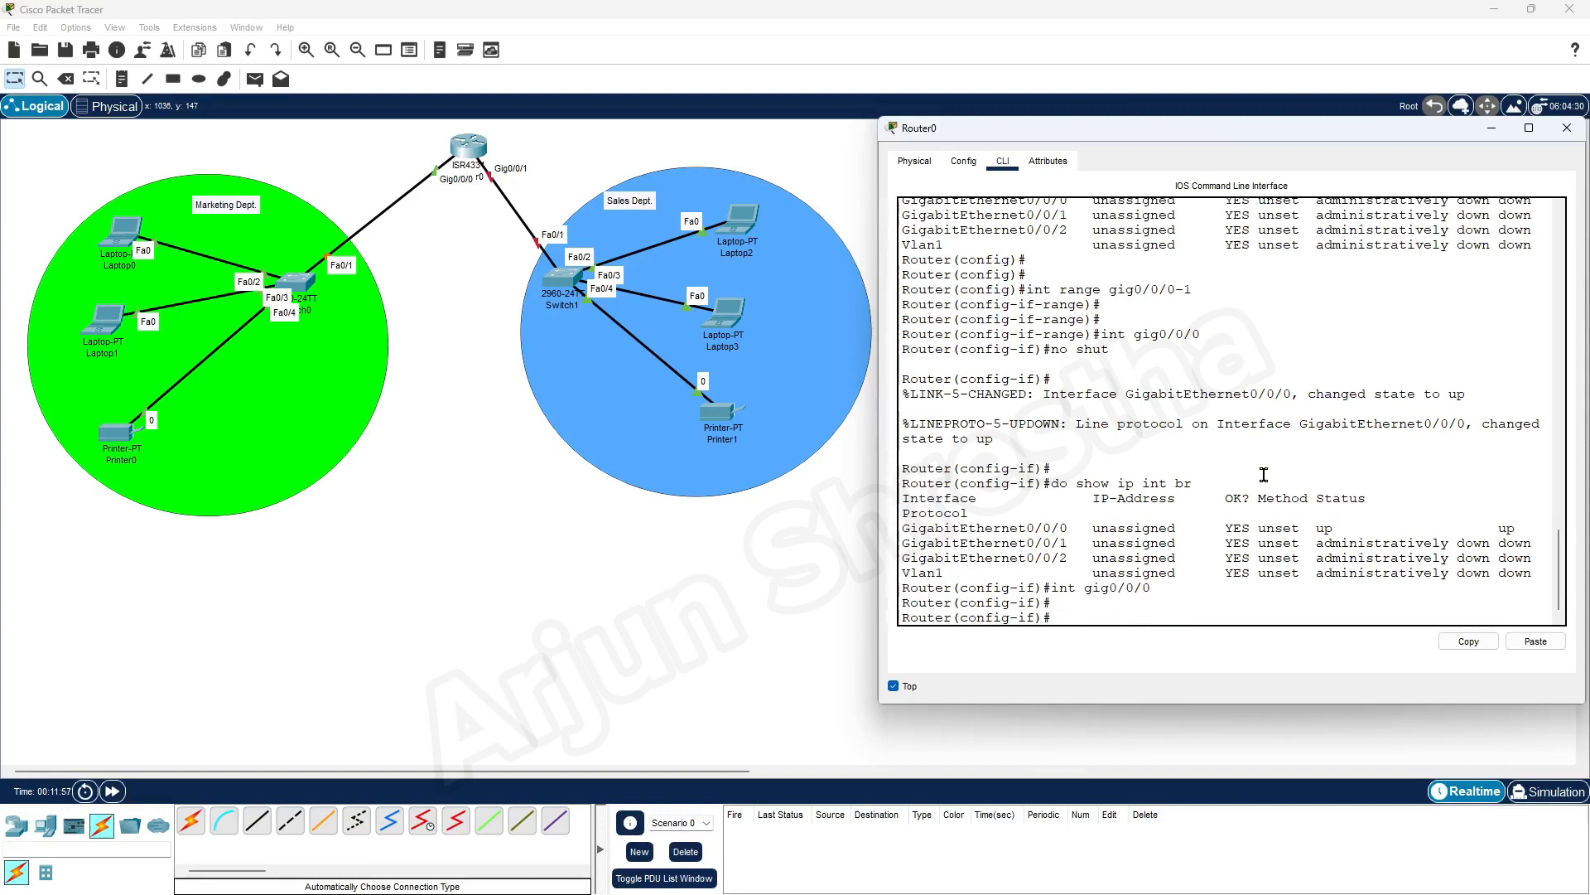
Bring the Word addressing document beside Router0's window and assign IP address 192.168.40.1 with mask 255.255.255.128 to gig0/0/0
type("ip ad")
key("Tab")
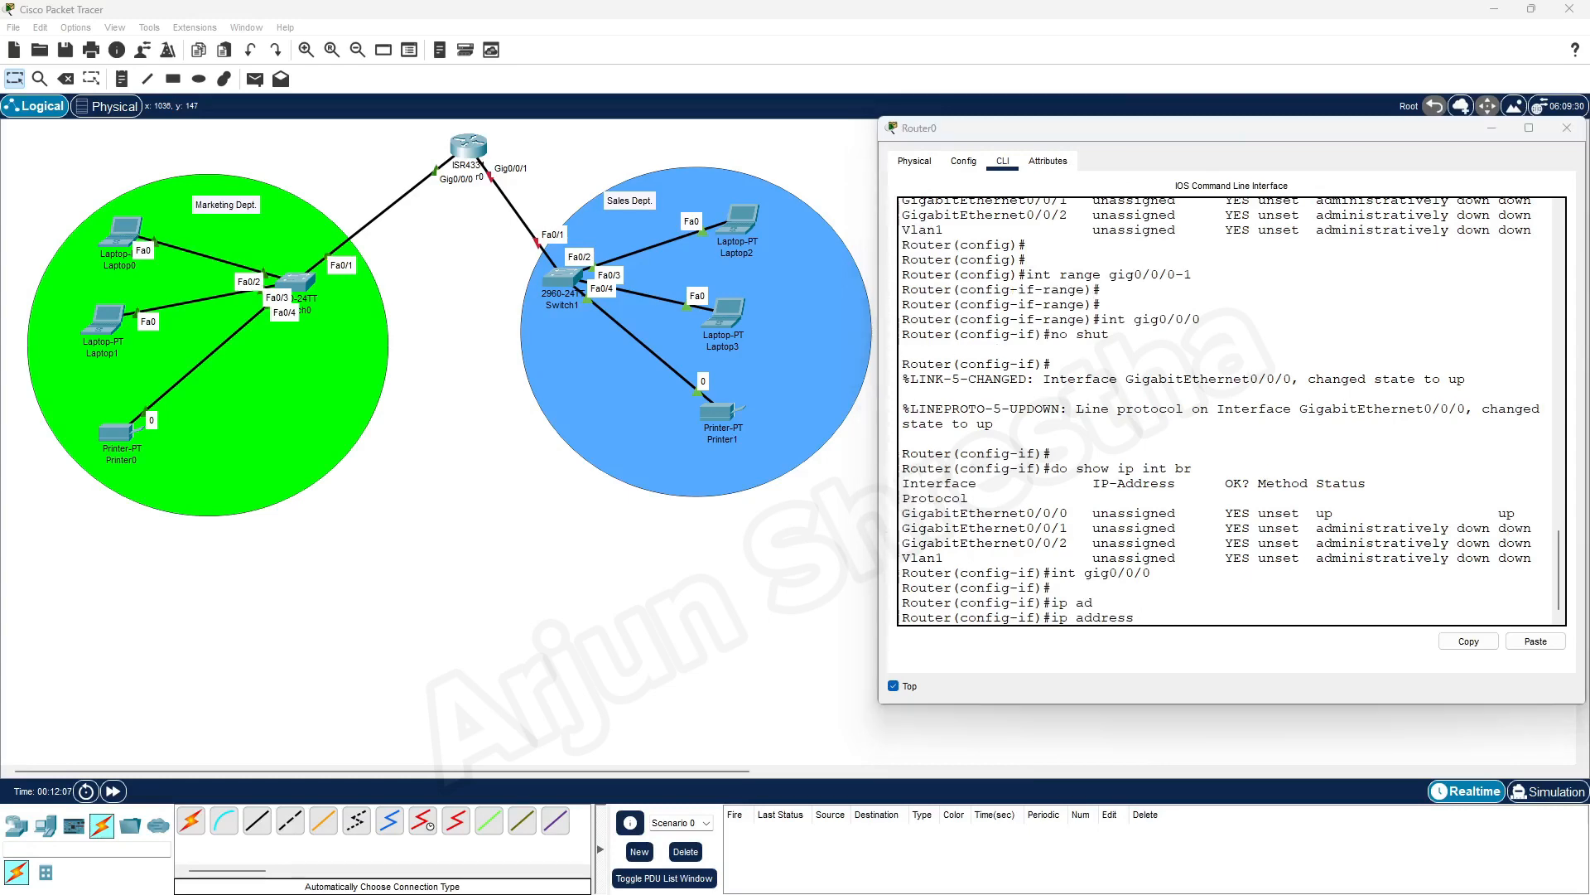
left_click_drag(1588, 91, 404, 65)
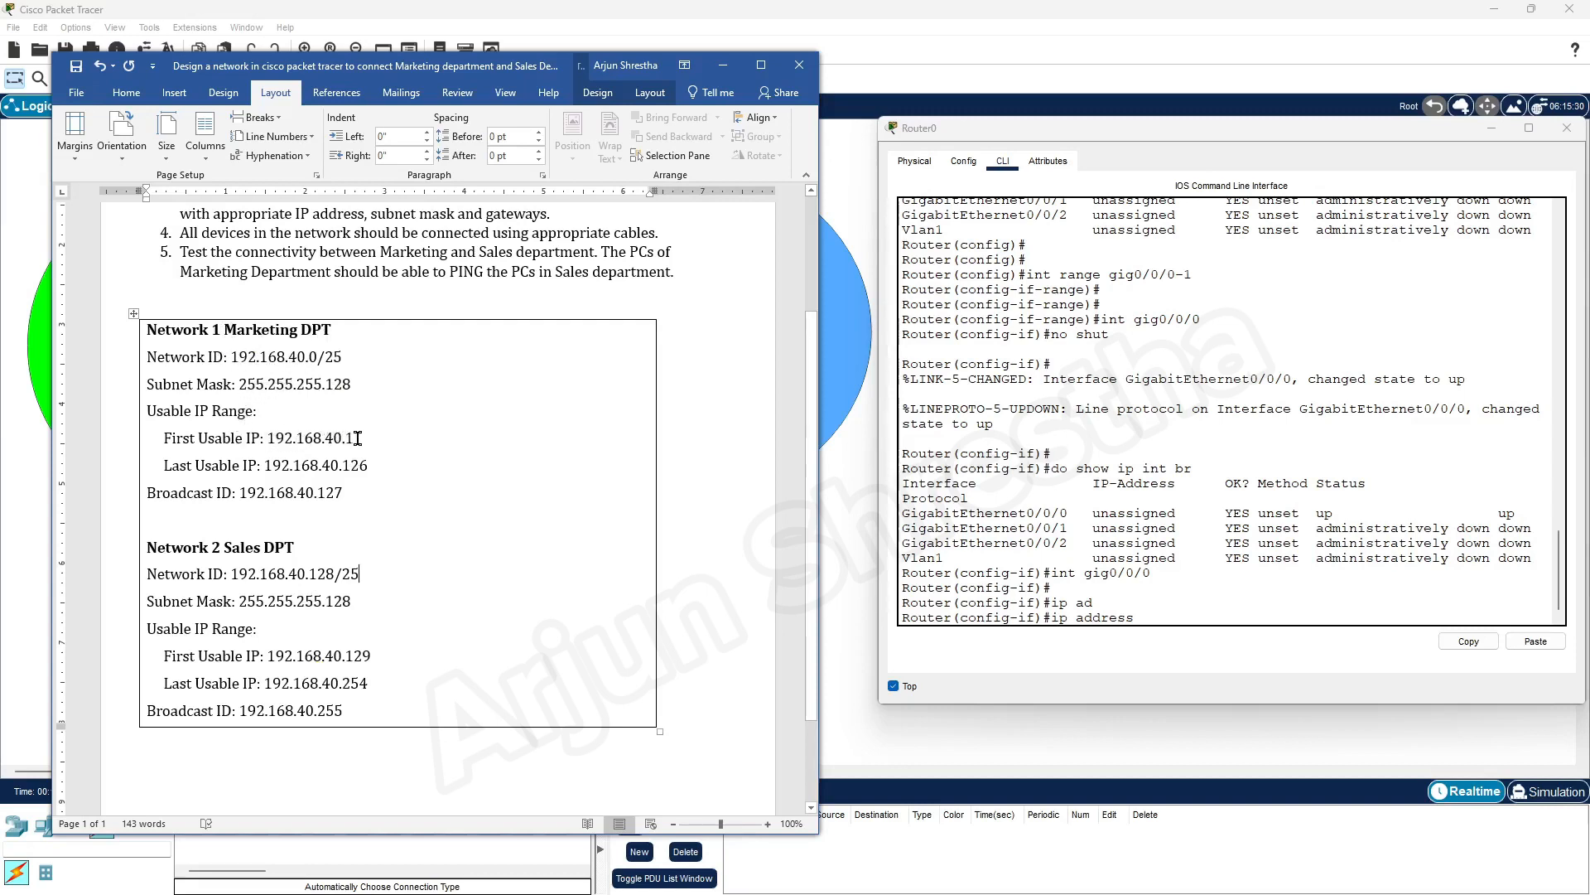
left_click(1158, 614)
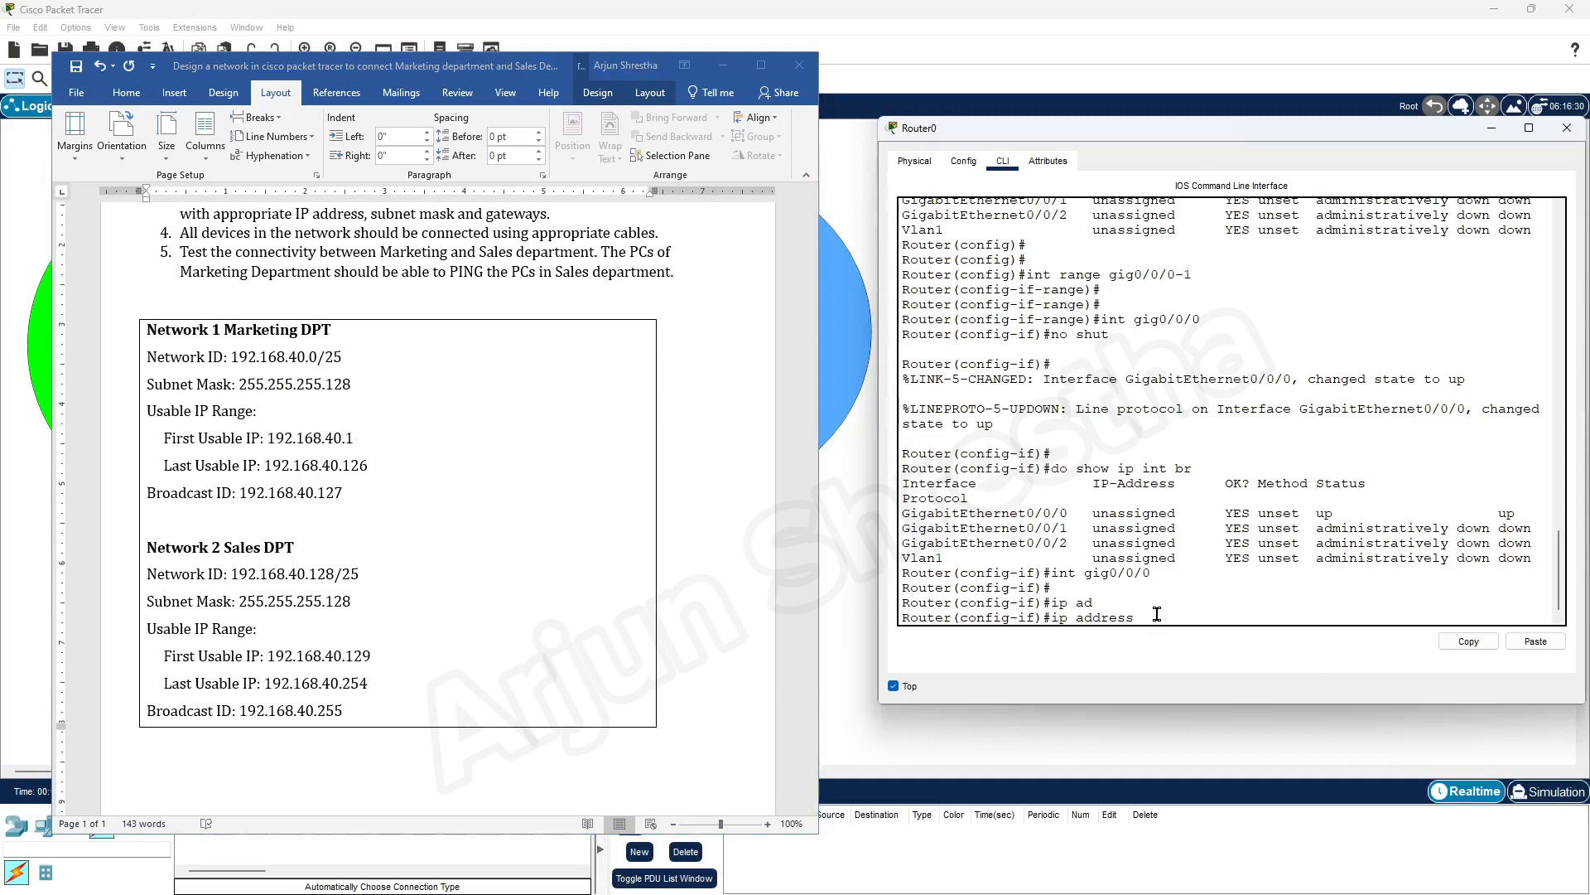
type("192.168.40.")
type("1 255.255.255.128")
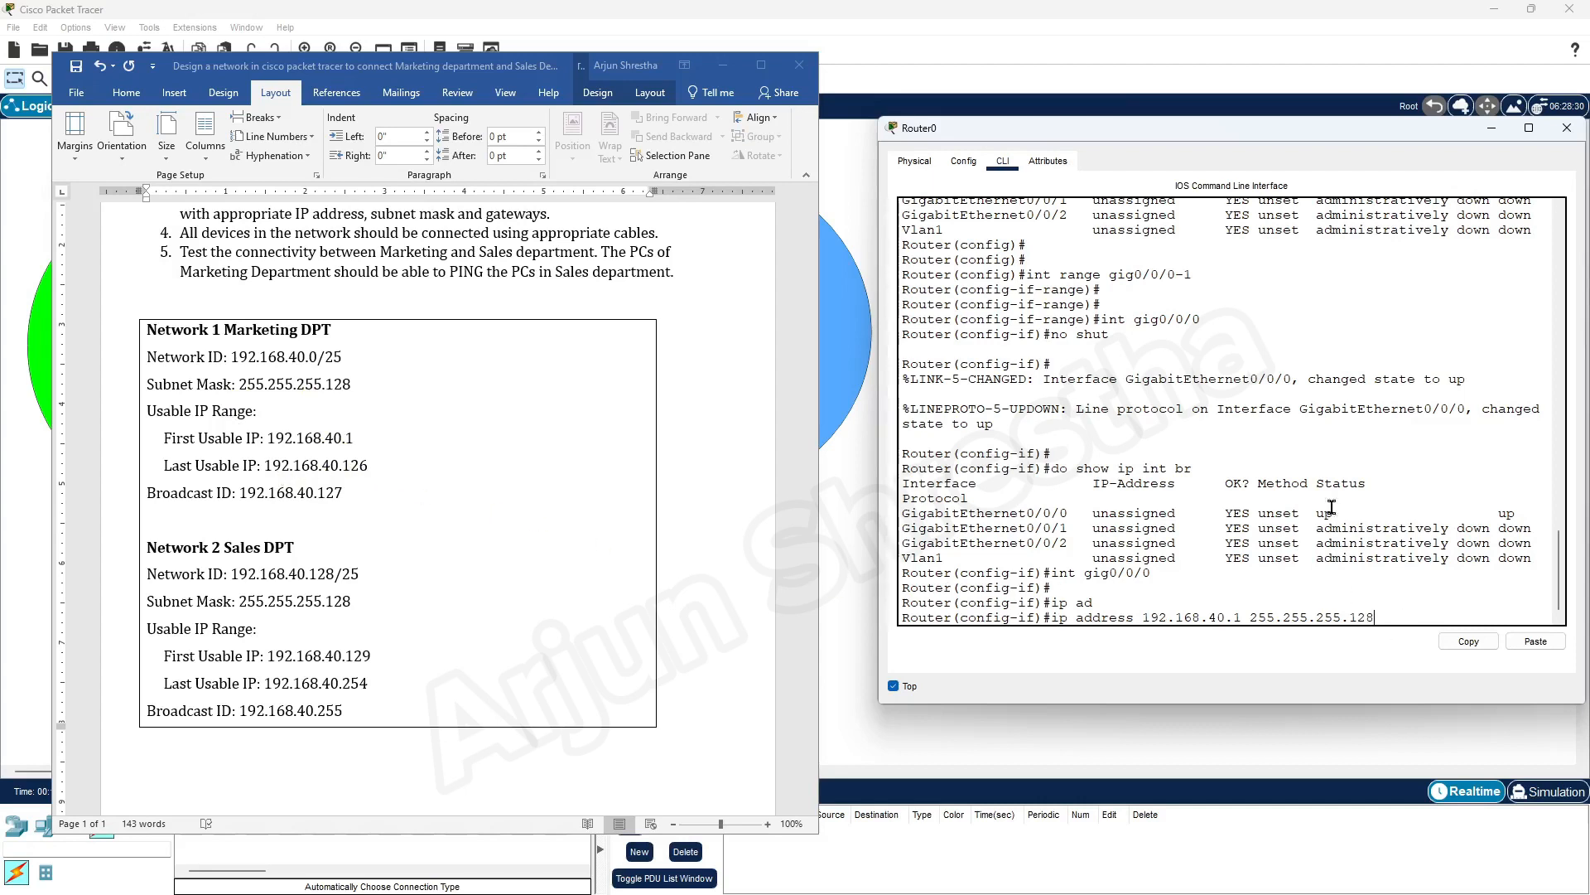
left_click_drag(1249, 617, 1142, 617)
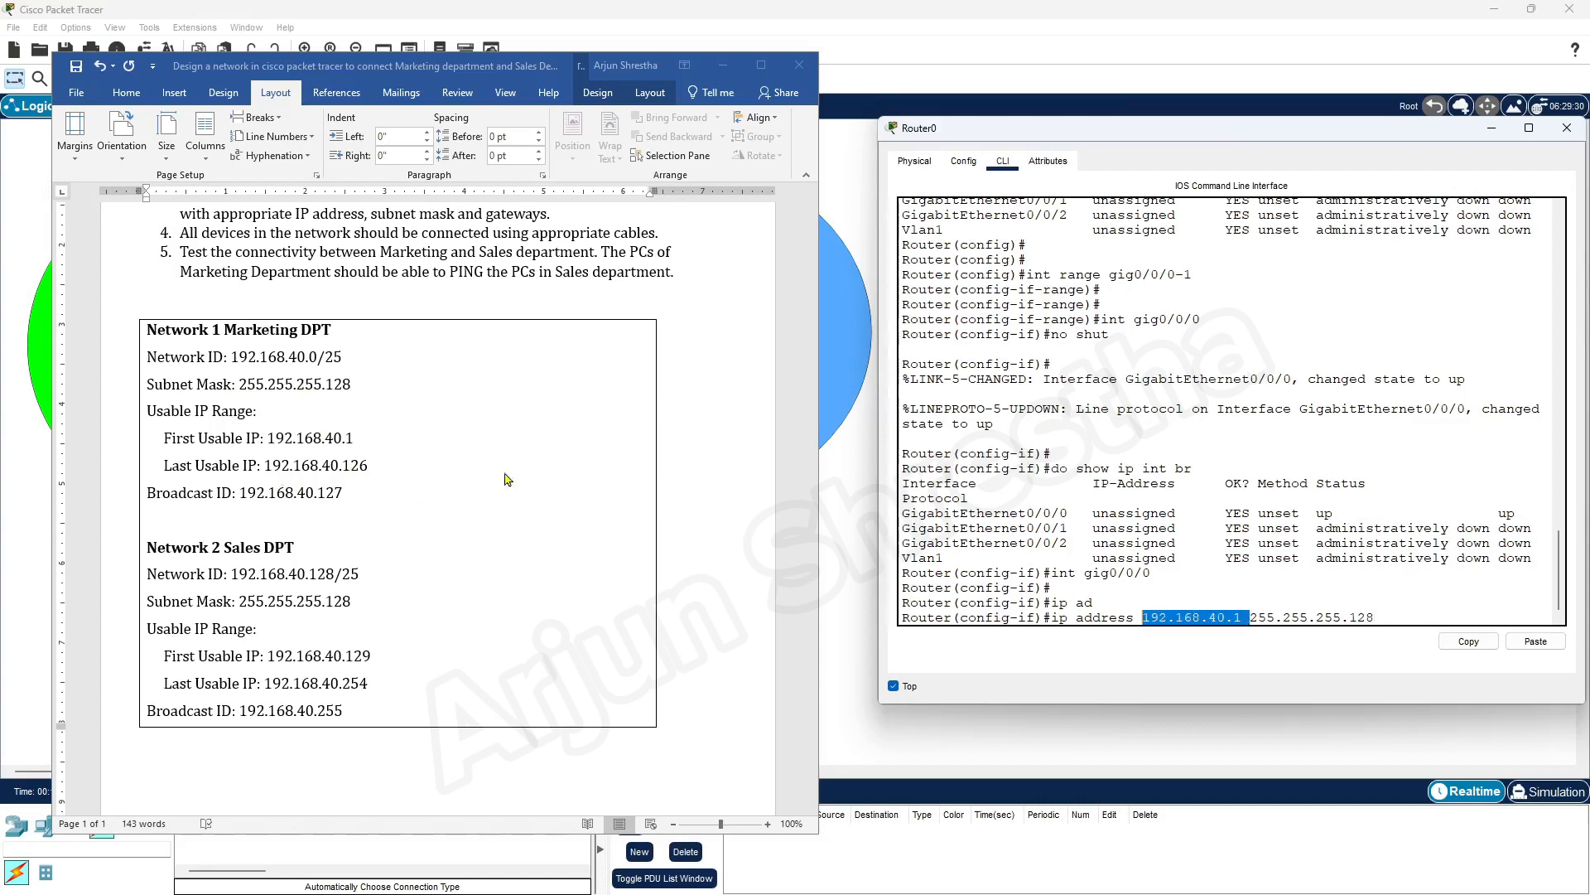
left_click(355, 437)
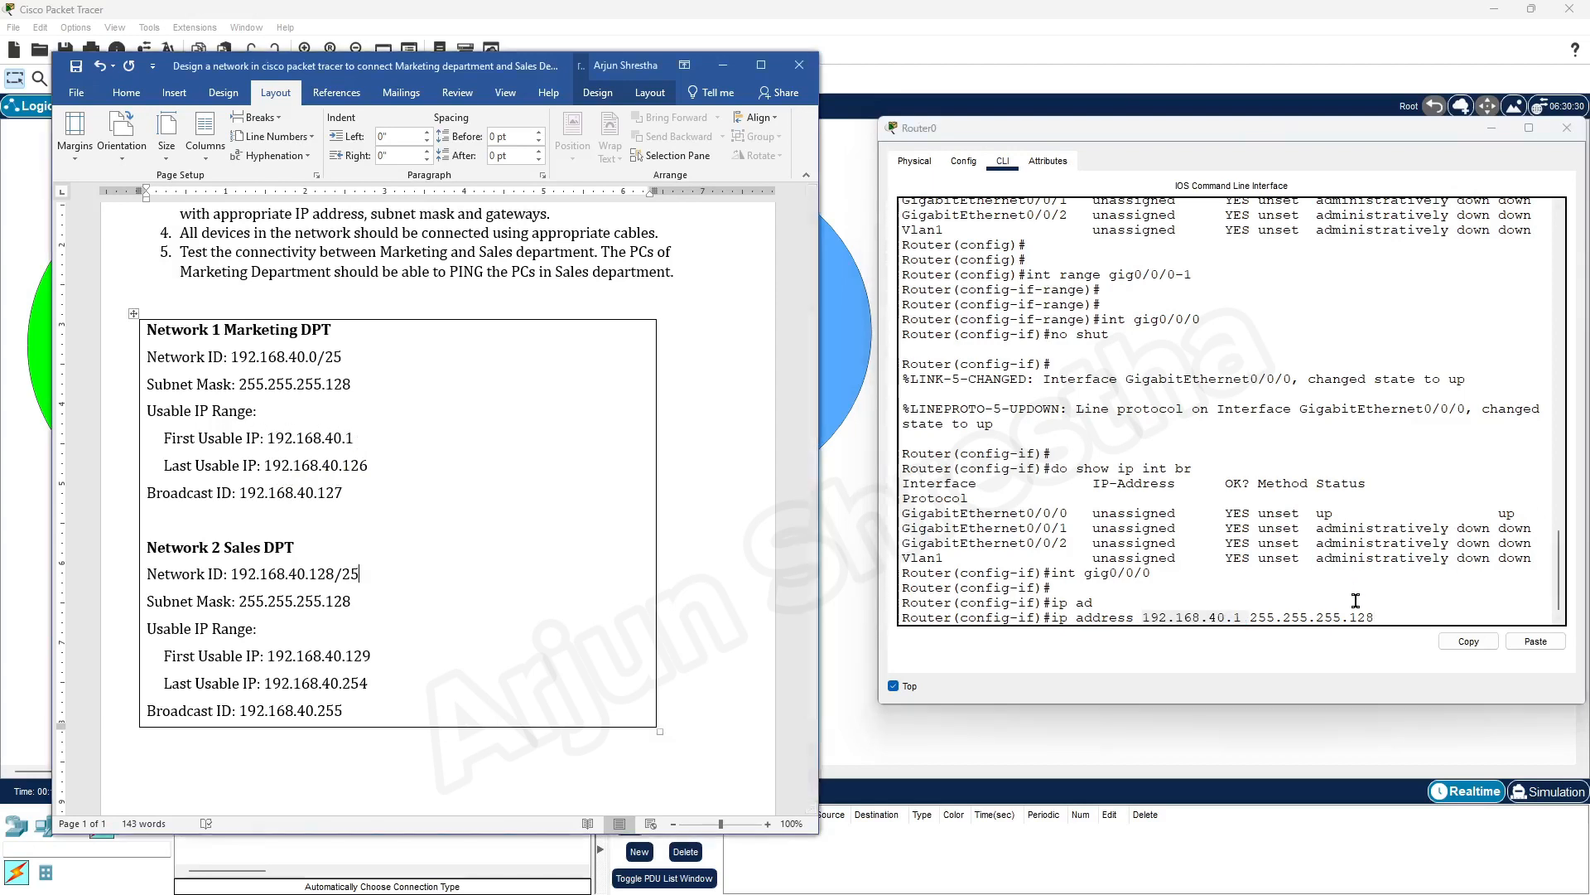
left_click(1423, 609)
key("Return")
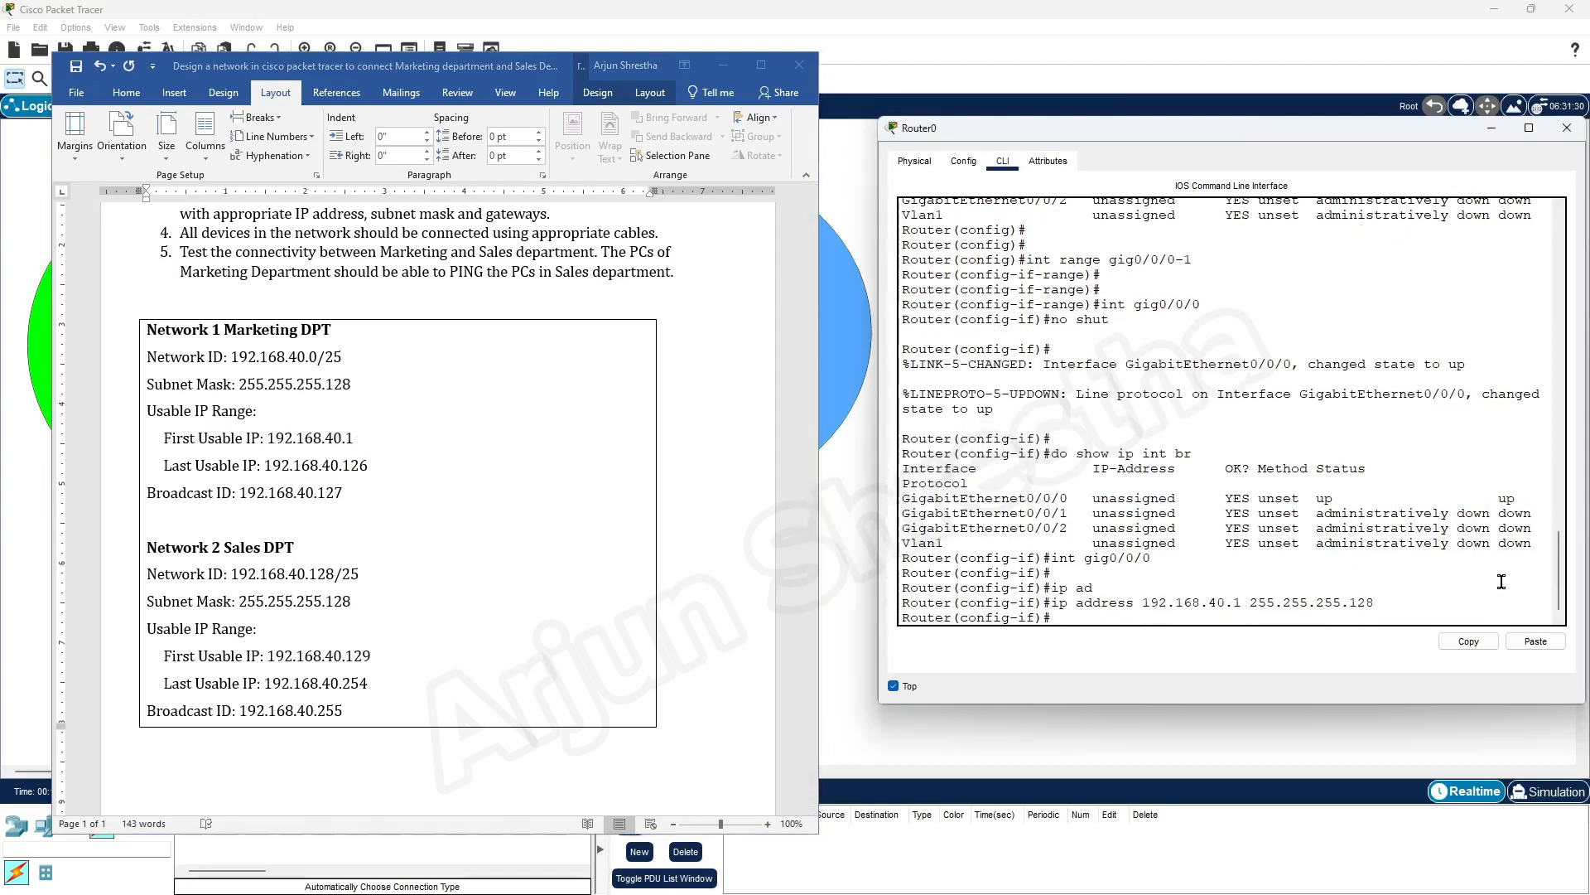
key("Return")
key("Return")
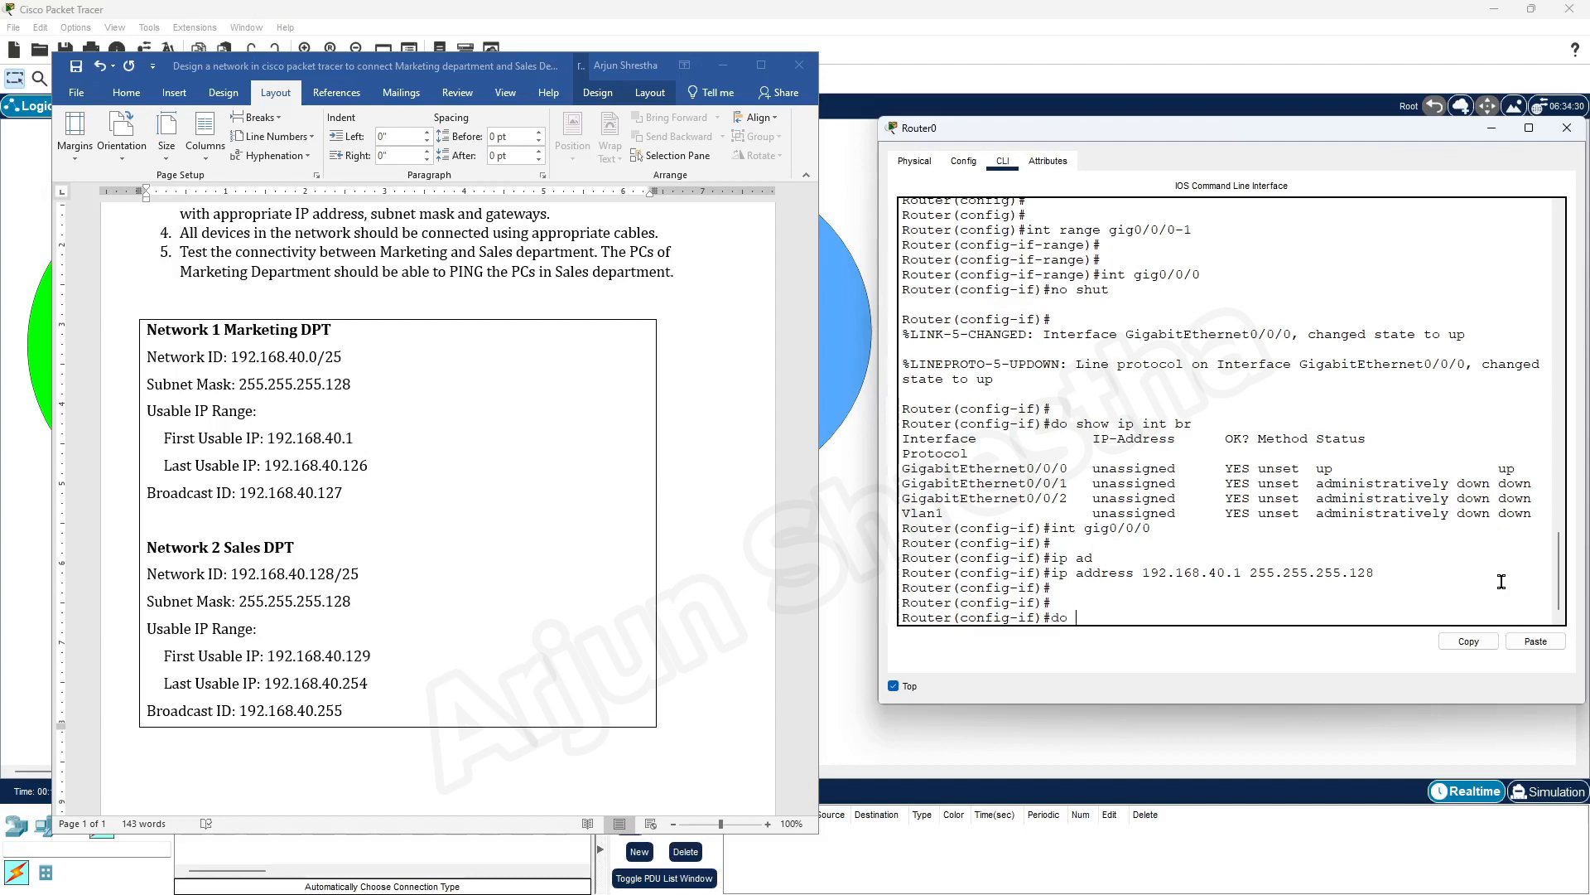
Save Router0's configuration with do wr mem
type("do wr mem")
key("Return")
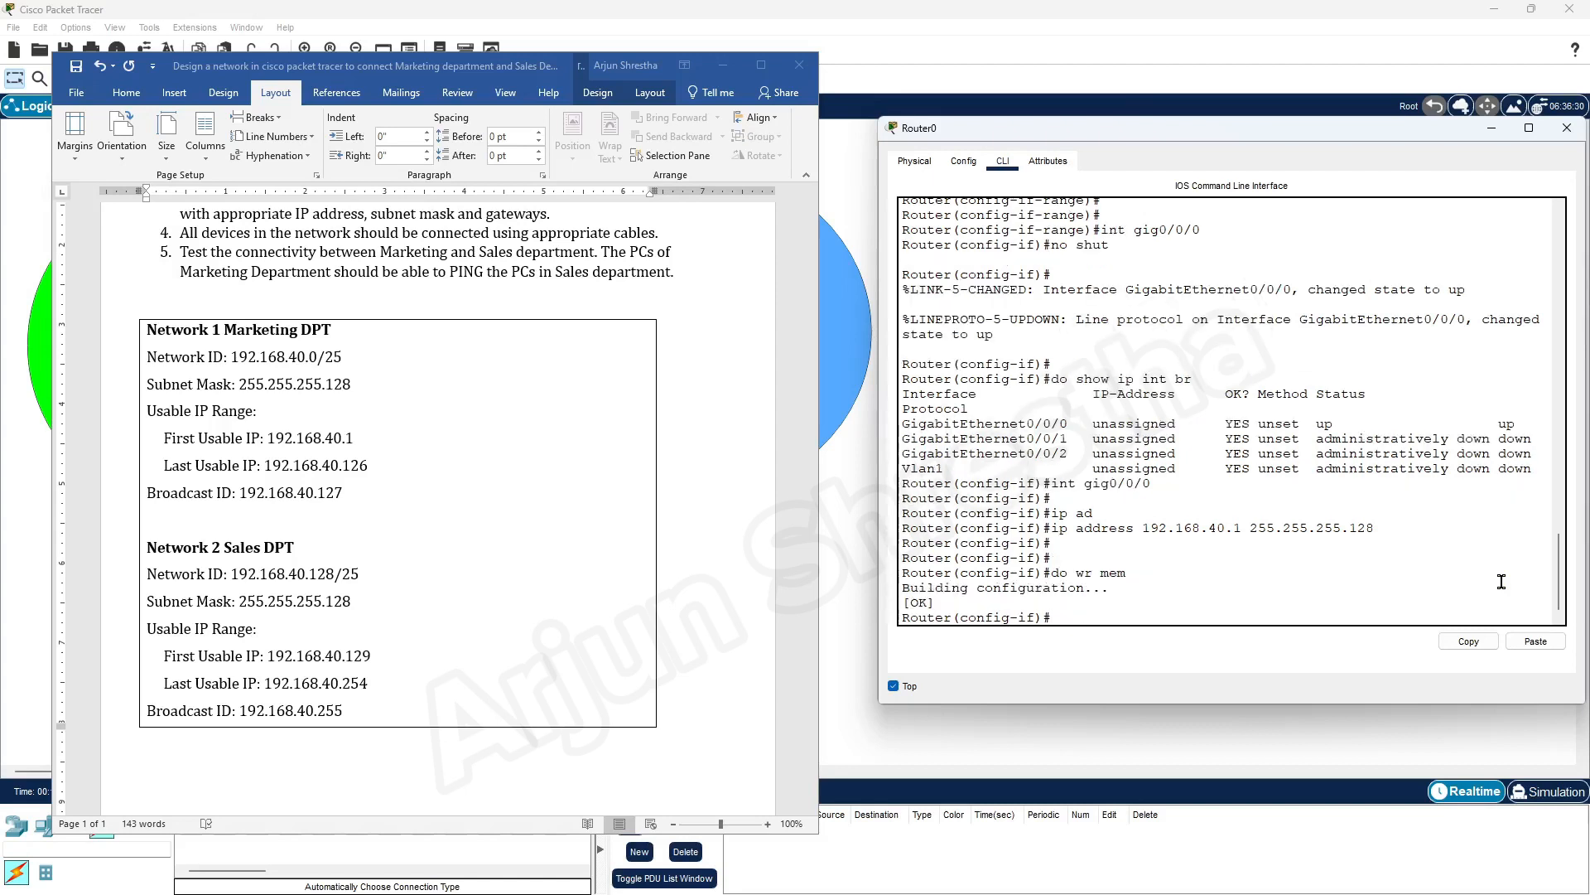
key("Return")
key("Return")
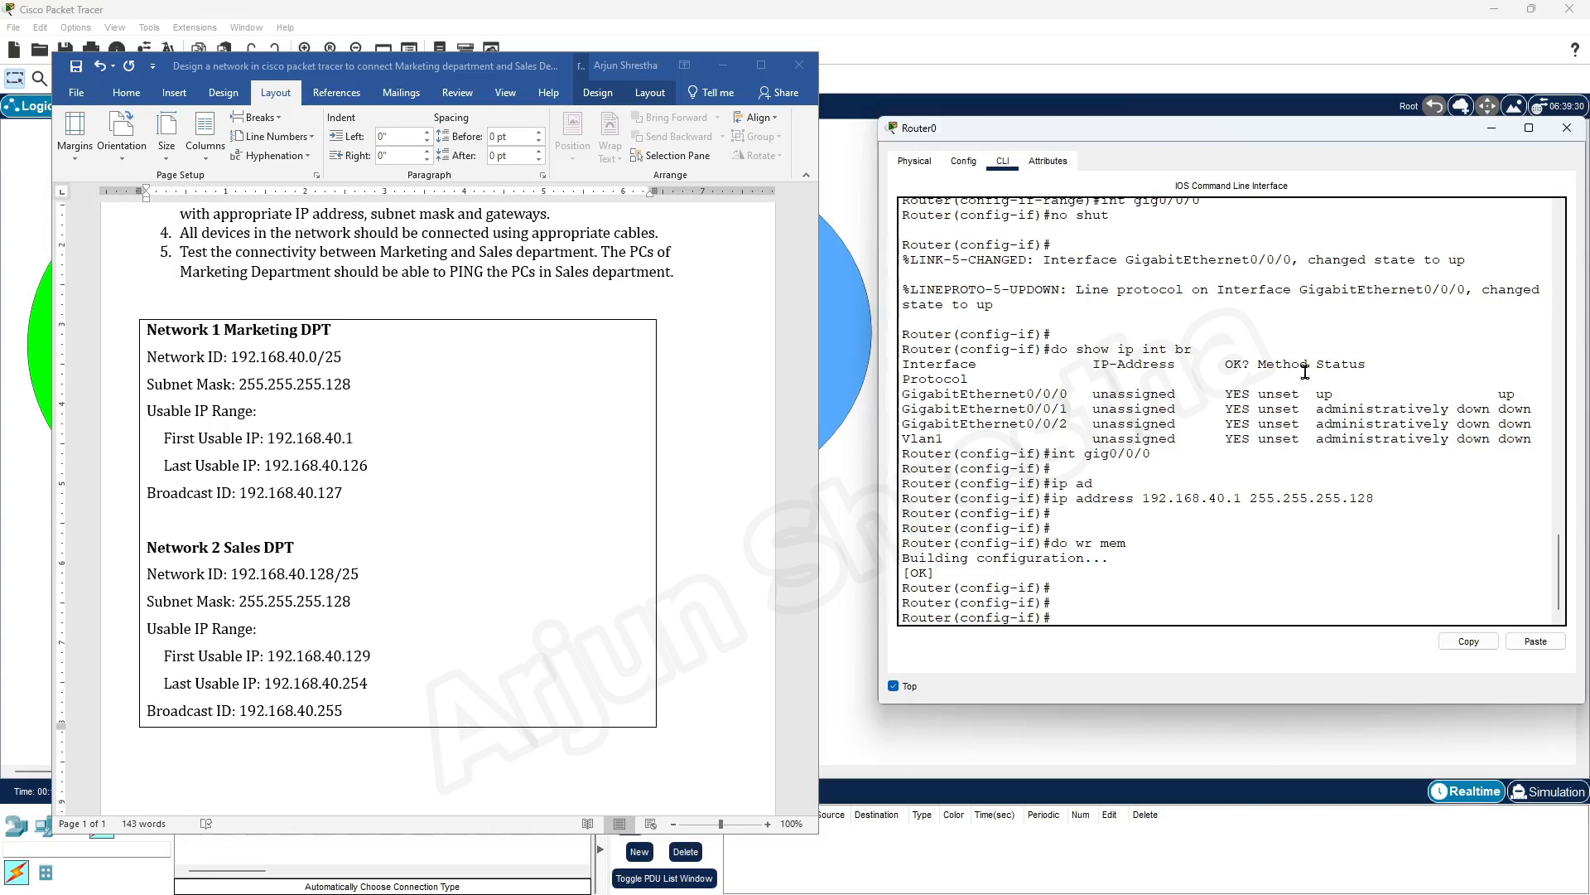
Select interface gig0/0/1 and enable it with no shutdown
left_click_drag(1027, 408, 1068, 408)
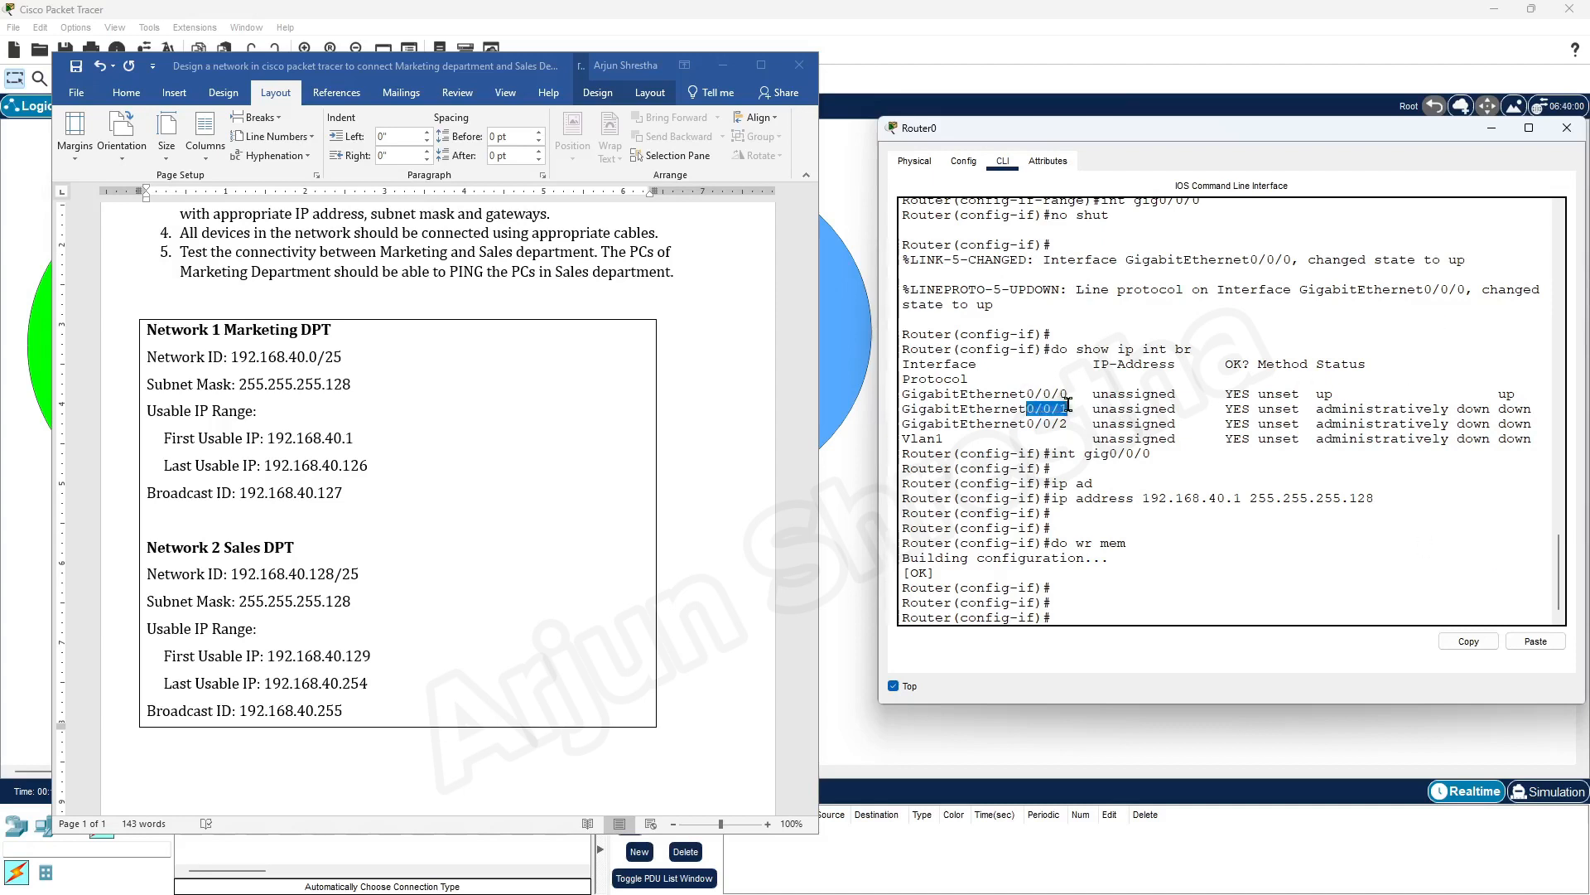
left_click(1145, 618)
type("int gig0/0/0")
key("Return")
key("Return")
key("Return")
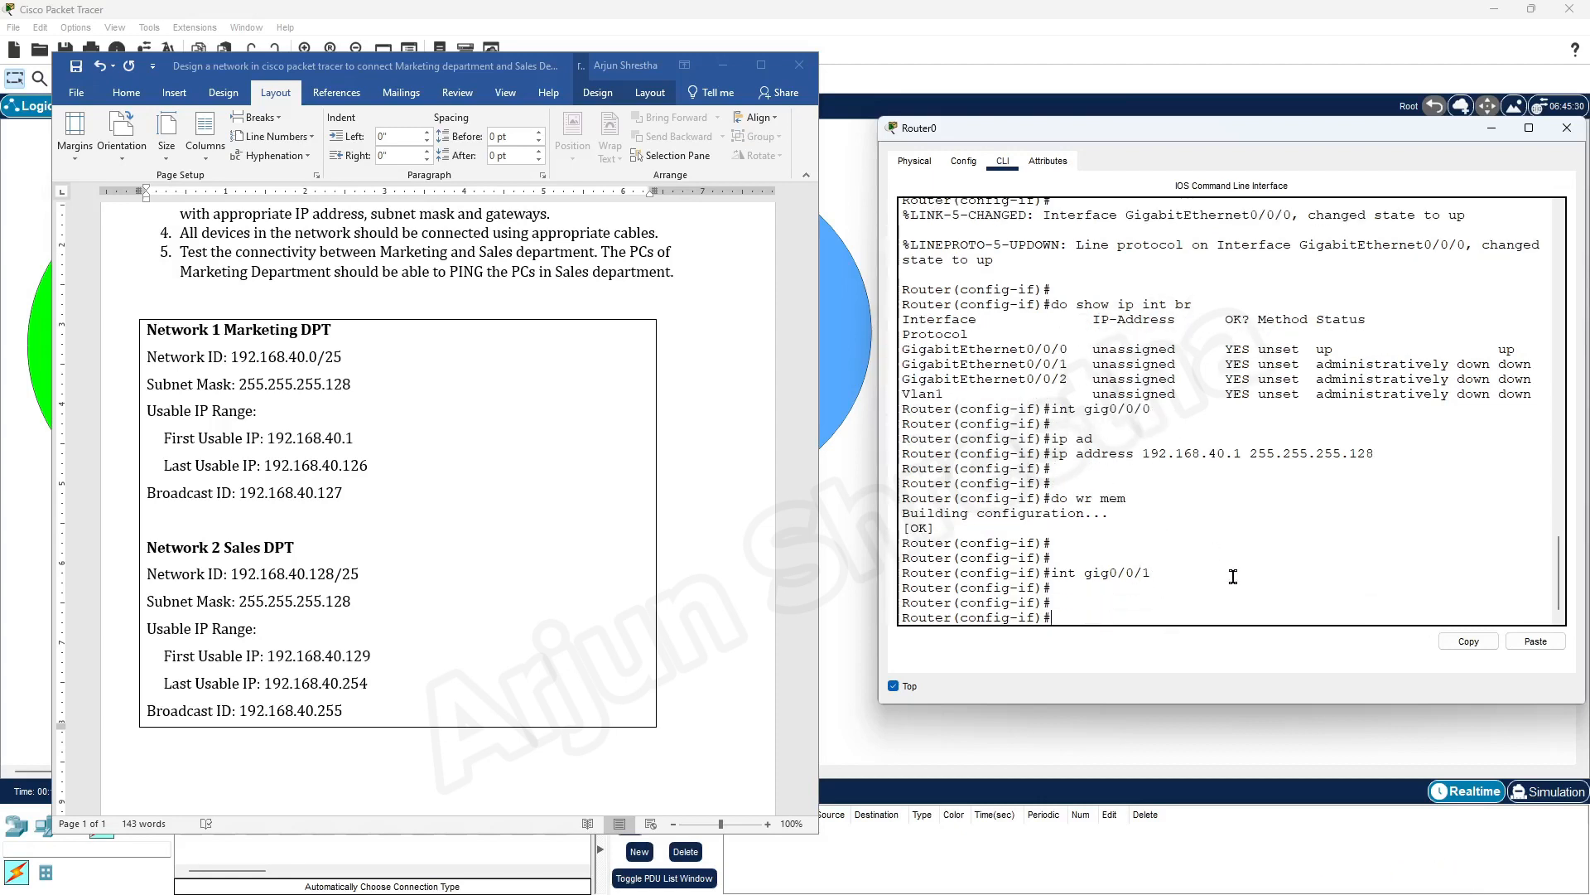
type("no shutdown")
key("Return")
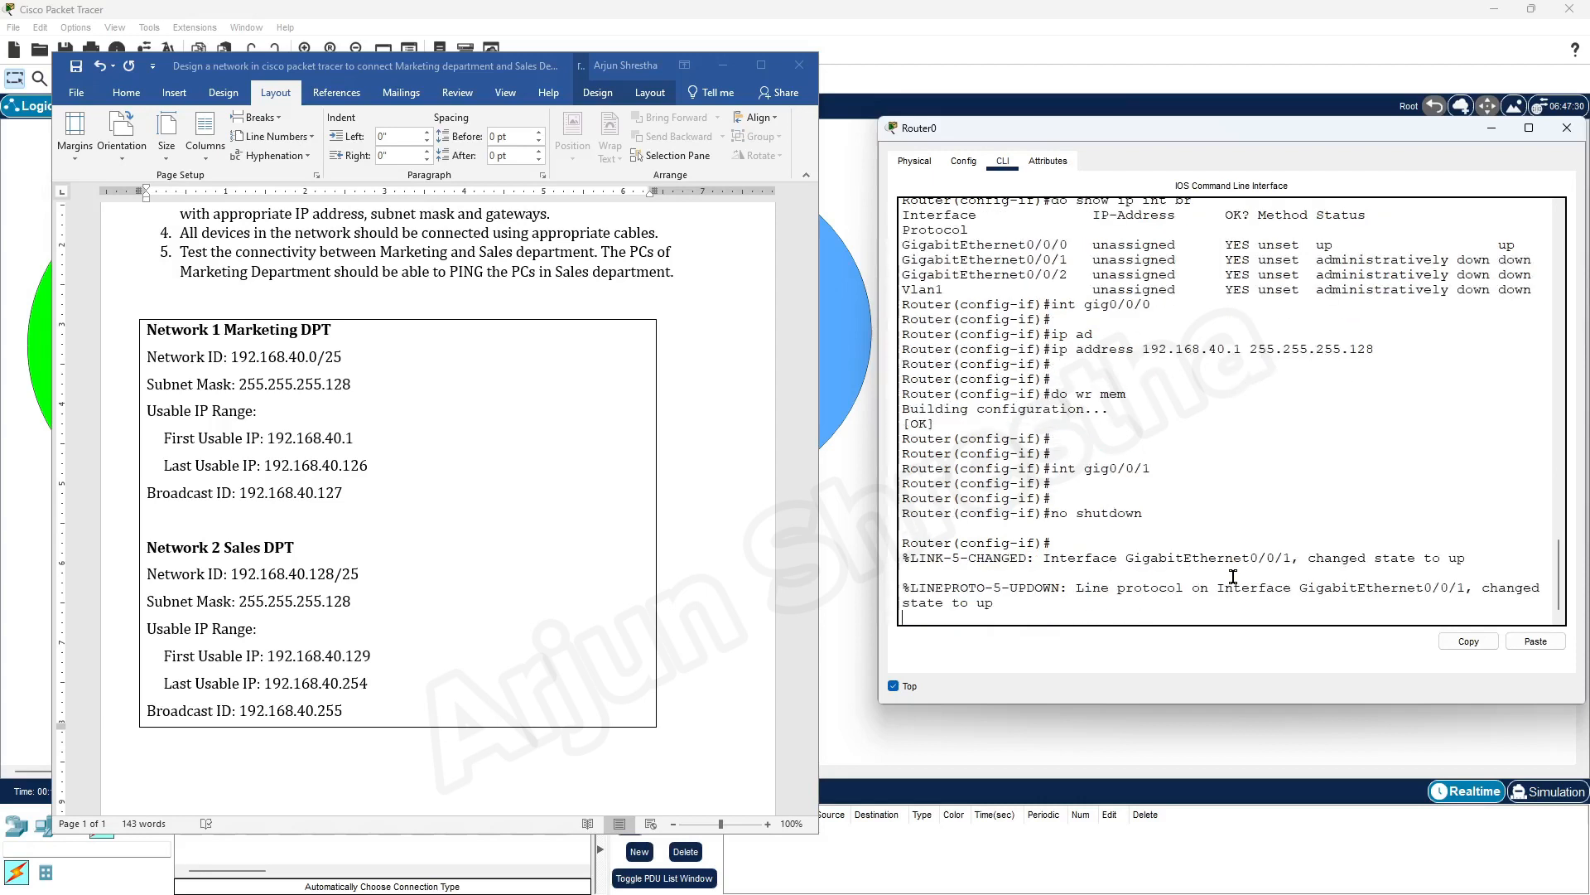
key("Return")
key("Return")
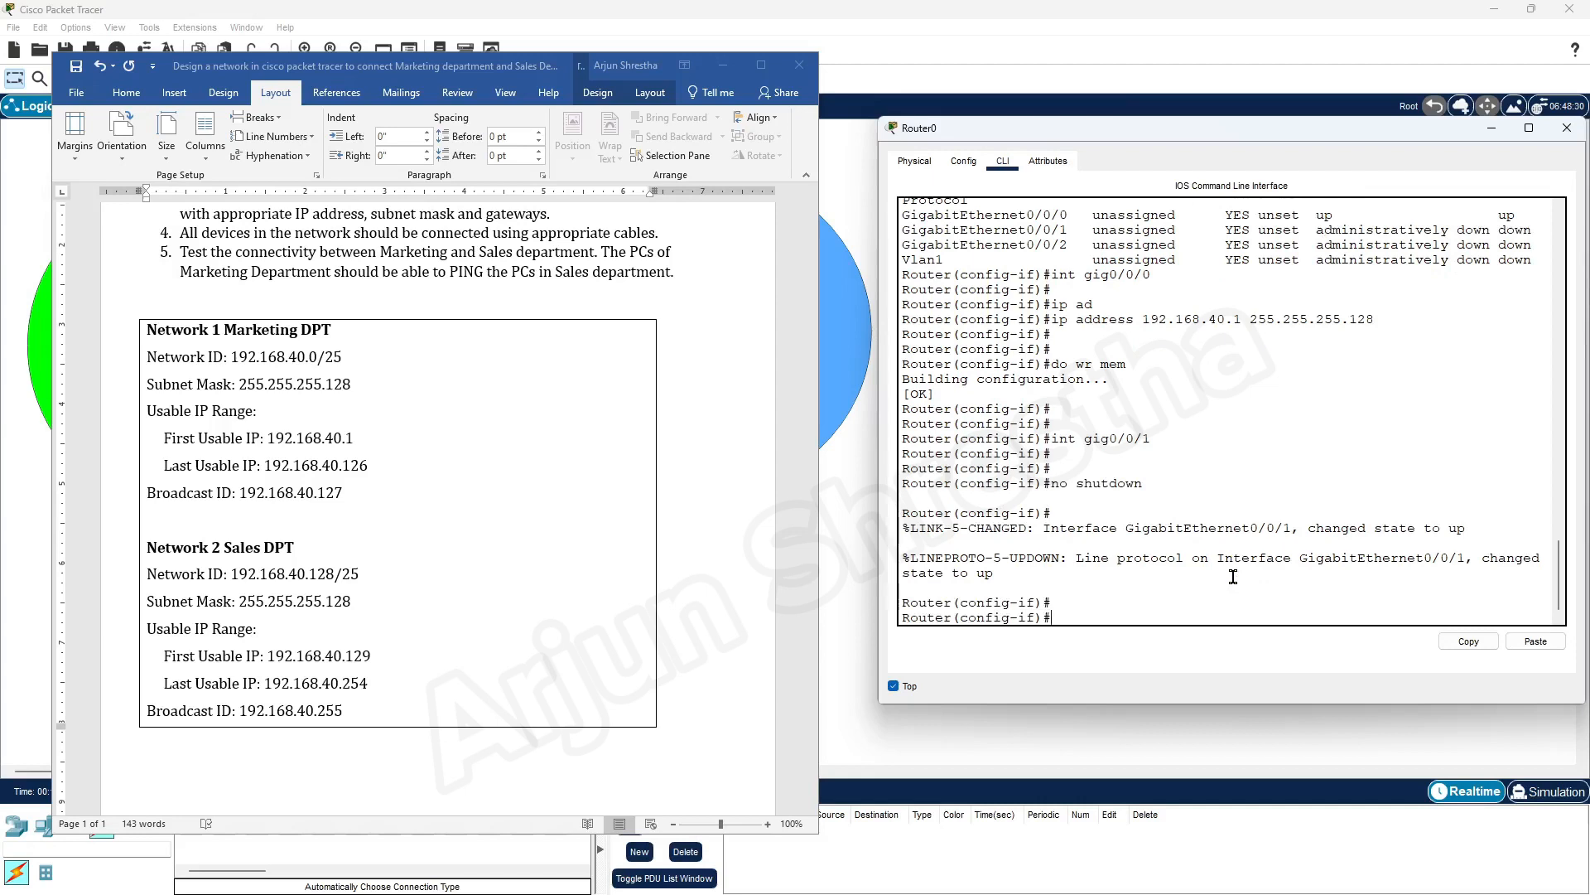
Display the brief IP interface summary to check both gig0/0/0 and gig0/0/1
key("Up")
key("Up")
key("Up")
key("Up")
key("Up")
key("Up")
key("Up")
key("Return")
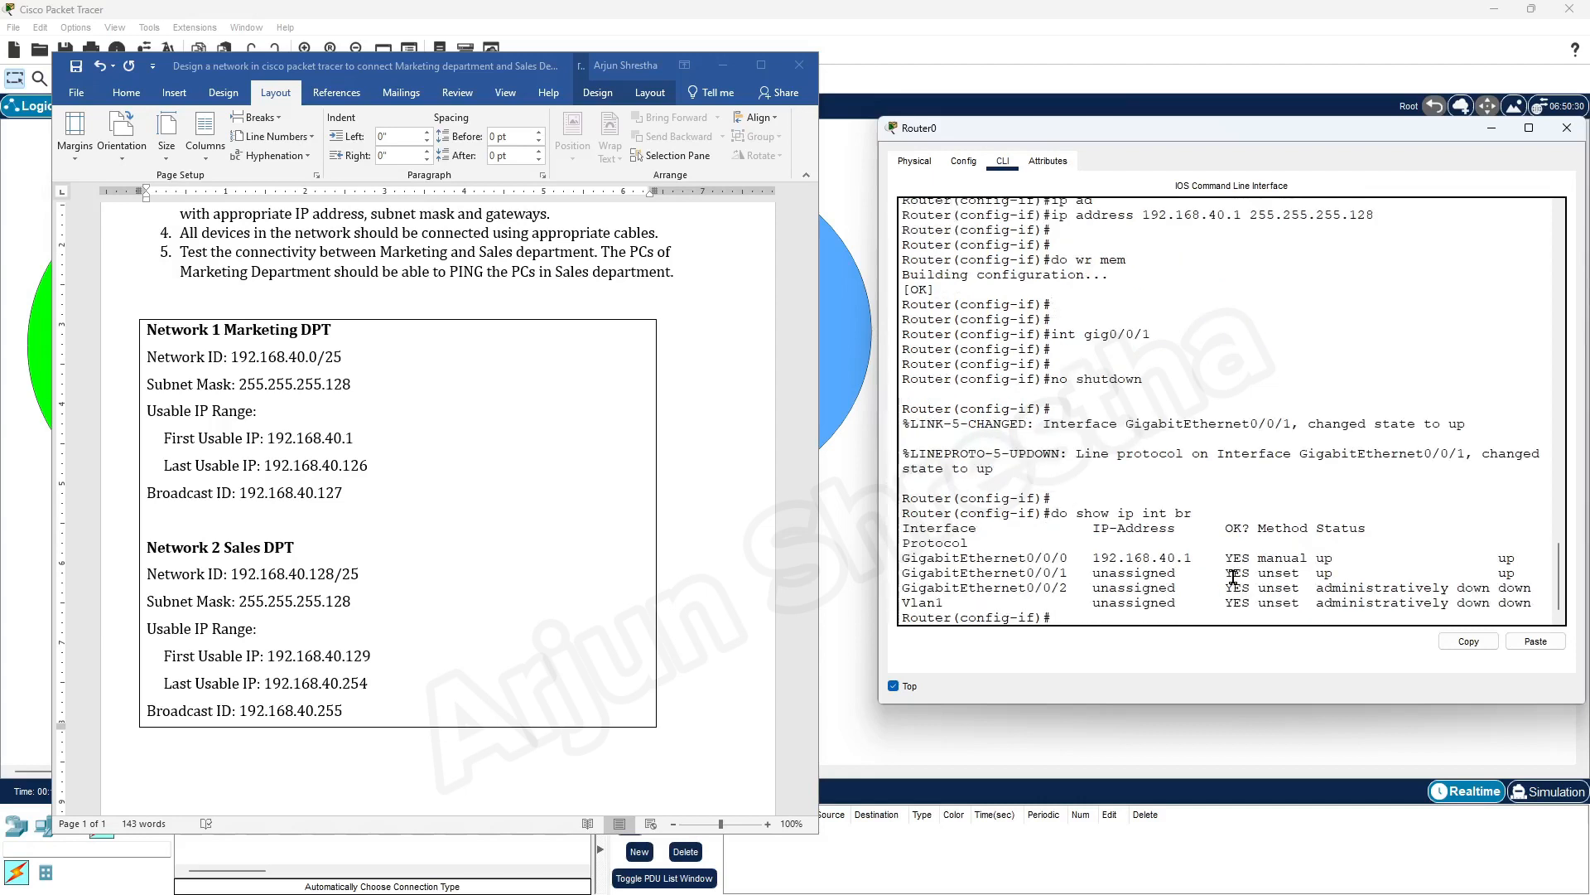
Examine the status and address entries of GigabitEthernet0/0/1 in the brief interface summary
left_click_drag(1528, 572, 1210, 573)
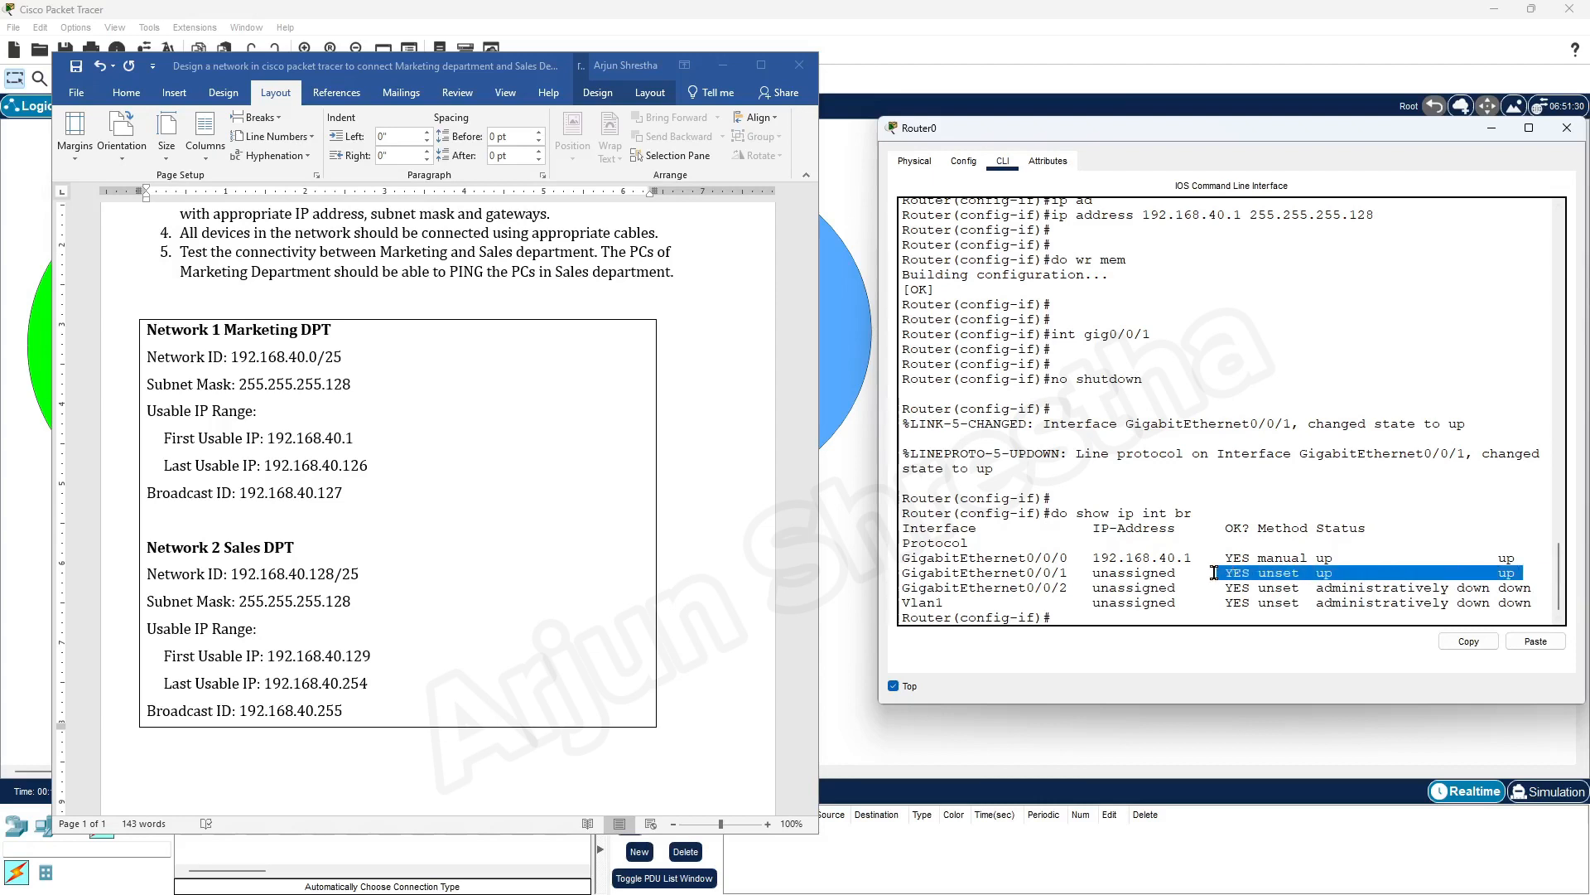
left_click_drag(1516, 557, 1500, 574)
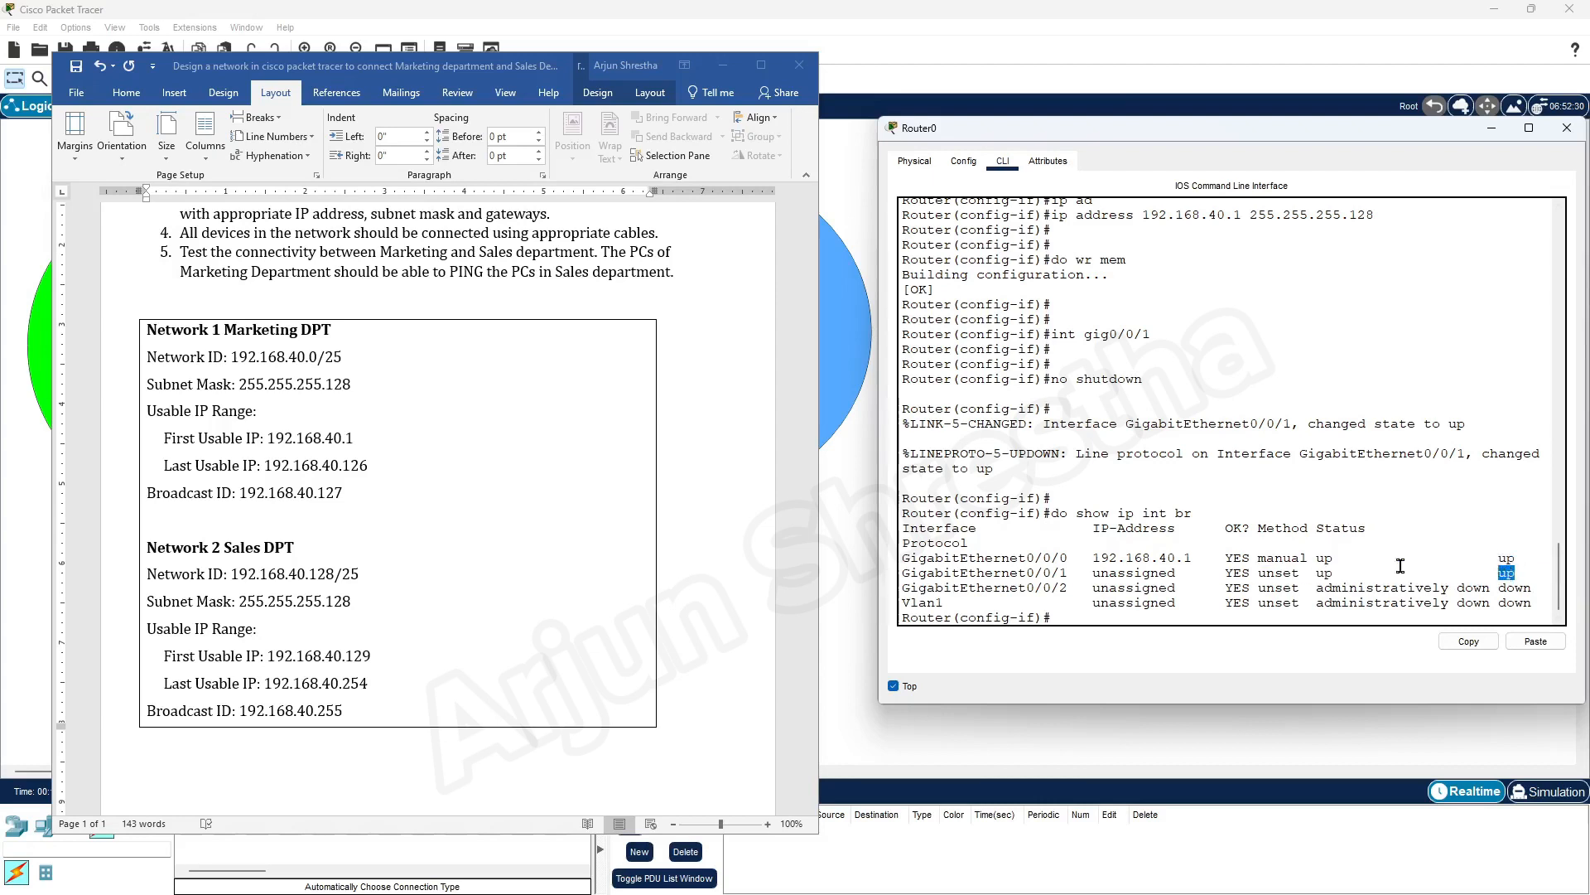
left_click(1050, 571)
left_click_drag(1075, 573, 902, 573)
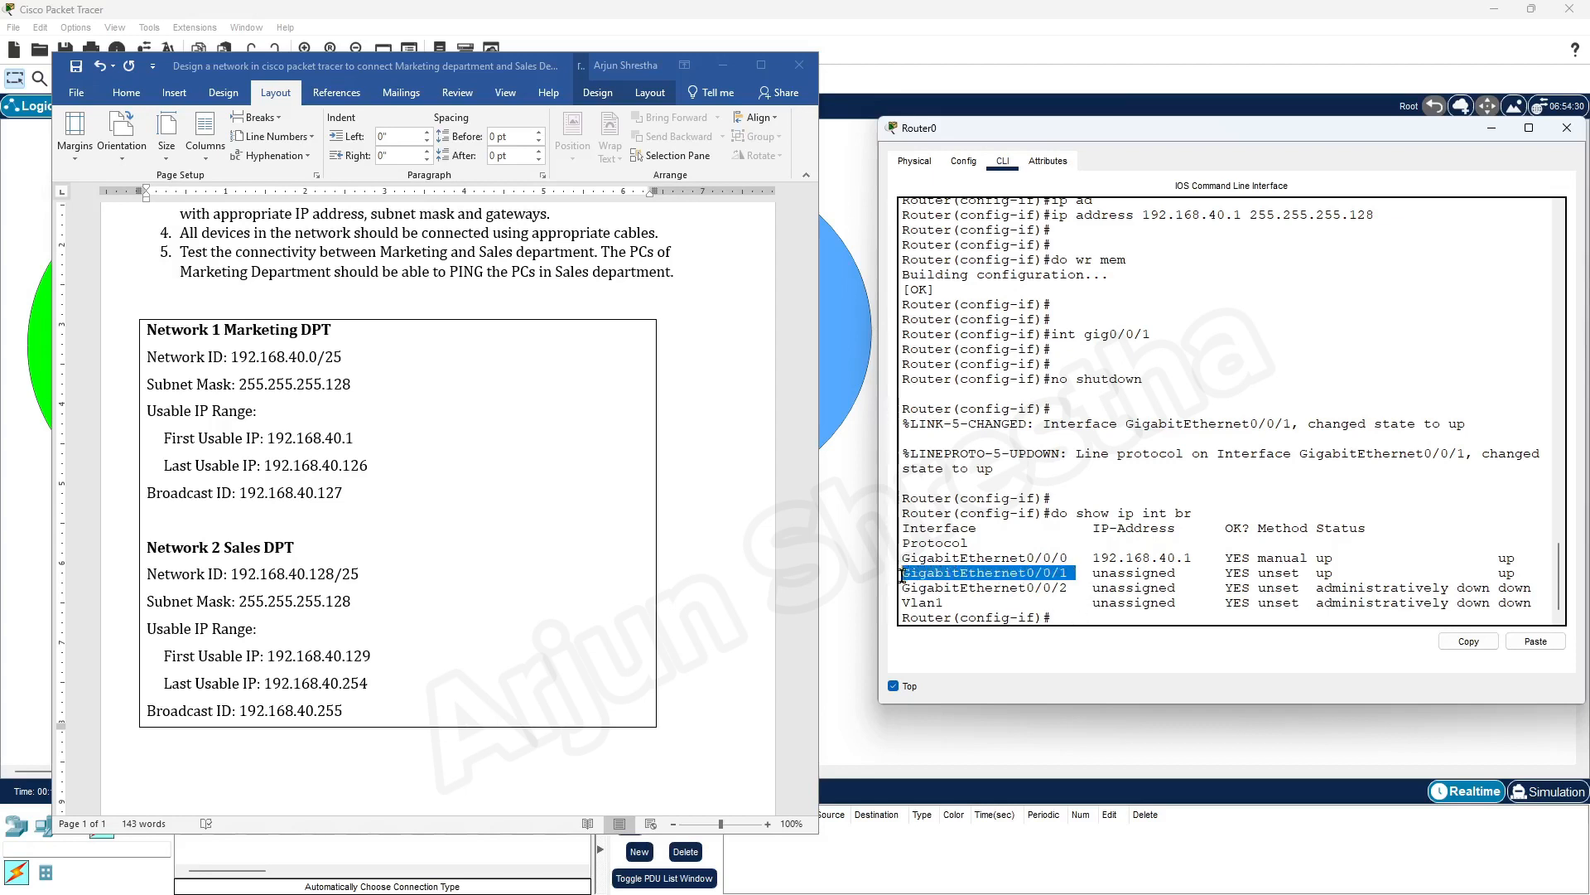
Select interface gig0/0/1 on Router0 and assign it IP address 192.168.40.129 with mask 255.255.255.128
left_click(1075, 615)
key("Up")
key("Up")
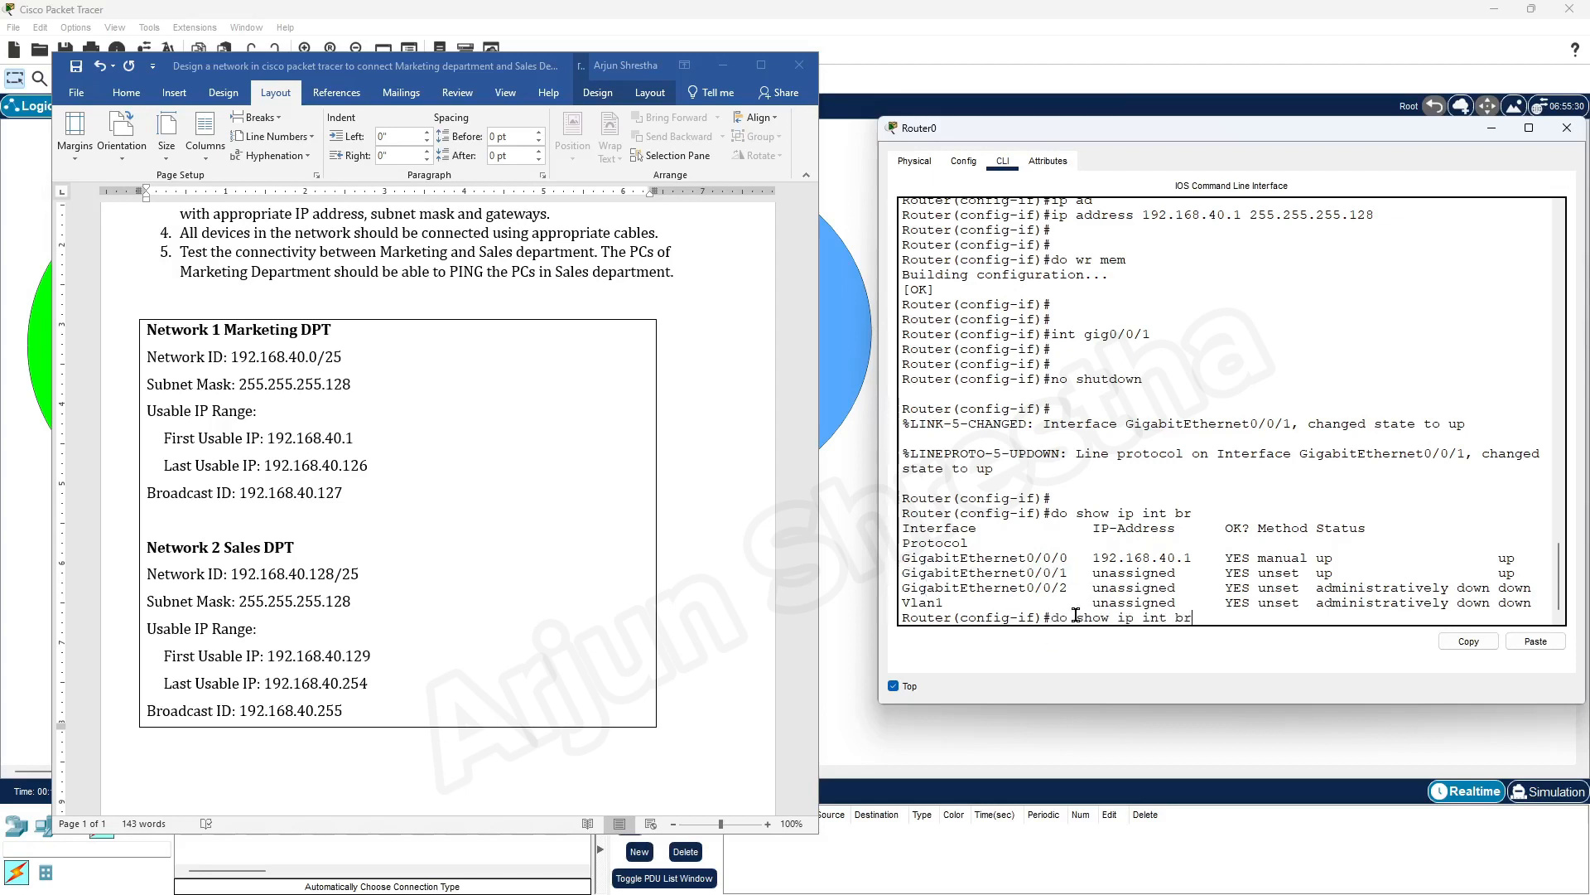
key("Up")
key("Return")
key("Return")
key("Return")
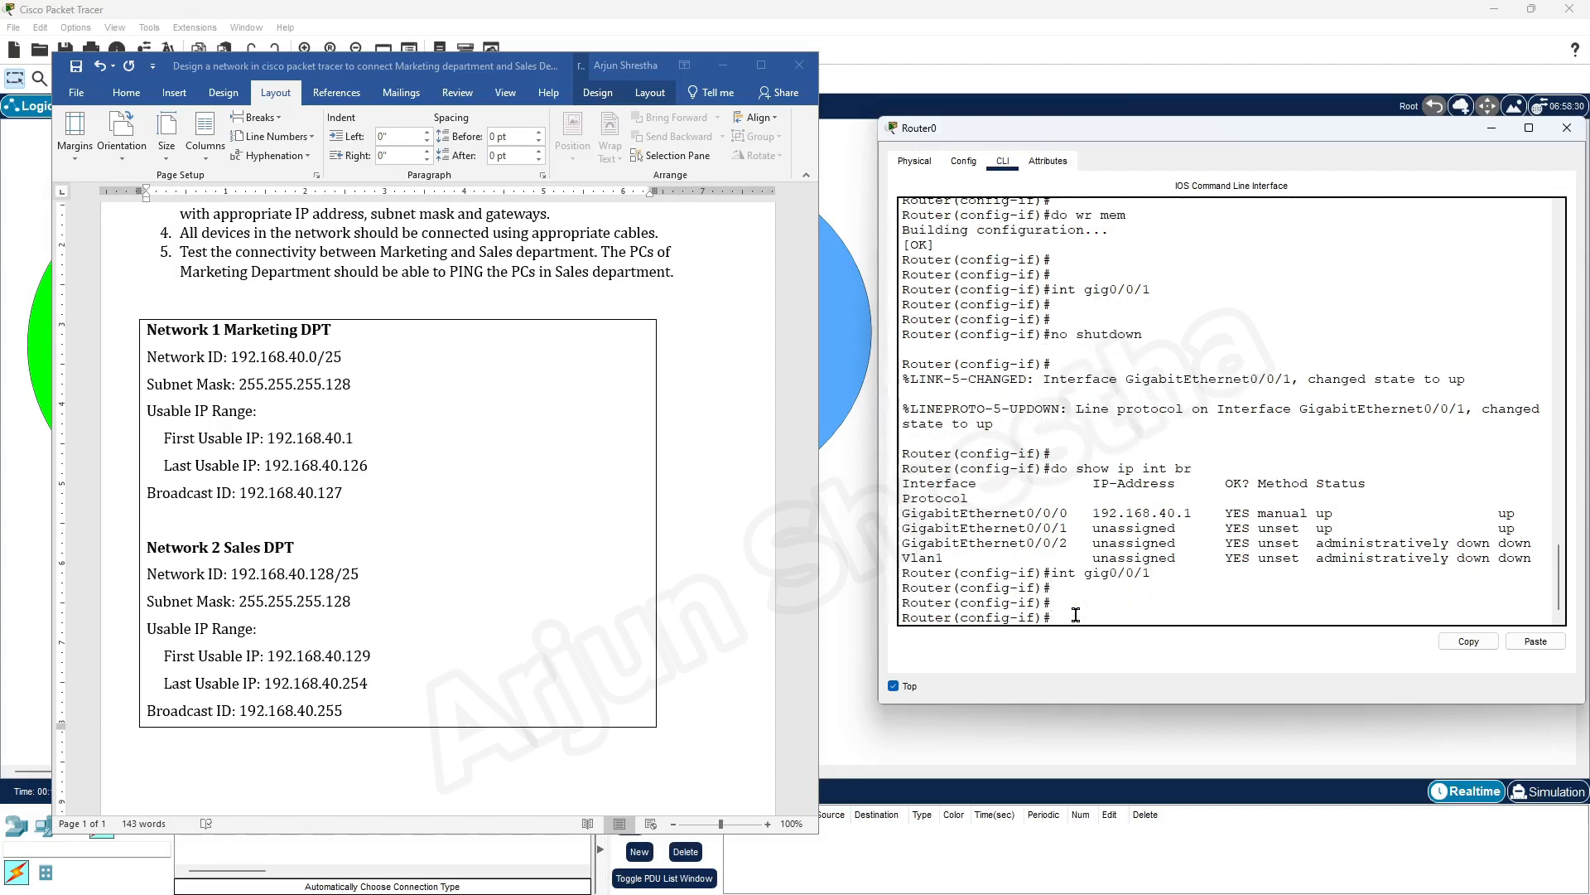
key("BackSpace")
key("Up")
key("Up")
key("Up")
key("Up")
key("Up")
key("Up")
key("Up")
key("Left")
key("Left")
key("Left")
type("29")
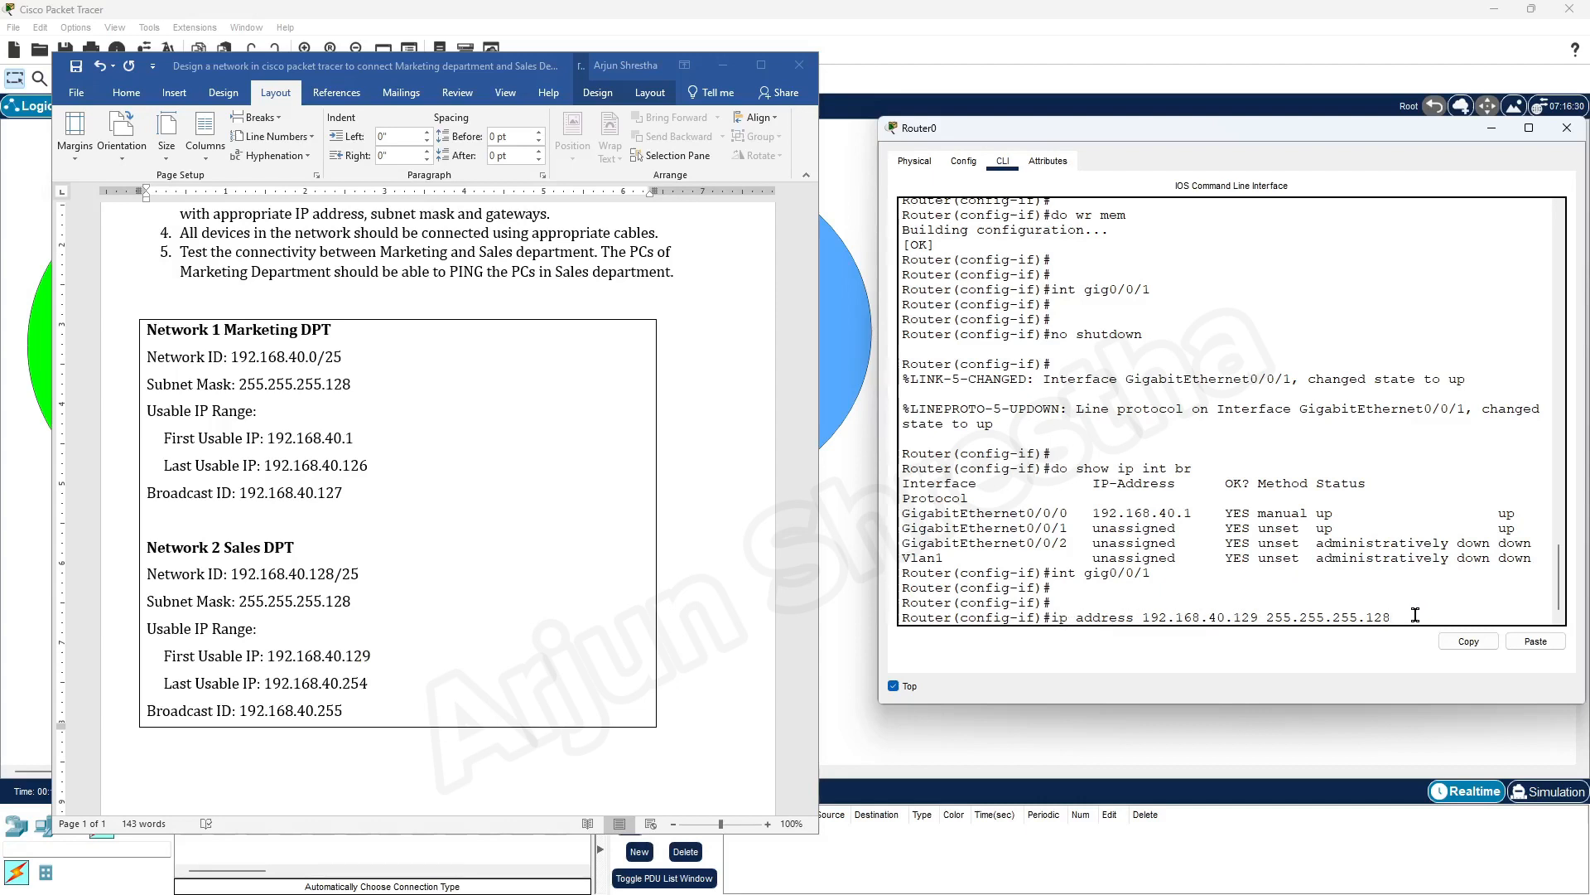
key("Return")
key("Return")
key("Return")
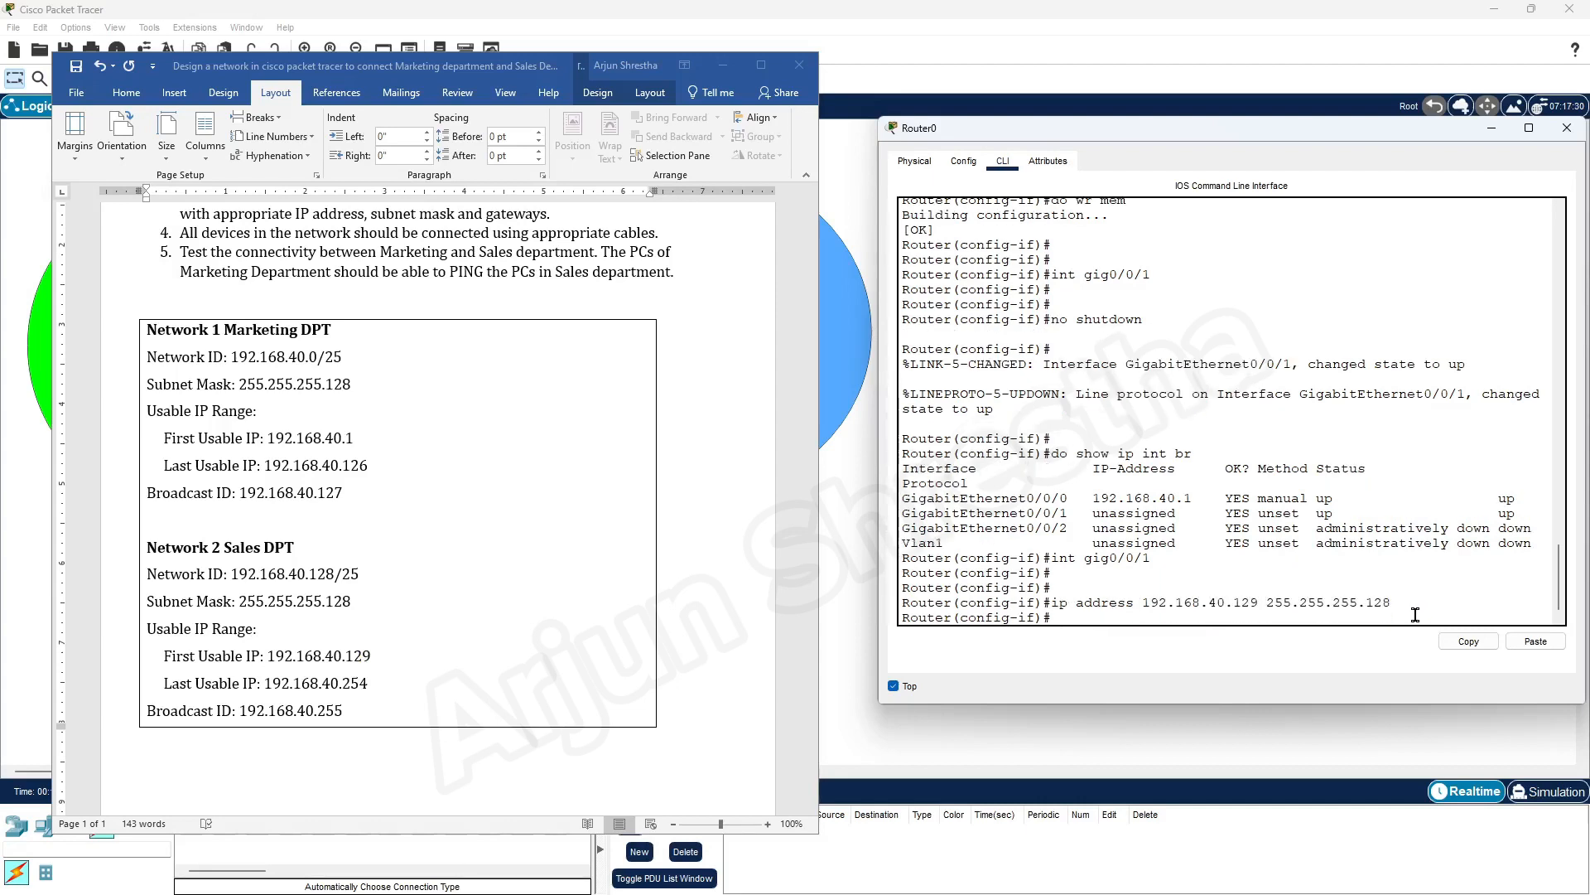
Save Router0's configuration again with do wr mem after addressing gig0/0/1
type("do ")
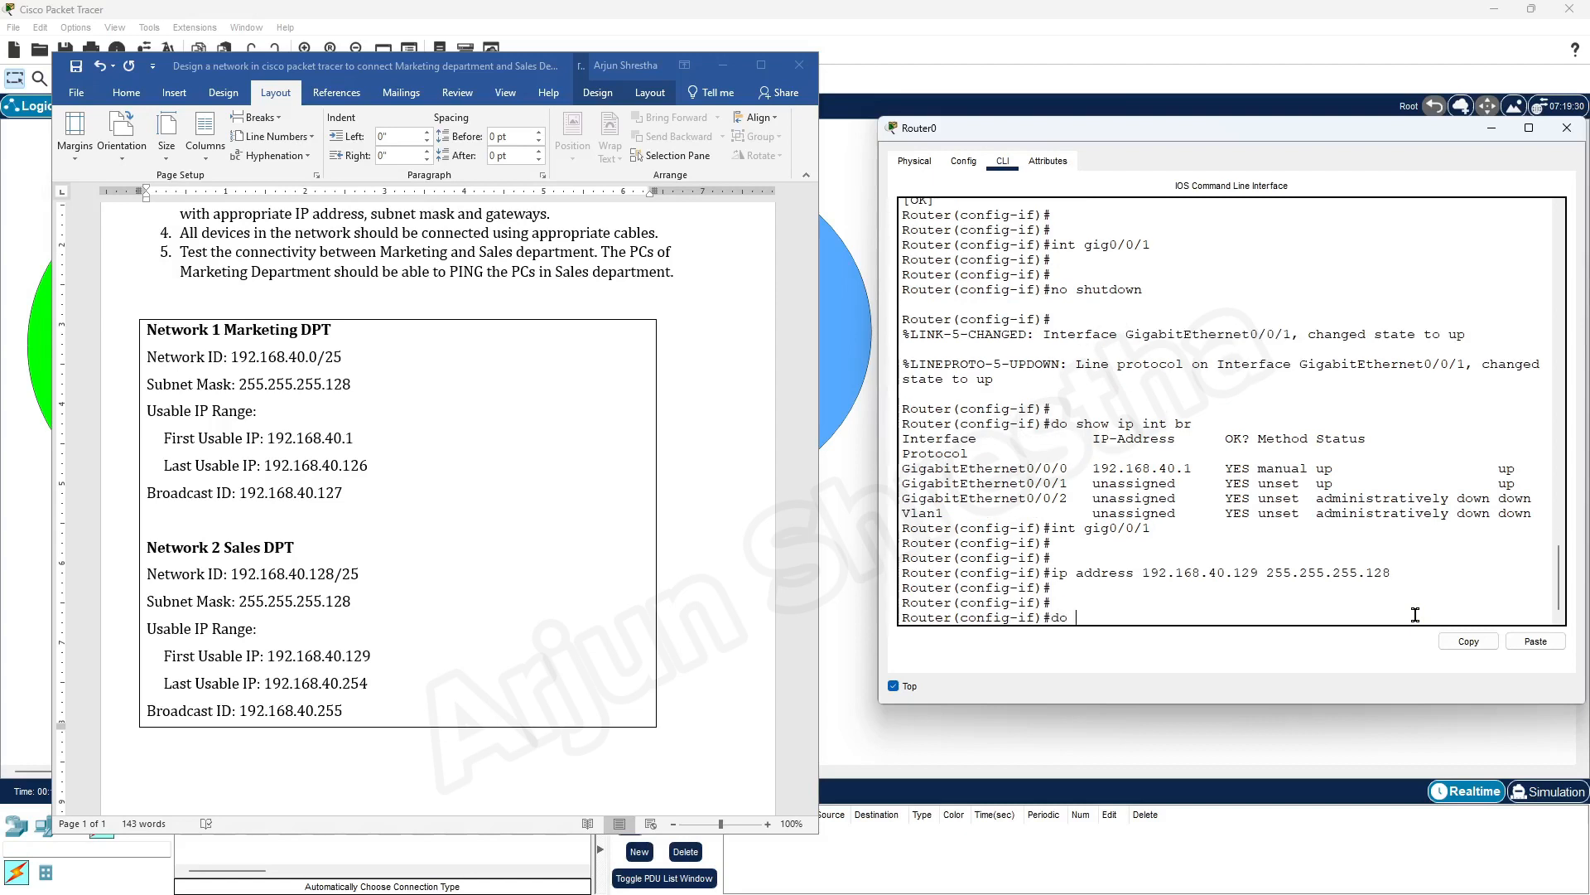
type("wr mem")
key("Return")
key("Return")
key("Return")
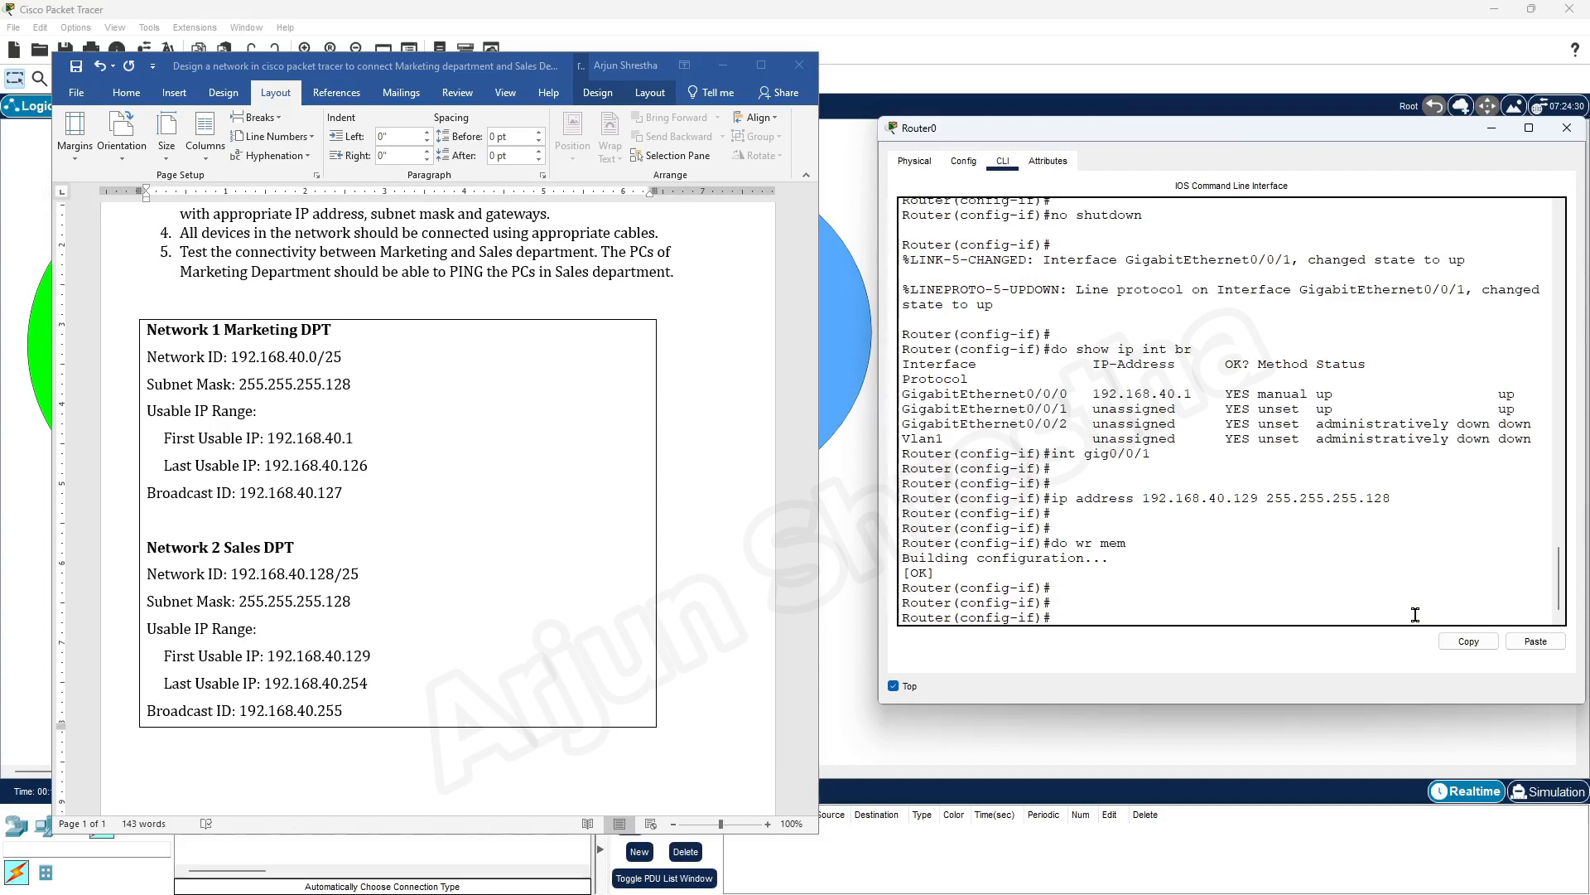
Exit to global configuration mode and display the saved configuration with do show start
type("exit")
key("Return")
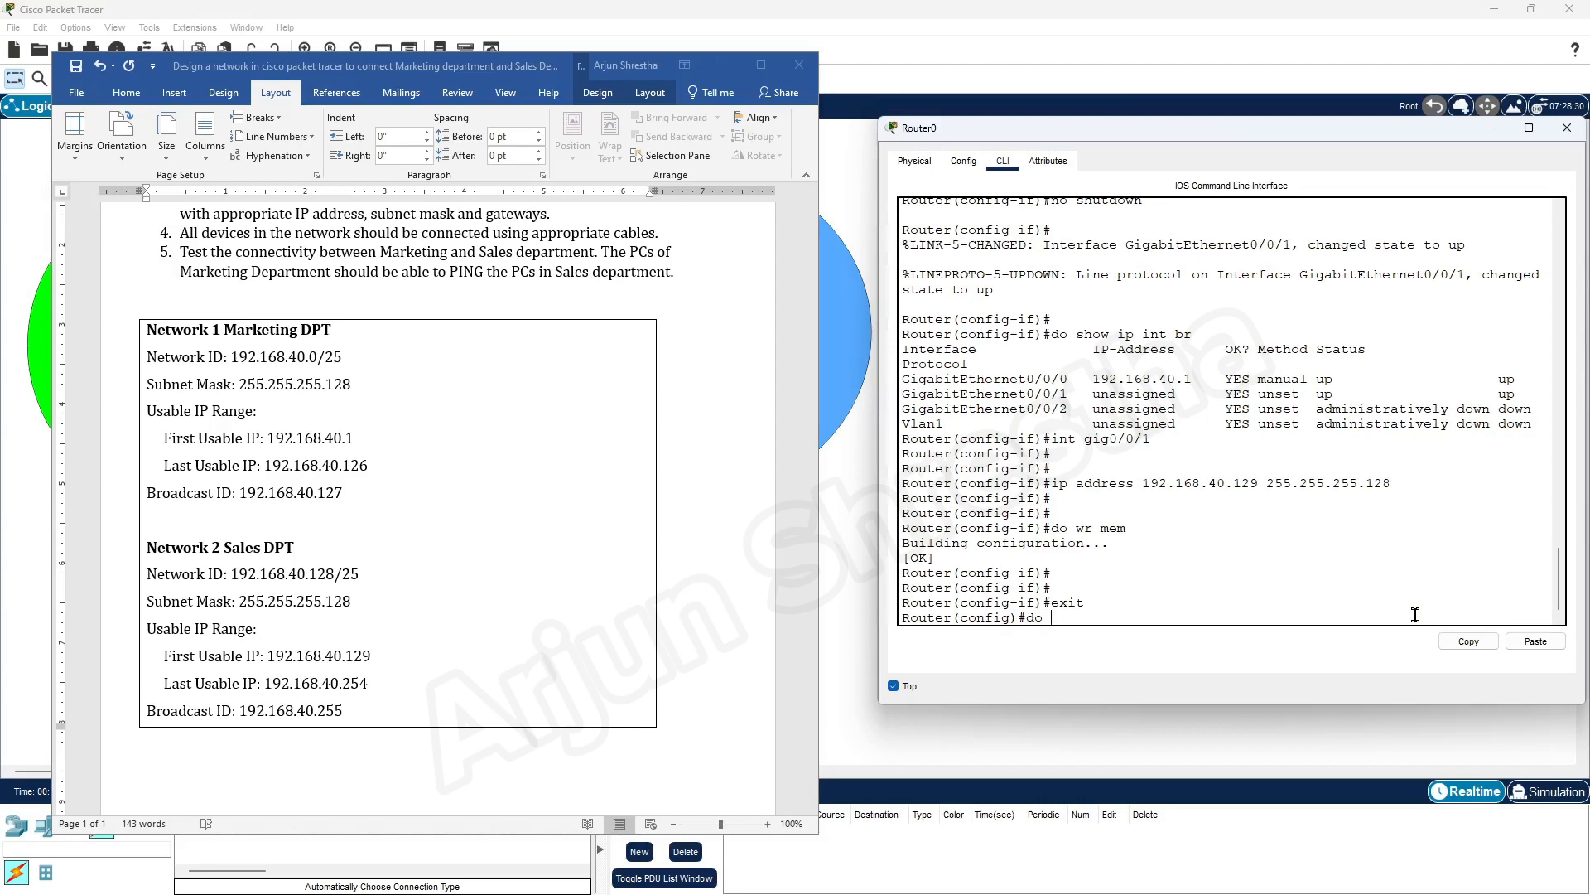
type("do show start")
key("Return")
key("space")
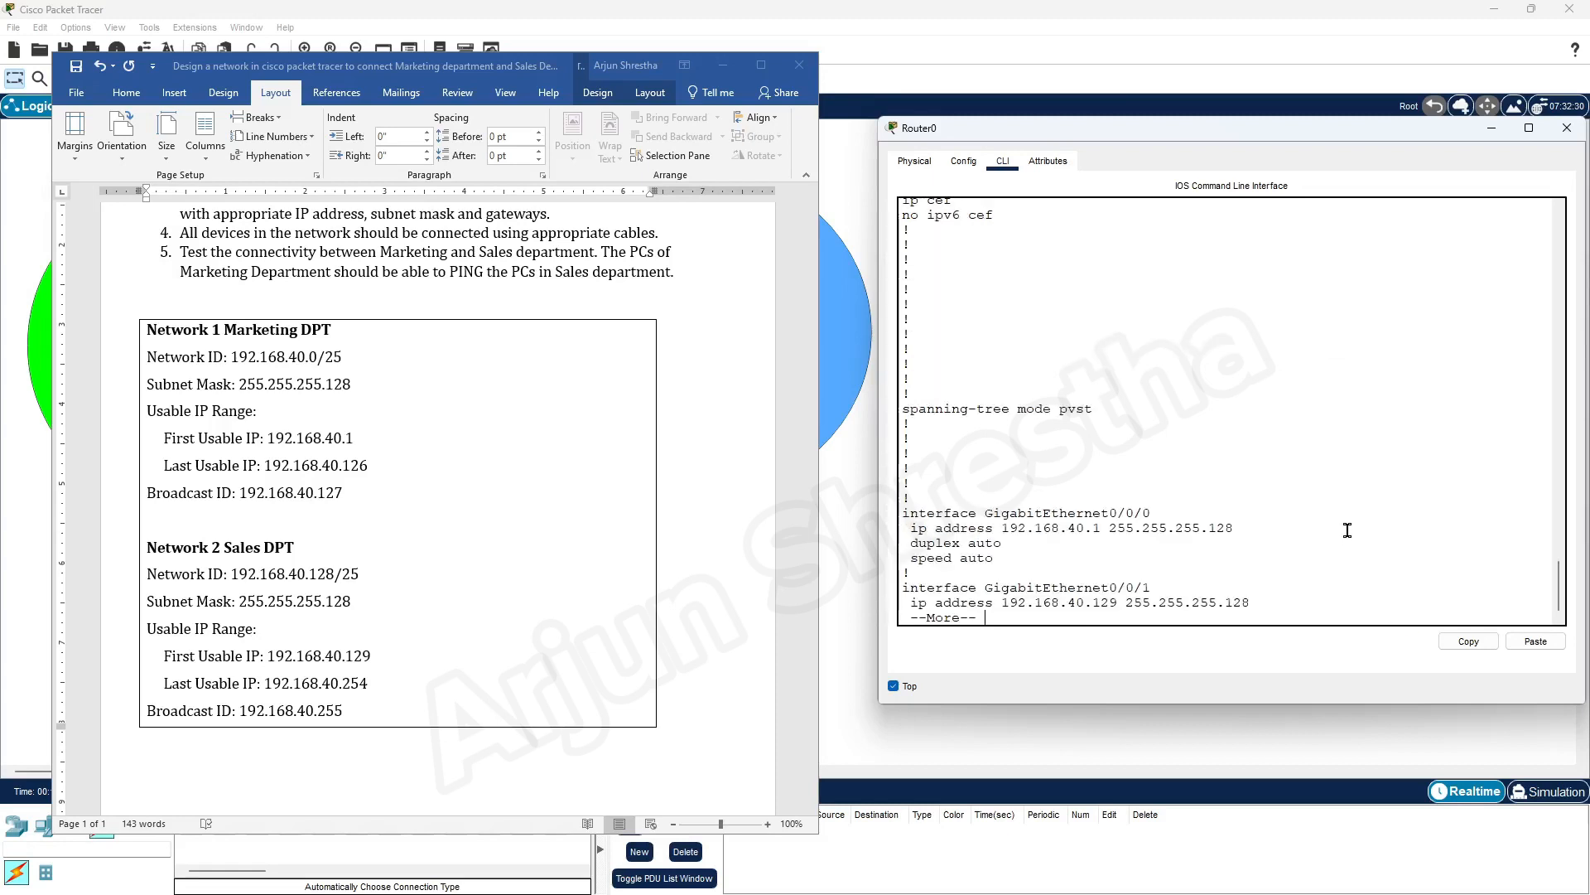
Check the addresses of both Gigabit interfaces in the startup configuration, then close Router0's window and minimise the Word document
left_click_drag(910, 524, 1151, 509)
left_click_drag(1002, 524, 1236, 524)
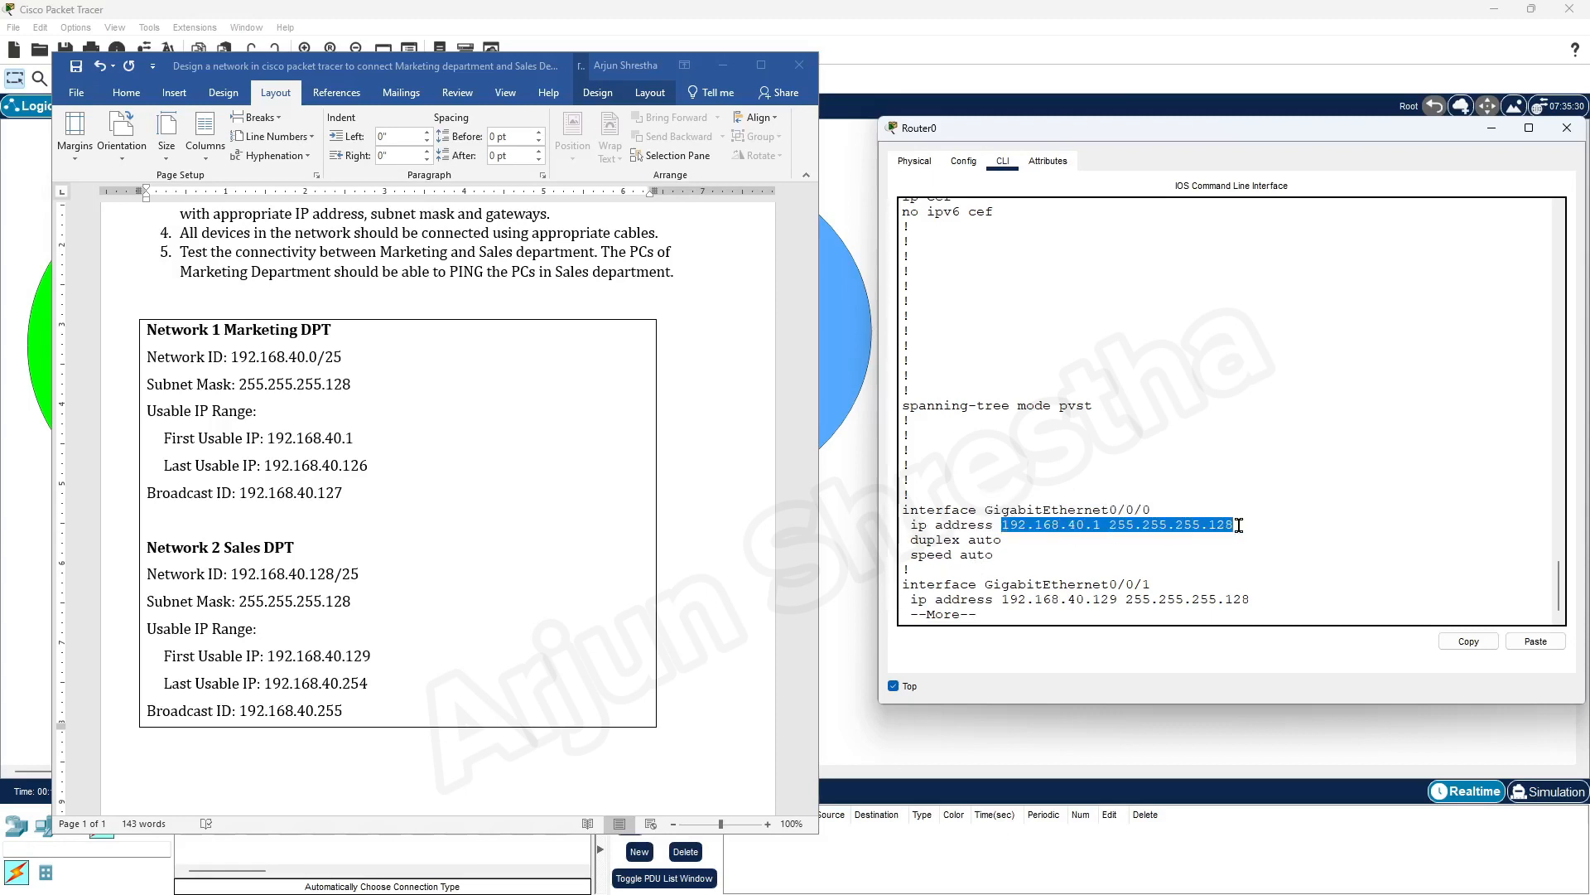
left_click_drag(1000, 553, 895, 510)
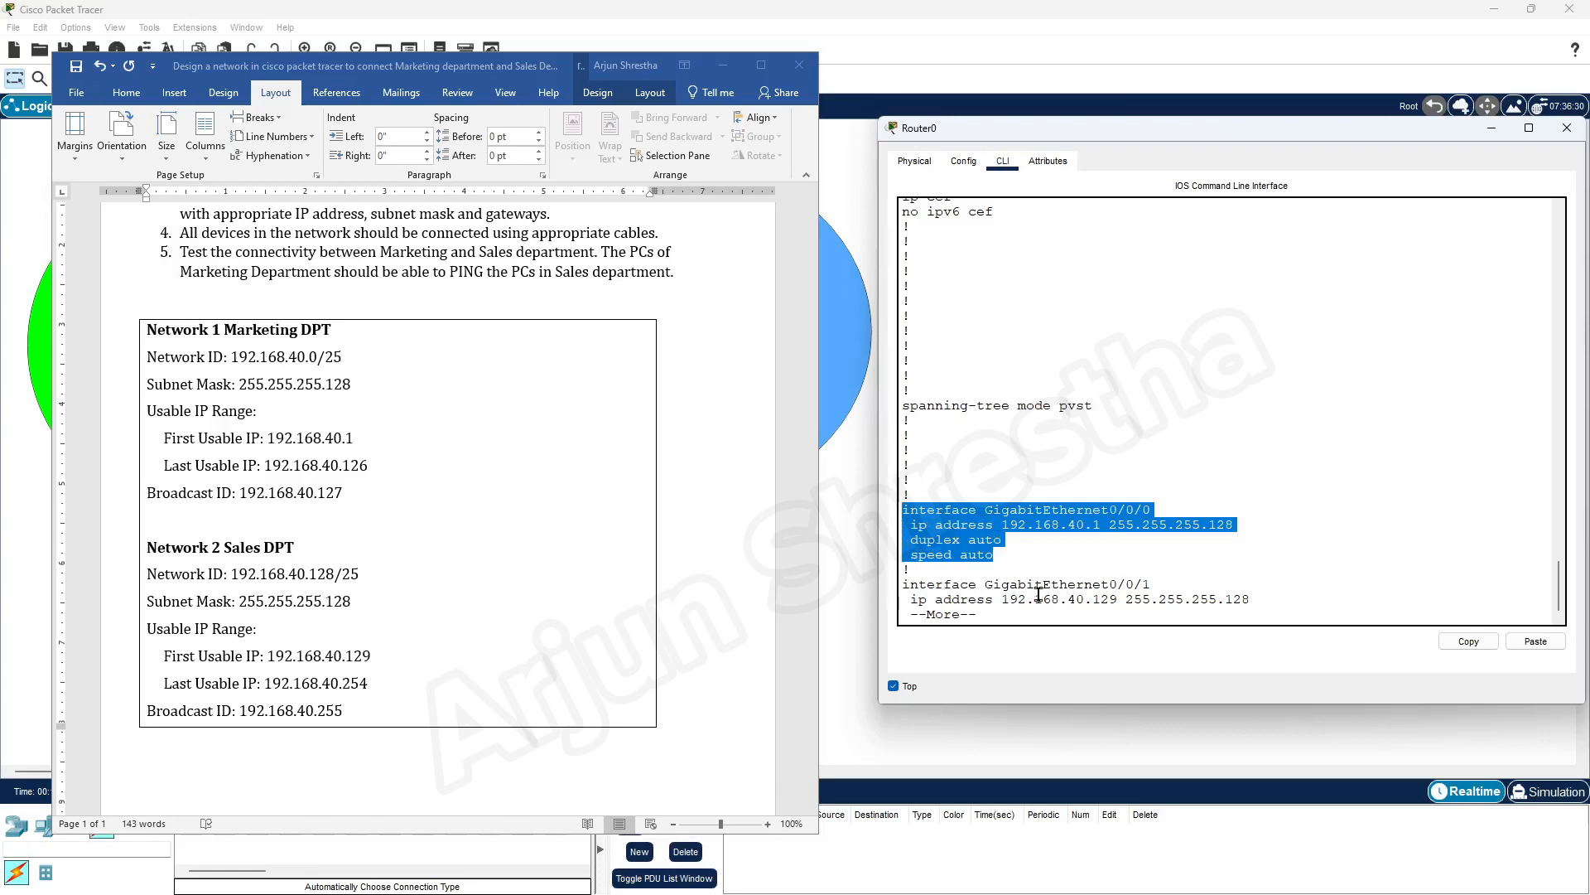
left_click_drag(1164, 584, 903, 585)
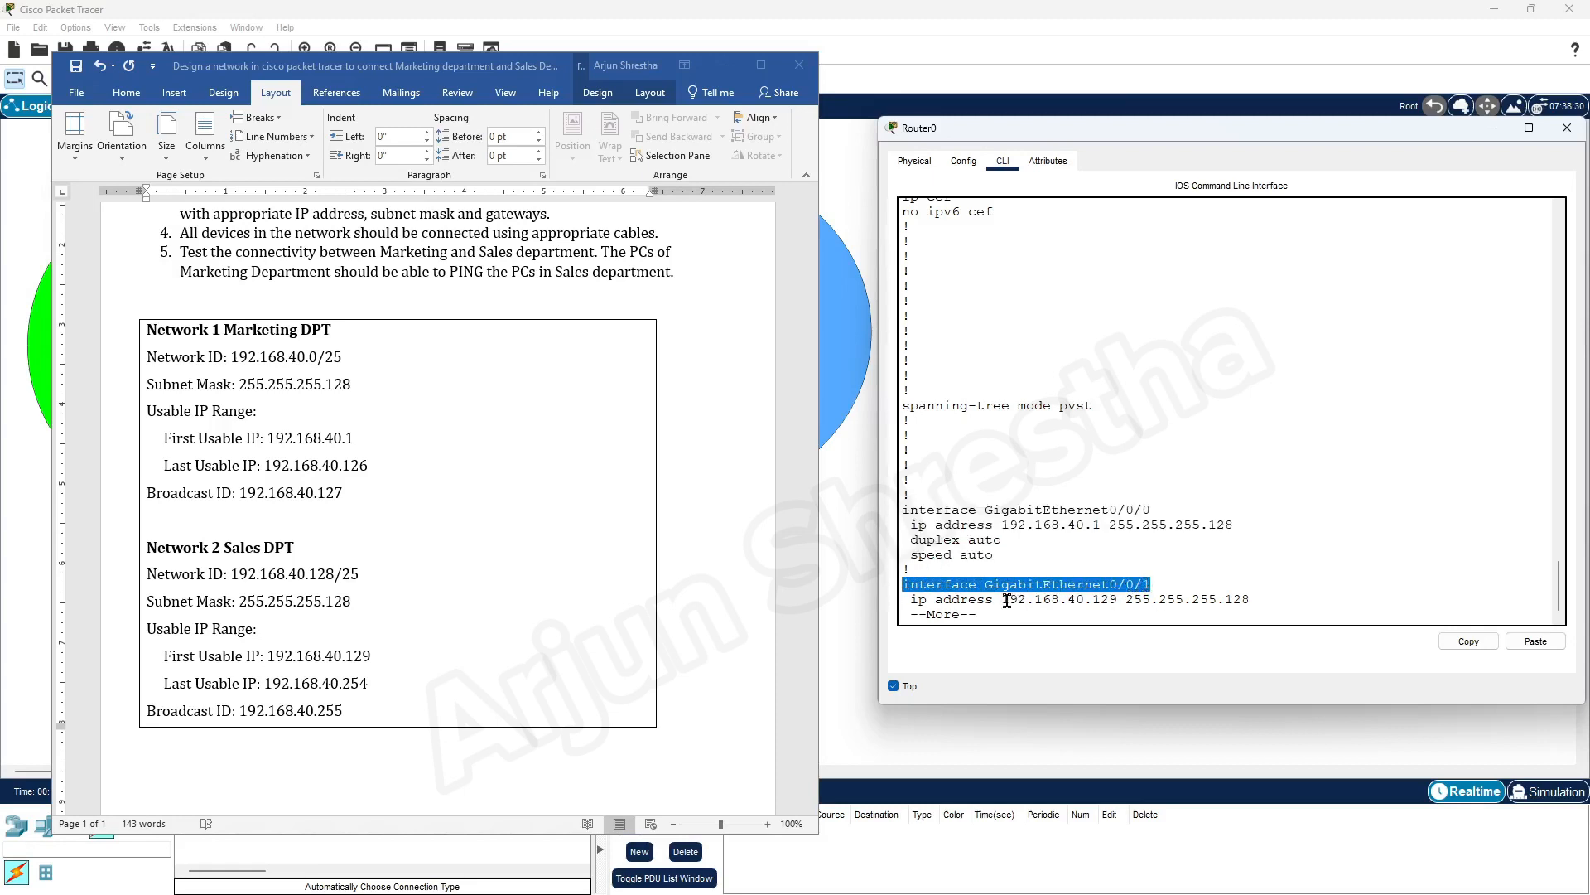
left_click_drag(1003, 600, 1121, 602)
left_click(1275, 601)
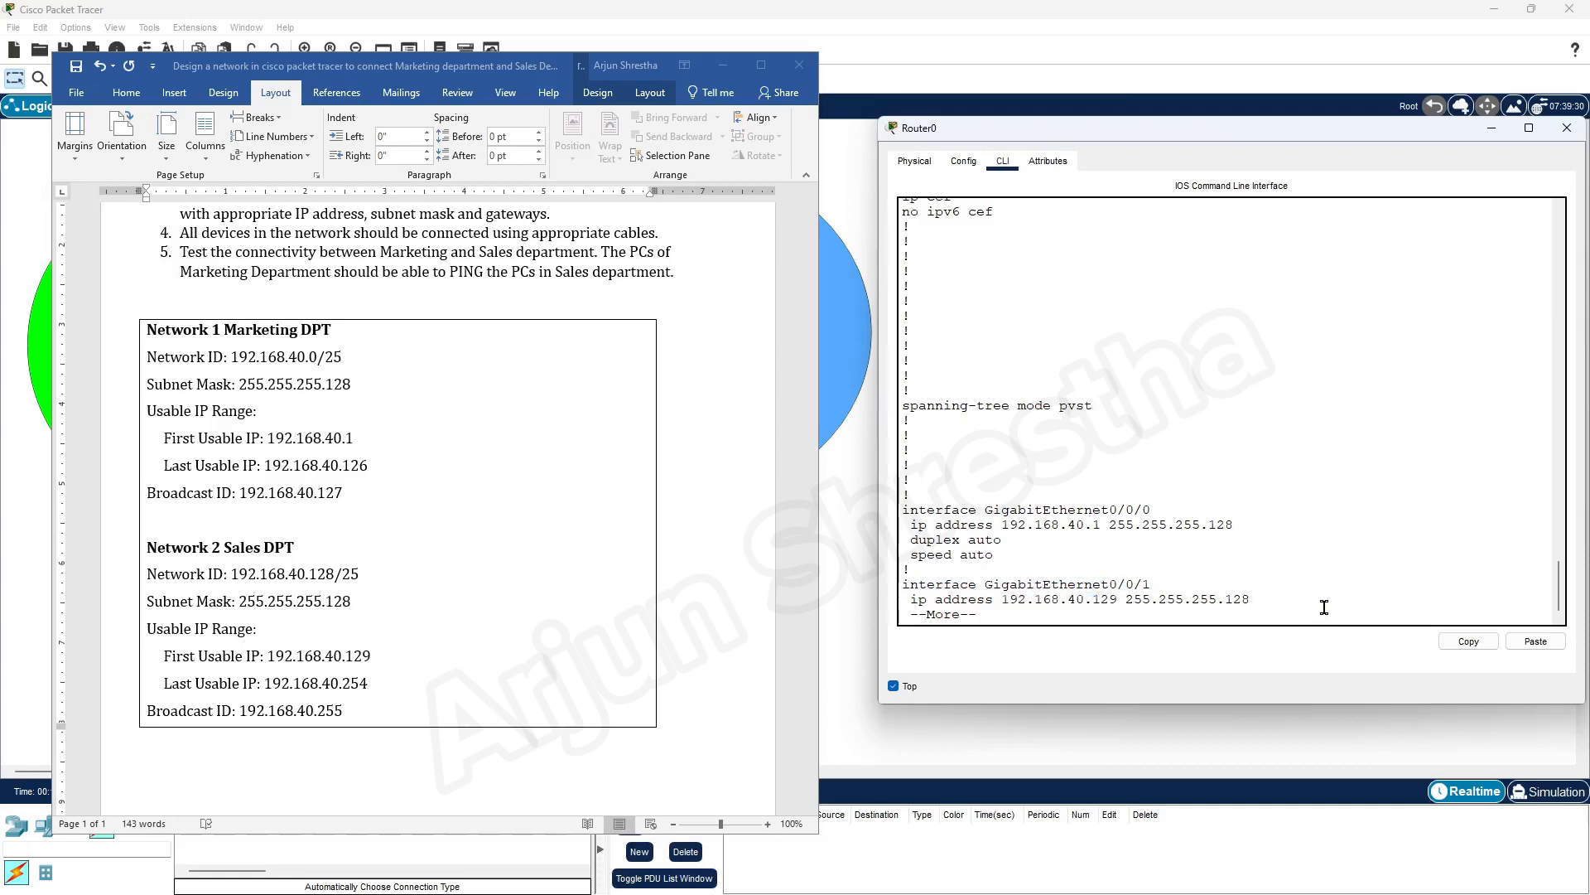
key("space")
key("space")
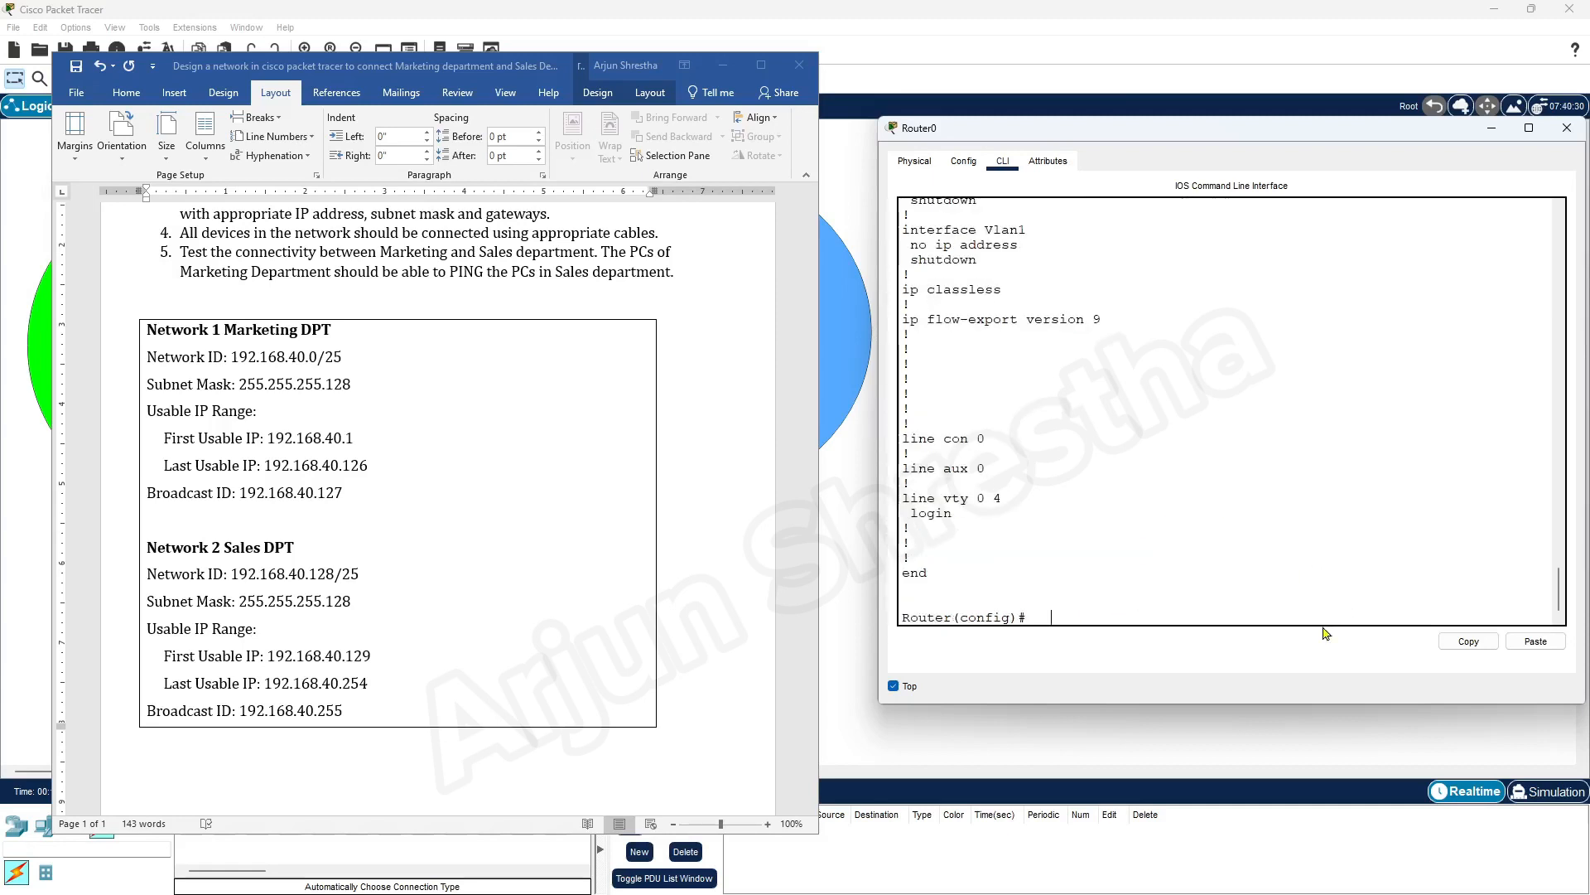
left_click(1566, 130)
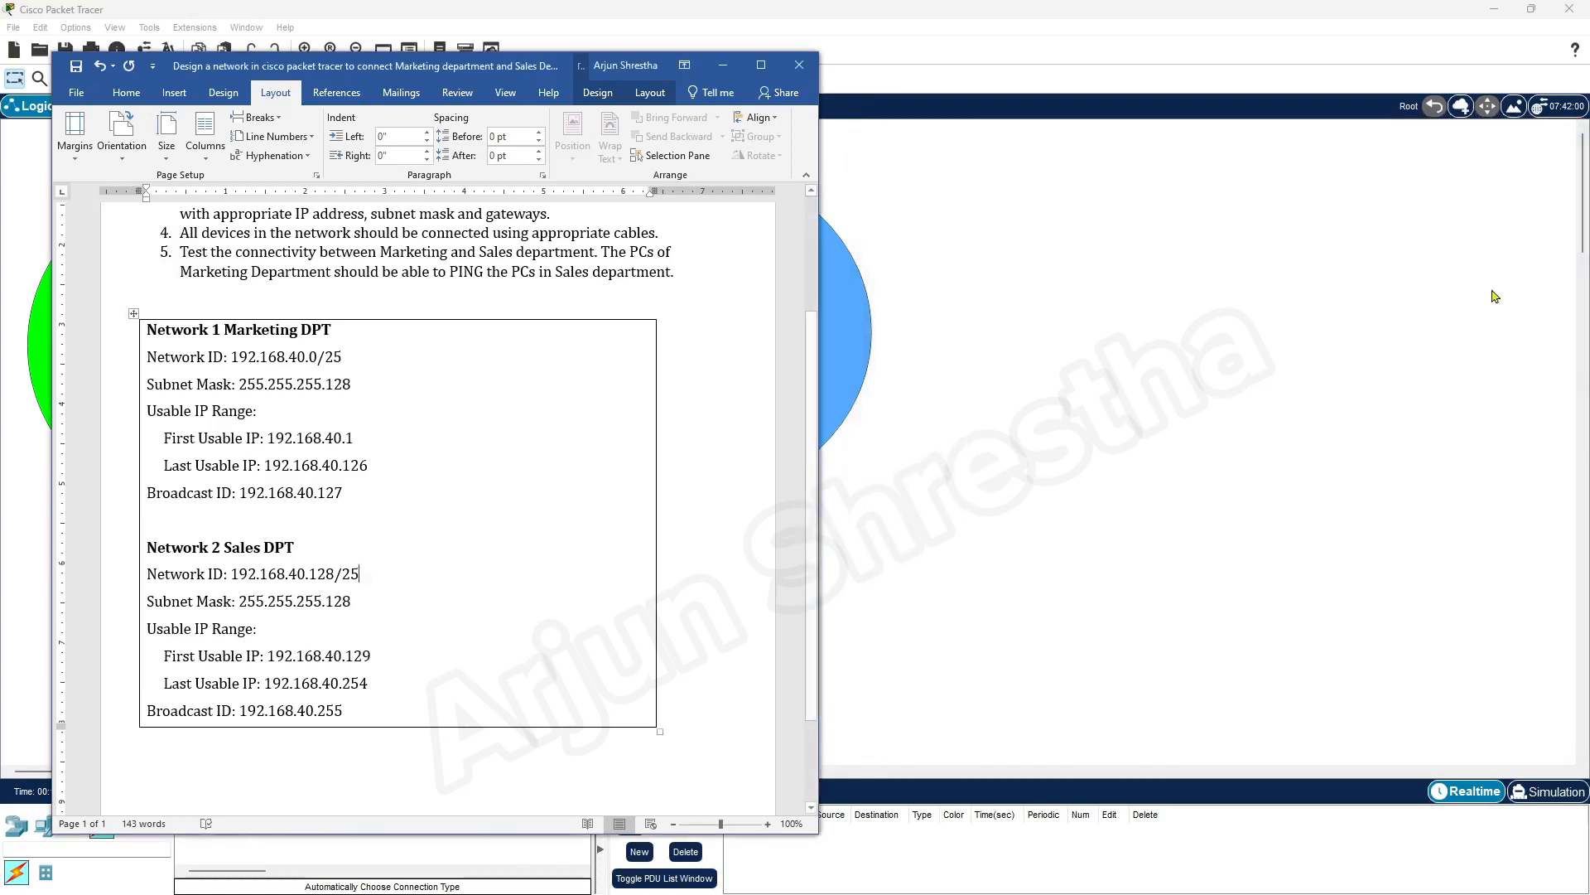
left_click(723, 66)
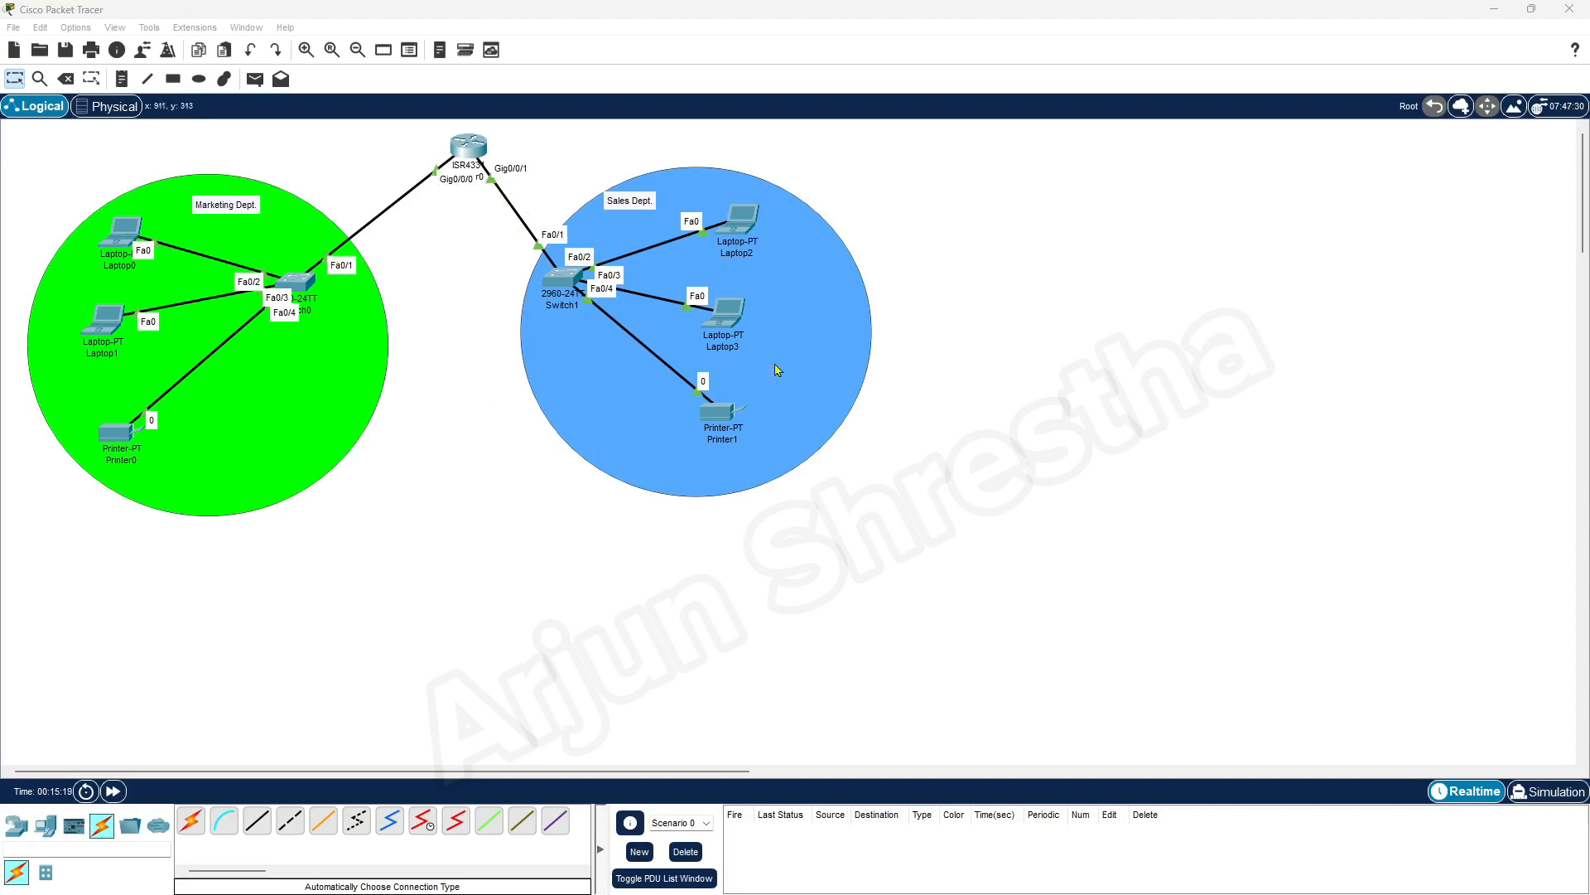
left_click(120, 233)
left_click(1116, 207)
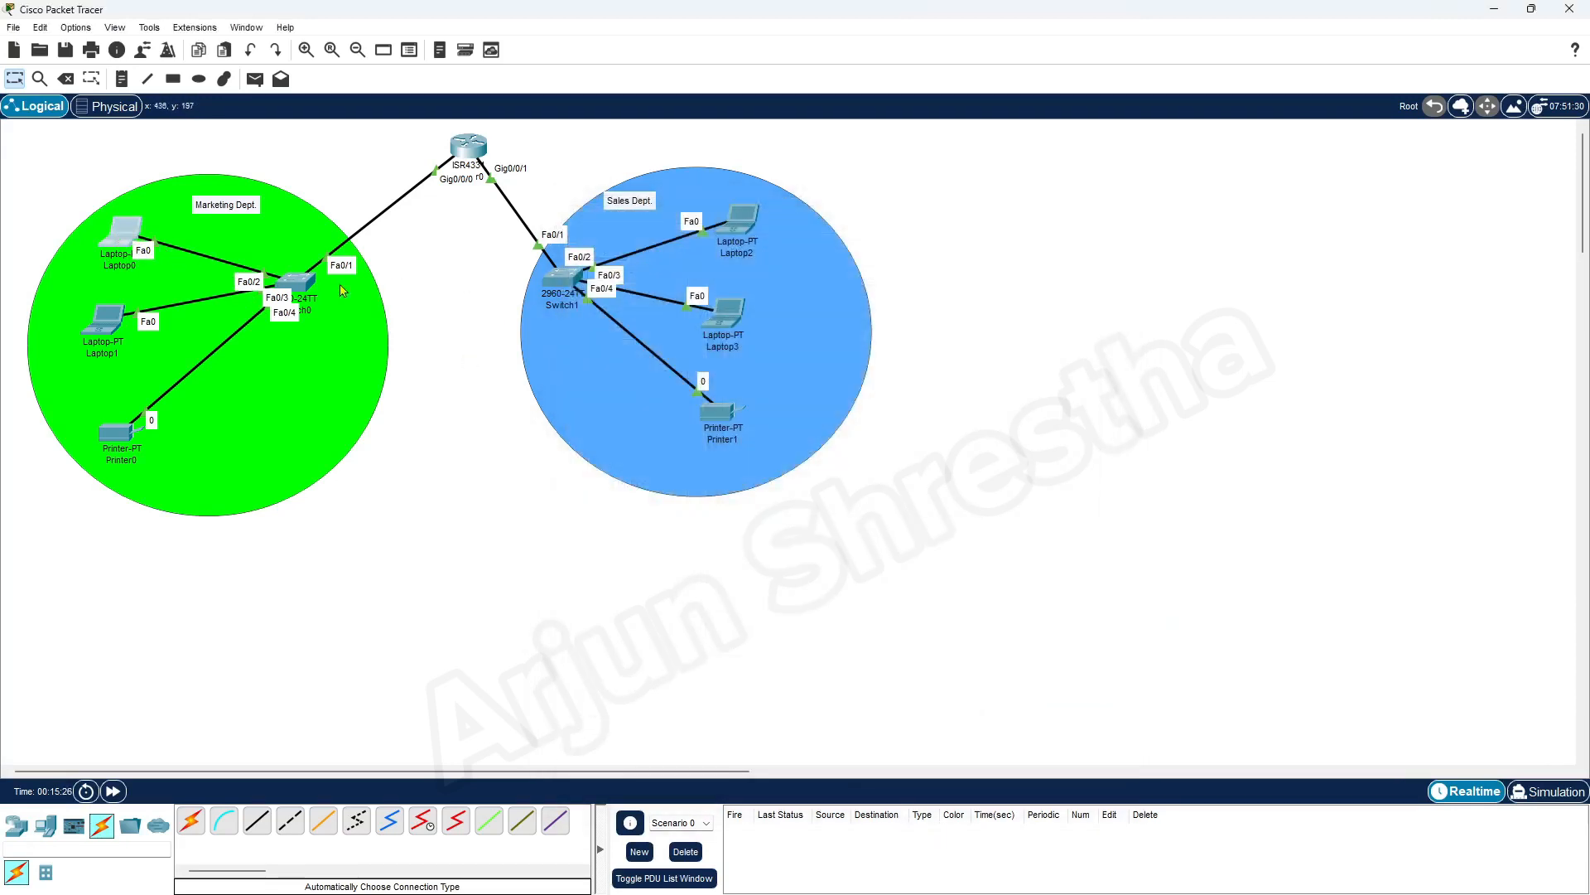
left_click(126, 236)
left_click(1115, 211)
Open Laptop0's IP configuration and set its static IPv4 address to 192.168.40.5
left_click(126, 234)
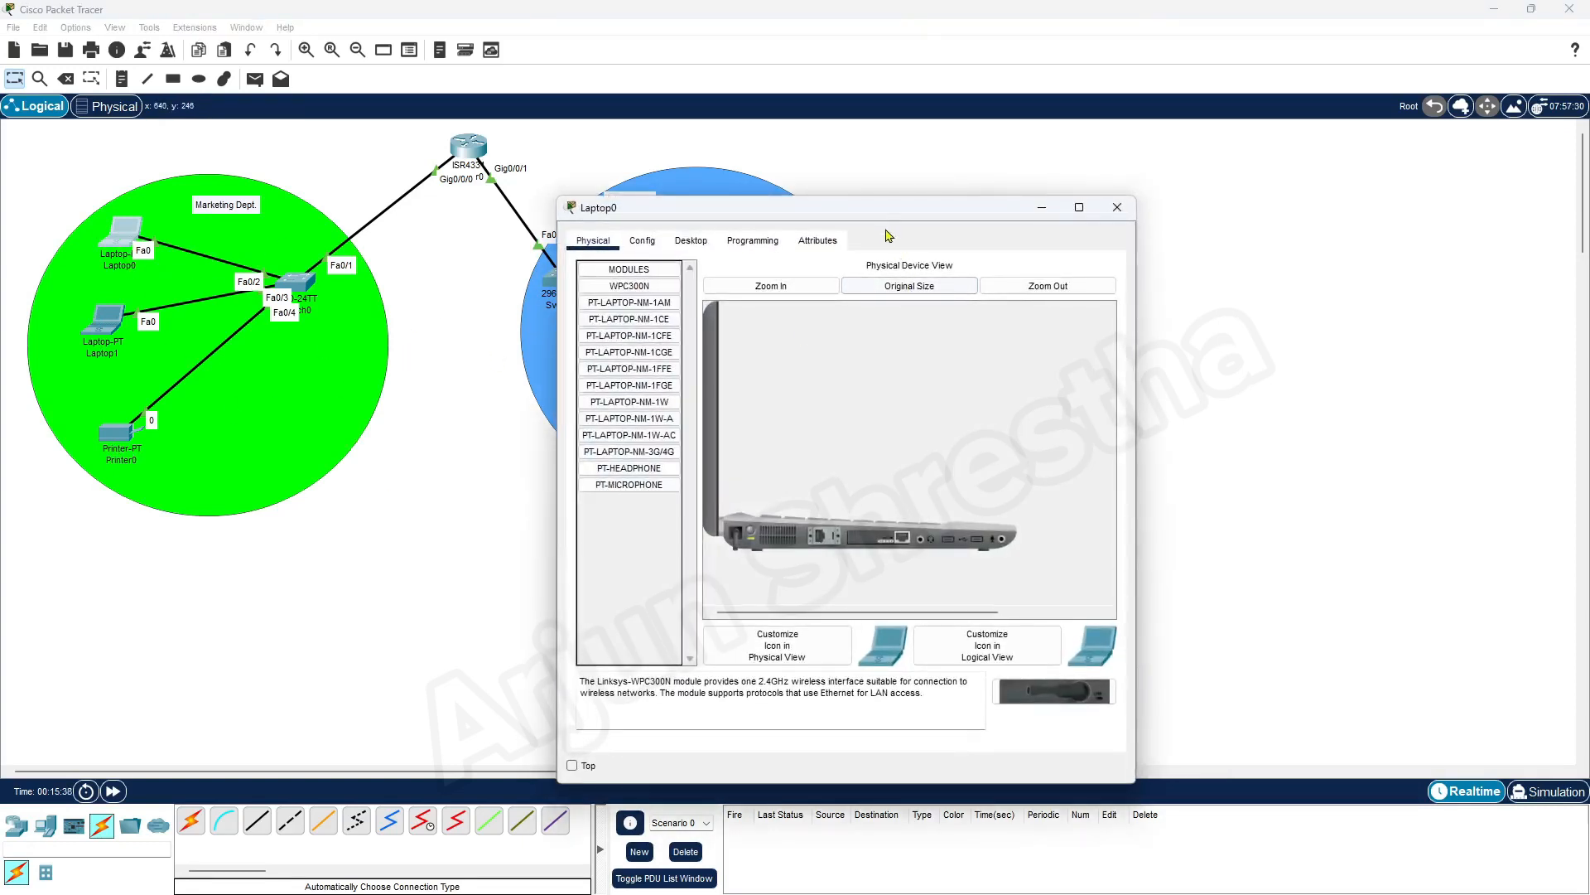
left_click_drag(889, 207, 1212, 140)
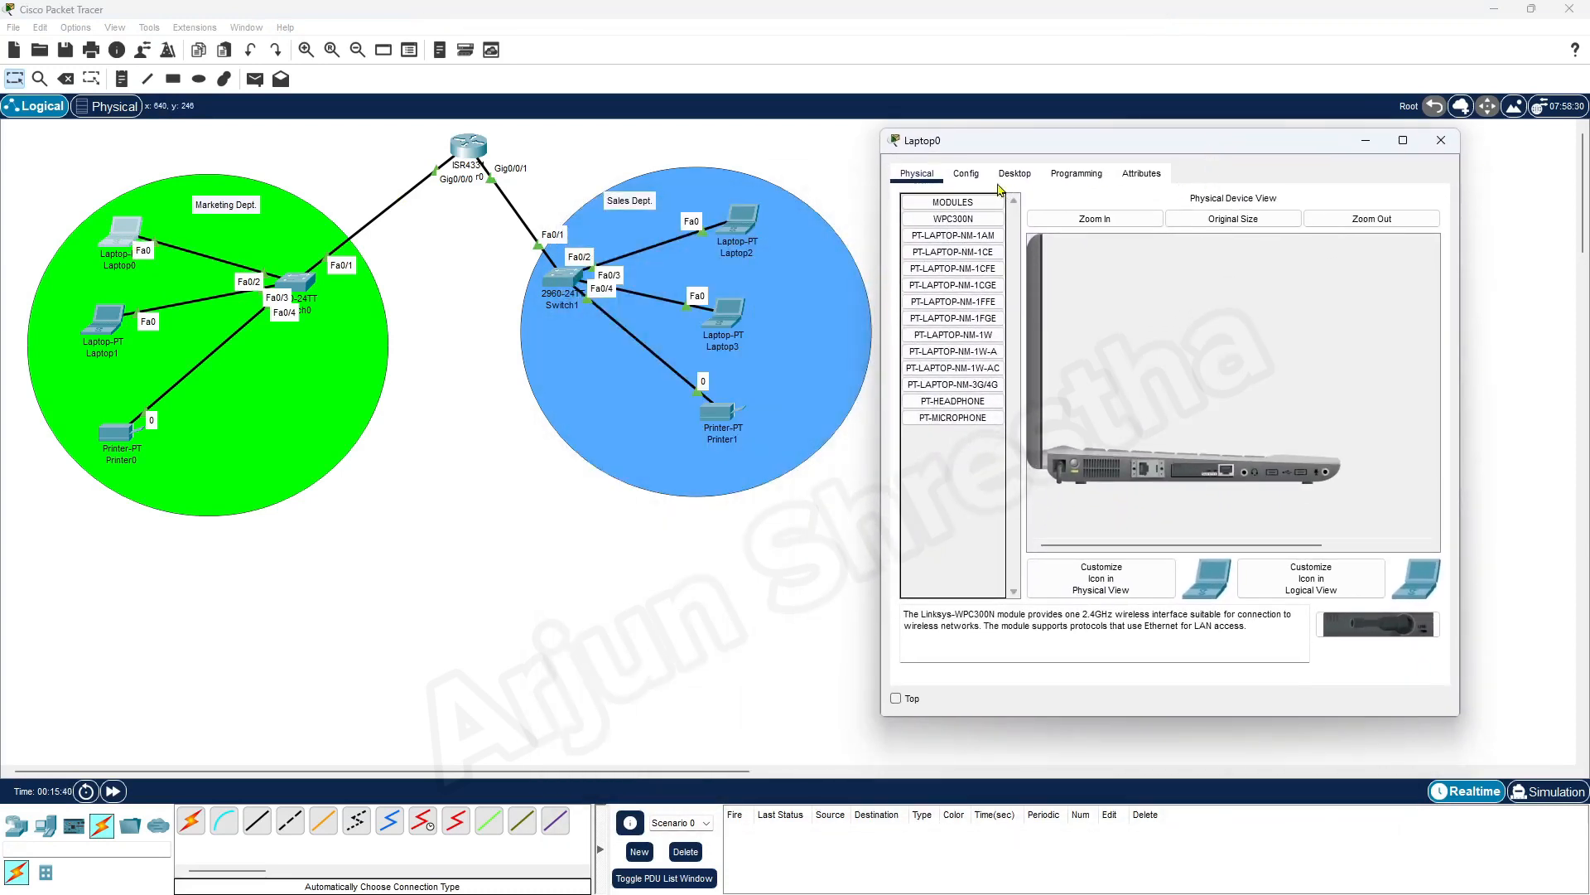
left_click(1025, 179)
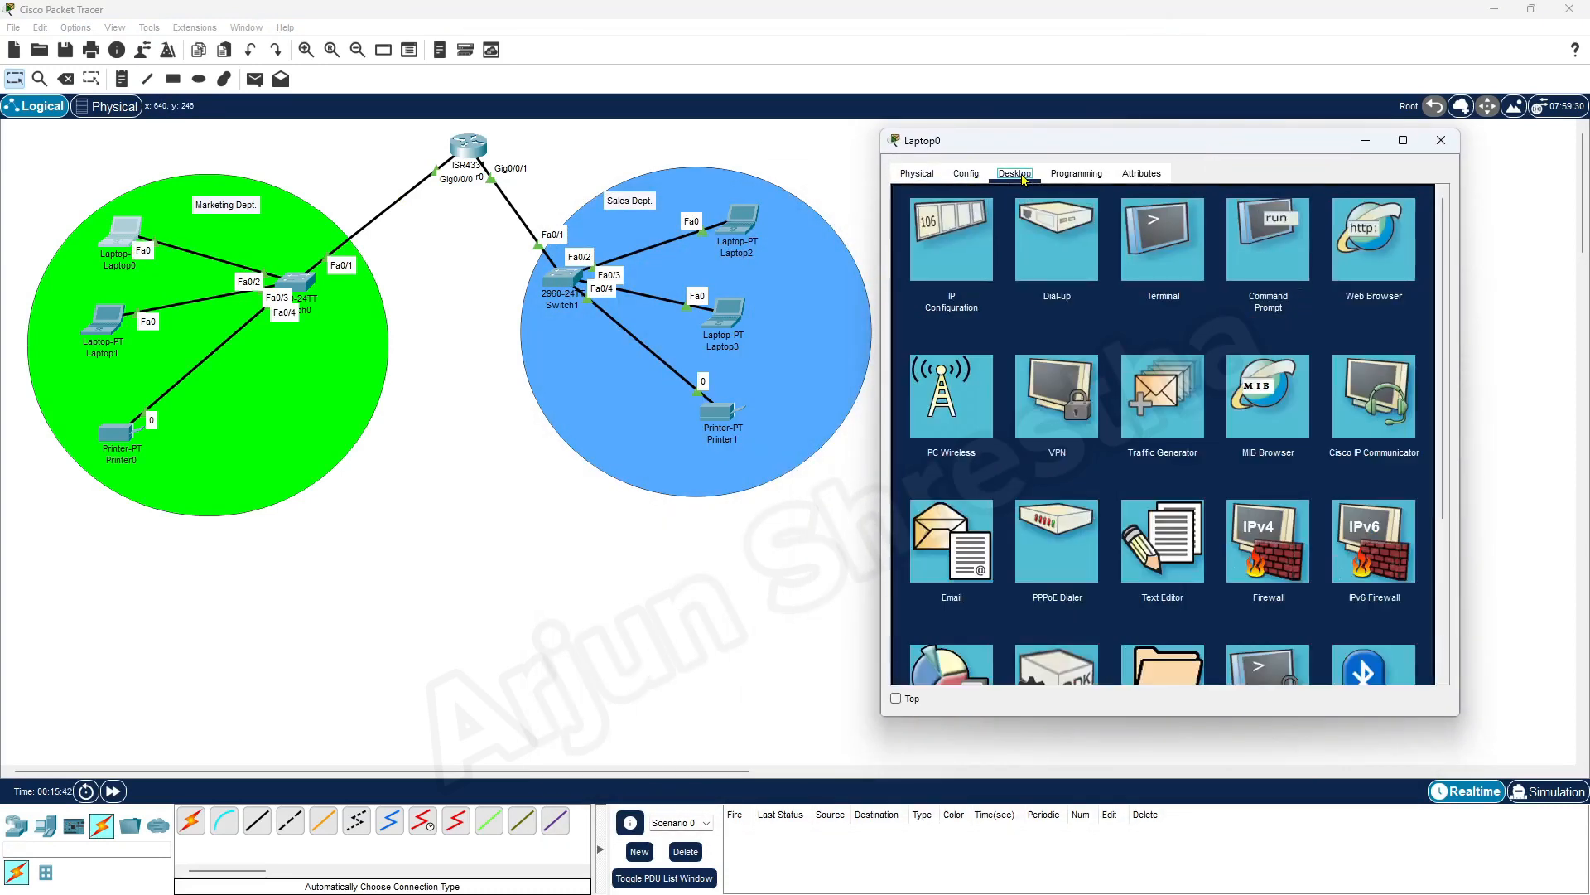
left_click(958, 245)
left_click_drag(1027, 150, 1035, 140)
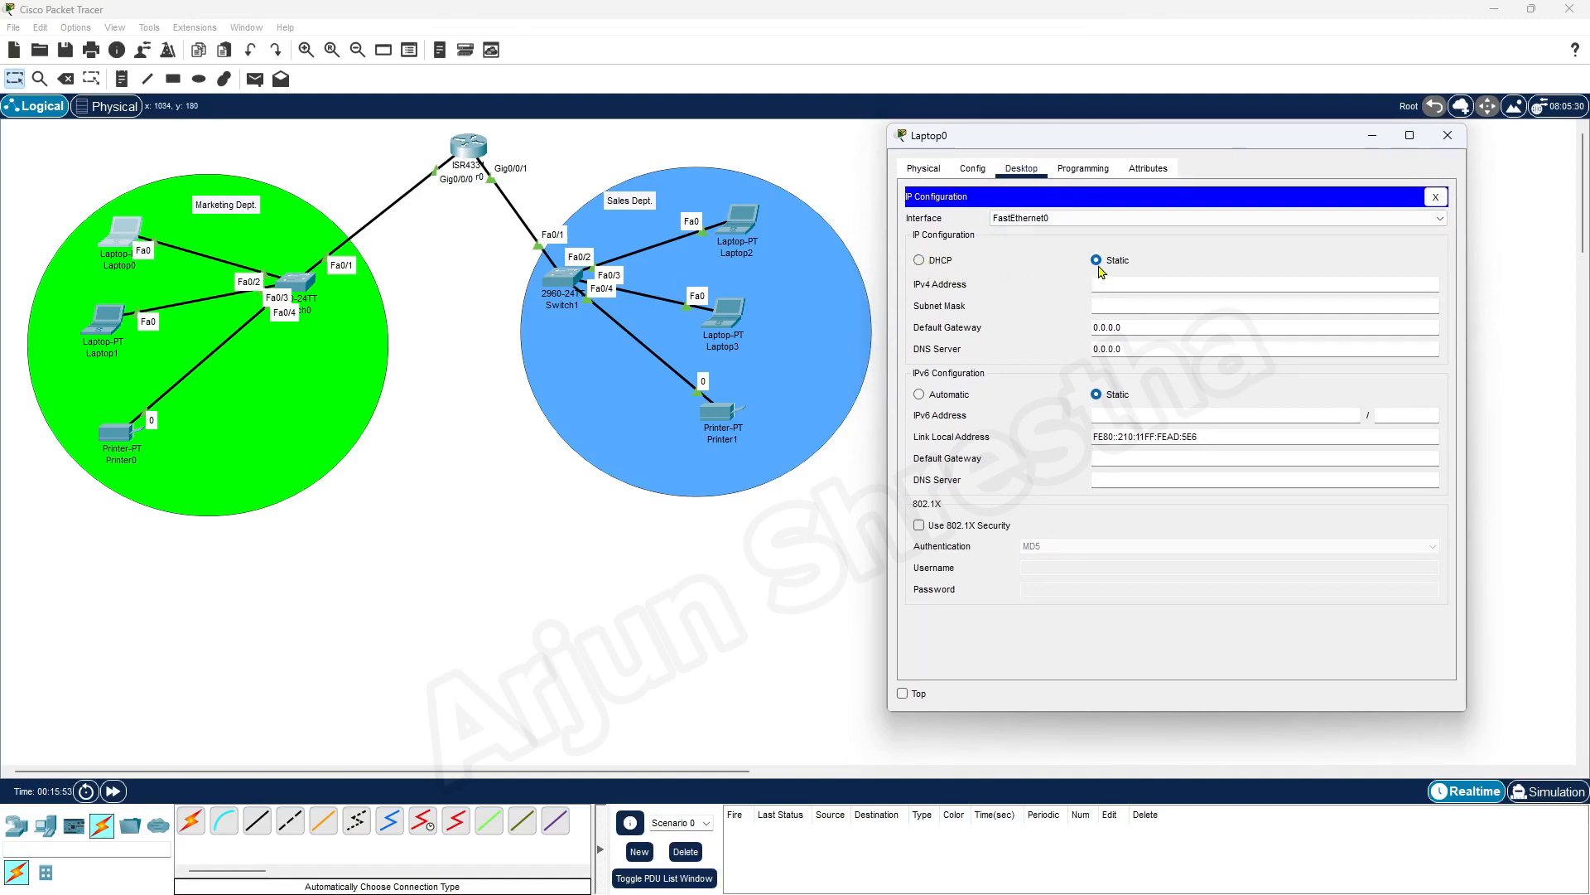
left_click(1120, 285)
type("192.168.40.5")
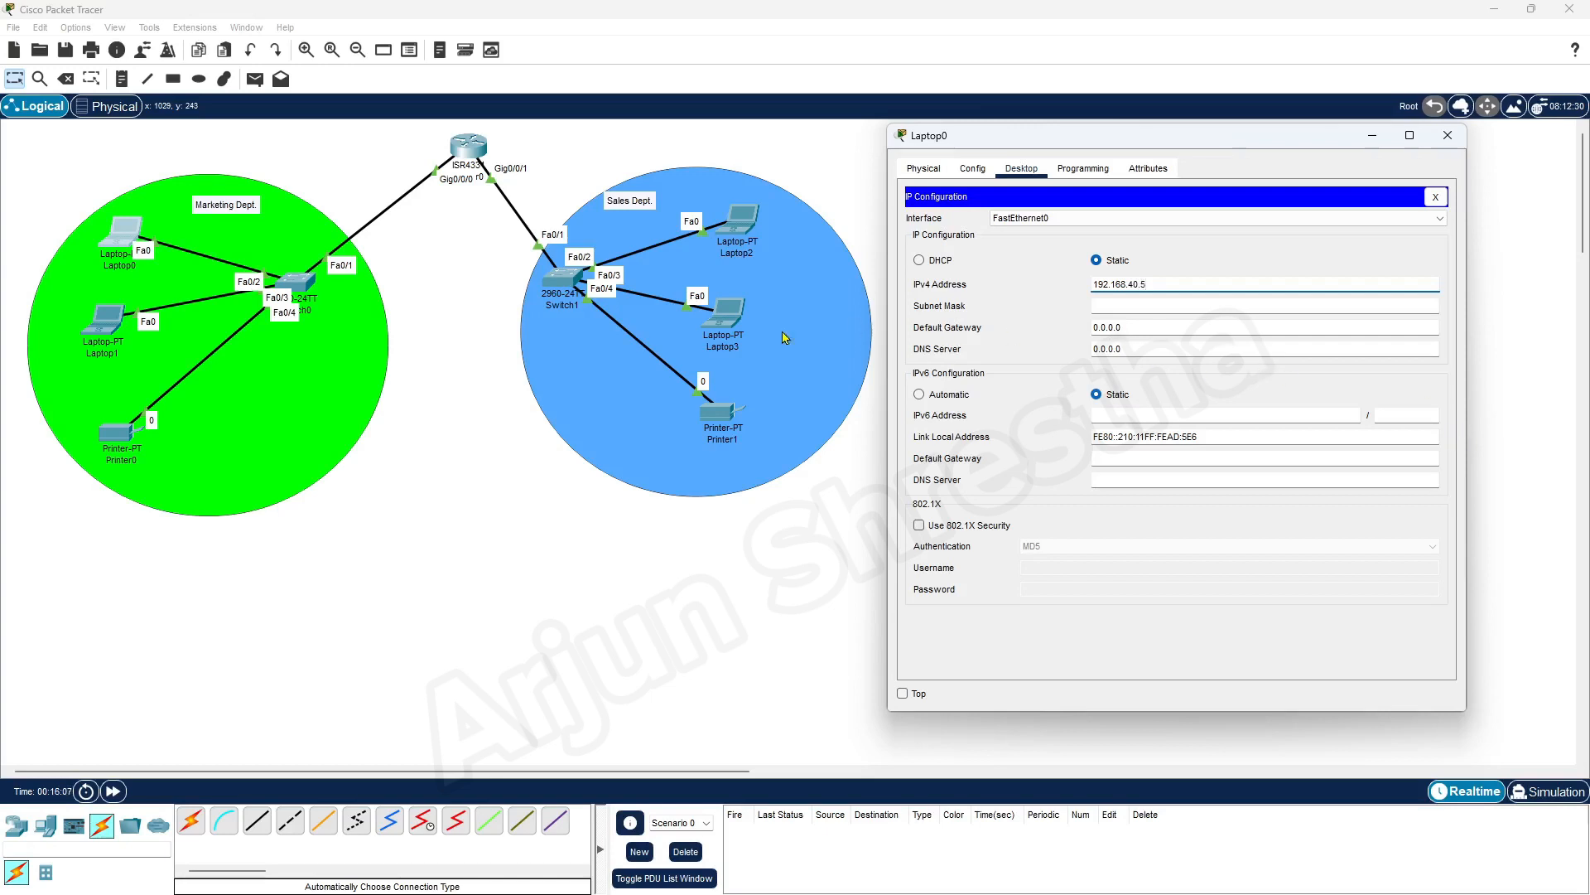
Give Laptop0 the subnet mask 255.255.255.128, fill in its default gateway and close its window
left_click(1130, 311)
left_click(1170, 306)
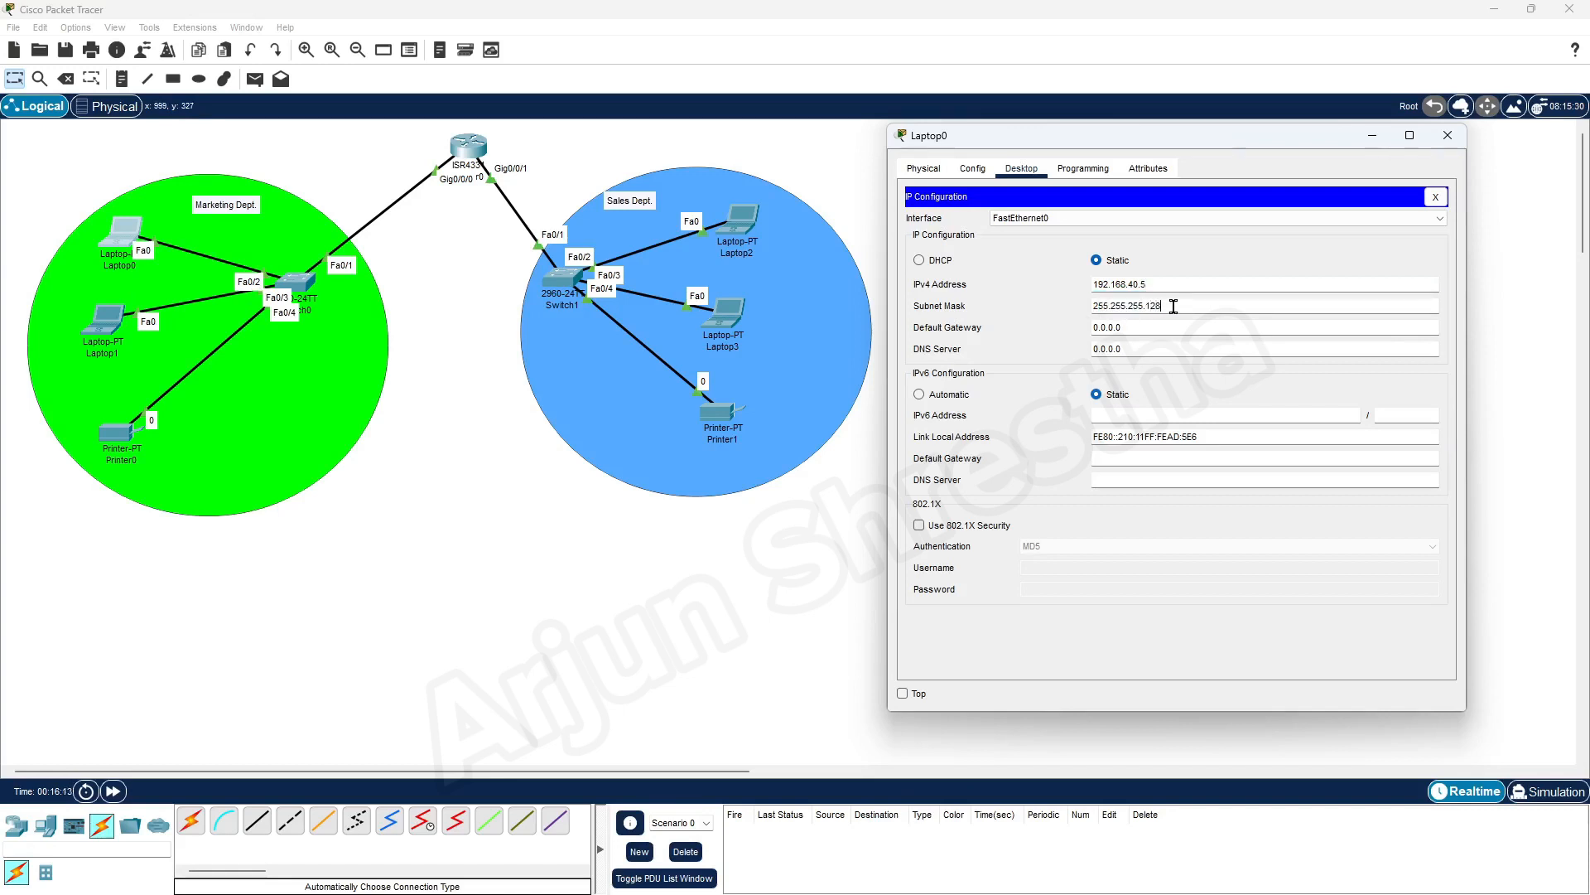
left_click(1190, 332)
type("192.168.40.1")
left_click(1134, 349)
left_click(1447, 137)
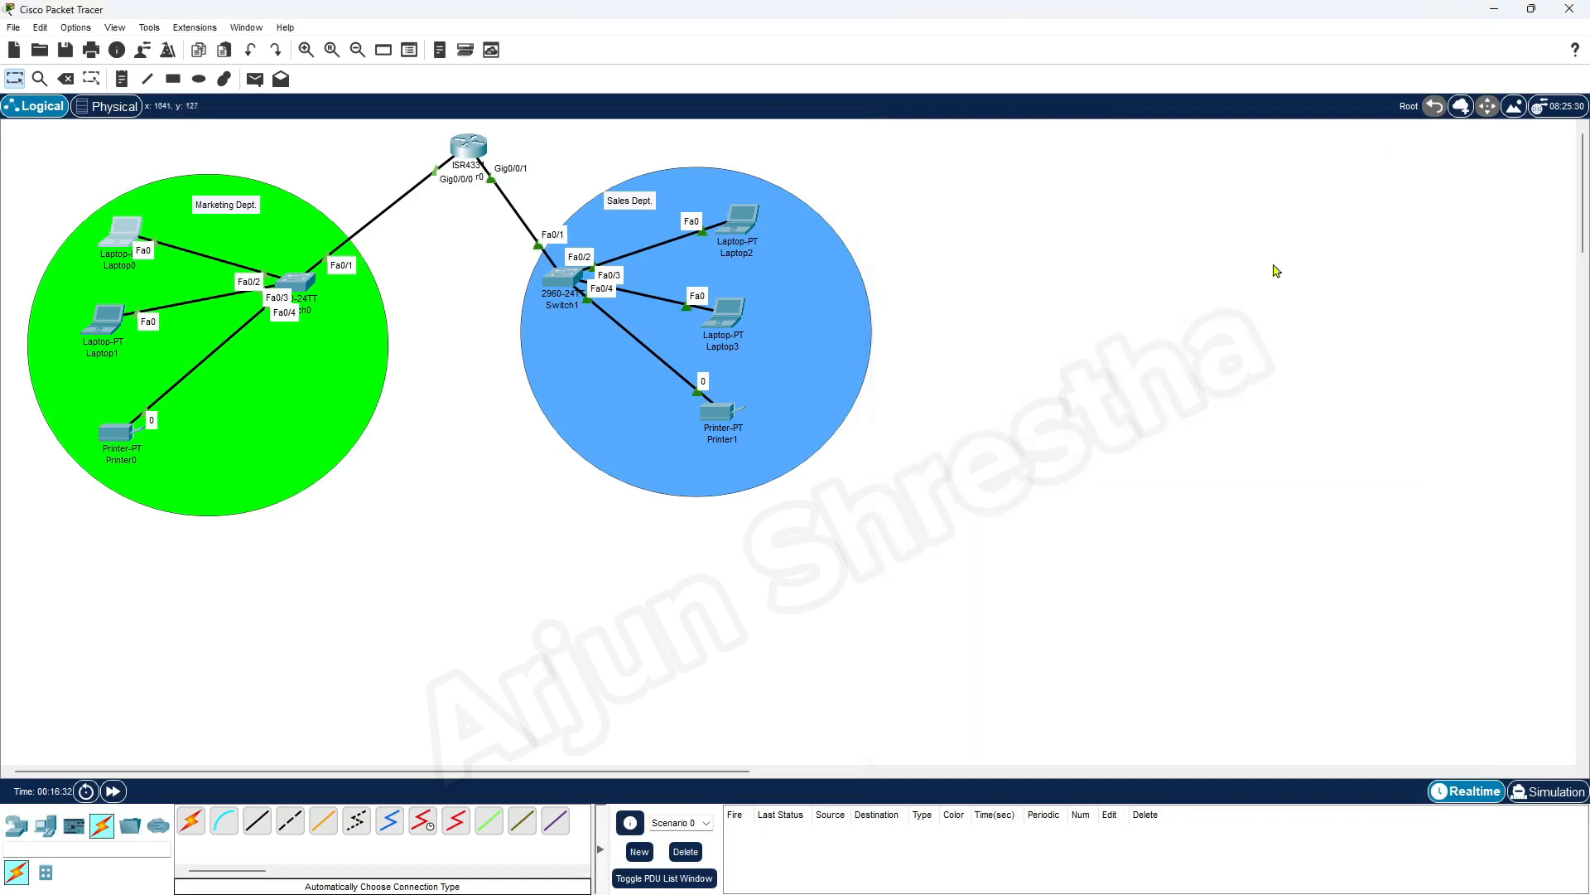
Configure Laptop1 with static IPv4 address 192.168.40.6, subnet mask 255.255.255.128 and default gateway 192.168.40.1
left_click(103, 319)
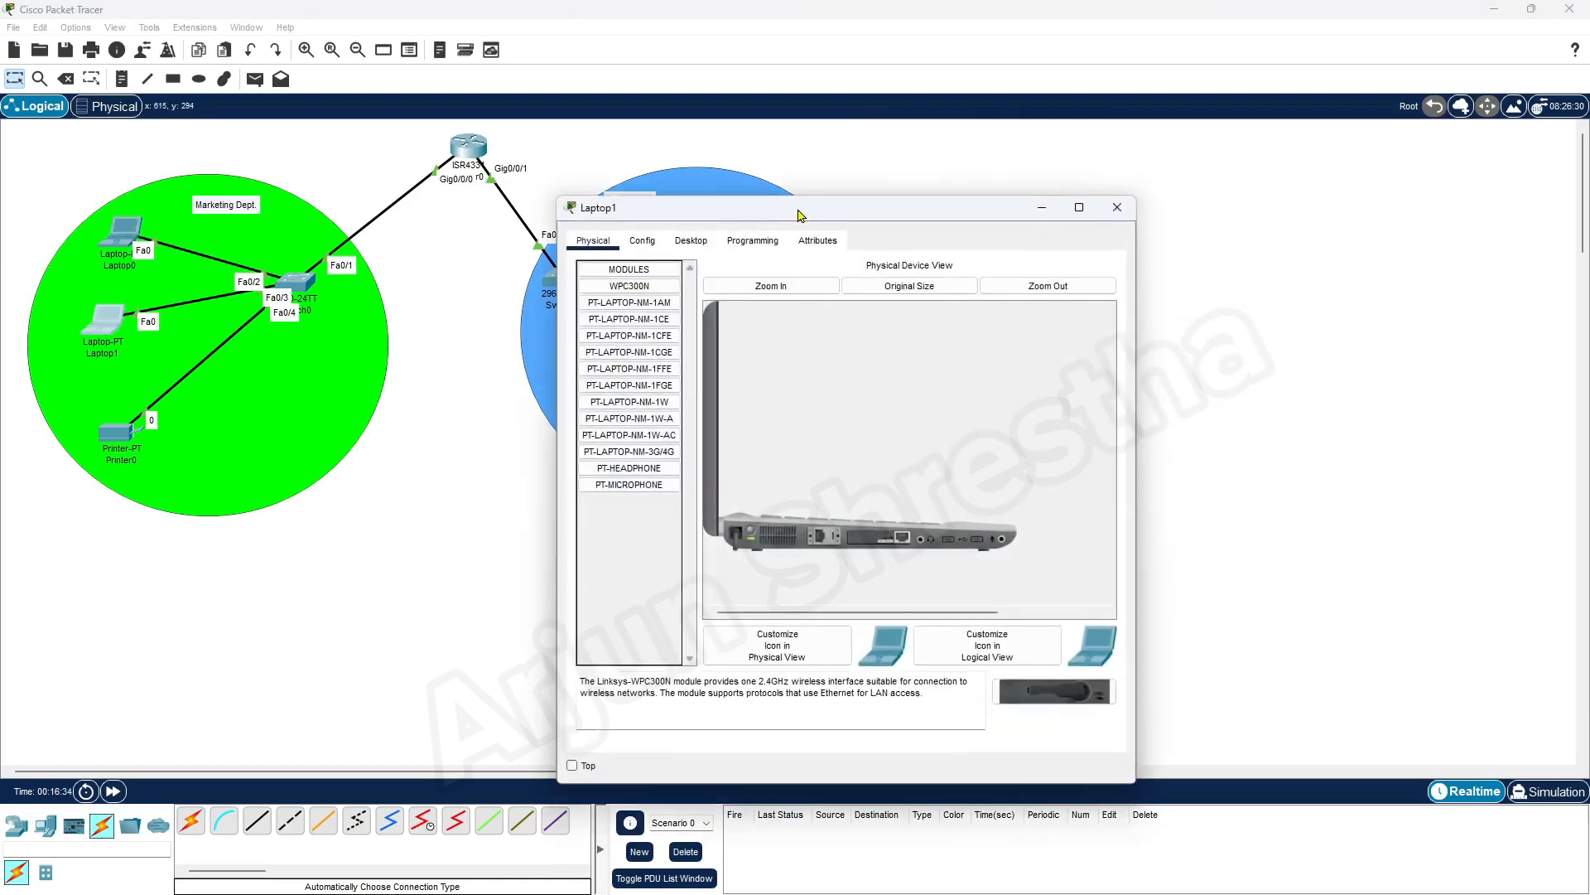
left_click_drag(801, 208, 1190, 154)
left_click(1081, 184)
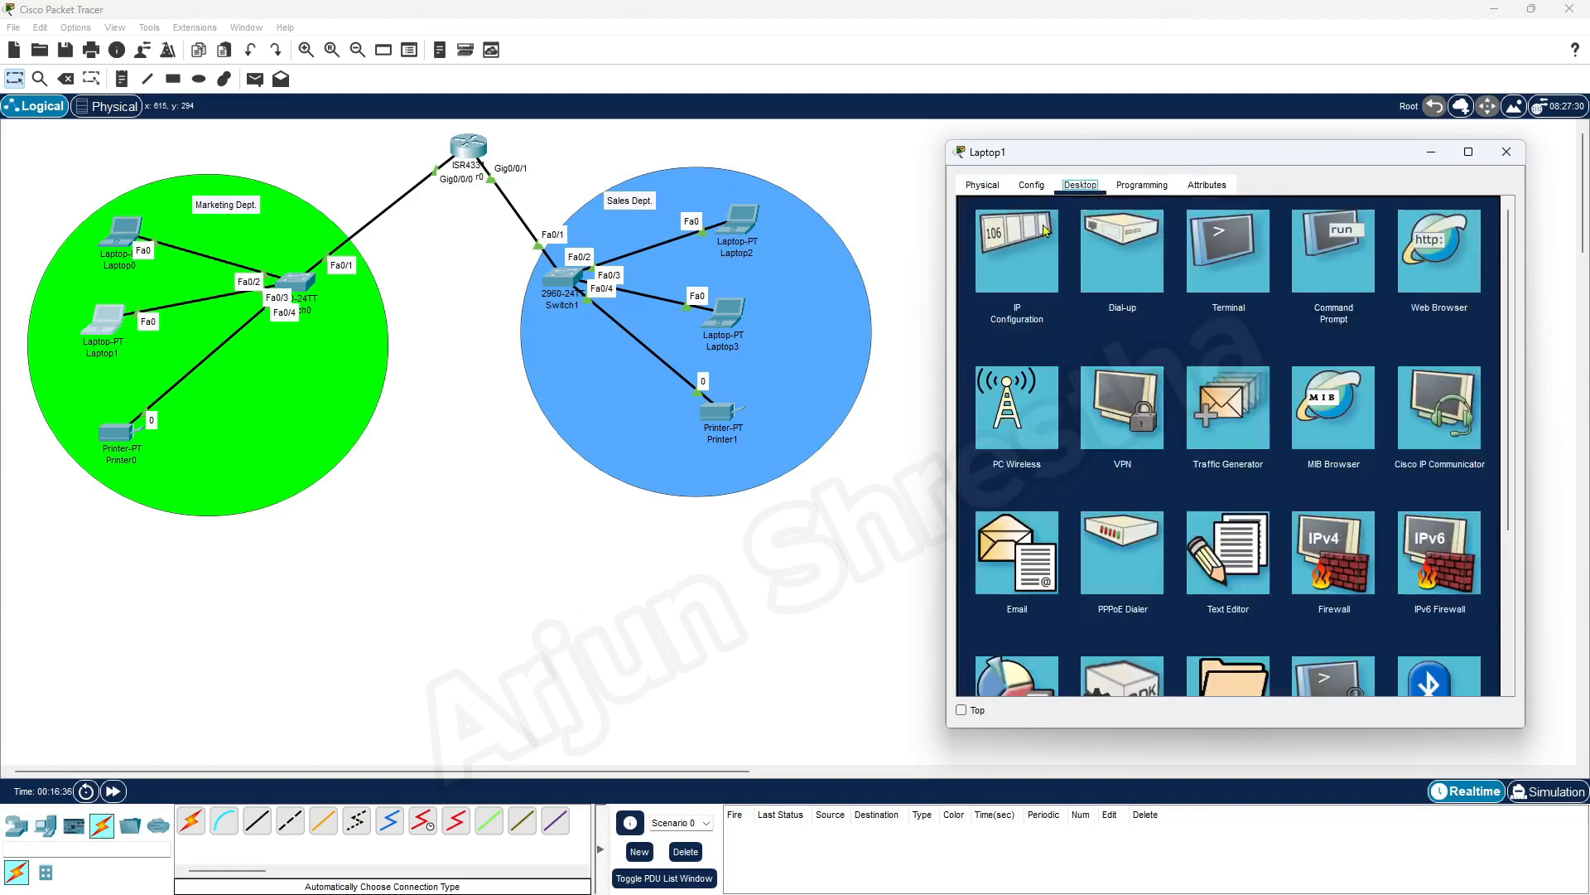
left_click(1021, 252)
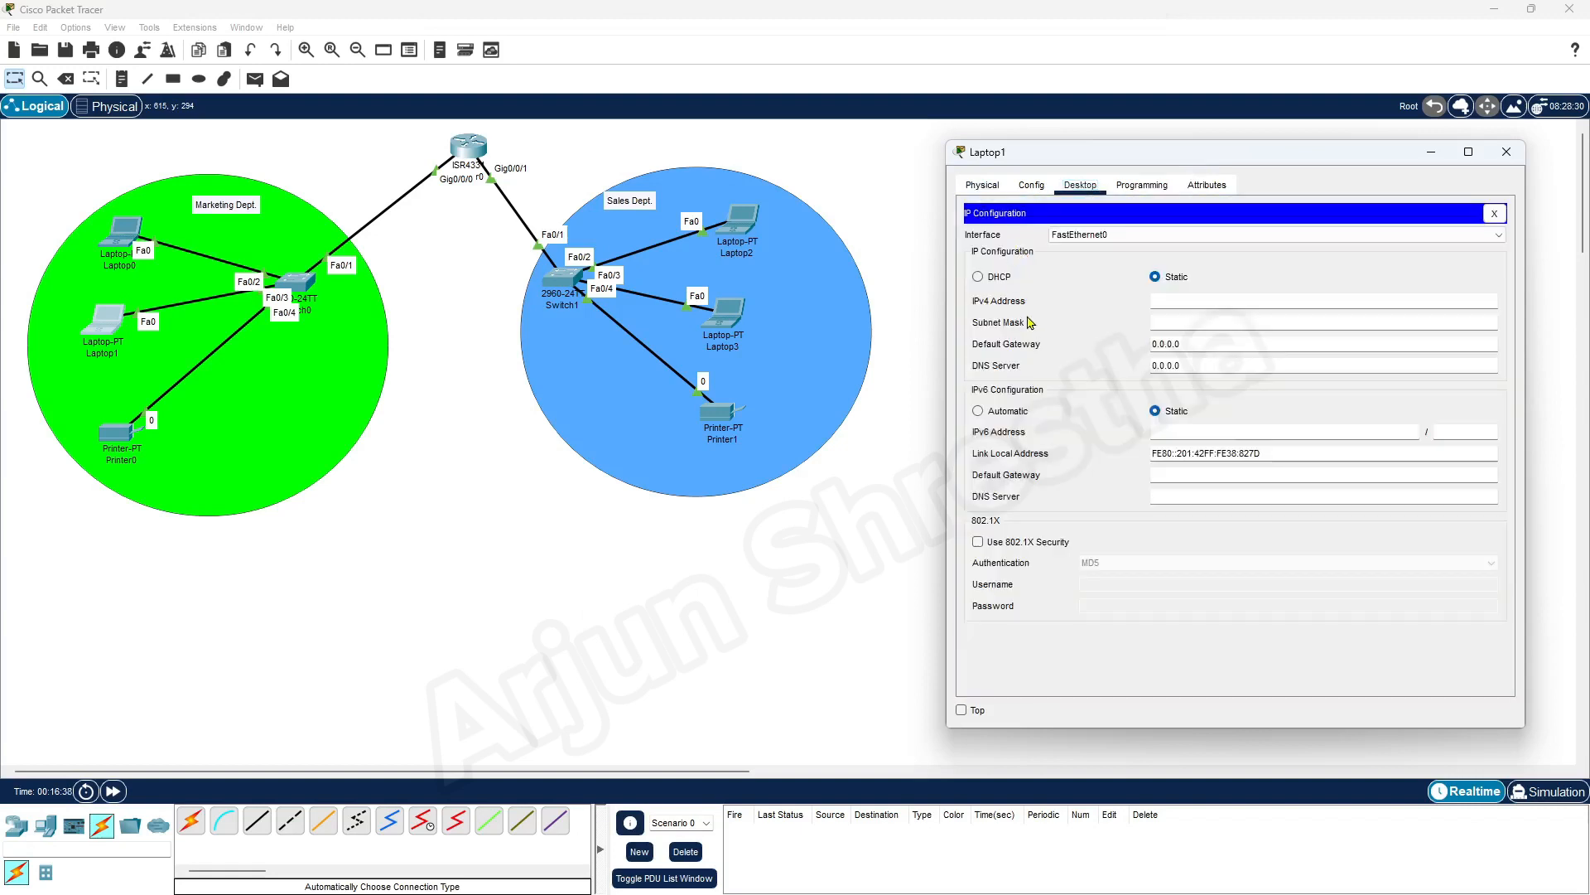
left_click(1175, 302)
left_click(1264, 323)
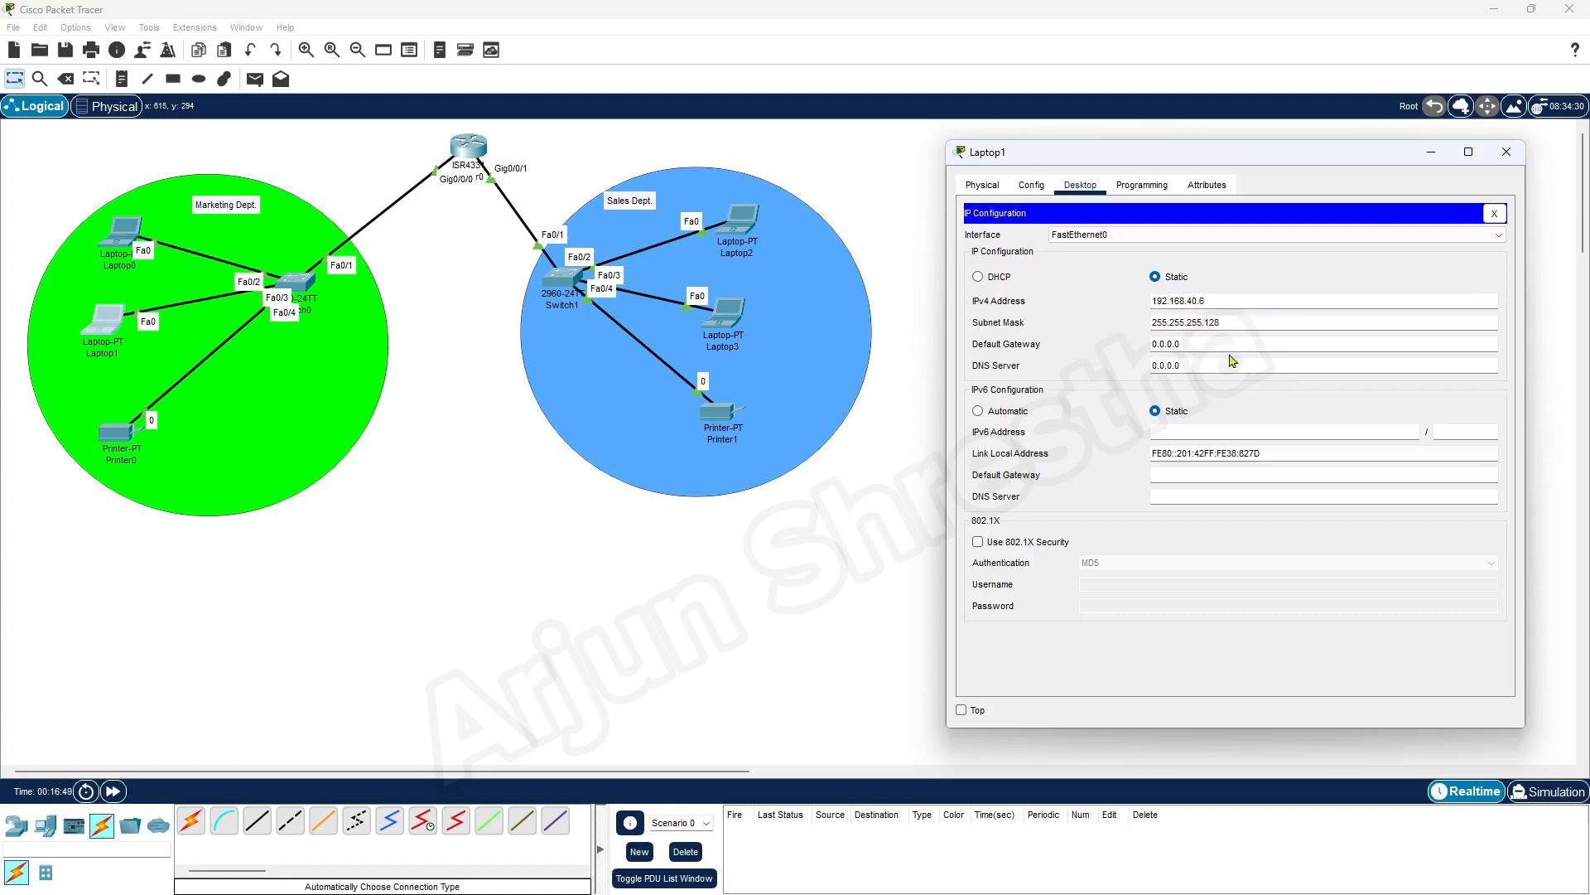
key("Tab")
key("Tab")
triple_click(1197, 342)
type("192.168.40.1")
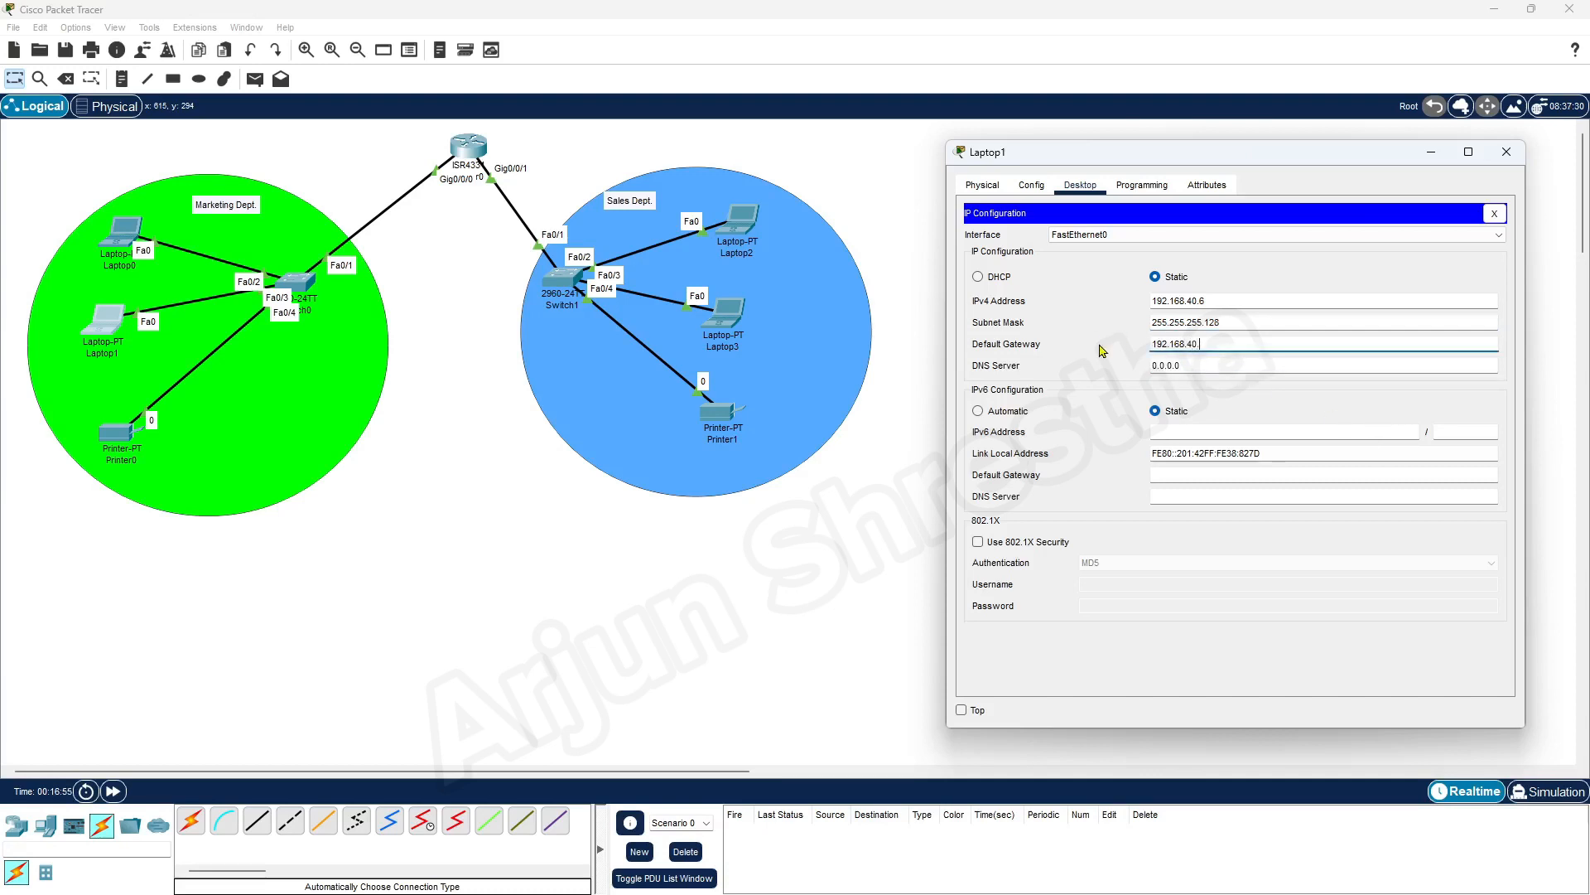
left_click(1507, 153)
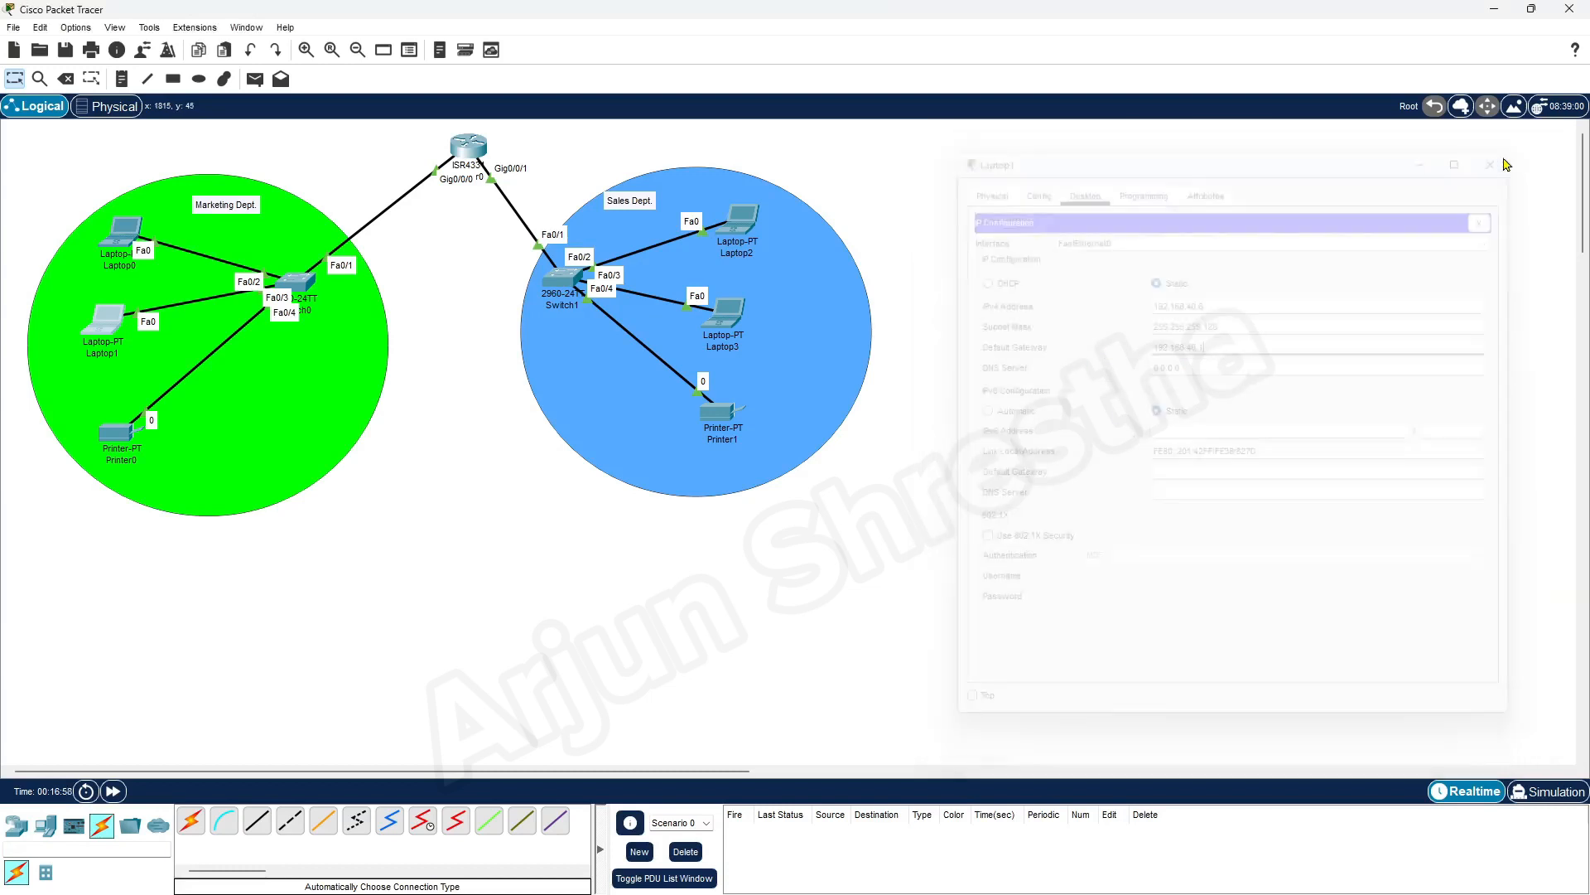
Configure Printer0's FastEthernet0 interface with static IPv4 address 192.168.40.7 and subnet mask 255.255.255.128
left_click(119, 442)
left_click_drag(831, 149, 1140, 151)
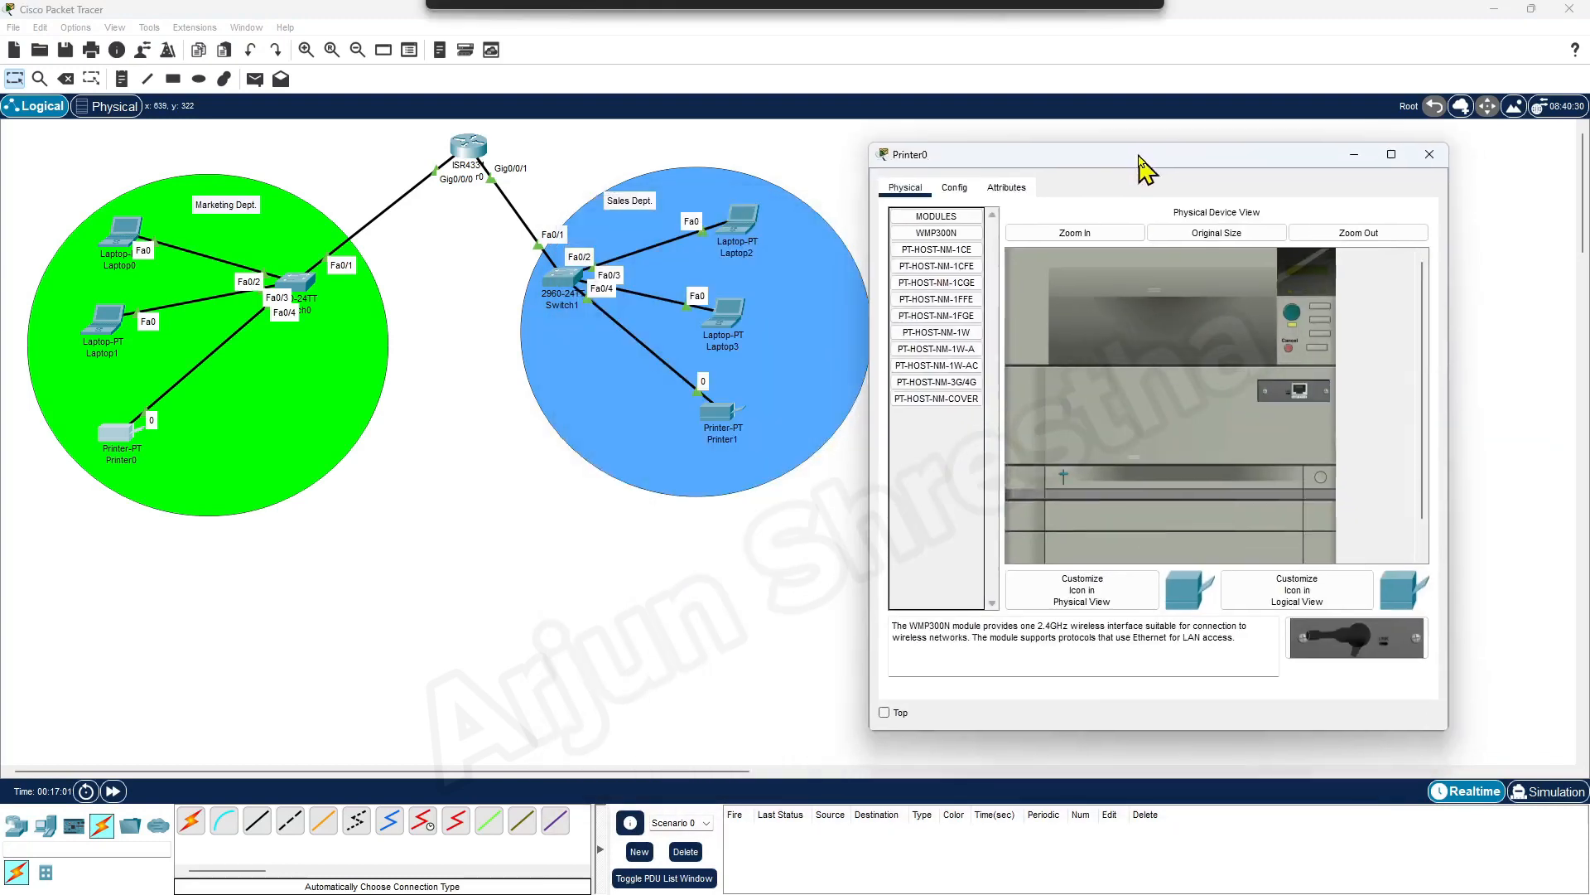
left_click(969, 182)
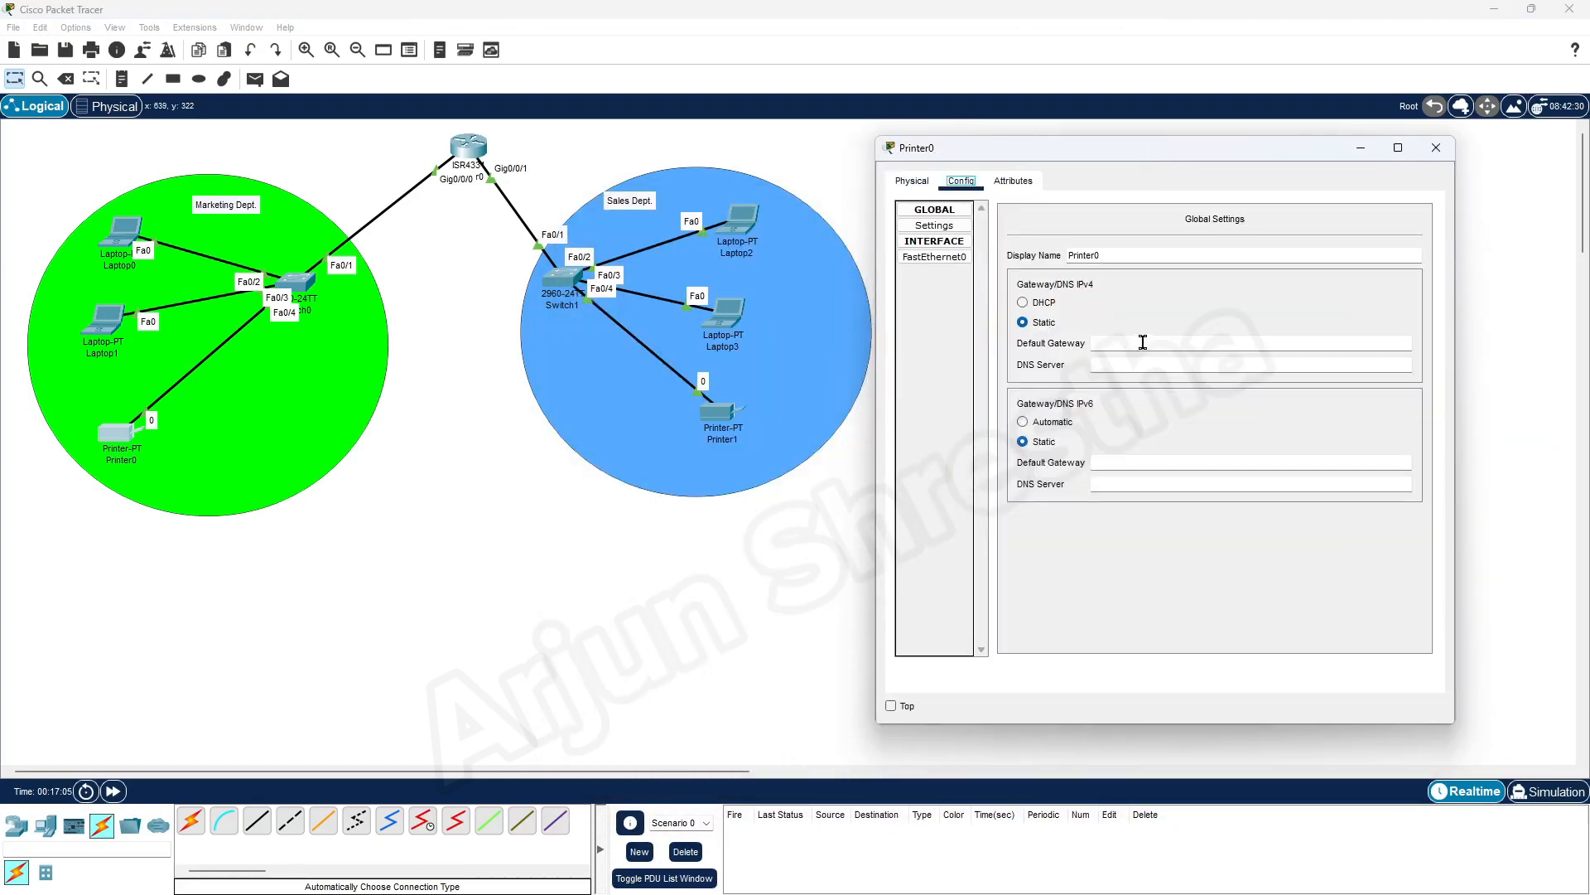
left_click(947, 213)
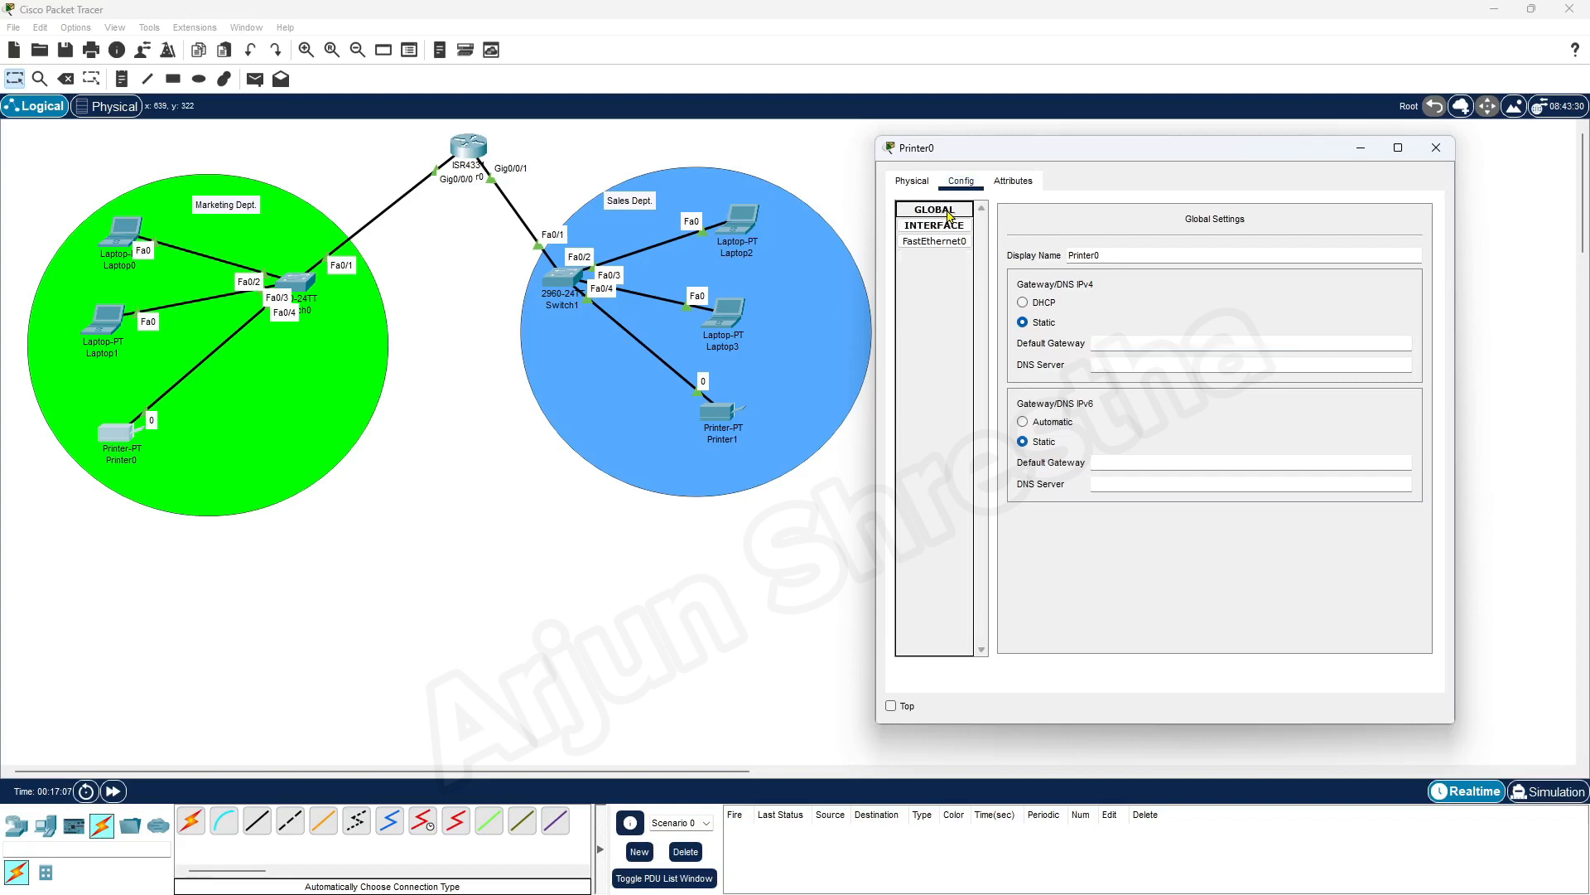
left_click(948, 214)
left_click(960, 242)
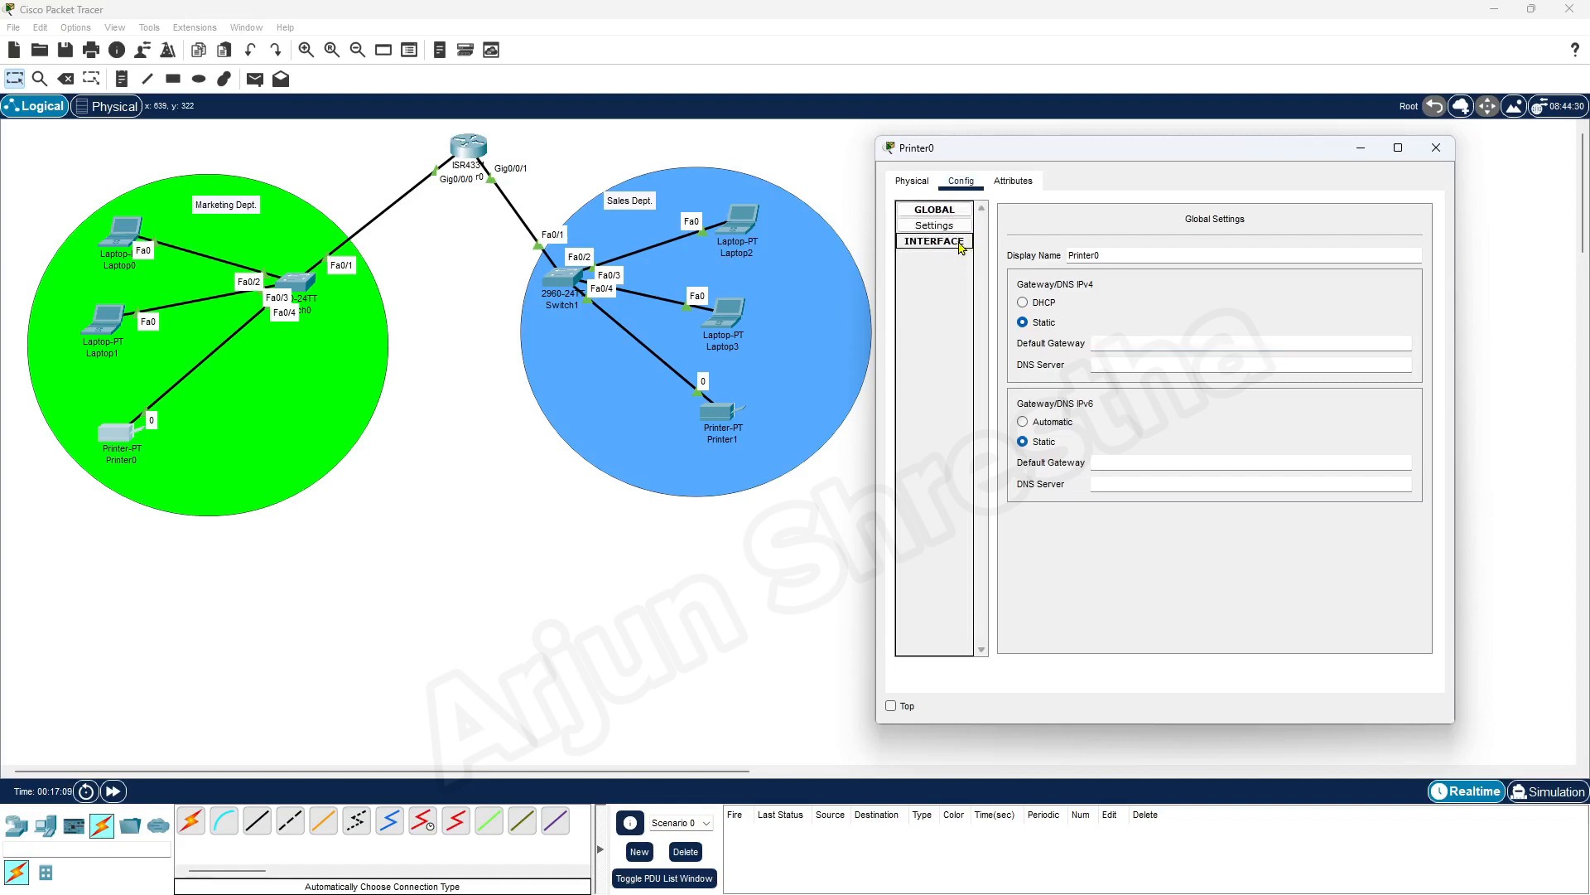
left_click(957, 242)
left_click(949, 258)
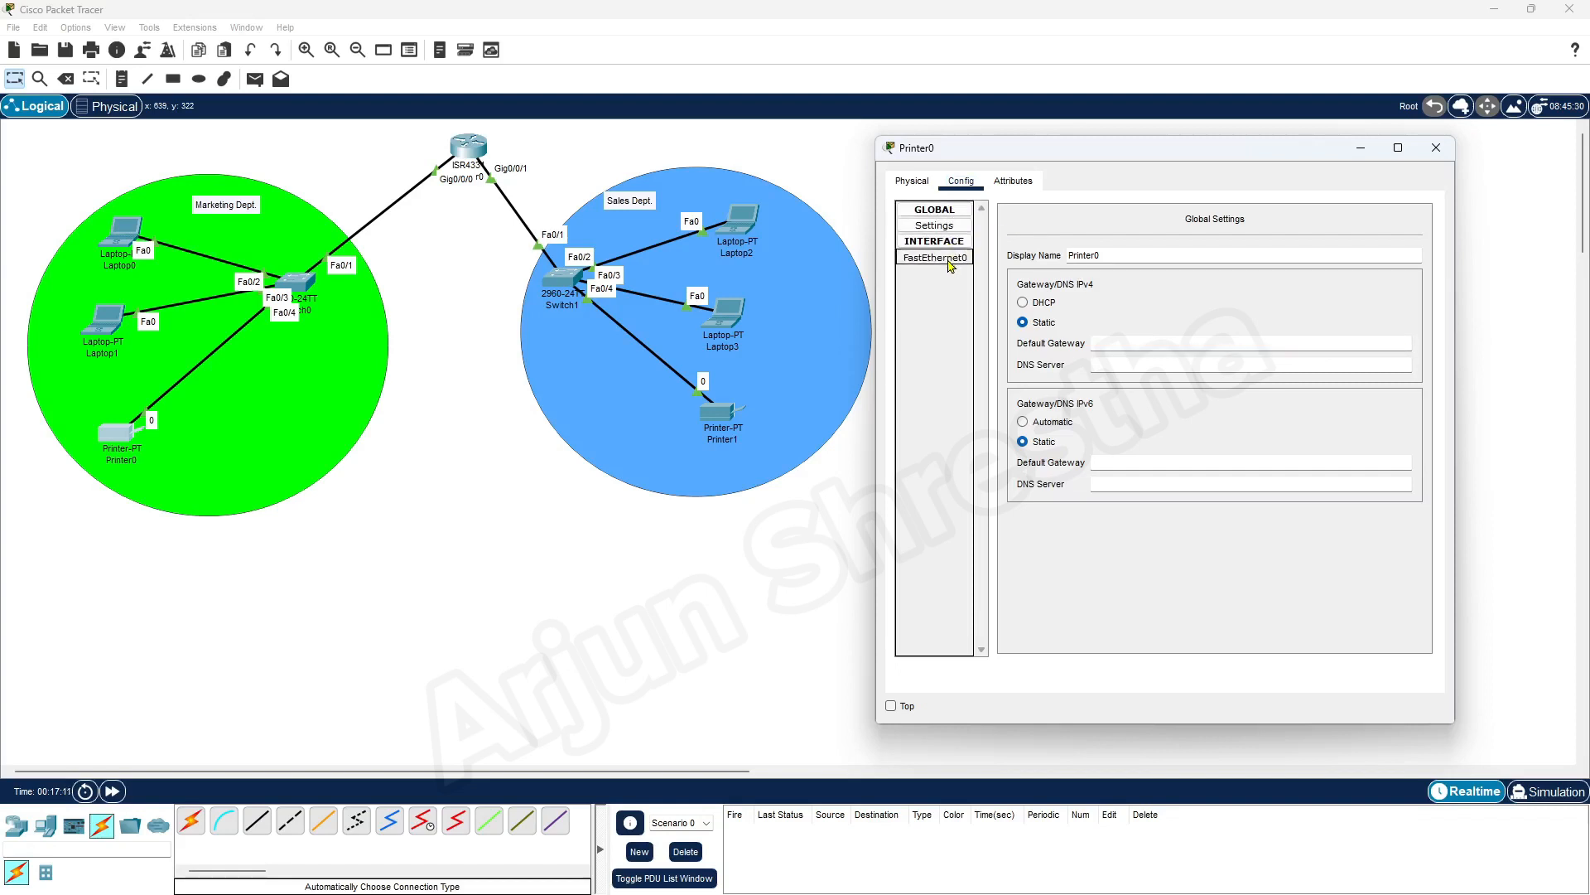
left_click(1233, 352)
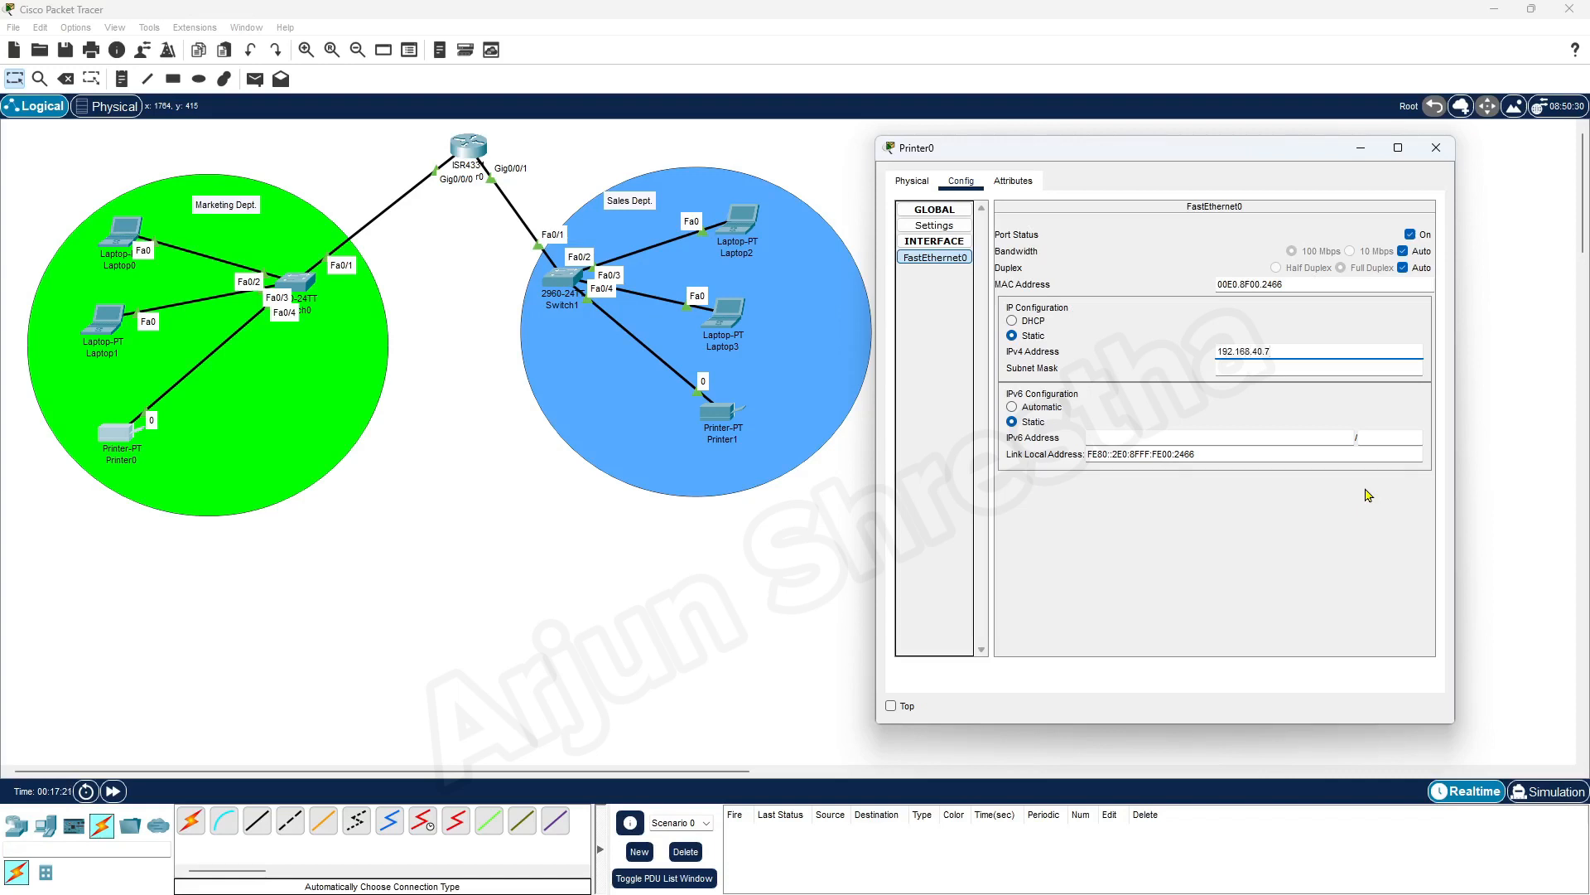
key("Tab")
left_click(1298, 365)
Set Printer0's IPv4 default gateway to 192.168.40.1 in its global settings, then close its window
left_click(938, 209)
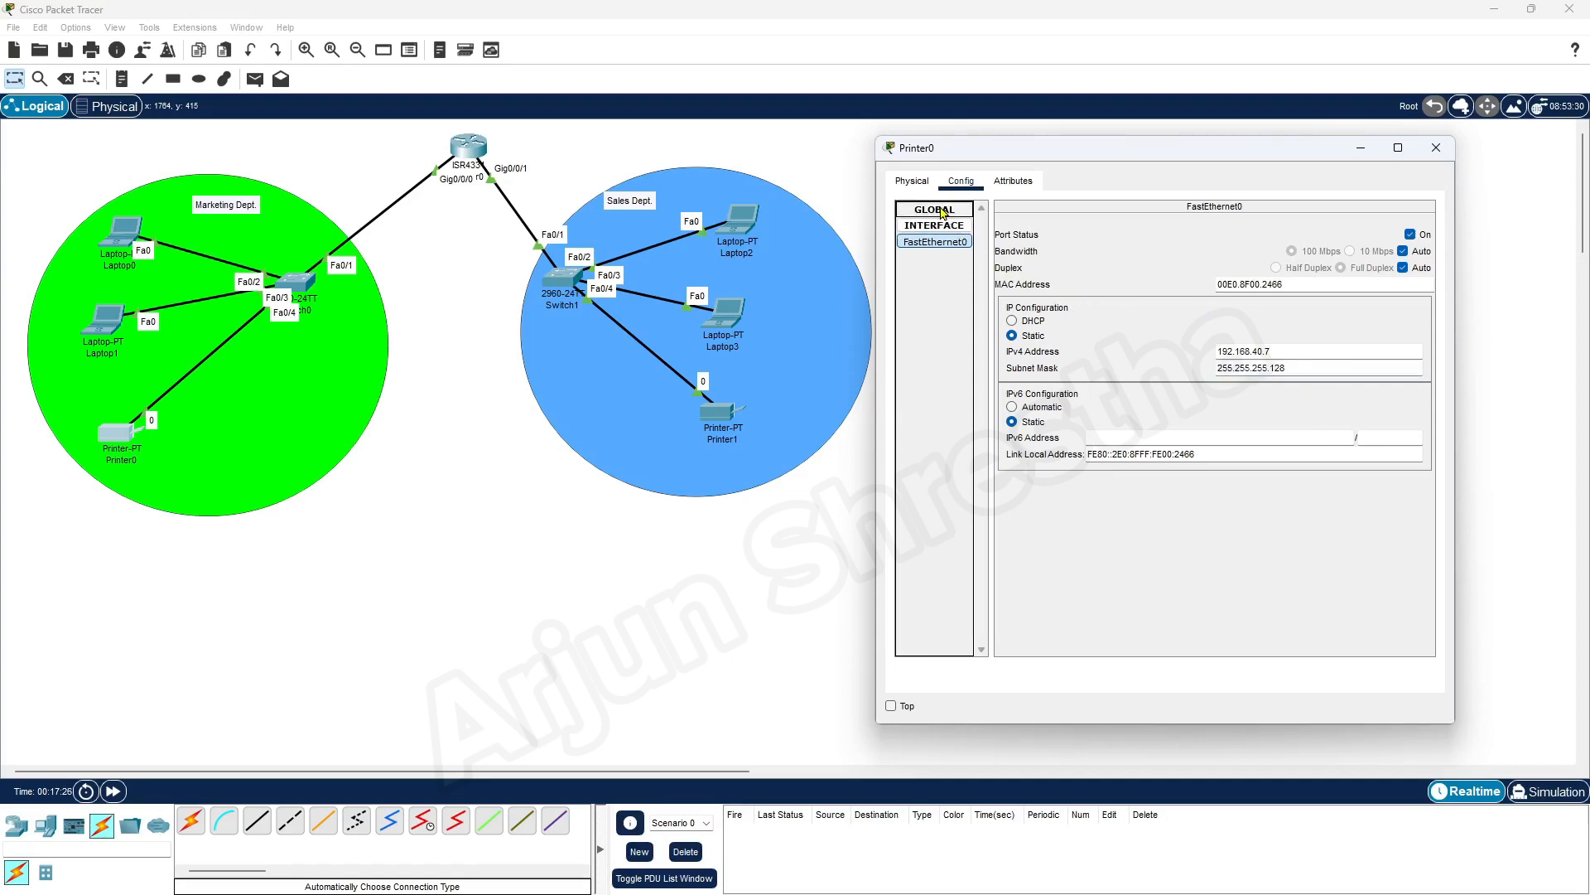
left_click(946, 226)
left_click(950, 229)
left_click(954, 244)
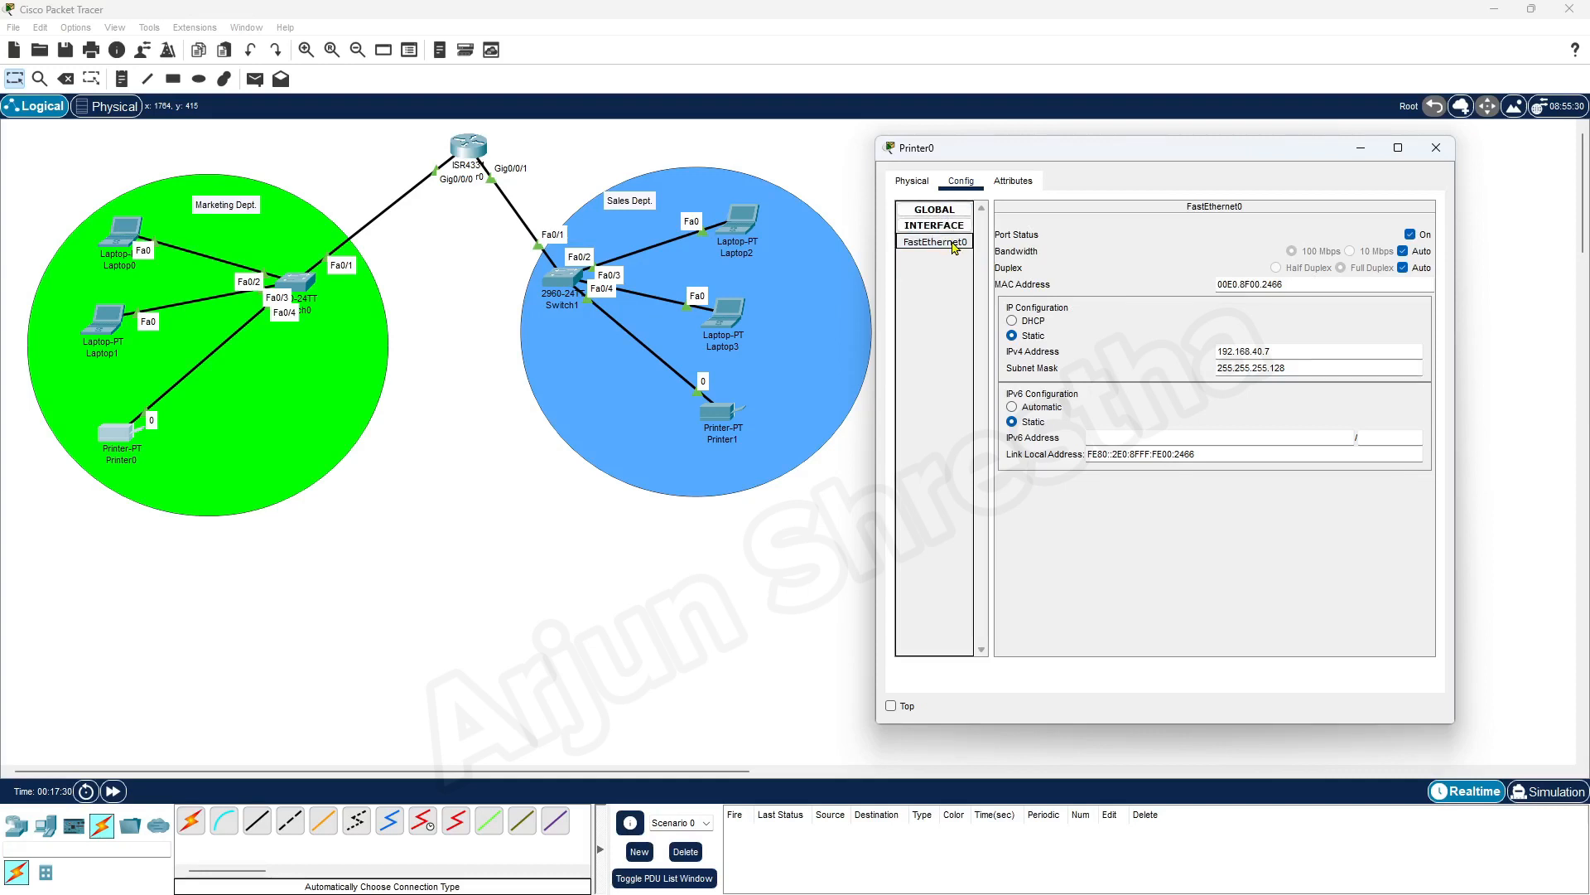
left_click(958, 210)
left_click(960, 225)
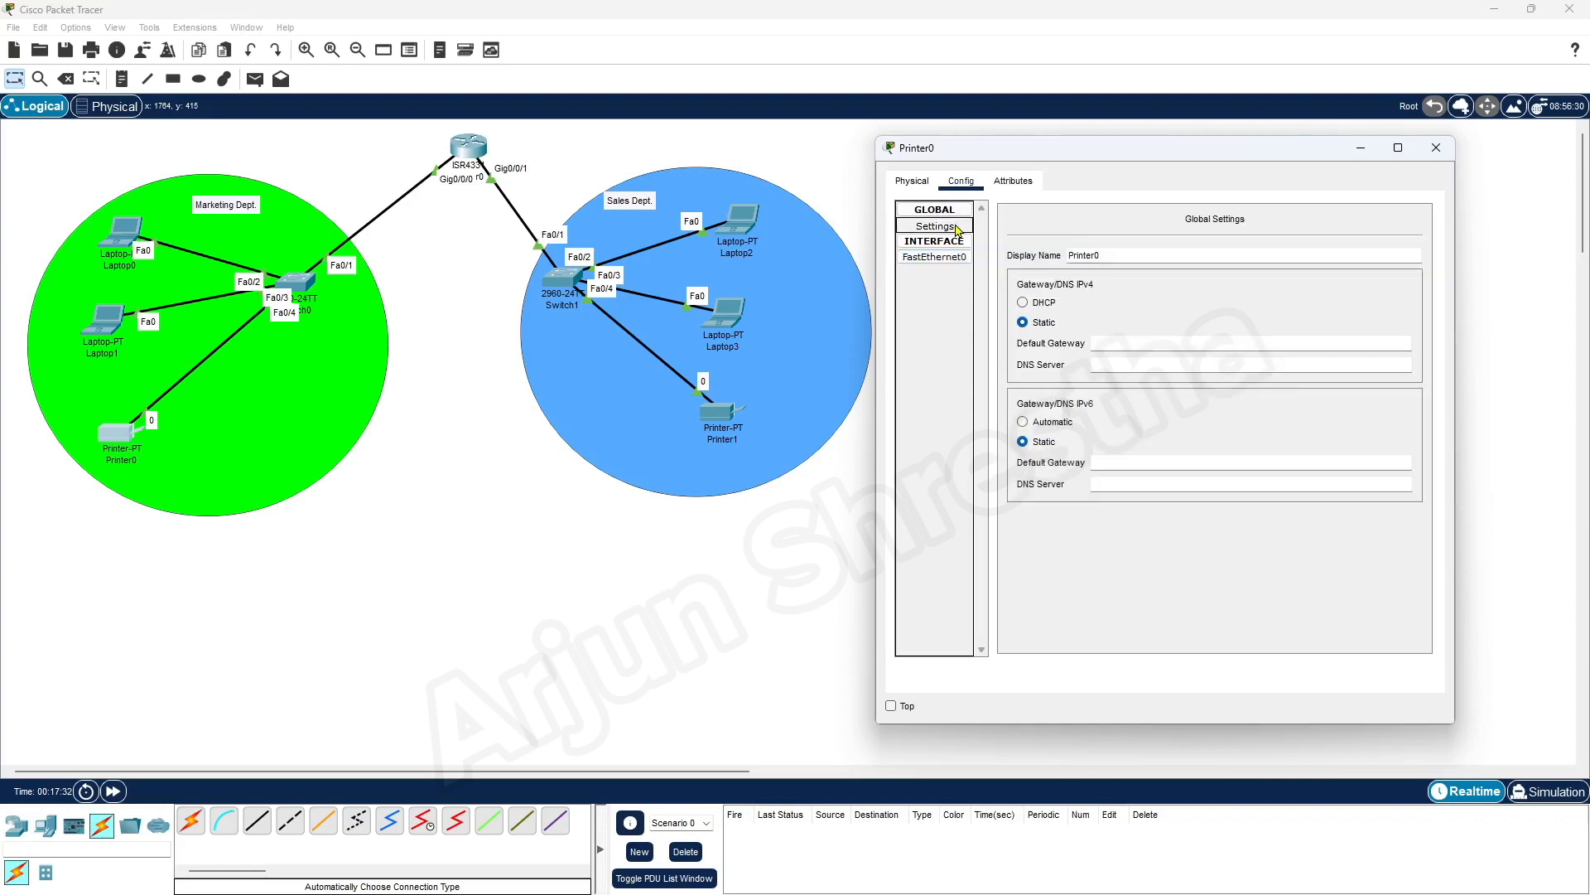
left_click(1118, 342)
type("192.168.40.1")
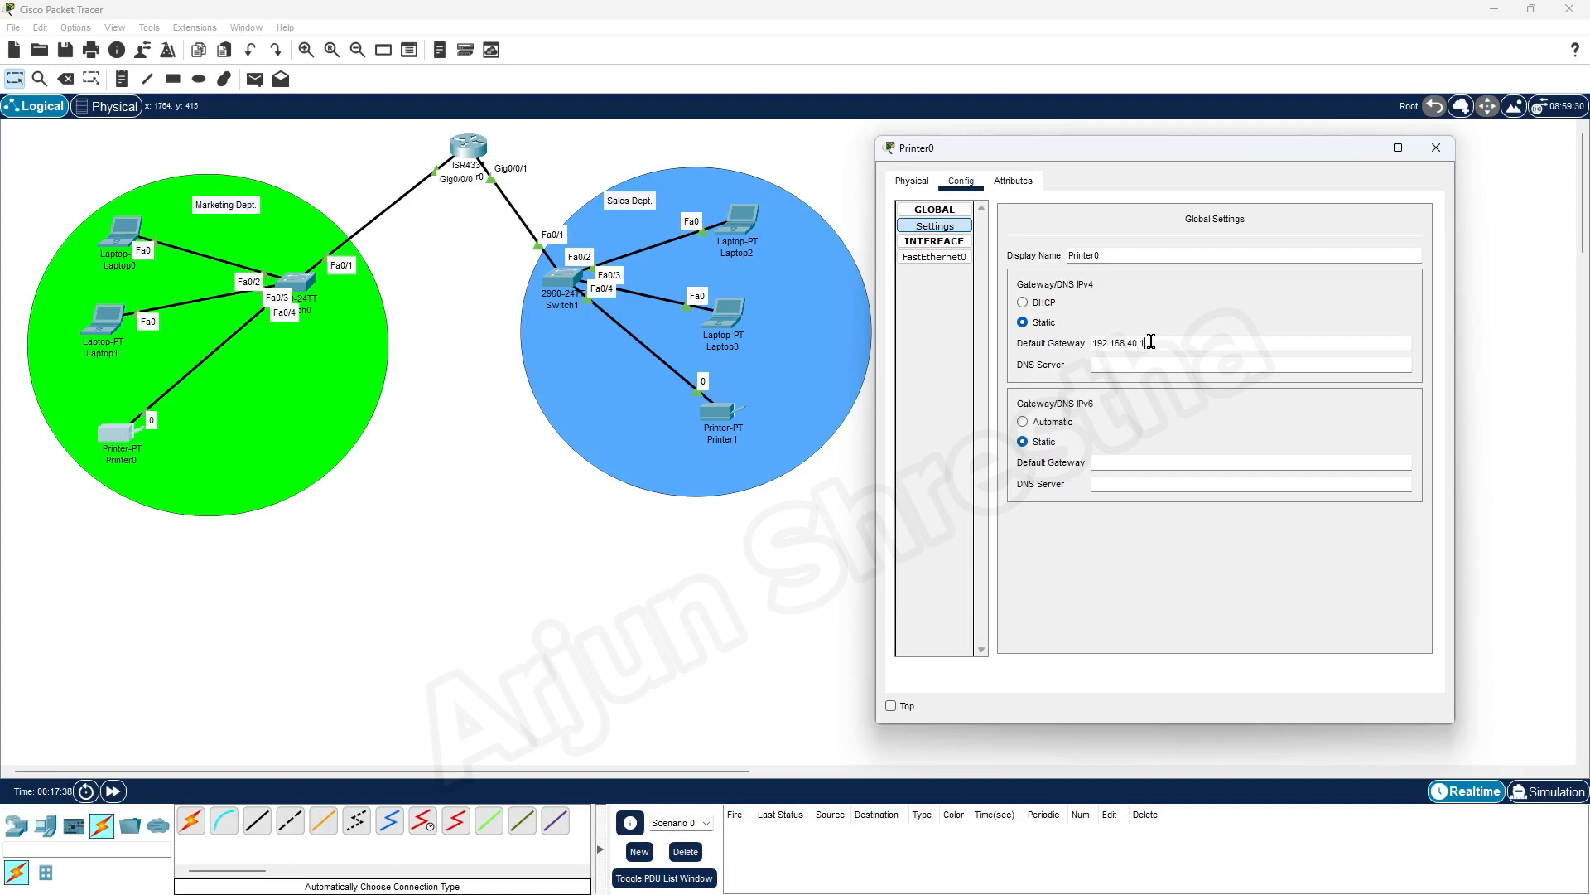
key("Tab")
left_click(1436, 149)
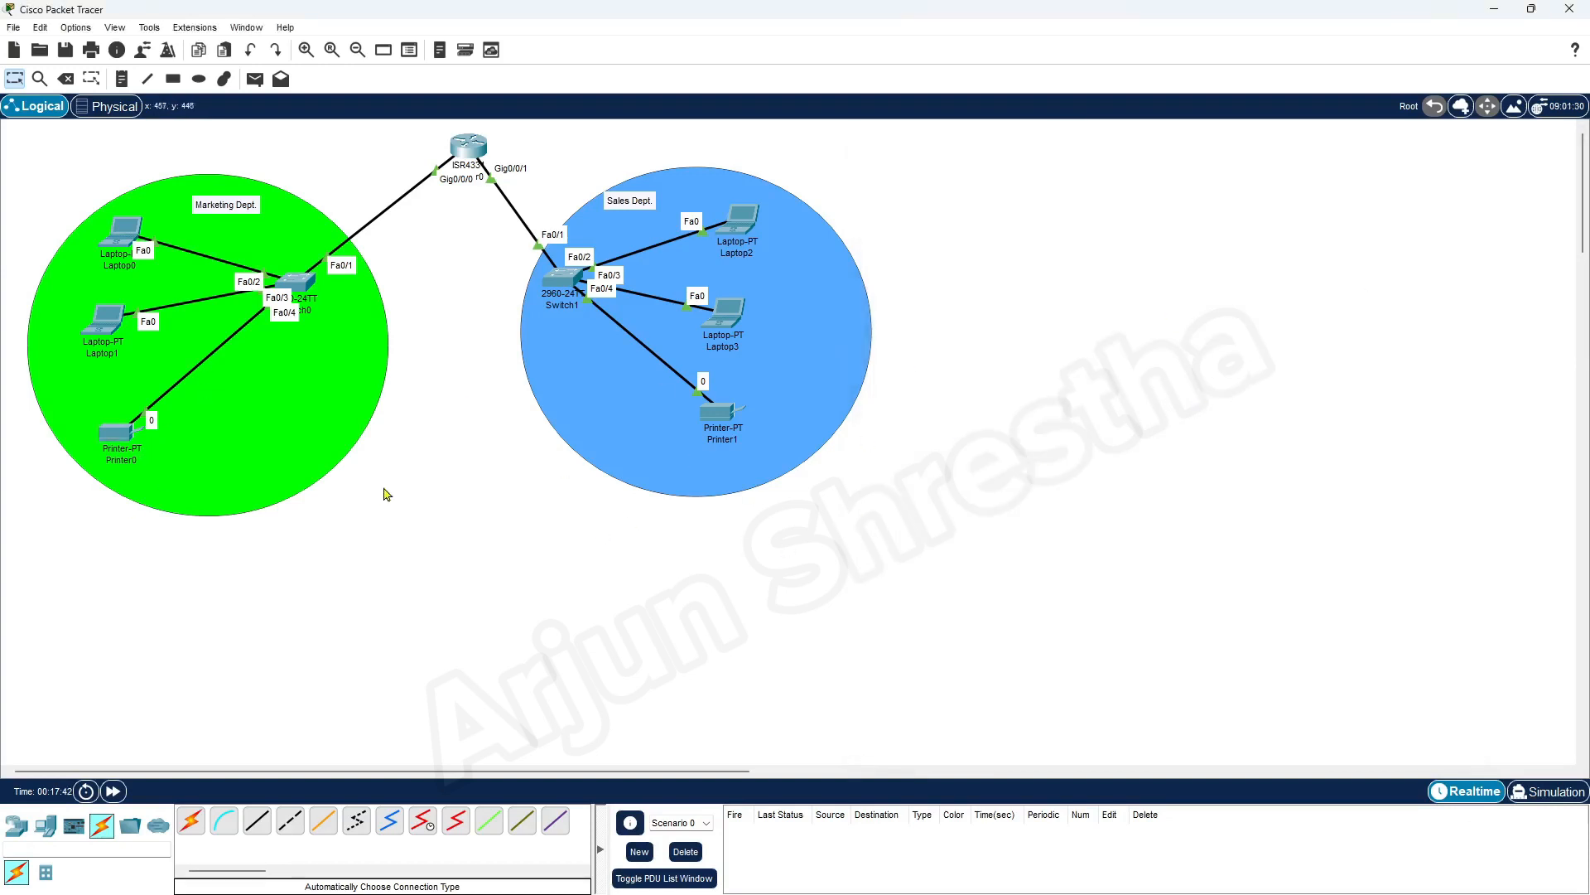
left_click(126, 439)
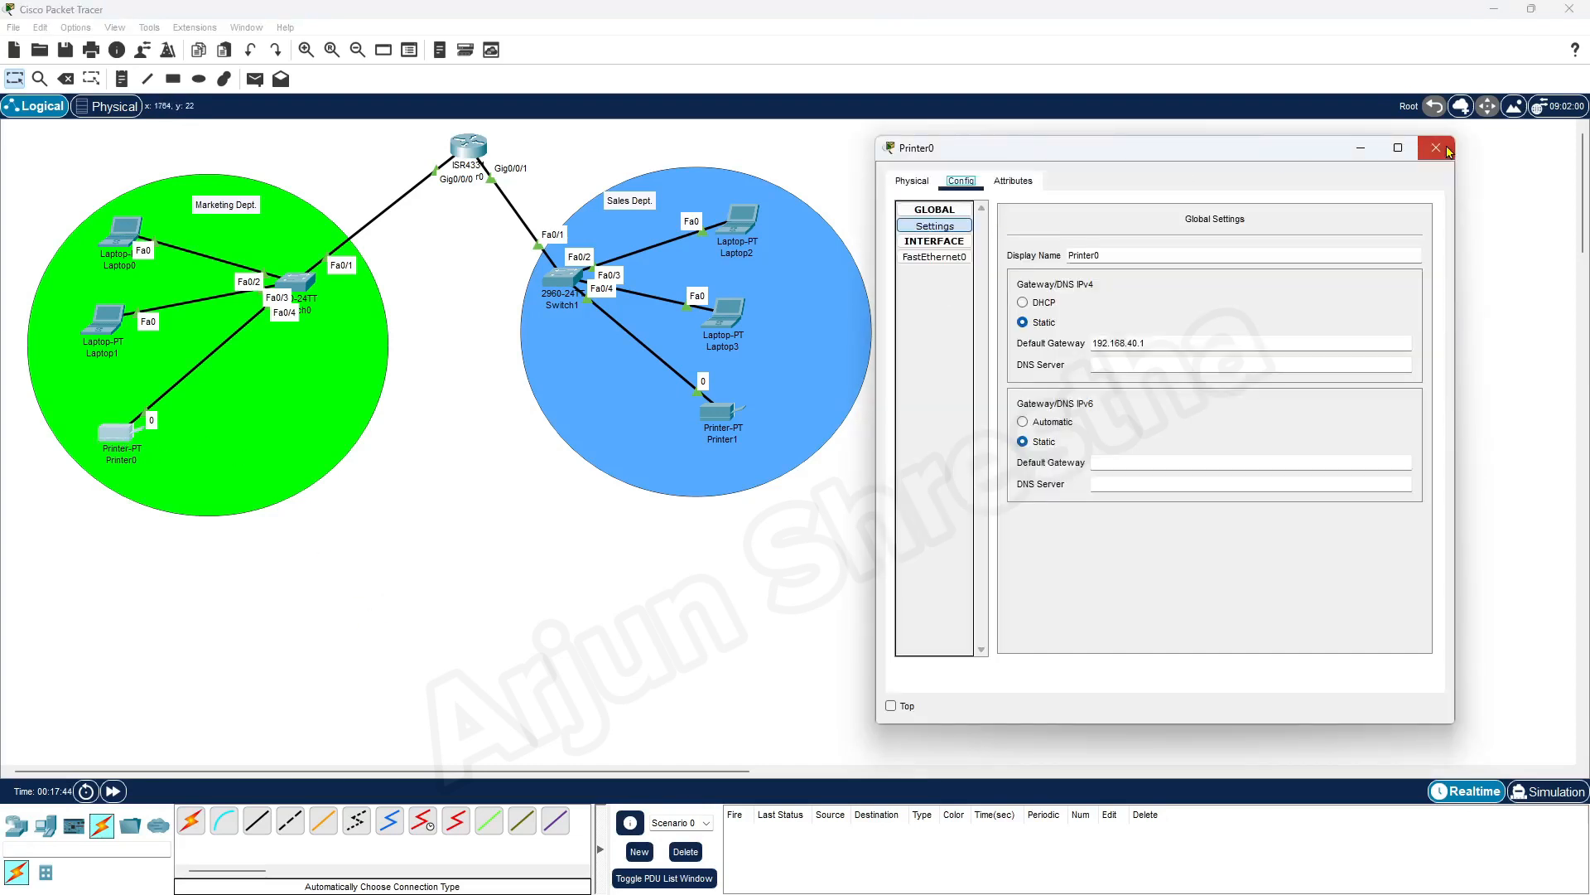
left_click(1455, 139)
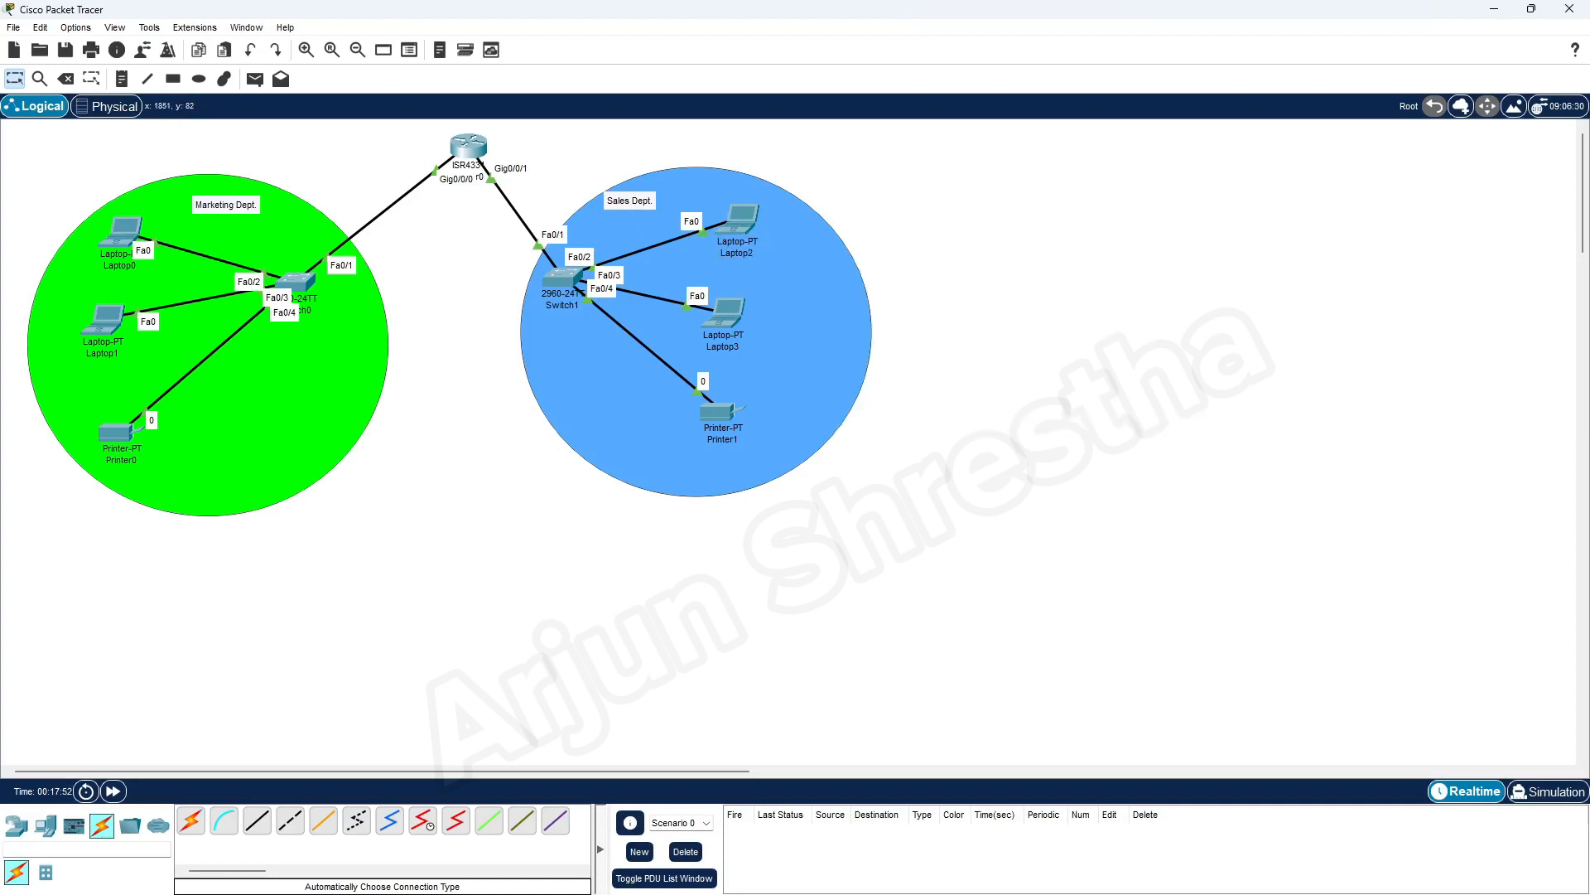
Open Laptop2's IP configuration and place its window beside the network diagram
left_click(740, 220)
left_click_drag(971, 211, 1289, 151)
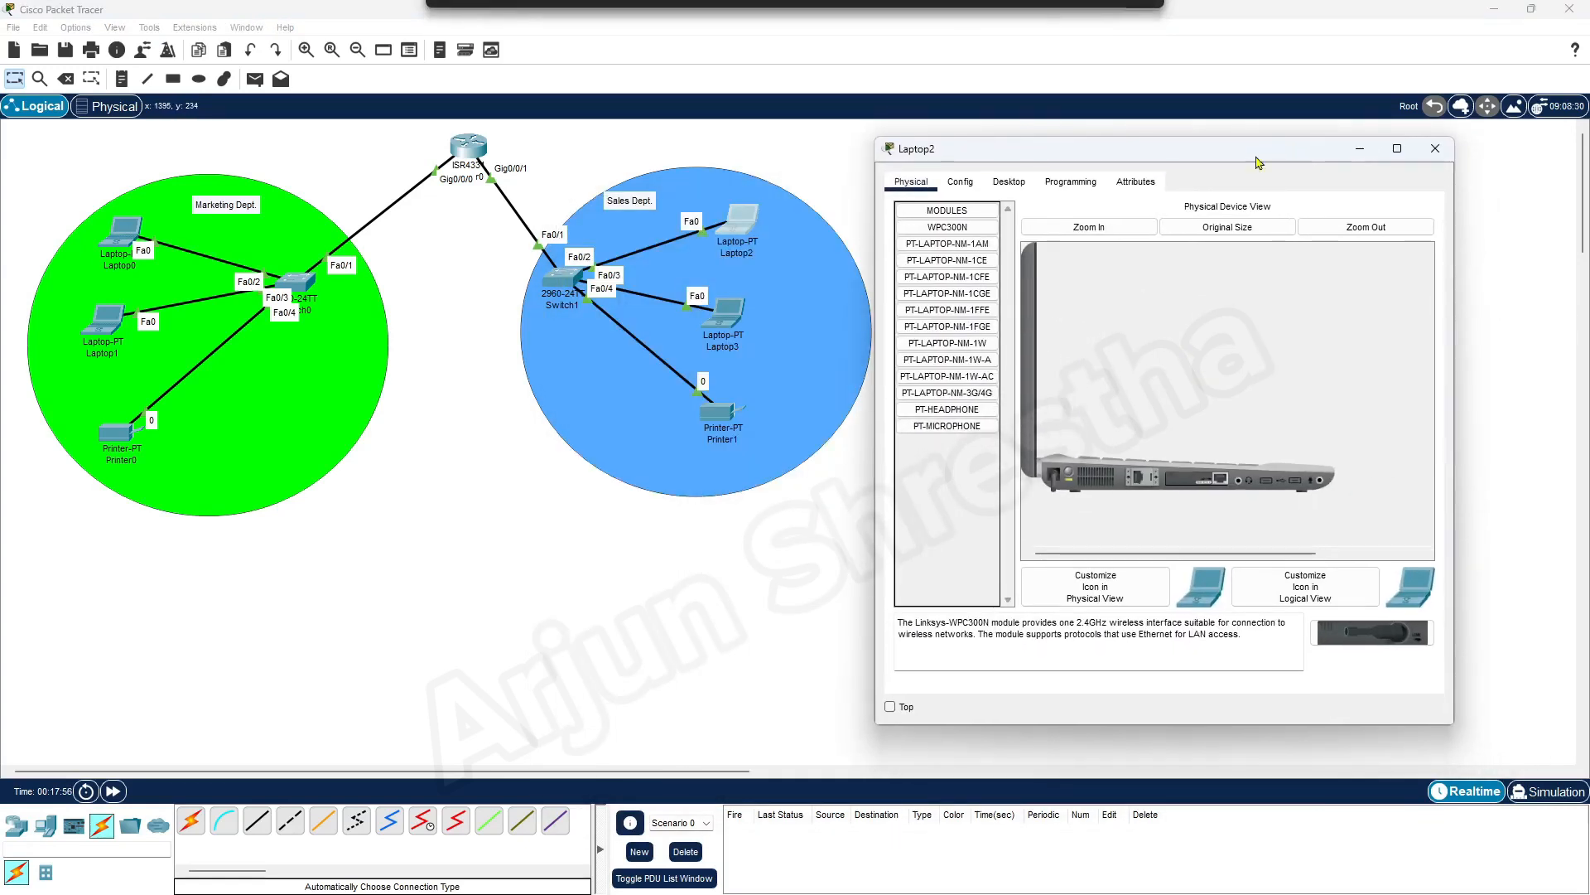
left_click(1009, 181)
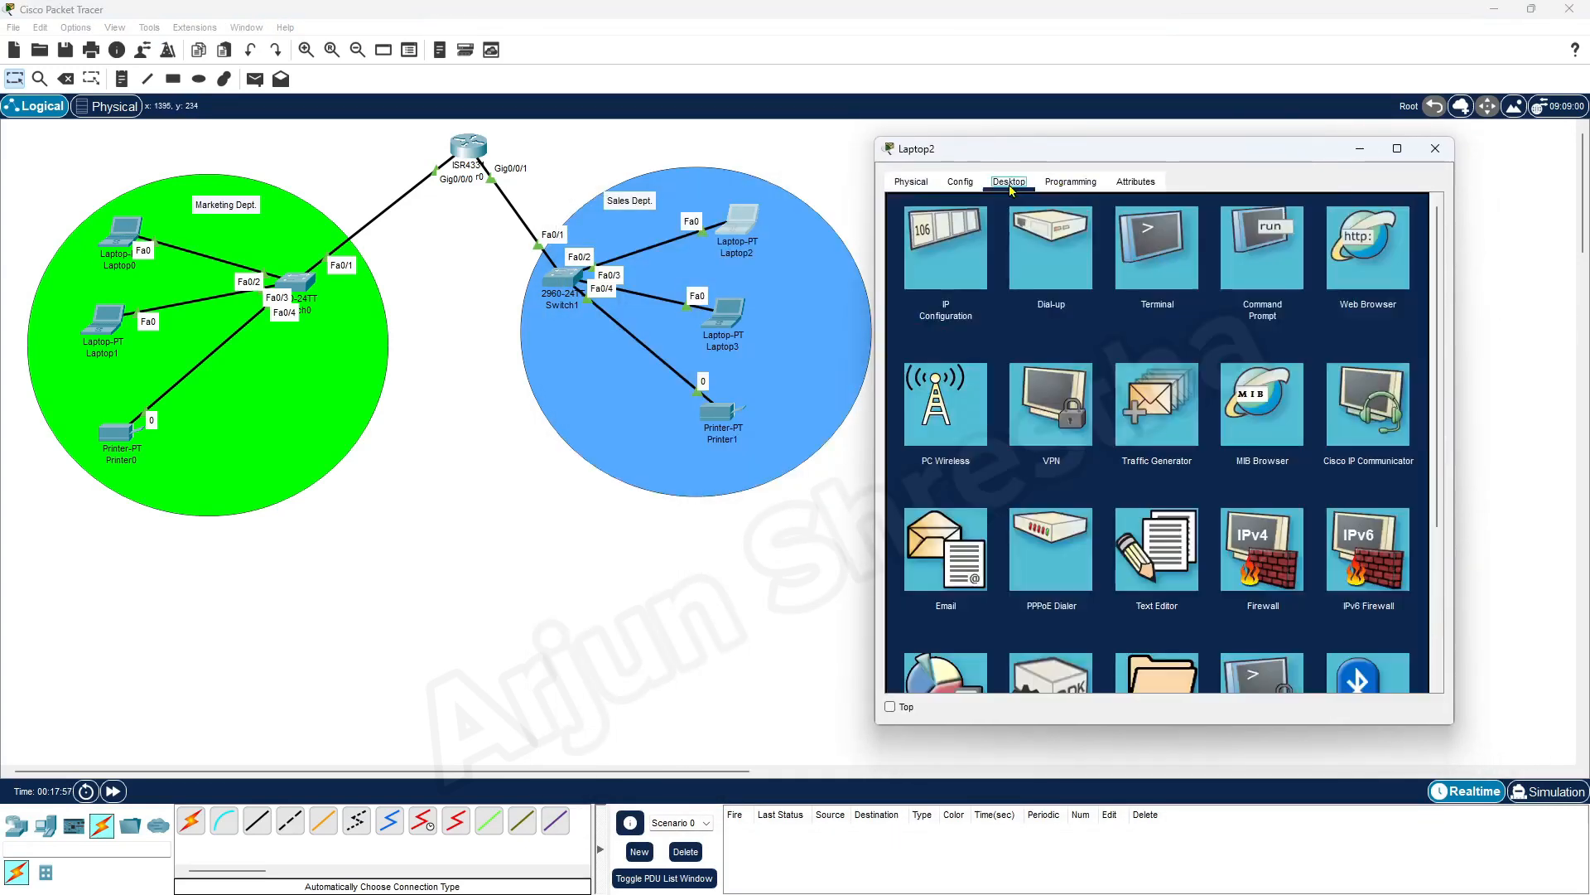
left_click(951, 260)
mouse_move(1030, 150)
left_mouse_down()
mouse_move(972, 138)
mouse_move(1034, 127)
left_mouse_up()
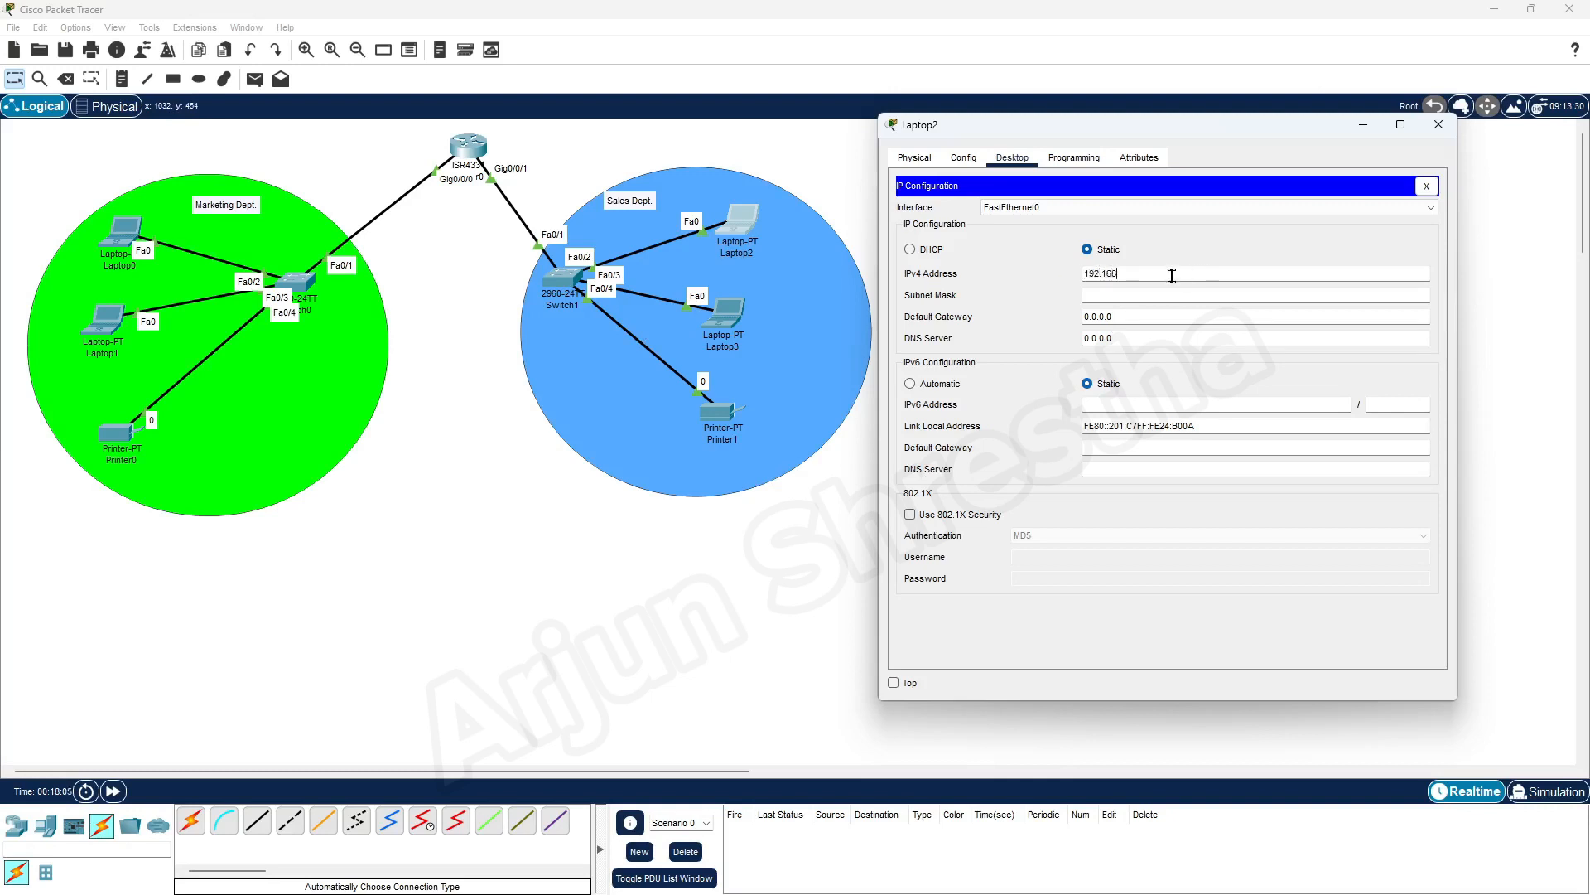
Try to assign Laptop2 the static IPv4 address 192.168.40.129
type("40.129")
key("Tab")
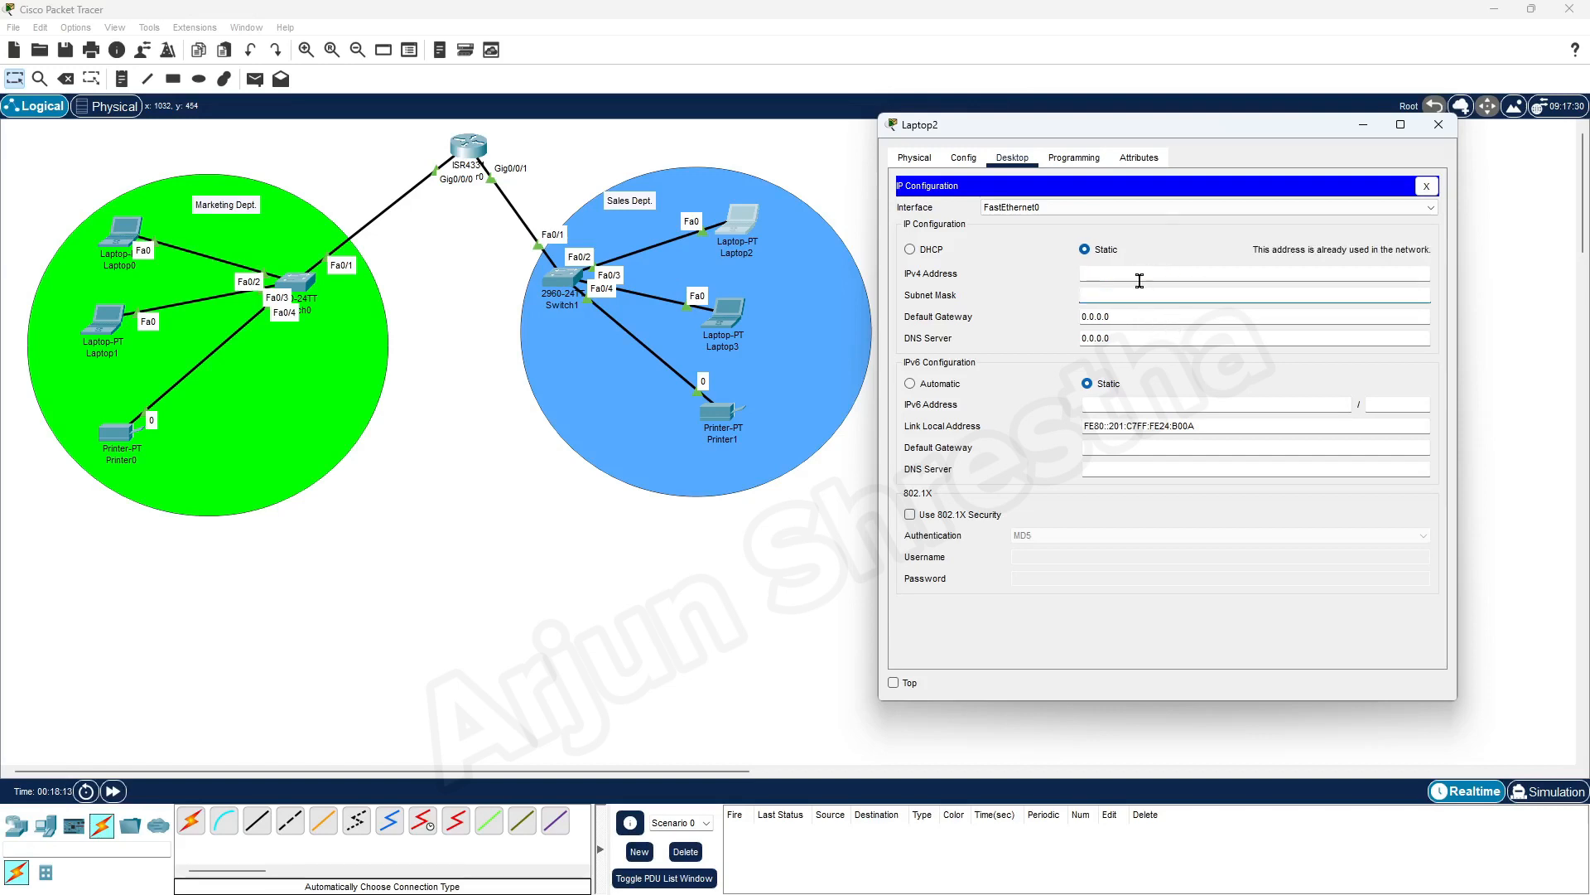
left_click(1088, 251)
left_click(1100, 272)
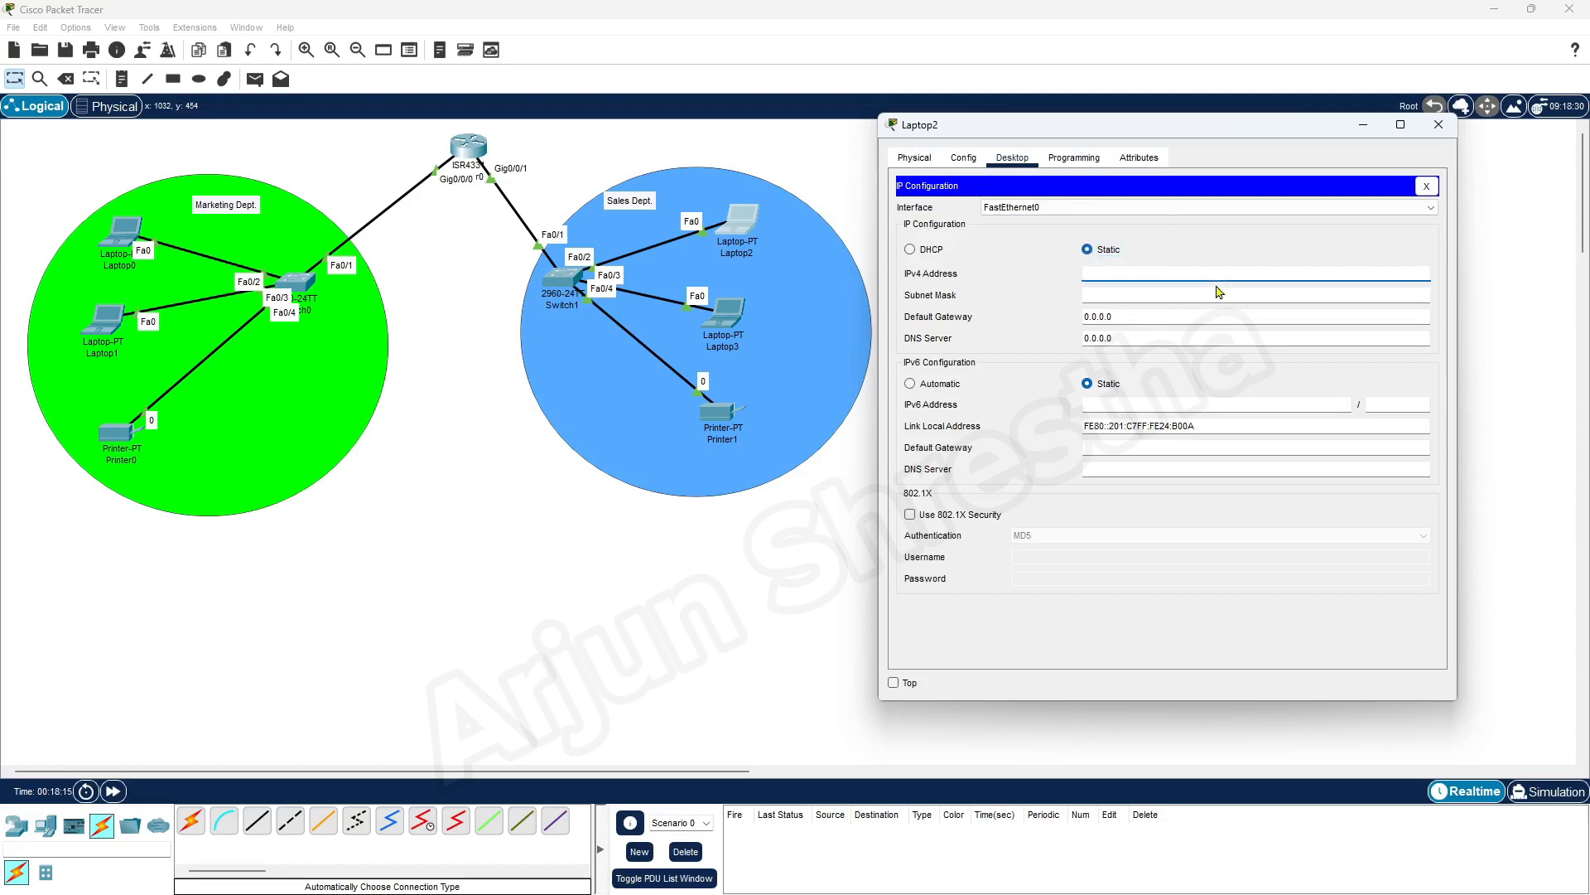
type("192.168.40.129")
key("Tab")
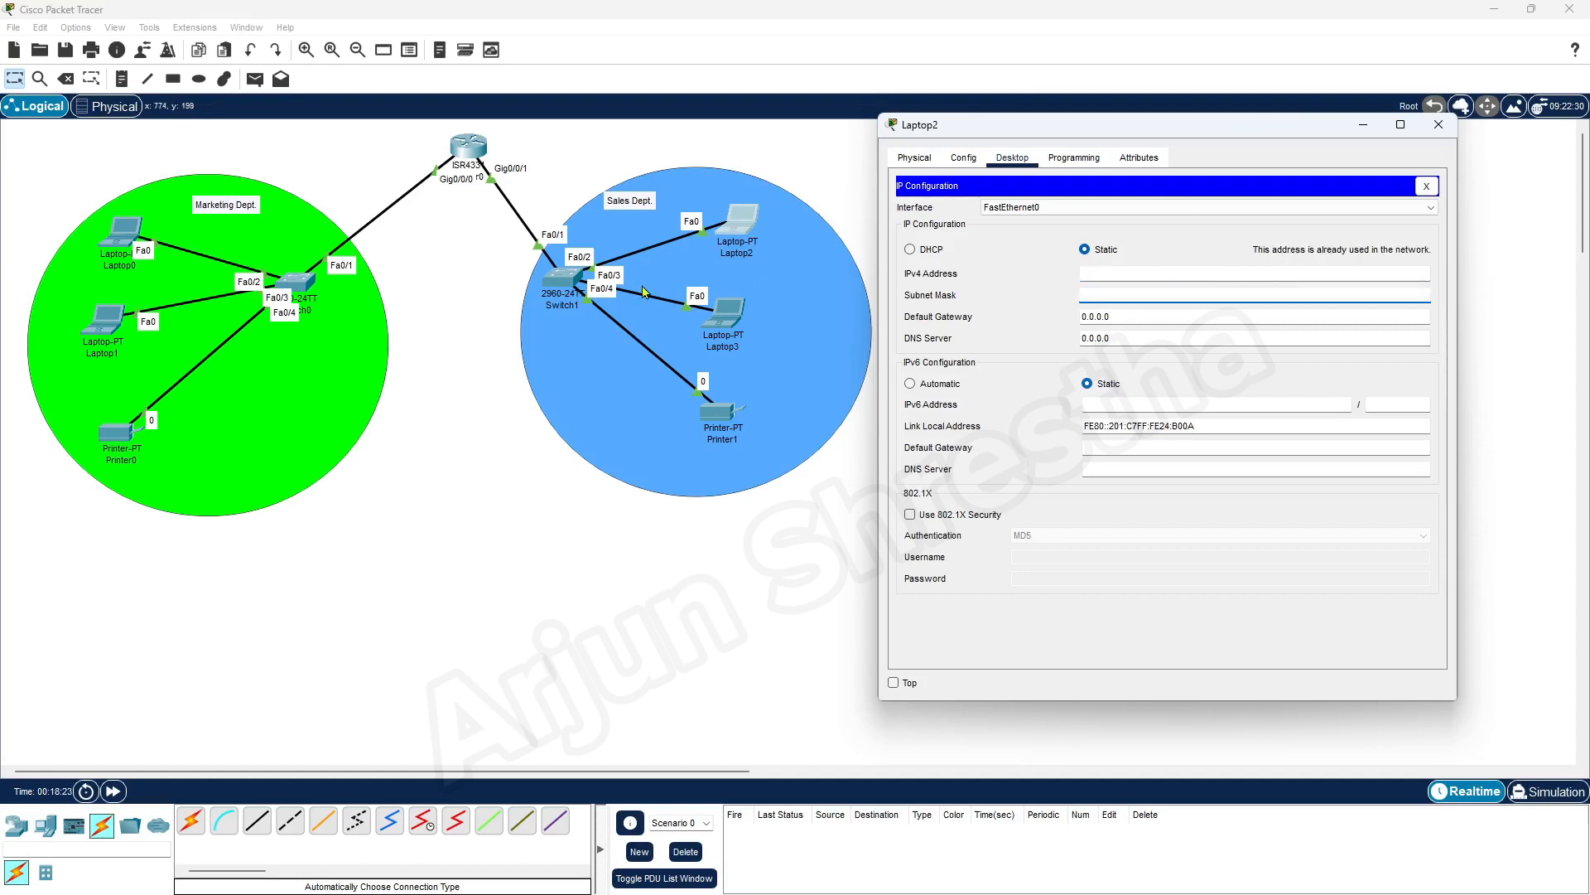
Configure Laptop2 with IPv4 address 192.168.40.130, subnet mask 255.255.255.128 and default gateway 192.168.40.128
left_click(1149, 277)
key("Tab")
left_click(1159, 291)
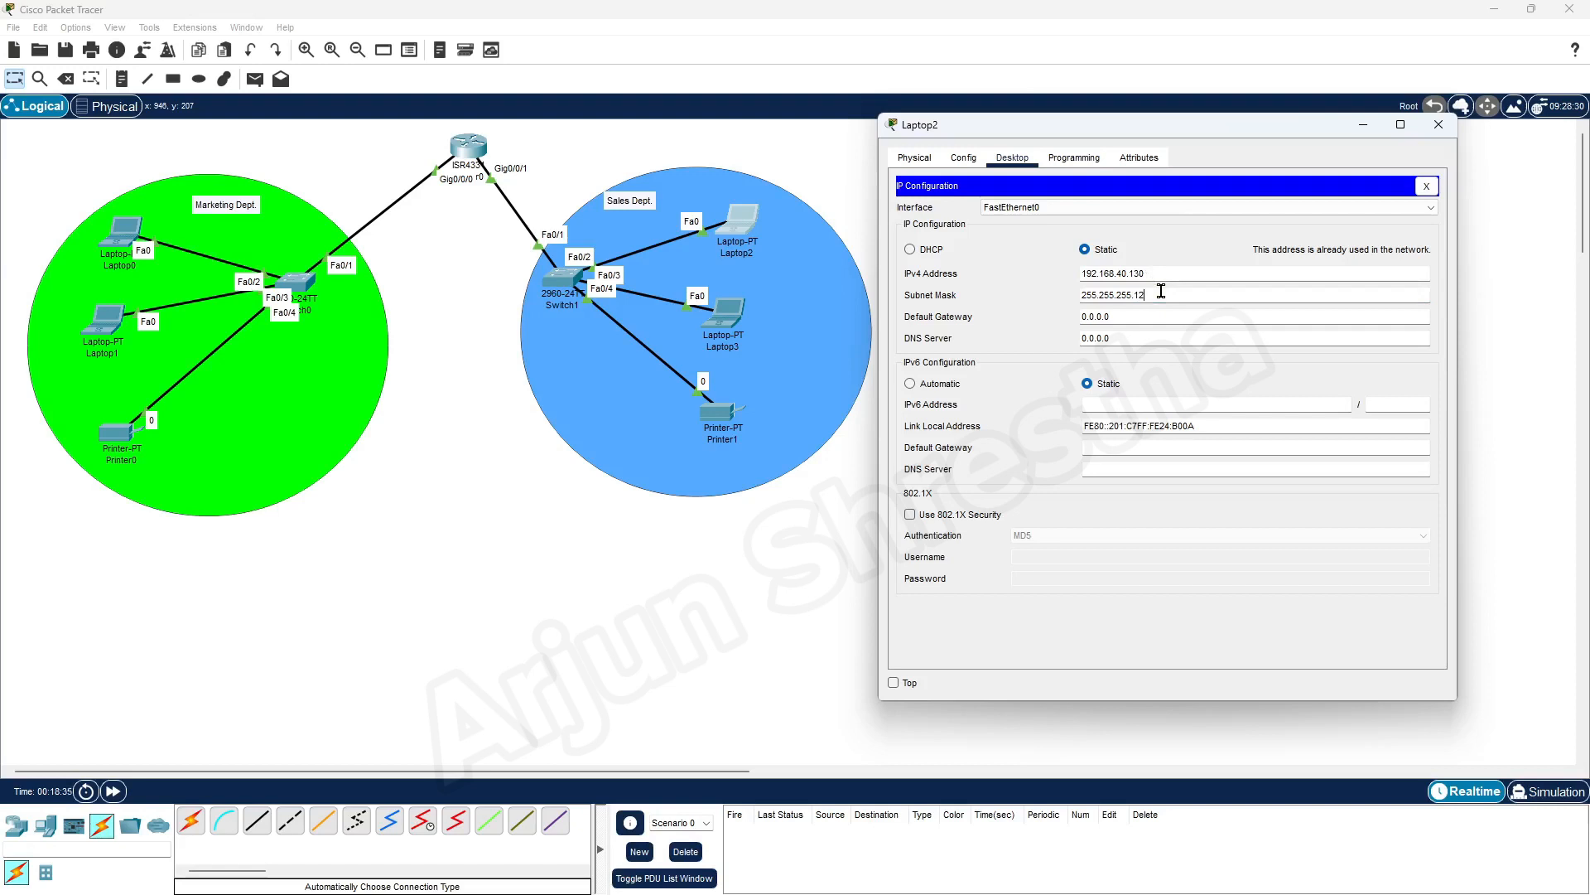
triple_click(1177, 317)
type("192.168.40.128")
key("Tab")
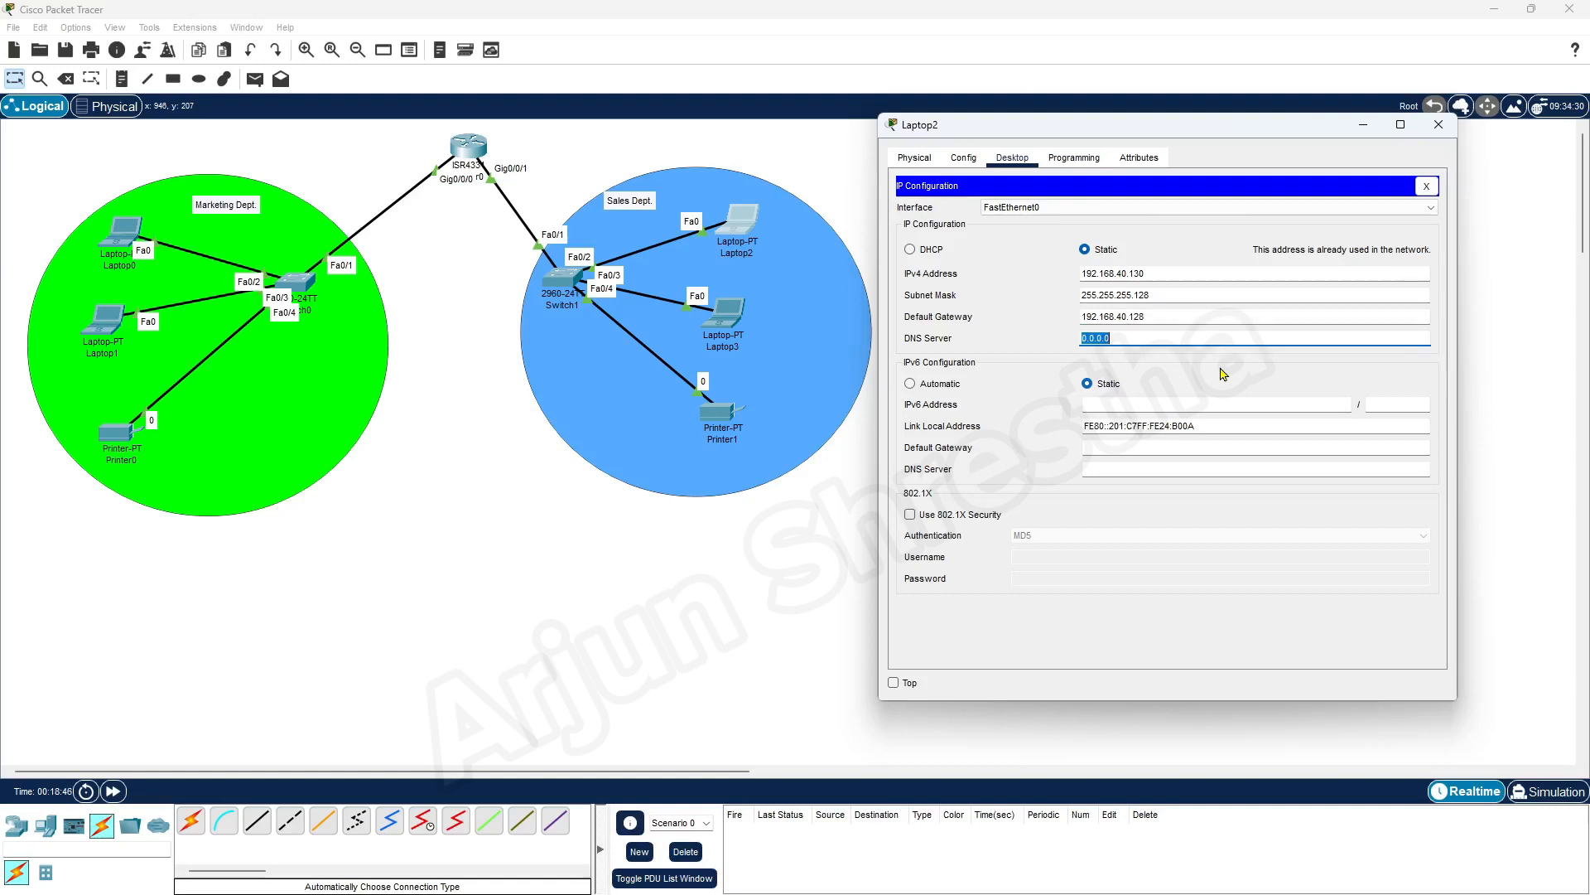
Compare Laptop2's default gateway with the Sales network details in the Word document, then minimise the document and close Laptop2's window
left_click(1153, 318)
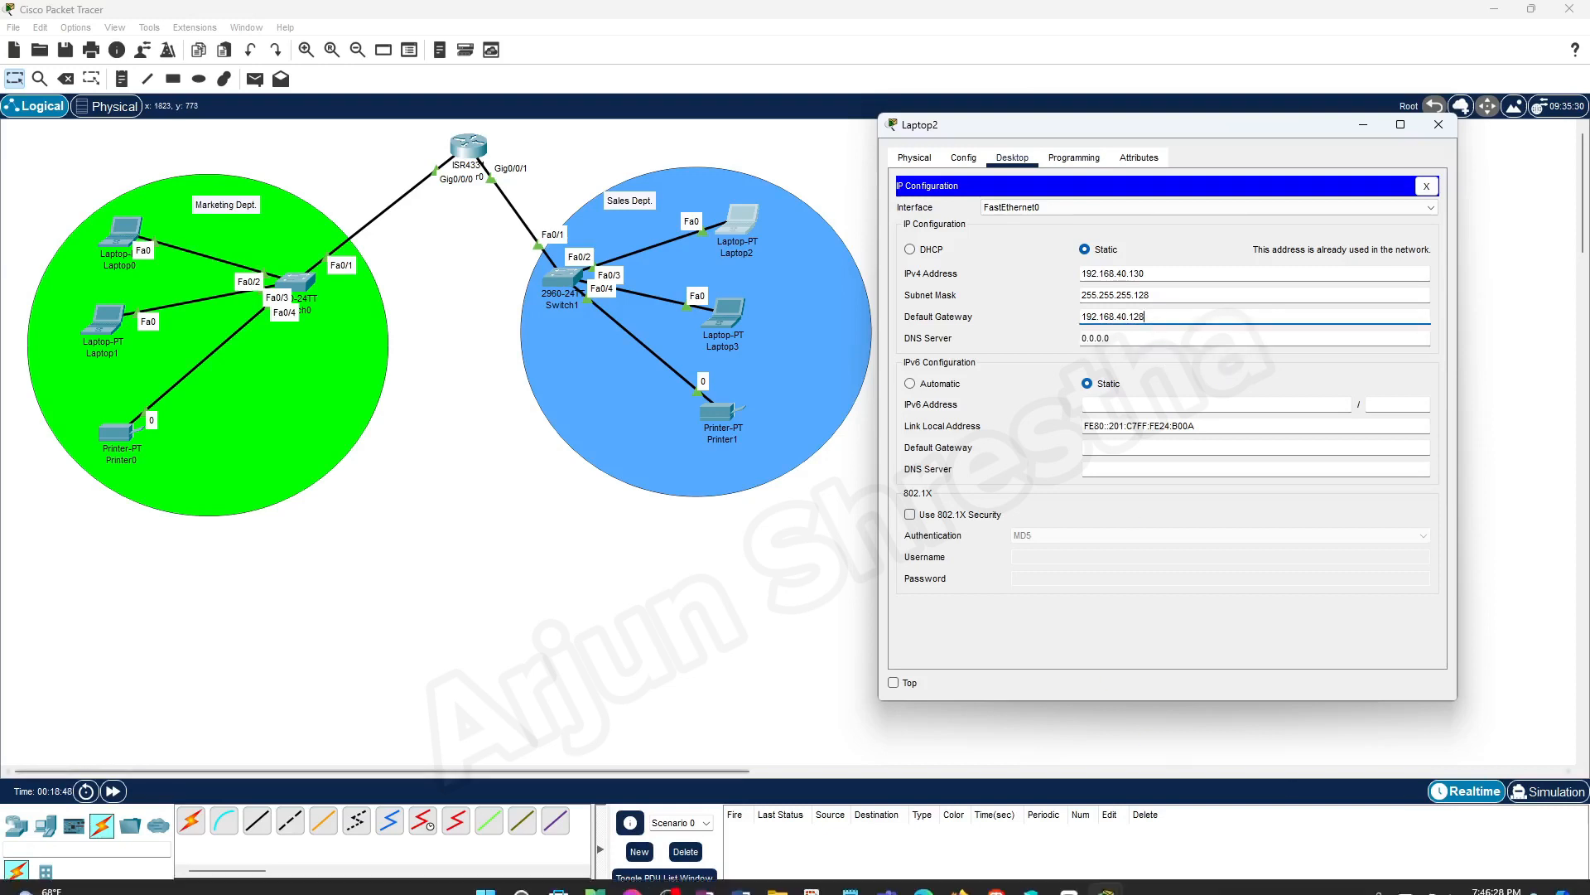
left_click(740, 875)
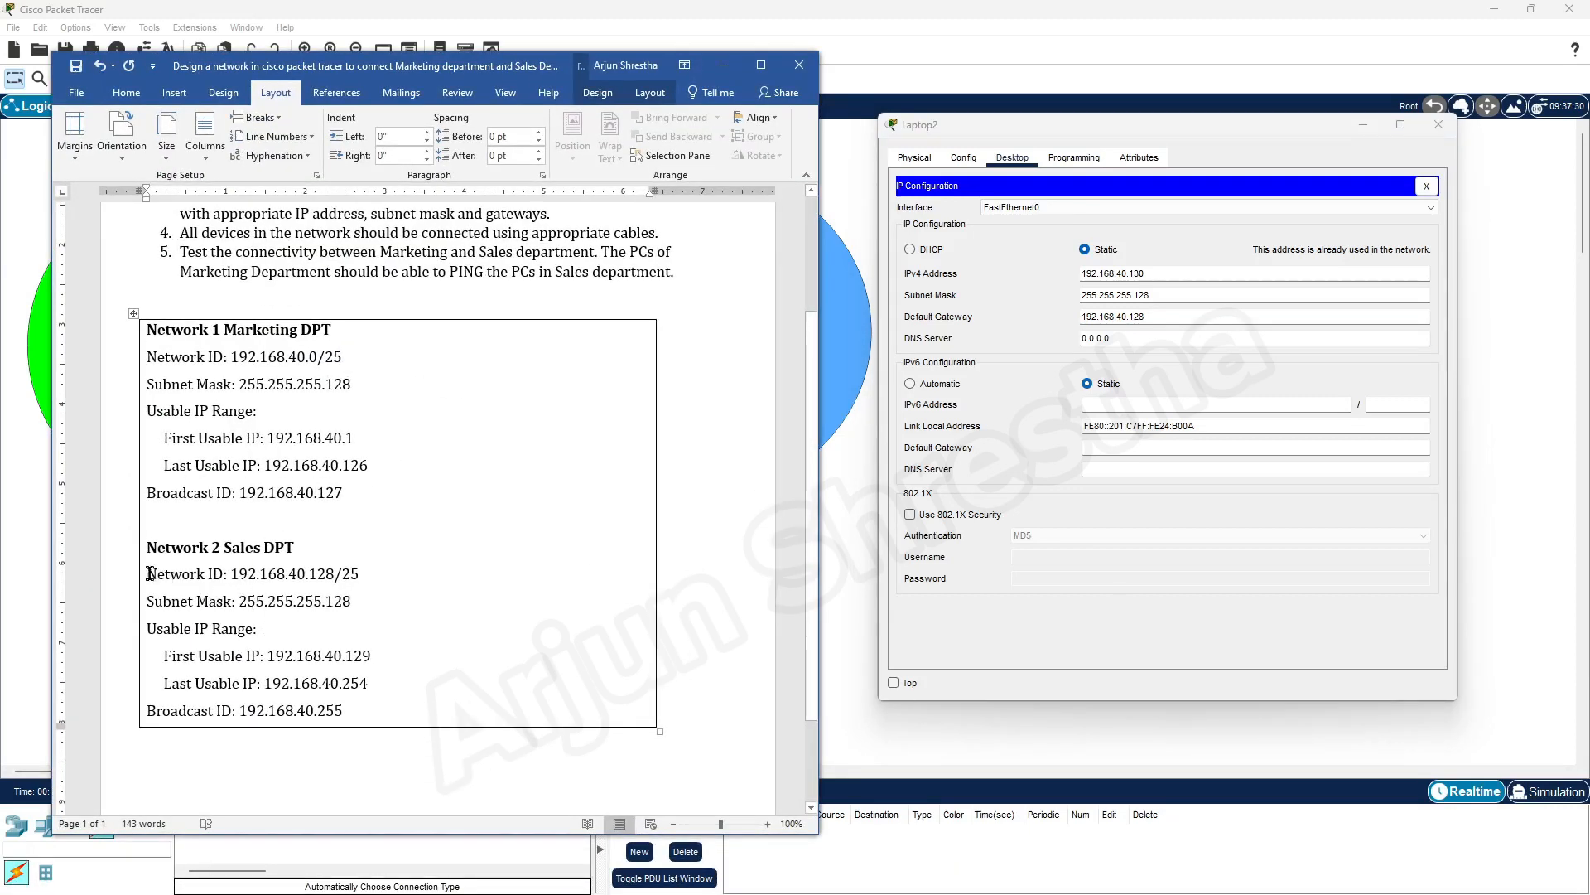
left_click_drag(149, 573, 230, 574)
left_click(323, 574)
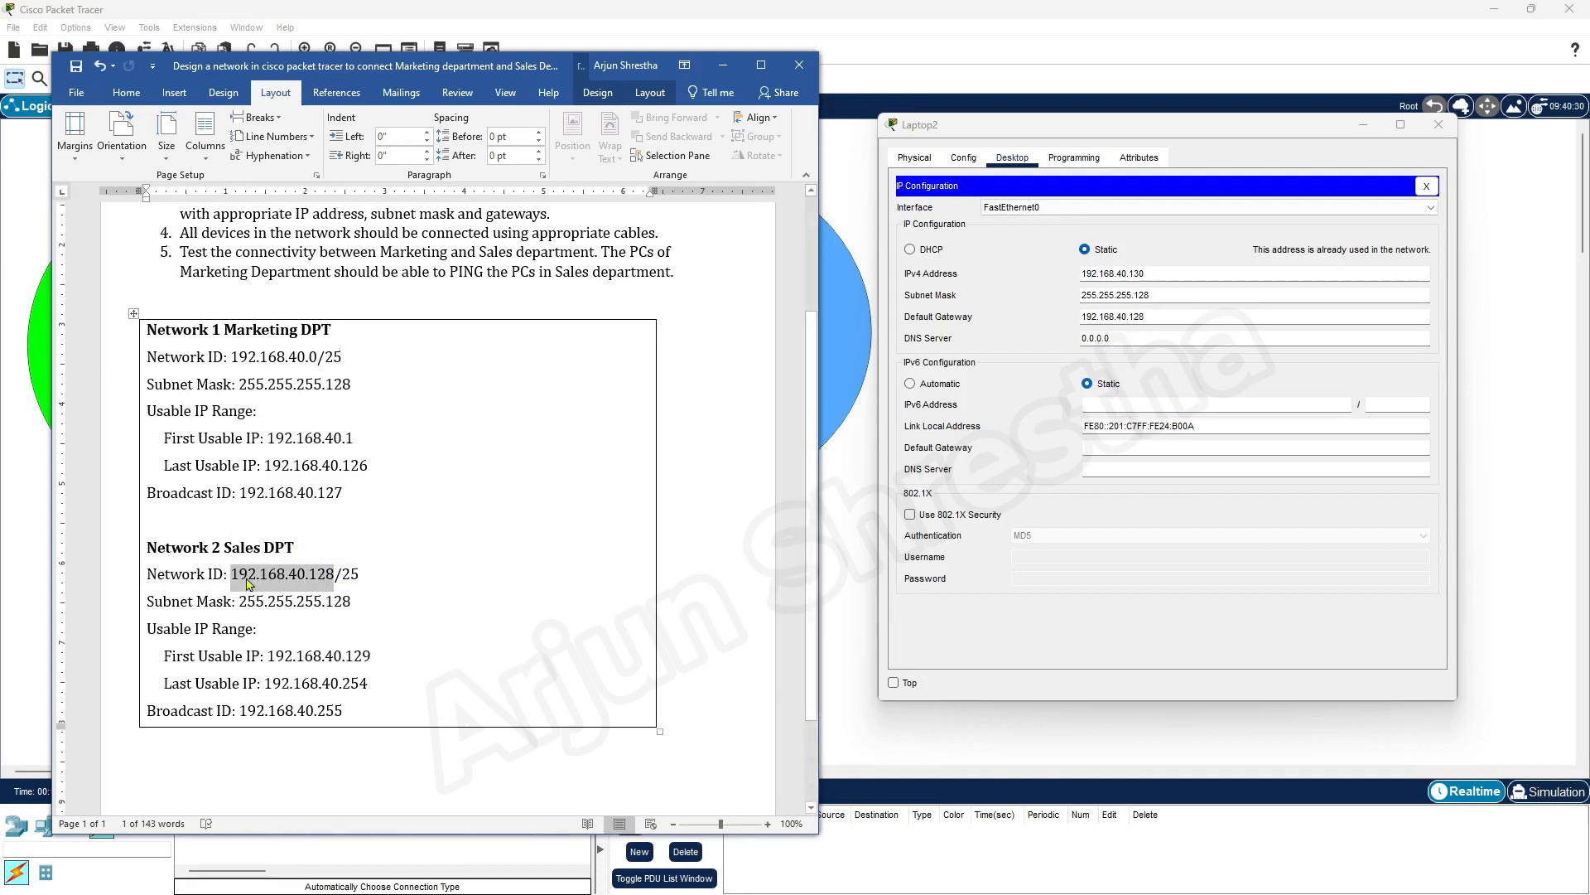
left_click(1119, 338)
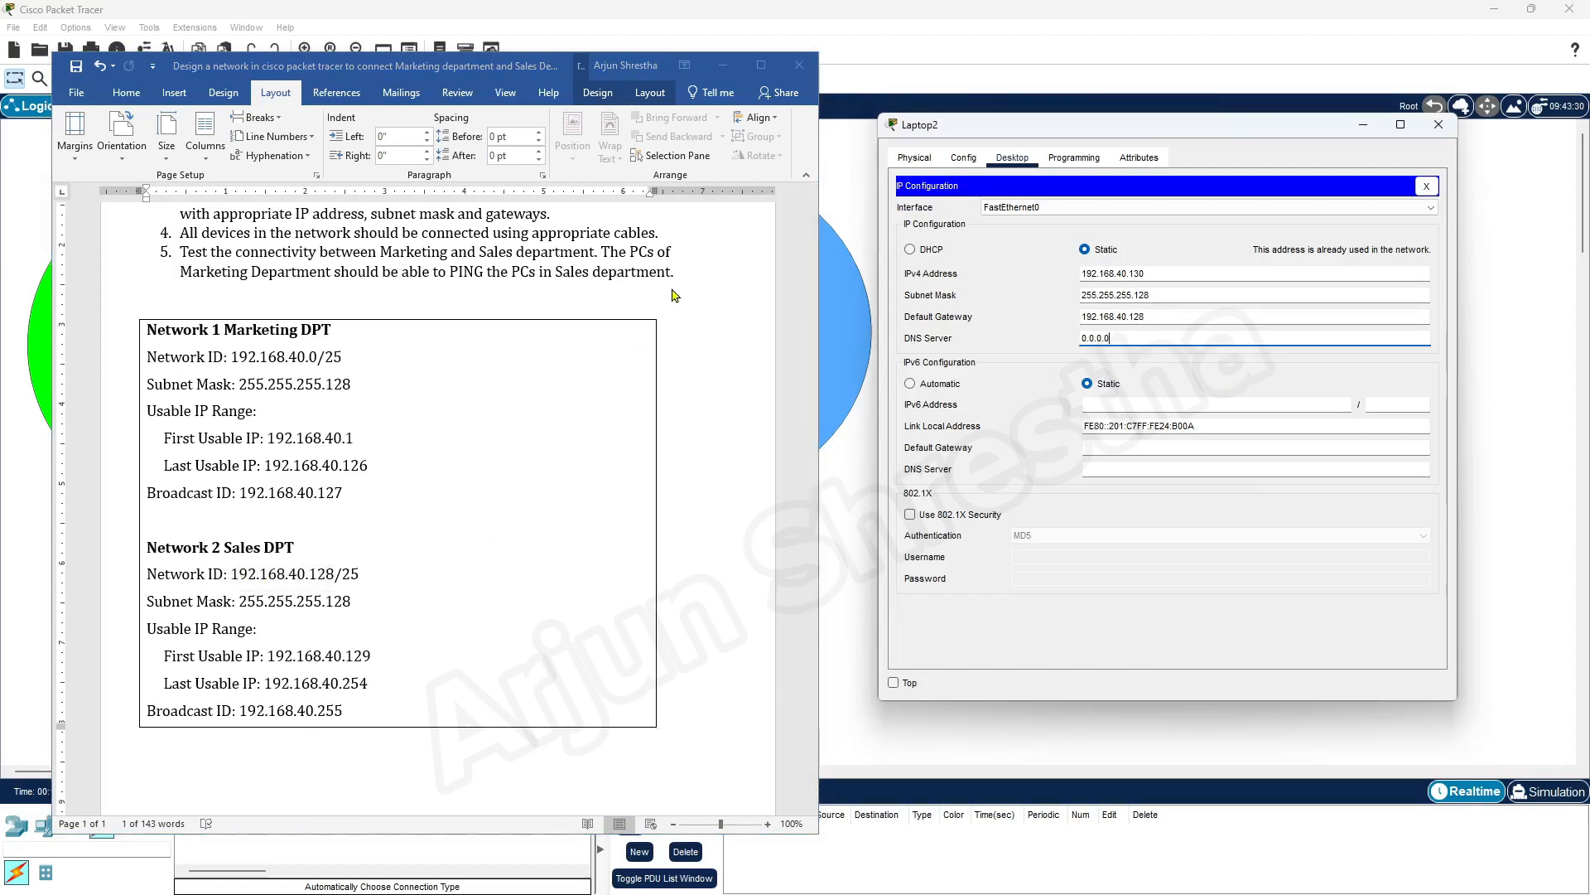
left_click(723, 65)
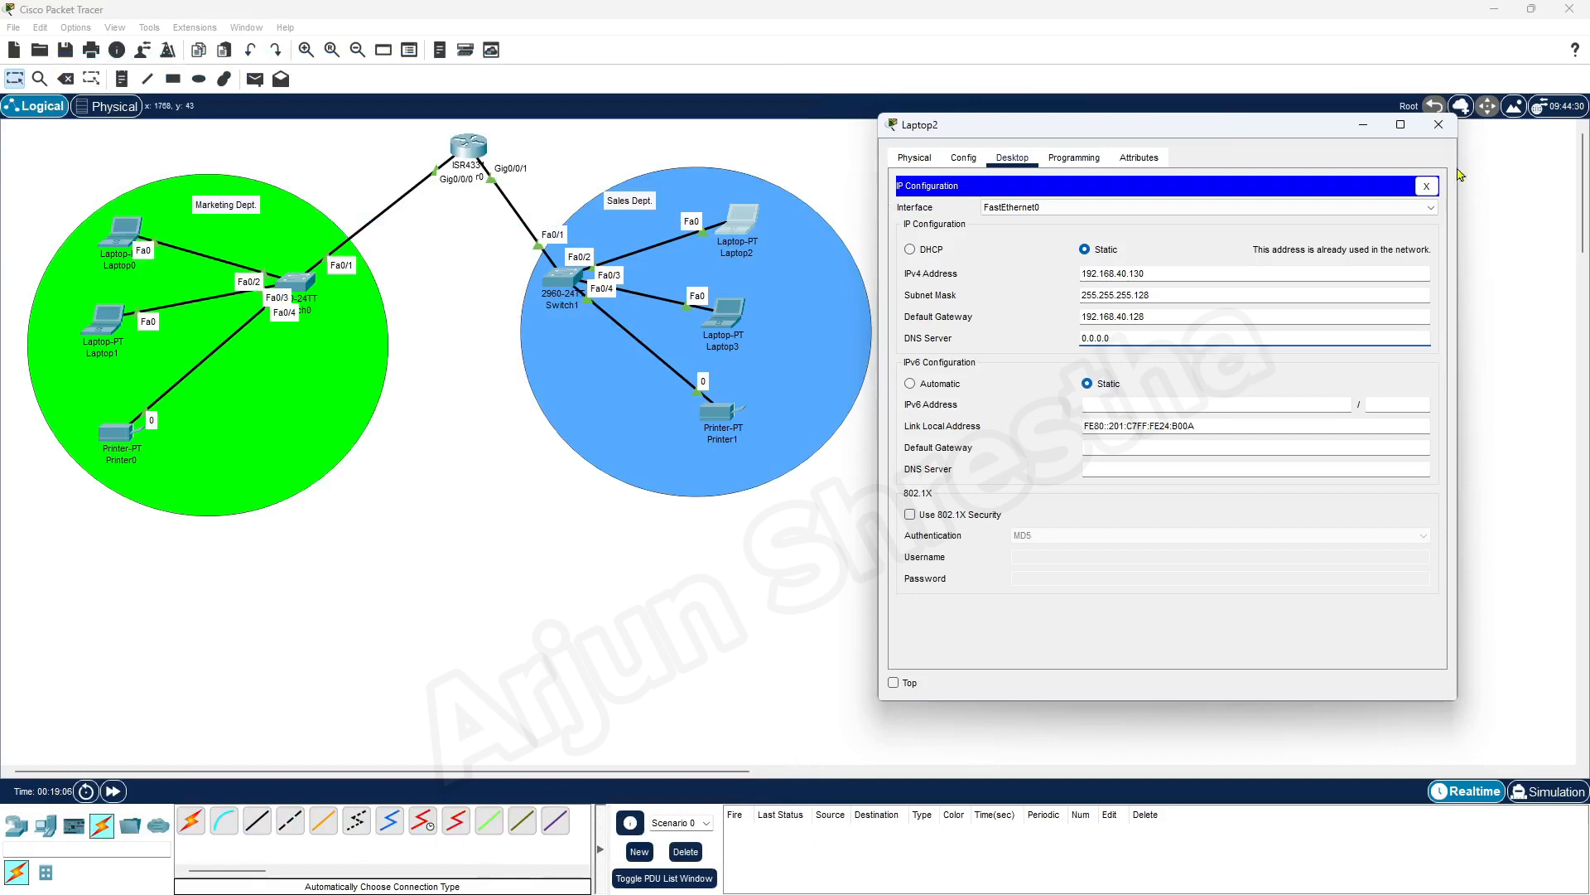
left_click(1439, 126)
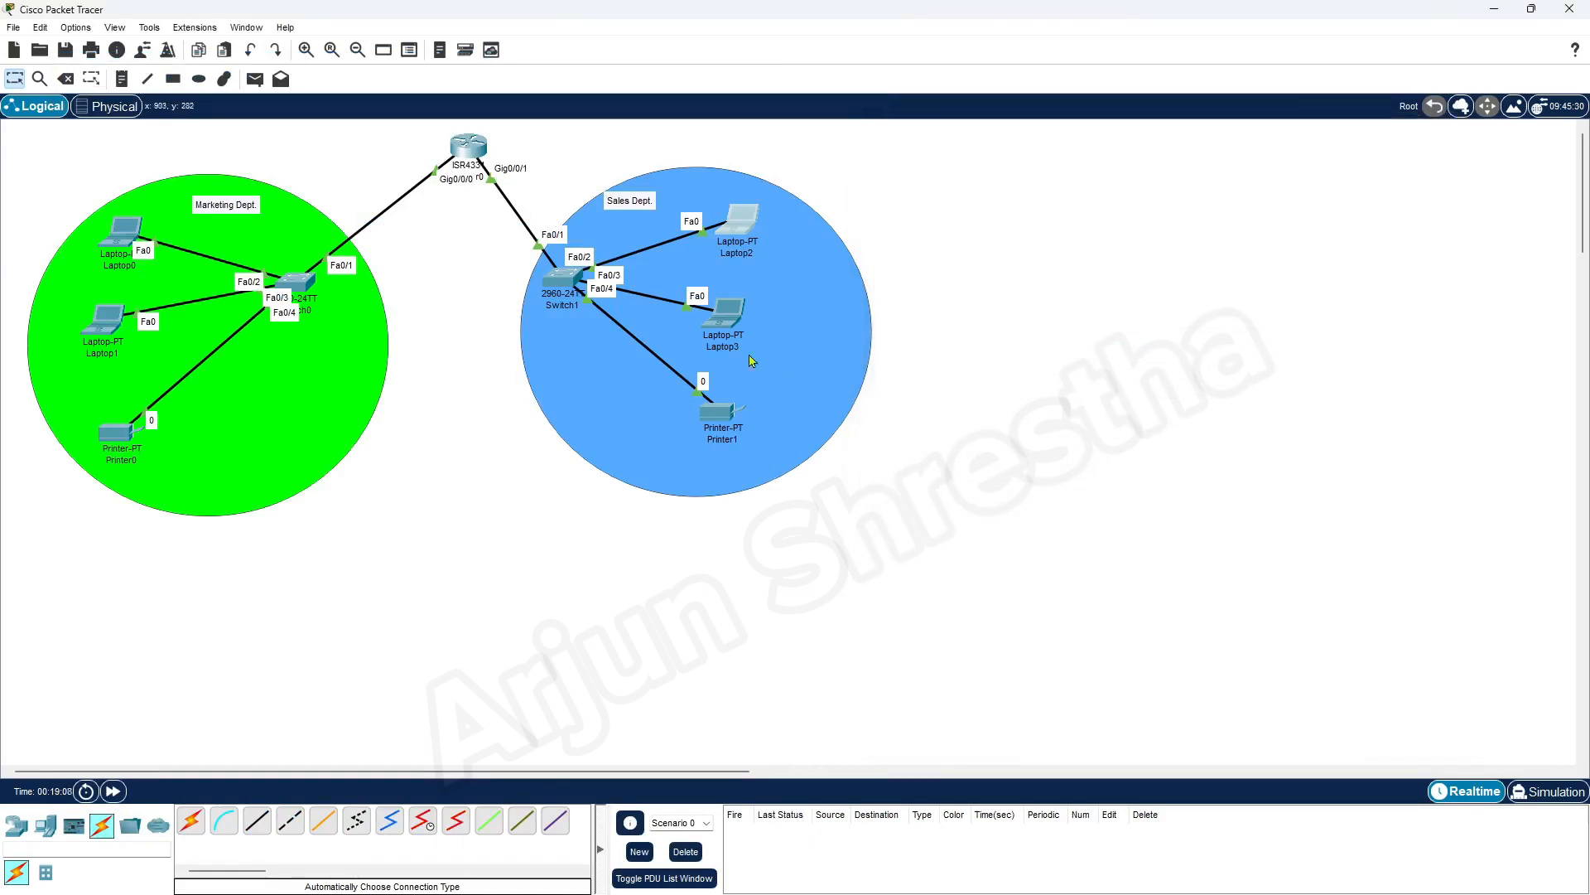
Open Laptop3's IP configuration and set static IPv4 address 192.168.40.131 with subnet mask 255.255.255.128
left_click(728, 325)
left_click_drag(851, 221, 1211, 172)
left_click(1026, 191)
left_click(953, 265)
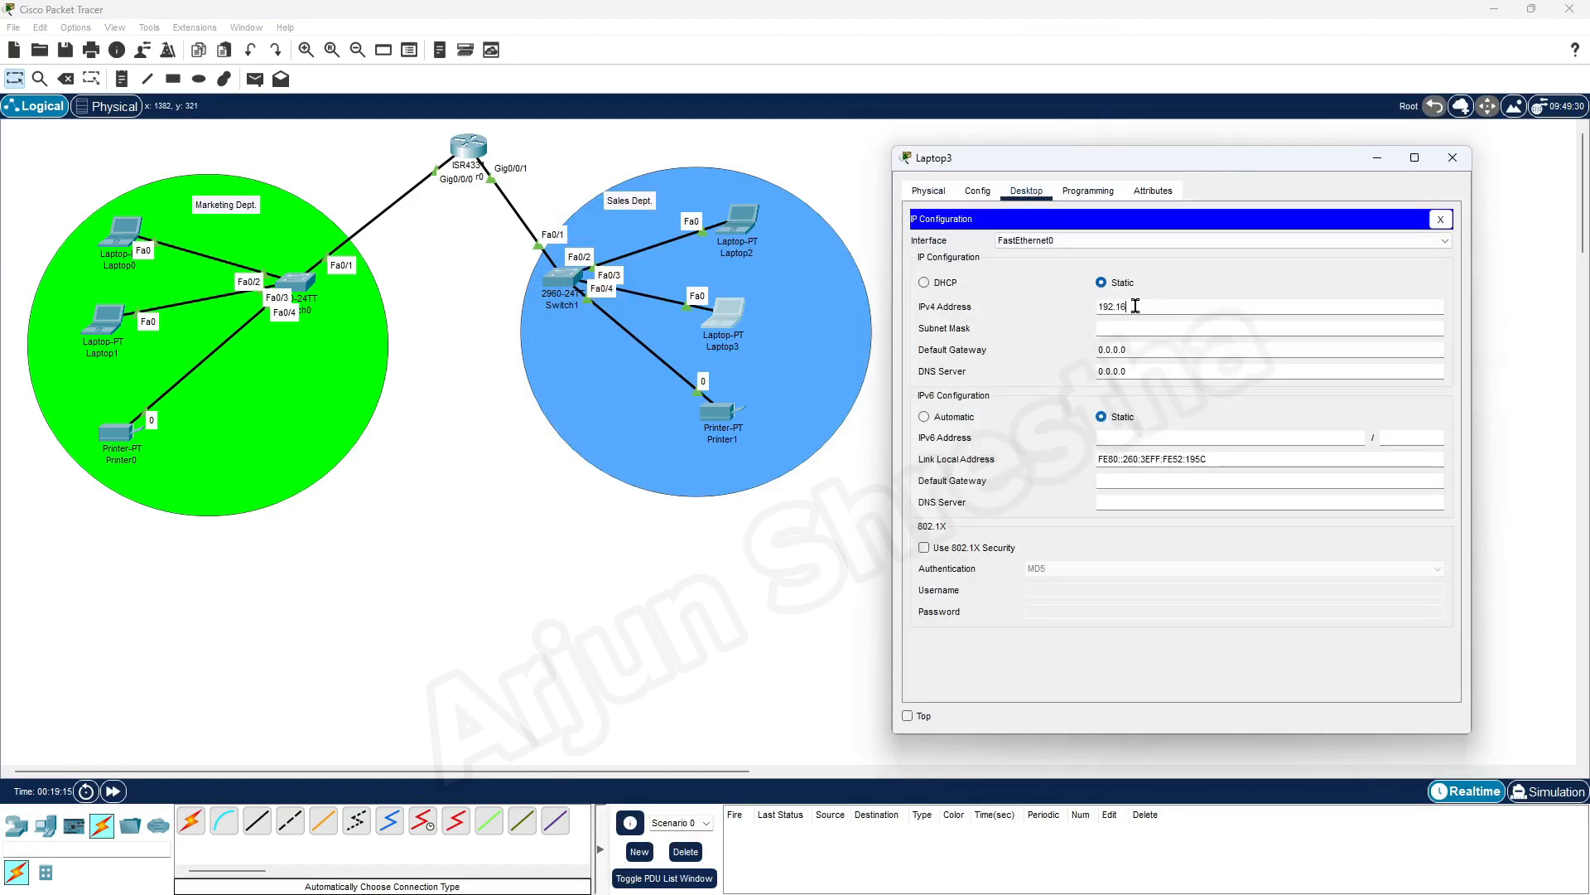
type("8")
type(".10")
left_click(1171, 326)
key("Tab")
Set Laptop3's default gateway to 192.168.40.128 and close its window
type("1")
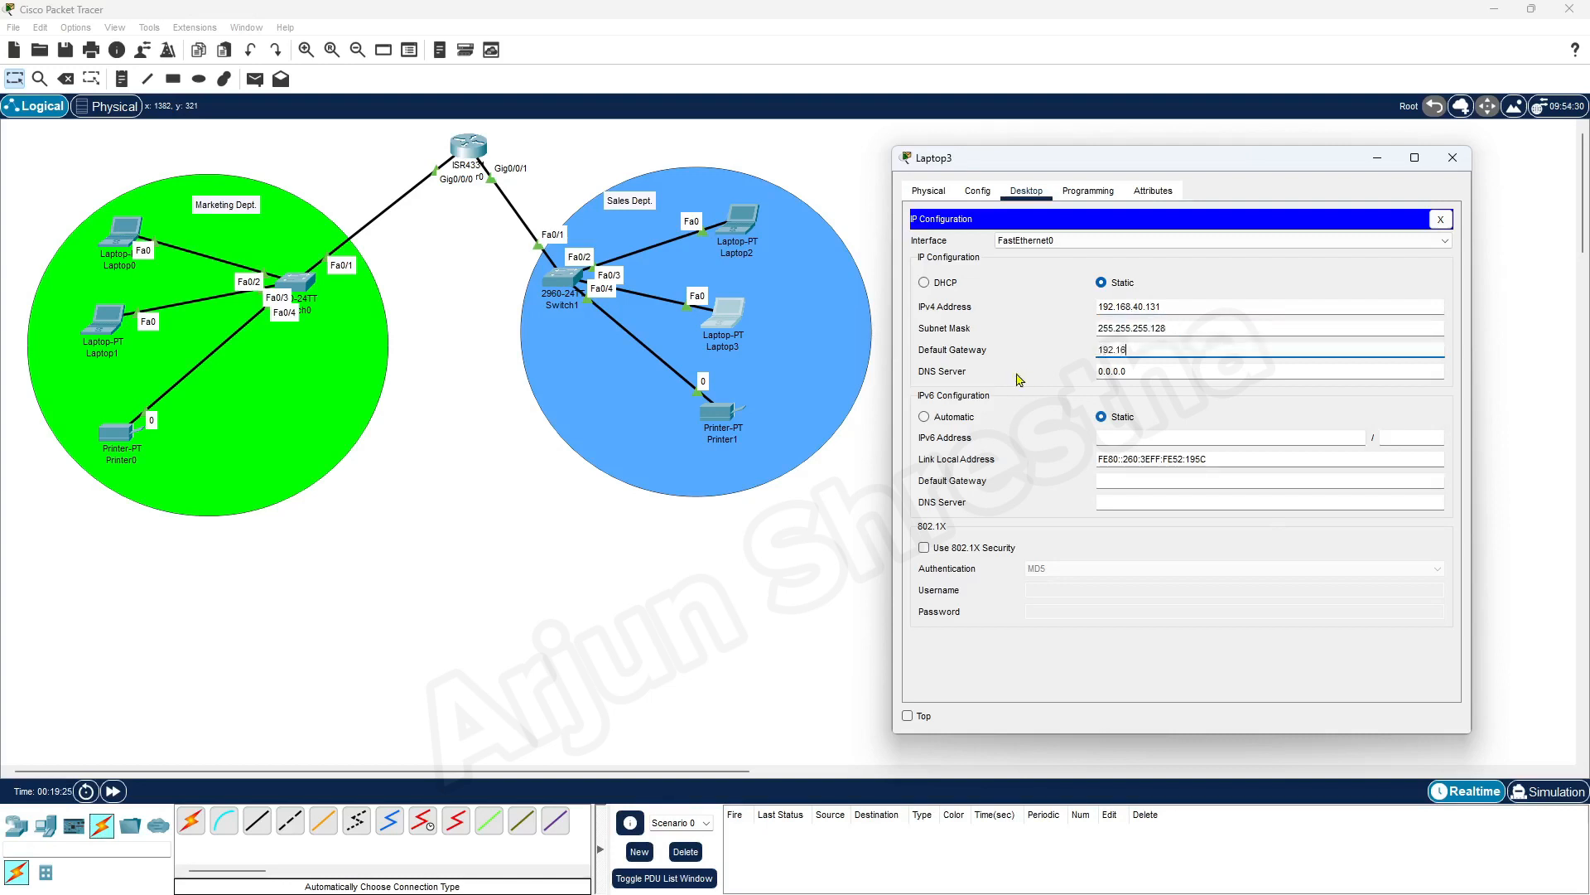
type("92.168.4")
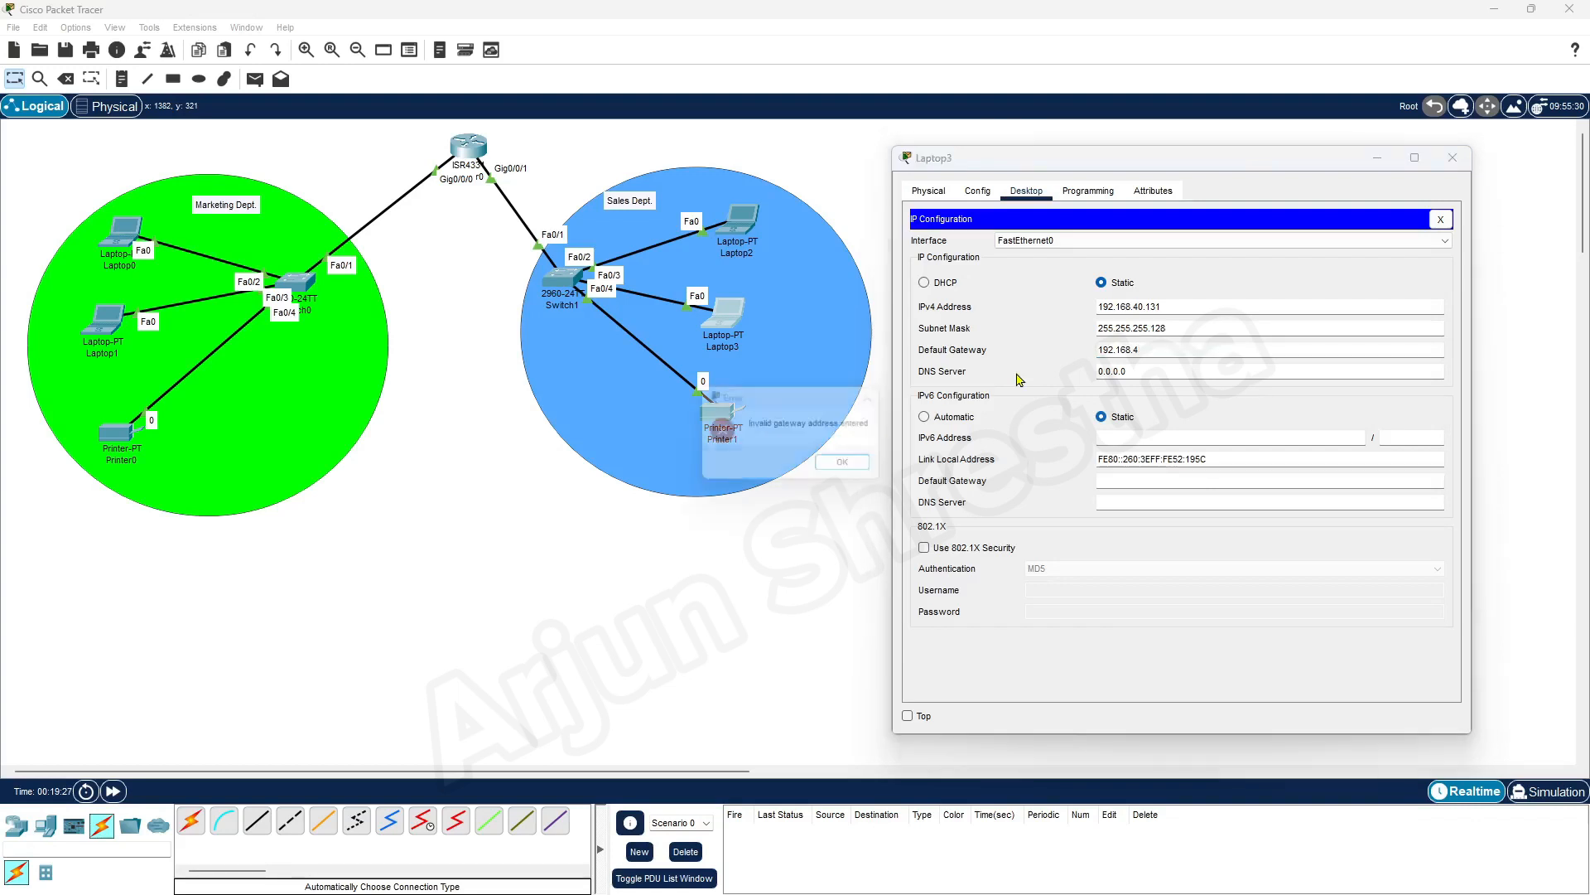
left_click(862, 467)
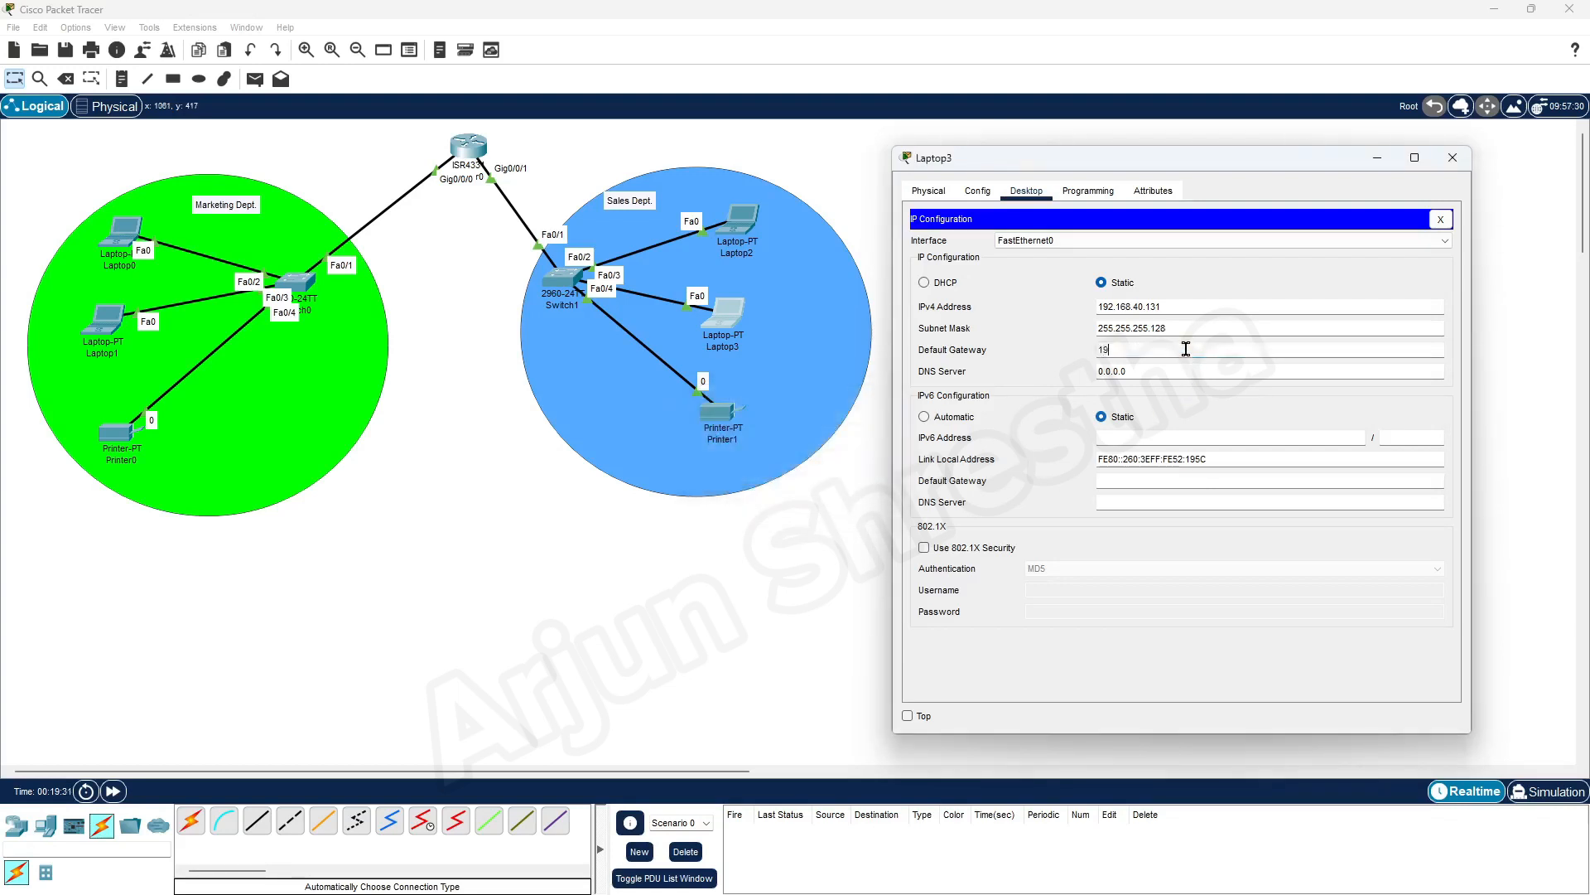
type("192.168.40.128")
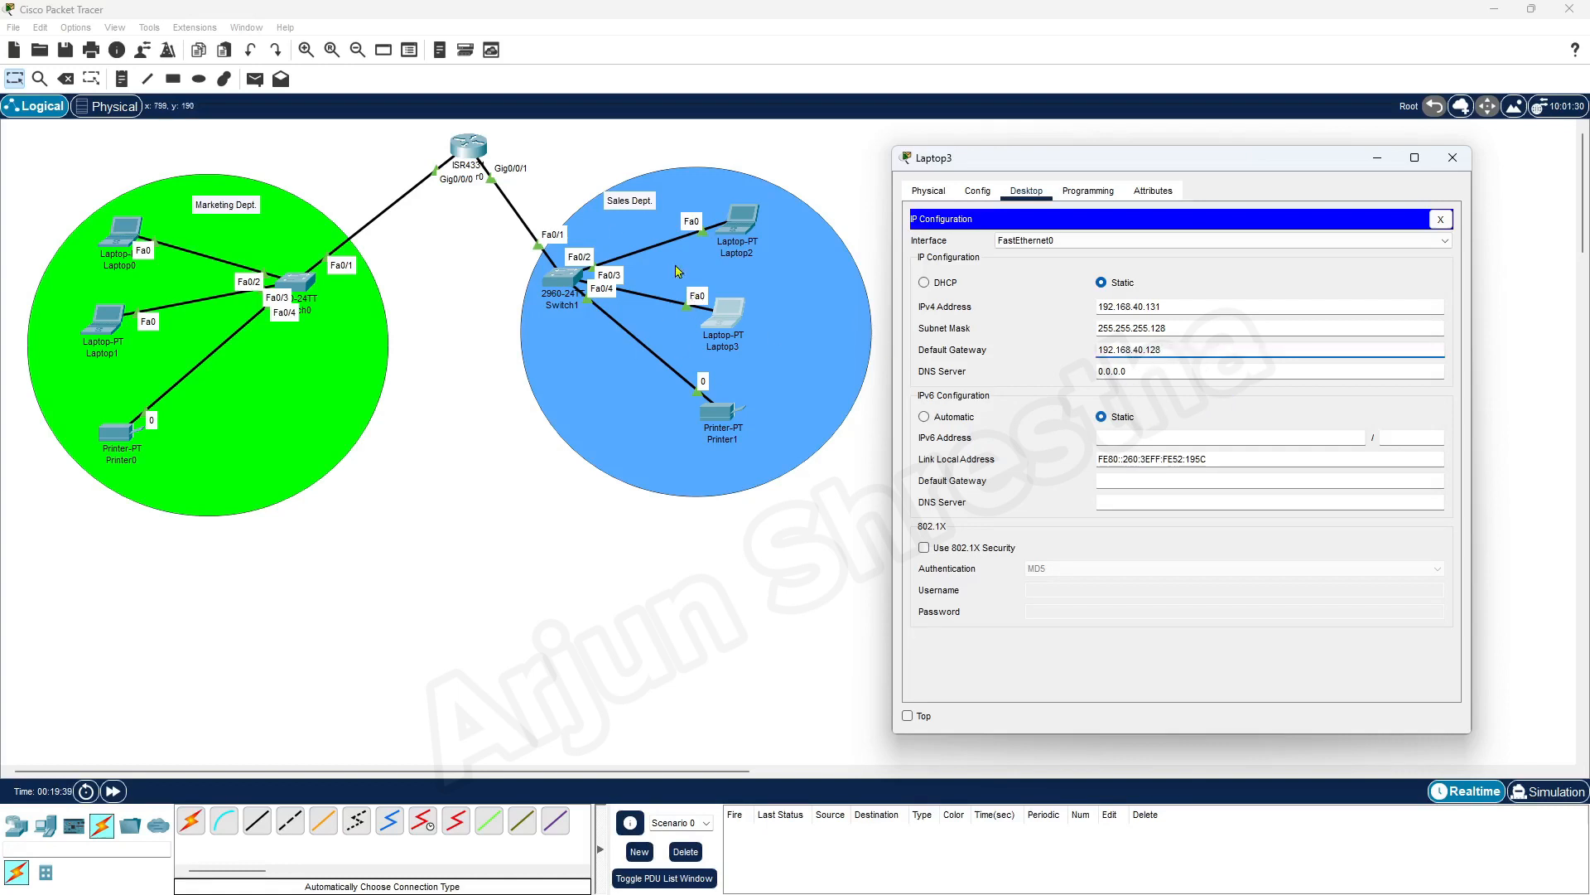
left_click(1206, 368)
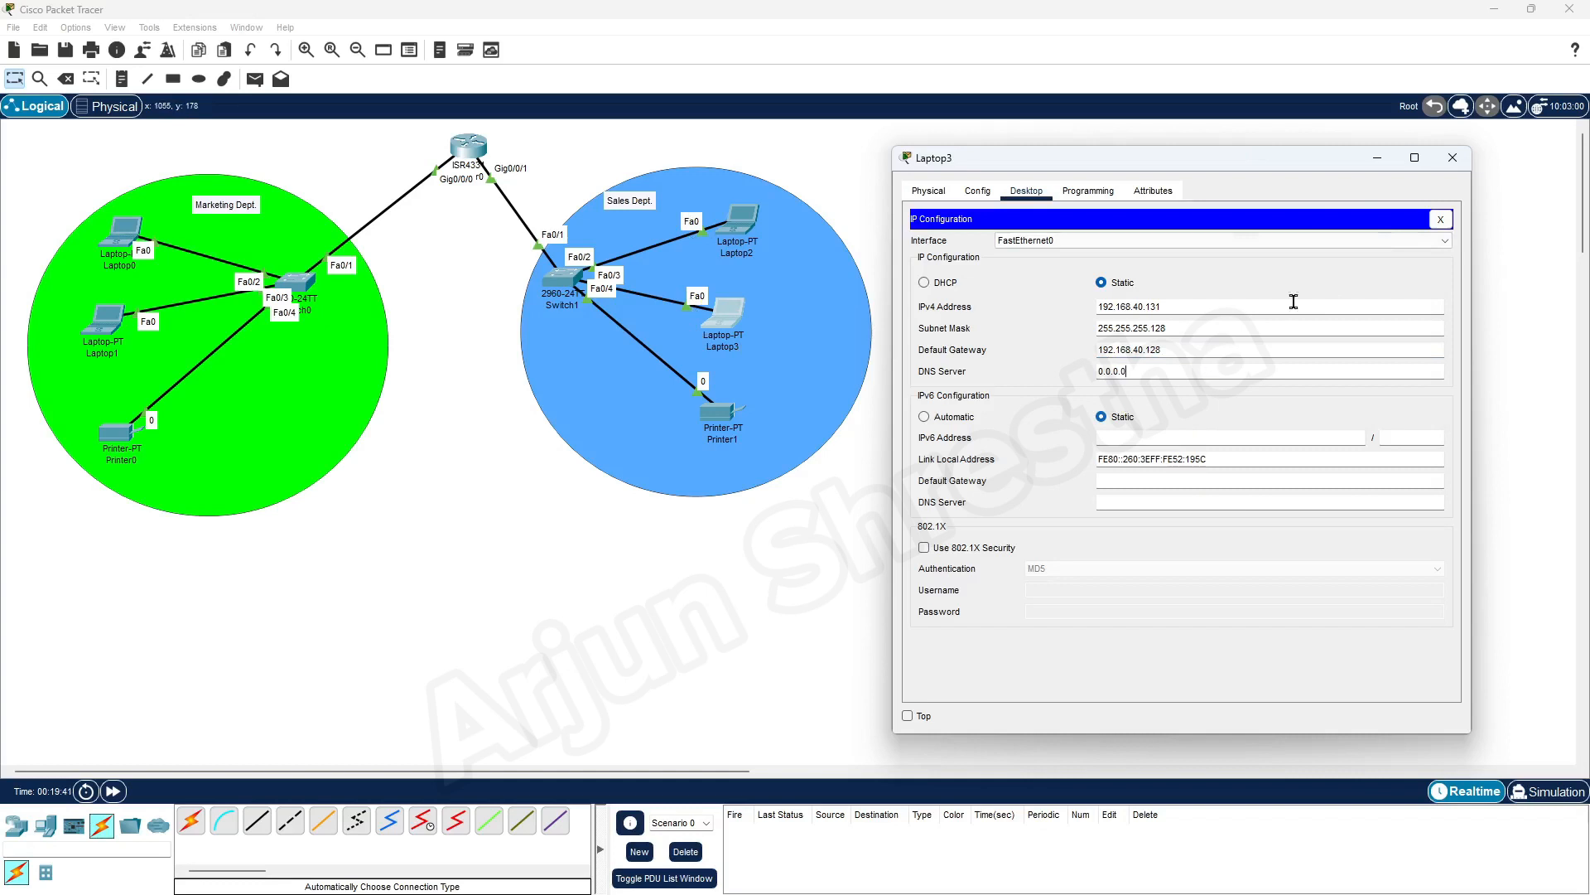
left_click(1453, 158)
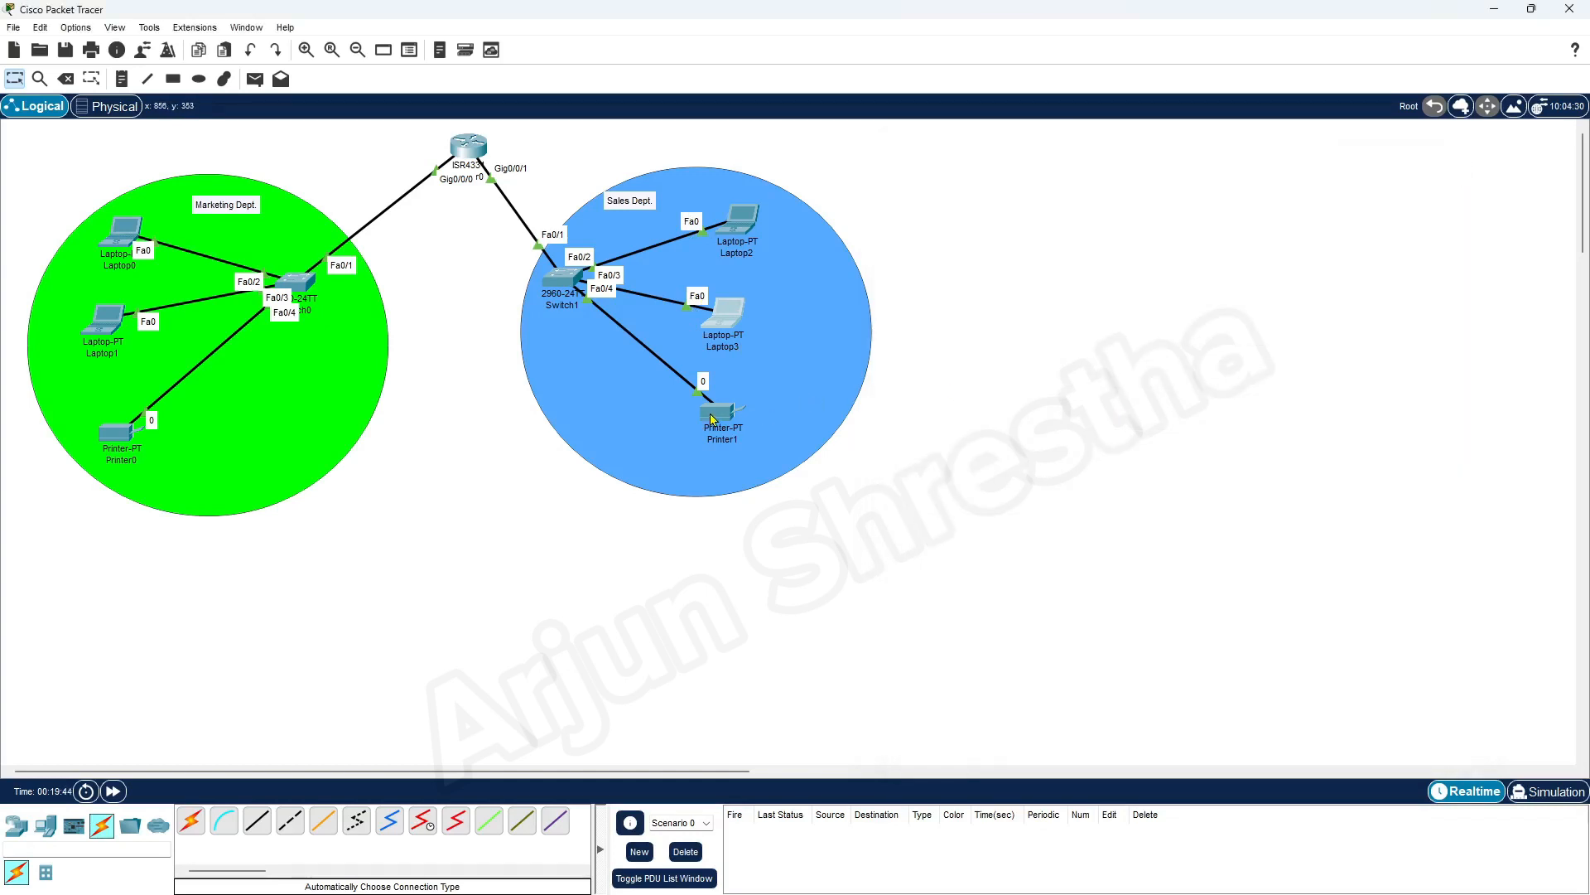
Open Printer1's global configuration settings and enter its static IPv4 default gateway for the Sales network
left_click(711, 418)
left_click_drag(959, 217, 1299, 170)
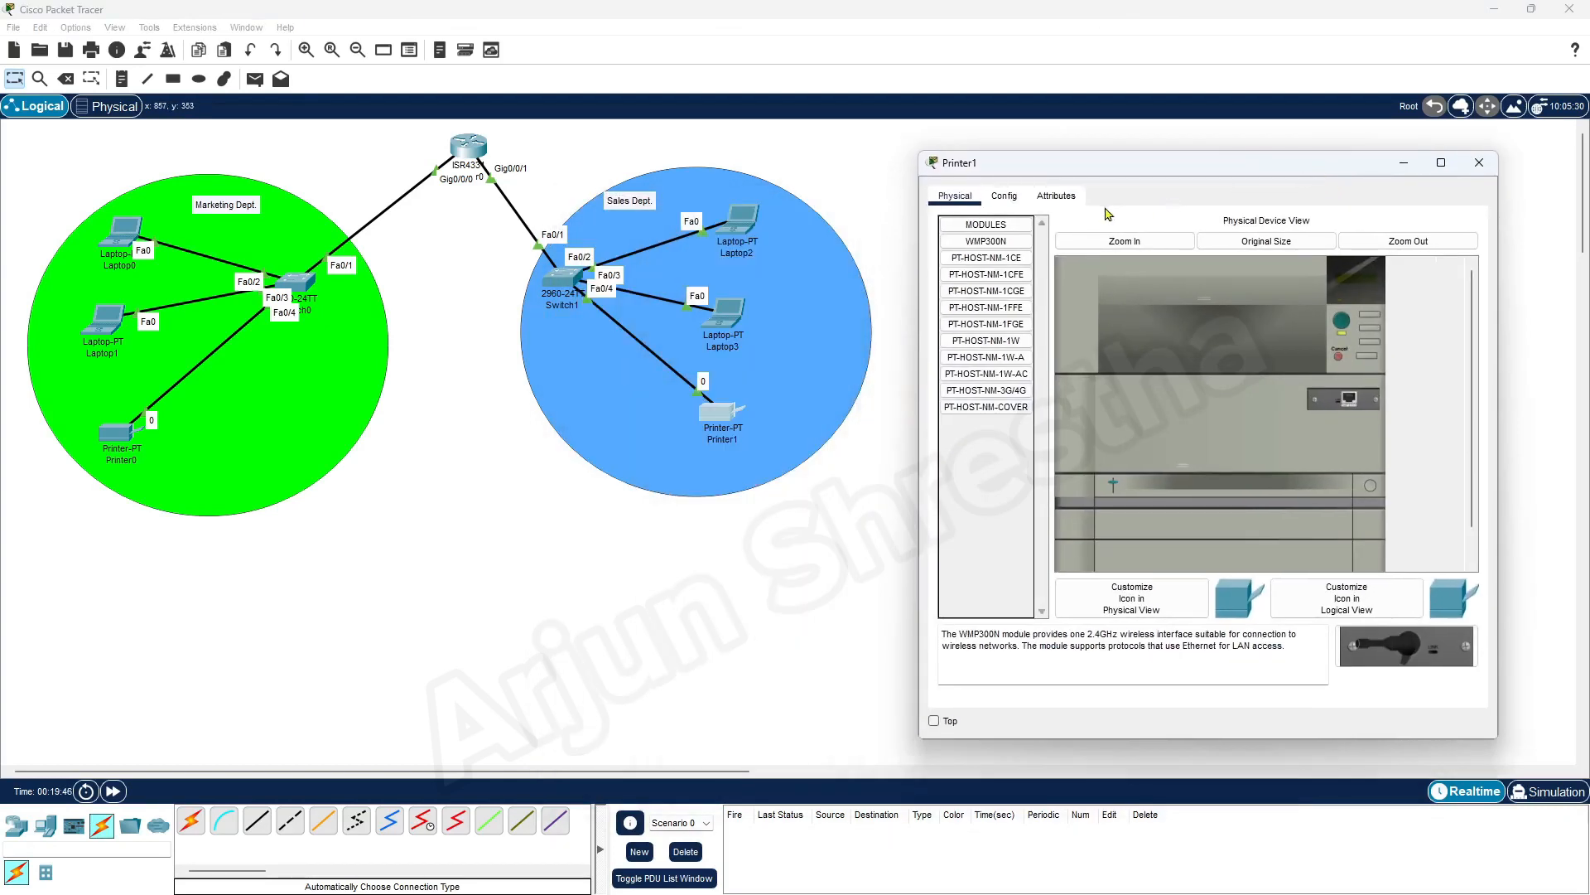
left_click(1004, 195)
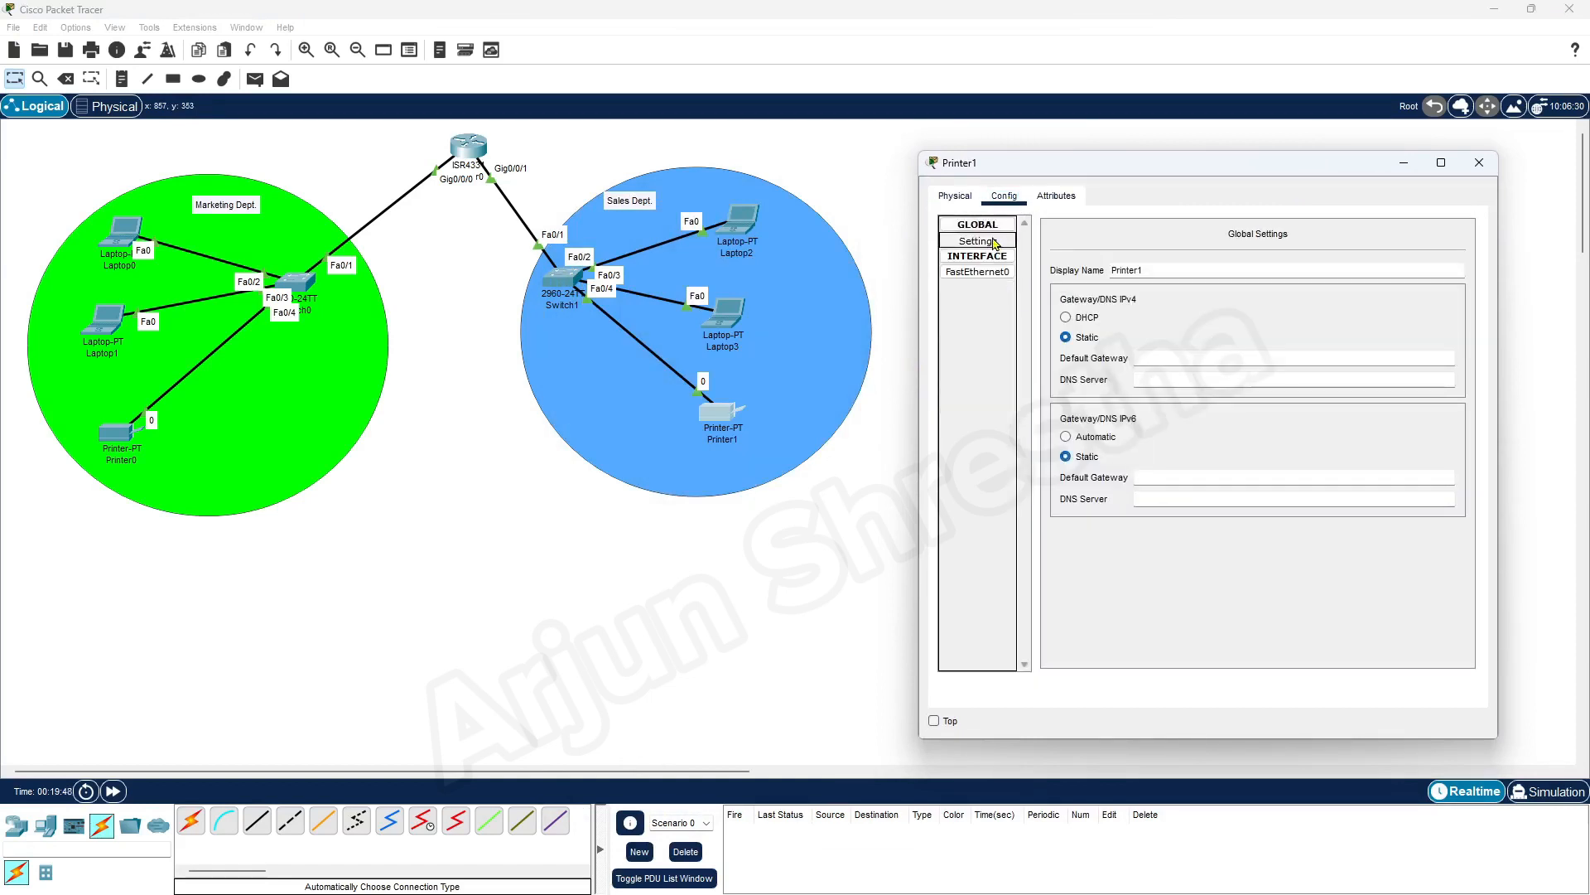
left_click(1156, 358)
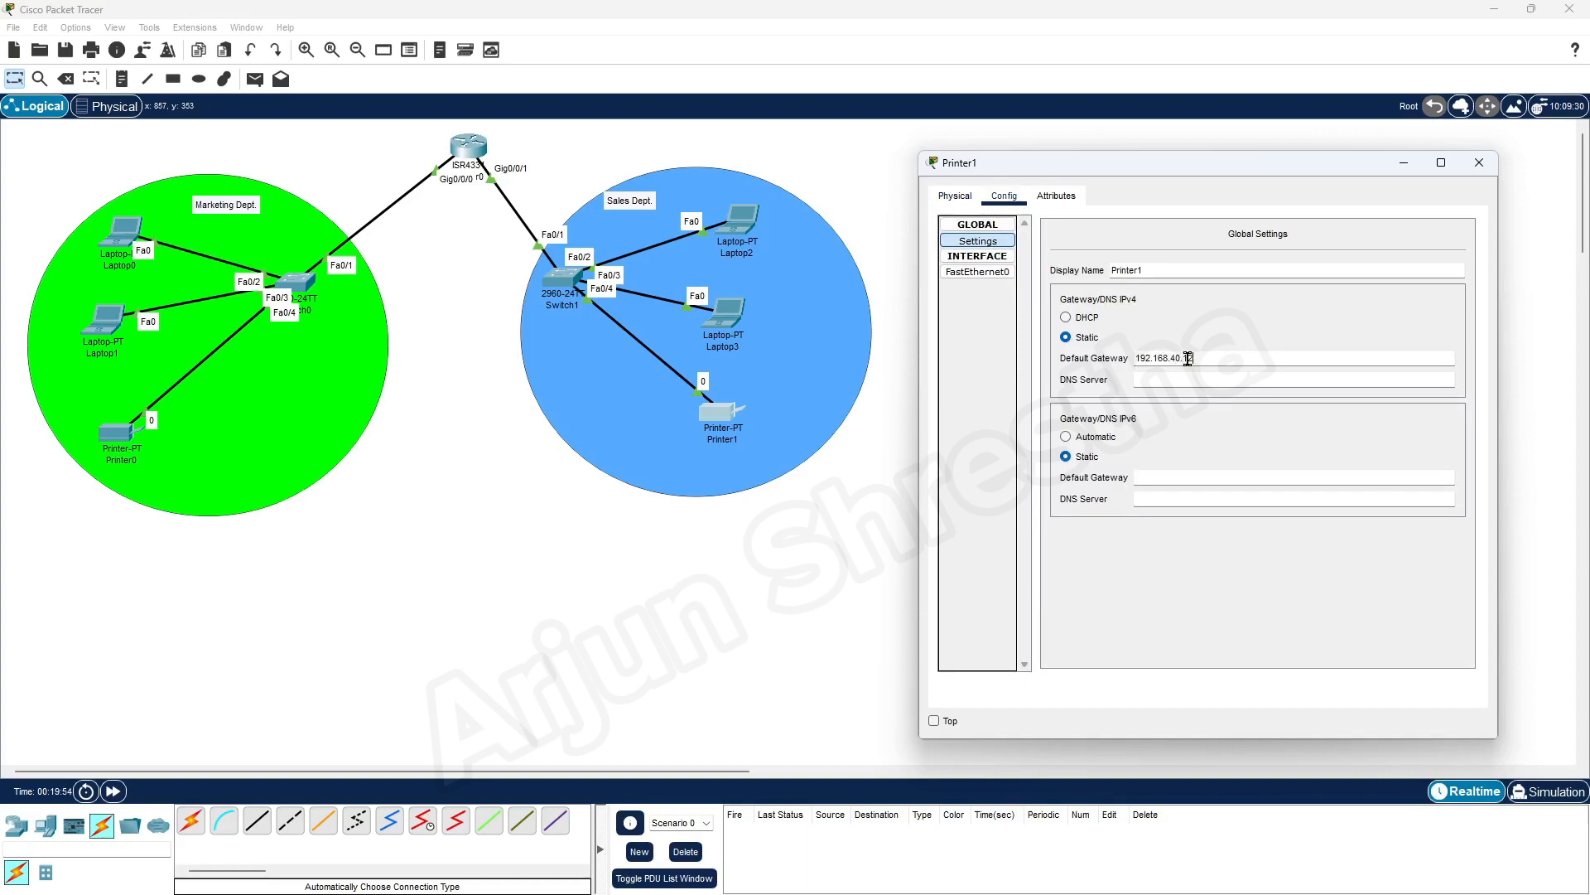
Configure Printer1's FastEthernet0 interface with static IPv4 address 192.168.40.132 and subnet mask 255.255.255.128
left_click(981, 273)
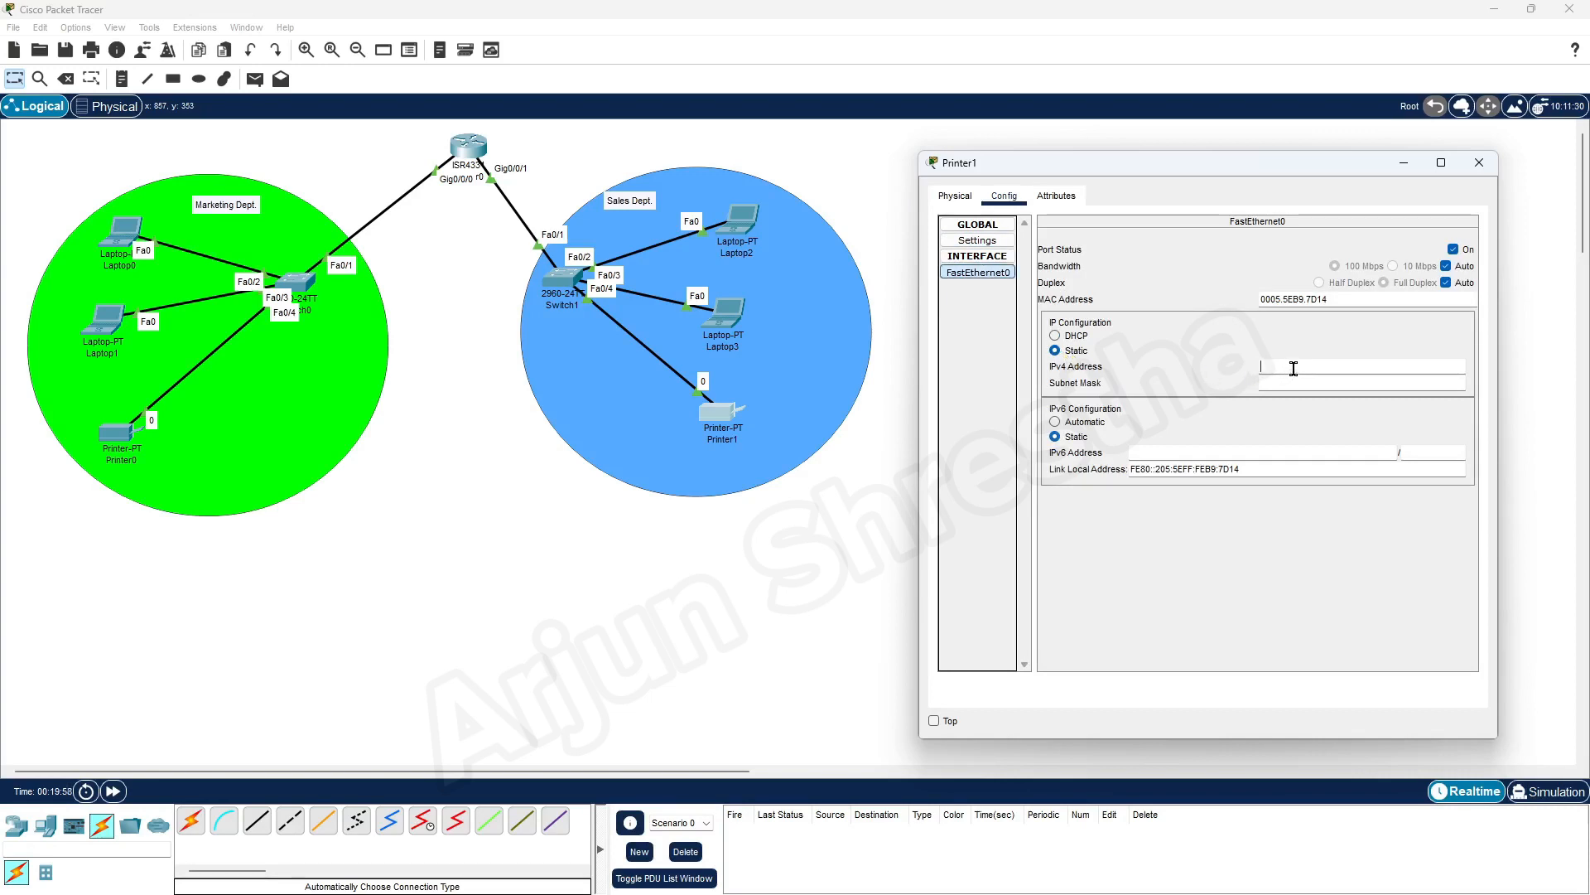
left_click(1338, 372)
type("192.168.40.")
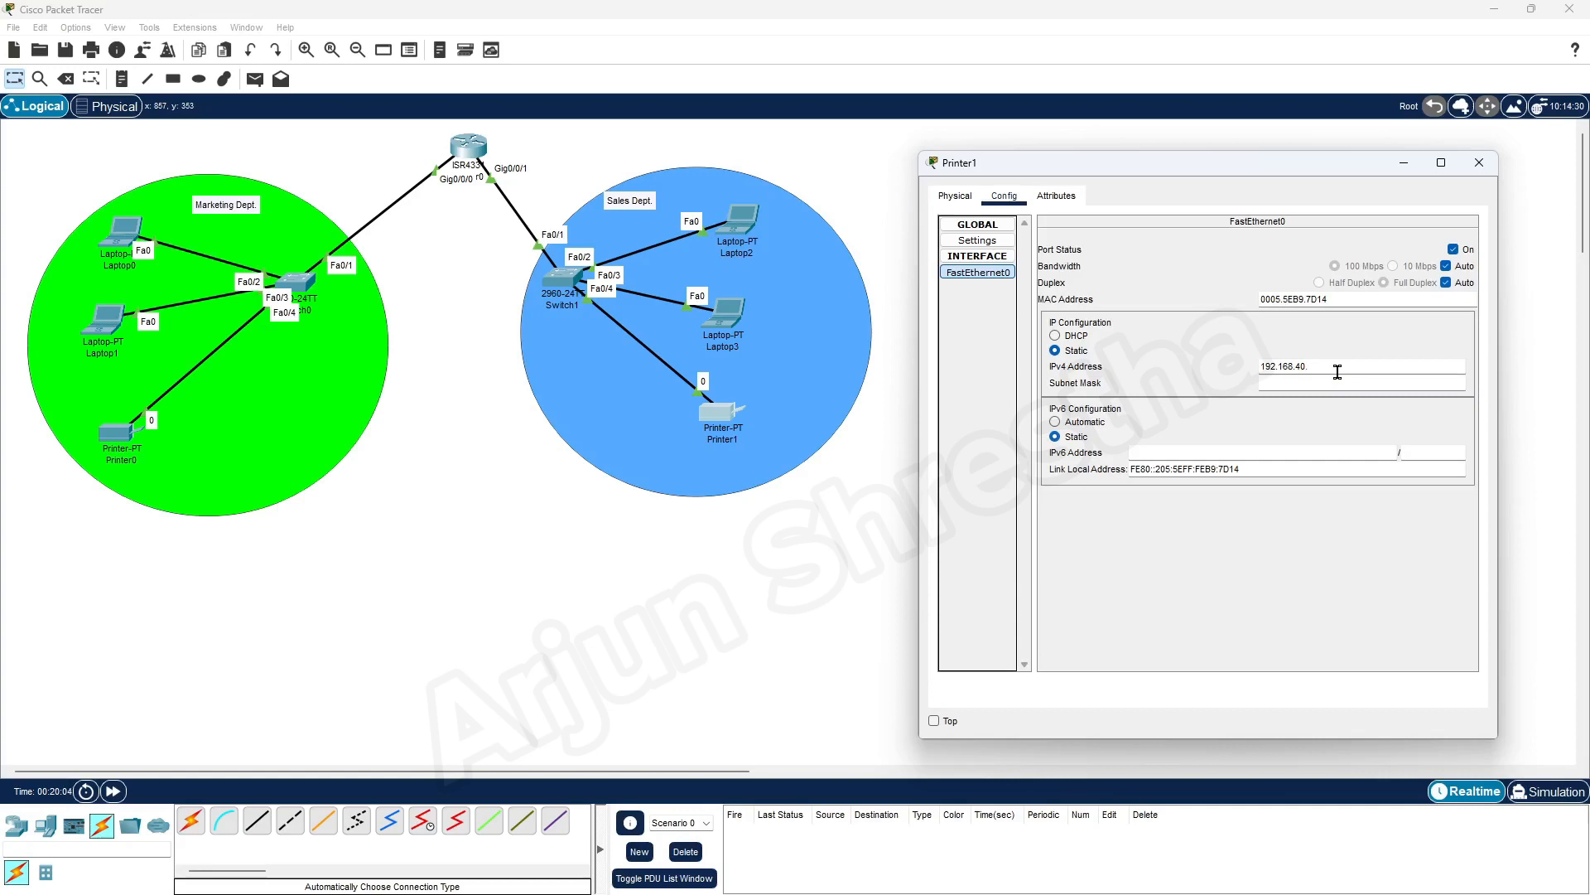
type("132")
key("Tab")
type("128")
key("Tab")
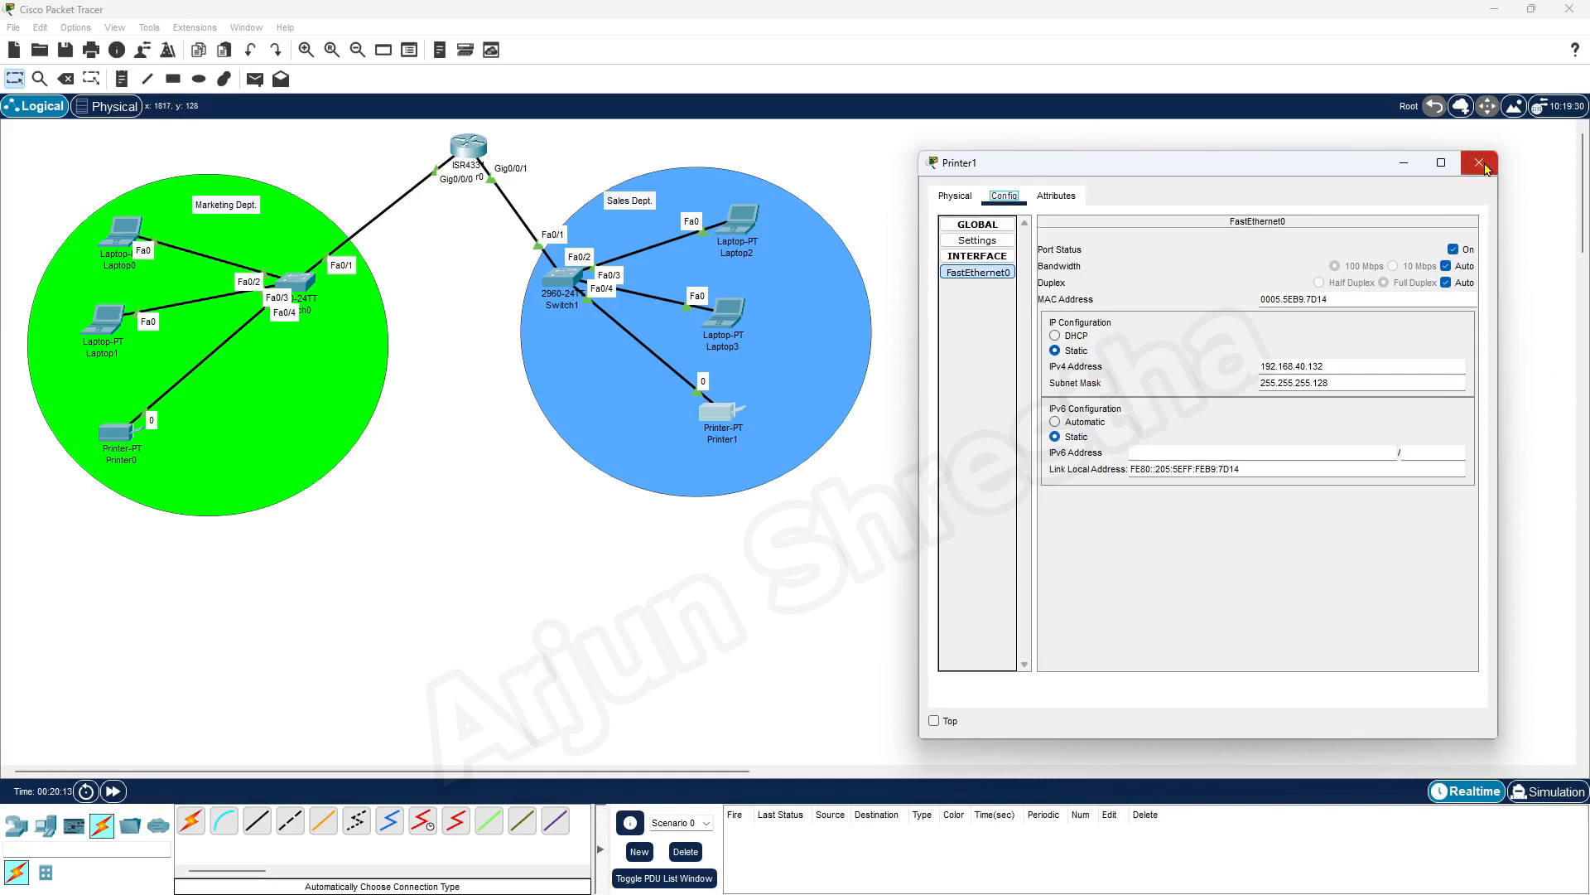
Copy Printer1's IPv4 address into a workspace note reading 192.168.40.132 and place it just left of the printer
left_click_drag(1349, 366, 1260, 366)
key("ctrl+c")
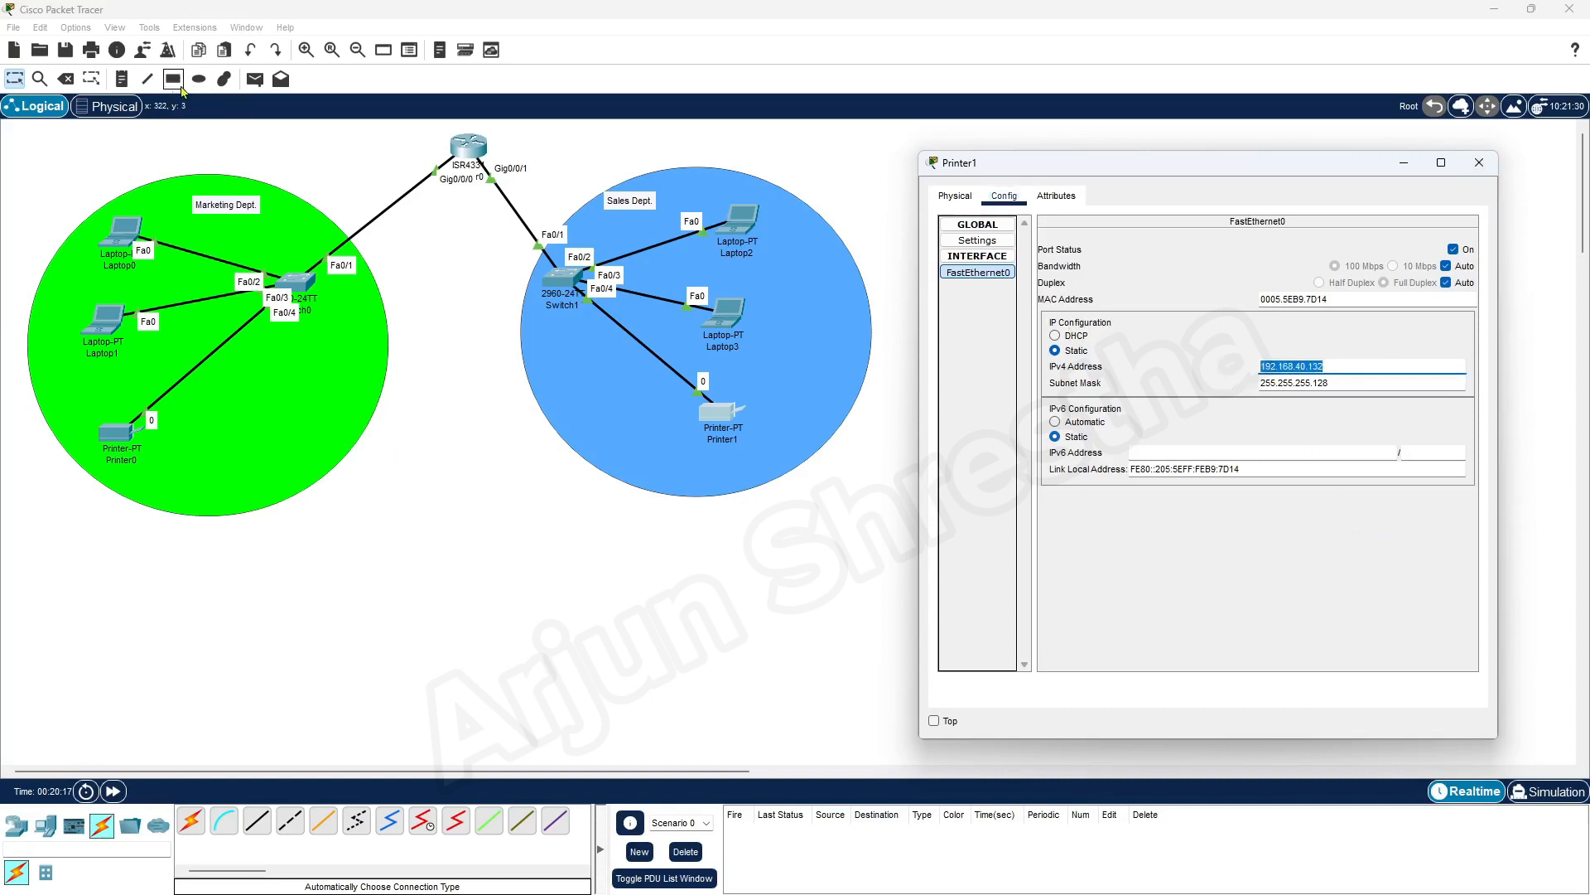
left_click(122, 79)
left_click(712, 469)
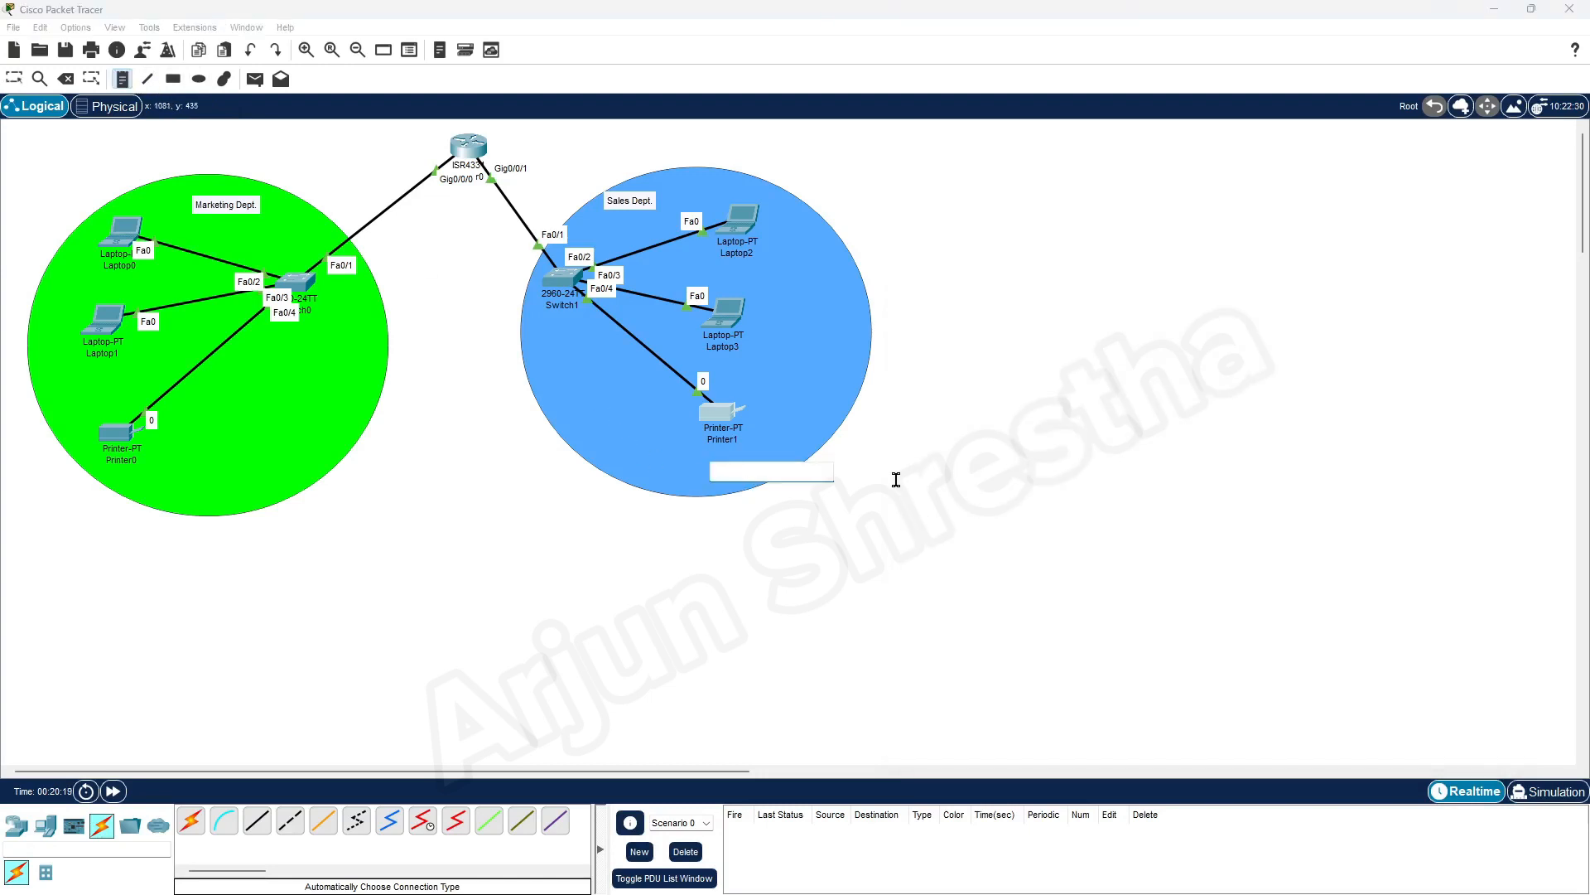
key("ctrl+v")
left_click(799, 579)
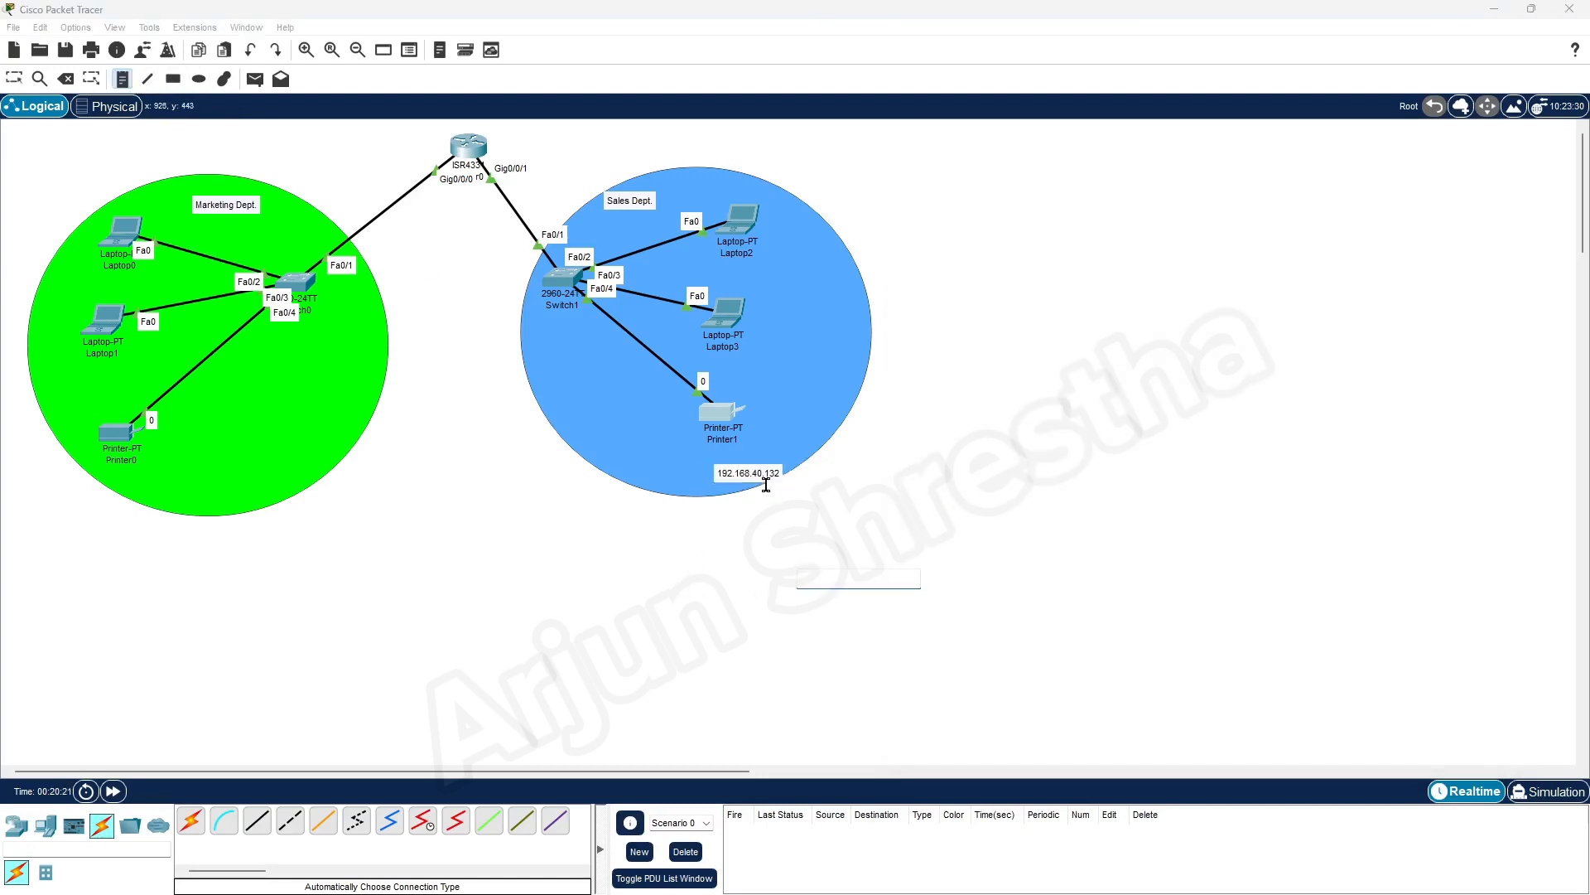
left_click(14, 78)
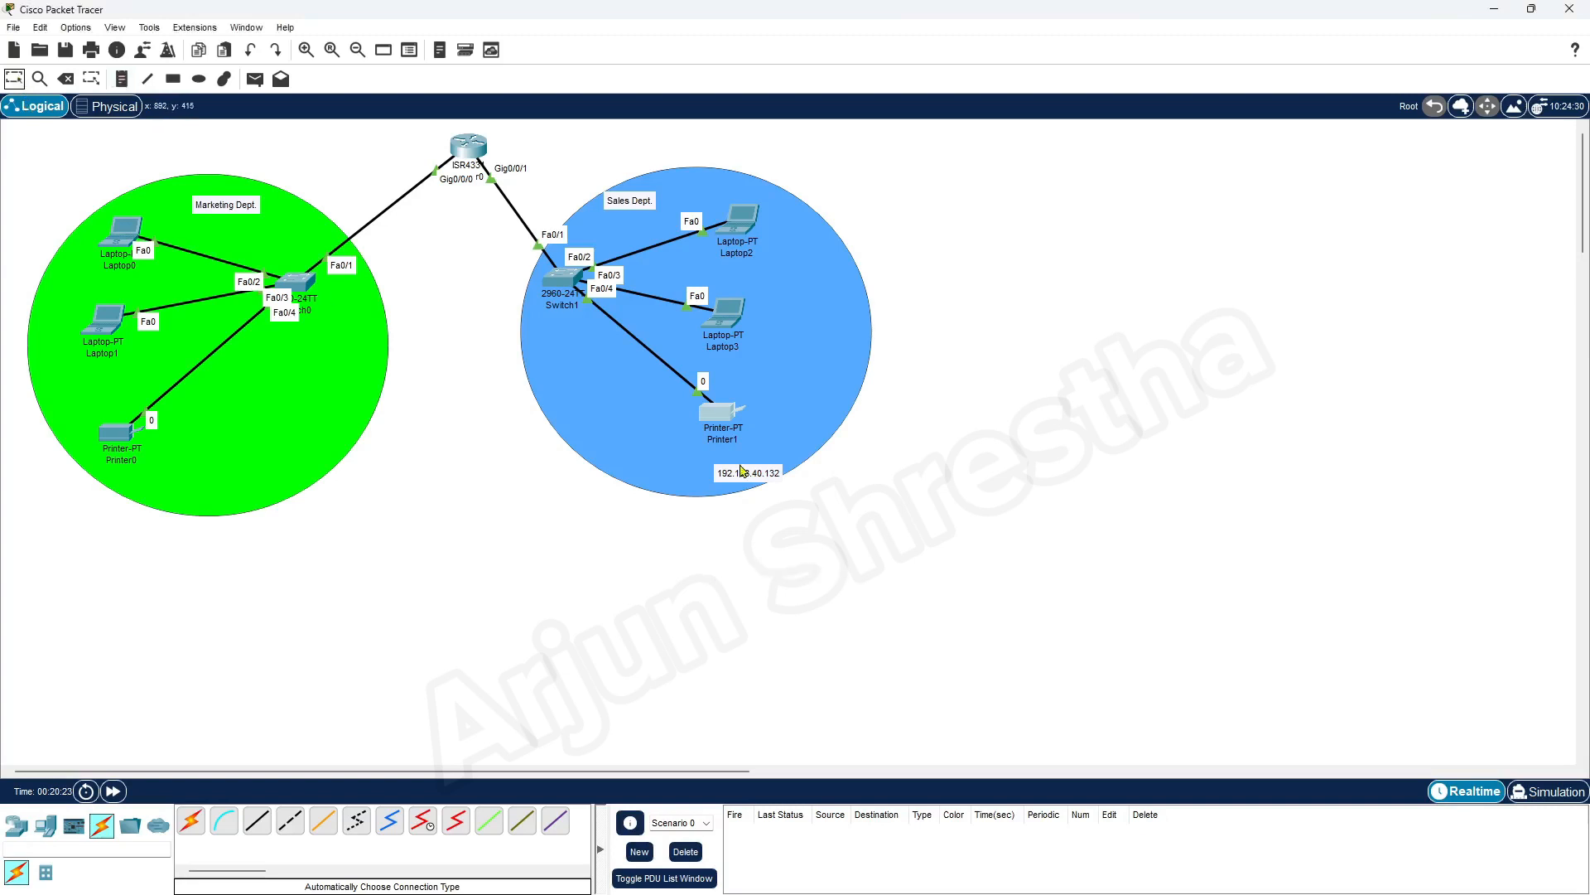
left_click_drag(748, 478, 659, 421)
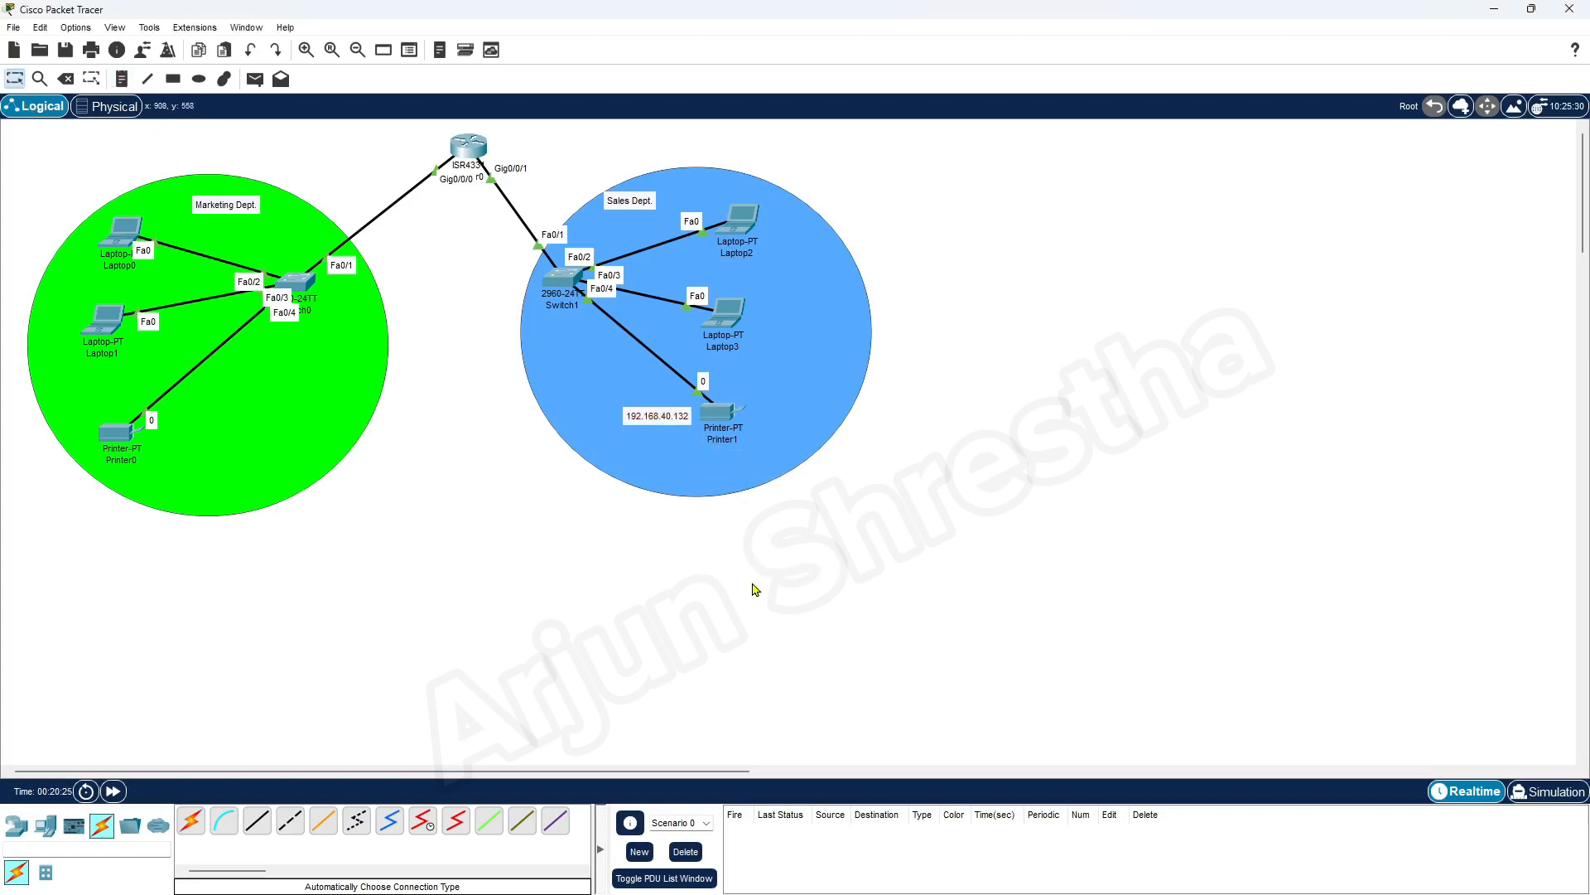
Copy Laptop3's IPv4 address from its IP configuration into a note reading 192.168.40.131 beside the laptop
left_click(729, 319)
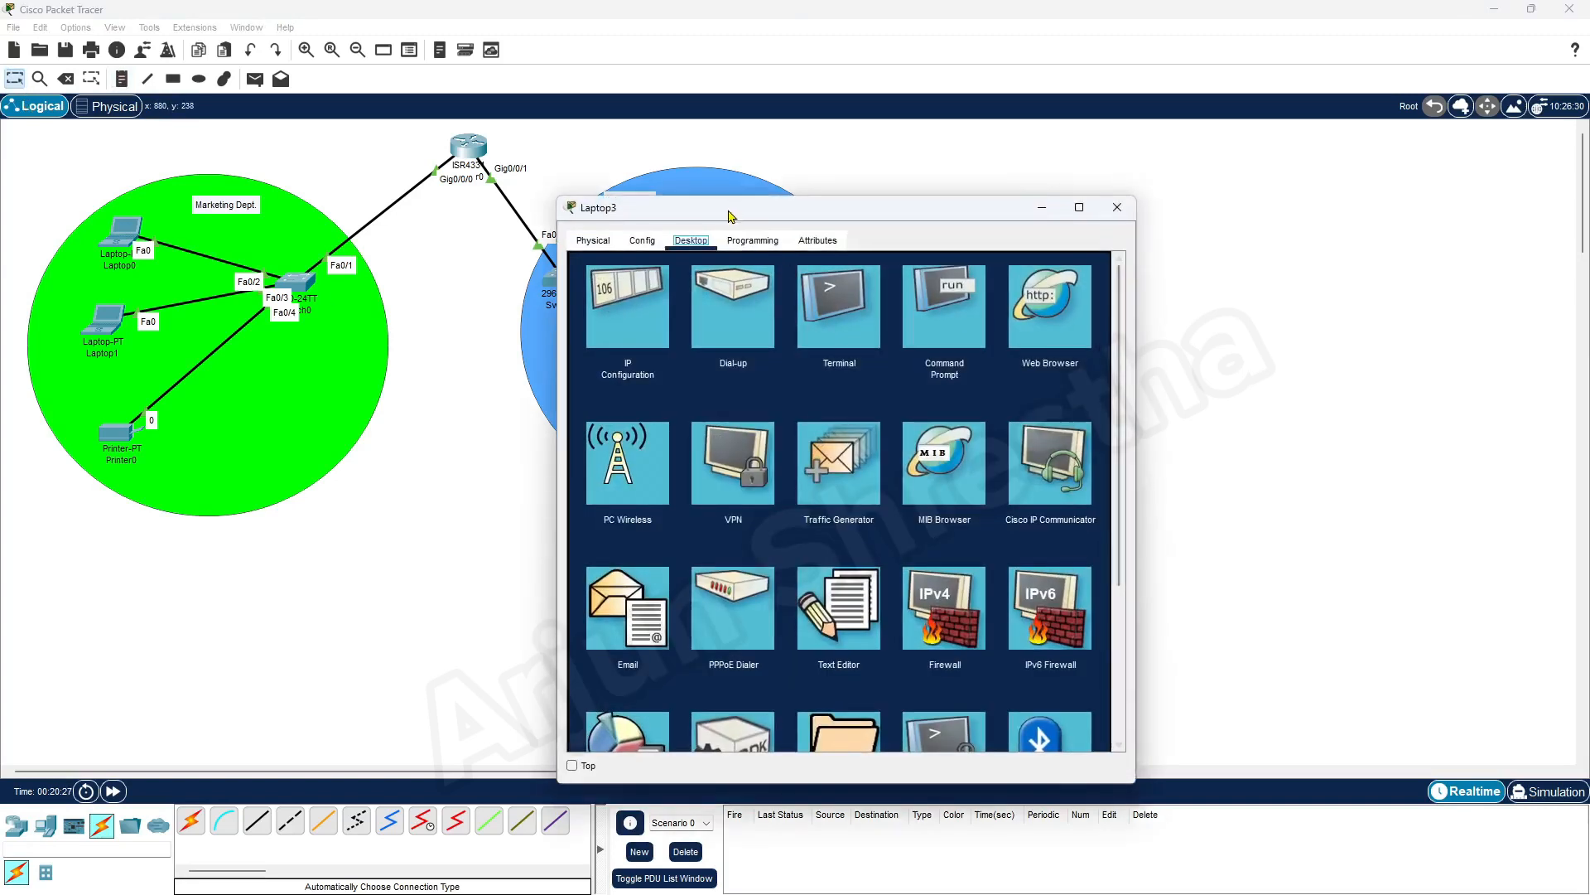
left_click_drag(742, 210, 1132, 157)
left_click(1025, 236)
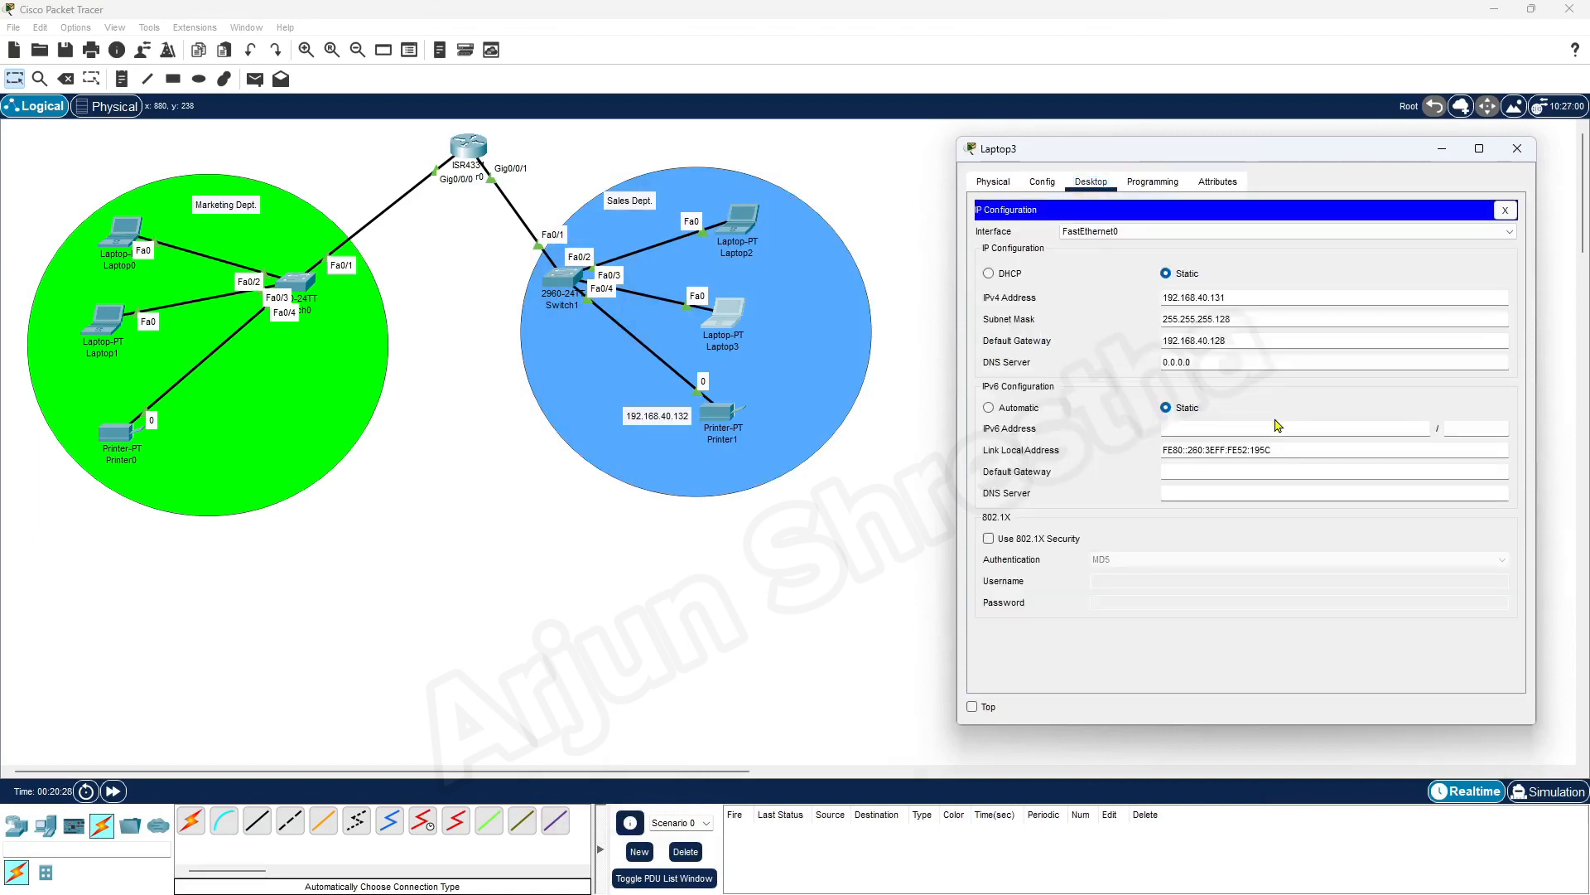
left_click(1259, 343)
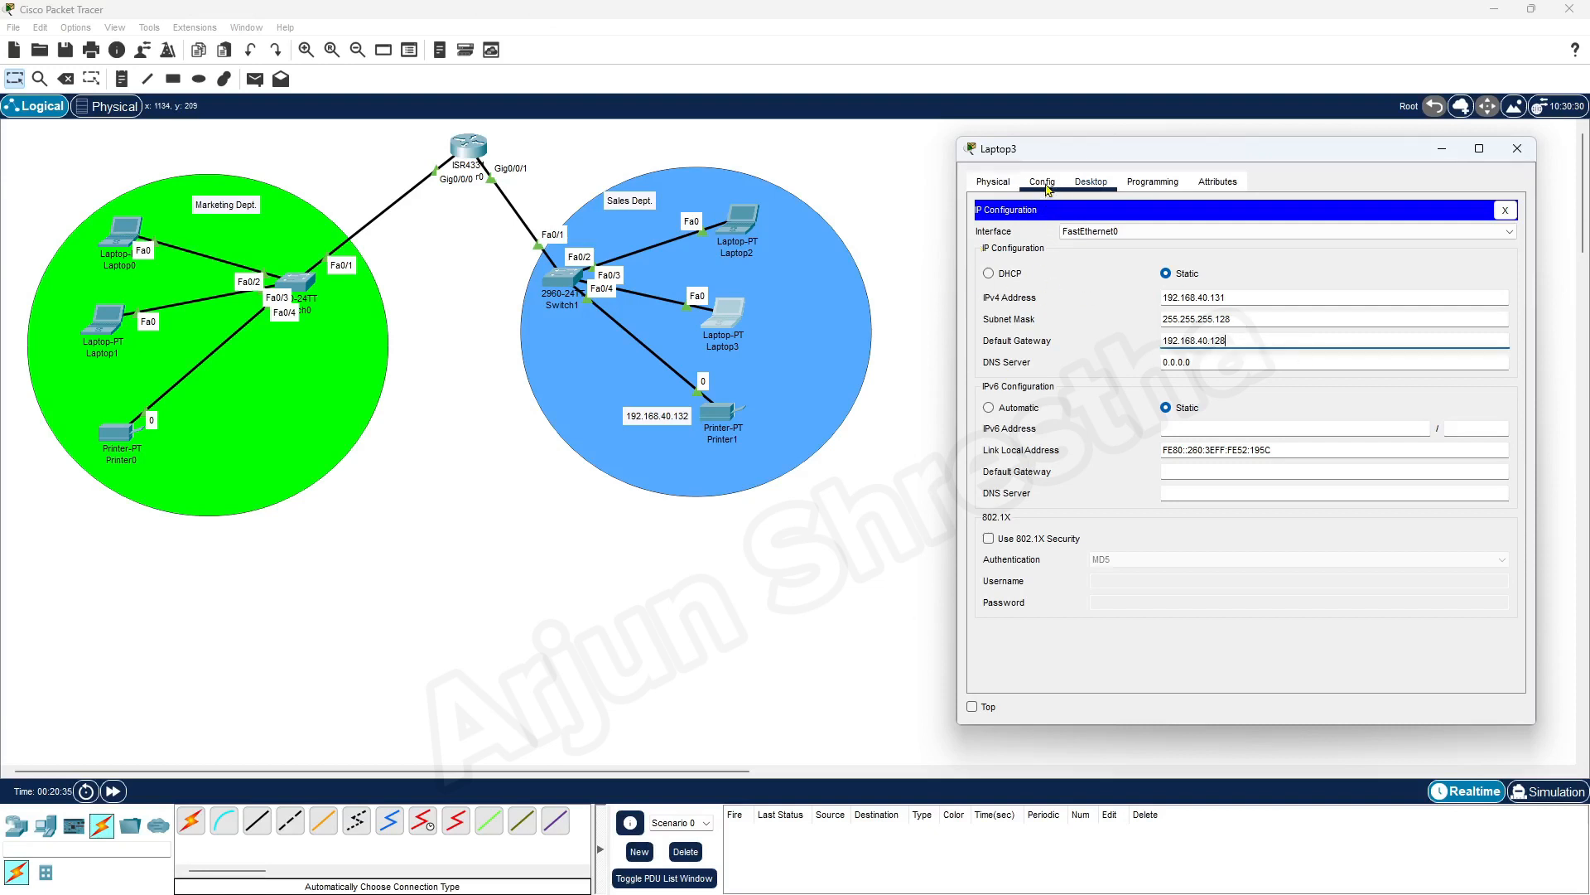
left_click_drag(1242, 300, 1117, 303)
key("ctrl+c")
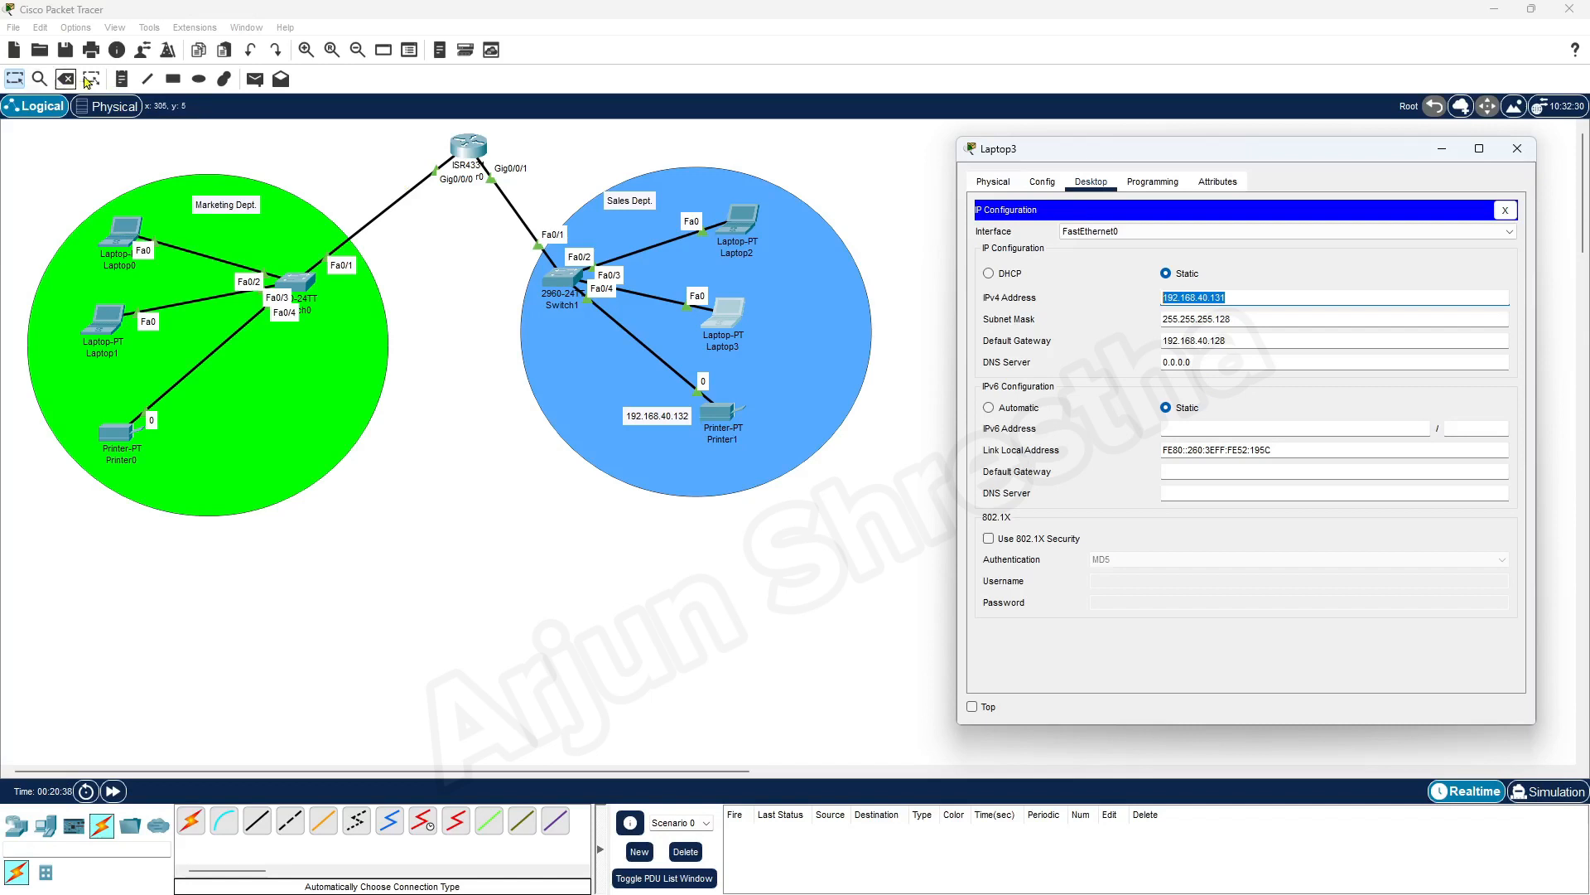
left_click(122, 78)
left_click(760, 319)
key("ctrl+v")
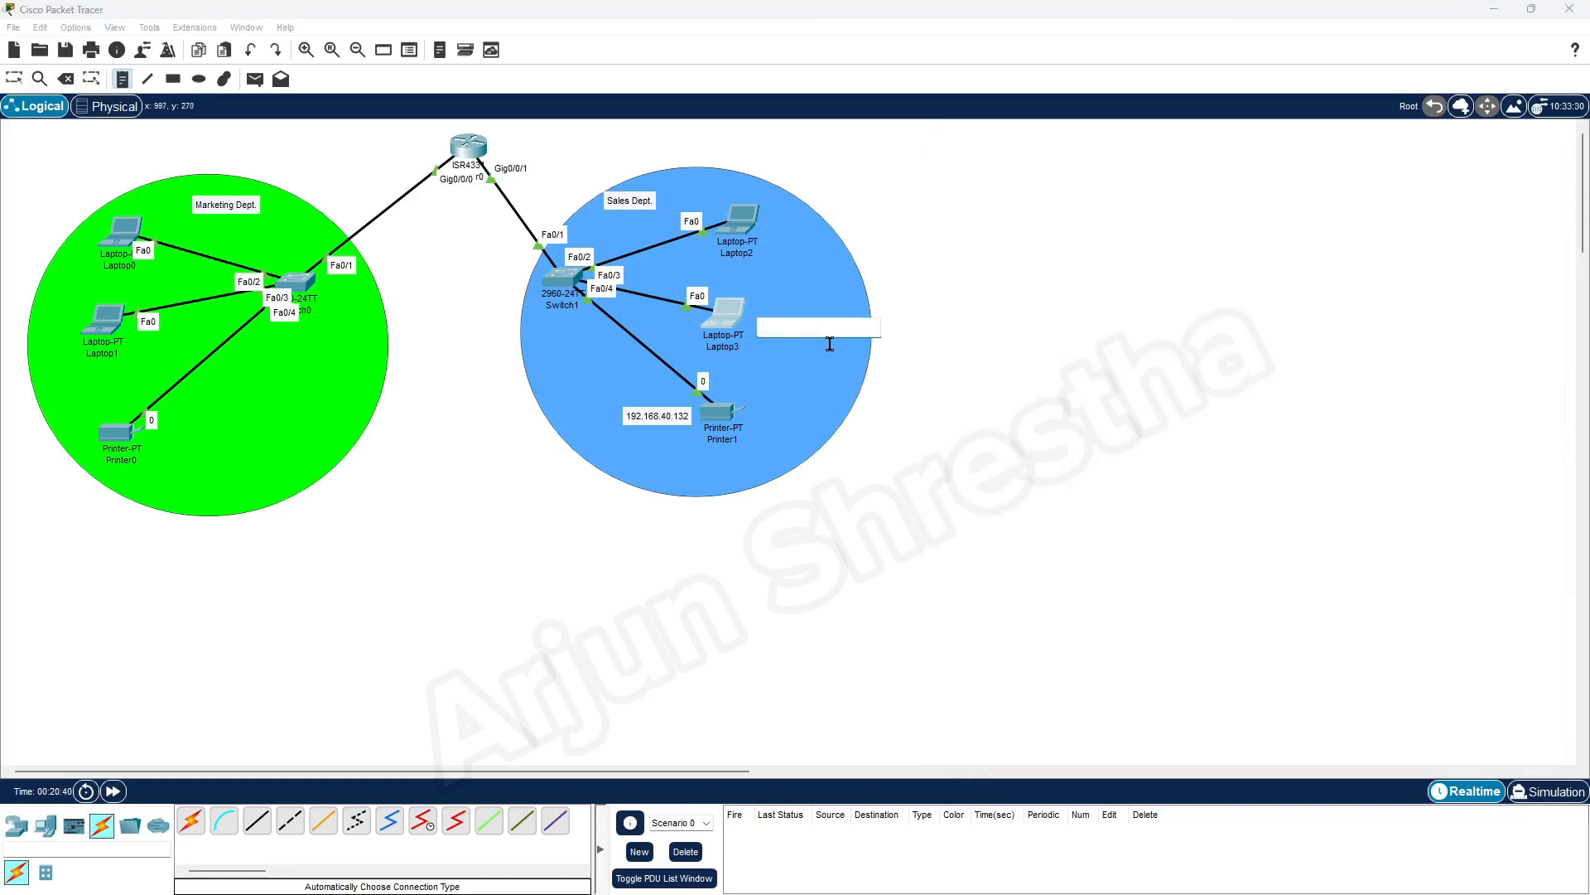
left_click(14, 79)
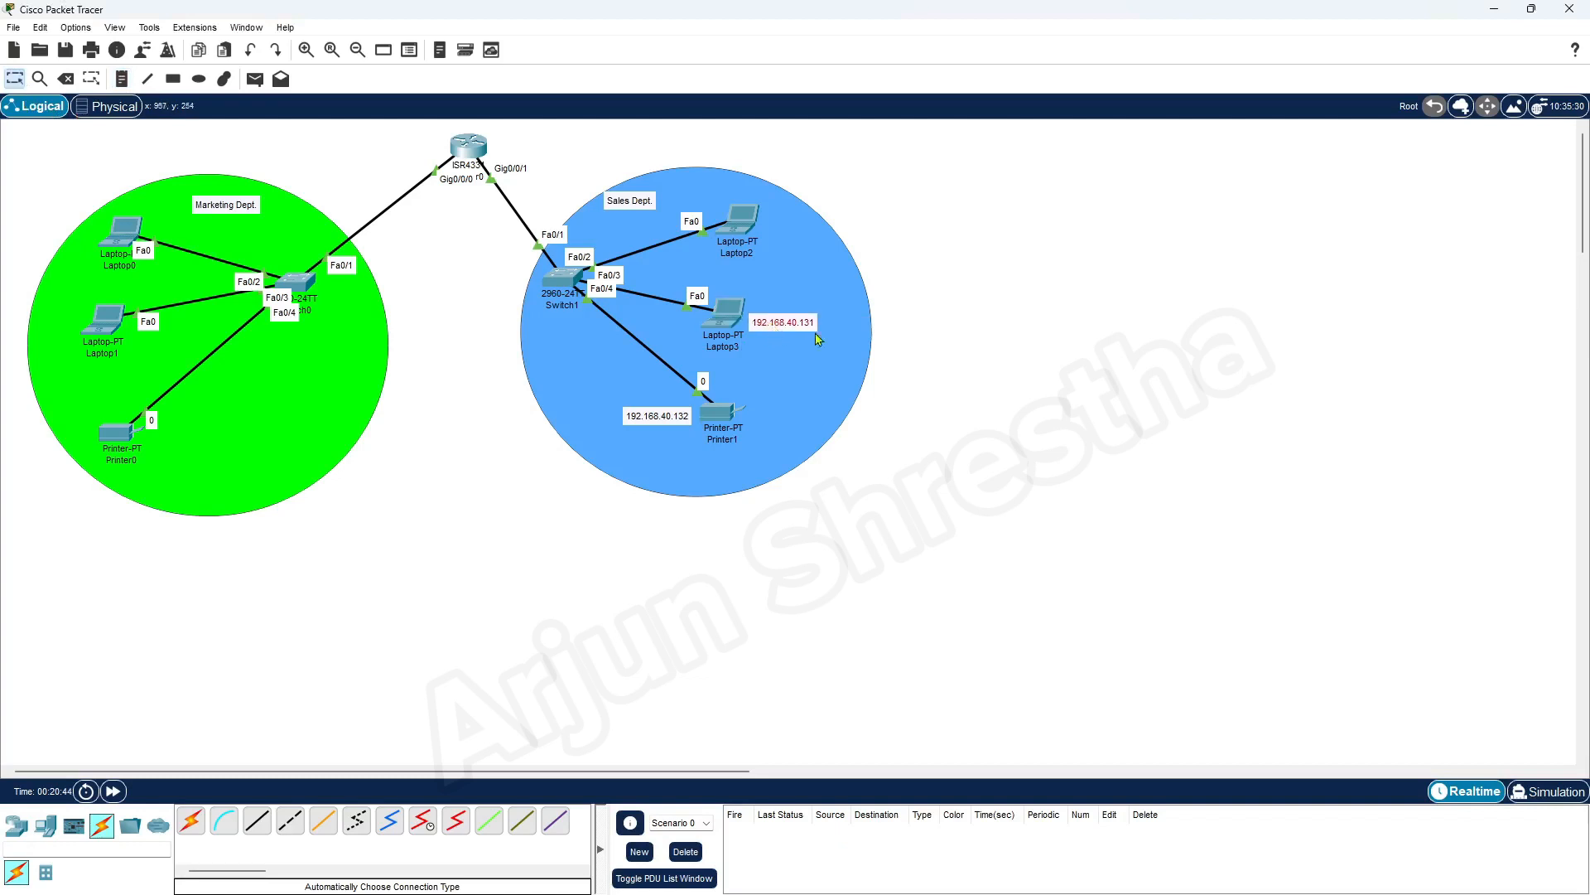
Label Laptop2 with a note of its copied IPv4 address 192.168.40.130, and move Printer1's address note to the printer's right side
left_click(741, 222)
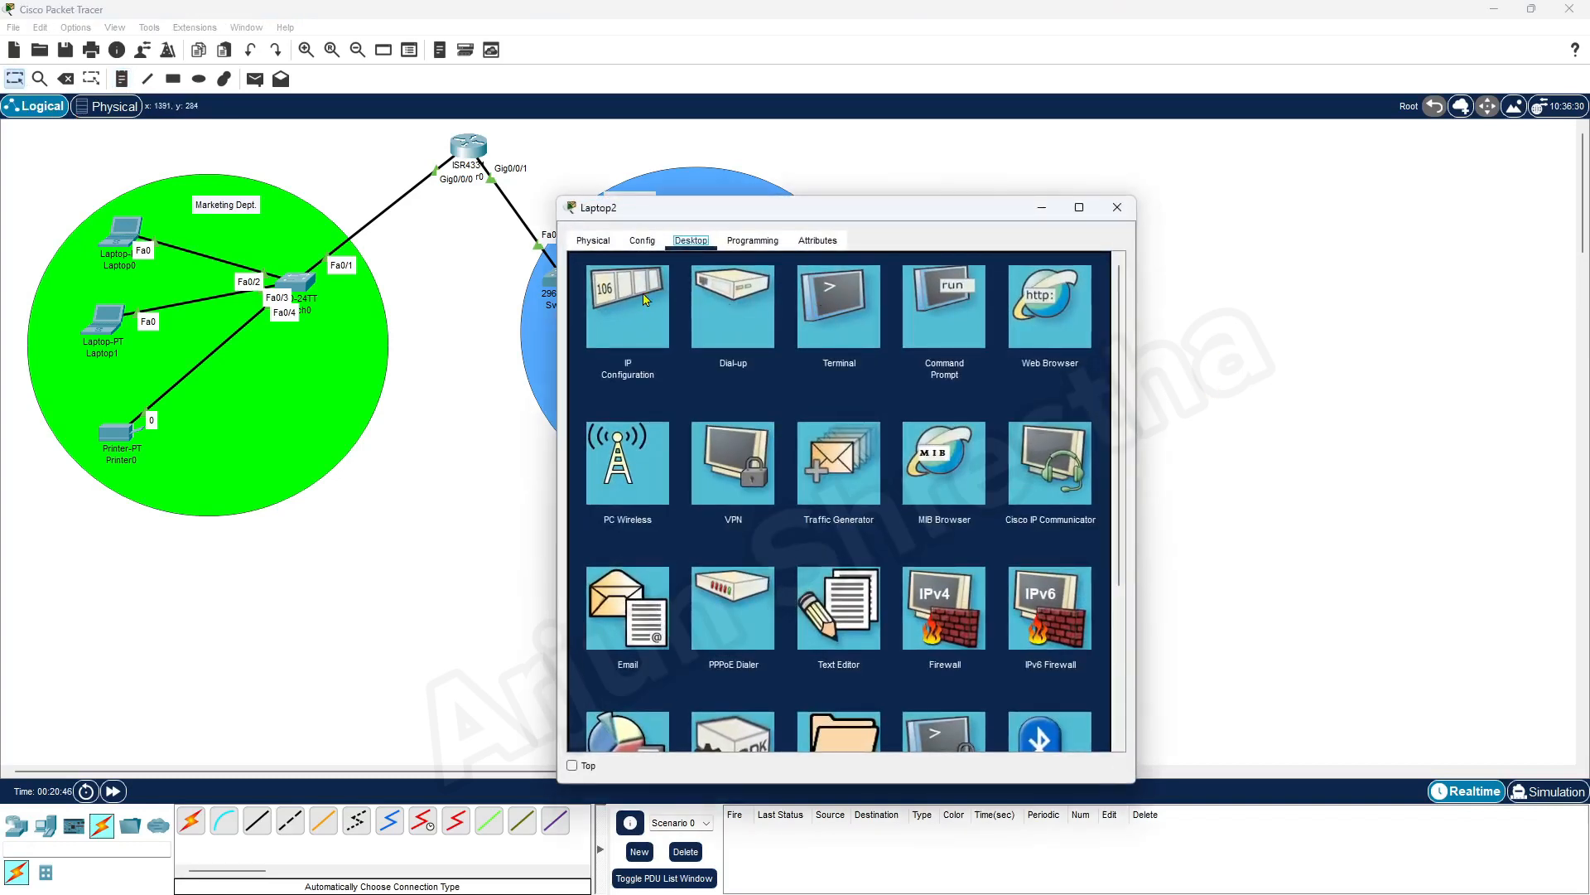
left_click(644, 298)
left_click_drag(848, 358, 763, 357)
key("ctrl+c")
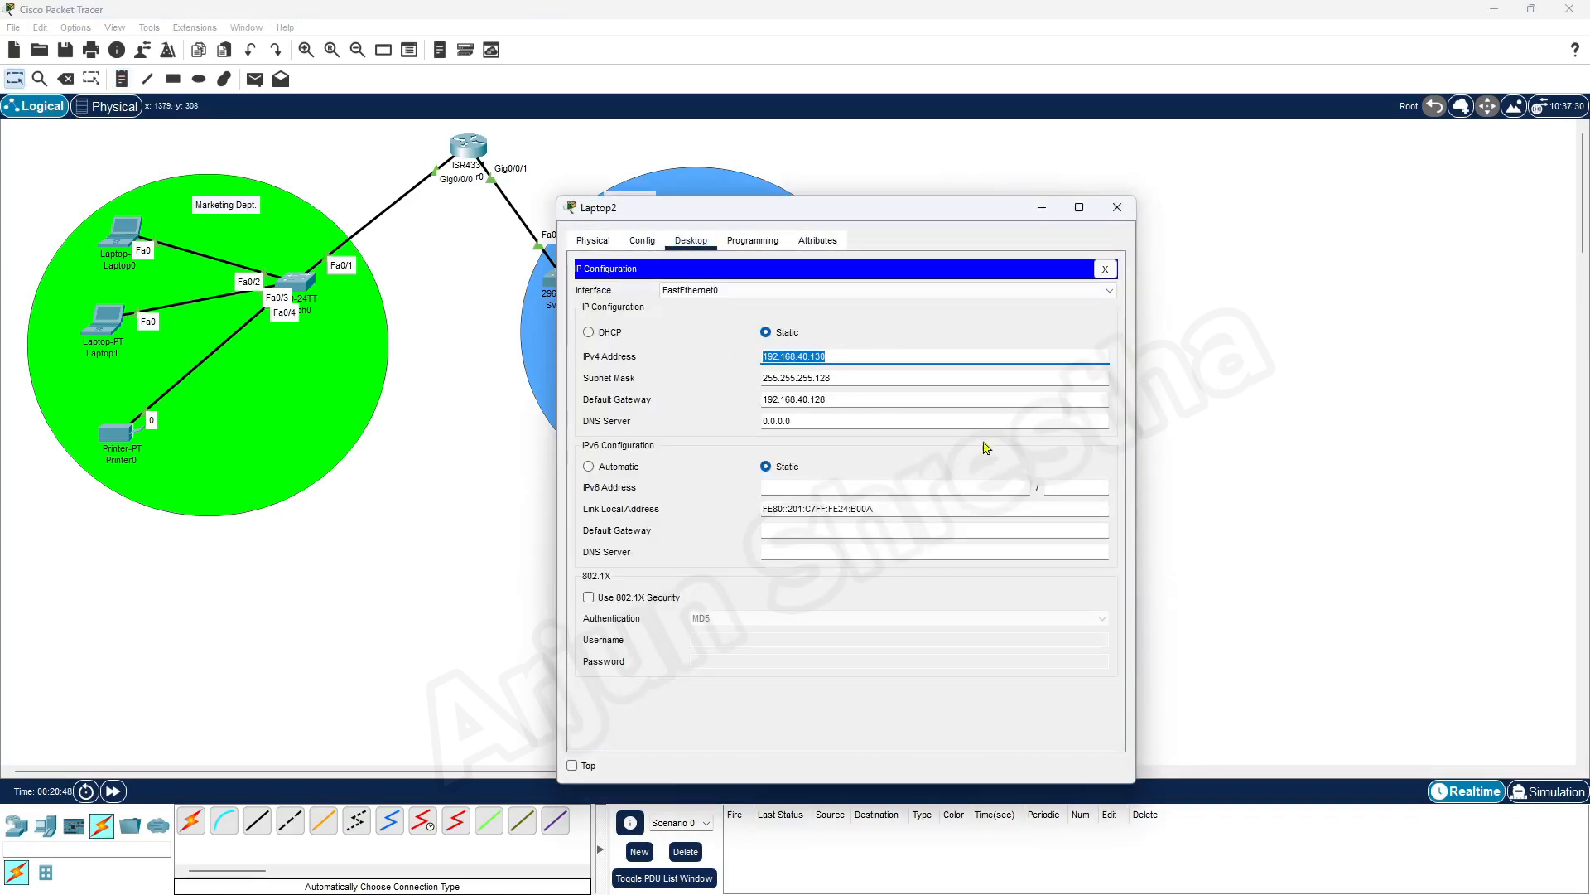
left_click(1117, 207)
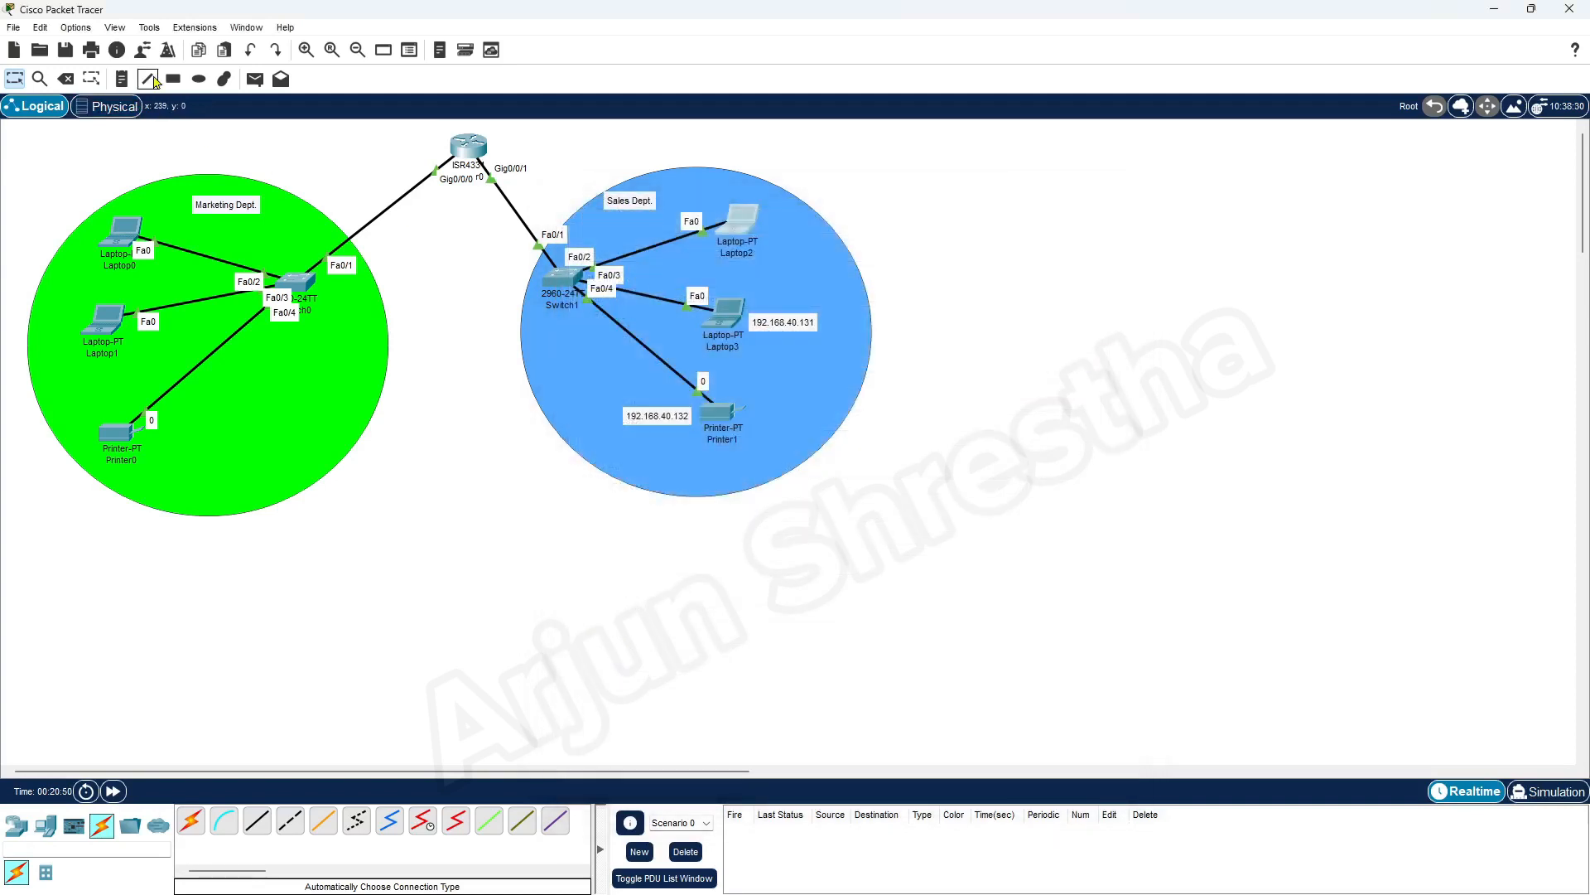
left_click(123, 80)
left_click(780, 237)
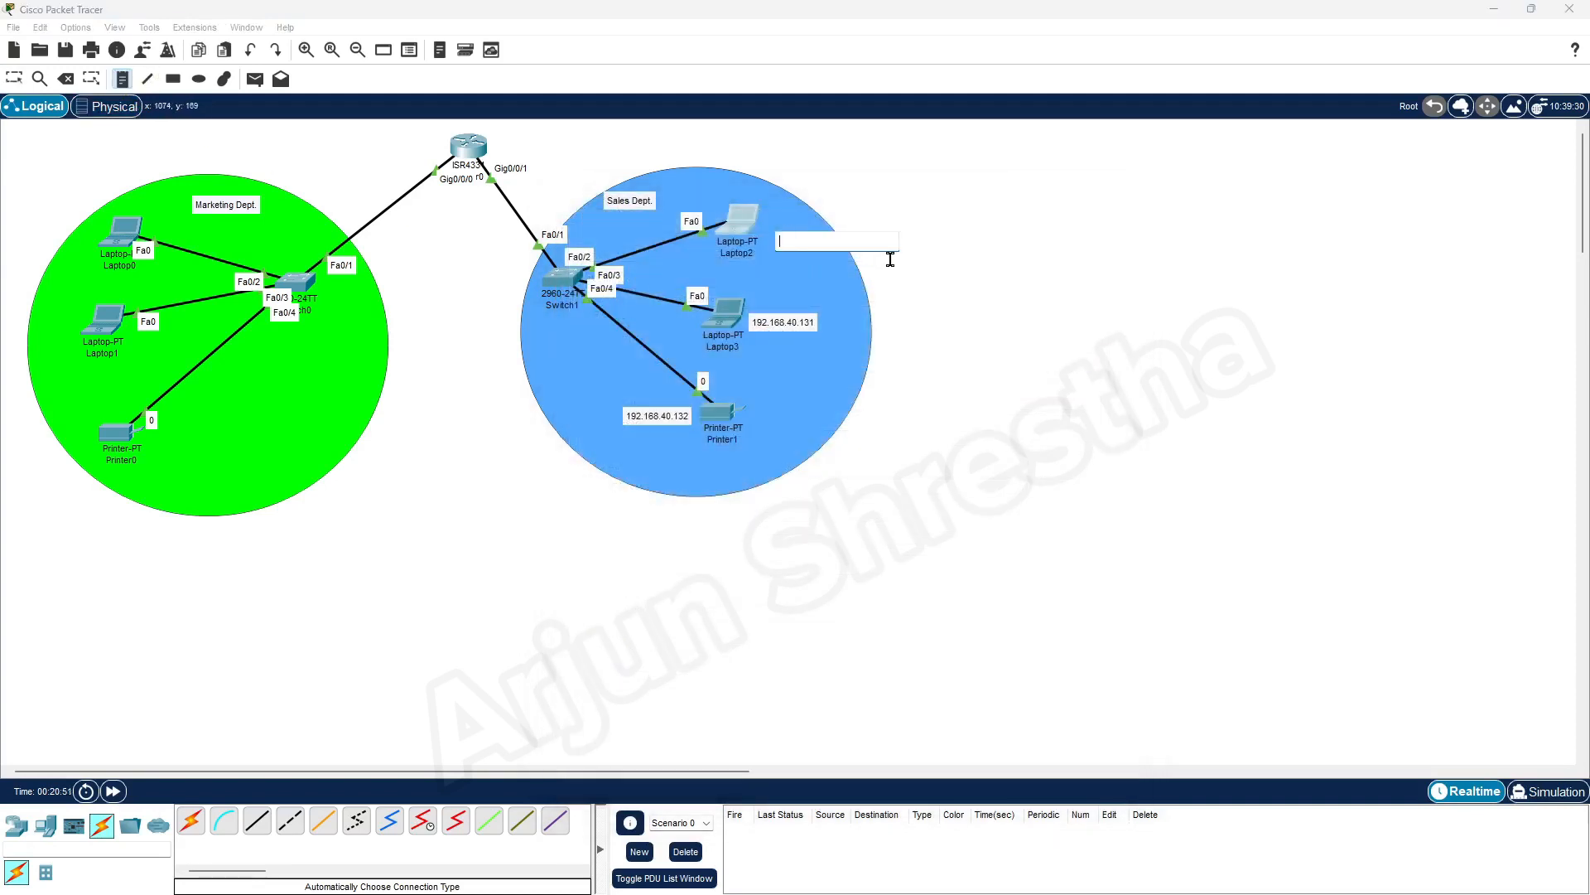
key("ctrl+v")
left_click(21, 76)
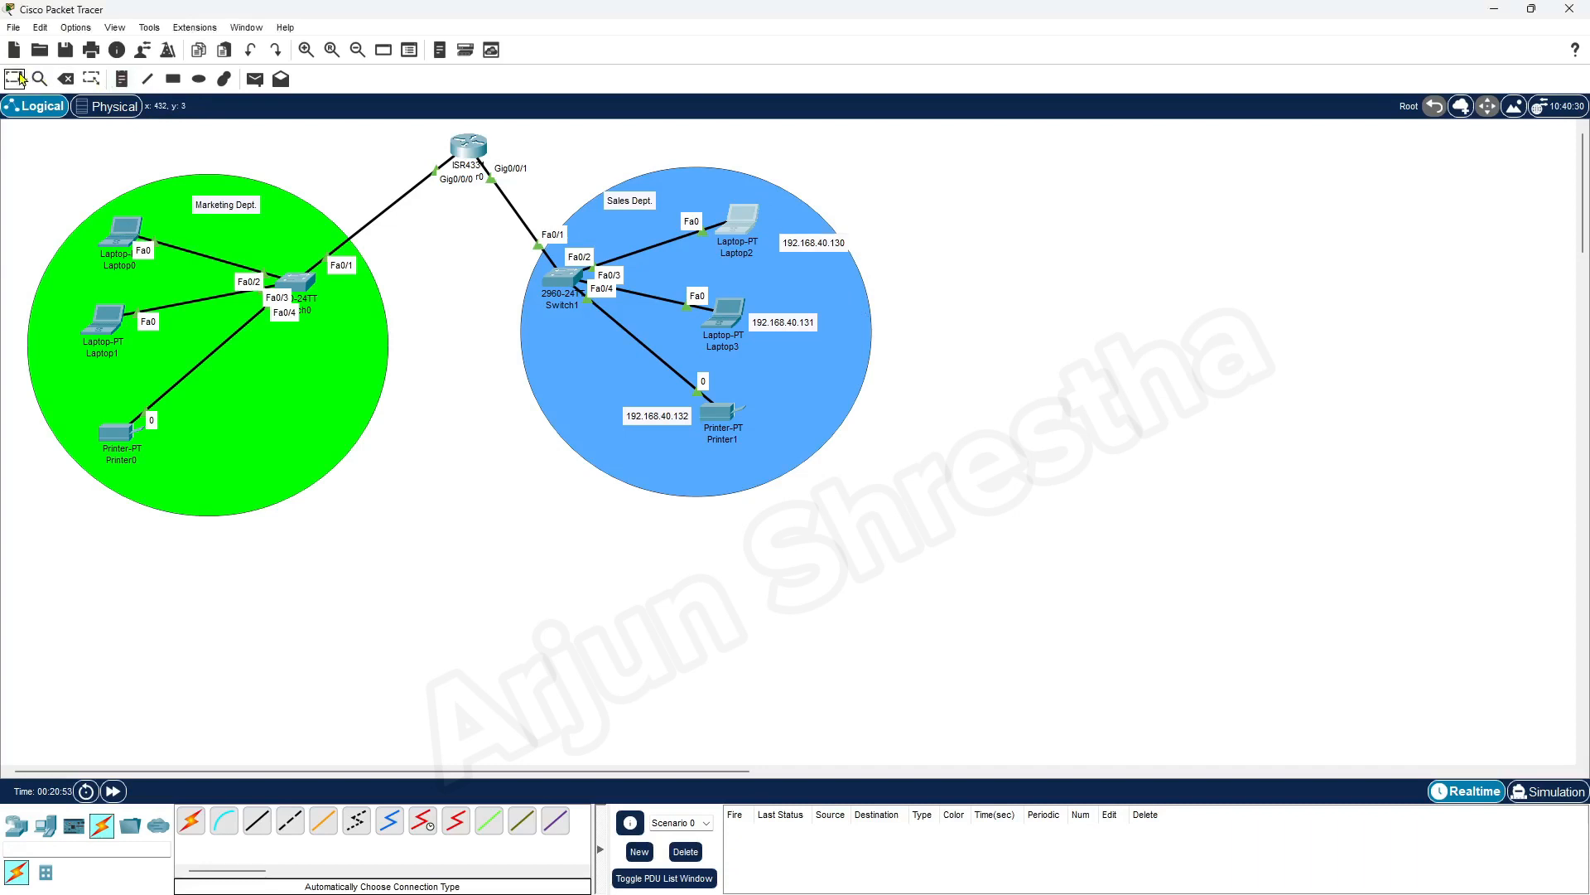
left_click_drag(828, 248, 810, 235)
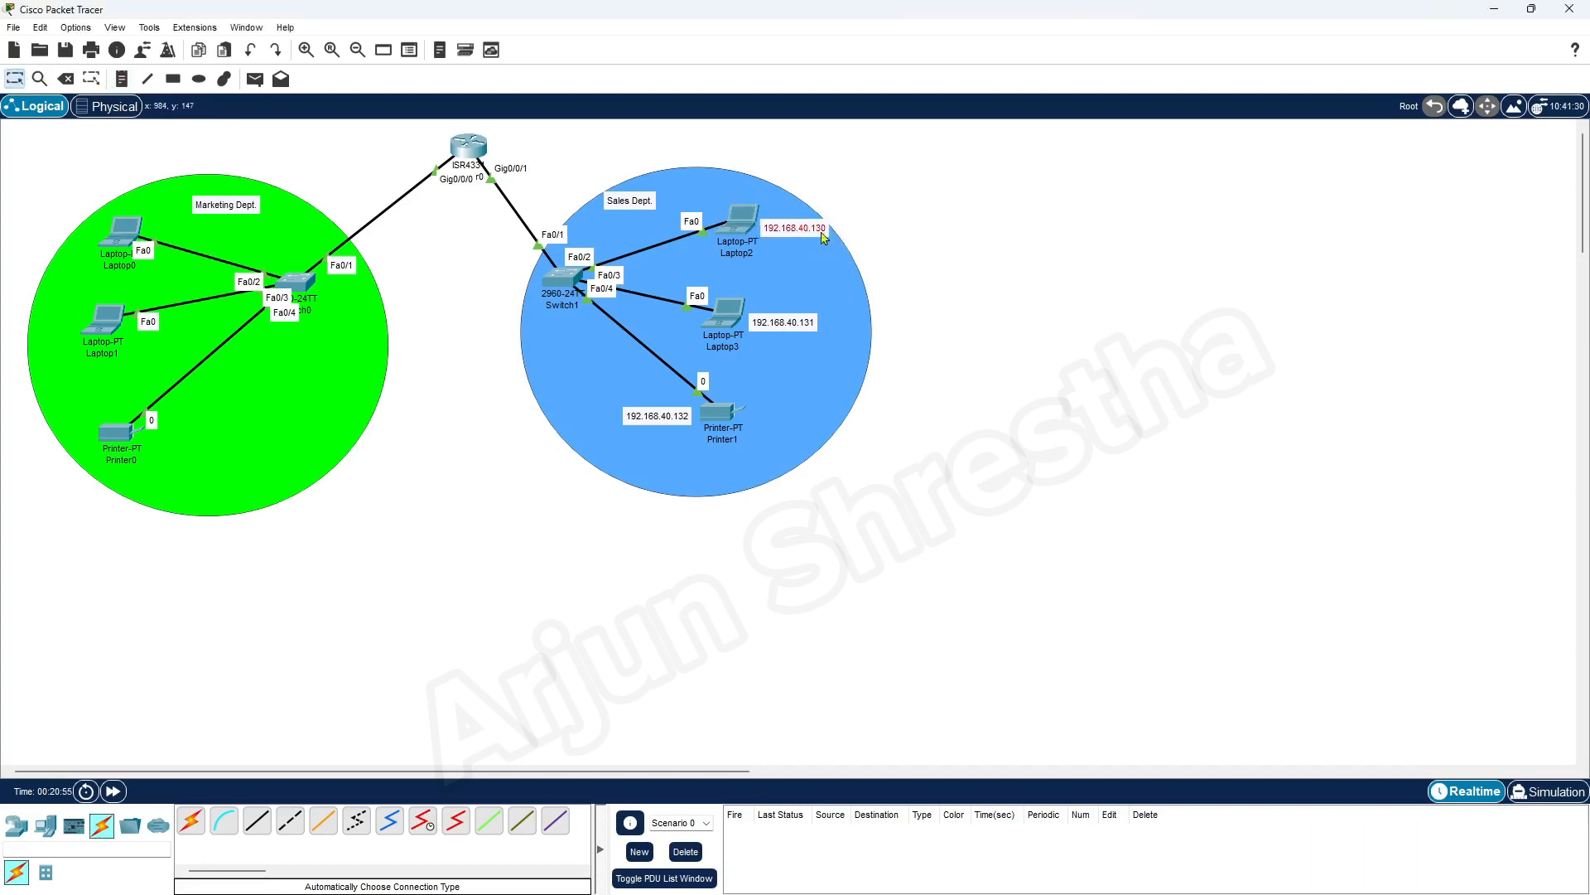
left_click_drag(646, 415, 780, 408)
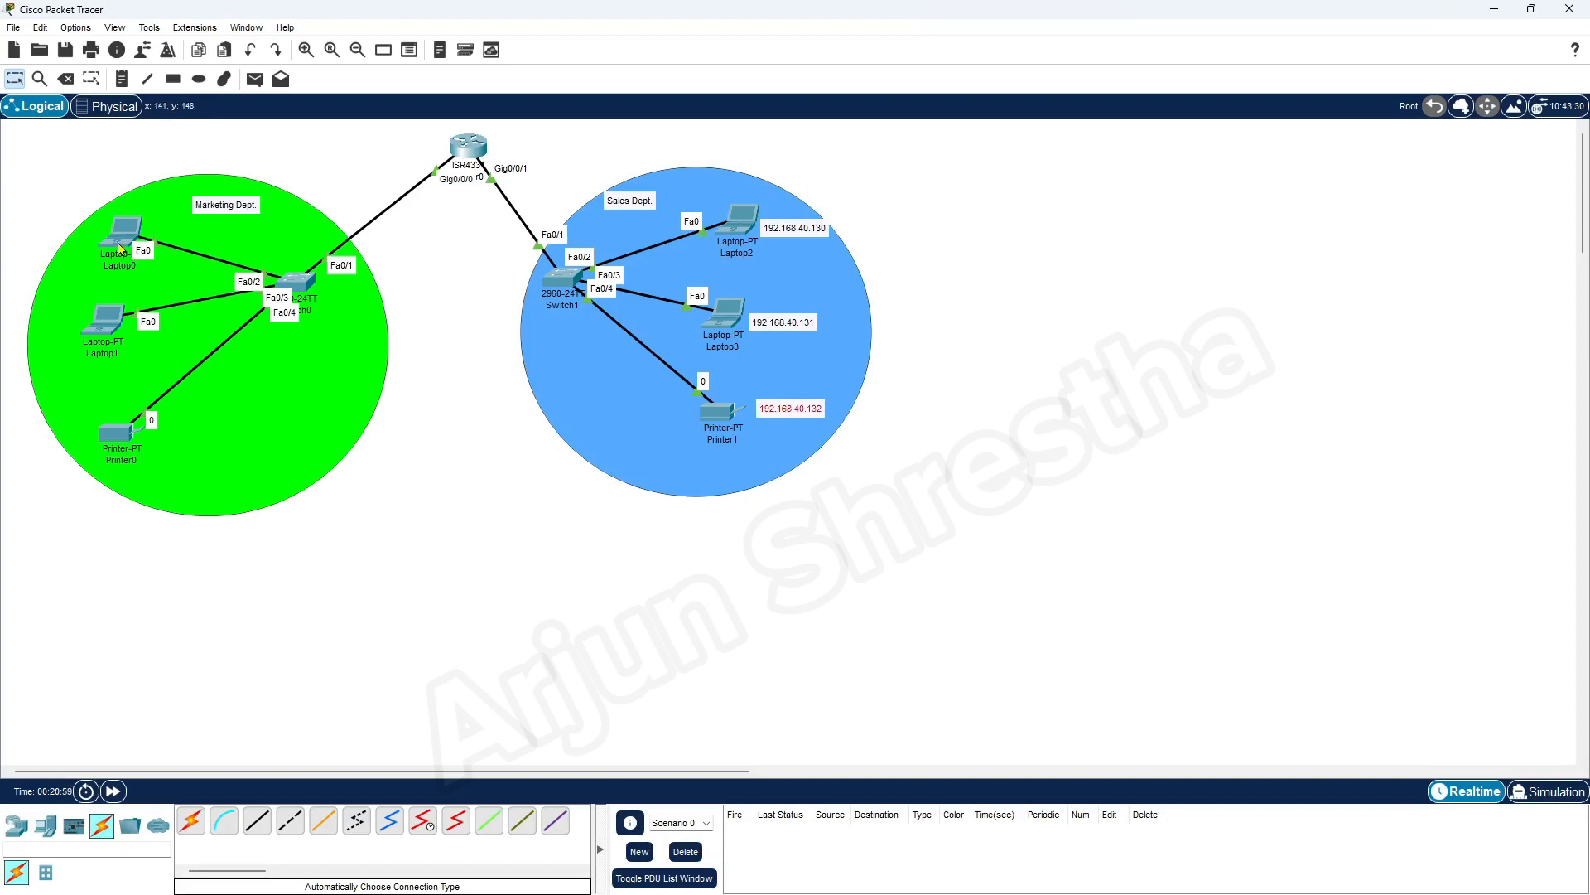
Copy Laptop0's IPv4 address into a note reading 192.168.40.5 and place it directly above the laptop
left_click(120, 247)
left_click(636, 302)
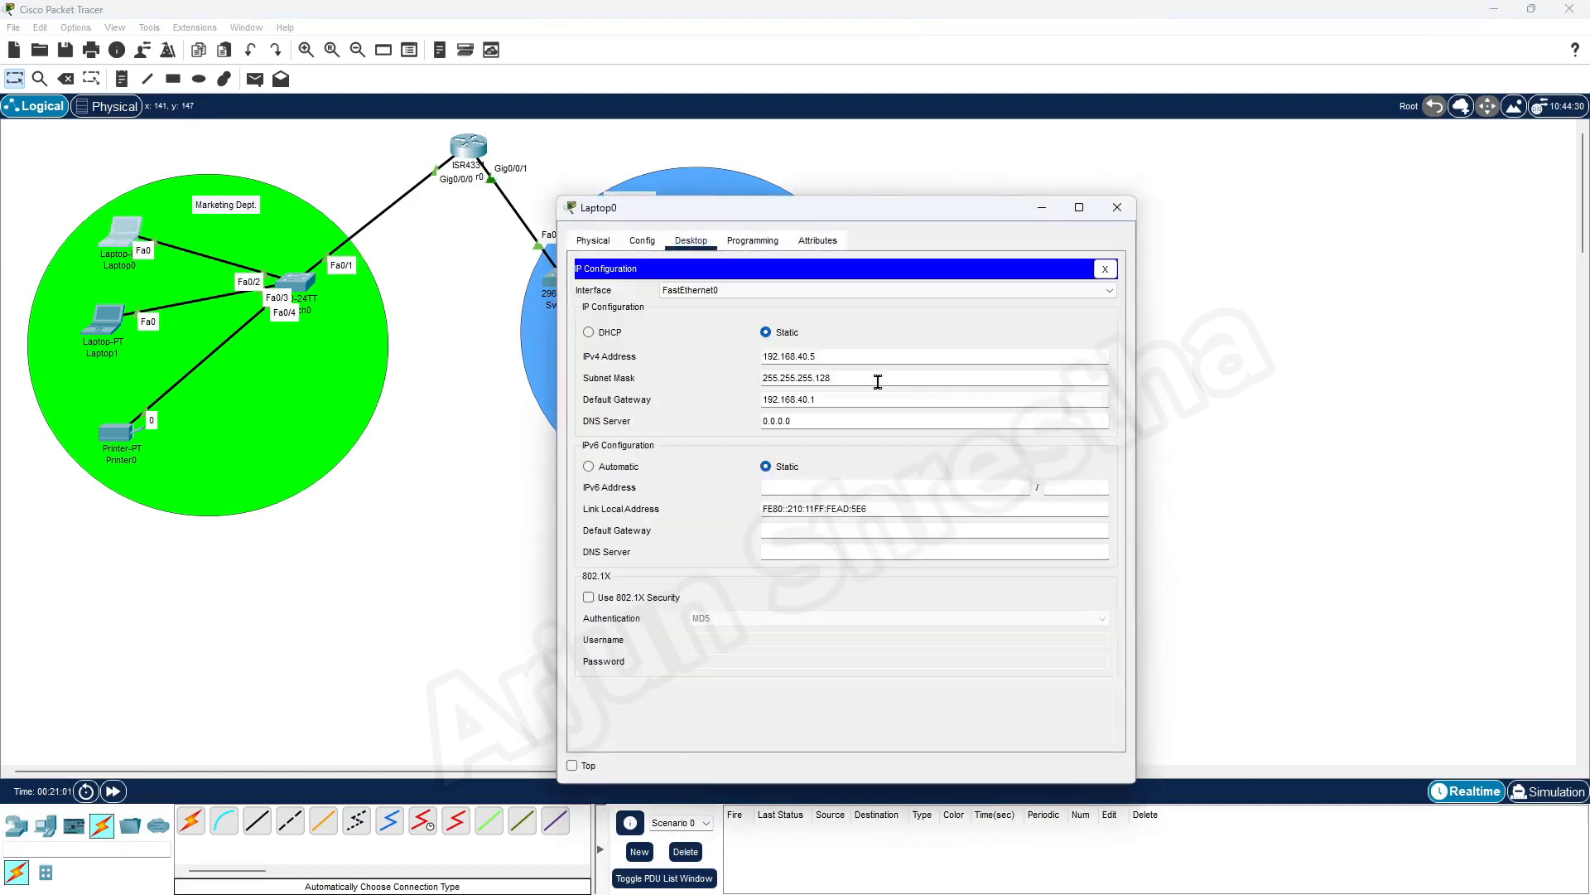
double_click(795, 356)
key("ctrl+c")
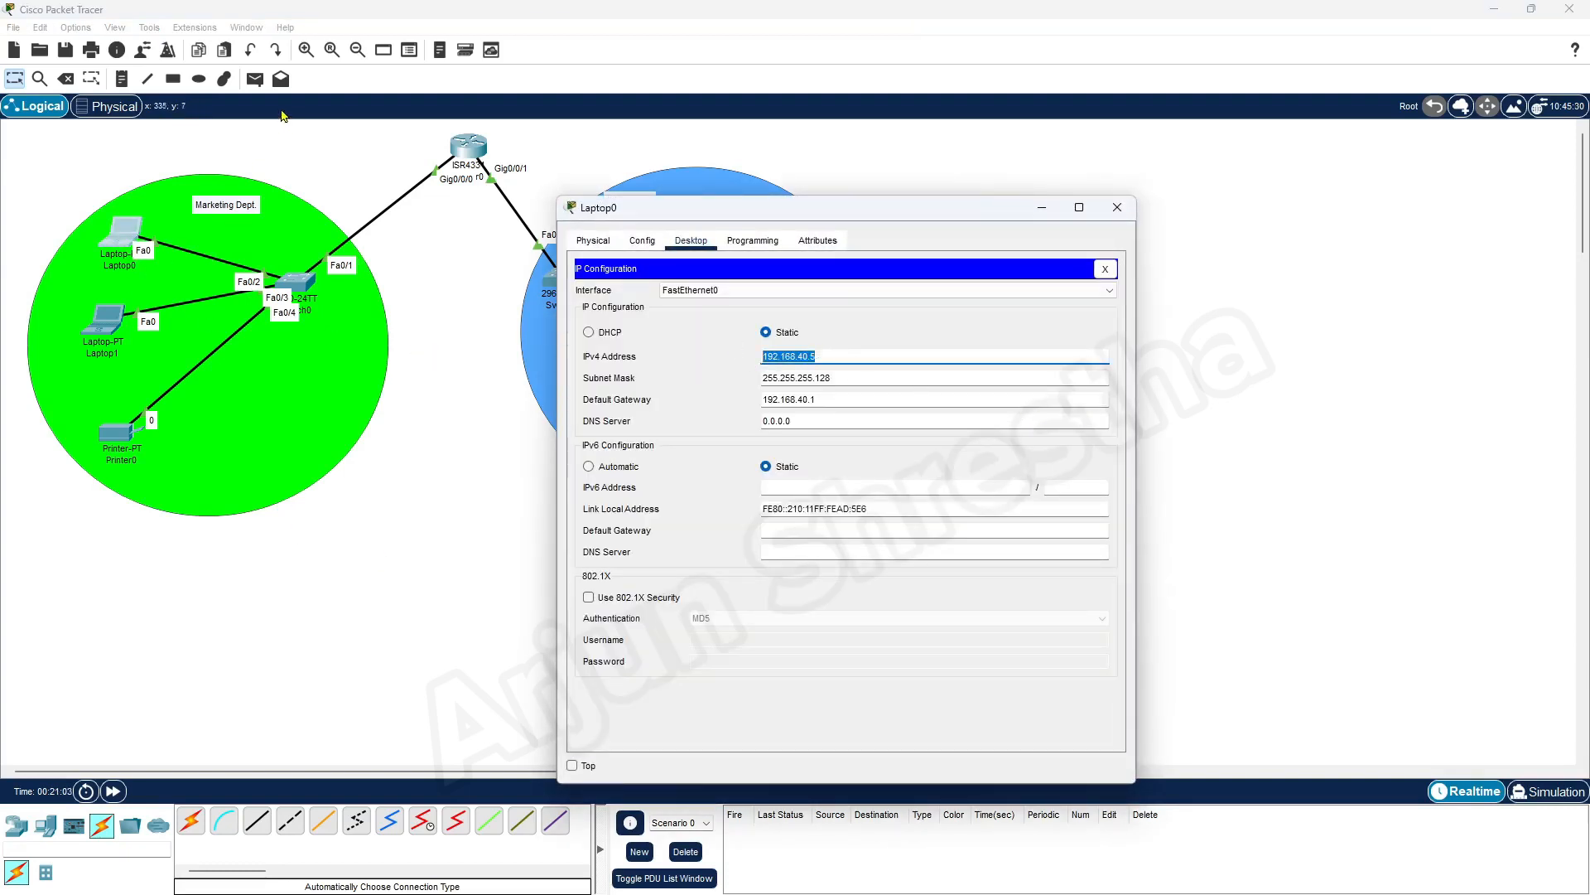
left_click(121, 79)
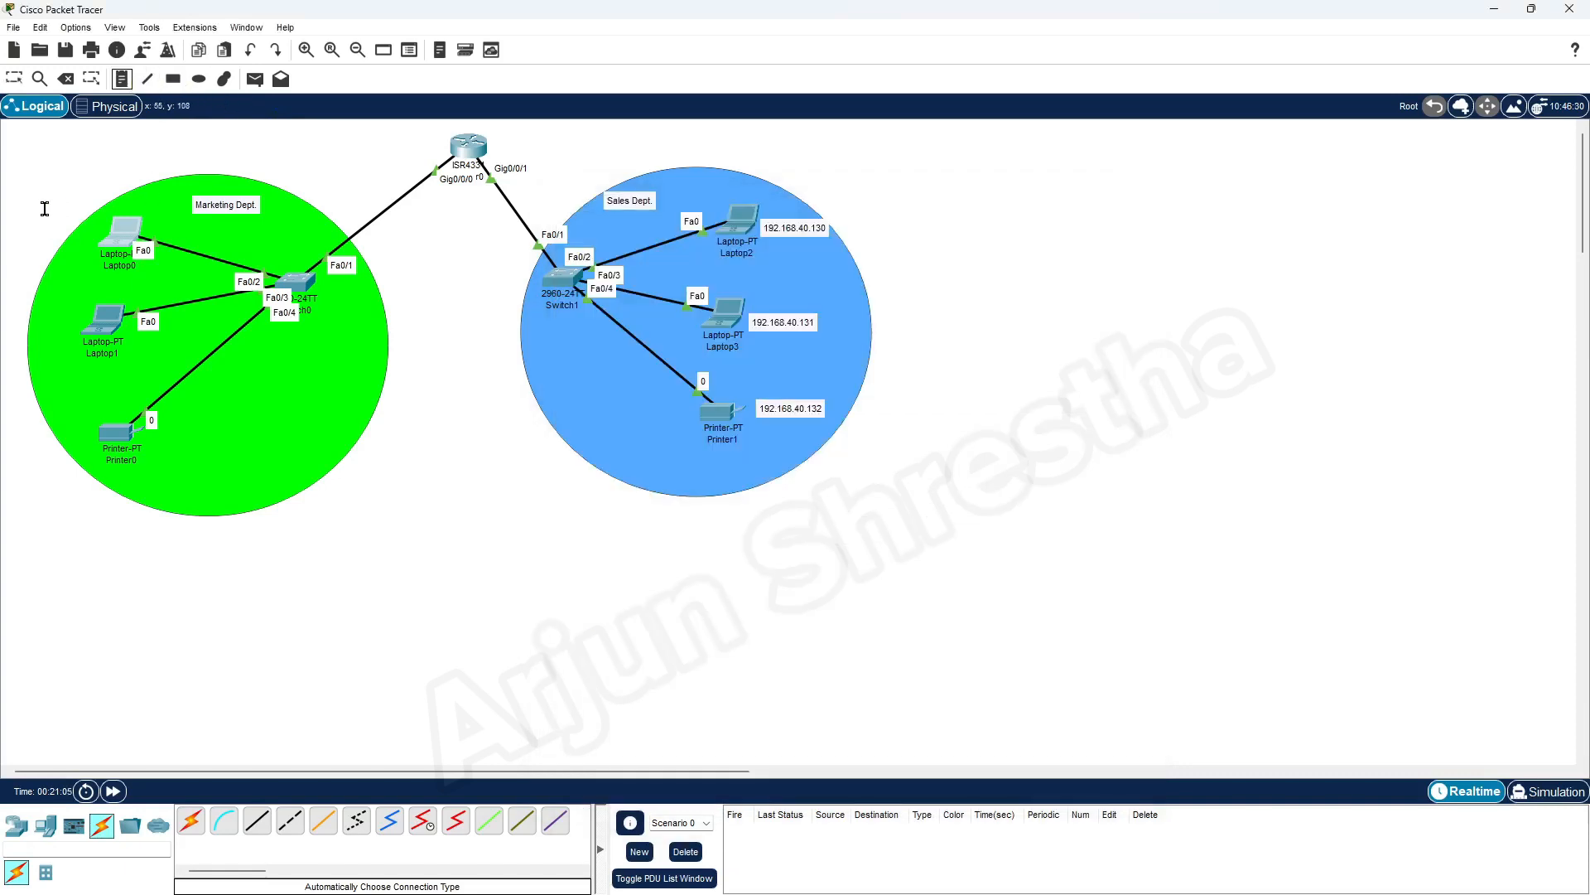
left_click(45, 208)
key("ctrl+v")
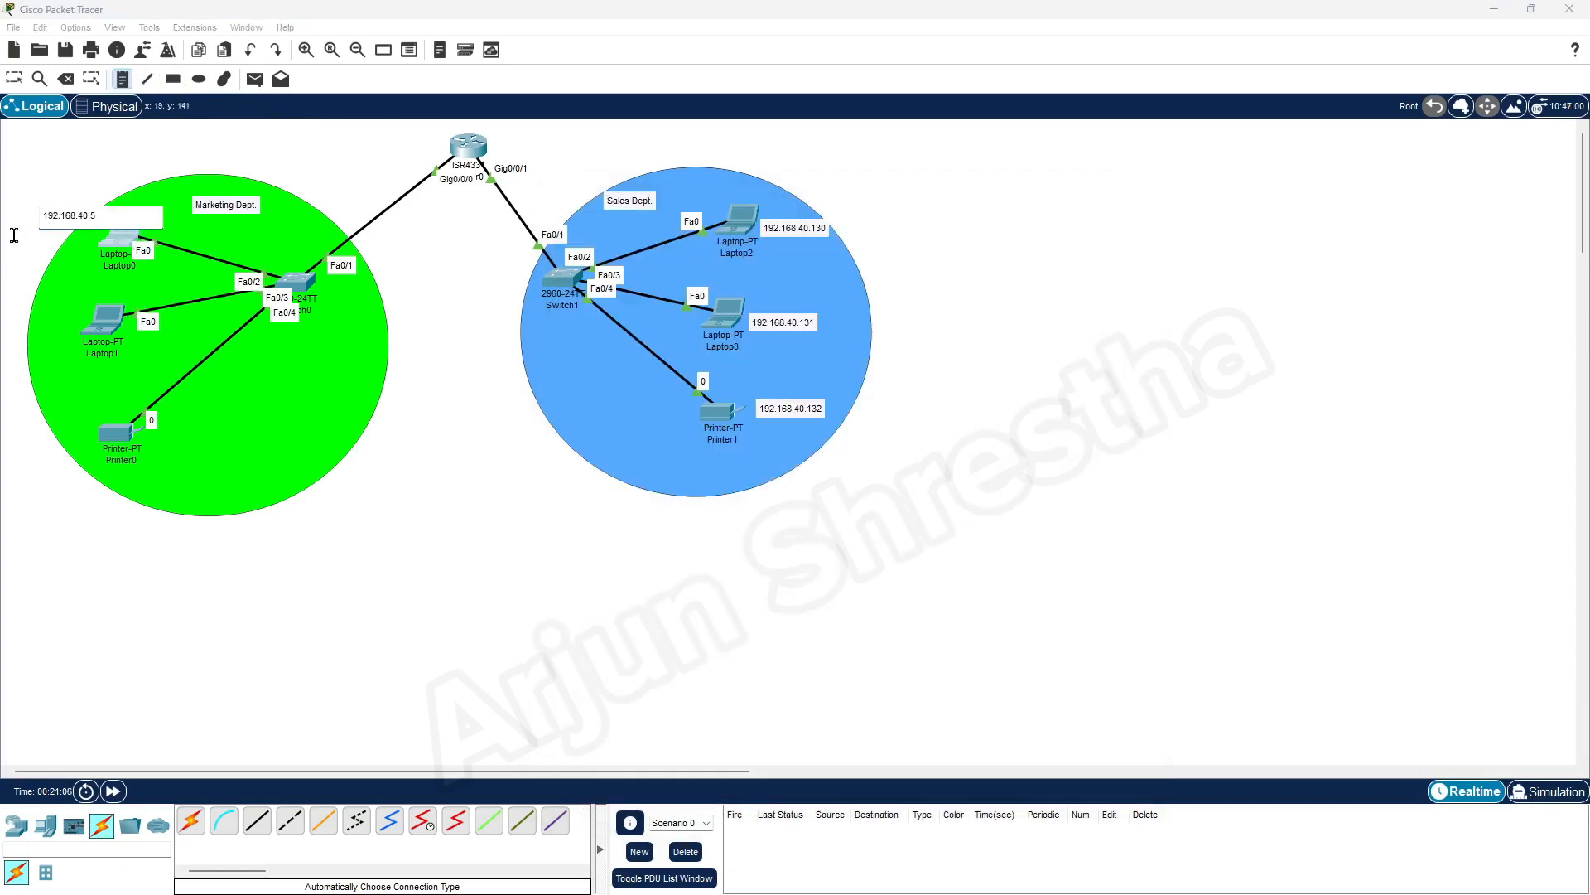
left_click(13, 79)
left_click_drag(68, 217, 130, 199)
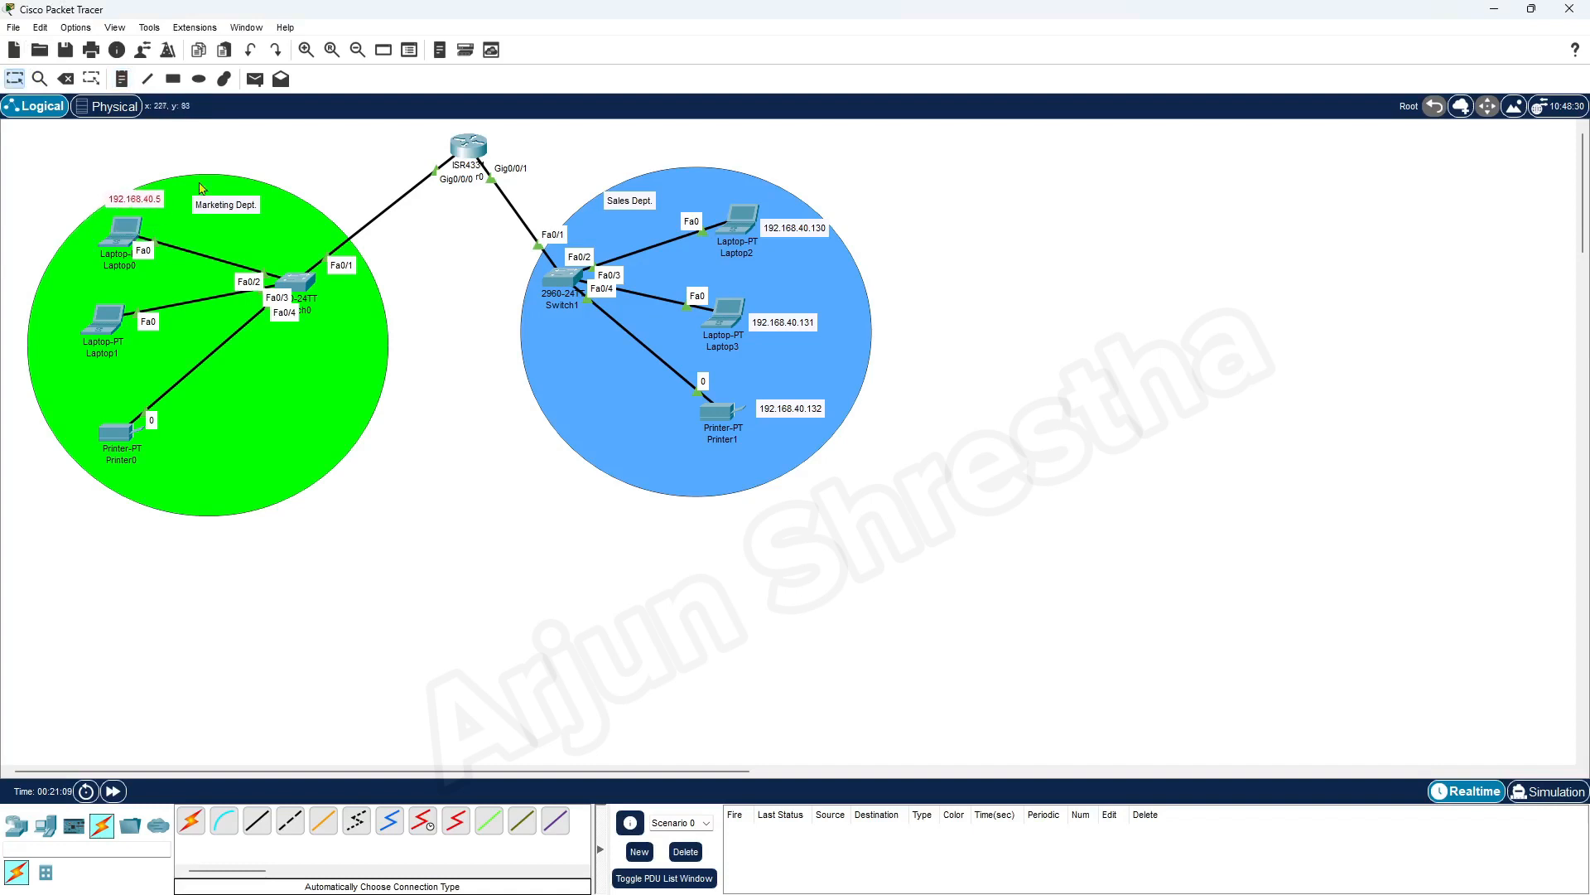
Copy Laptop1's IPv4 address into a note reading 192.168.40.6 and place it just left of the laptop
left_click(107, 329)
left_click(686, 331)
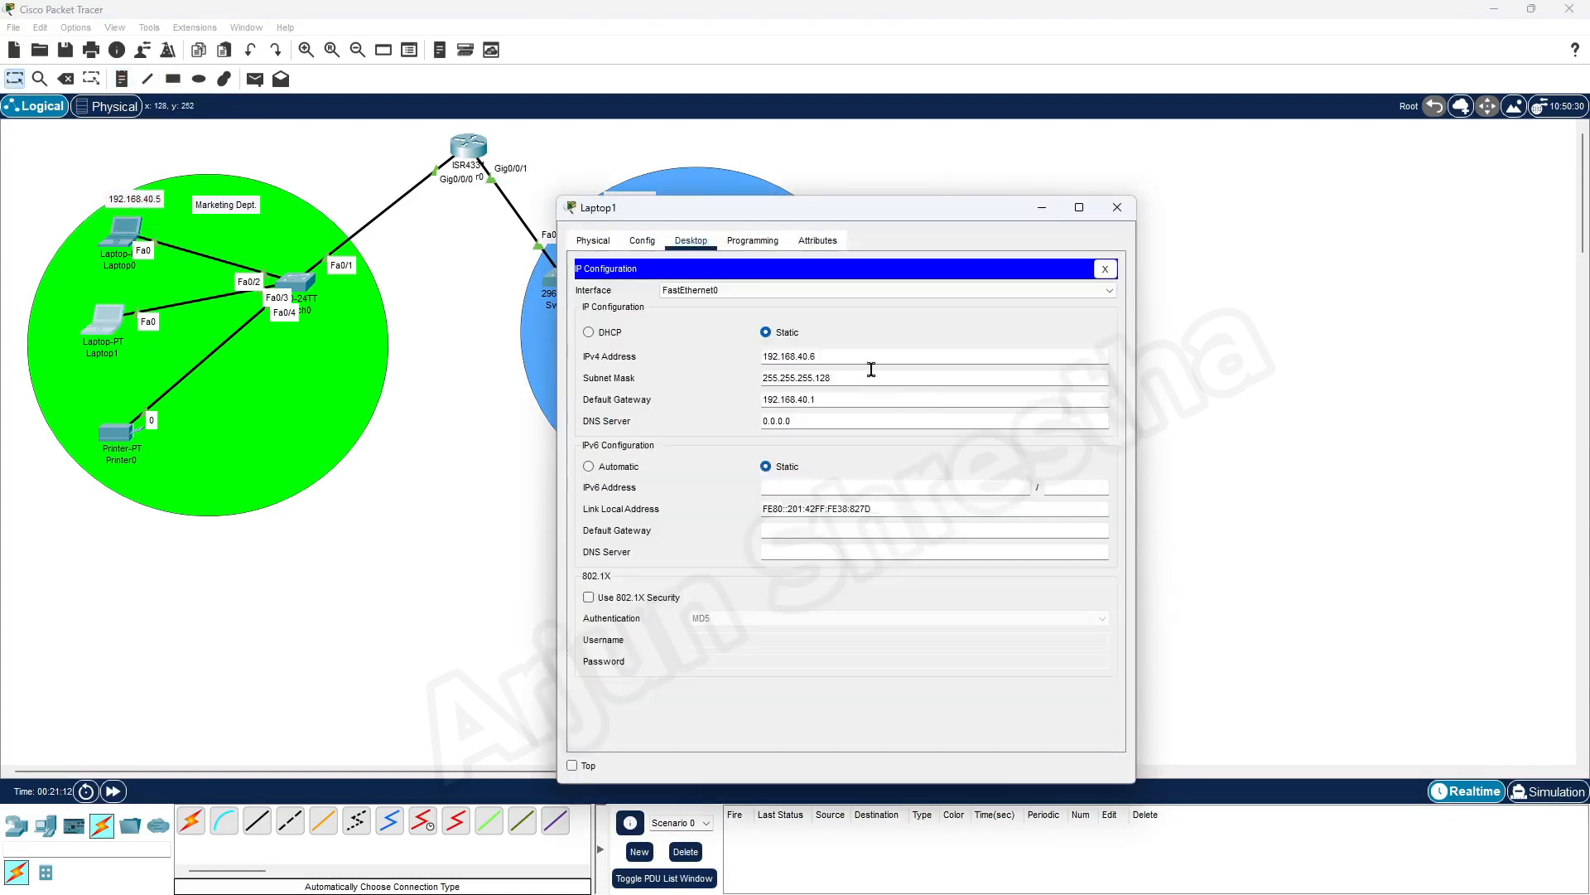
left_click_drag(828, 356, 671, 353)
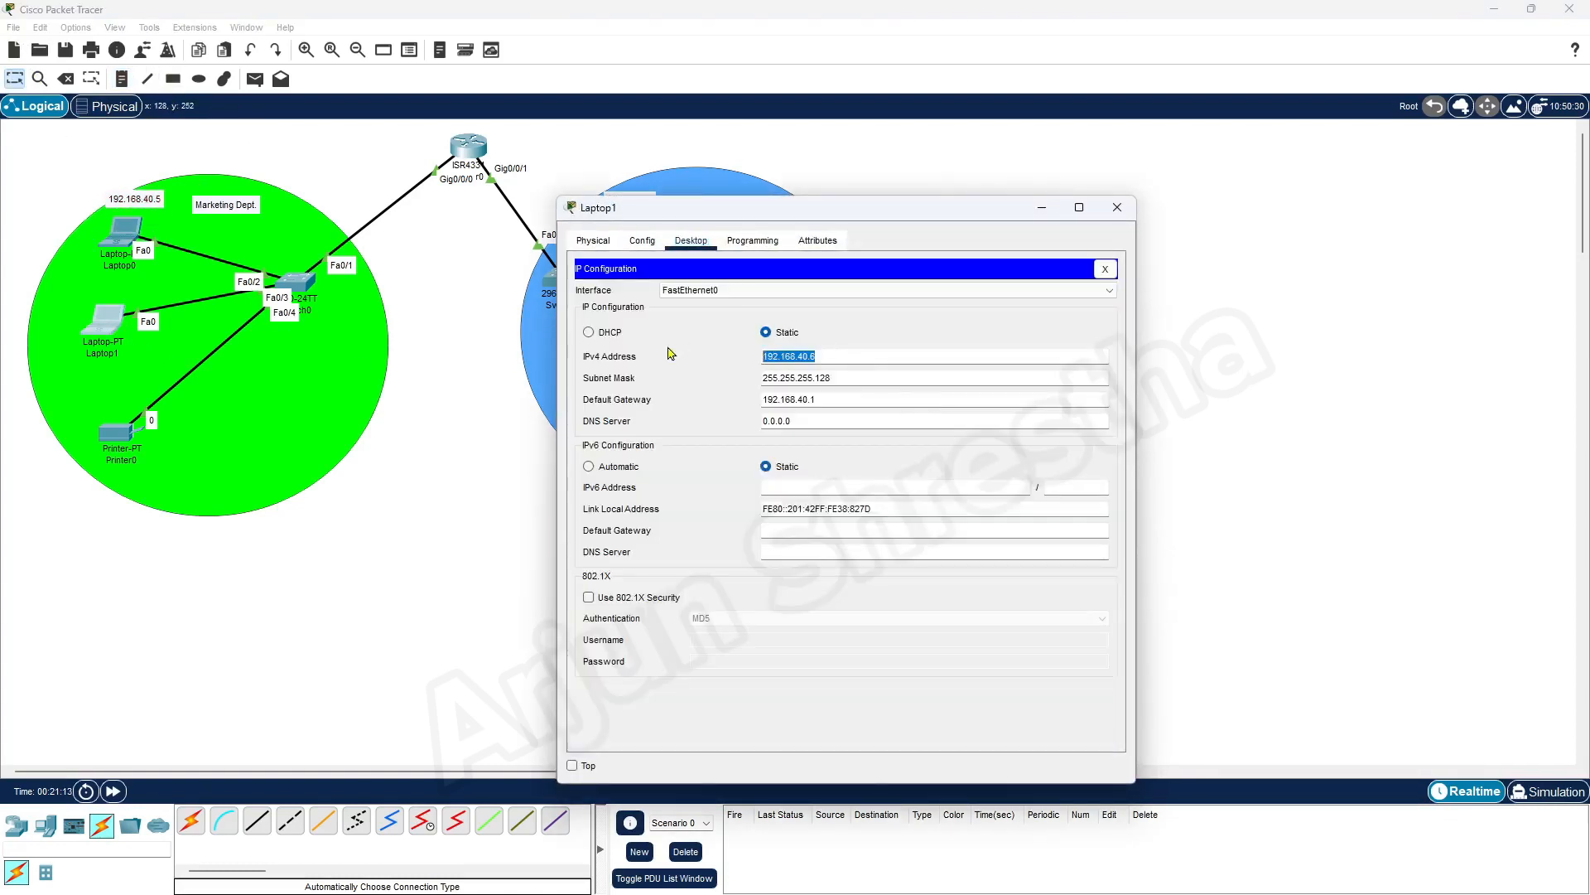
left_click(1117, 206)
left_click(121, 78)
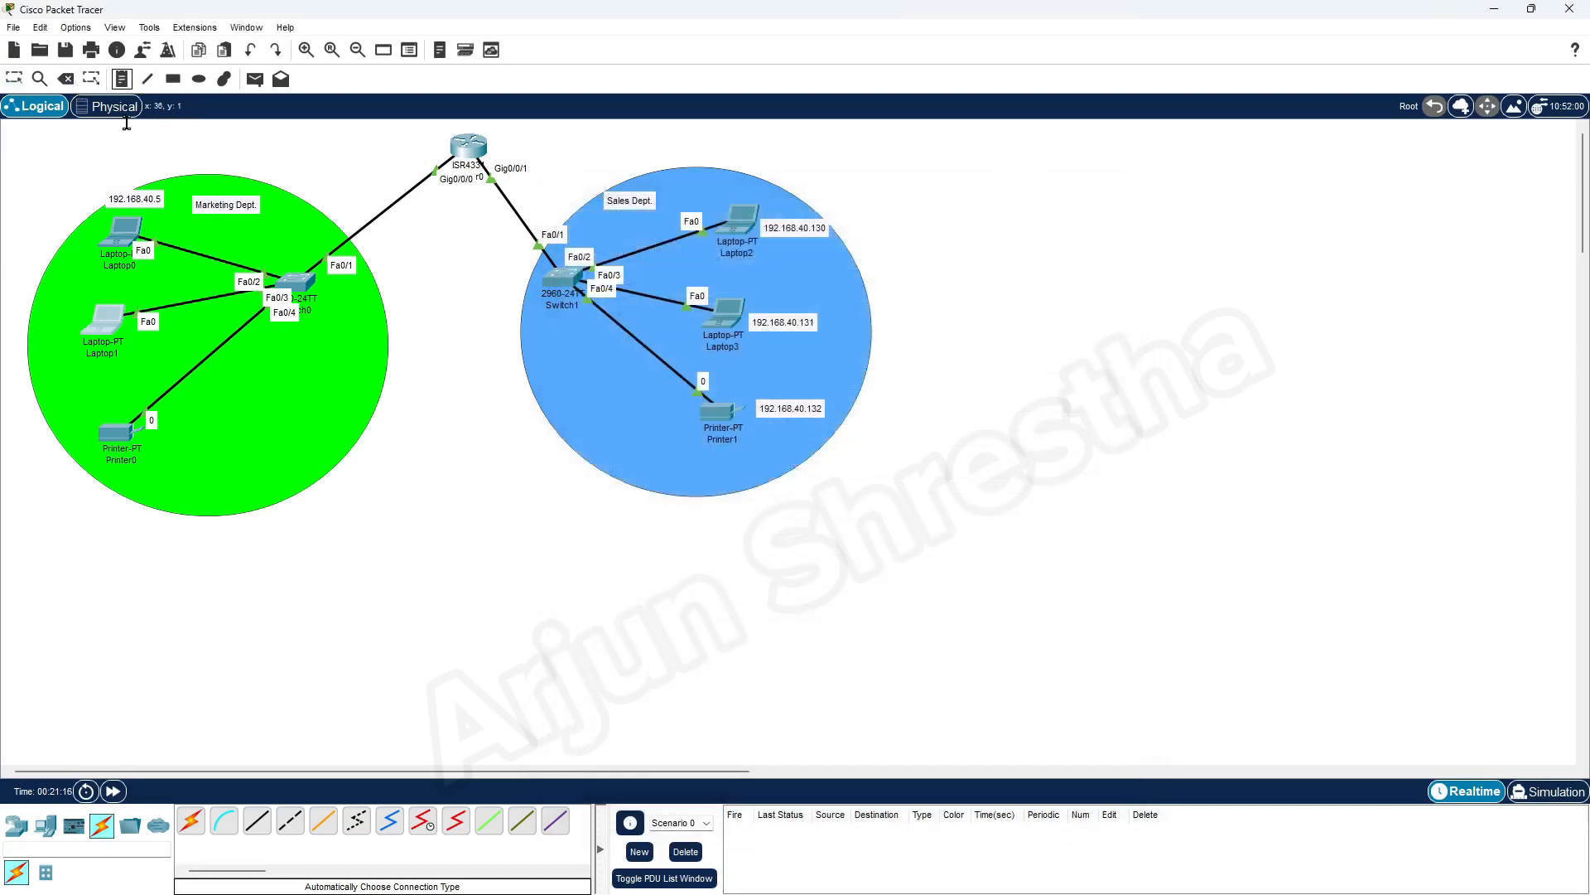
left_click(43, 298)
type("192.168.40.6")
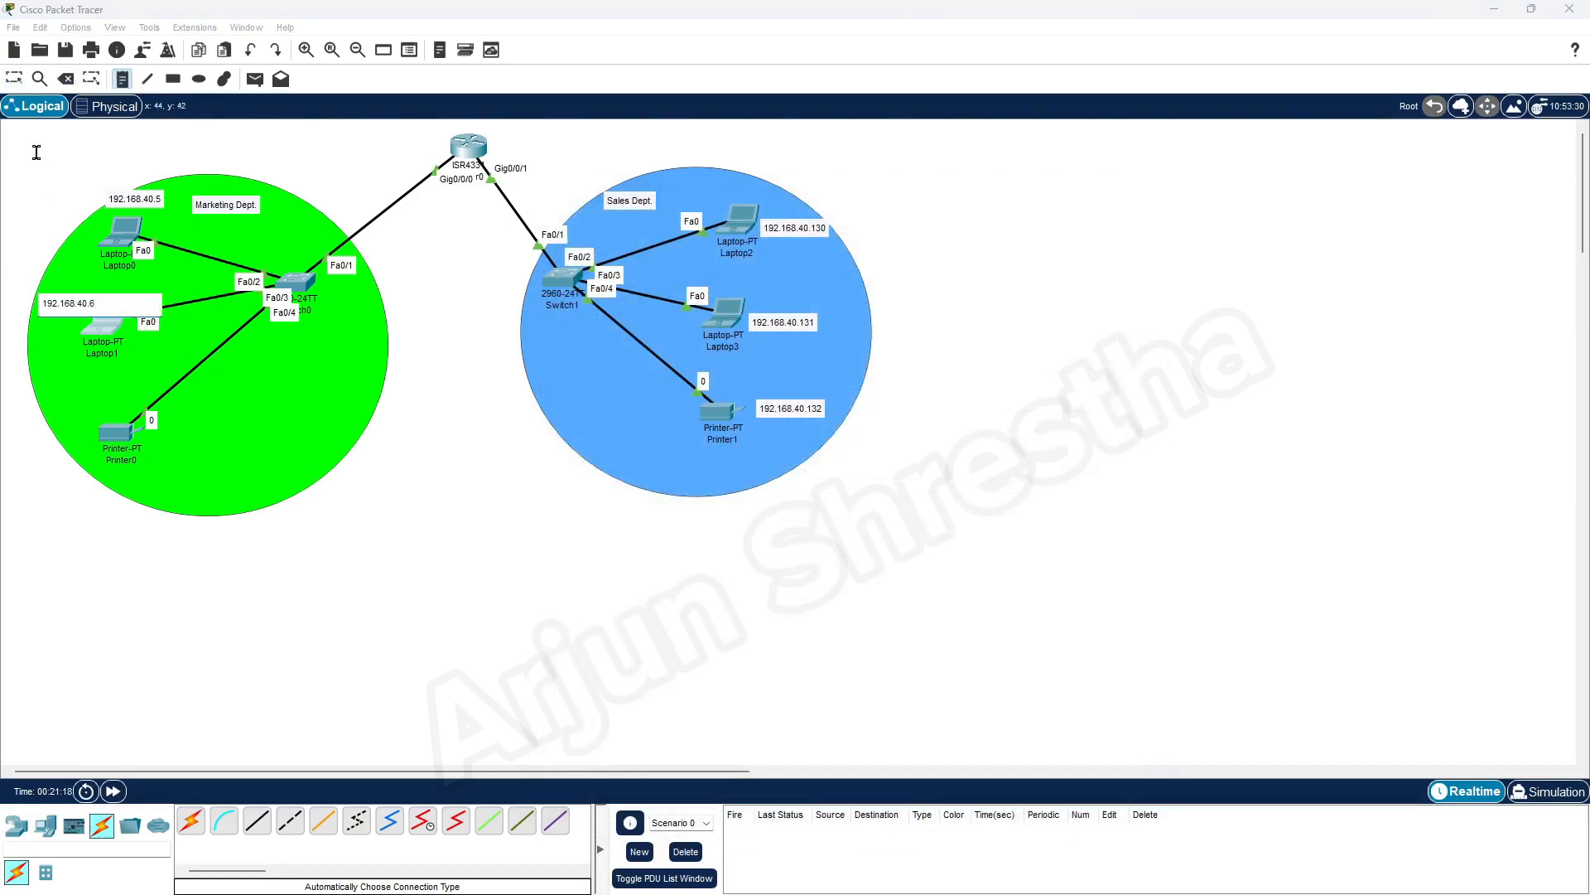
left_click(13, 79)
mouse_move(68, 305)
left_mouse_down()
mouse_move(100, 296)
mouse_move(52, 329)
left_mouse_up()
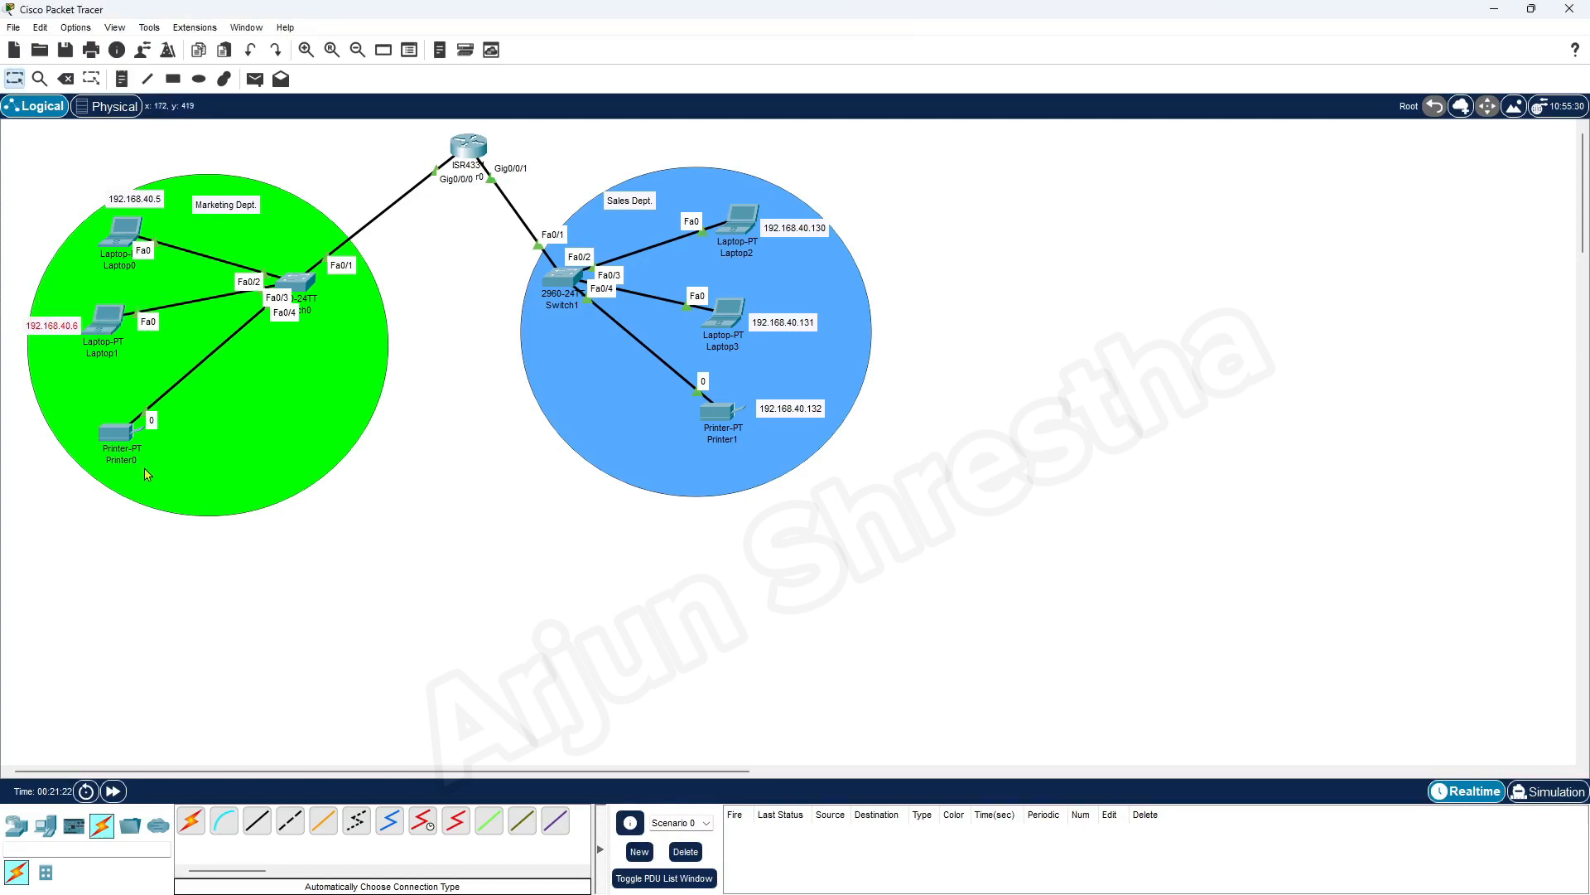
Copy Printer0's FastEthernet0 IPv4 address into a note reading 192.168.40.7 and place it just right of the printer's name
left_click(120, 438)
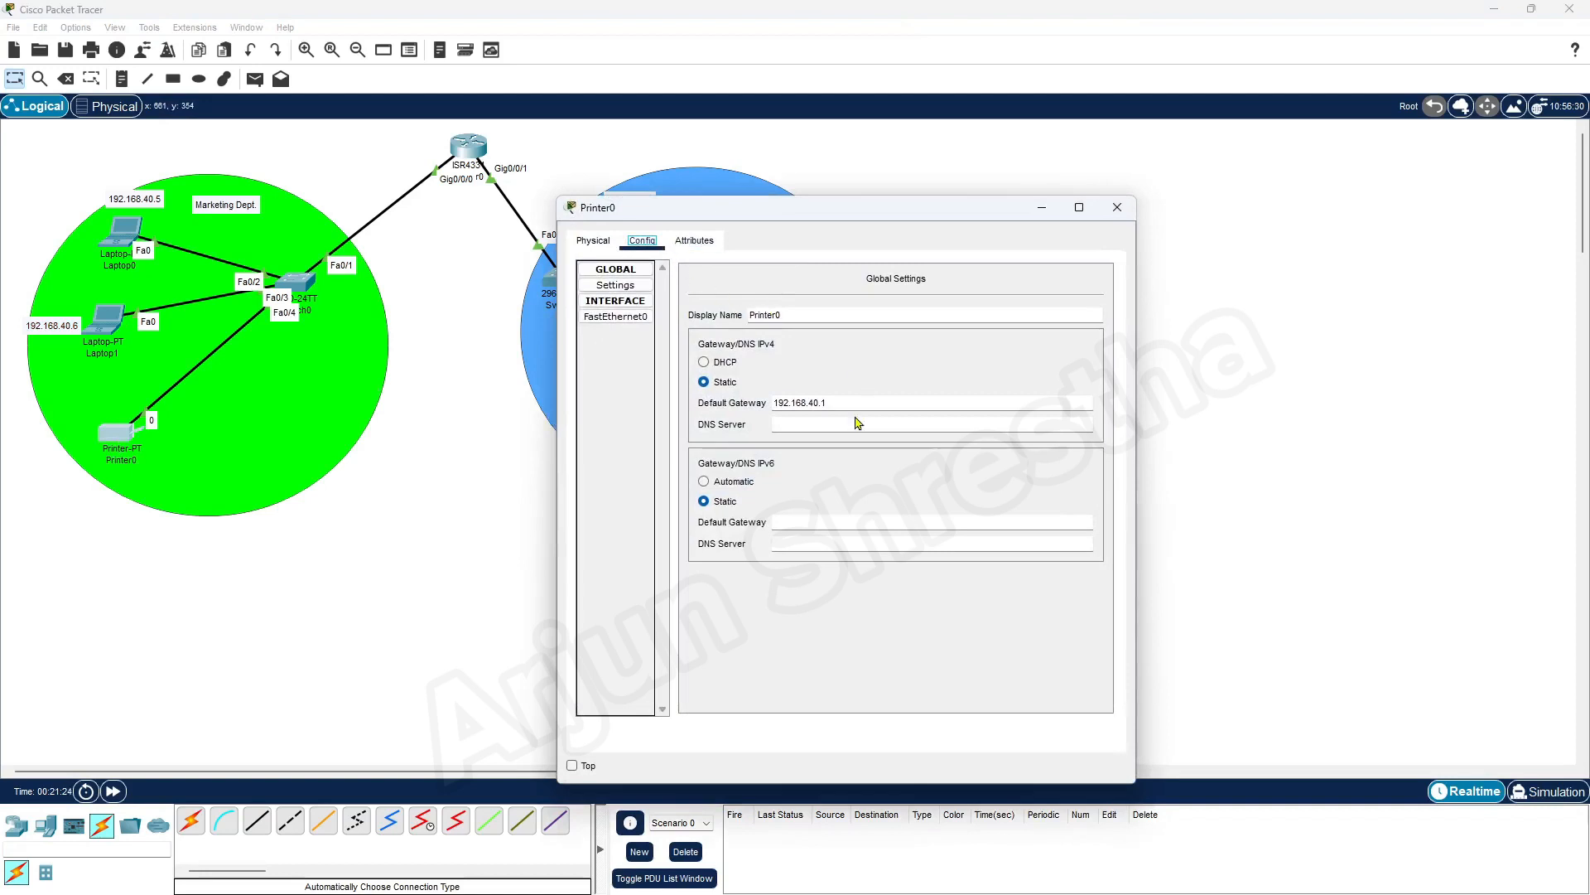
left_click(616, 316)
left_click_drag(961, 411, 897, 412)
key("ctrl+c")
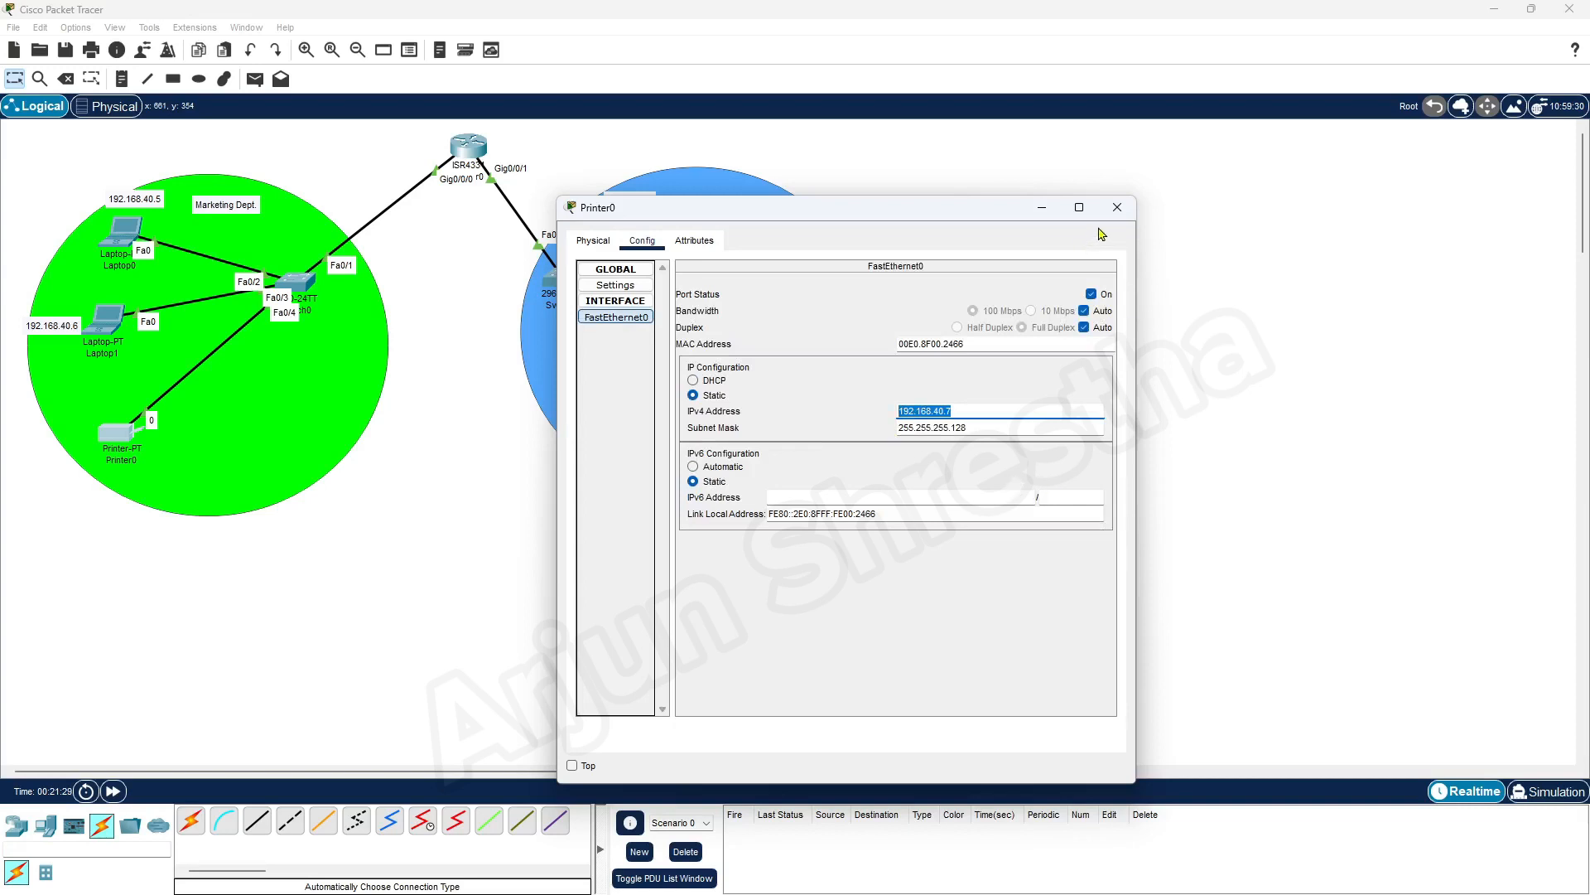
left_click(1117, 207)
left_click(122, 79)
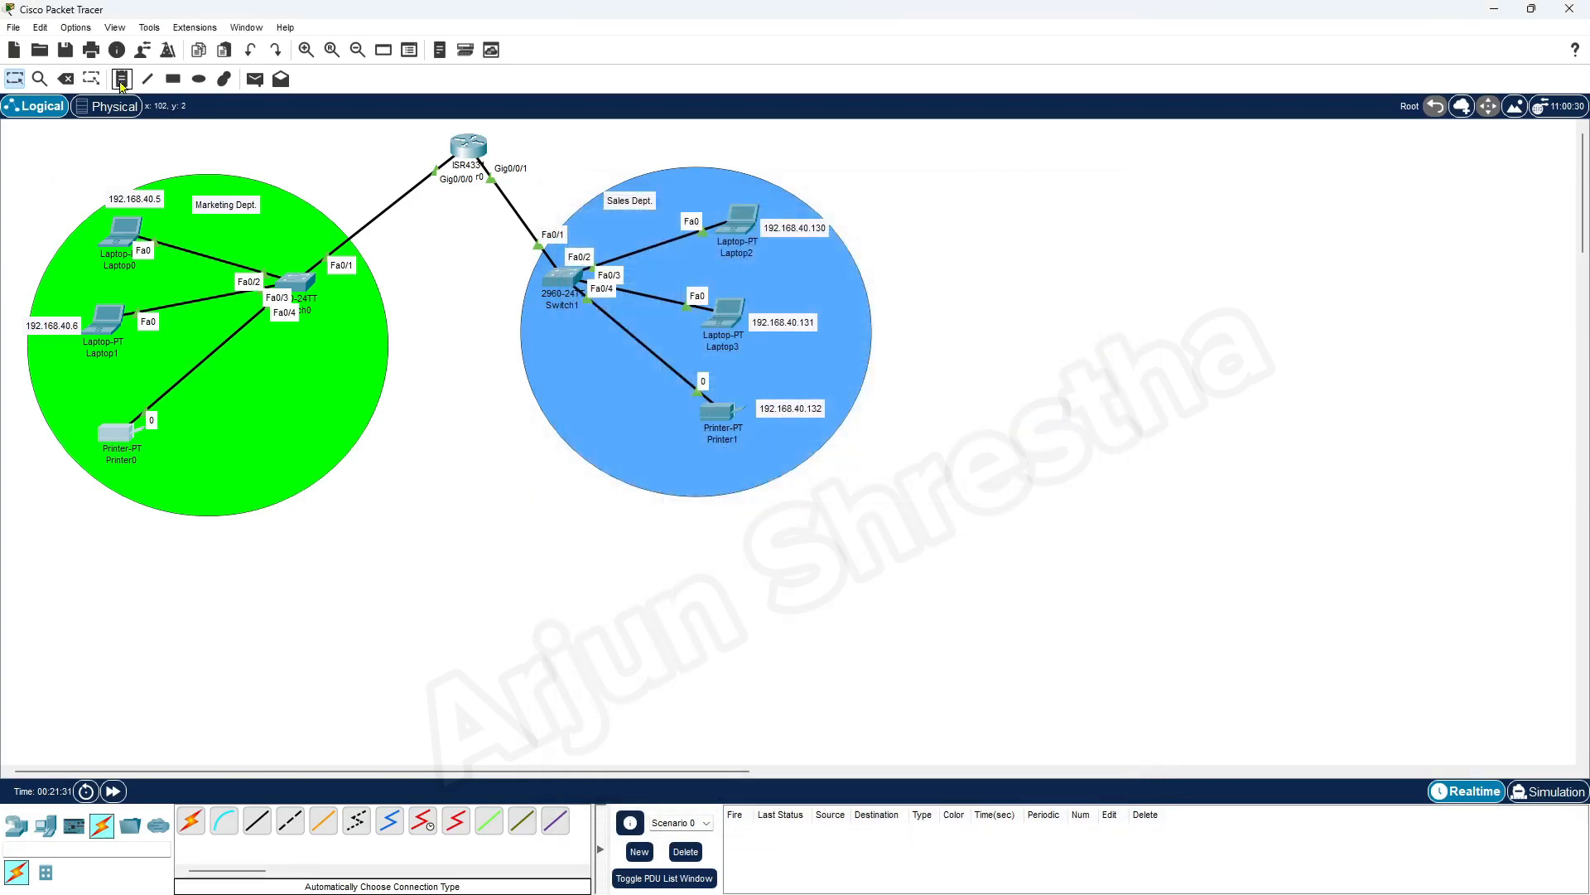
left_click(167, 475)
key("ctrl+v")
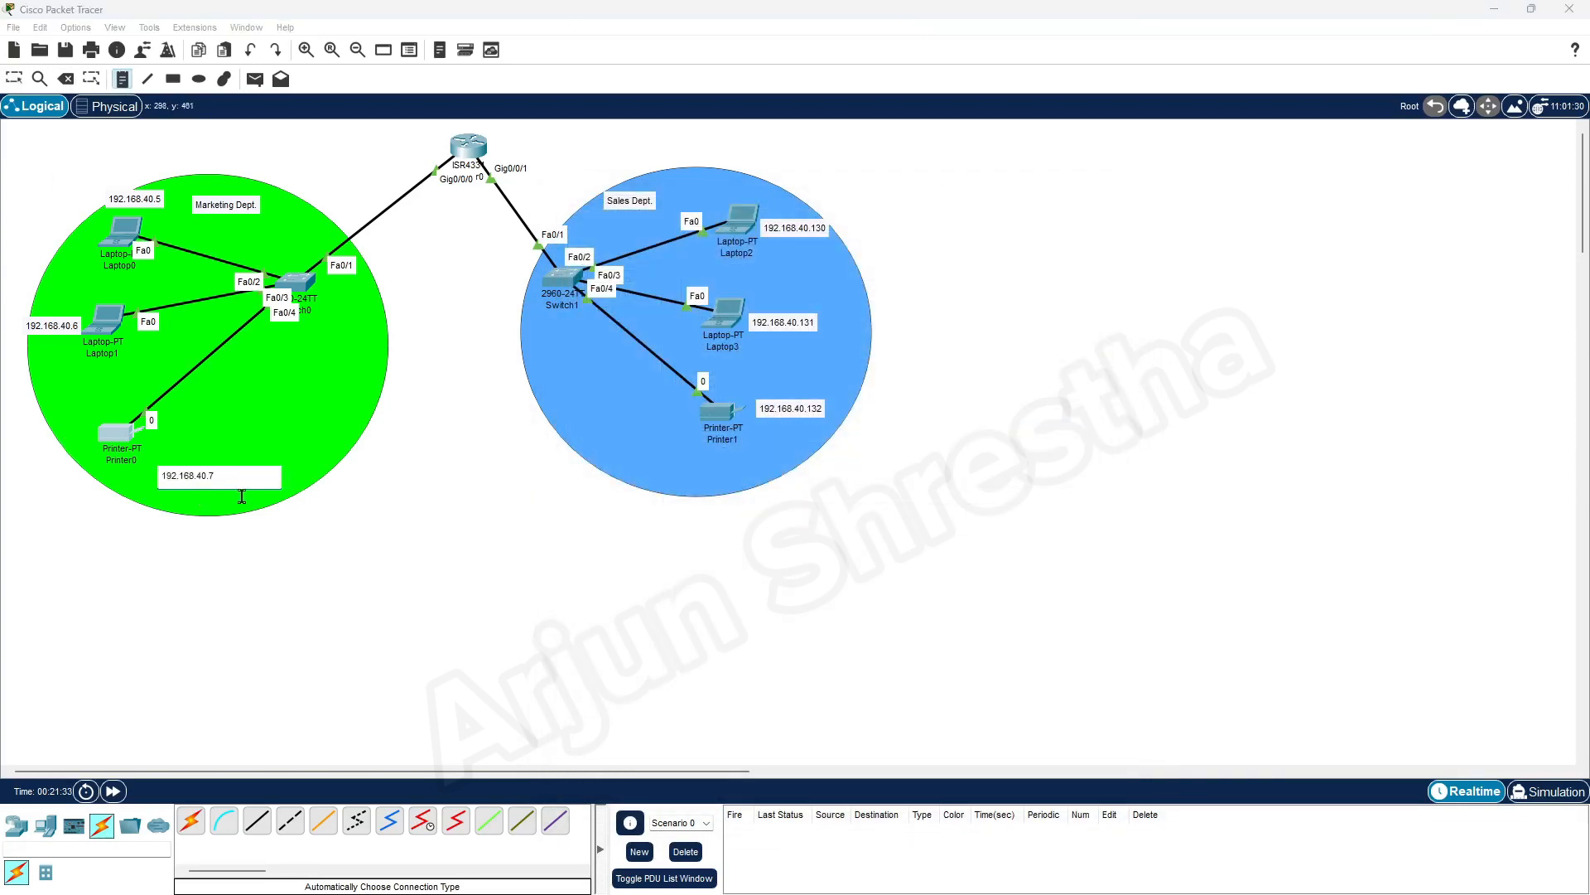
left_click(14, 79)
left_click_drag(210, 474, 199, 451)
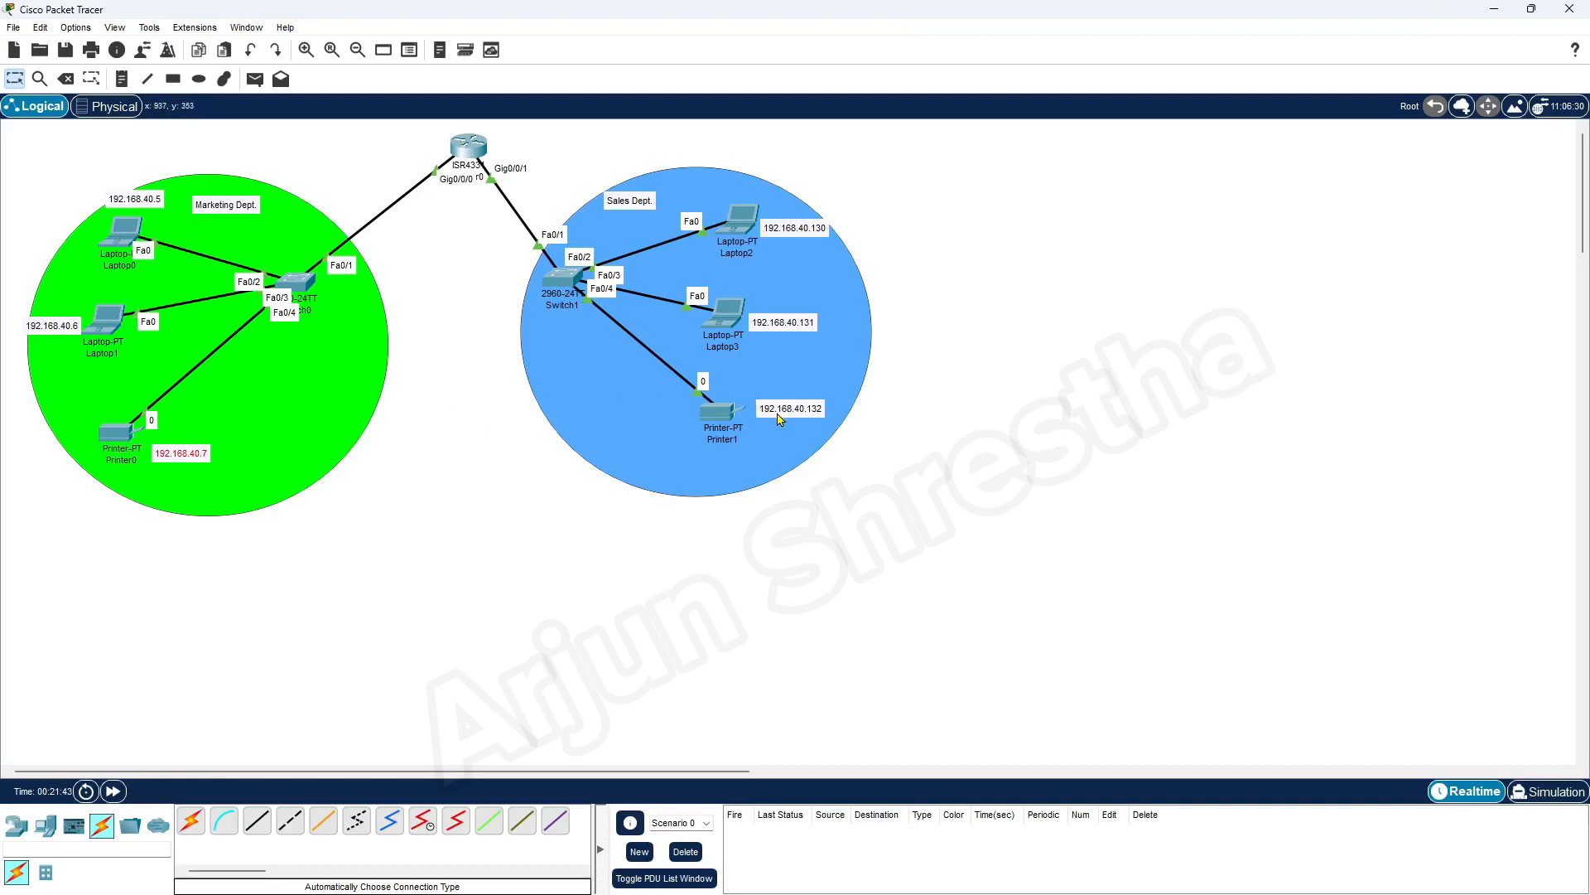
Ping Printer1 at 192.168.40.132 from Laptop0's Command Prompt, with the laptop's window moved clear of the topology
left_click(122, 230)
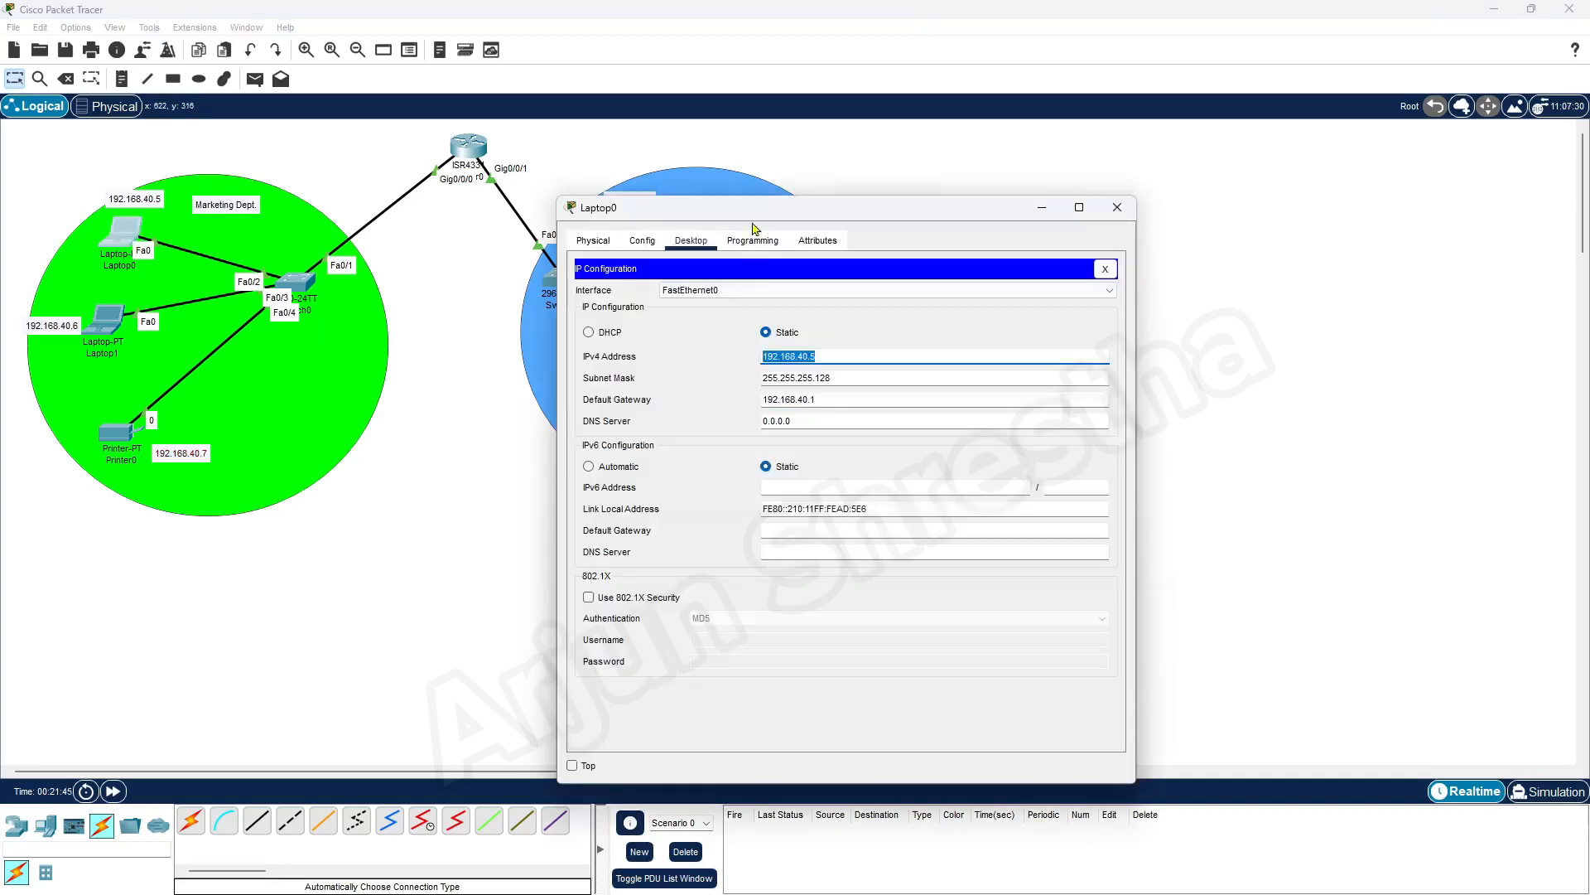
left_click_drag(754, 214, 1095, 170)
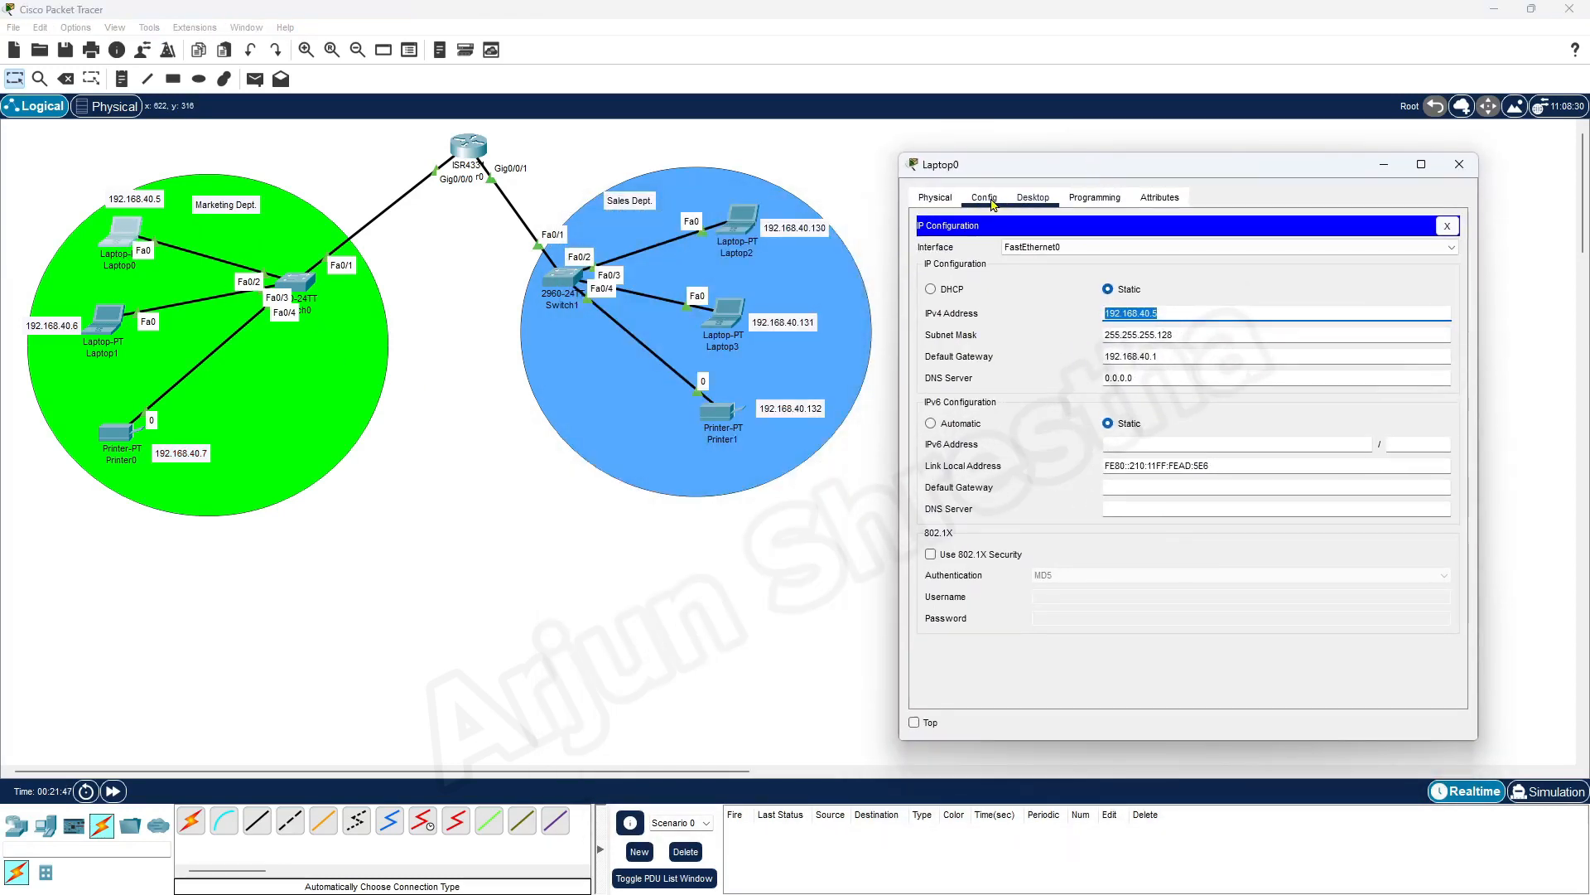
left_click(1447, 226)
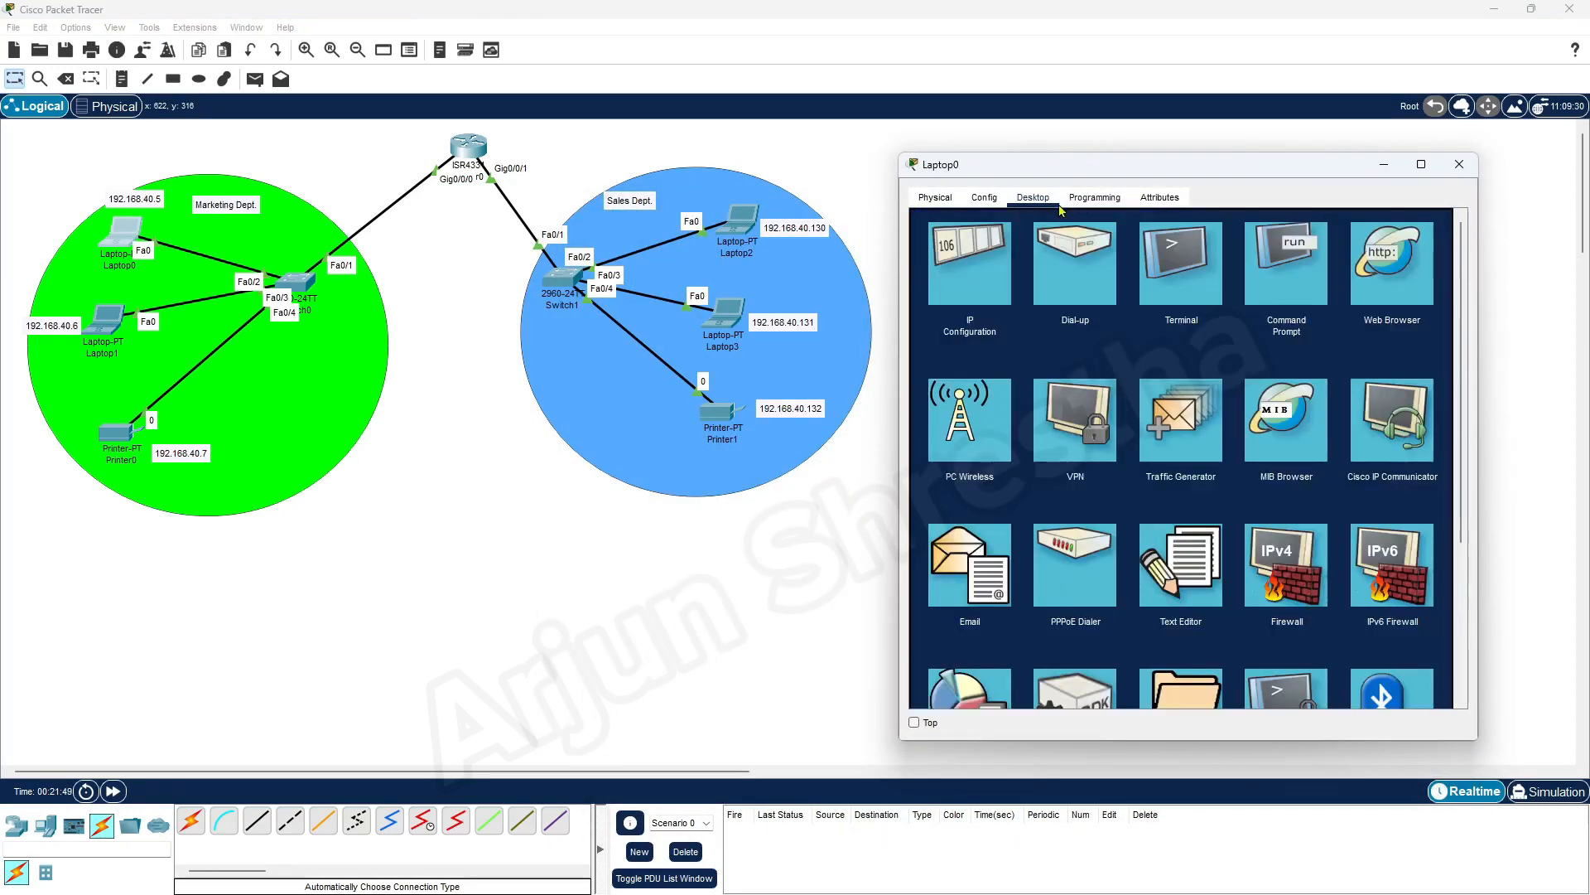
left_click(1302, 251)
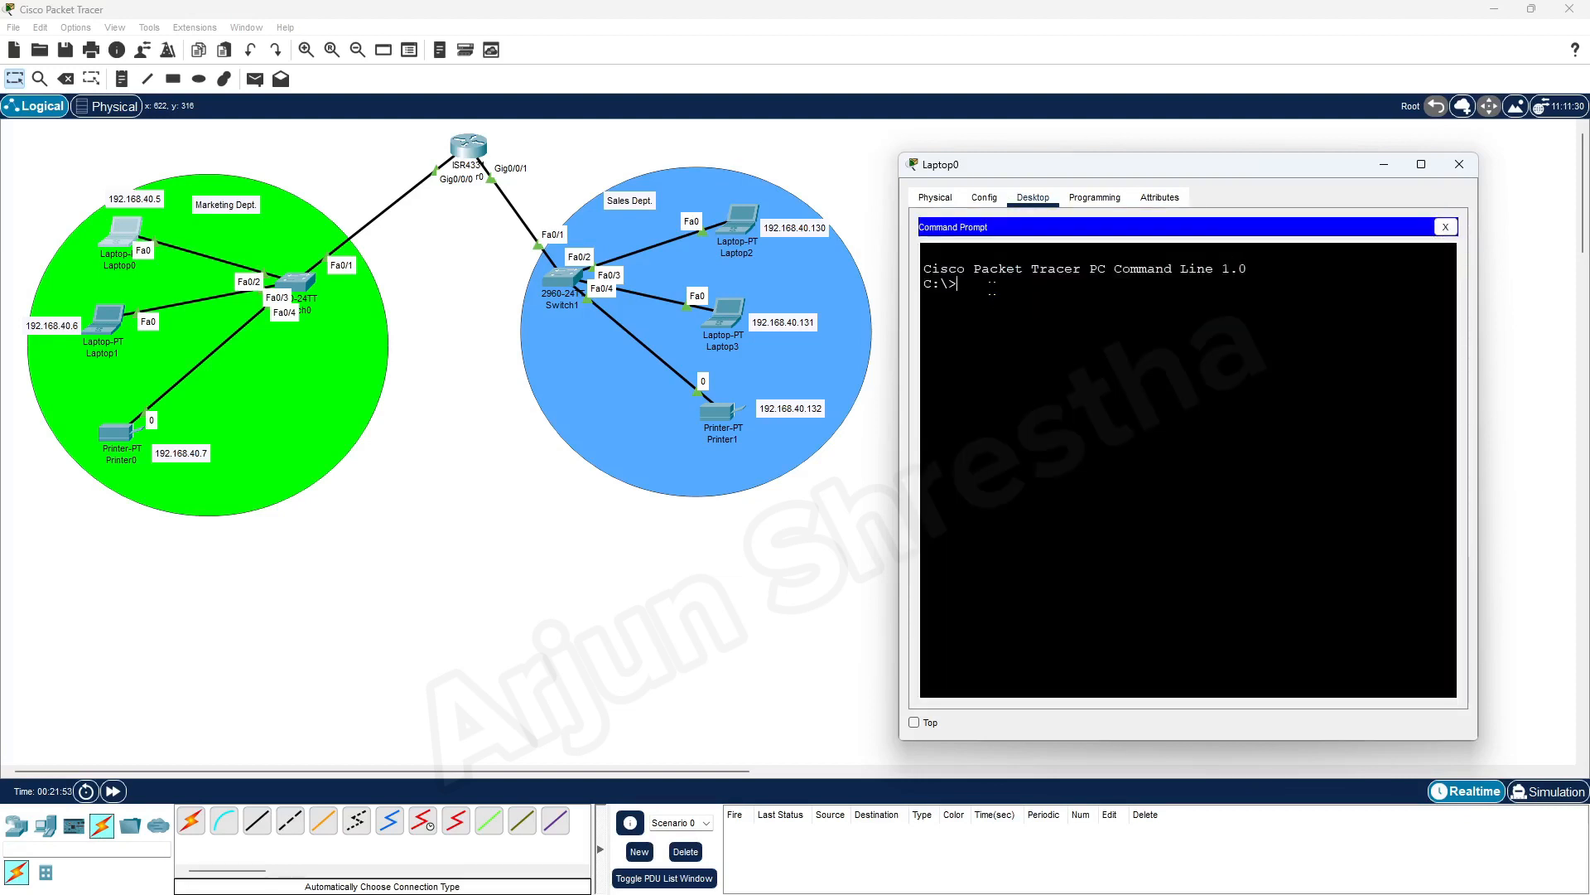
type("ping")
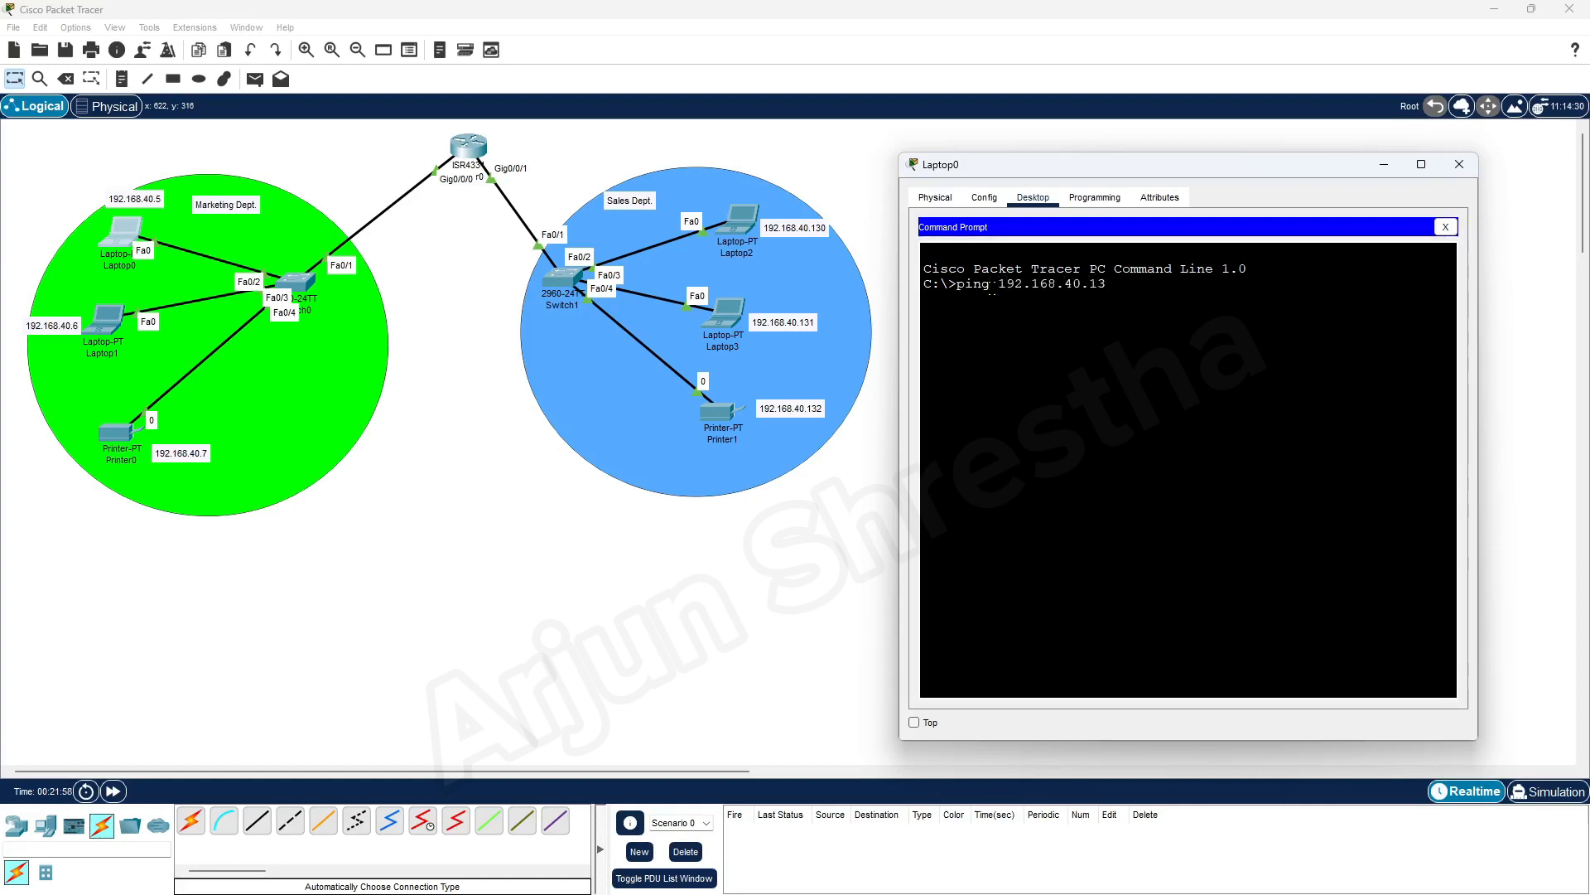
type("192.168.40.132")
key("Return")
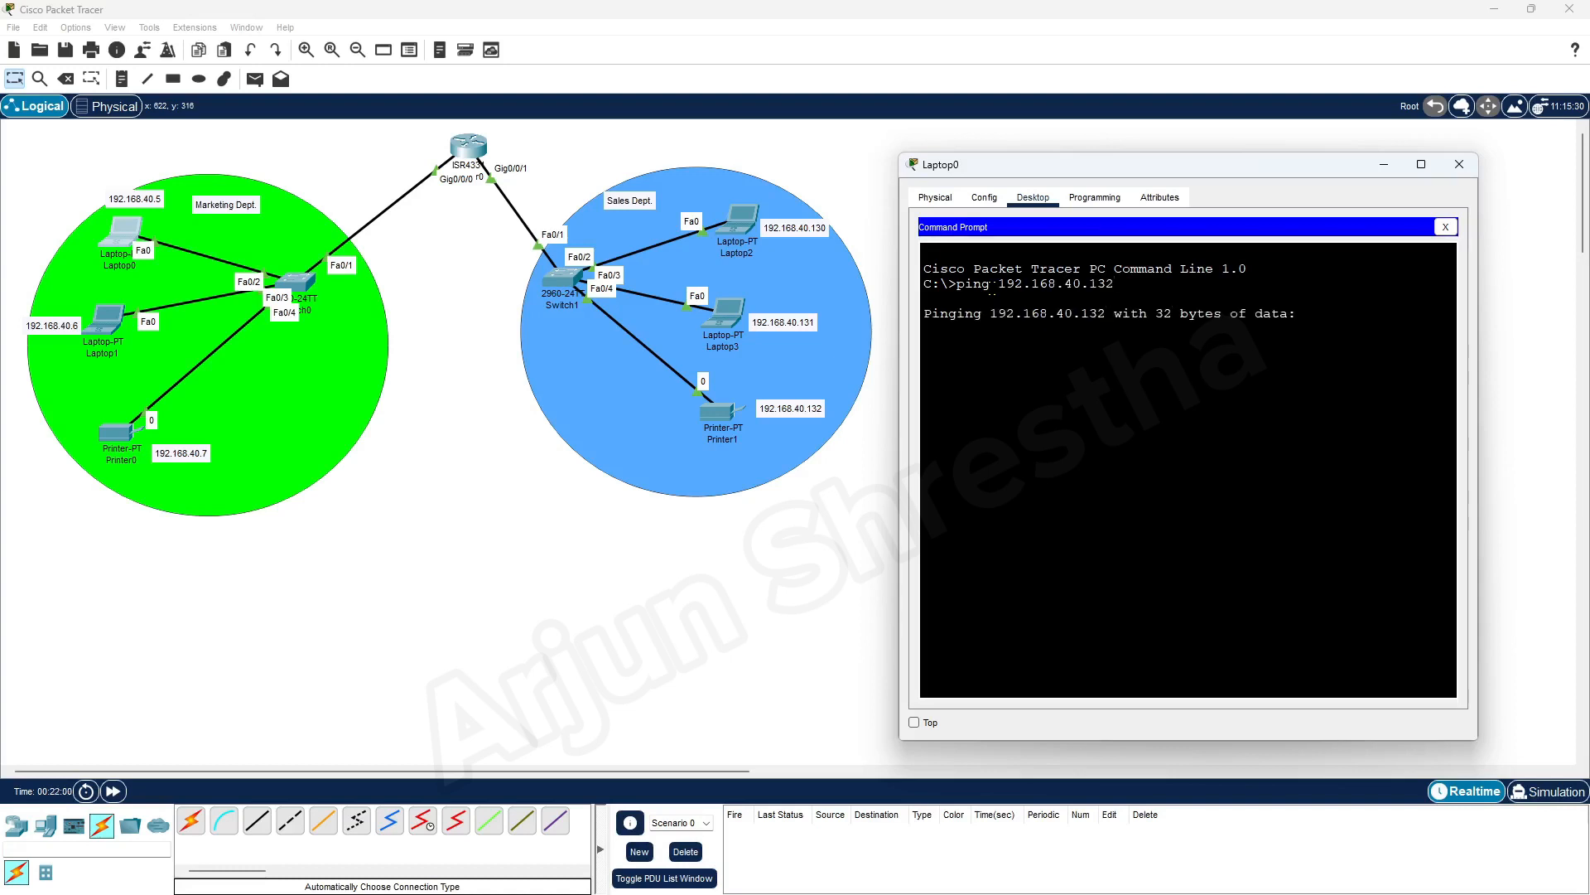
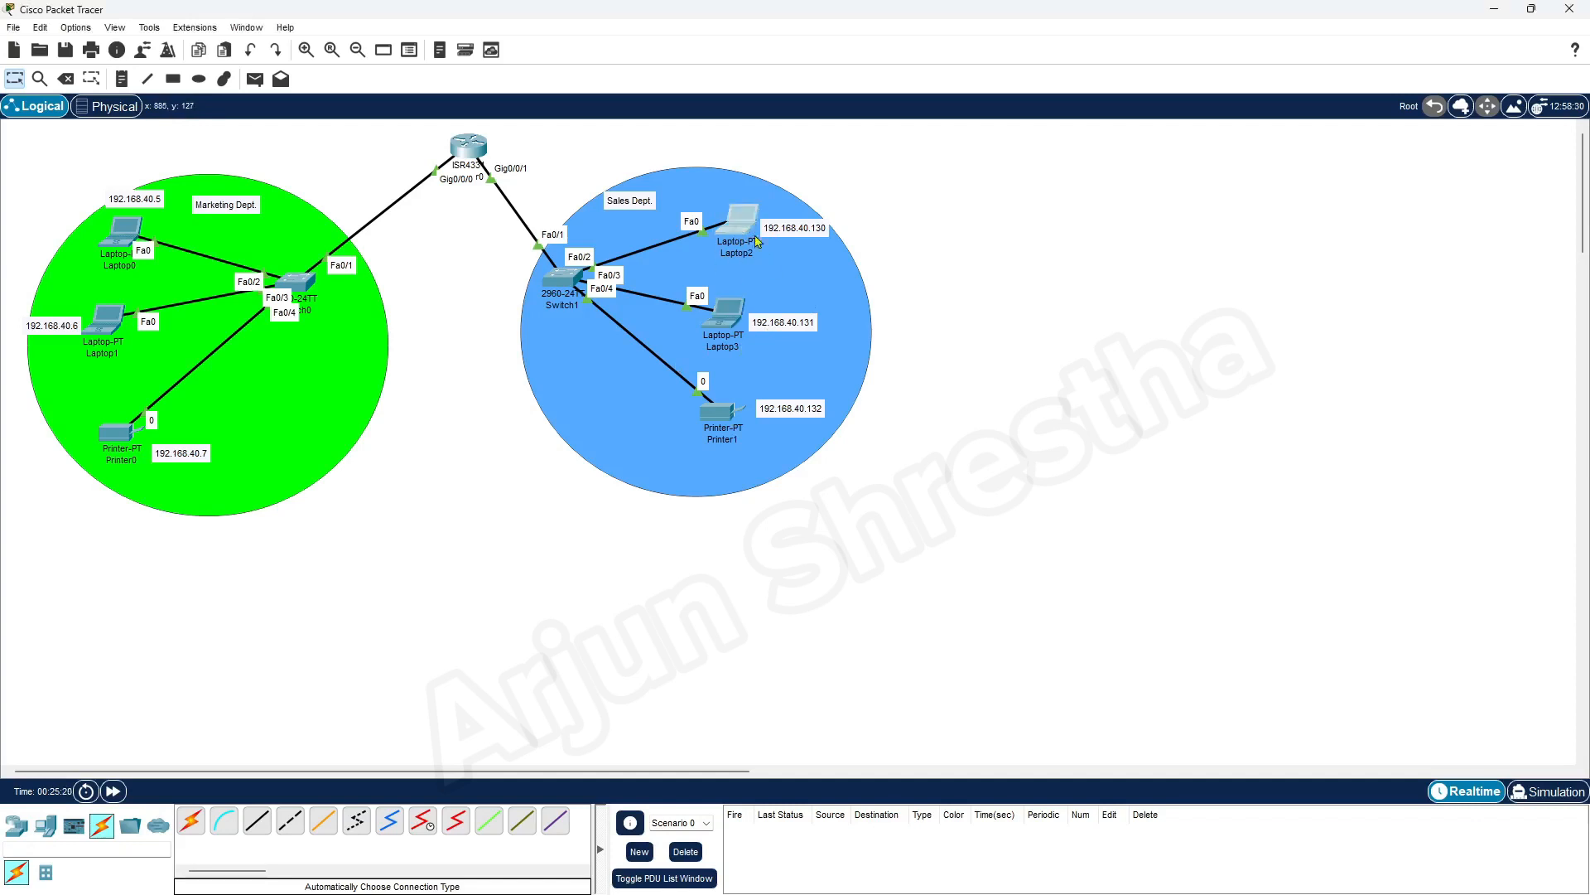
Check the default gateway in Laptop0's IP Configuration, then close the laptop's window
left_click(756, 241)
left_click_drag(812, 203, 1232, 170)
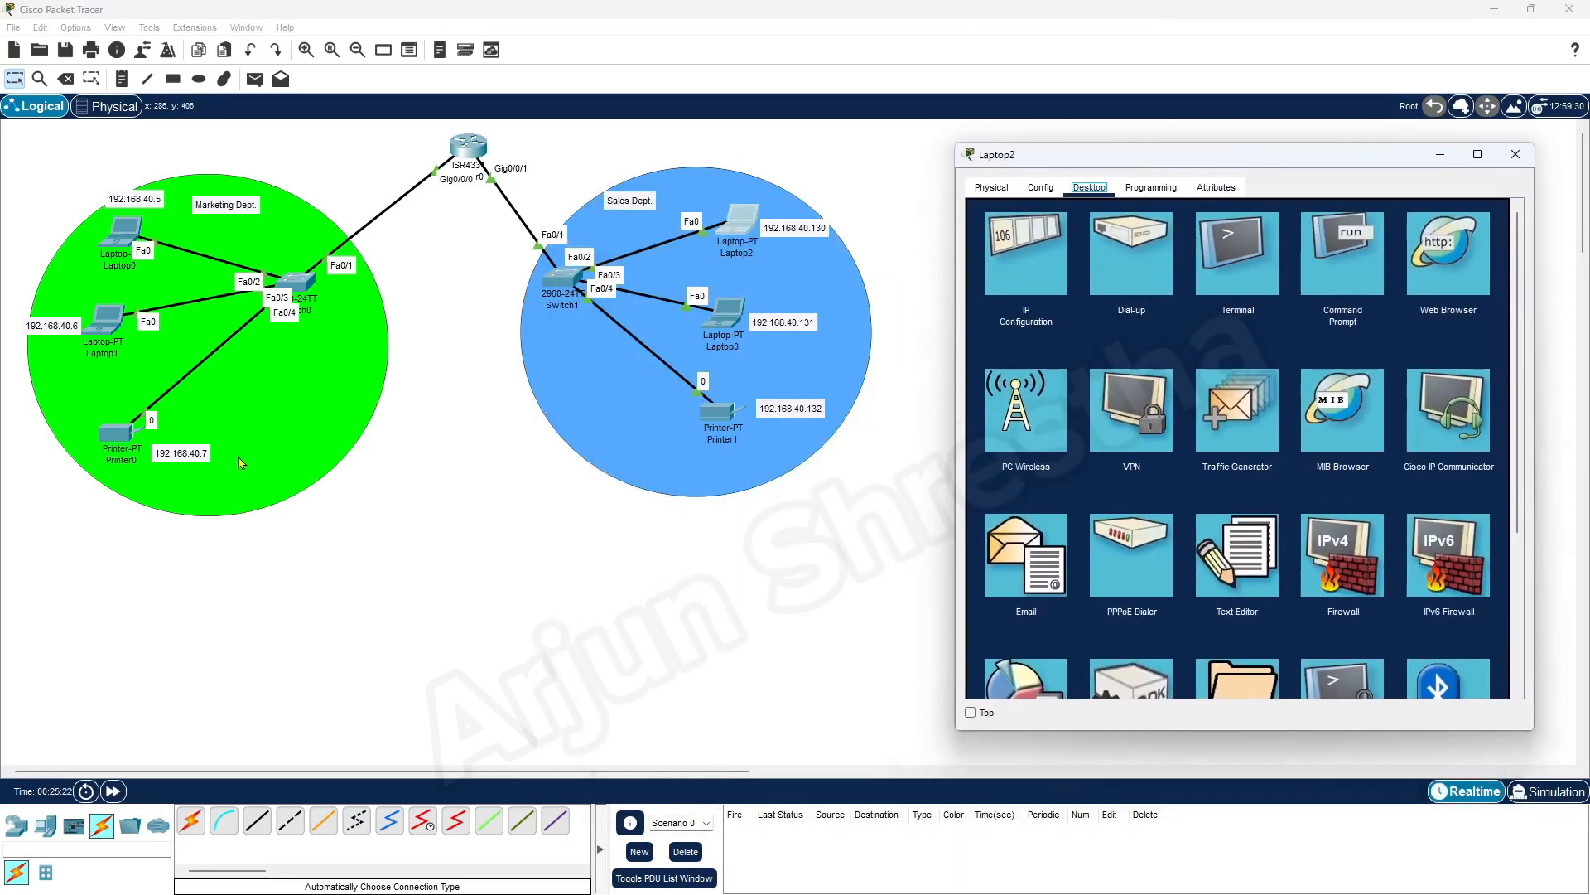
left_click(1516, 154)
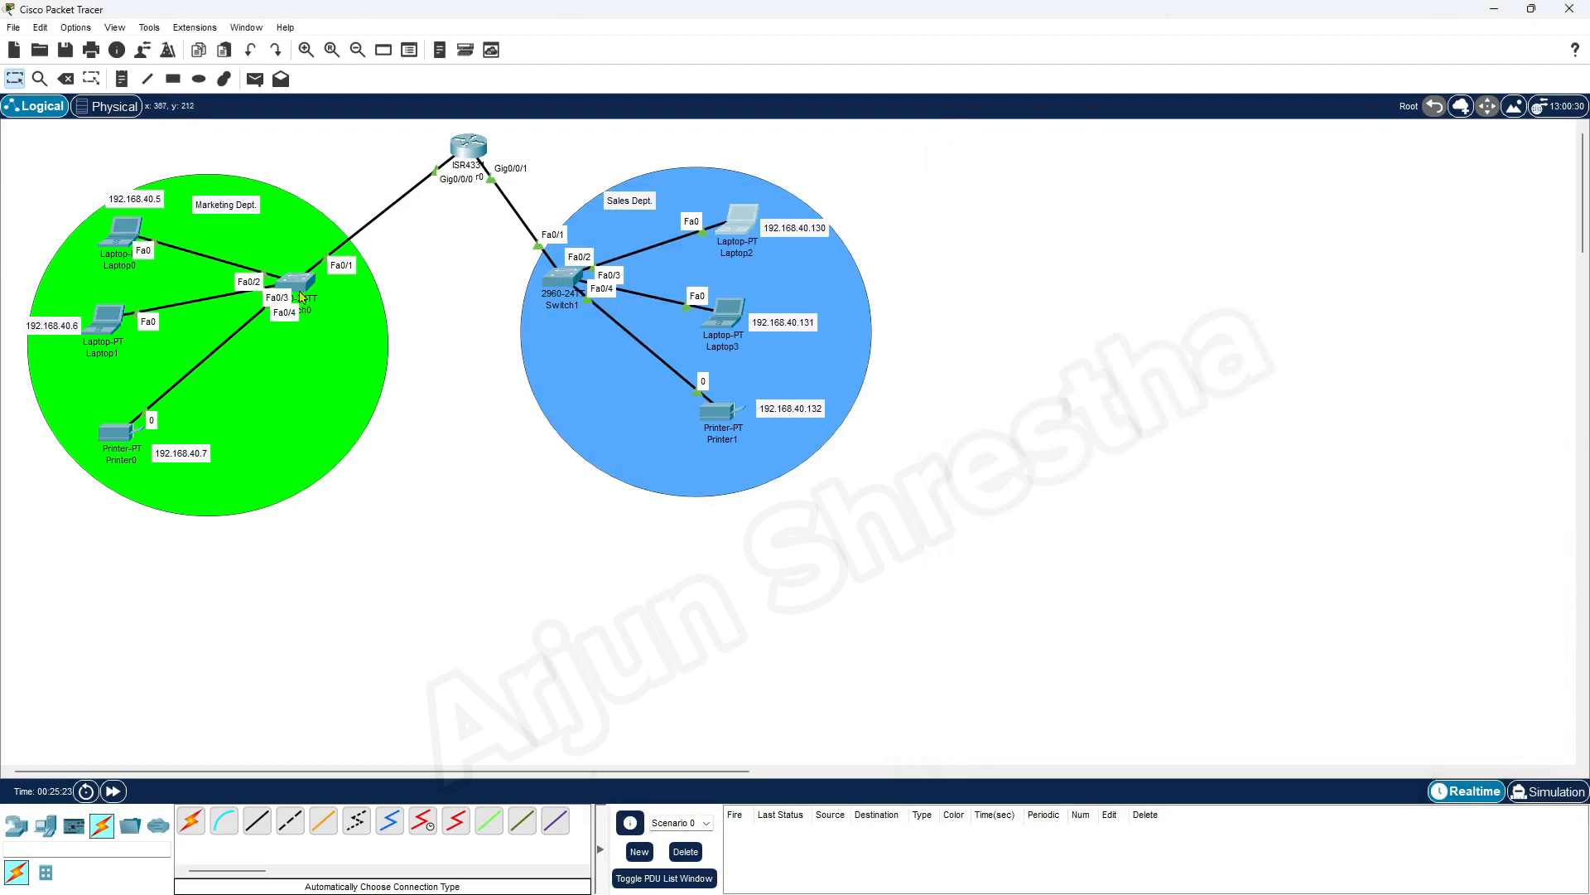
left_click(116, 239)
left_click(629, 308)
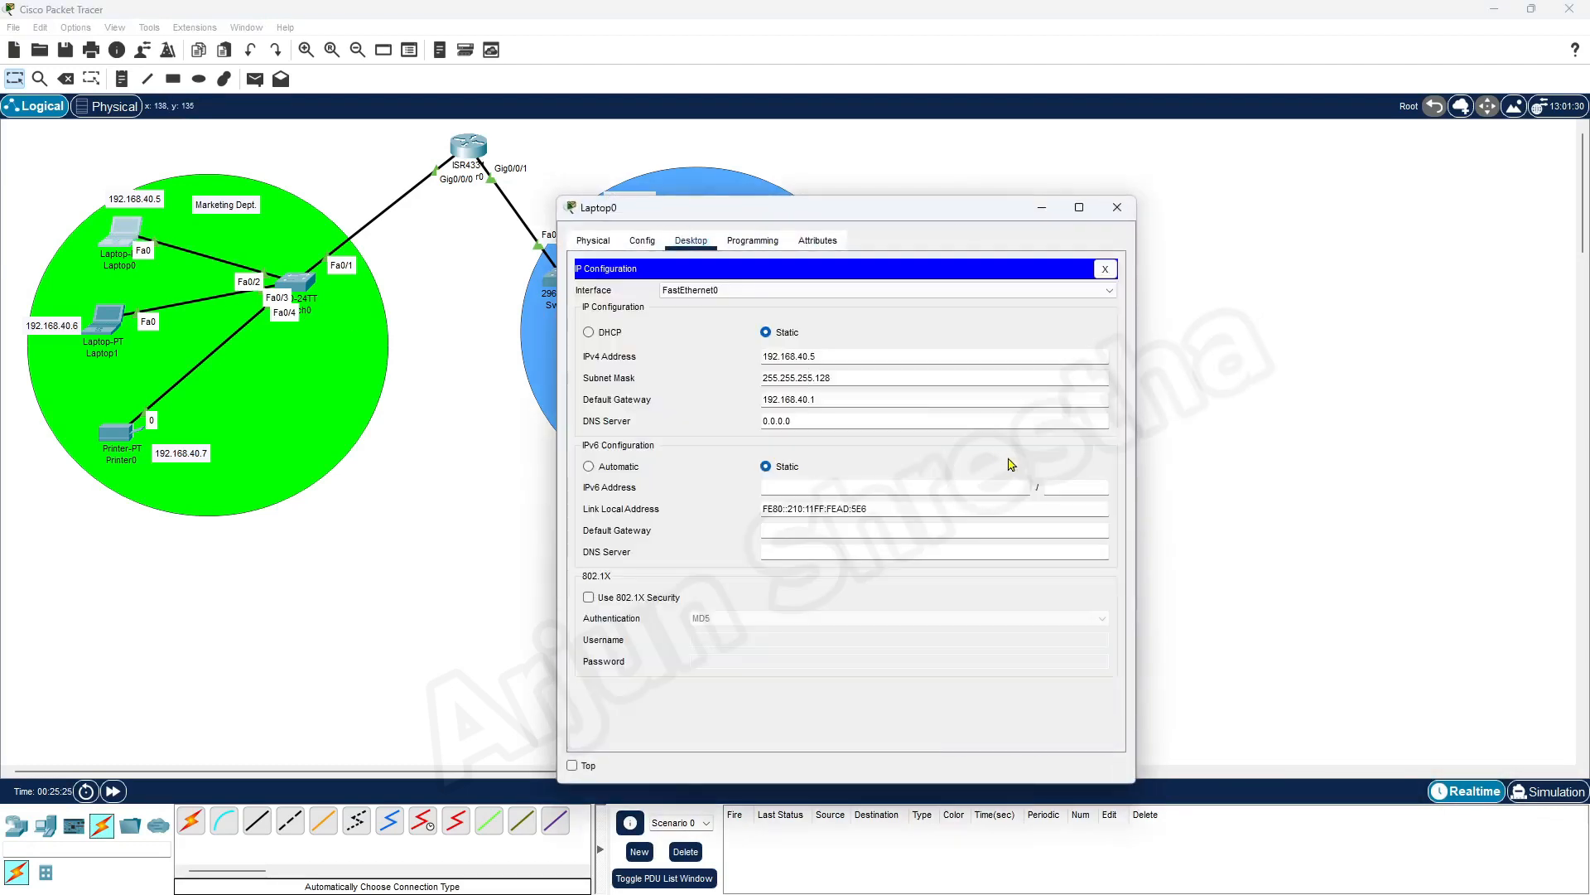
left_click_drag(832, 397, 736, 396)
left_click(829, 399)
left_click(1118, 208)
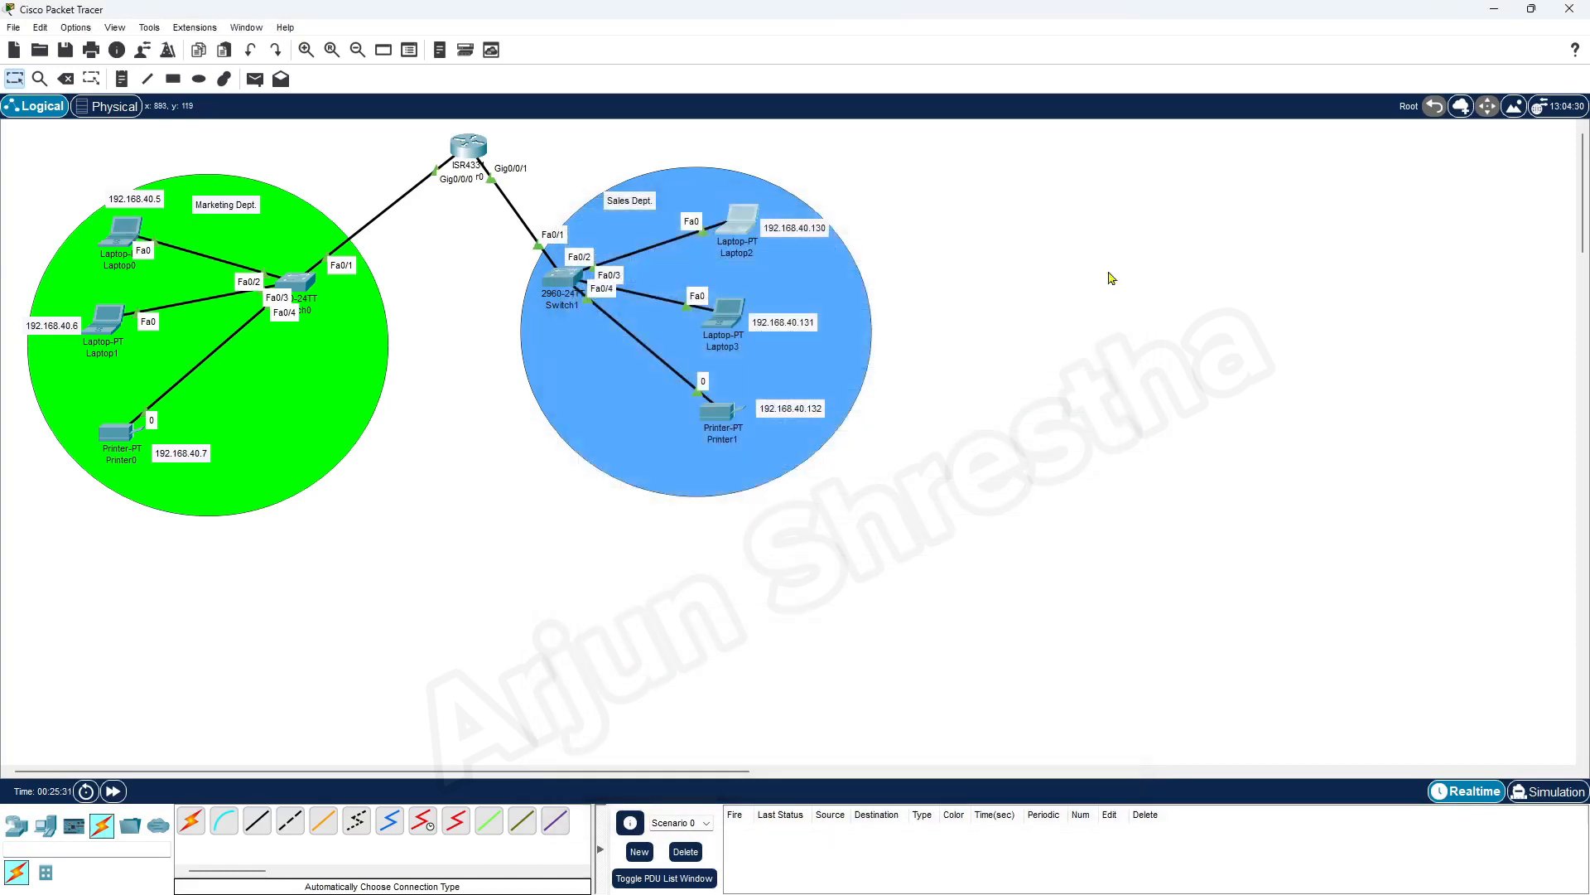
Compare the default gateway in Laptop2's IP Configuration with the Sales network ID and first usable IP in the Word document
left_click(737, 222)
left_click_drag(950, 209, 1305, 161)
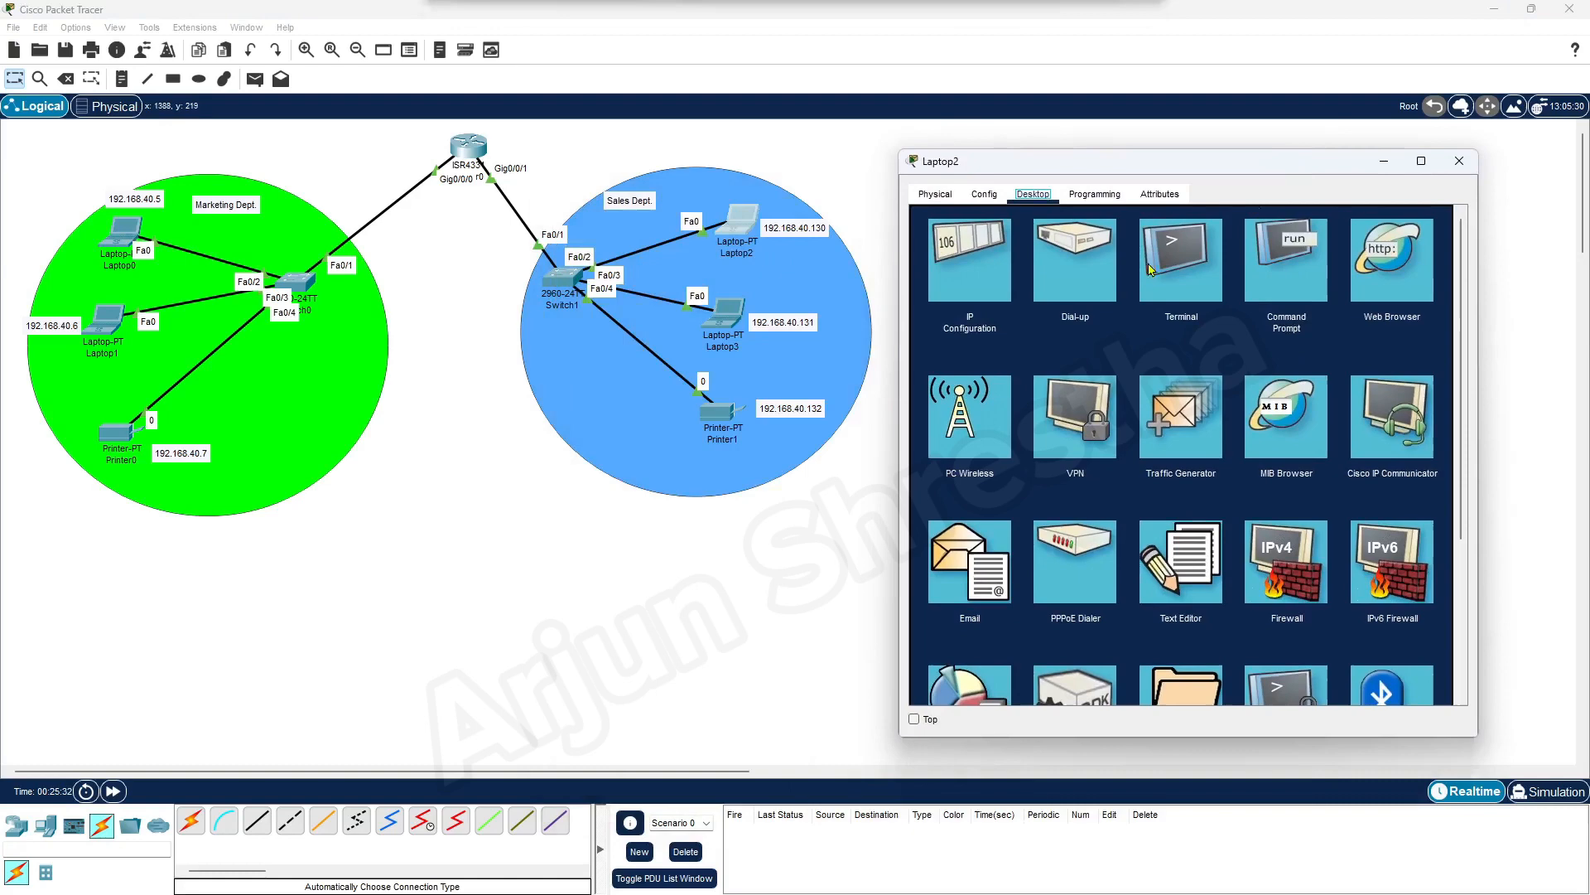
left_click(984, 271)
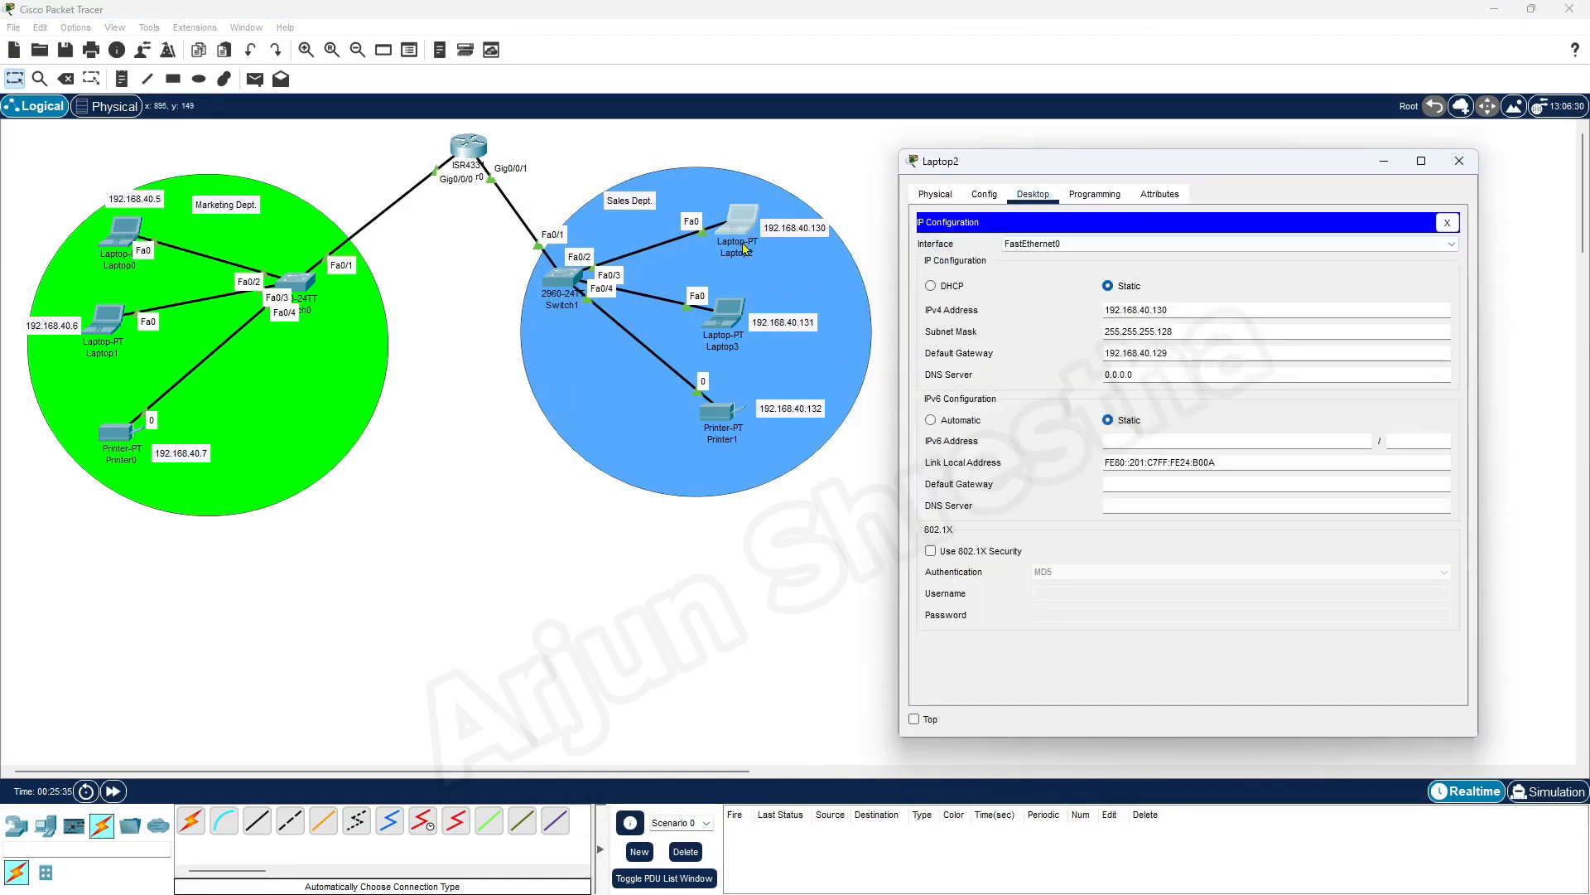
key("alt+Tab")
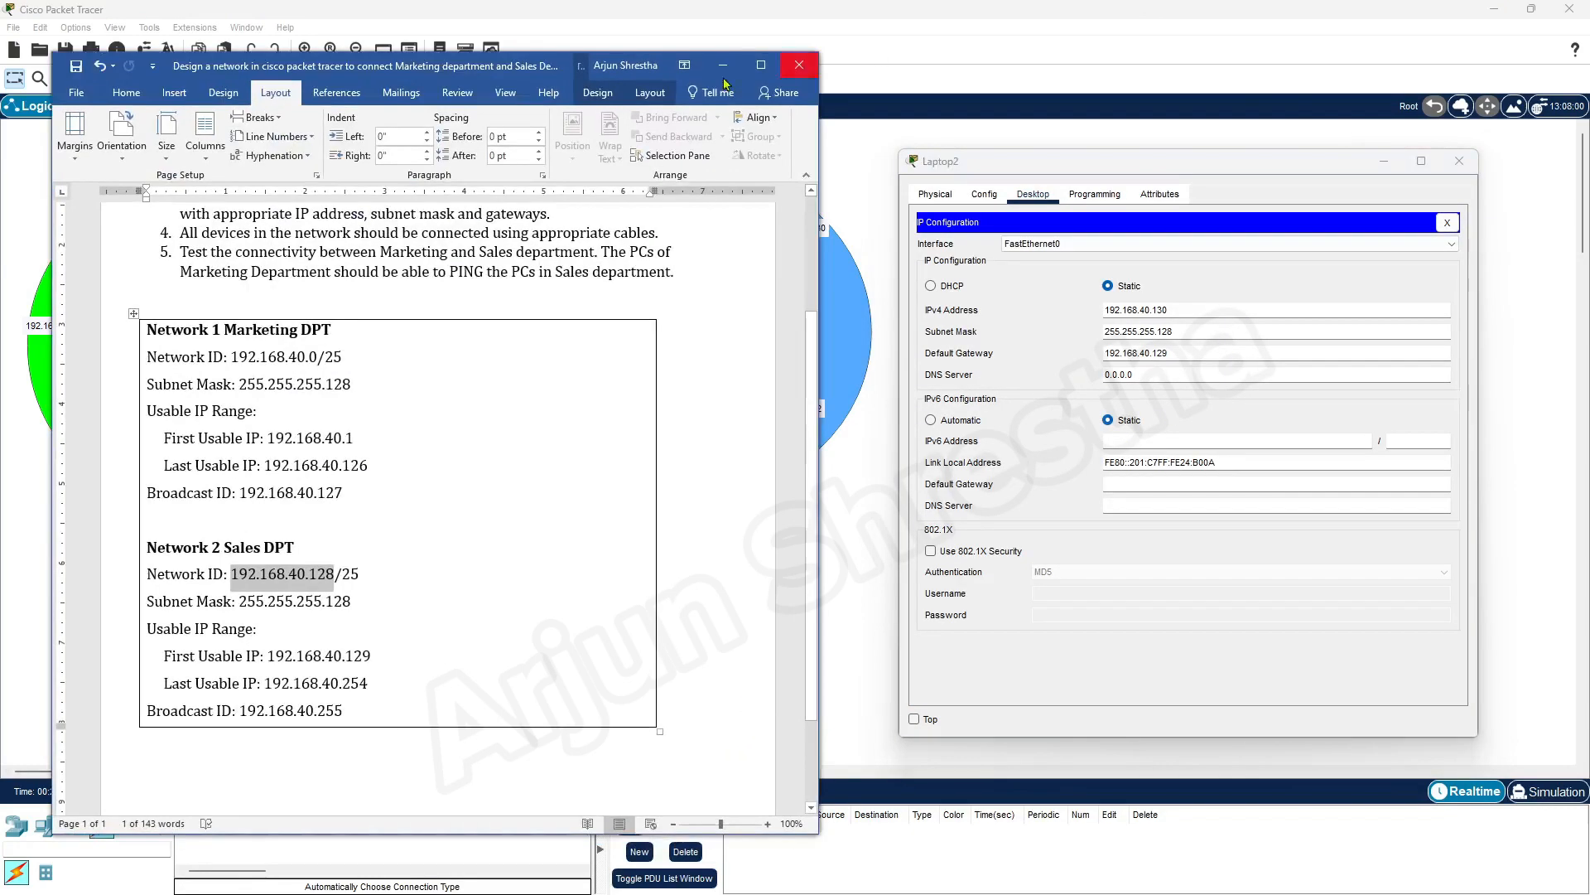
left_click(285, 574)
left_click_drag(232, 574, 334, 574)
left_click_drag(346, 656, 372, 656)
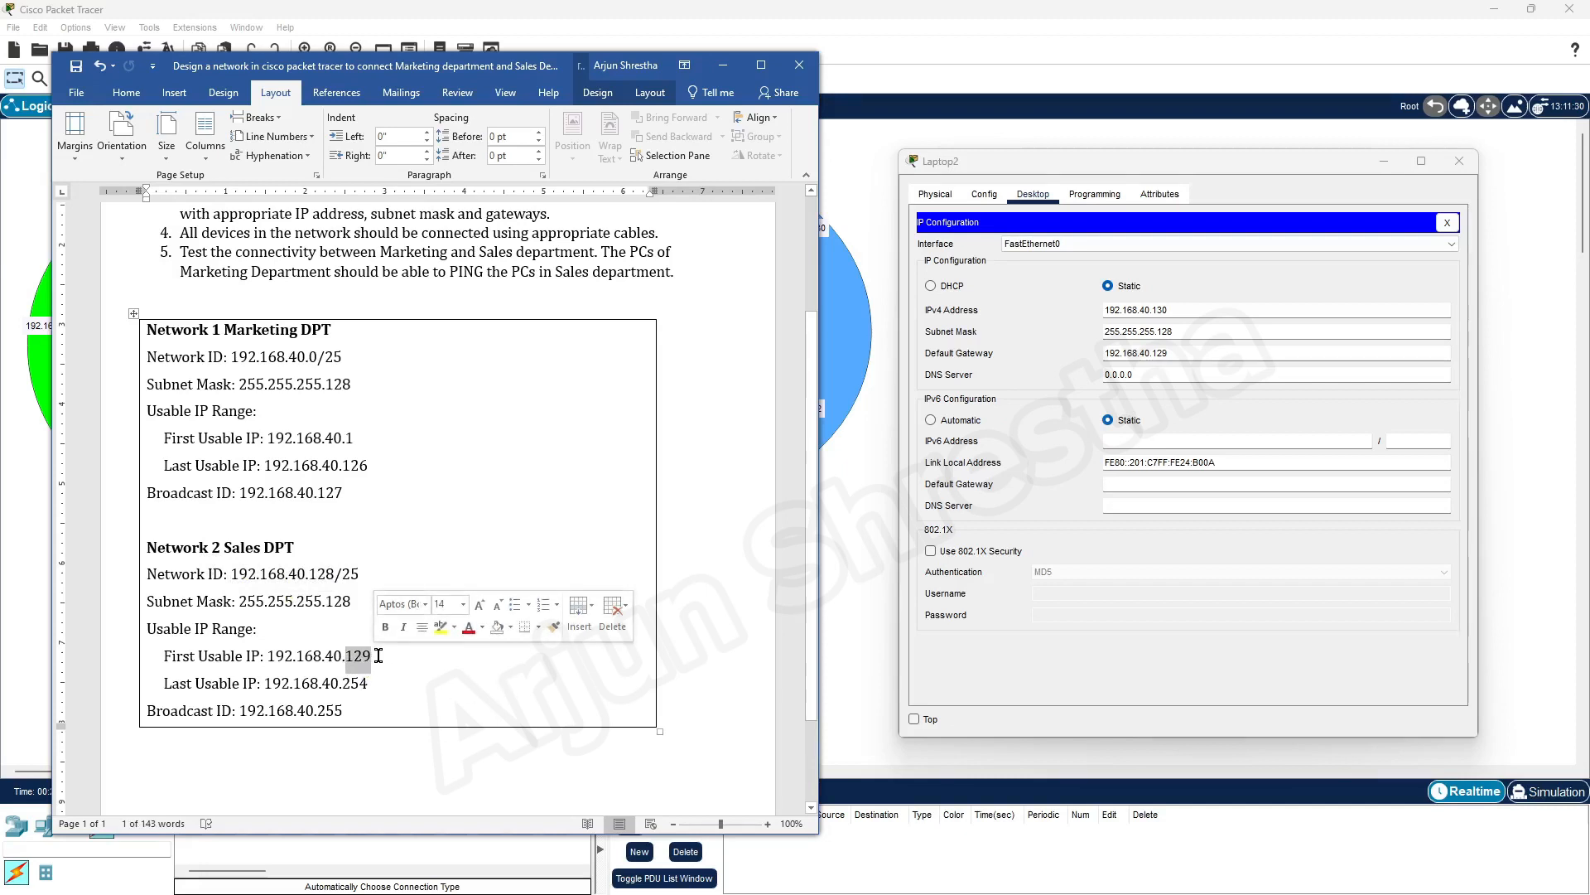
left_click(1194, 348)
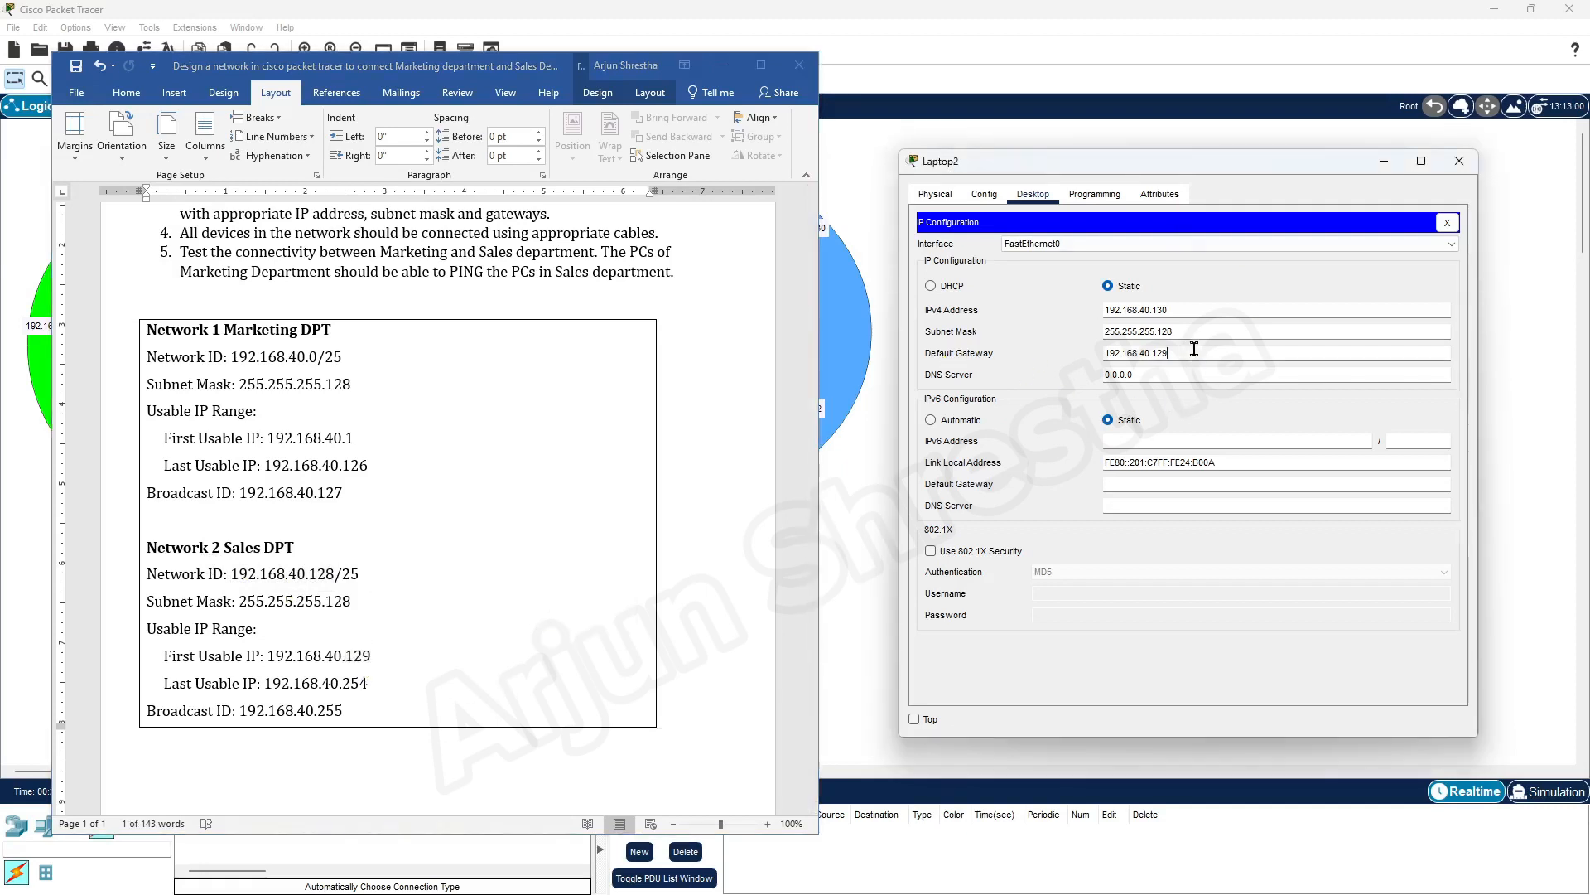
left_click(798, 65)
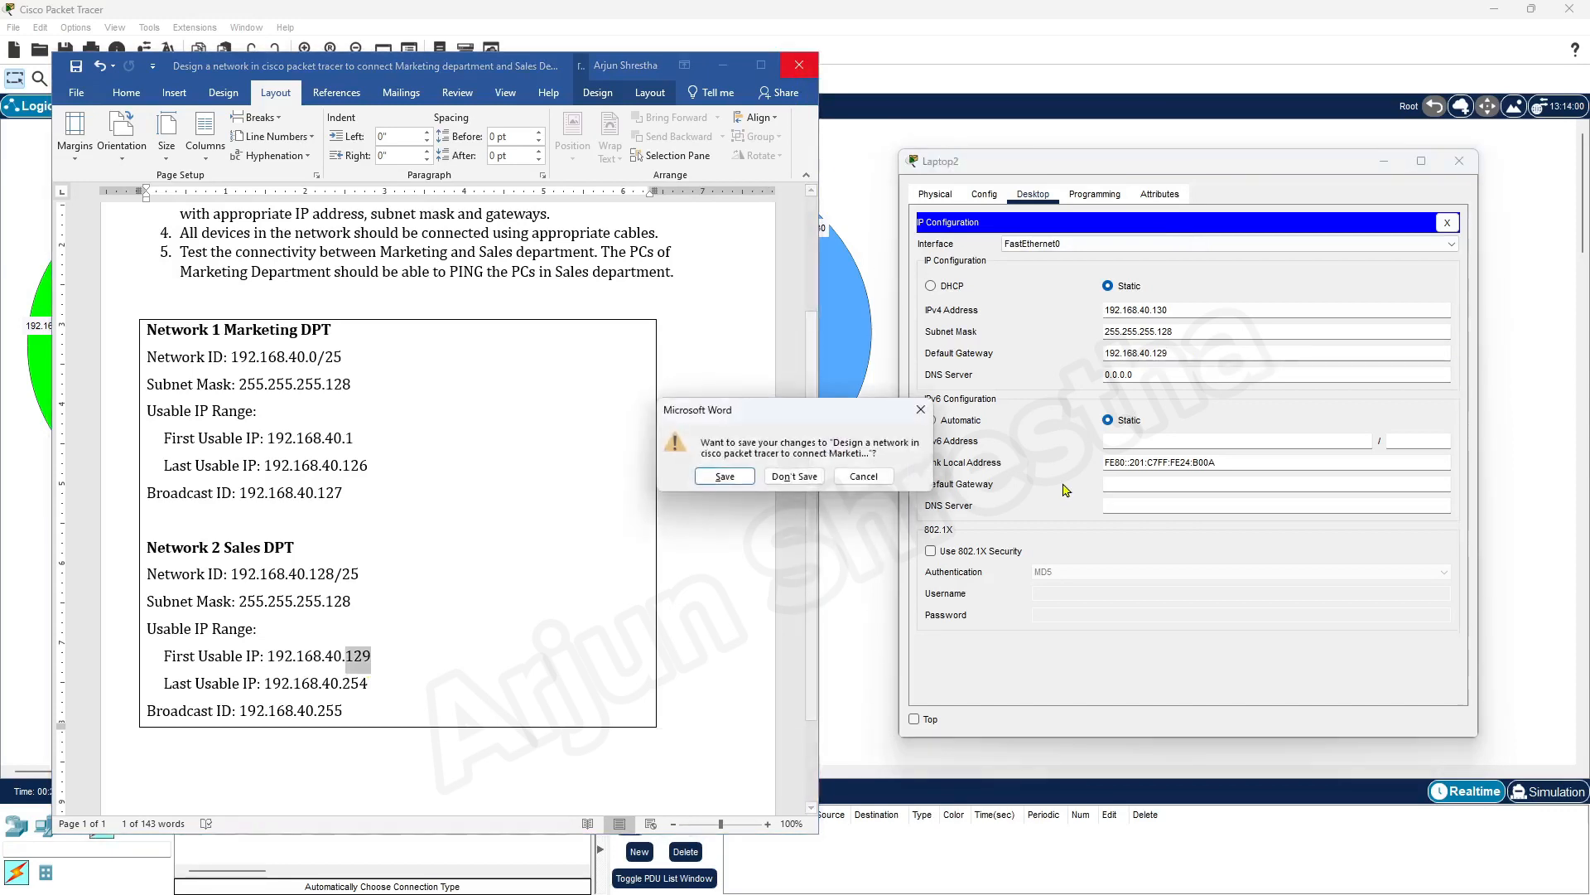
left_click(863, 476)
left_click(722, 65)
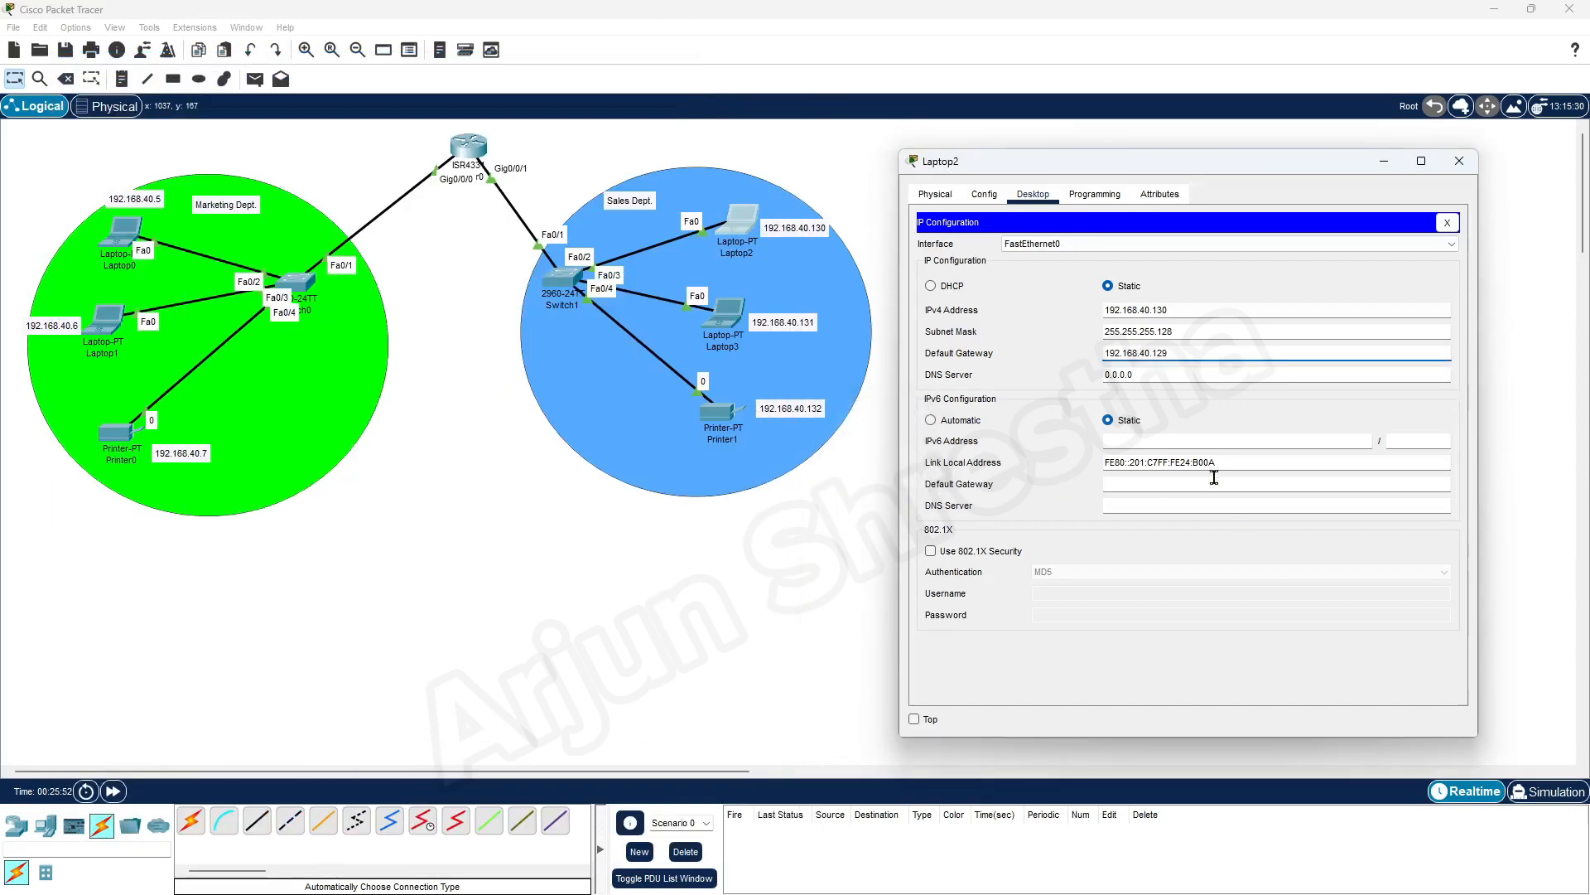
left_click(1472, 166)
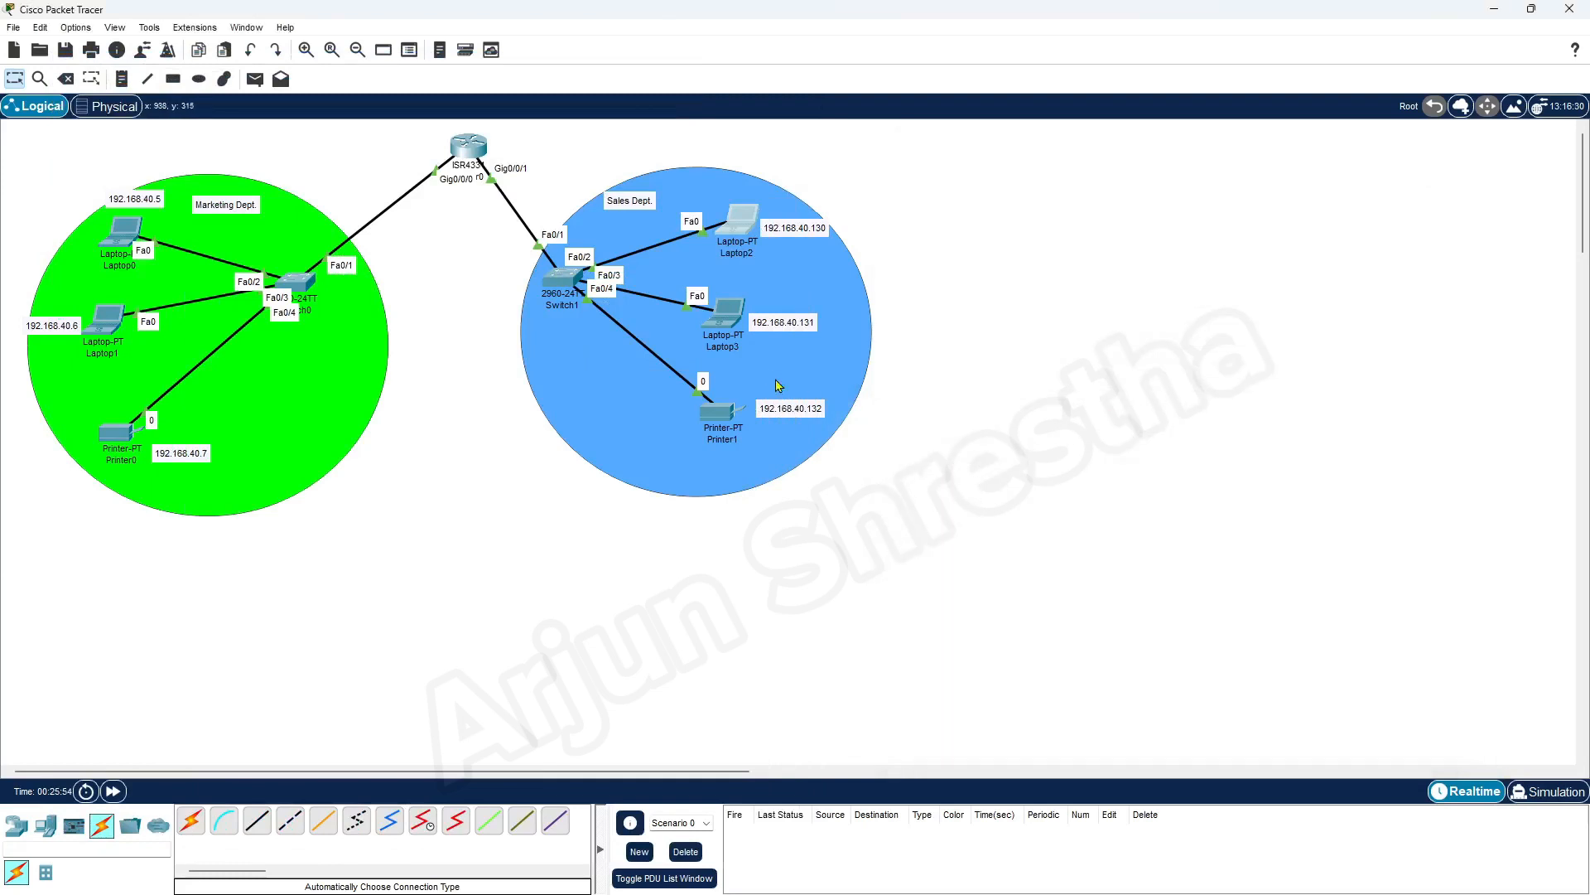
Set Laptop3's default gateway to 192.168.40.129 in its IP Configuration and close the laptop's window
left_click(732, 318)
left_click(651, 311)
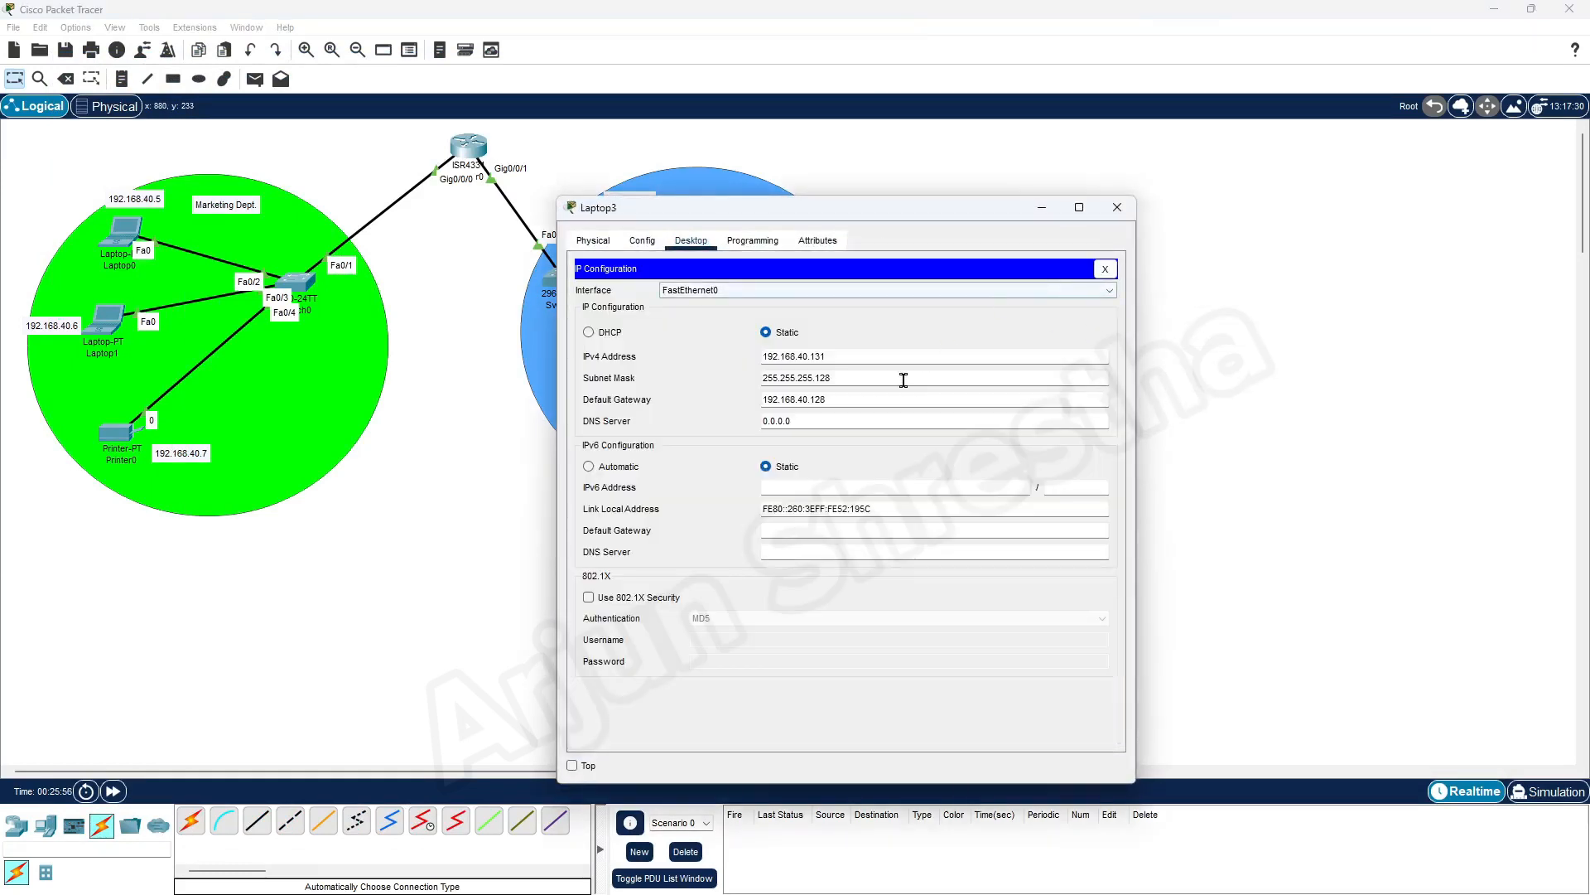
left_click(857, 403)
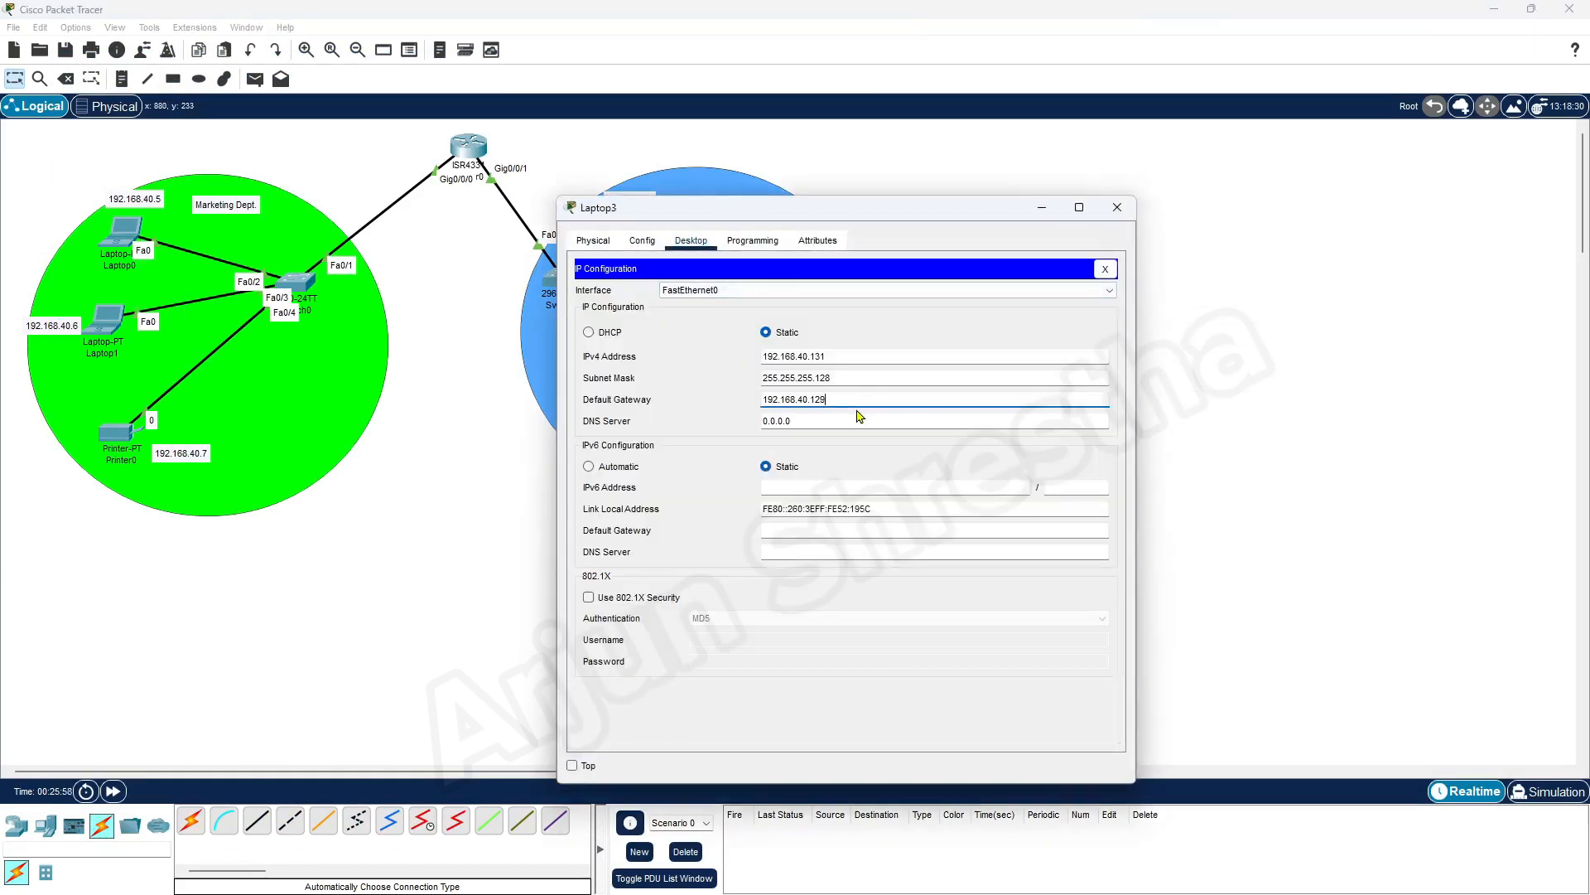
left_click(1117, 207)
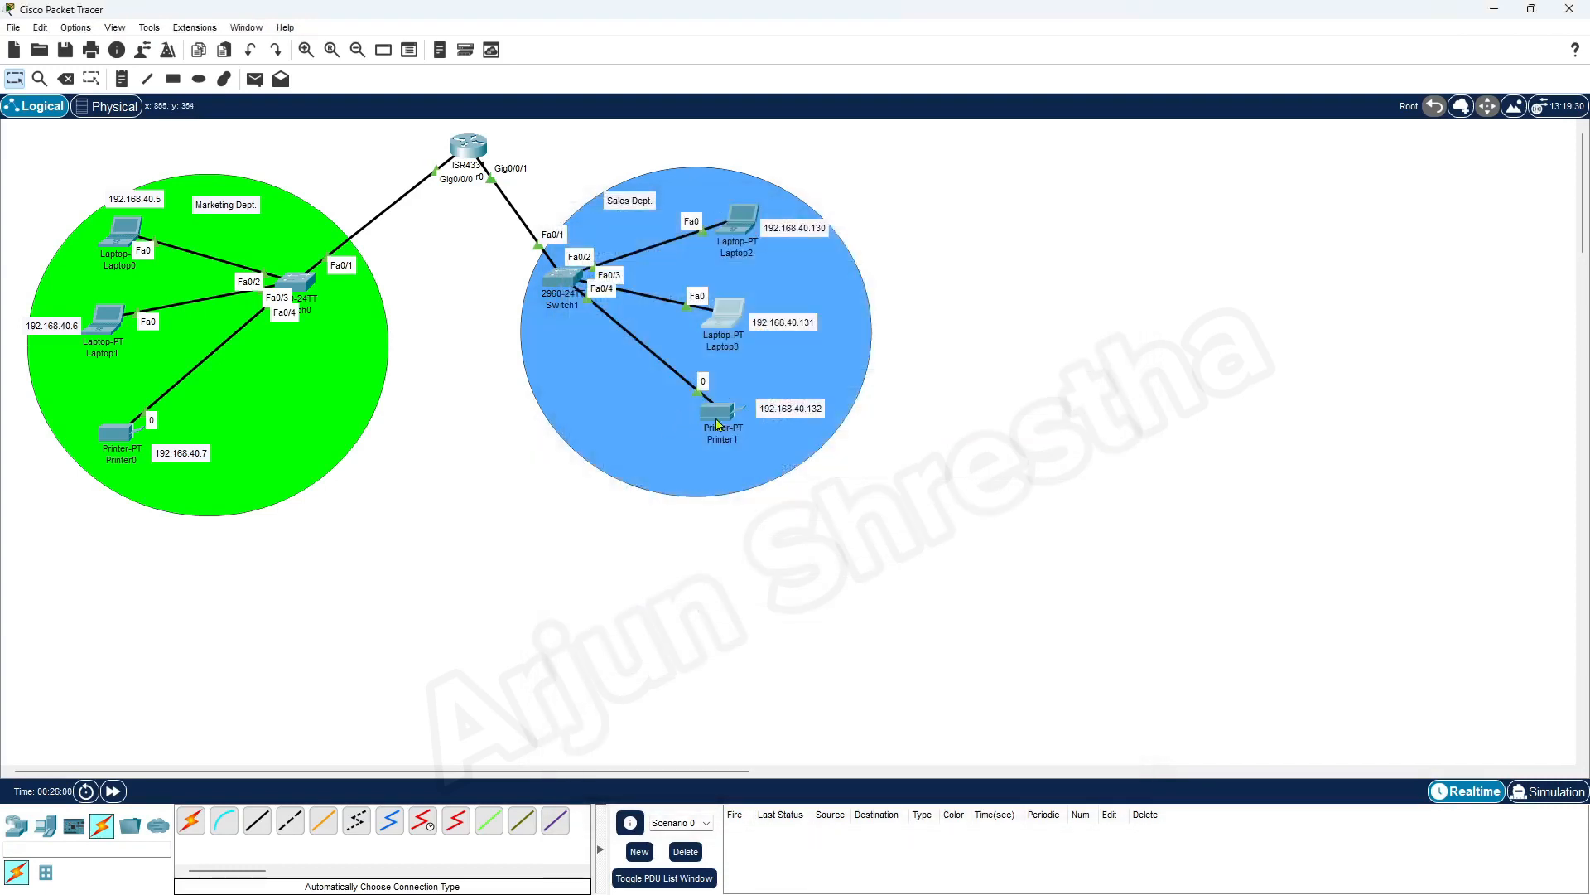
Set Printer1's IPv4 default gateway to 192.168.40.129 in its global settings and close the printer's window
left_click(716, 418)
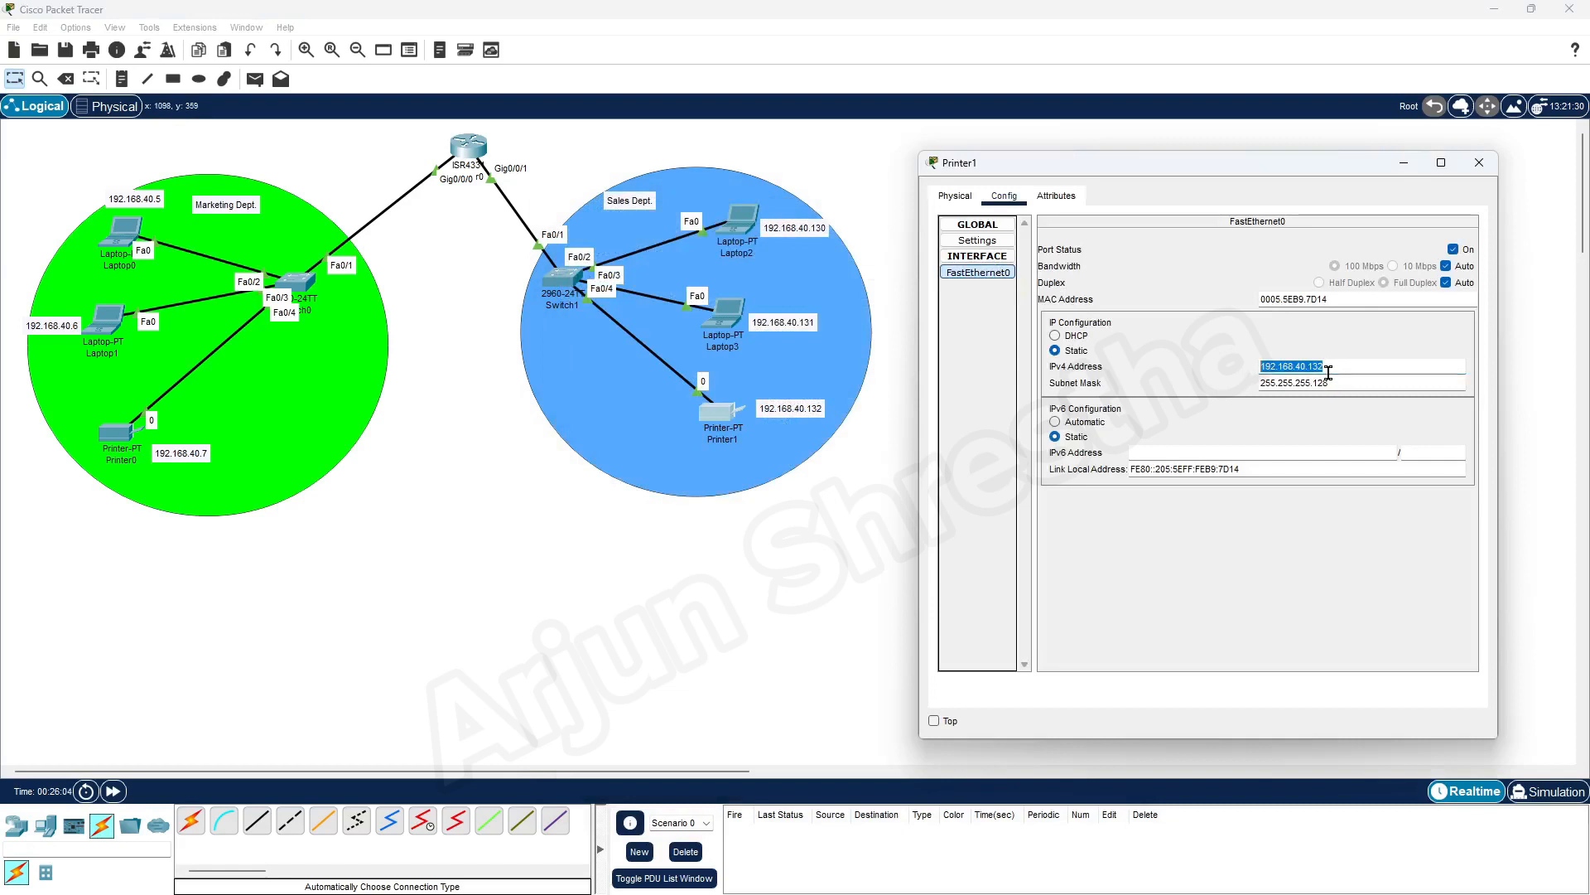
left_click(980, 242)
left_click(1219, 356)
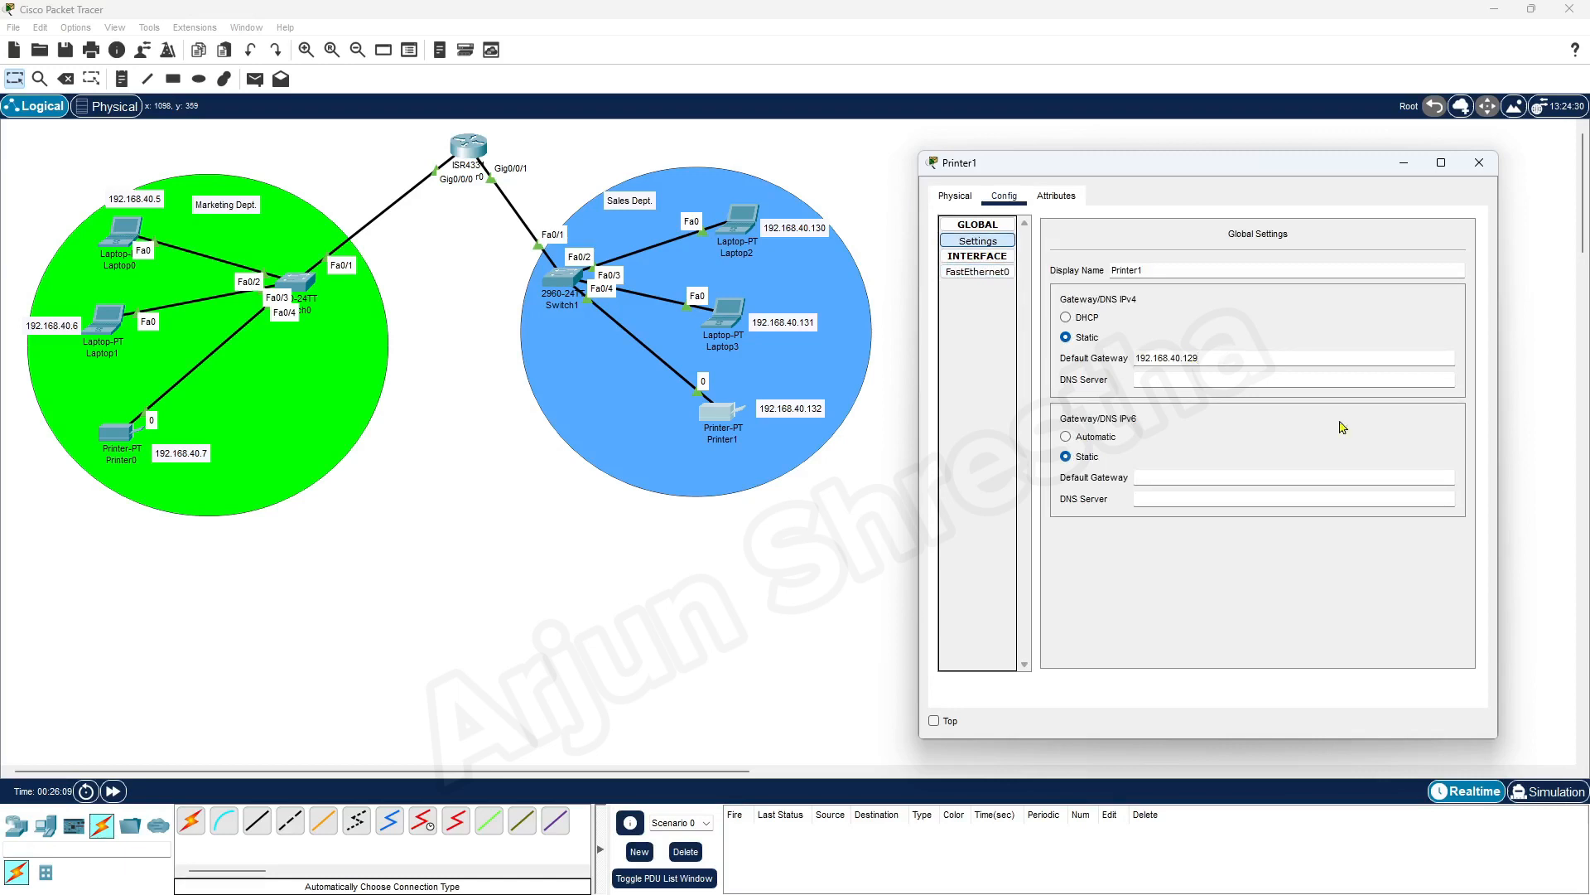
left_click(1487, 168)
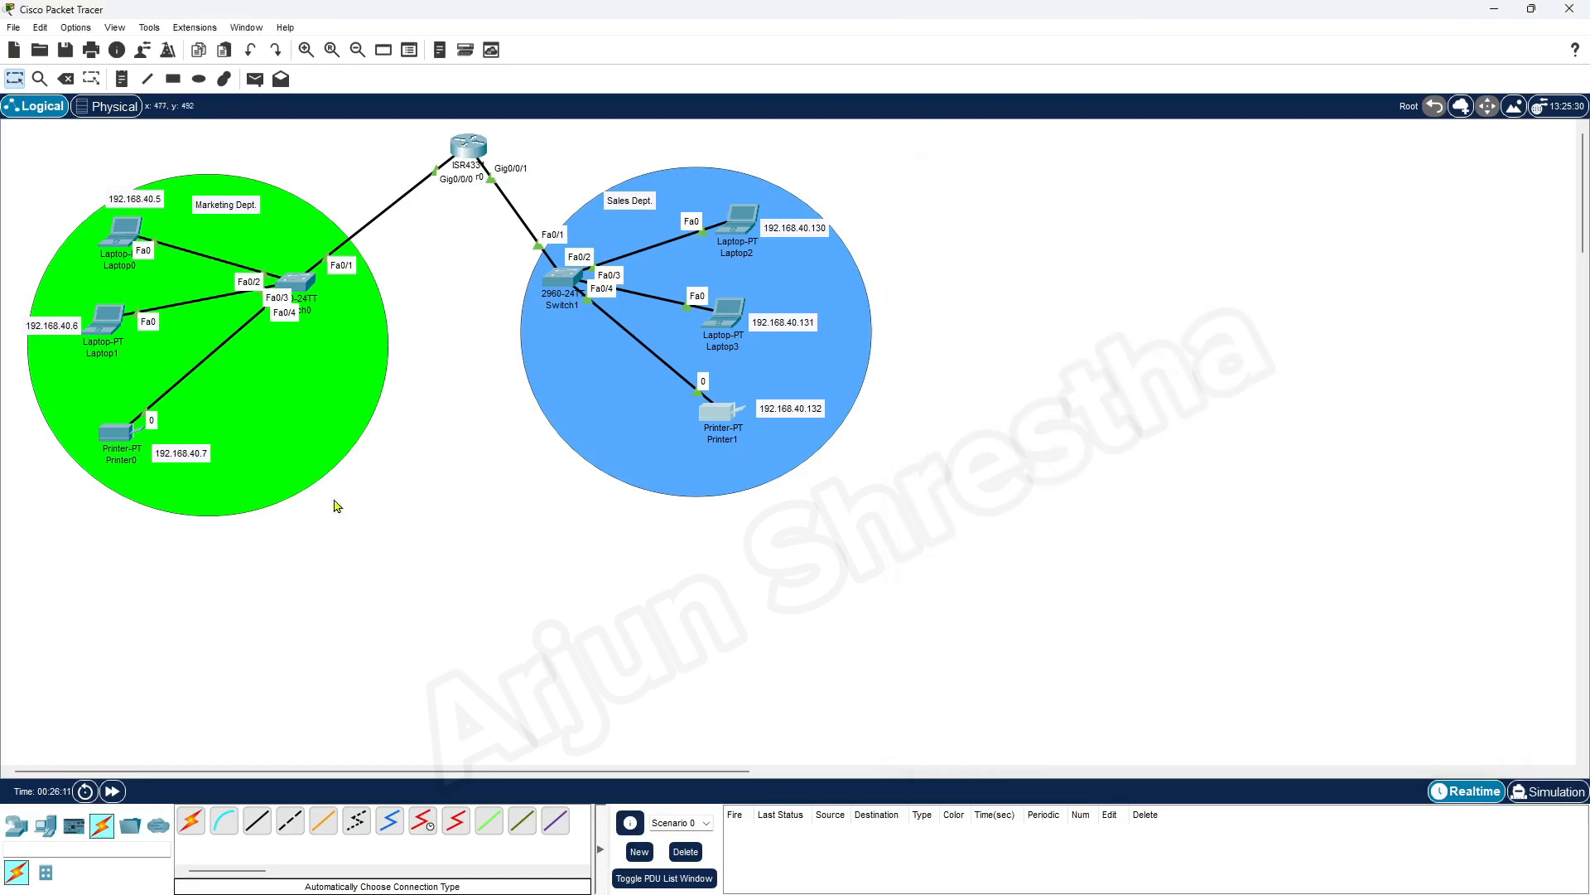
Ping 192.168.40.6, 192.168.40.130 and 192.168.40.132 from Laptop0's Command Prompt, with its window moved clear of the topology
left_click(124, 239)
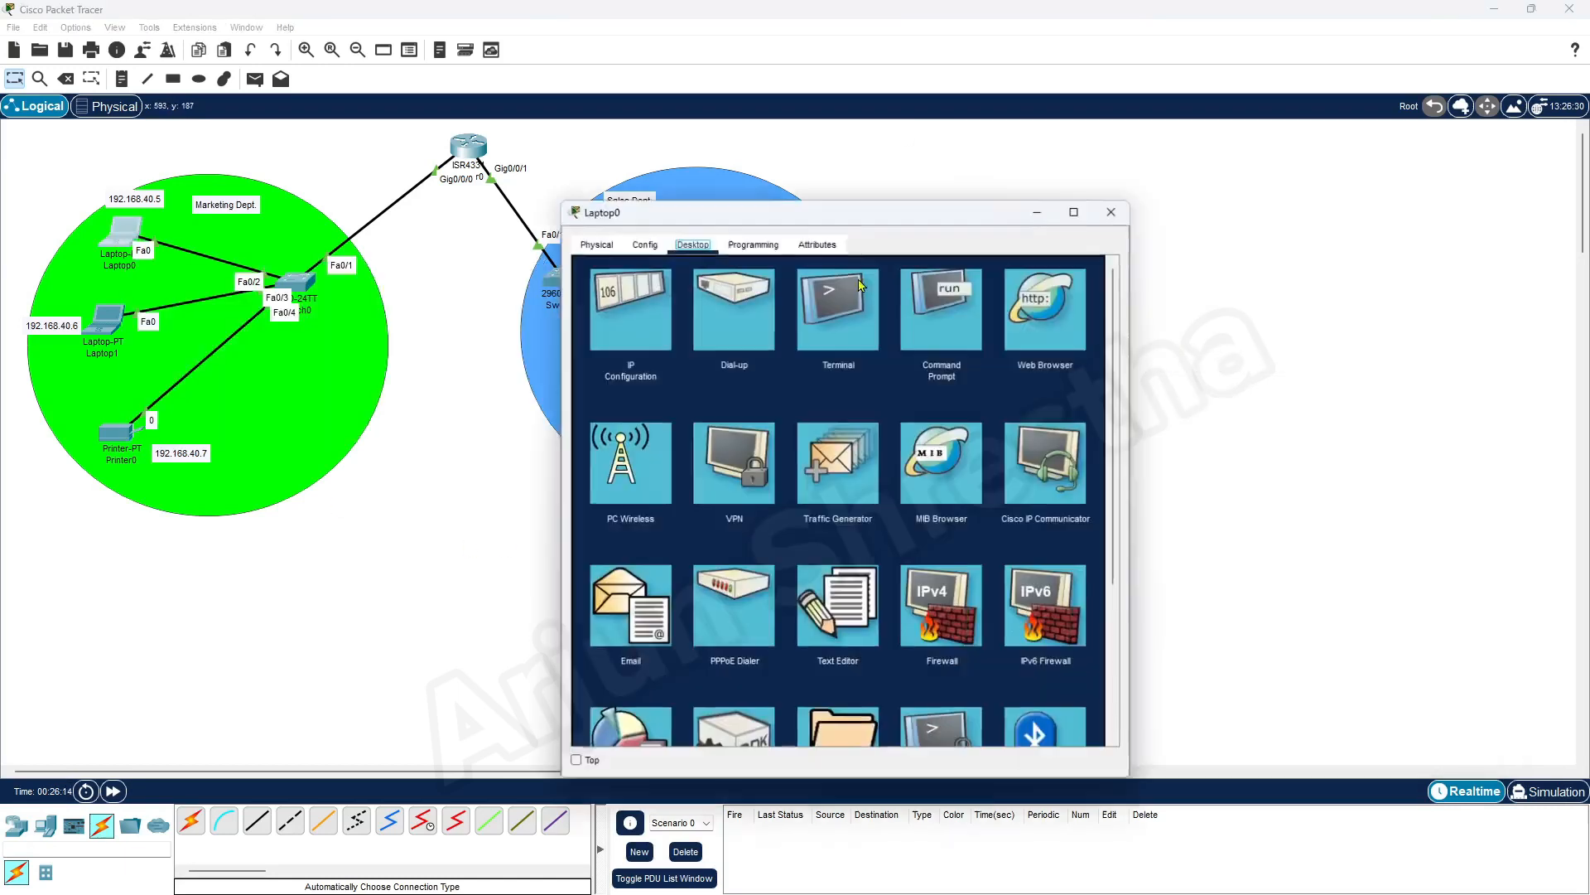
left_click_drag(865, 216, 1240, 162)
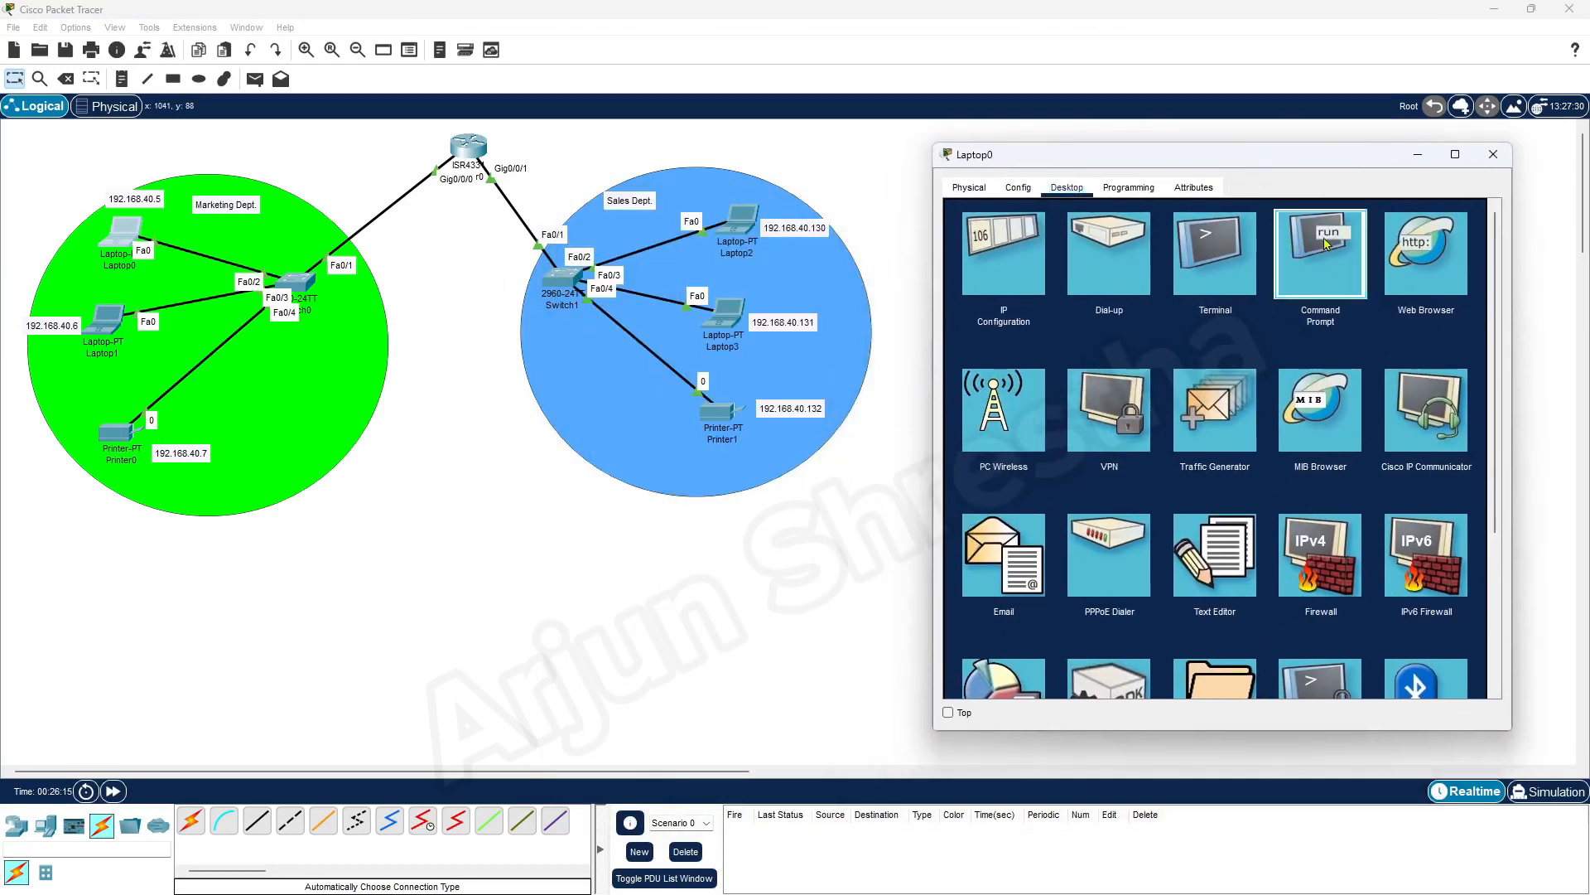
left_click(1319, 253)
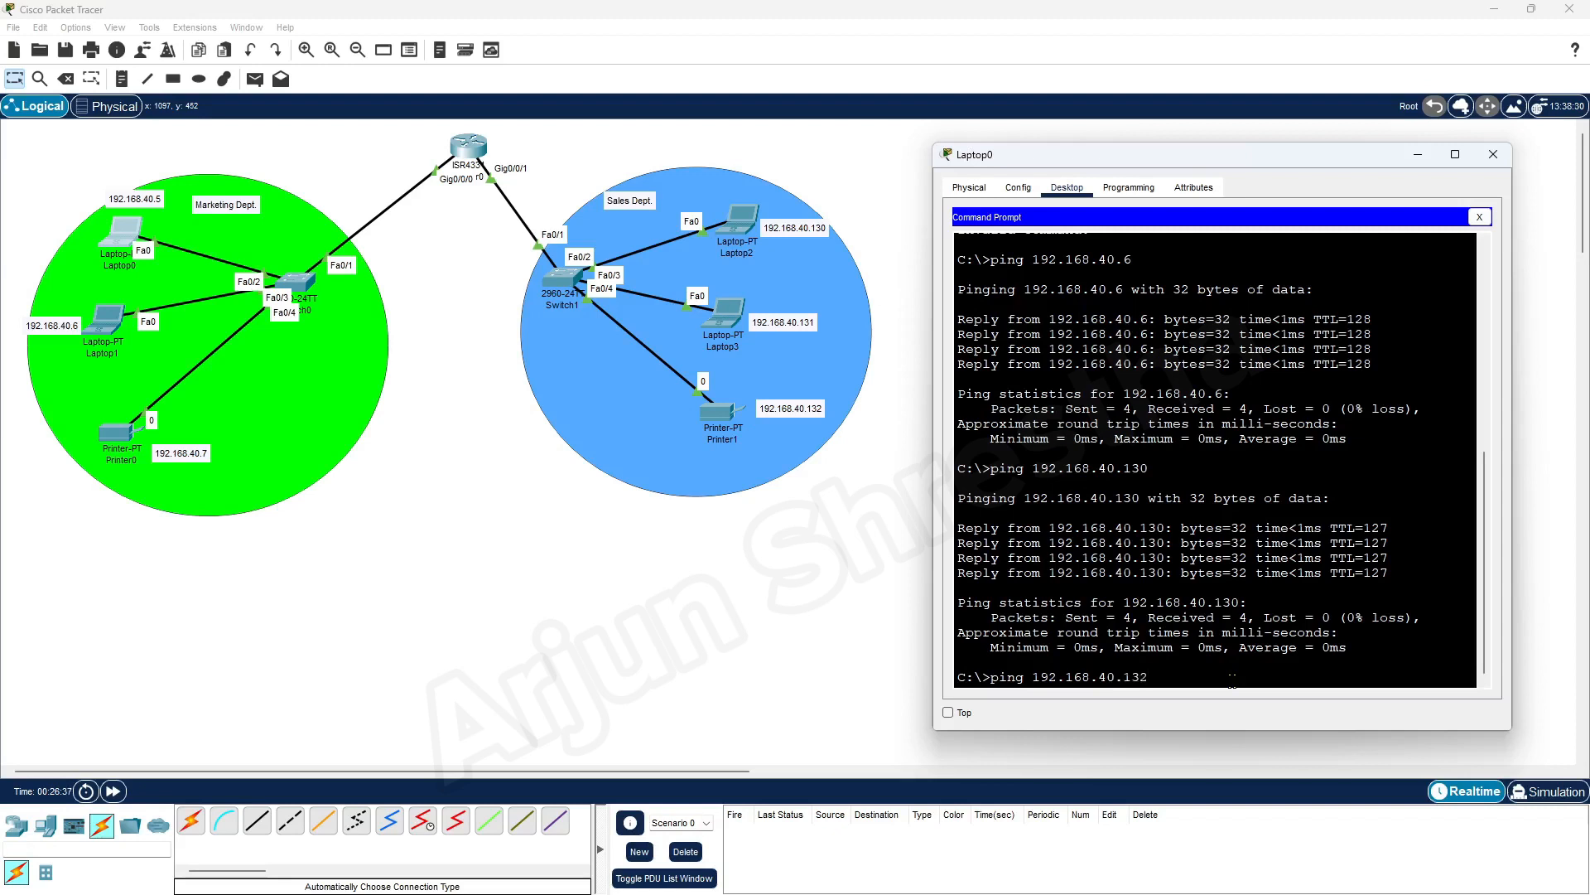
key("Return")
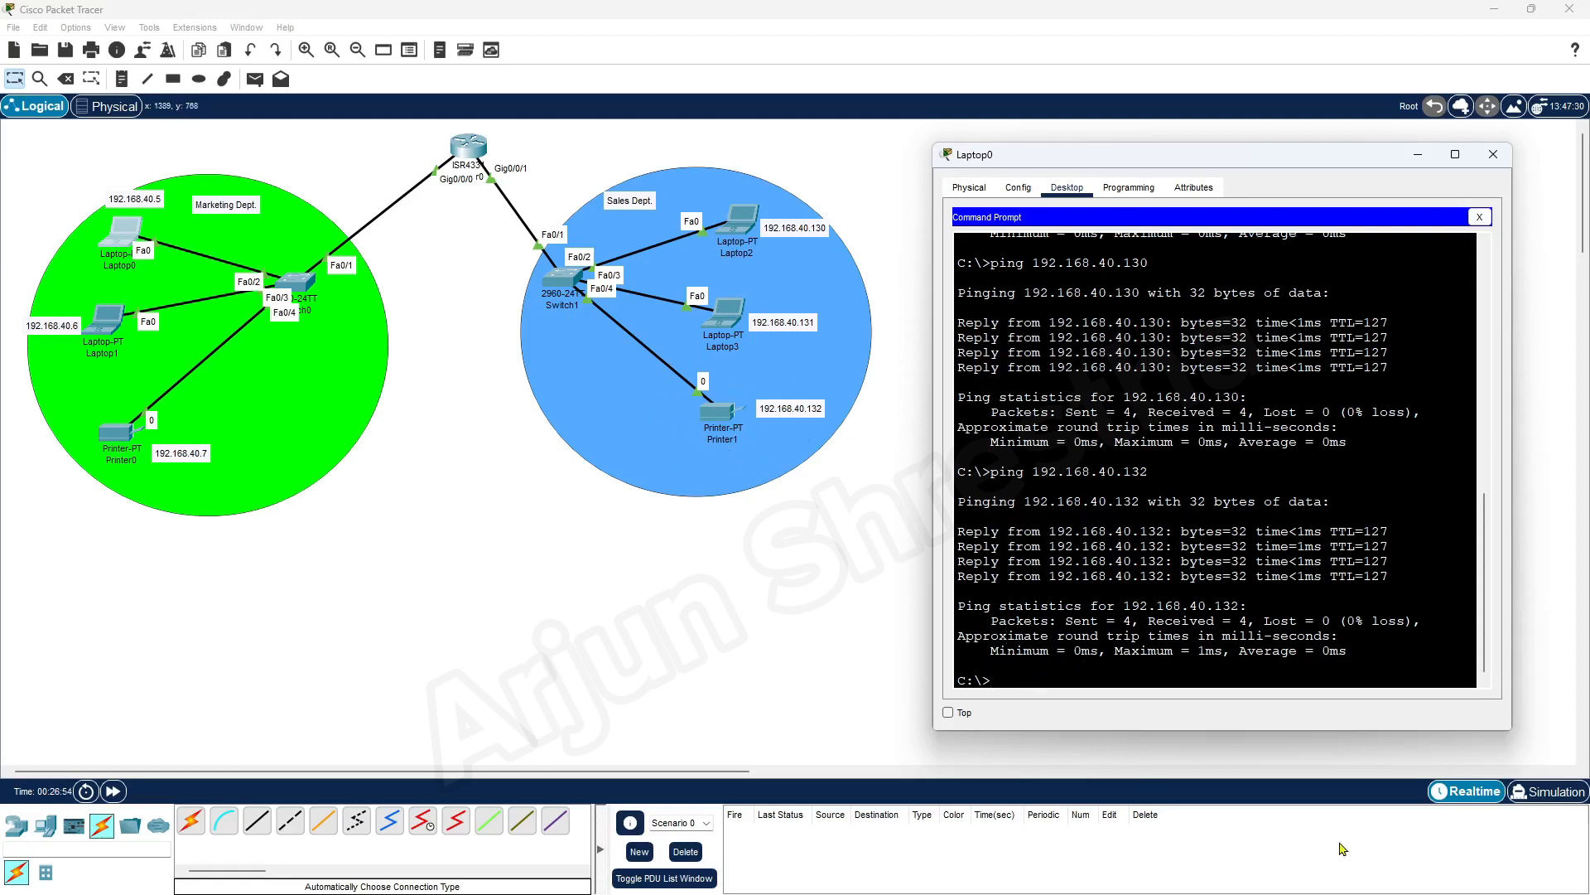
left_click(1494, 154)
Ping Laptop0 at 192.168.40.5 from Laptop2's Command Prompt, with the laptop's window moved clear of the topology
left_click(742, 226)
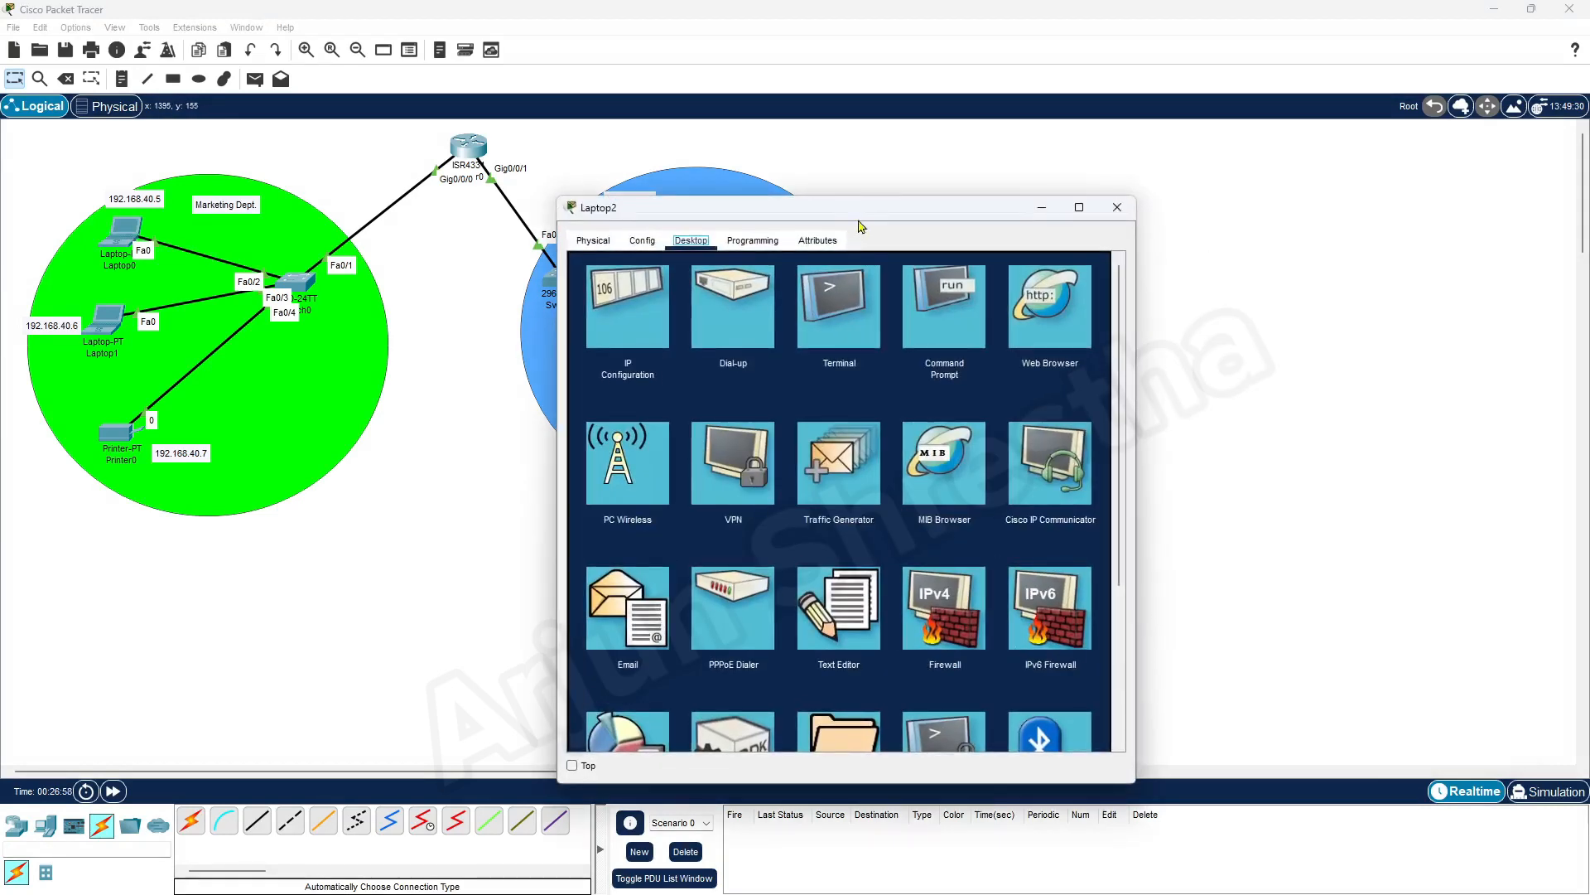
left_click_drag(746, 206, 1135, 181)
left_click(1370, 273)
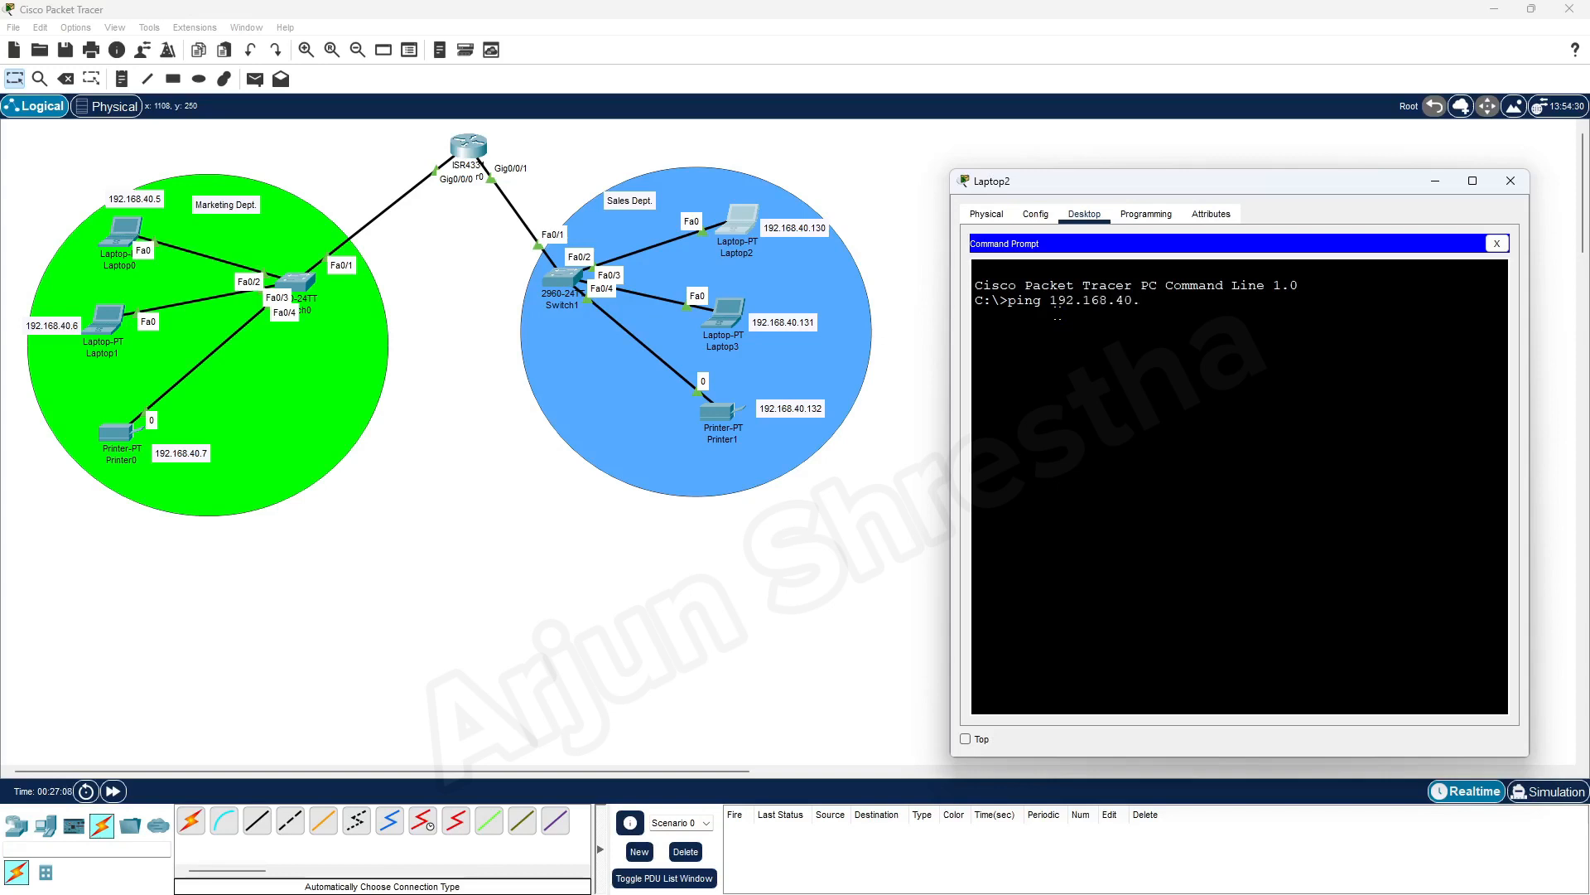
key("Return")
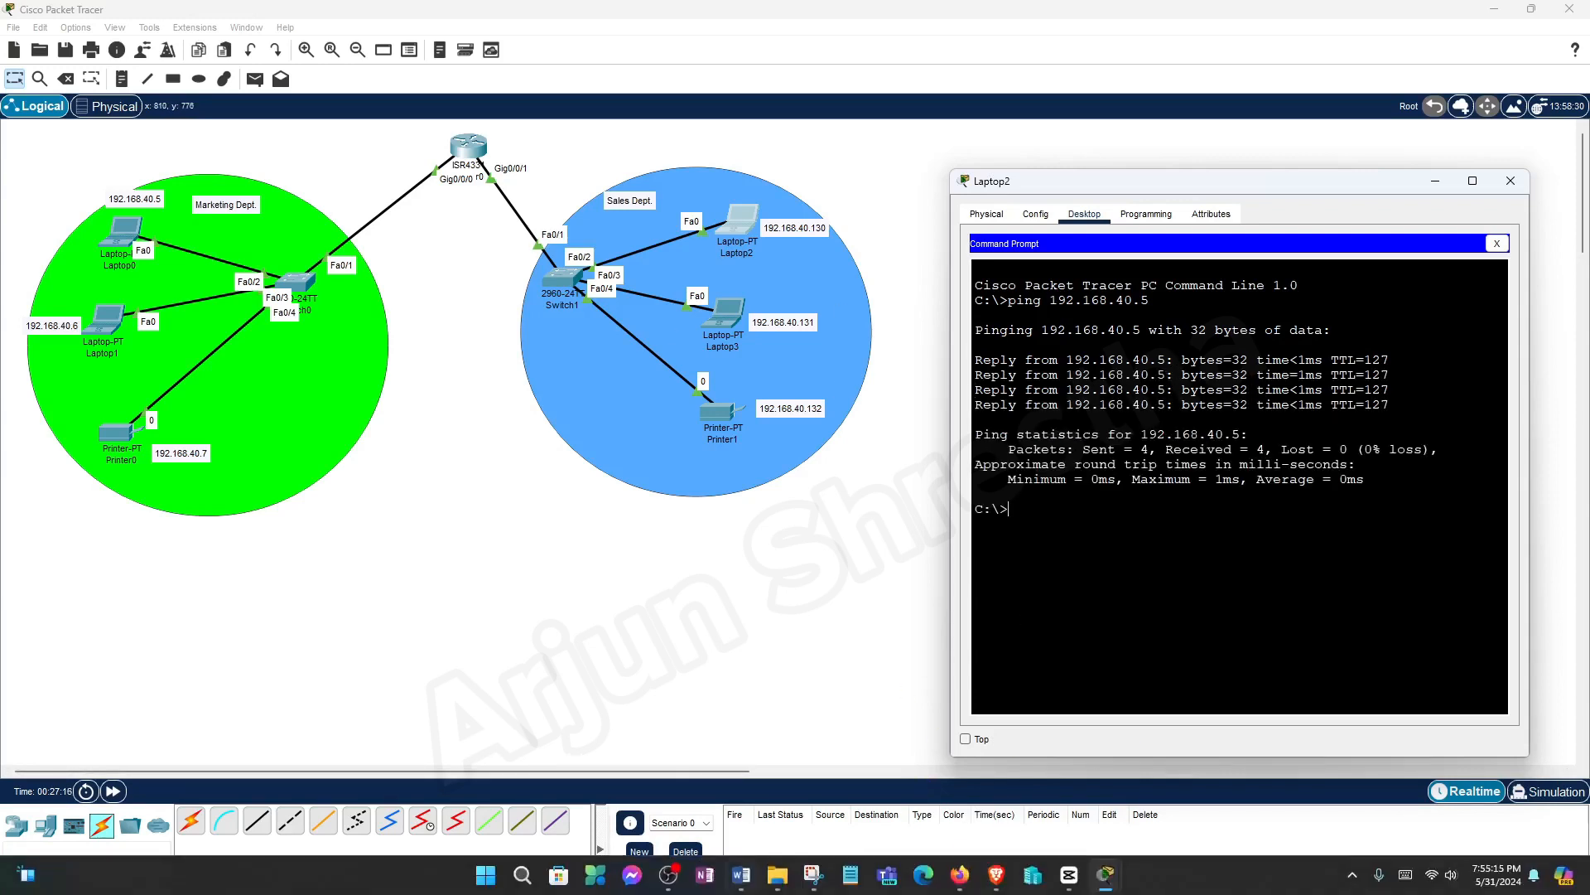
Switch to the Word document, review the five network design requirements beside the Marketing topology, and minimise the document
left_click(740, 874)
left_click_drag(584, 81, 918, 60)
scroll(874, 614, "up", 3)
scroll(874, 614, "up", 1)
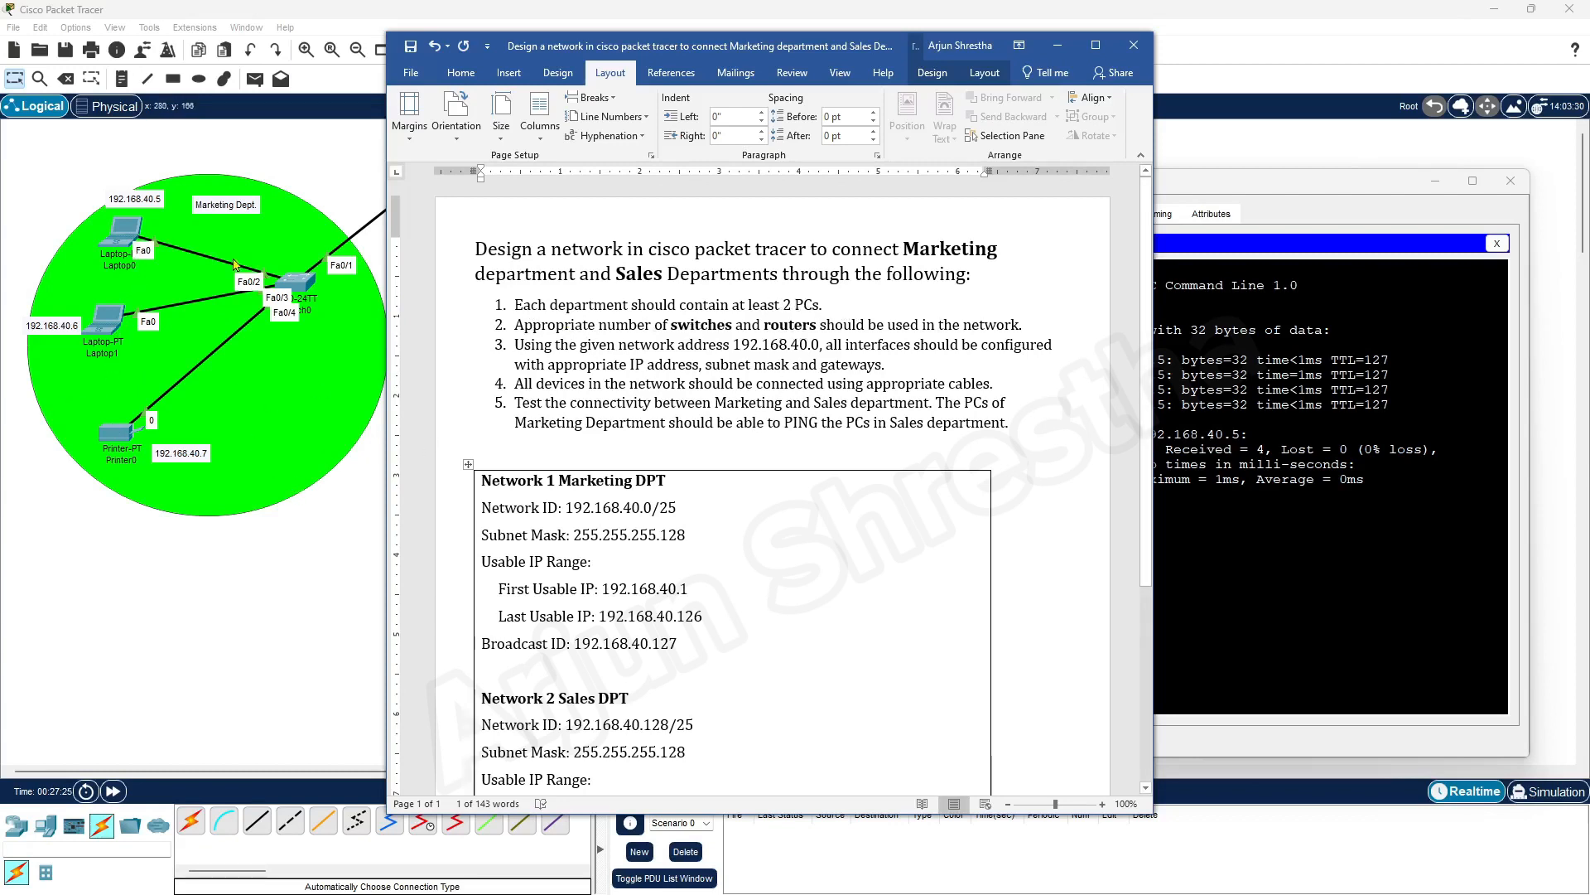
left_click_drag(820, 54, 1043, 54)
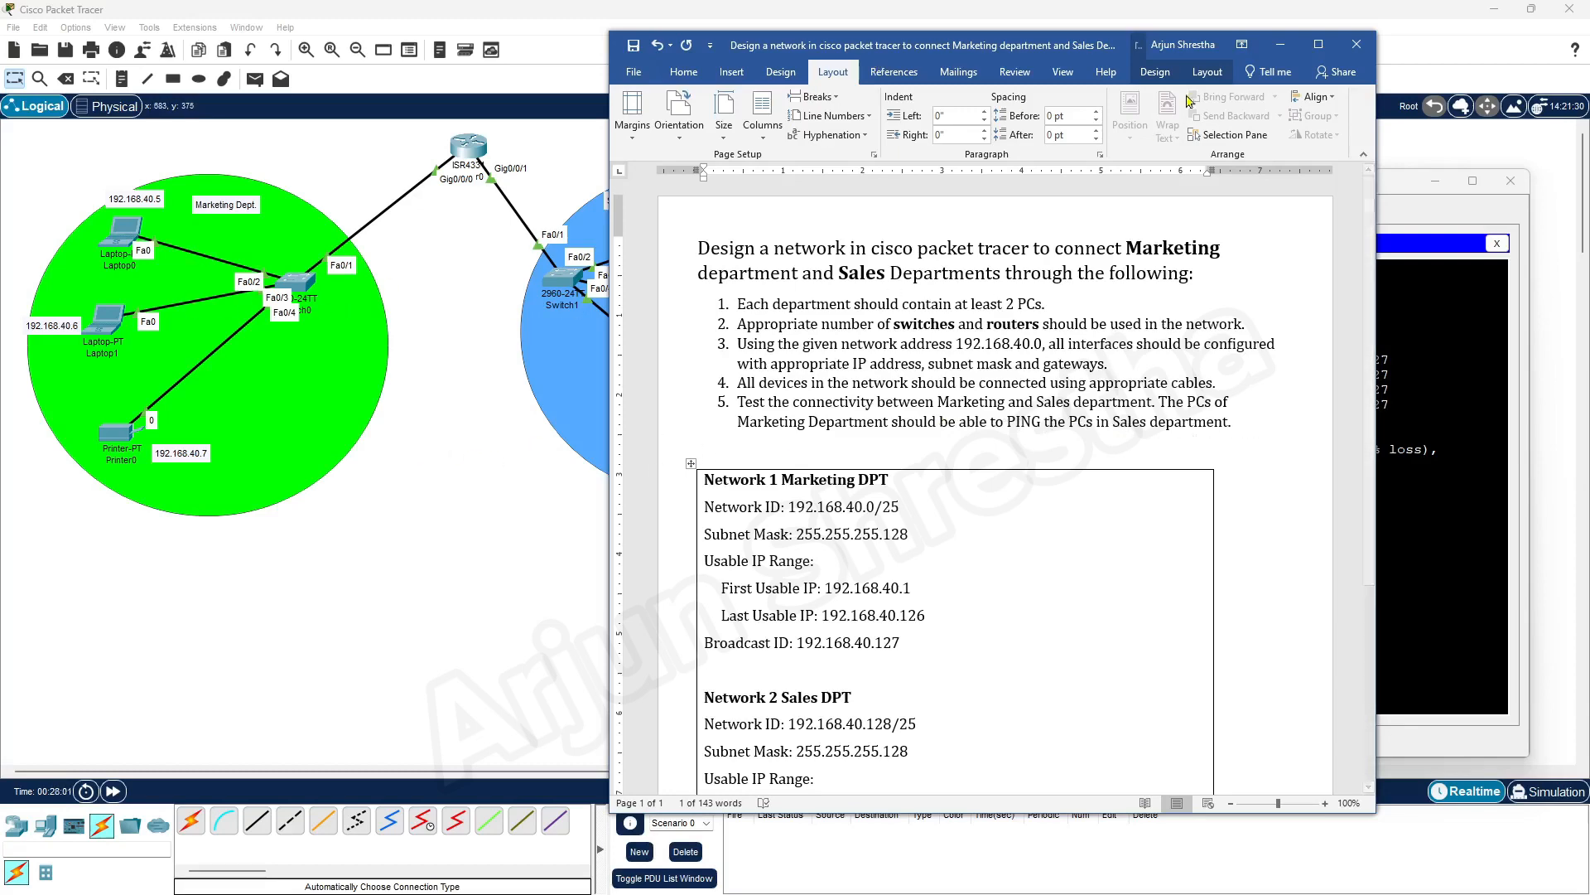
left_click(1281, 45)
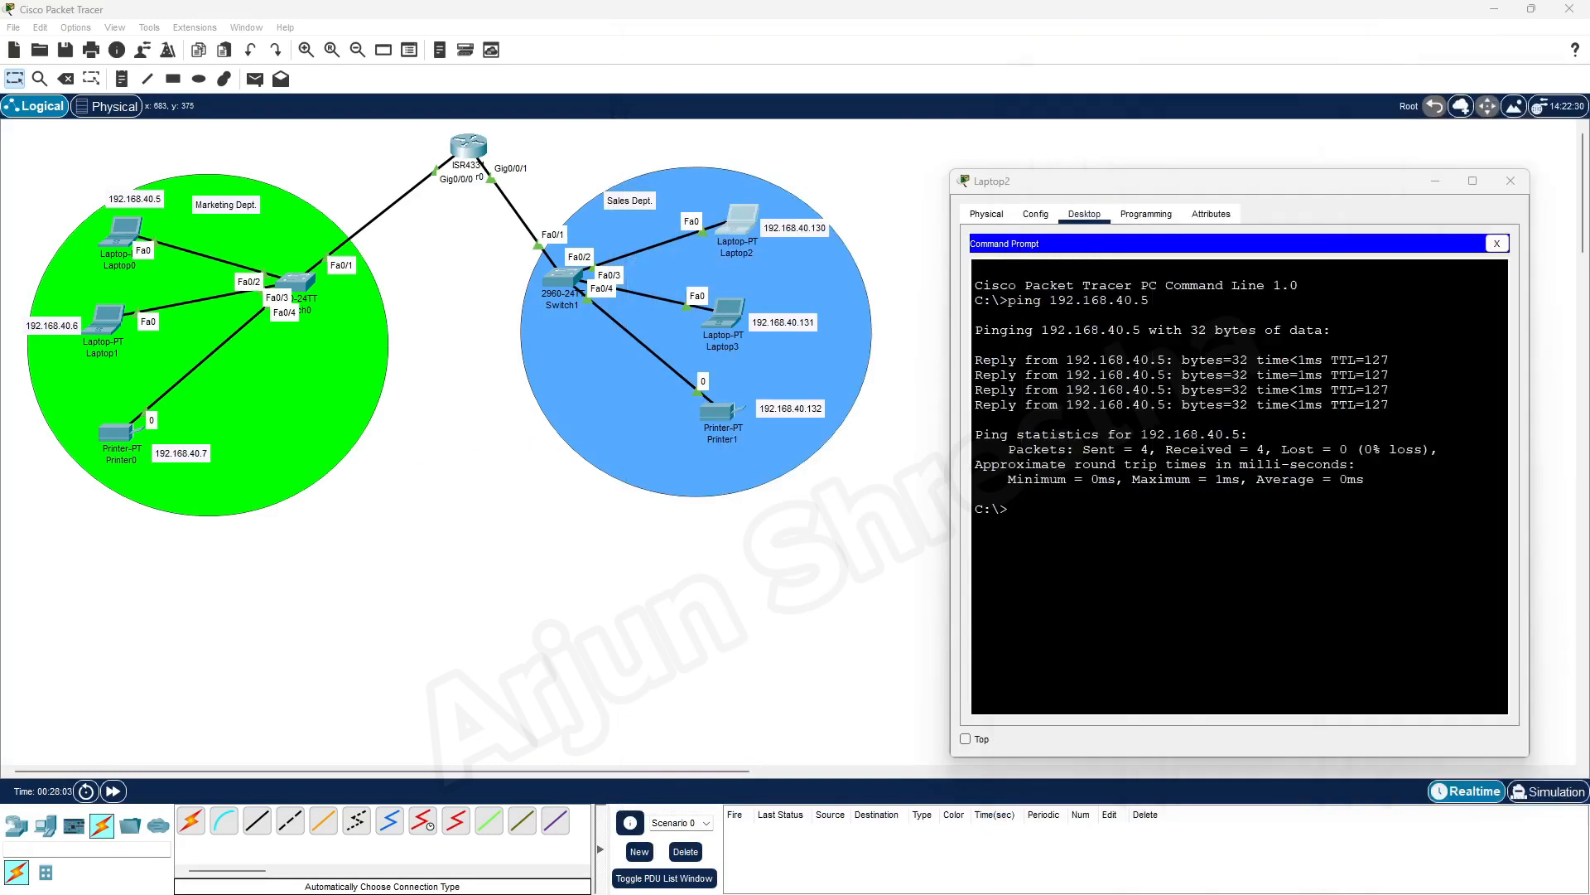